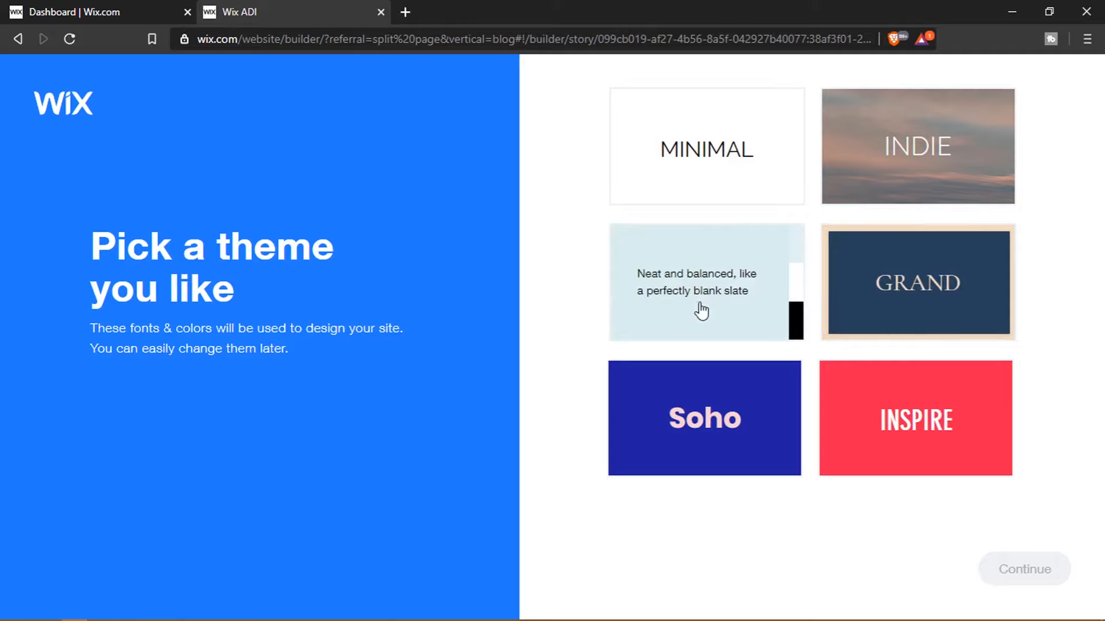
Step: Choose the Inspire theme for the site and continue to the homepage designs
left_click(910, 427)
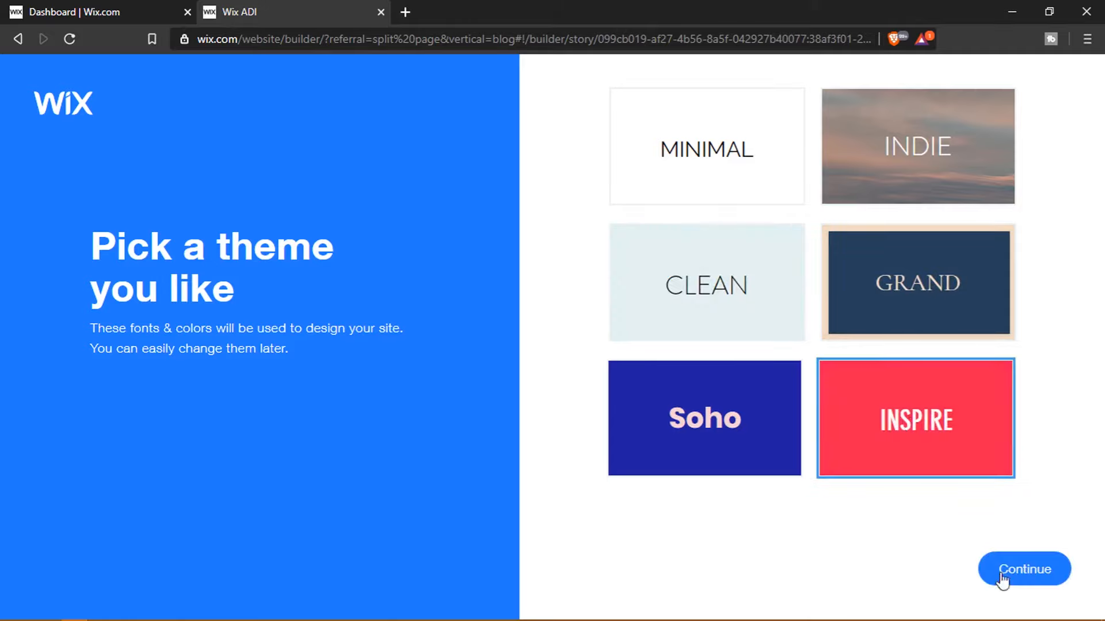
left_click(1029, 579)
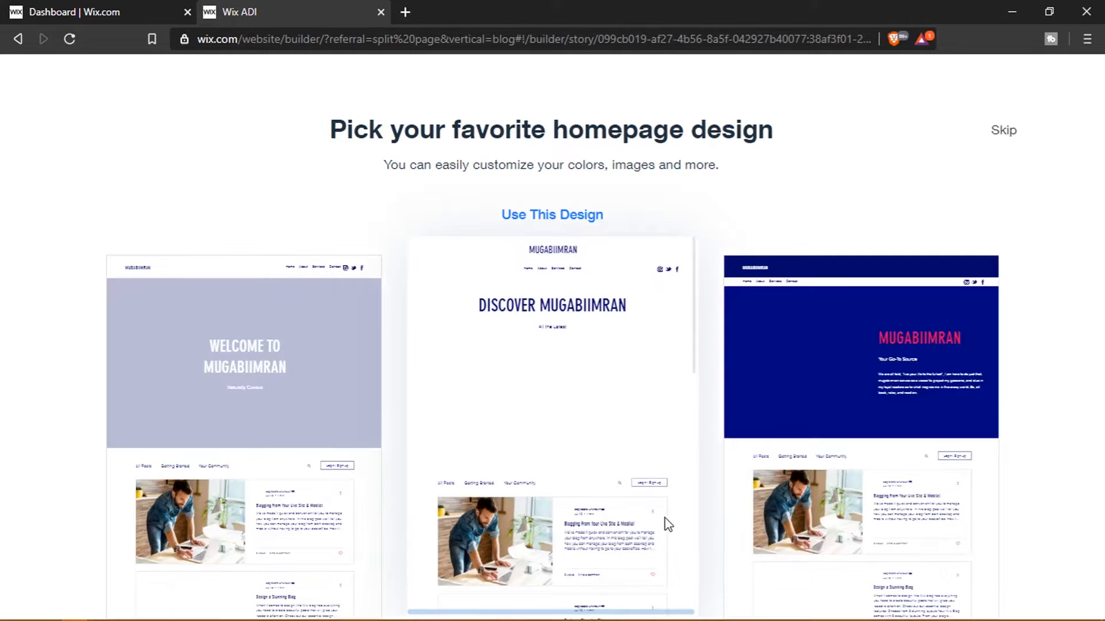
Step: Compare the three homepage designs and use the one with the desk photo beside a navy text block
scroll(667, 525, "down", 1)
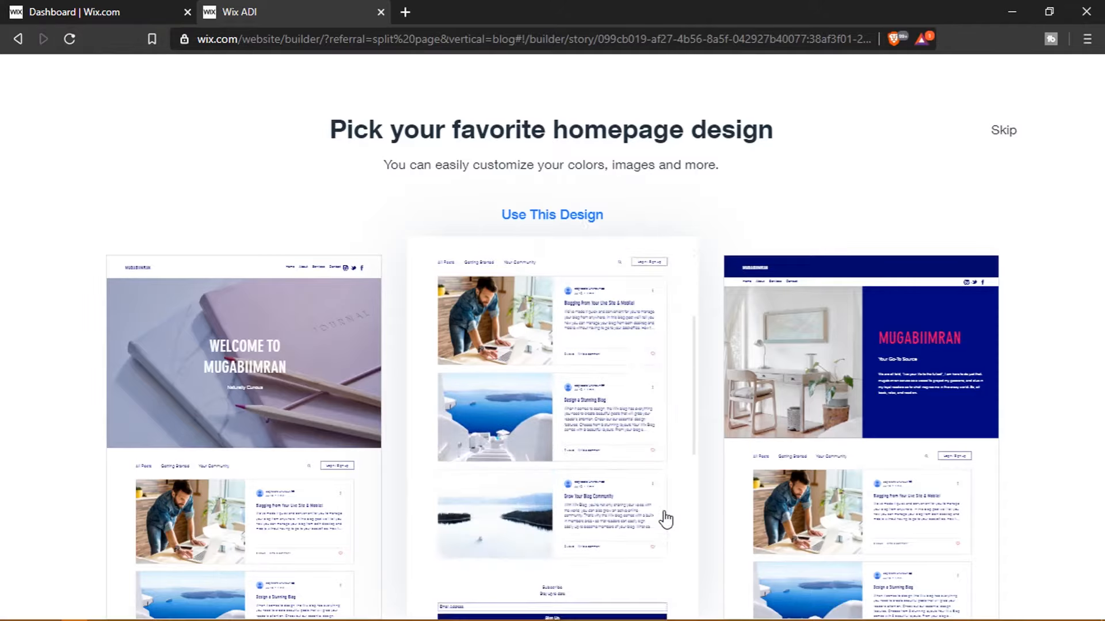
mouse_move(915, 460)
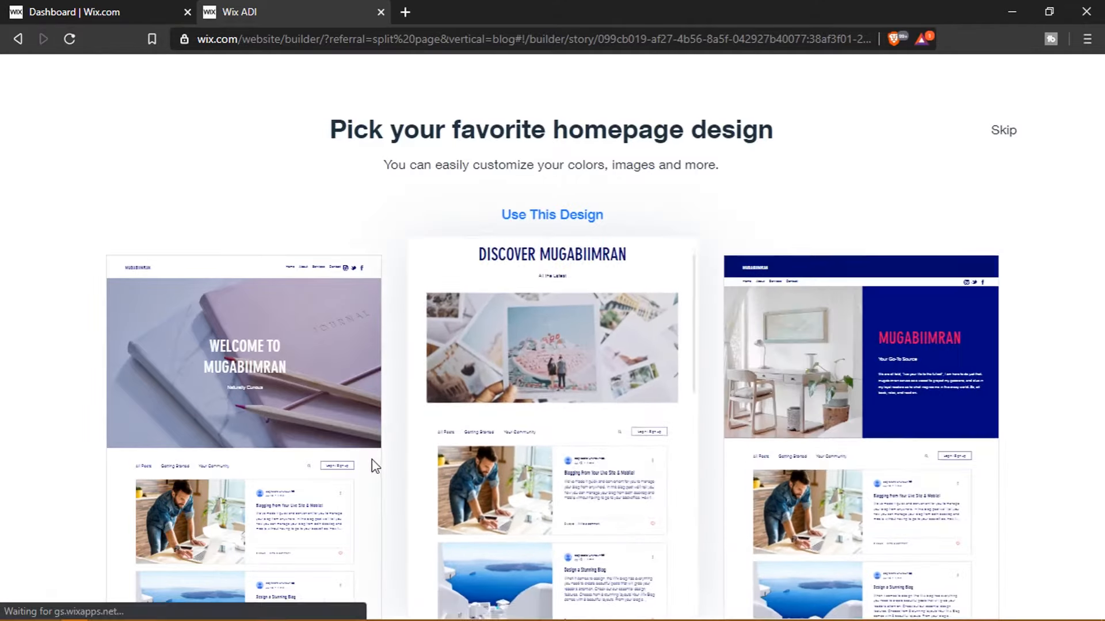
mouse_move(279, 464)
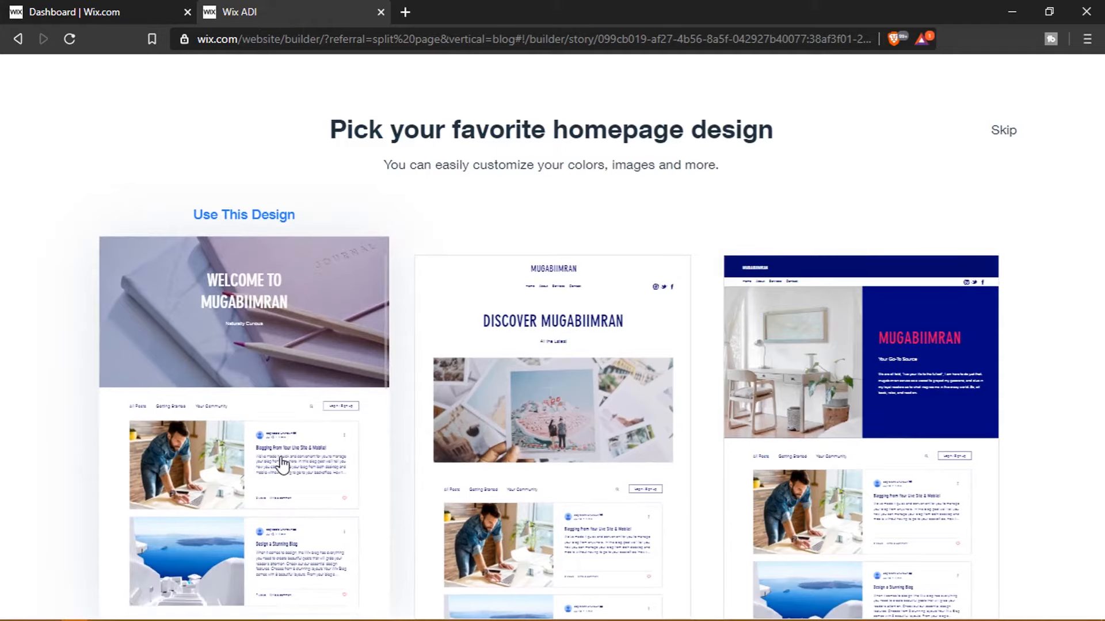
mouse_move(546, 428)
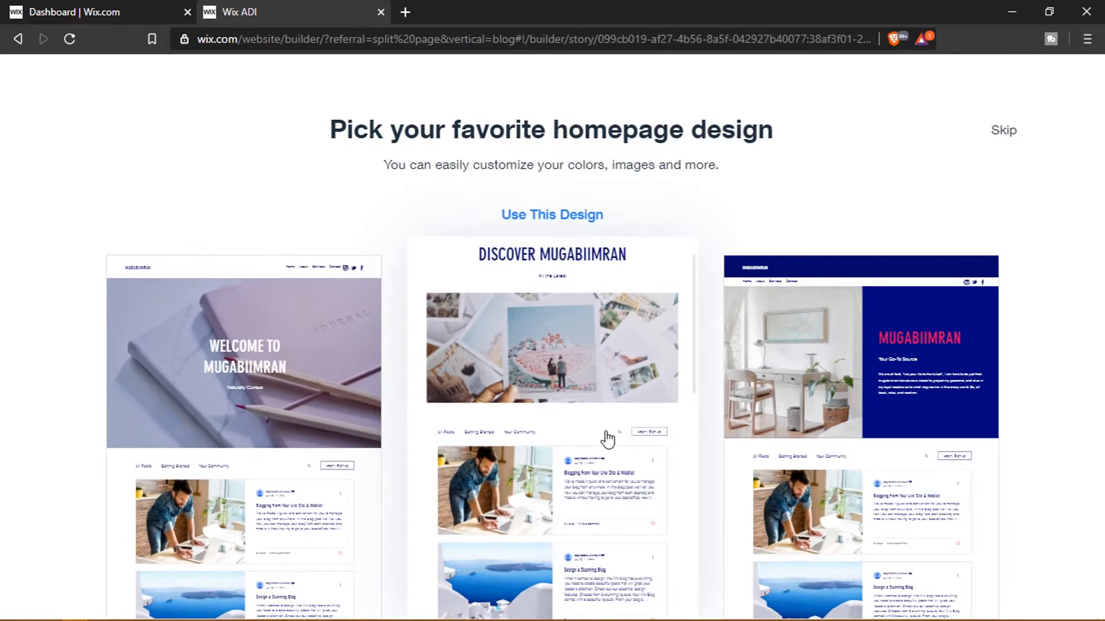
mouse_move(895, 370)
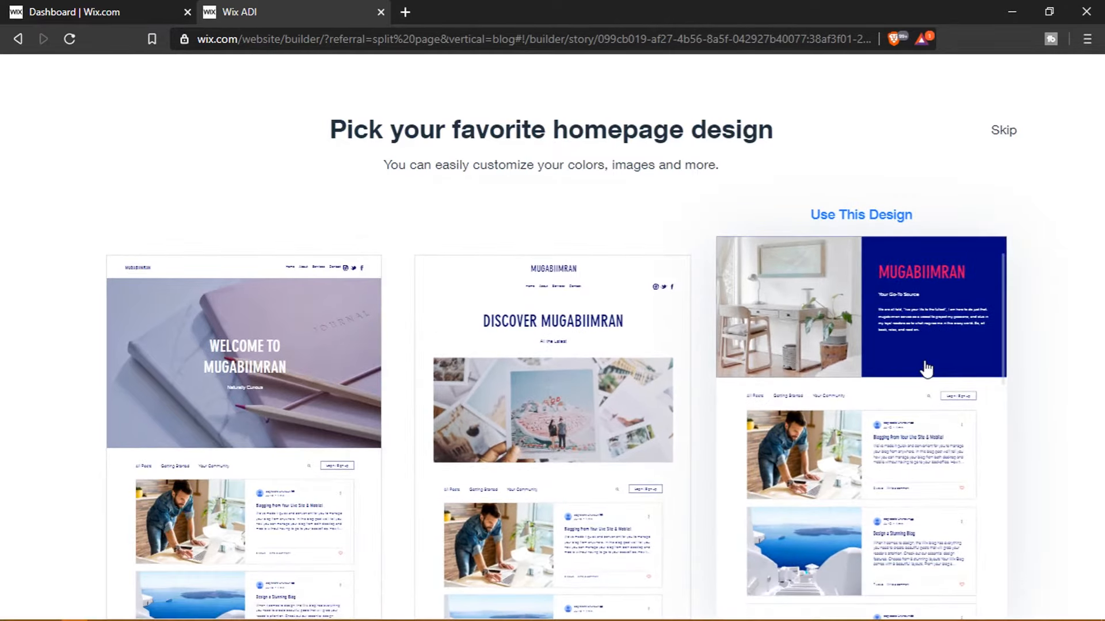
mouse_move(584, 377)
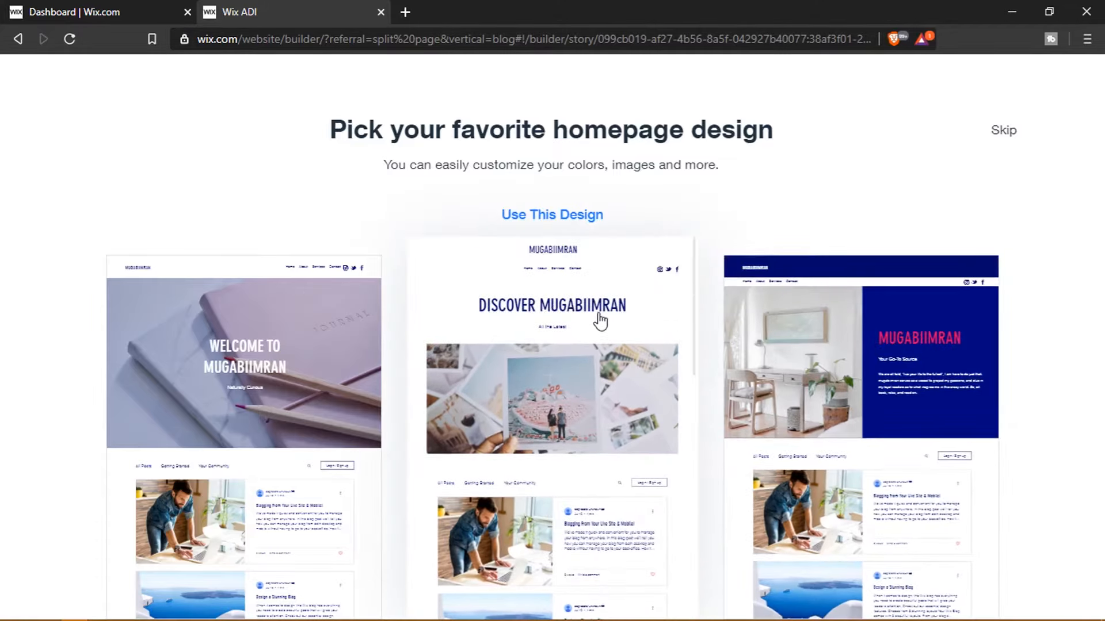
mouse_move(938, 350)
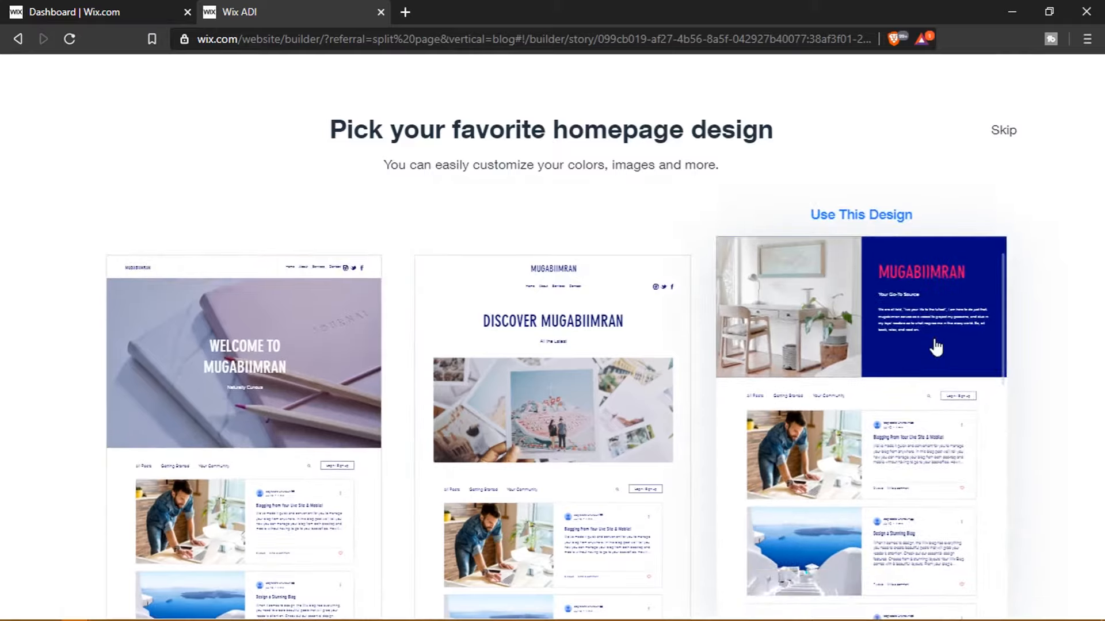
left_click(875, 288)
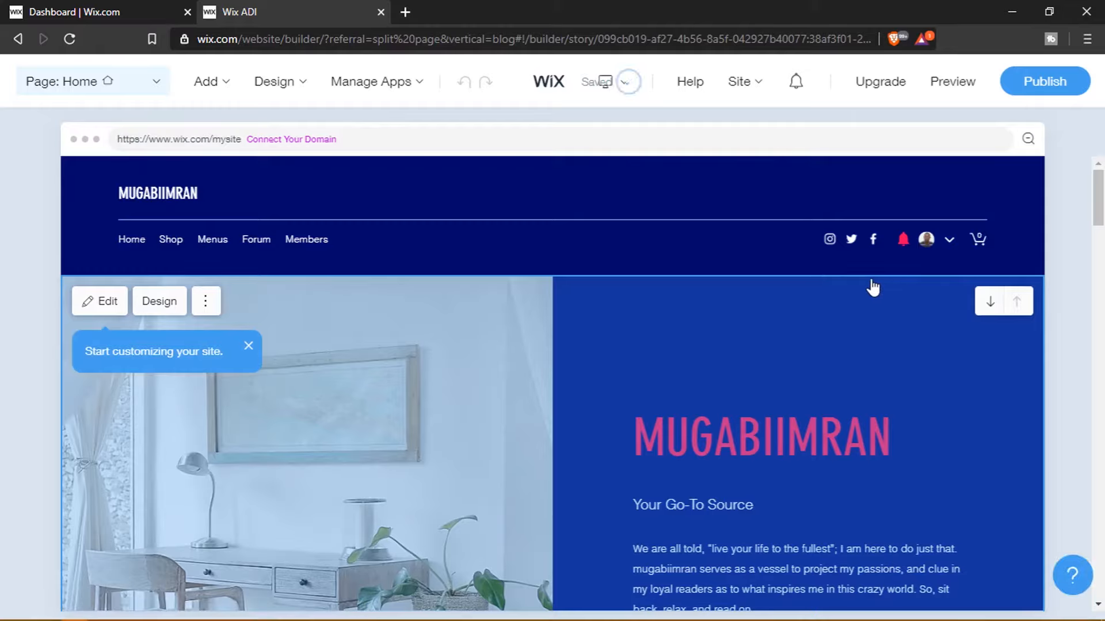
Step: Look over the generated home page's sections, from the header and blog posts to the subscribe form and Upcoming Events
scroll(882, 284, "down", 15)
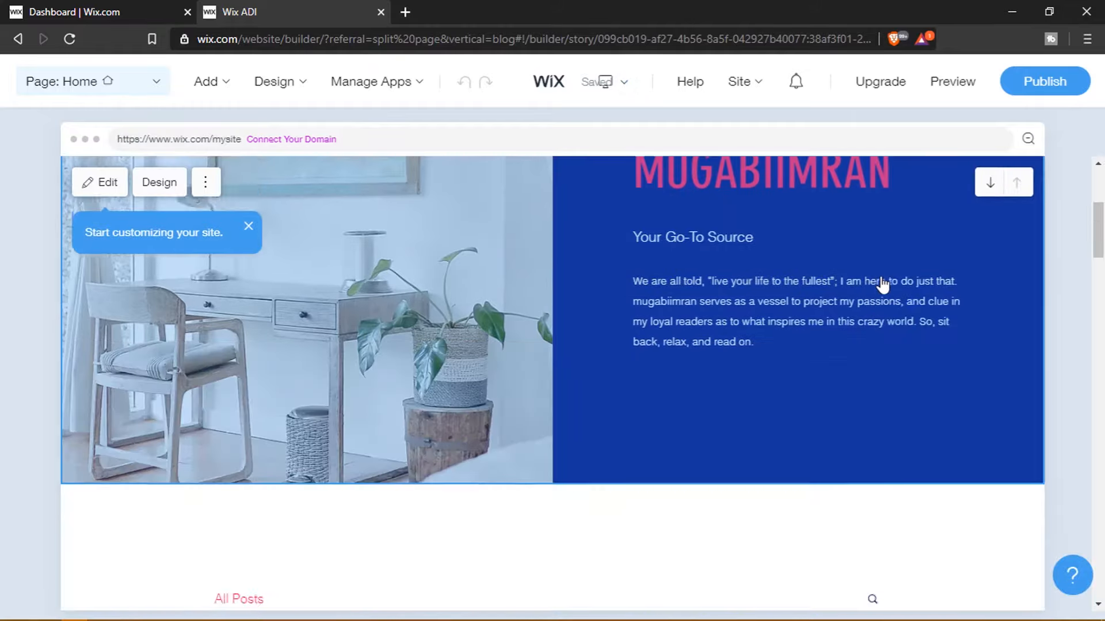
scroll(882, 285, "down", 15)
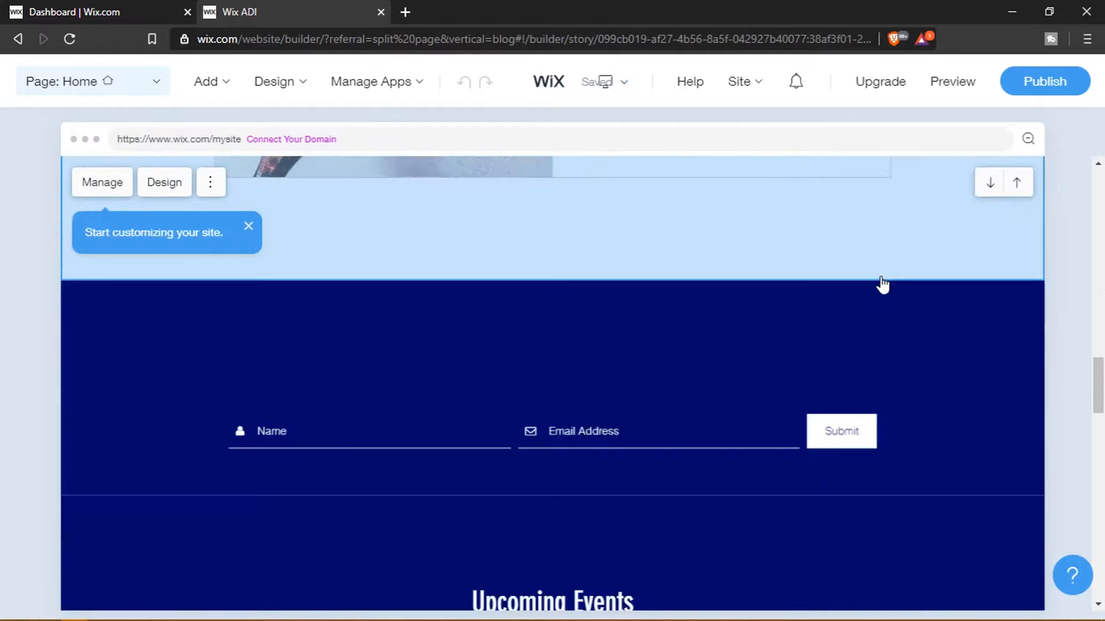
scroll(882, 285, "up", 5)
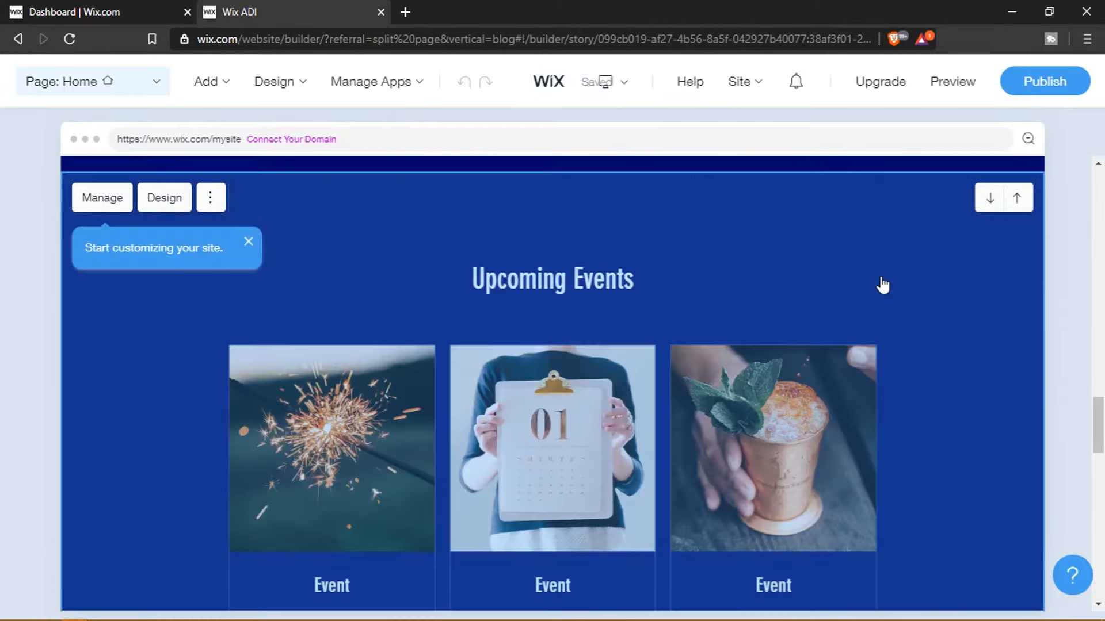
scroll(880, 284, "down", 3)
scroll(773, 294, "up", 4)
scroll(773, 294, "up", 10)
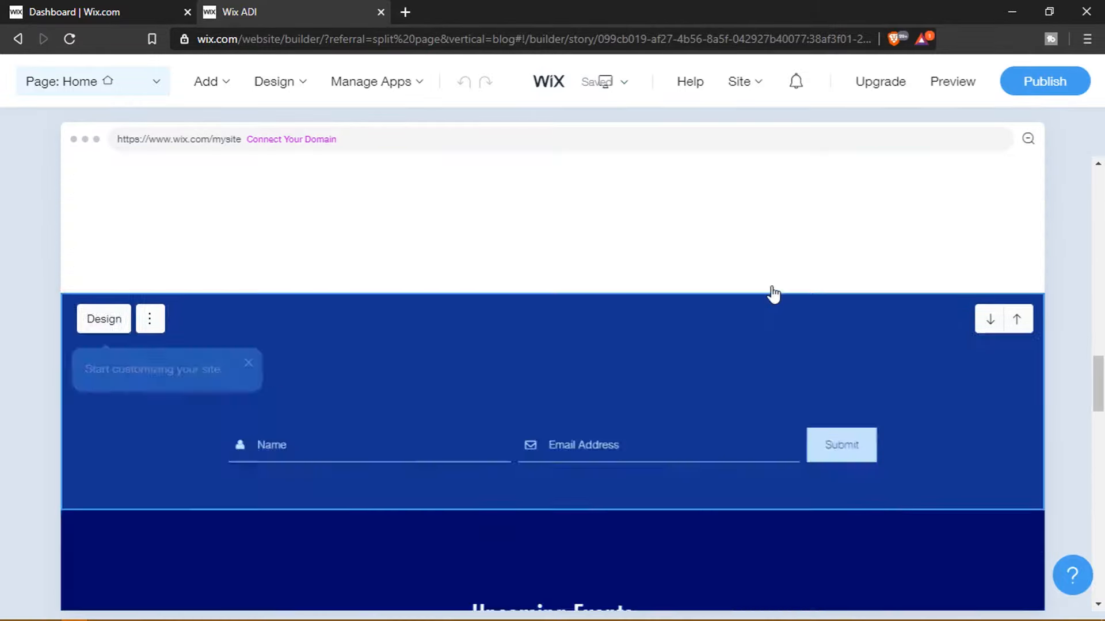
scroll(773, 294, "down", 4)
scroll(773, 294, "down", 5)
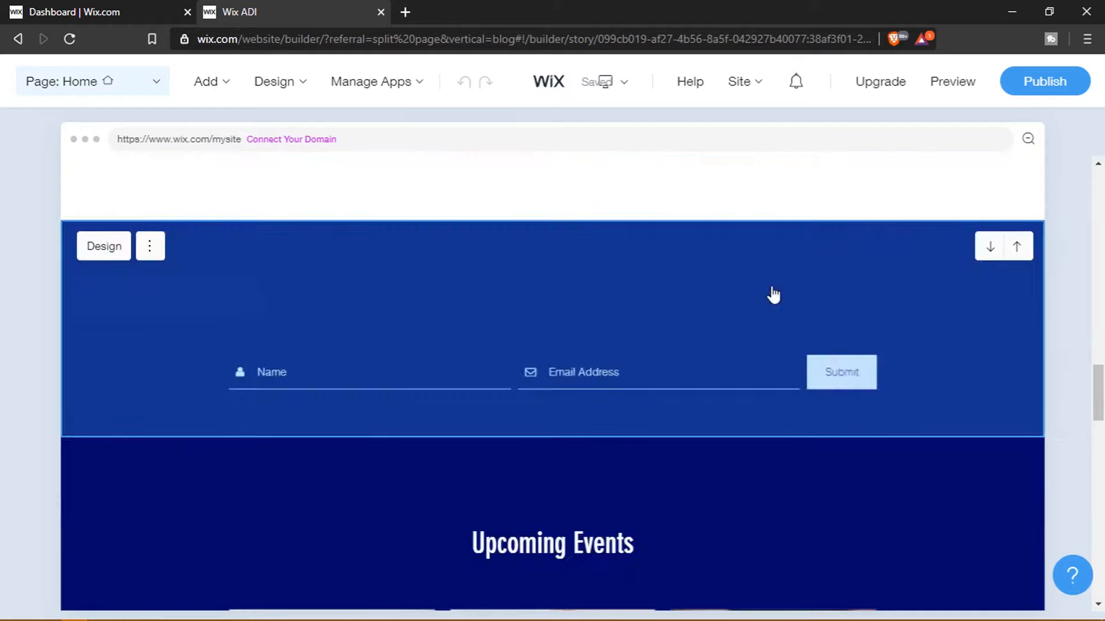
scroll(719, 347, "down", 2)
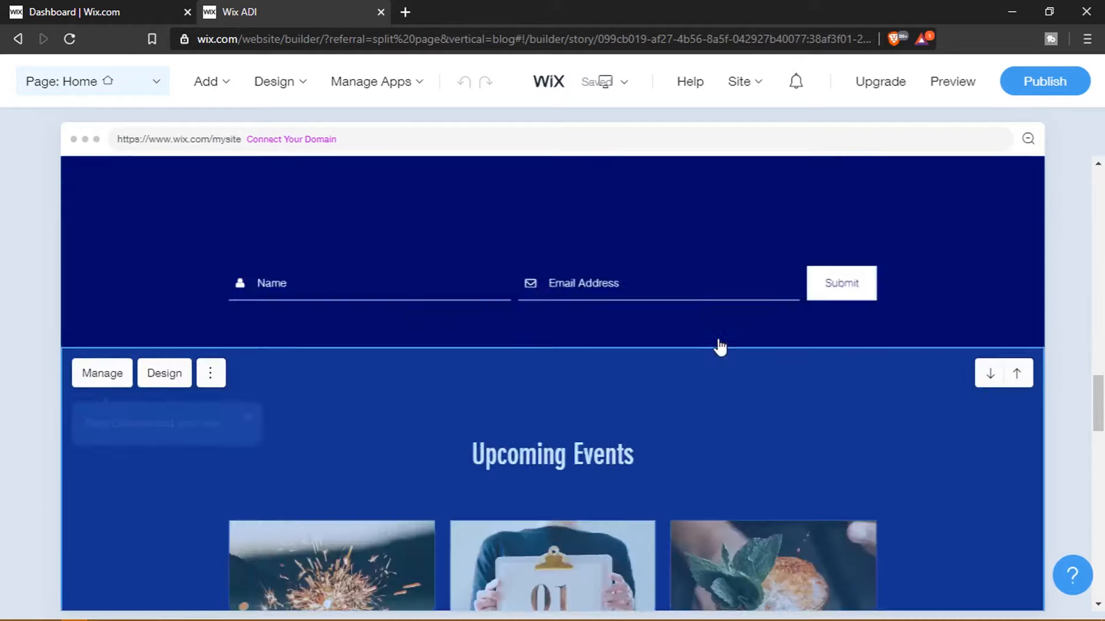
scroll(719, 347, "up", 6)
scroll(719, 347, "up", 7)
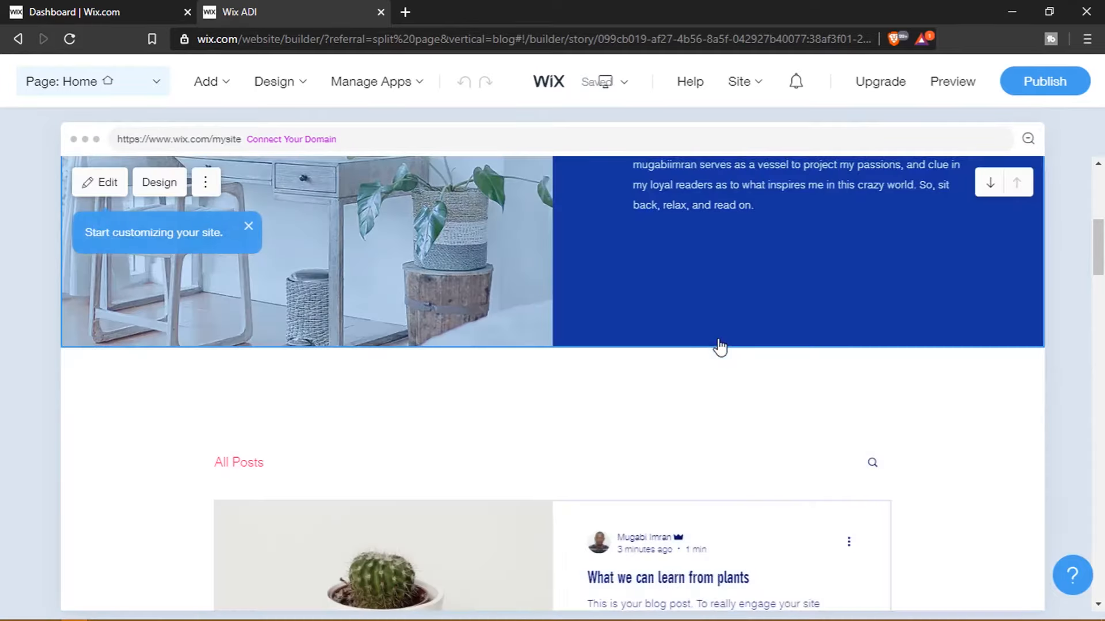
scroll(719, 347, "up", 6)
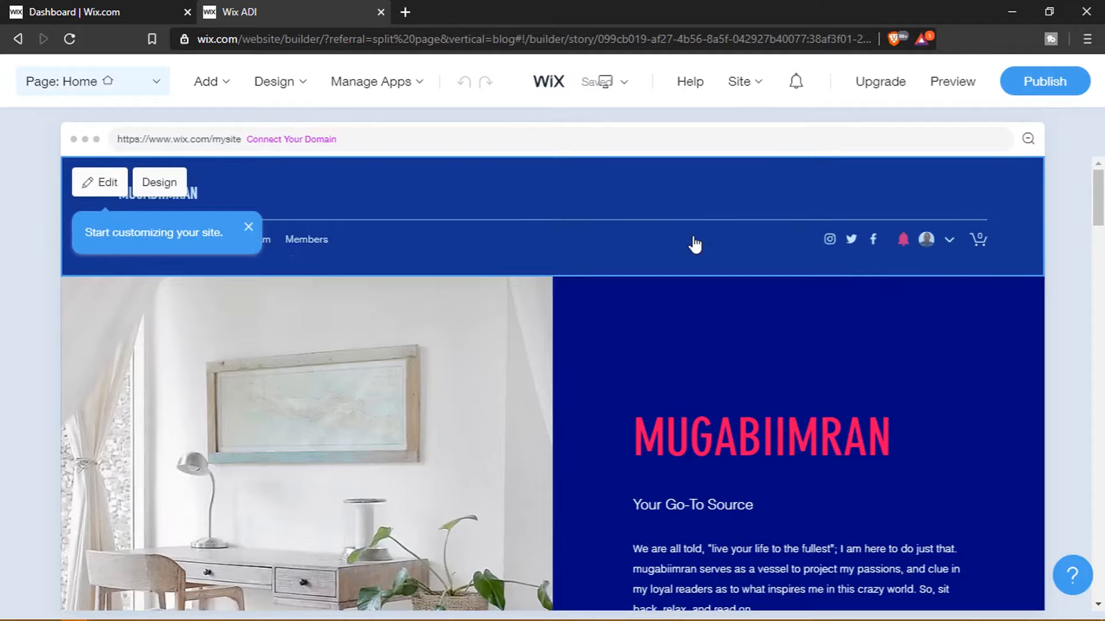
scroll(695, 244, "down", 2)
scroll(694, 244, "up", 2)
Step: Customize the site header's background colour, trying light grey and pink-red before choosing the second navy swatch
left_click(175, 189)
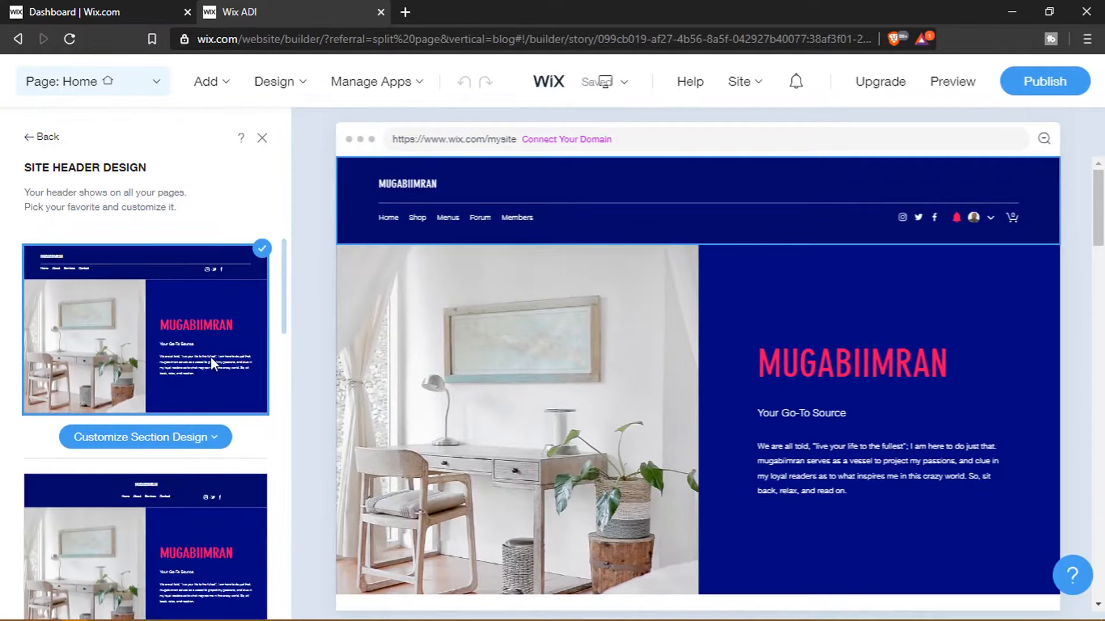
scroll(213, 361, "down", 1)
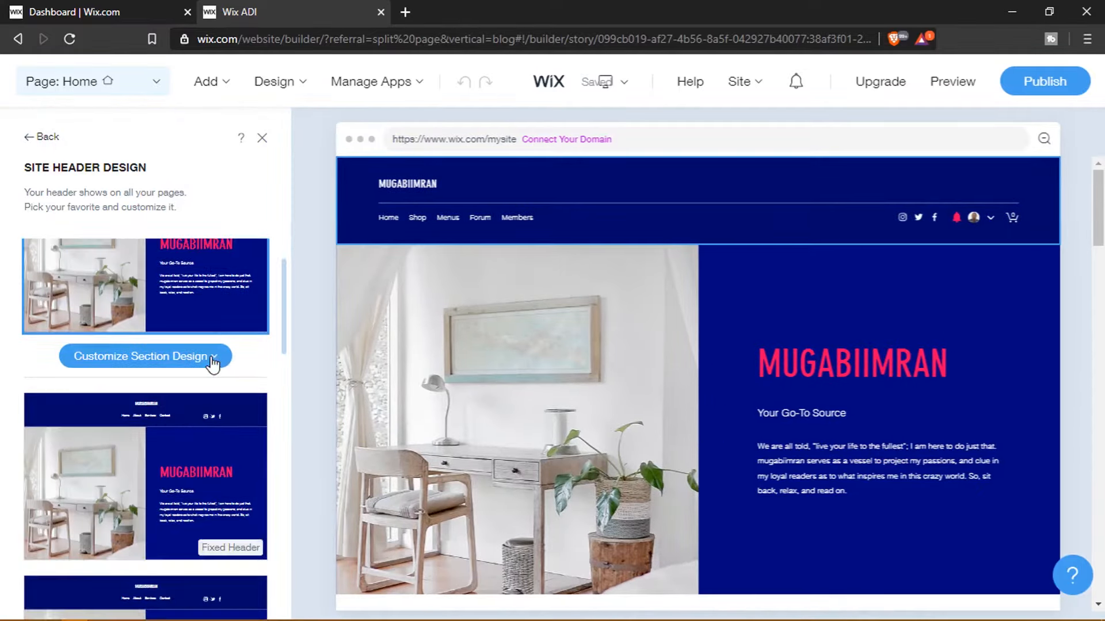
left_click(213, 357)
left_click(217, 356)
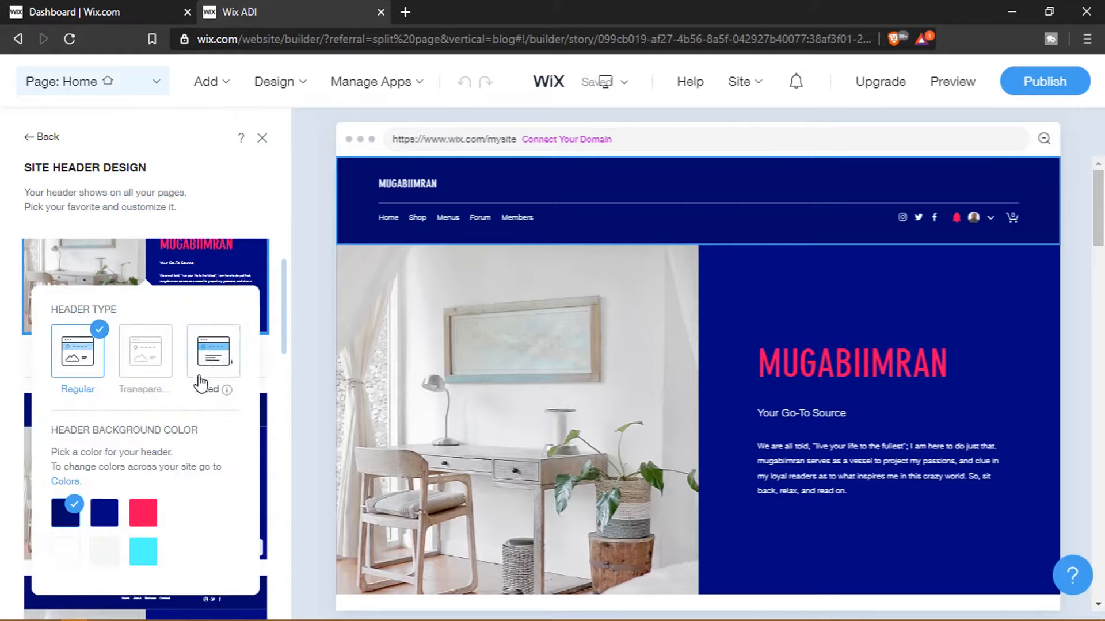
left_click(105, 555)
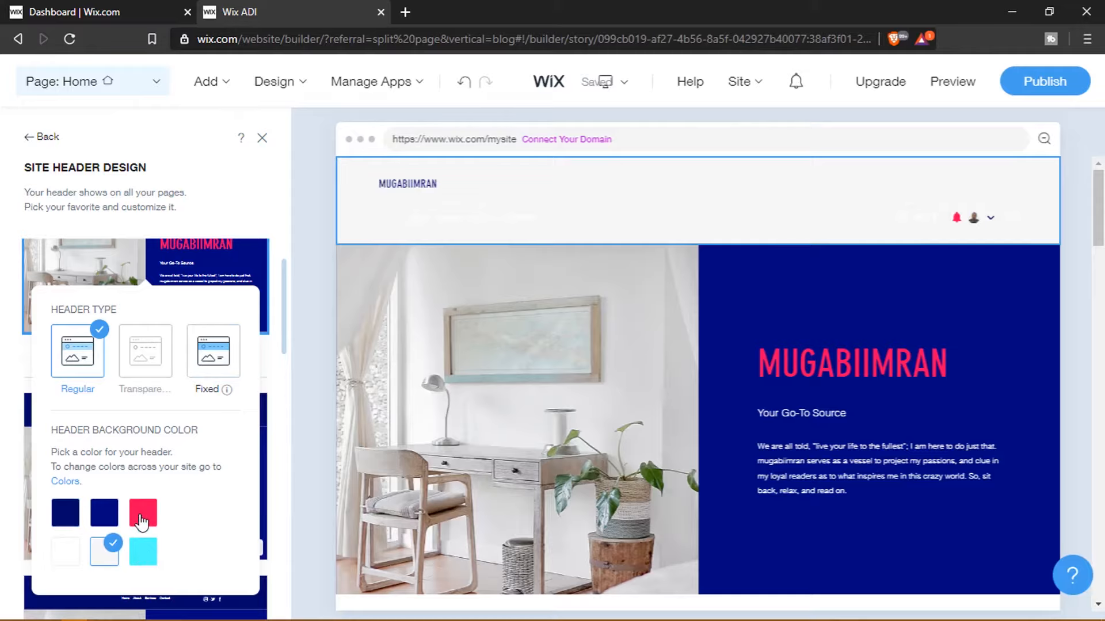
left_click(141, 520)
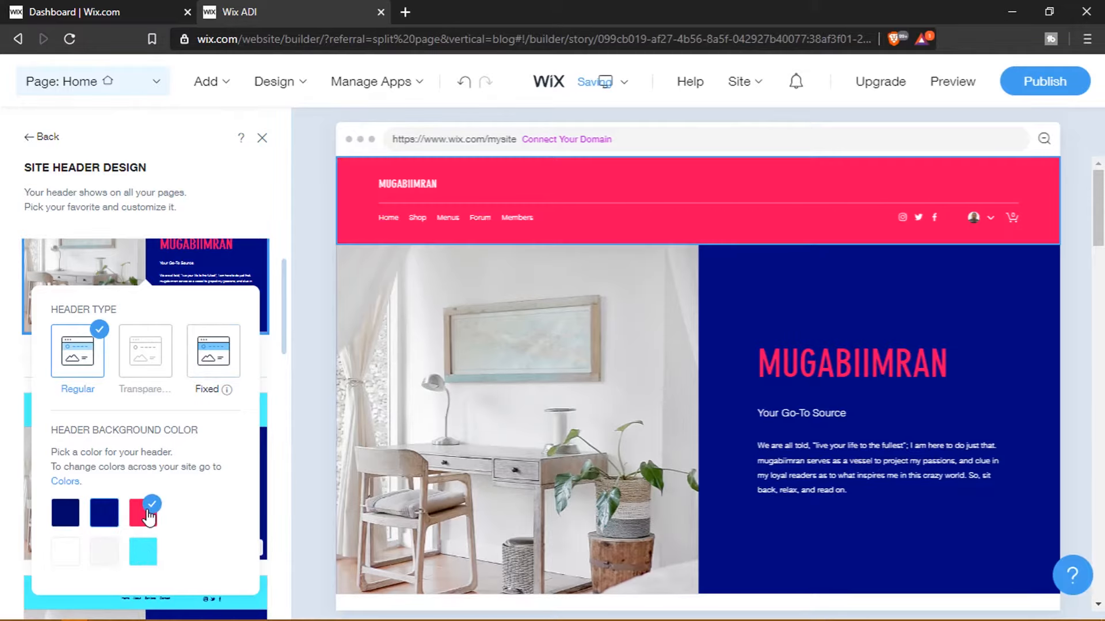
left_click(108, 522)
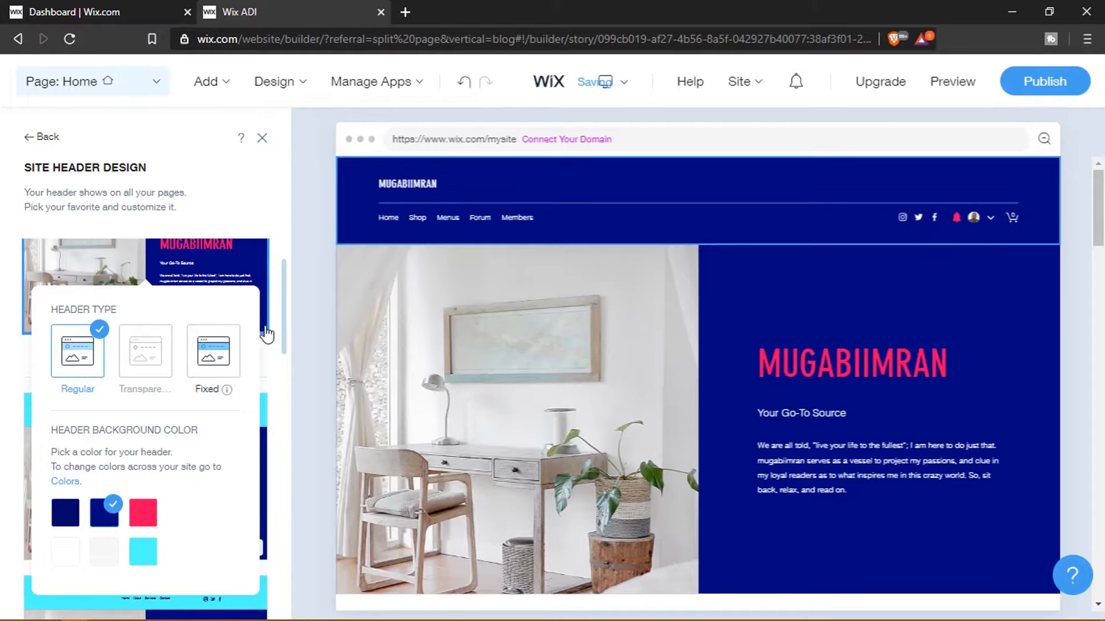
Step: Try another layout from further down the list of site header designs
scroll(272, 291, "down", 3)
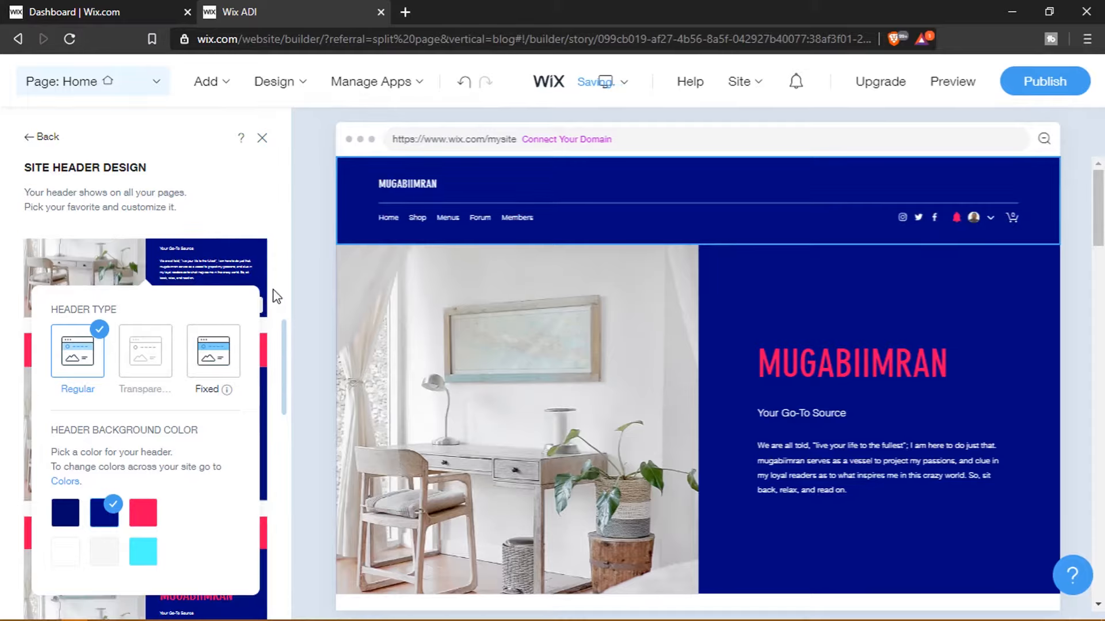
scroll(151, 422, "down", 5)
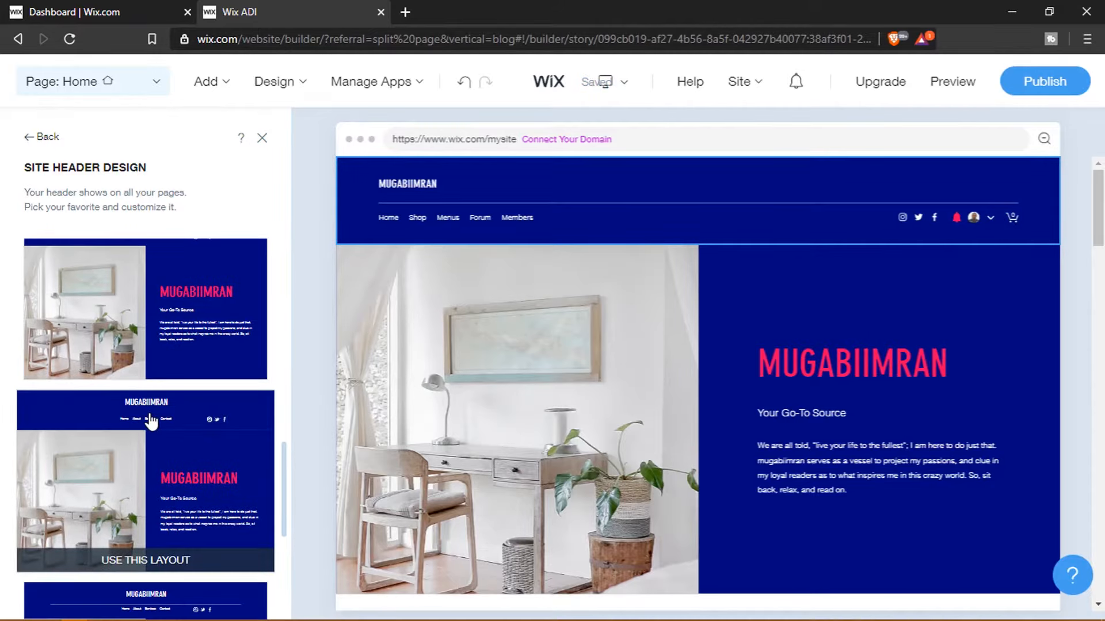
scroll(185, 447, "down", 1)
left_click(185, 446)
mouse_move(187, 445)
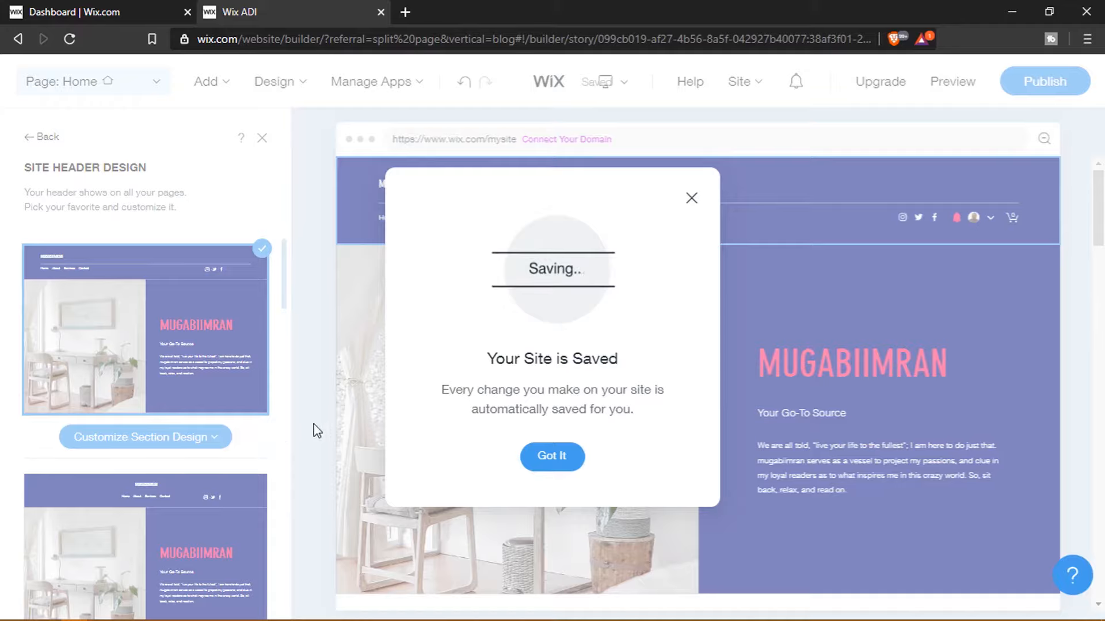
Step: Dismiss the autosave notice, open the header's element settings and show the logo beside the business name
left_click(553, 457)
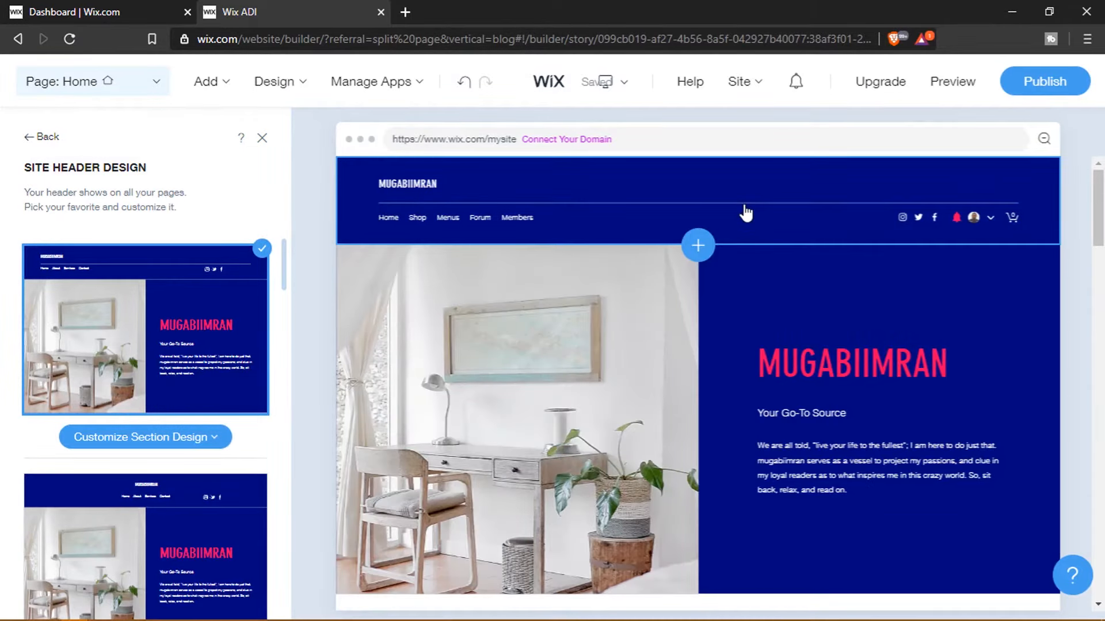
scroll(745, 212, "down", 2)
scroll(744, 211, "up", 2)
left_click(582, 217)
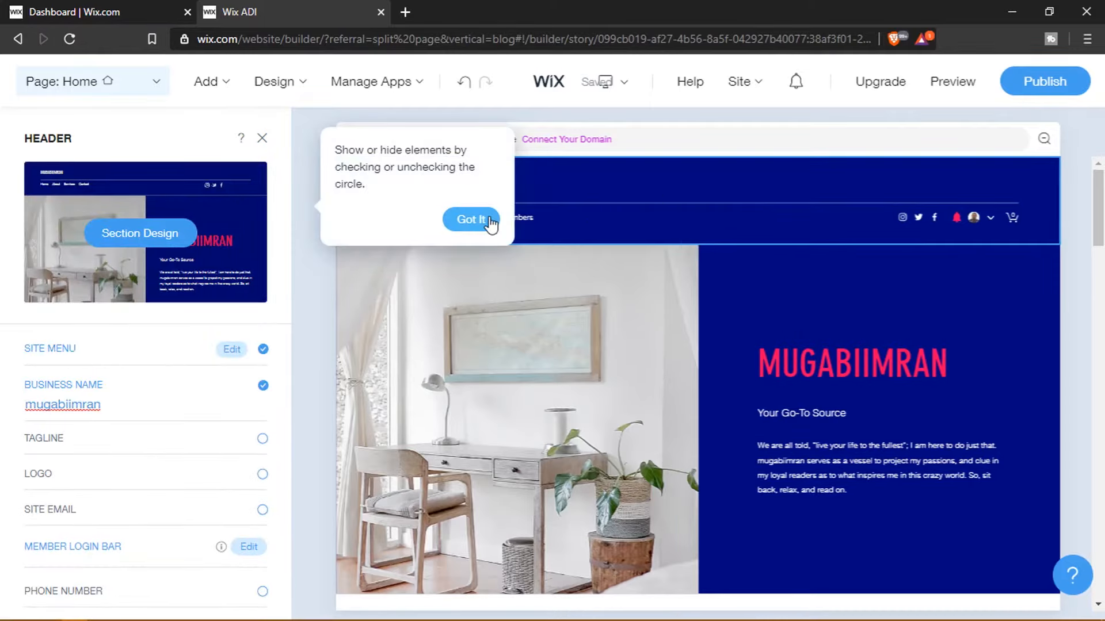
left_click(468, 219)
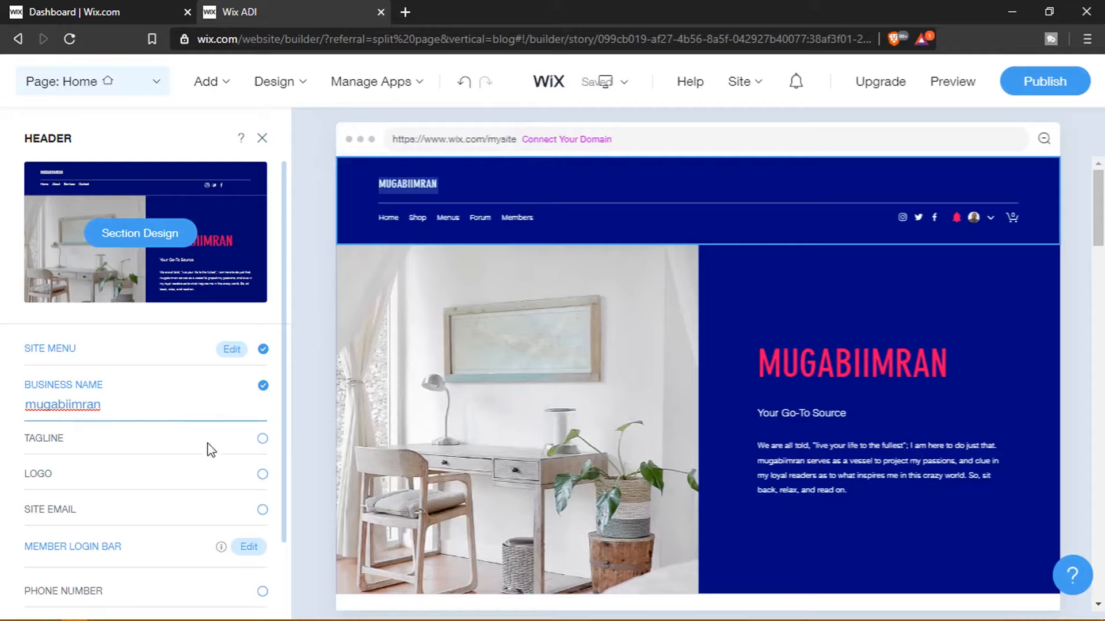
left_click(262, 474)
scroll(147, 544, "down", 3)
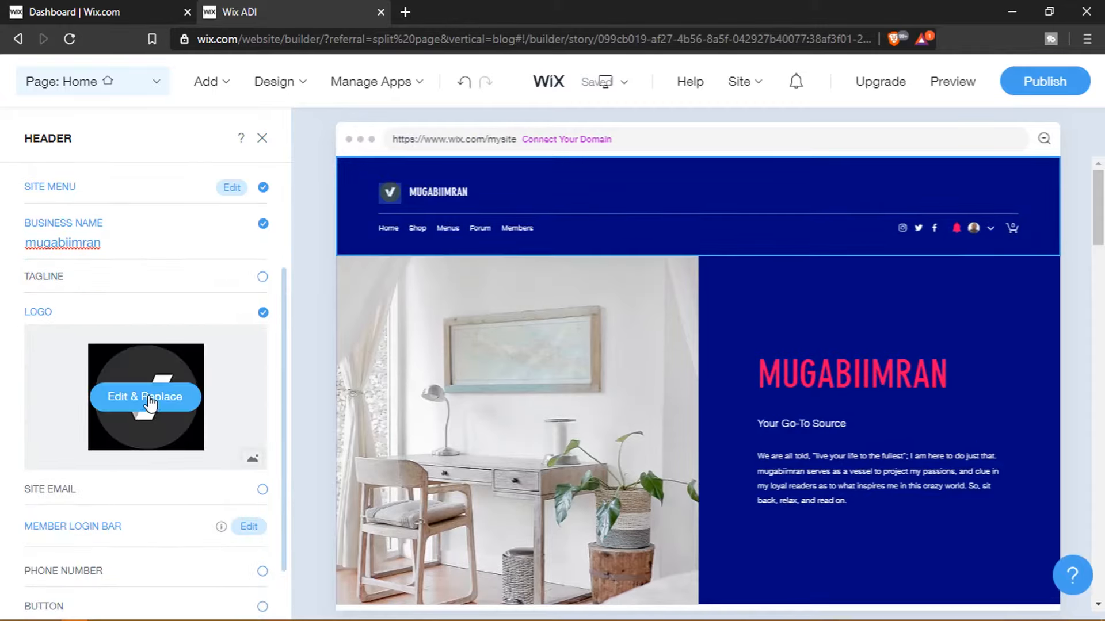
Step: Try showing the button element in the header and hide it again
scroll(154, 404, "down", 1)
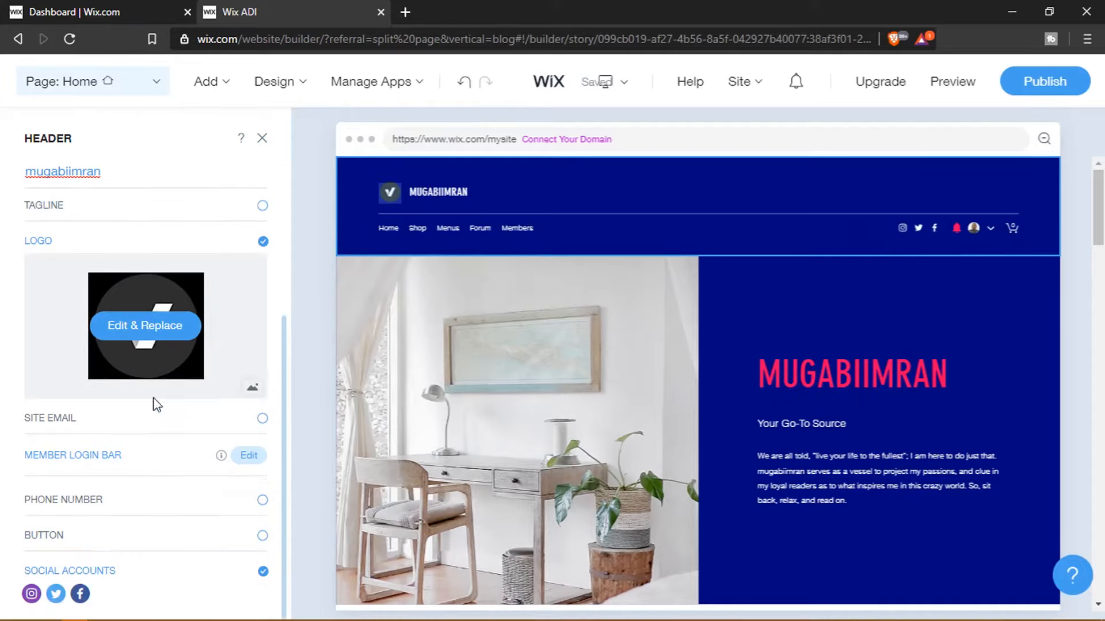
left_click(174, 541)
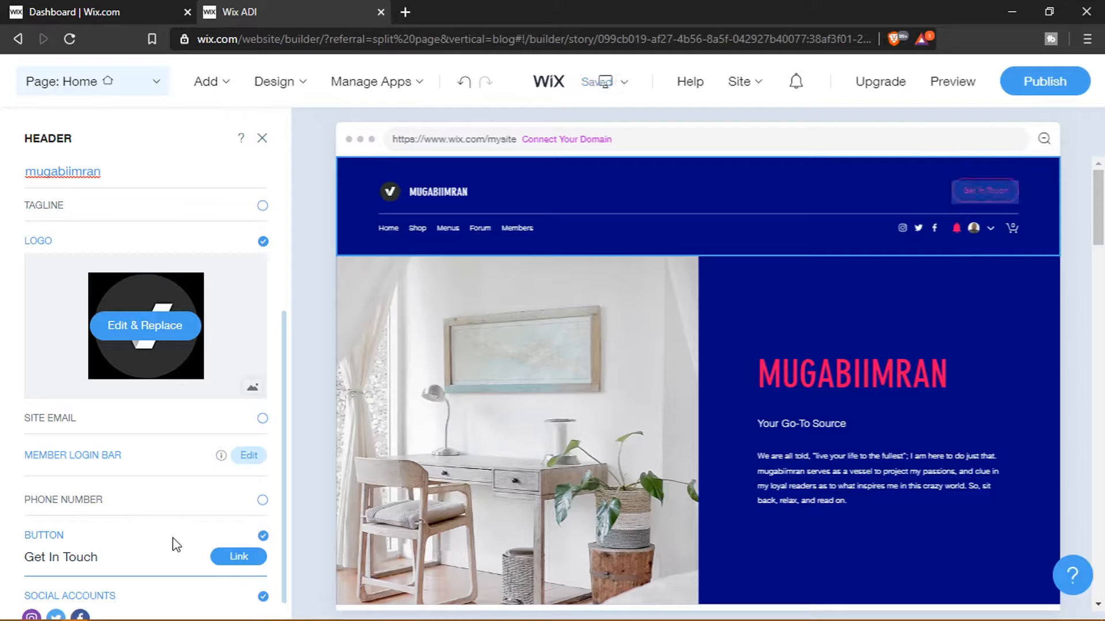
left_click(262, 538)
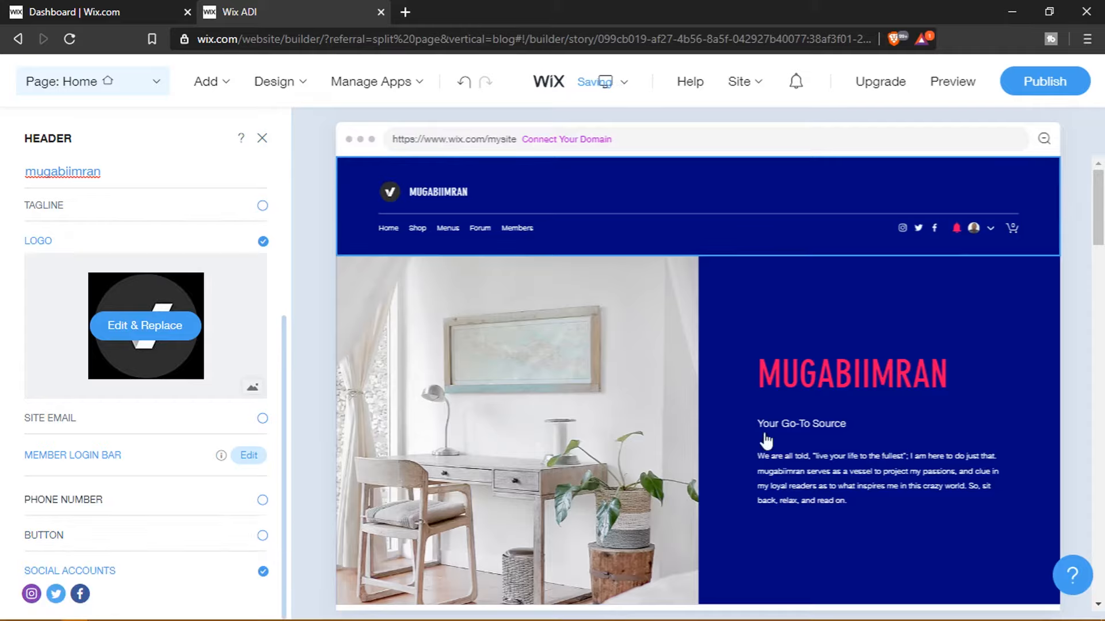
Step: Open the homepage's Contact section for editing and select its phone number
scroll(760, 440, "down", 3)
scroll(742, 446, "down", 10)
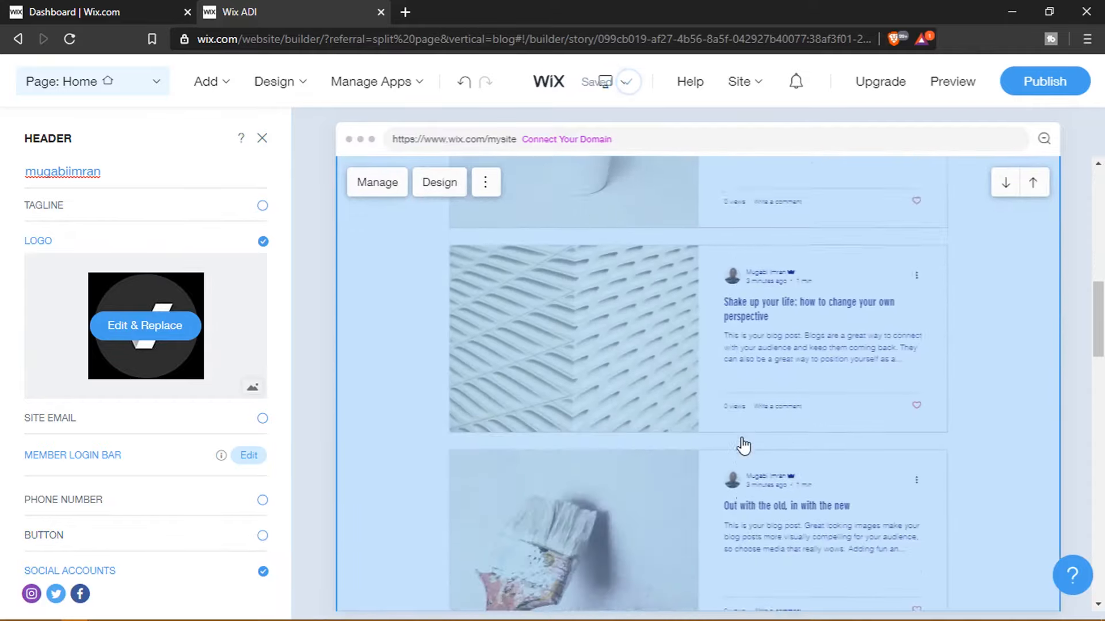
scroll(738, 443, "down", 8)
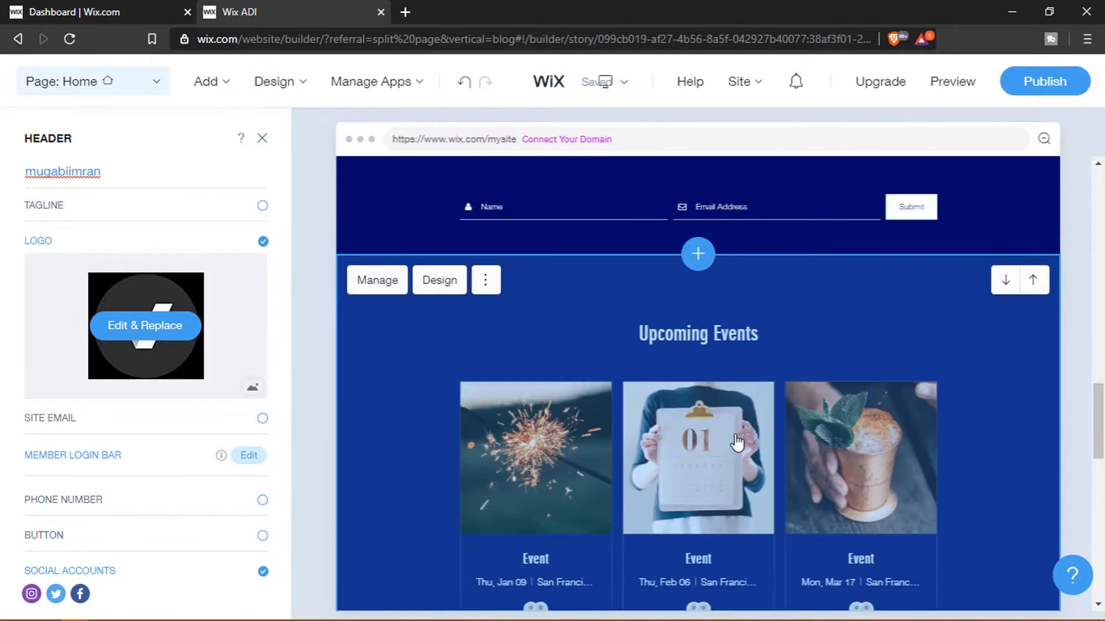
scroll(737, 443, "down", 4)
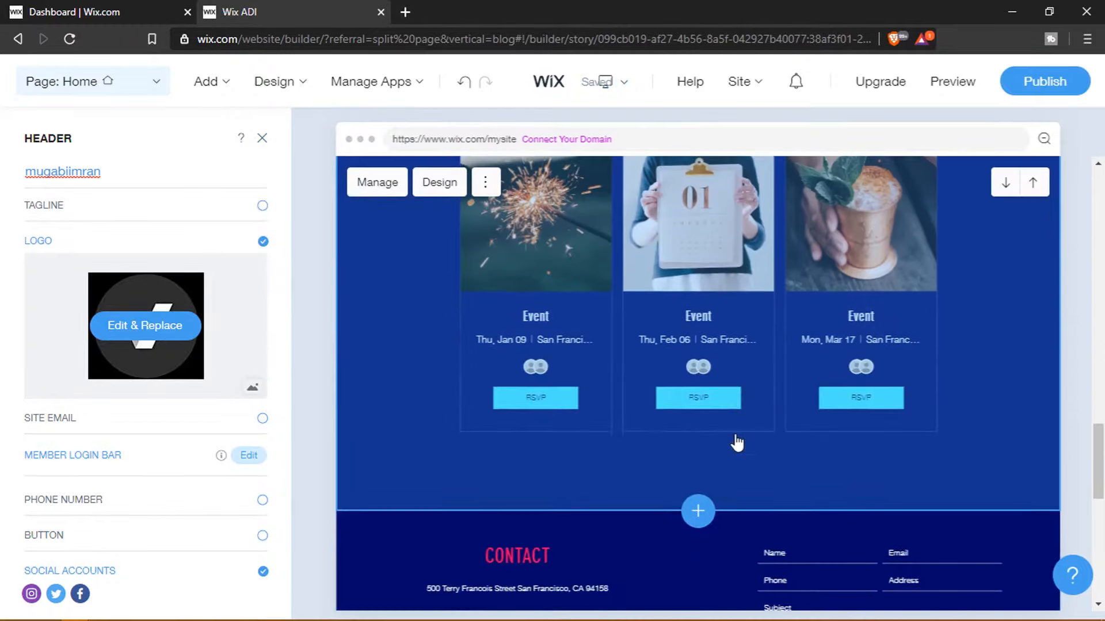
scroll(737, 443, "down", 5)
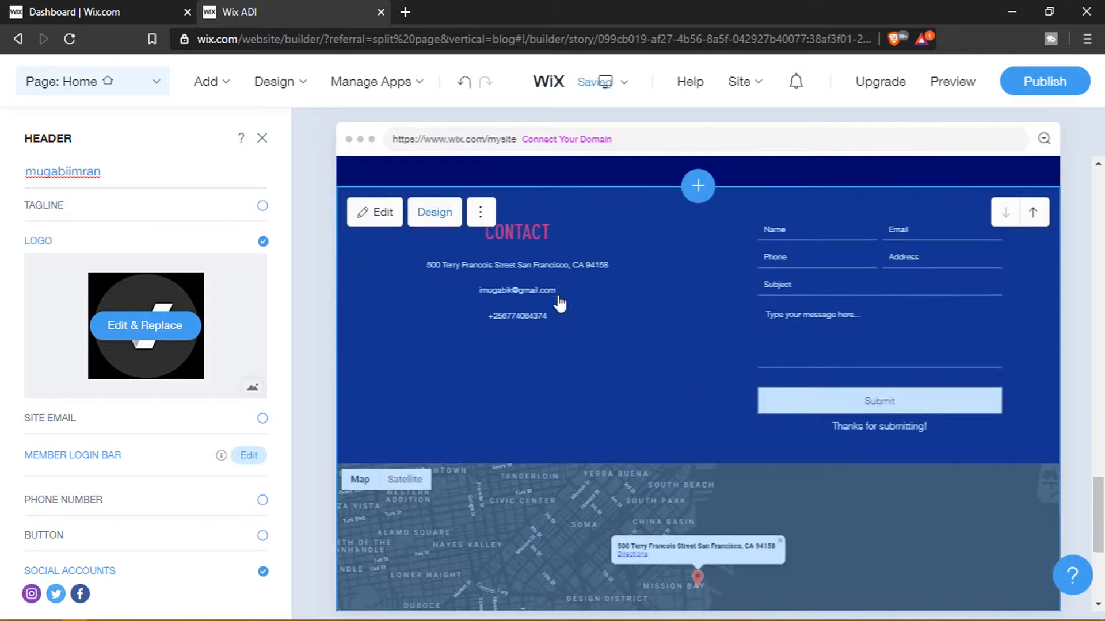
left_click(380, 216)
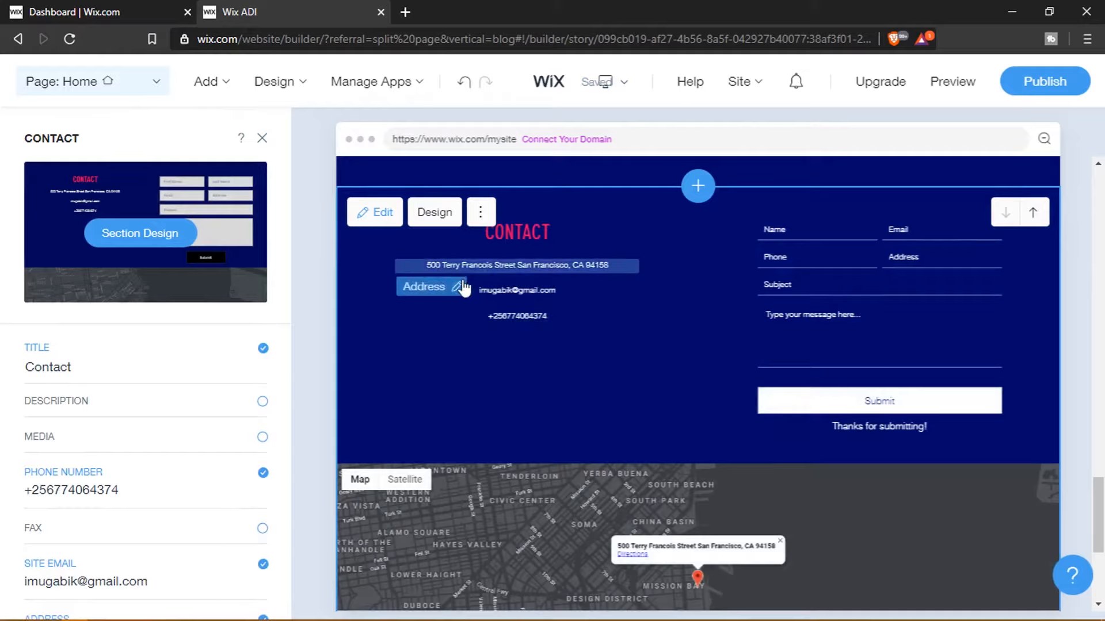
left_click(502, 320)
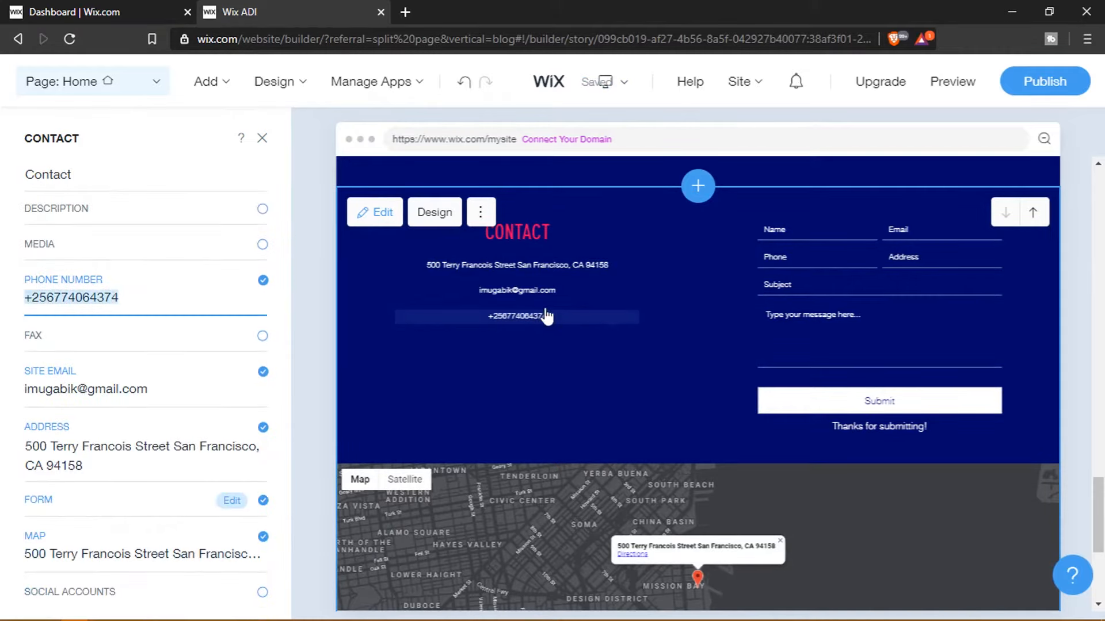
Step: Set the location of the Contact section's map to kampala
scroll(544, 316, "down", 5)
left_click(527, 332)
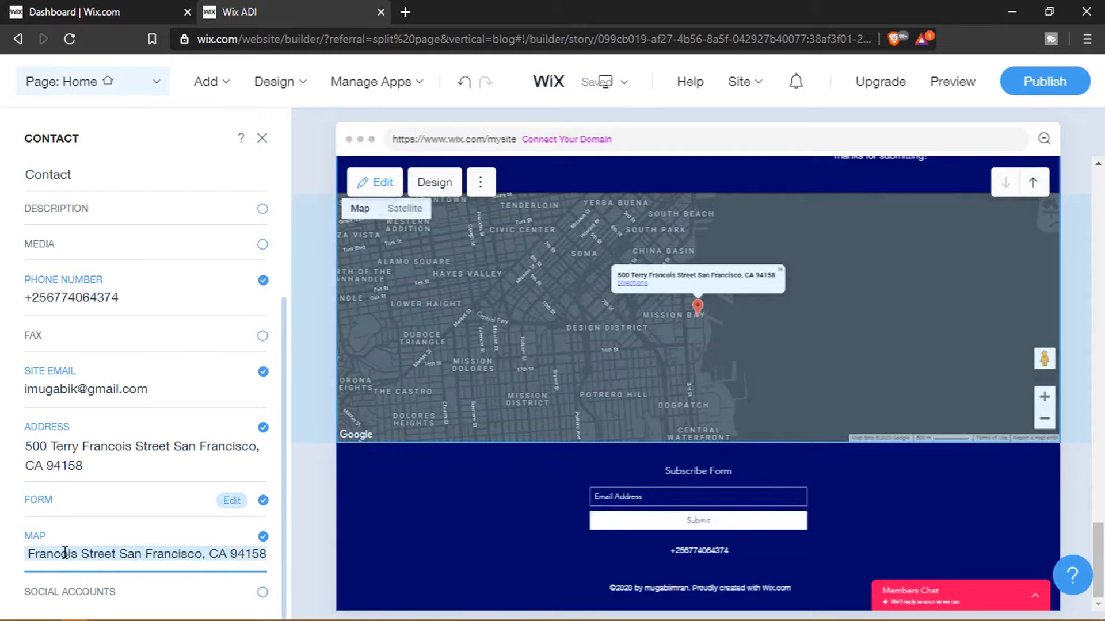
type("kampala")
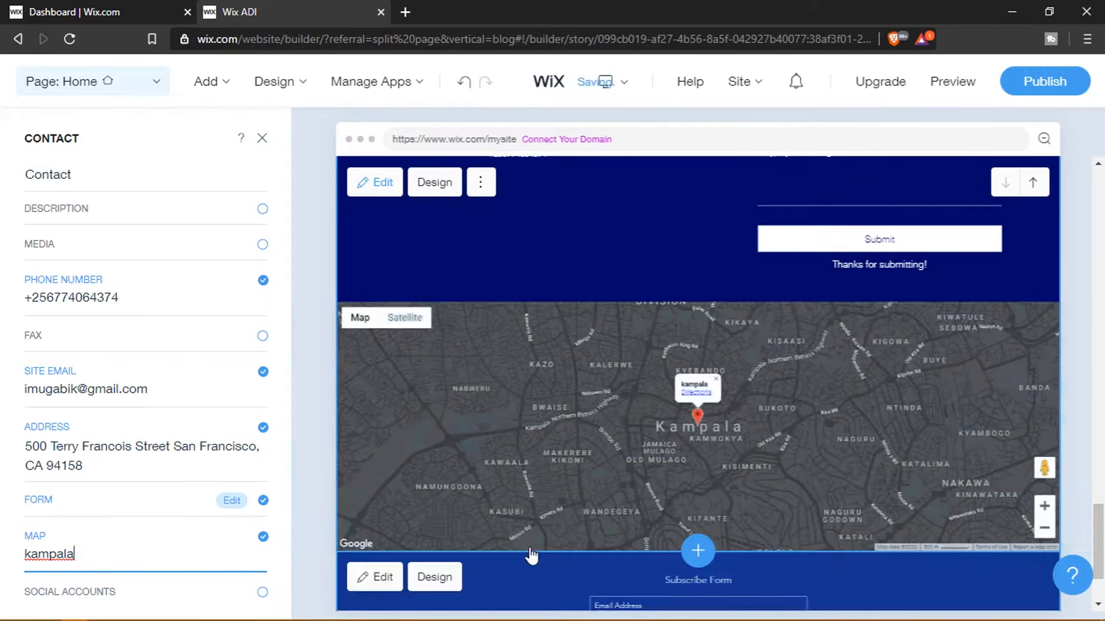
scroll(535, 552, "down", 2)
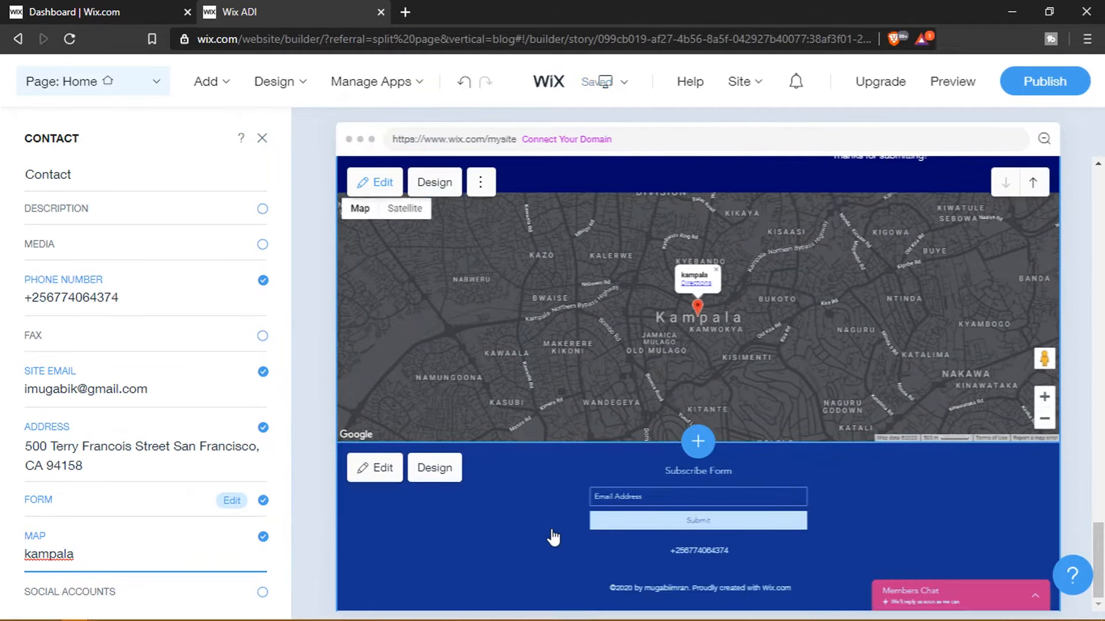
Step: Preview the site from the top of the homepage and dismiss the tip about returning to editing
scroll(553, 532, "up", 20)
left_click(801, 517)
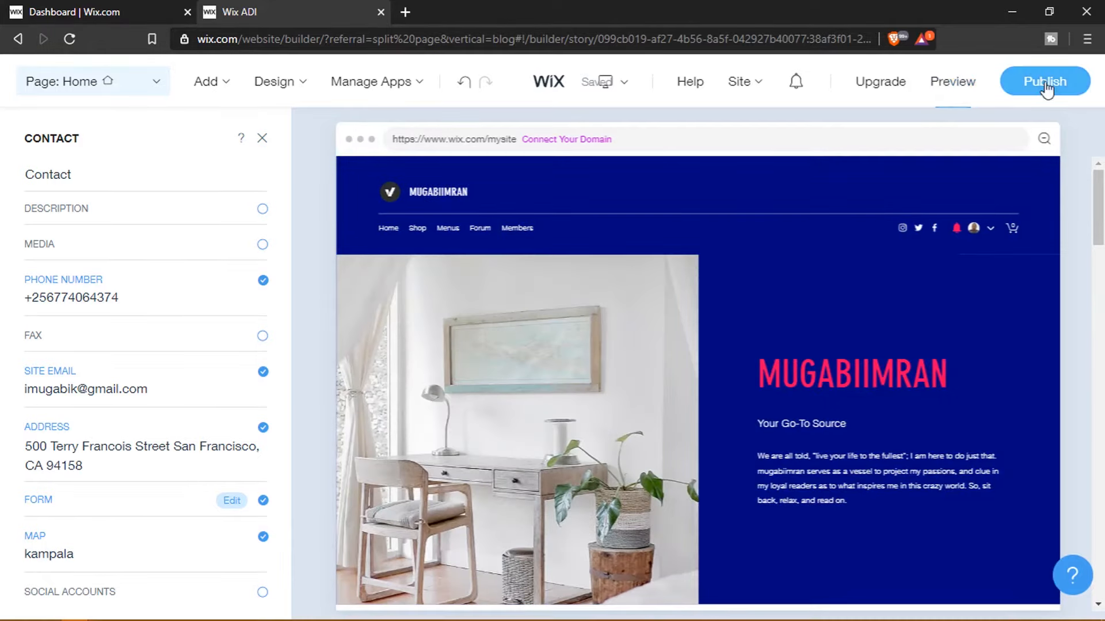
left_click(944, 86)
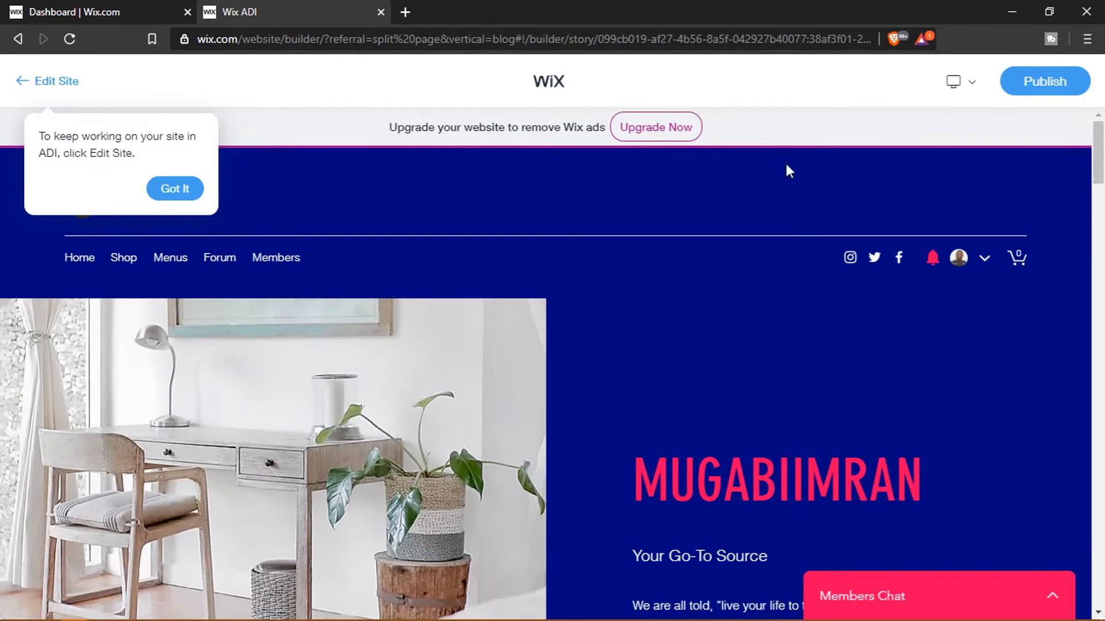
left_click(192, 194)
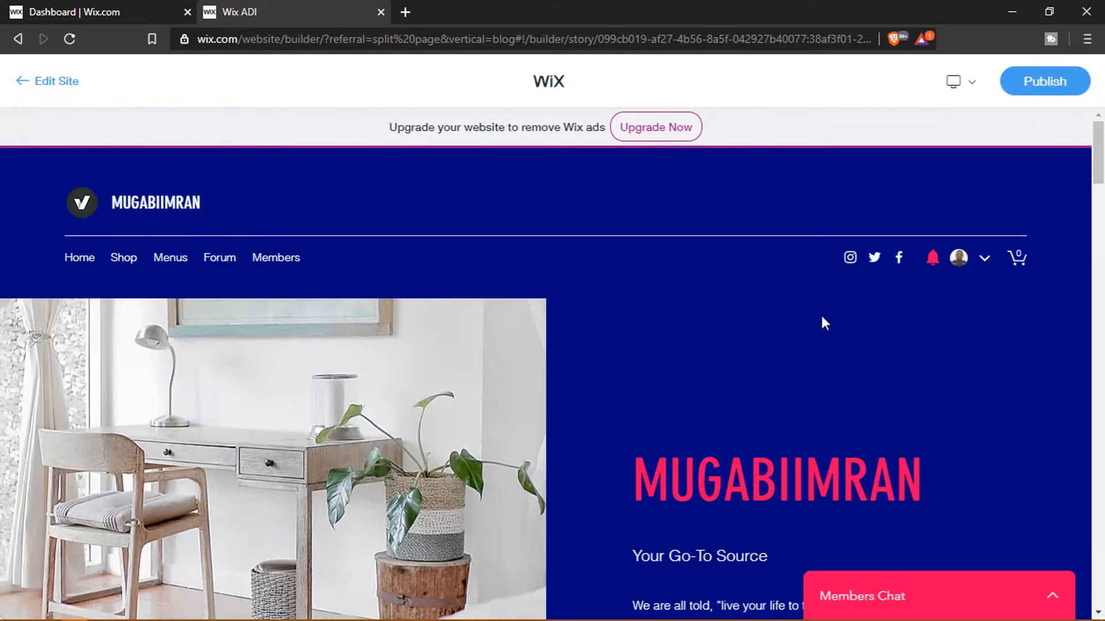
Step: Examine the previewed homepage's welcome banner and the first posts of the blog feed
scroll(822, 317, "down", 10)
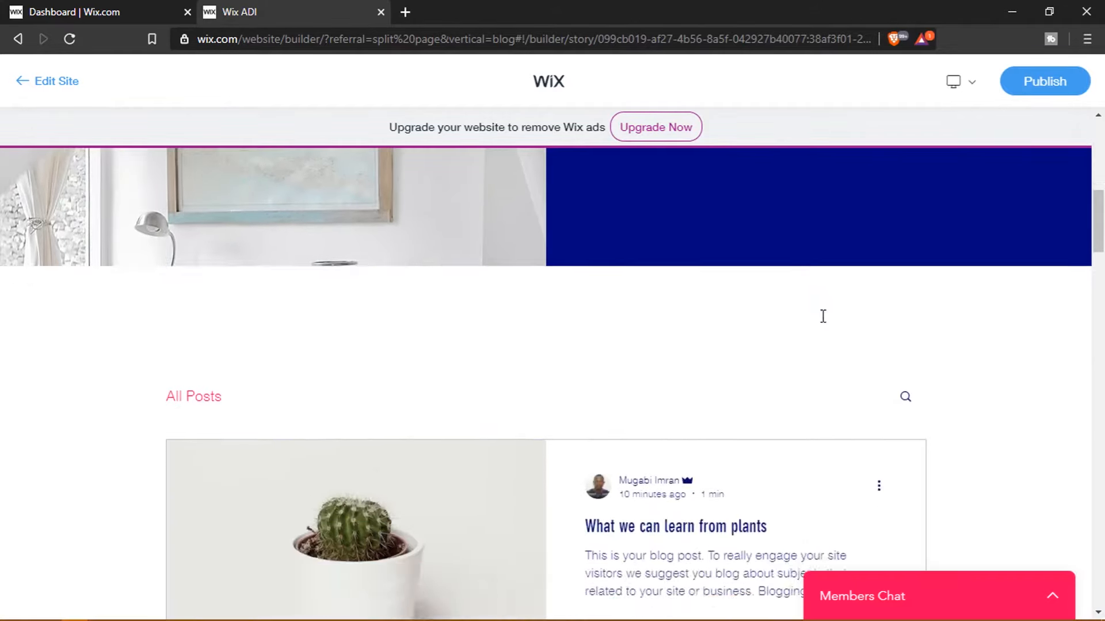
scroll(823, 317, "up", 10)
scroll(821, 320, "down", 4)
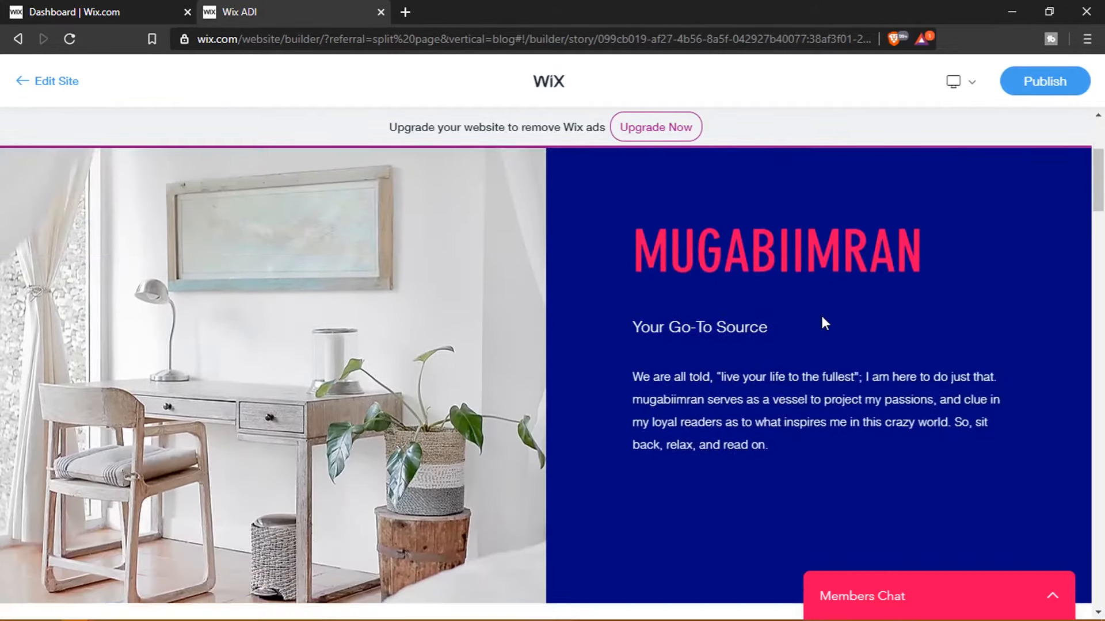
scroll(821, 321, "down", 4)
scroll(409, 291, "up", 5)
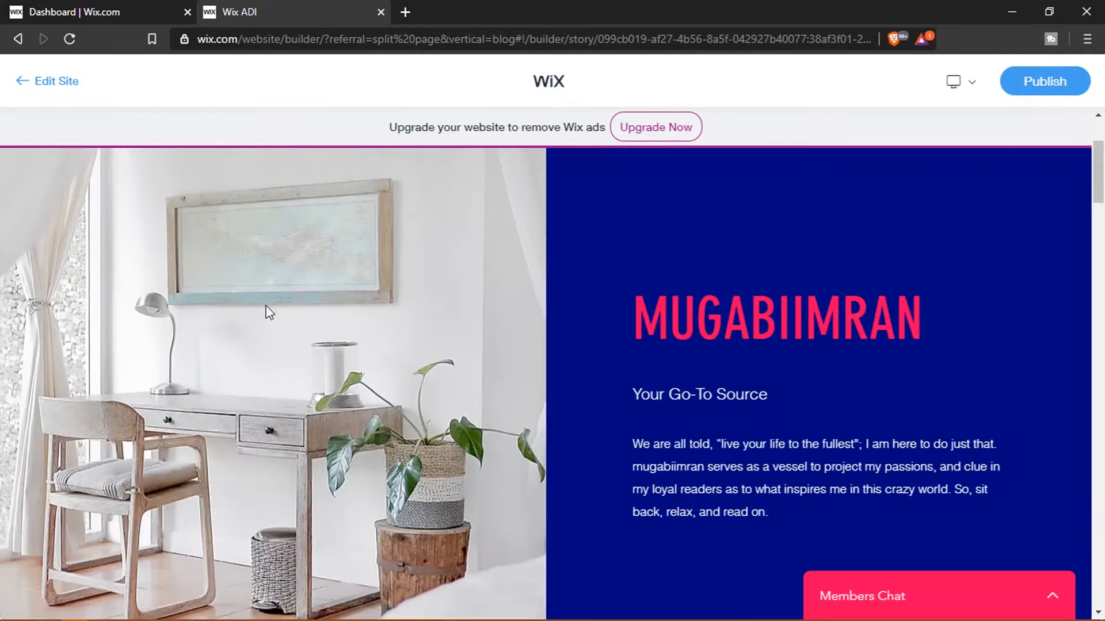
scroll(774, 329, "down", 5)
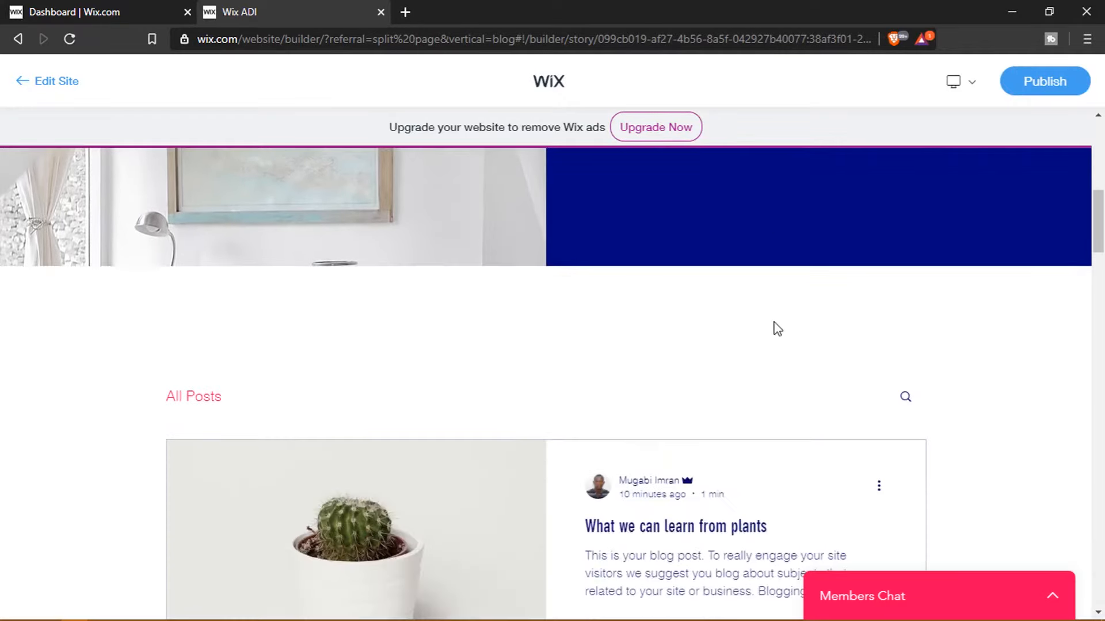
scroll(778, 329, "down", 3)
scroll(772, 326, "down", 4)
scroll(776, 327, "up", 5)
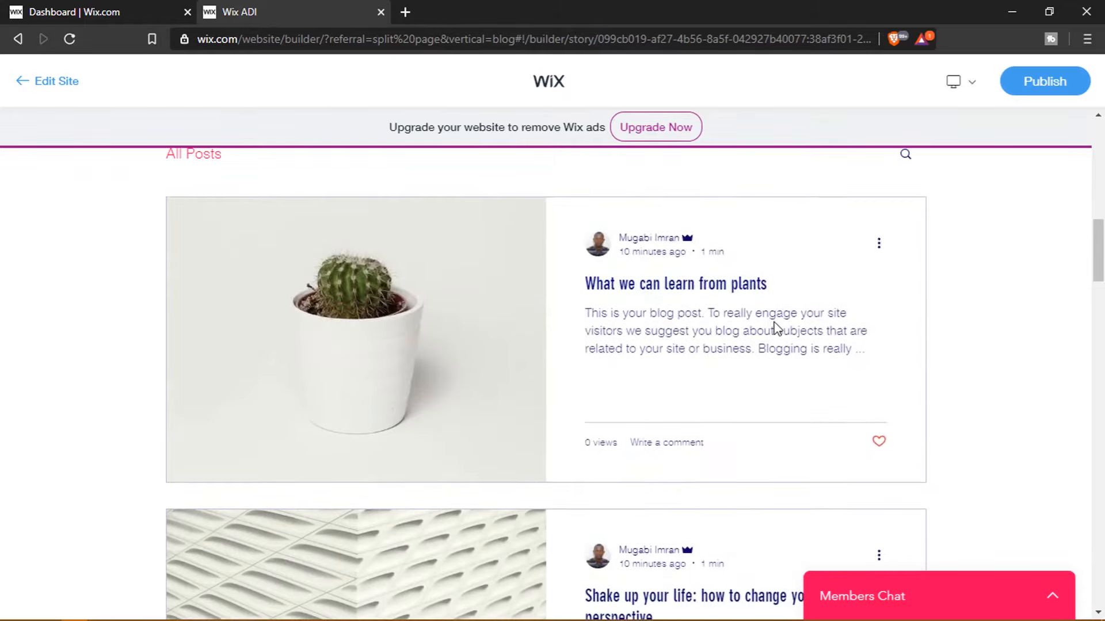
Step: Open the blog post "What we can learn from plants" in the preview and look through it down to the recent posts
left_click(651, 296)
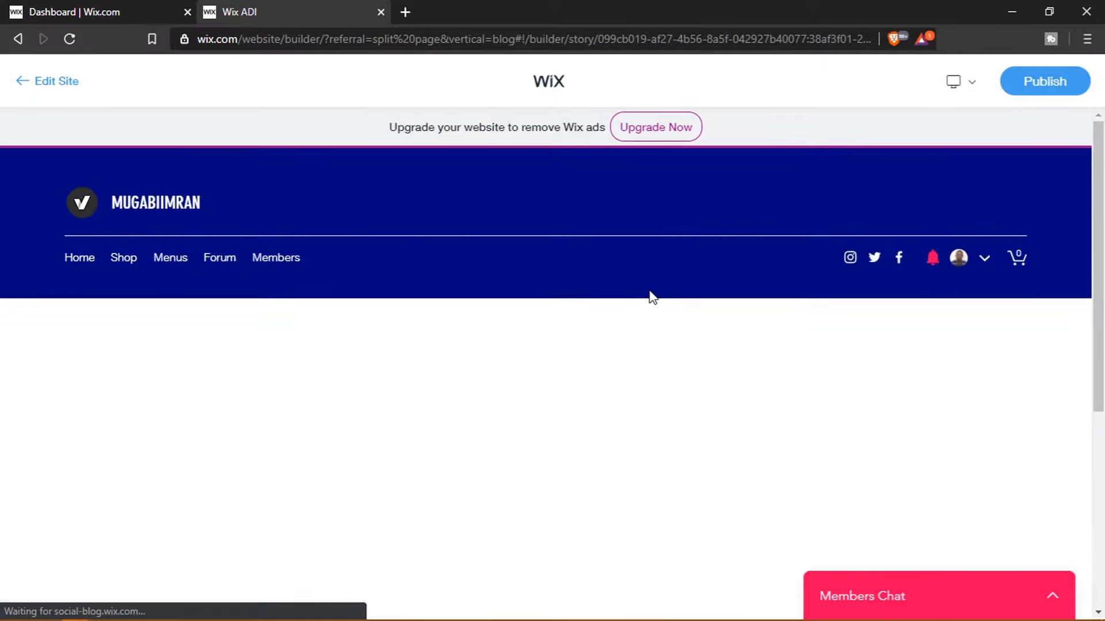
scroll(656, 299, "down", 4)
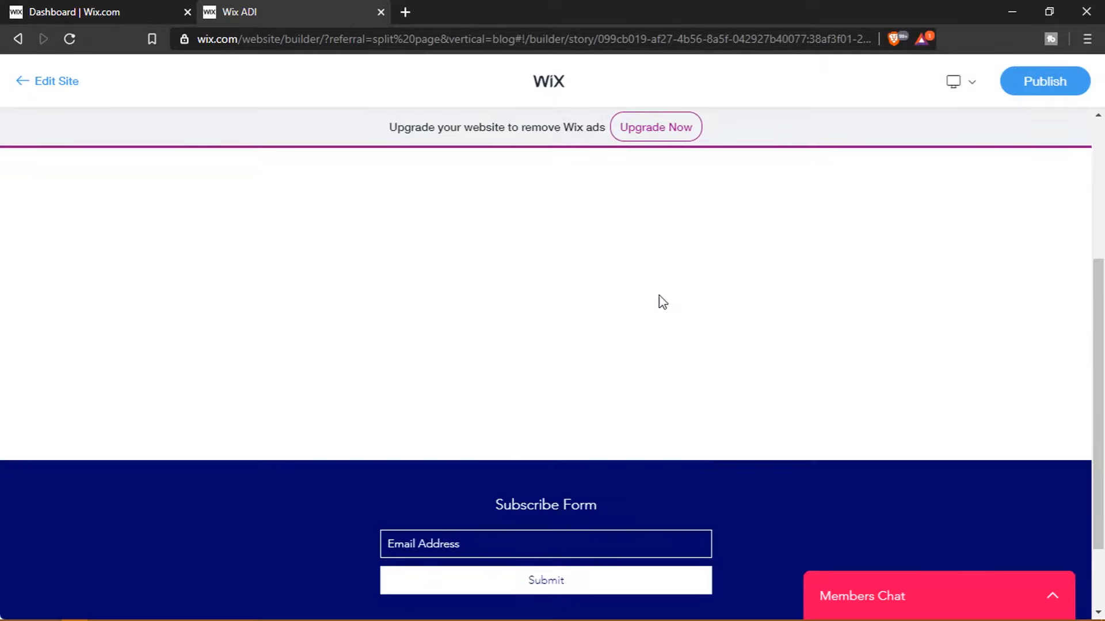
scroll(662, 302, "up", 5)
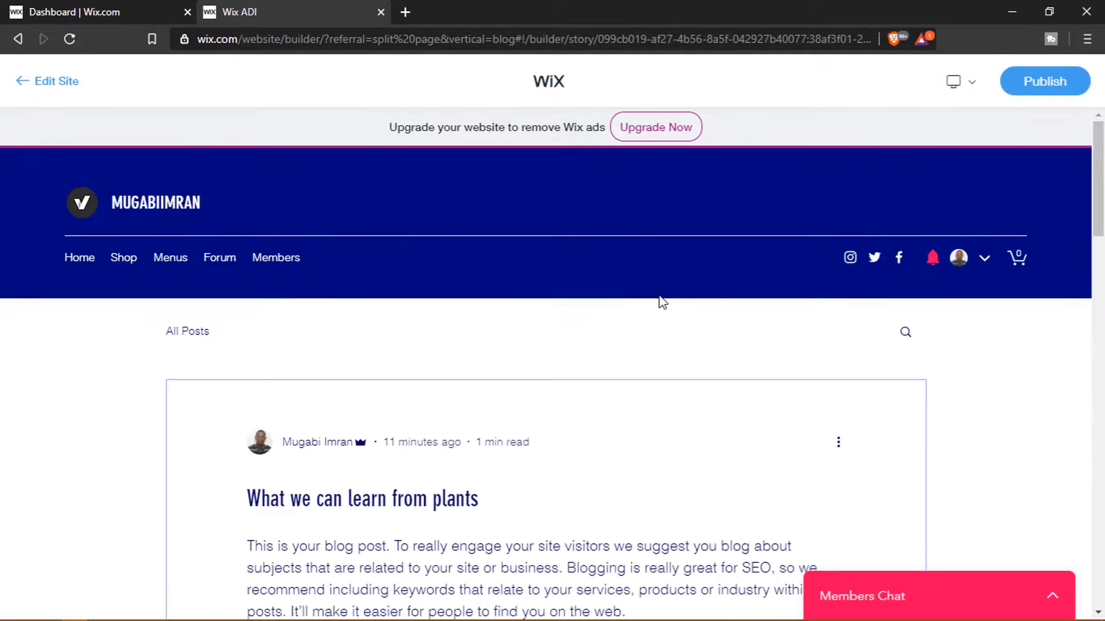
scroll(662, 302, "down", 8)
scroll(662, 302, "down", 5)
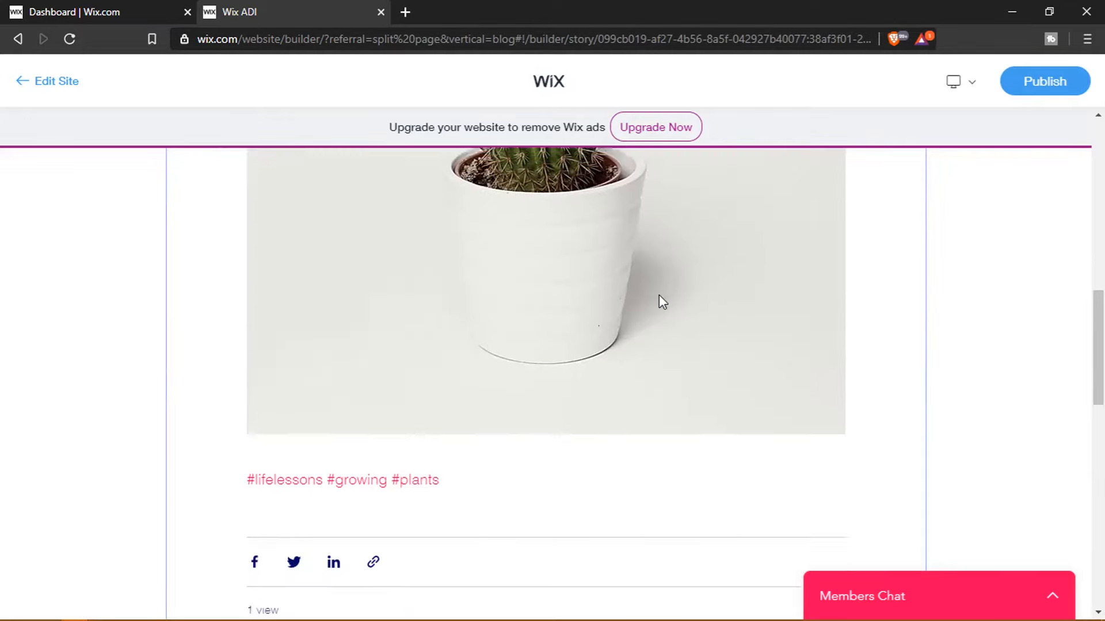
scroll(659, 296, "down", 9)
scroll(659, 299, "up", 7)
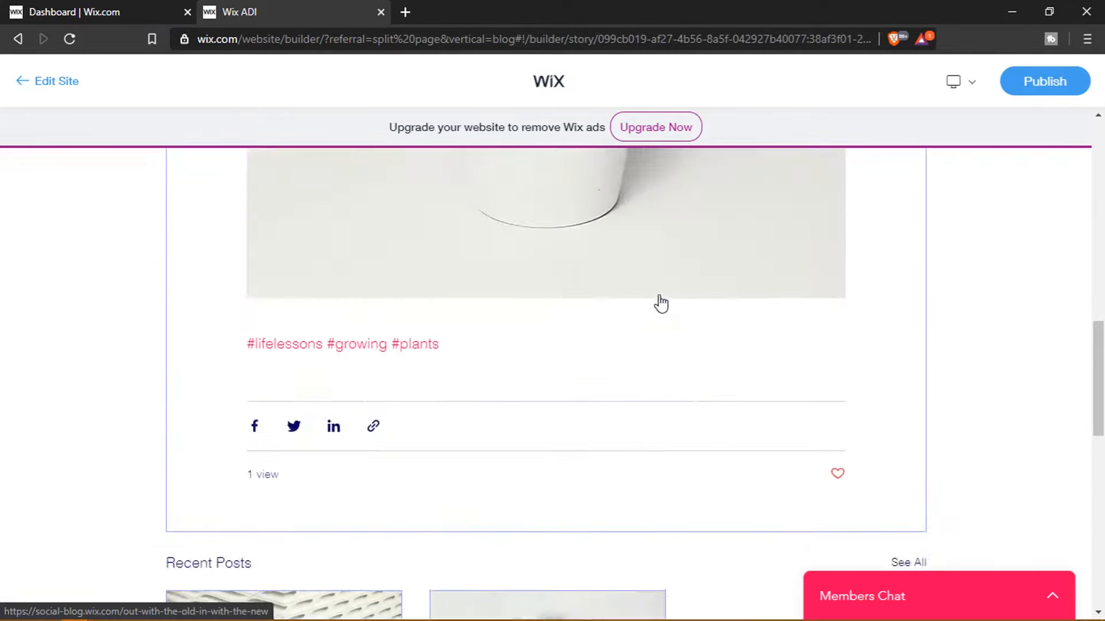
scroll(661, 303, "up", 10)
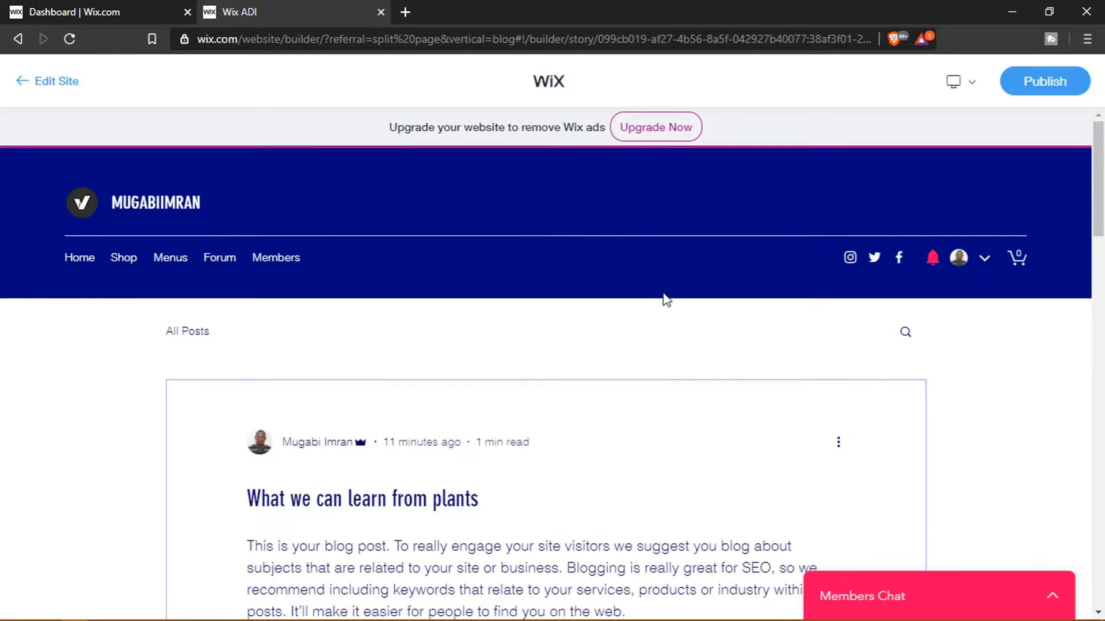
Step: Return to the Home page in the preview and look through the blog posts down to Upcoming Events
left_click(75, 264)
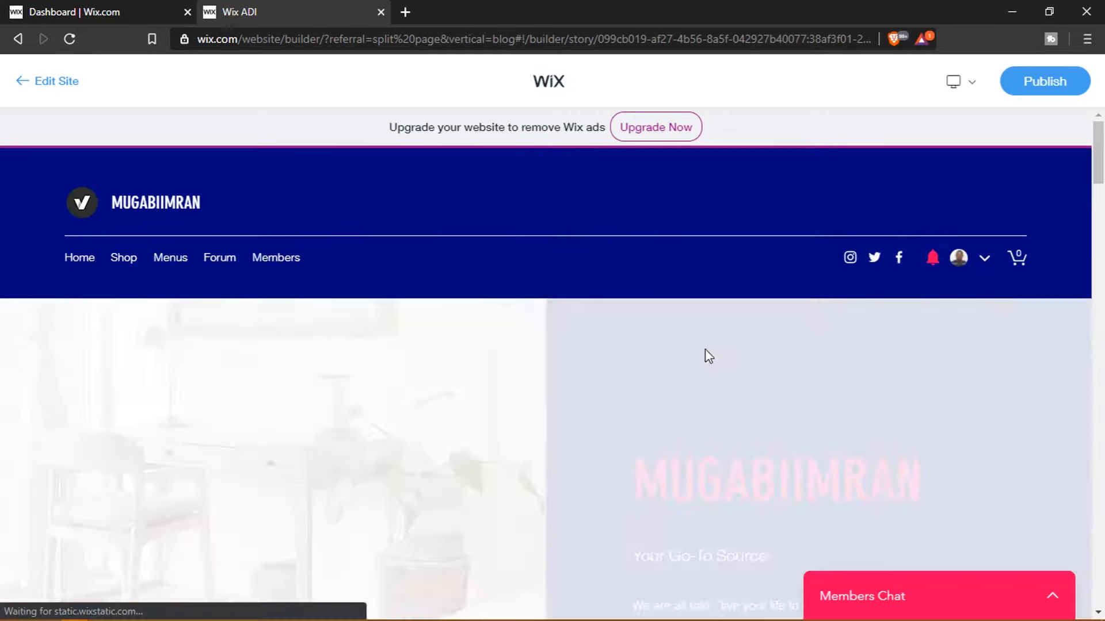
scroll(723, 359, "down", 10)
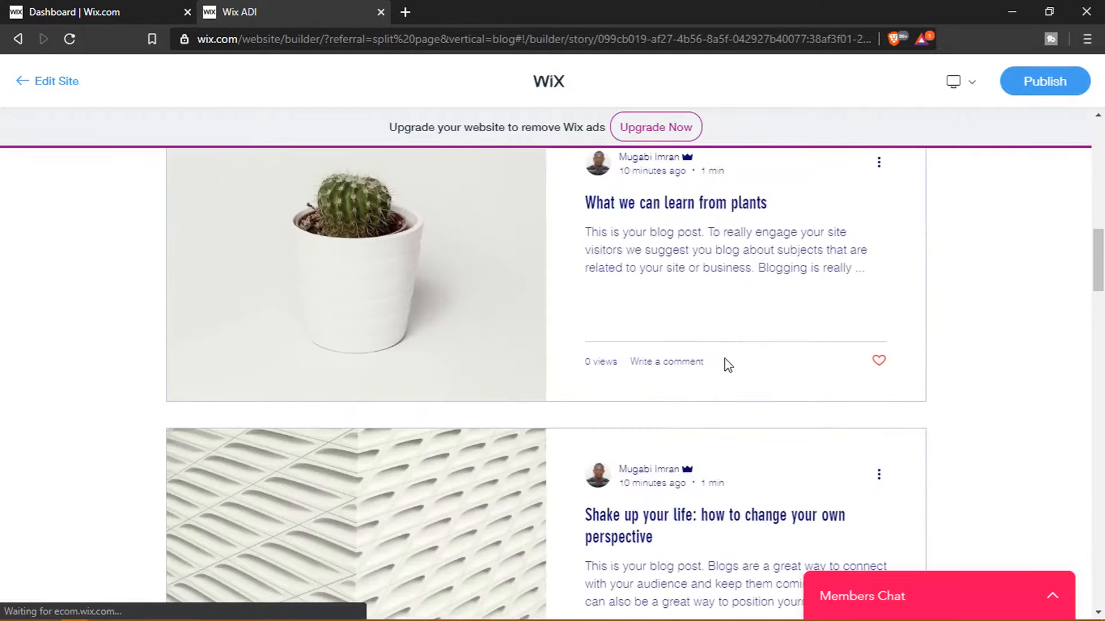
scroll(727, 364, "down", 5)
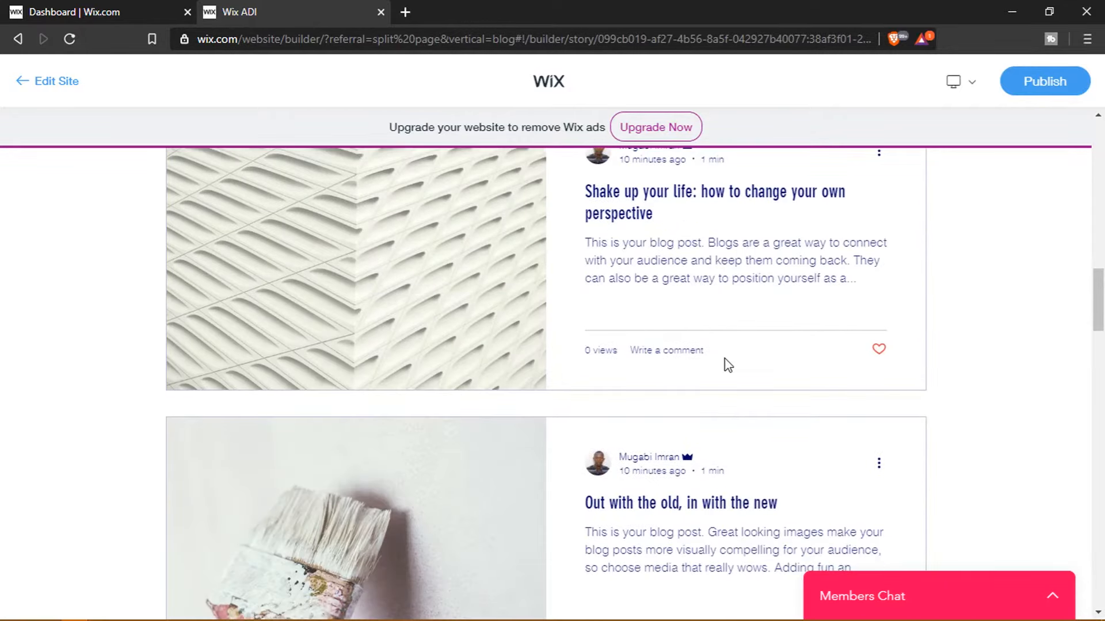
scroll(728, 366, "down", 5)
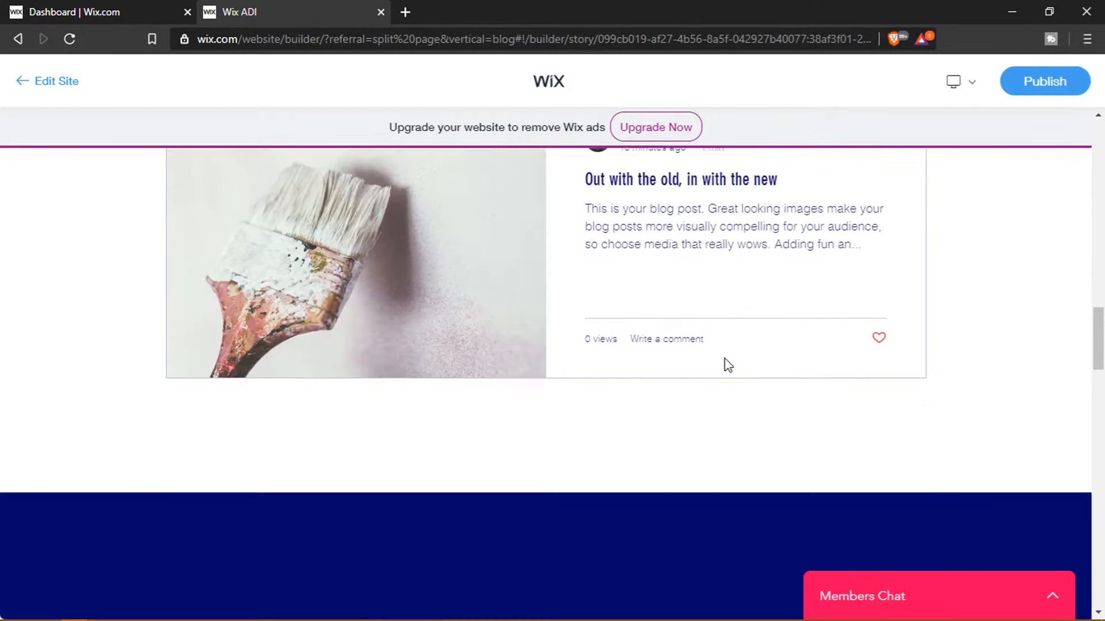
scroll(728, 365, "down", 5)
scroll(728, 365, "down", 5)
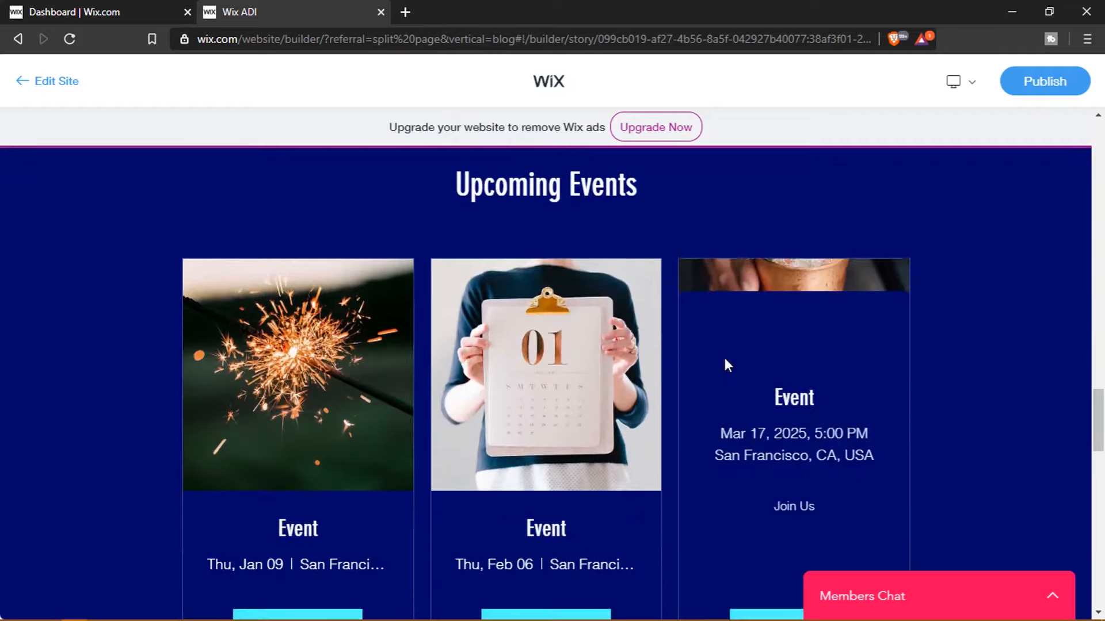
Step: Examine the name and email sign-up form and the Upcoming Events cards in the homepage preview
scroll(726, 361, "up", 6)
scroll(724, 360, "down", 1)
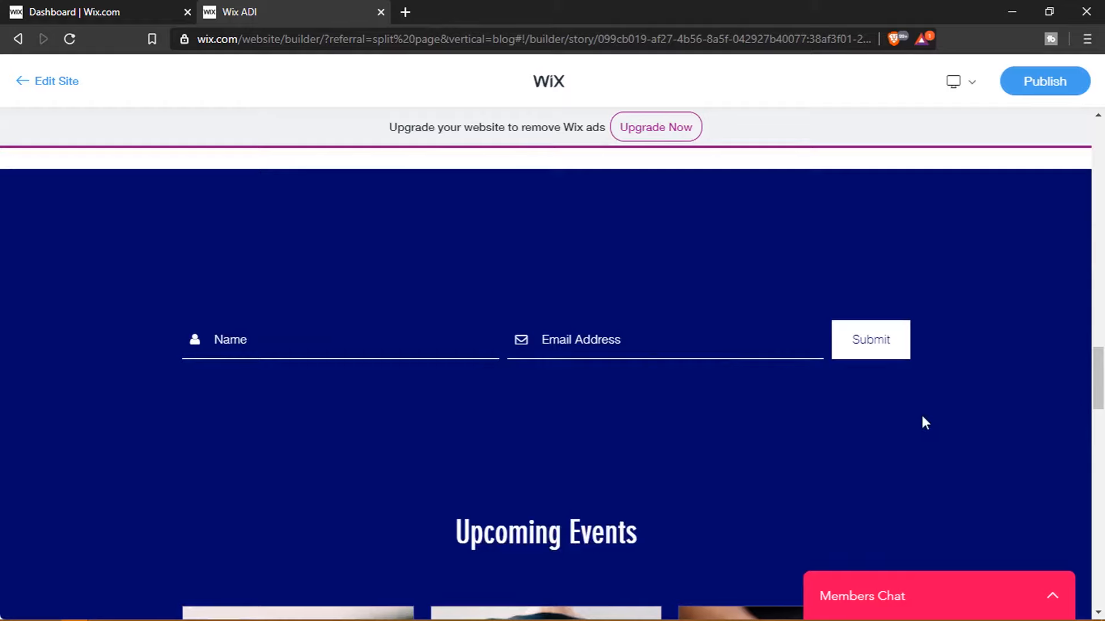
scroll(922, 414, "down", 2)
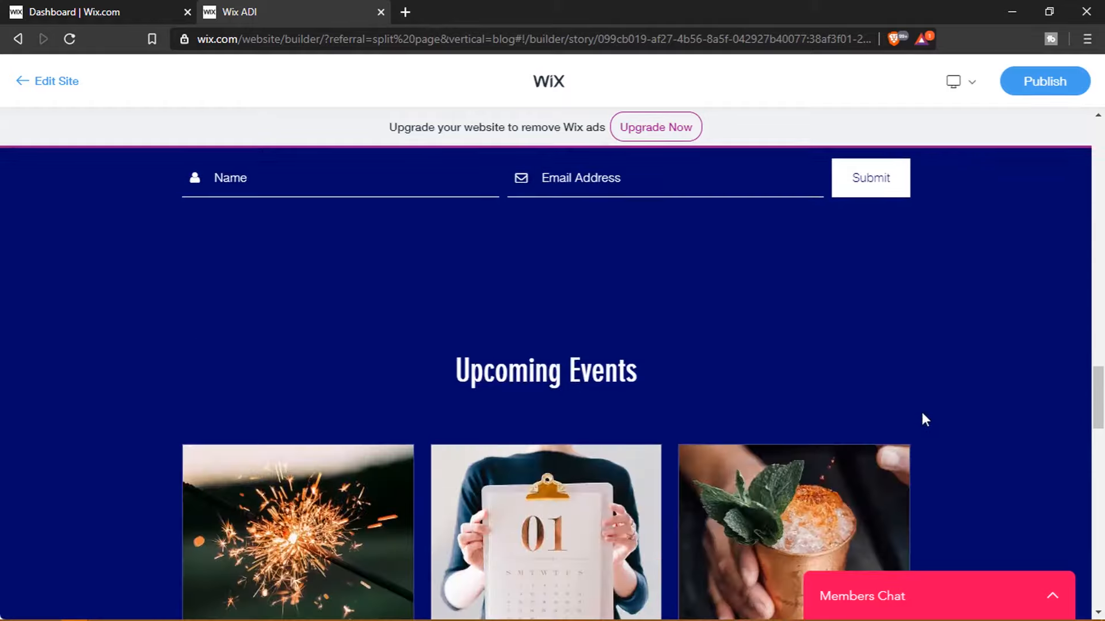
scroll(924, 419, "down", 4)
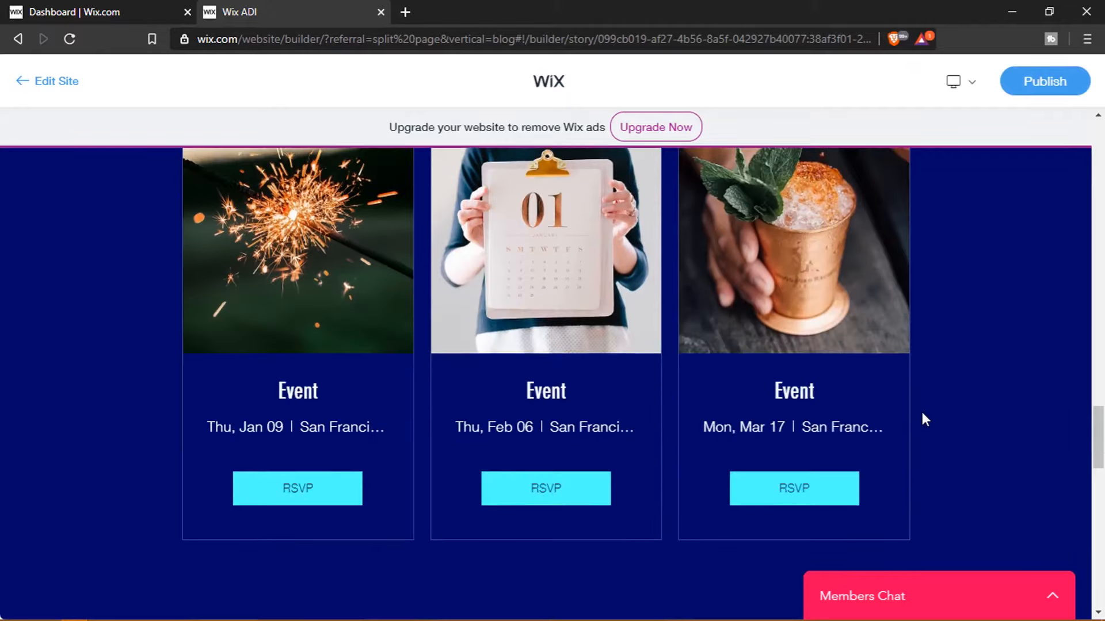
scroll(924, 419, "up", 10)
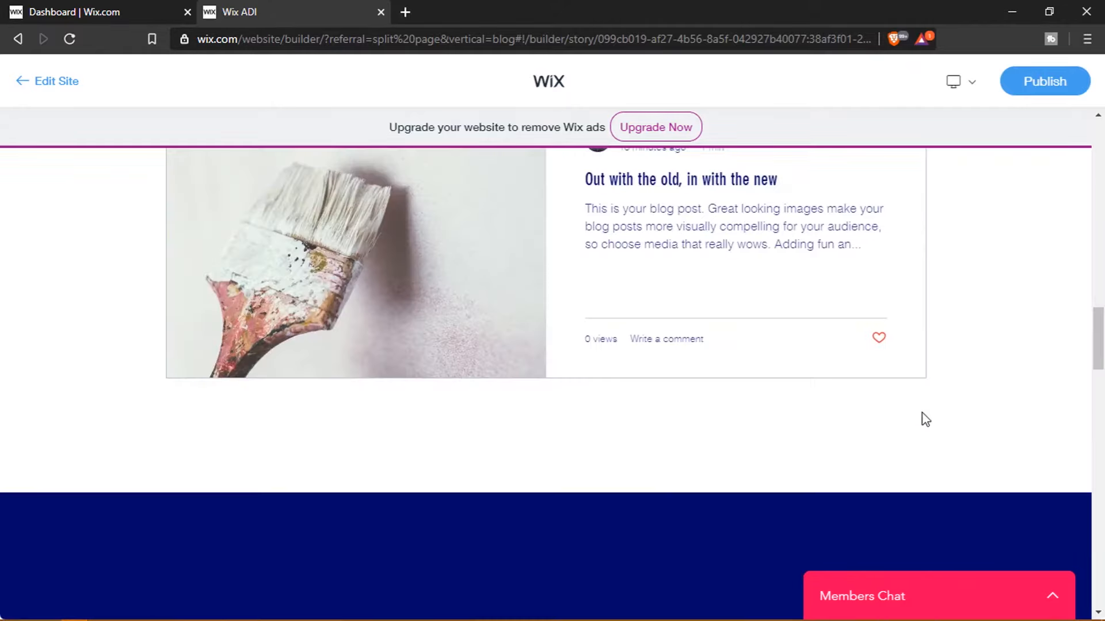
scroll(924, 419, "down", 2)
scroll(873, 419, "down", 2)
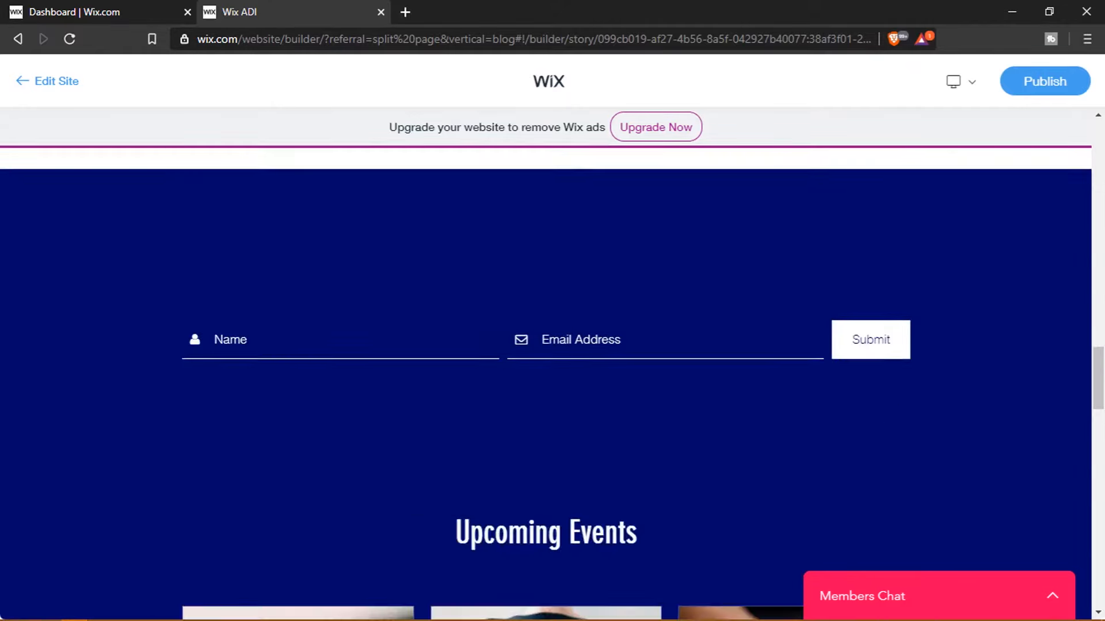
Step: Check the contact details, message form and map in the preview, and return to the top of the homepage
scroll(680, 357, "down", 6)
scroll(598, 373, "down", 8)
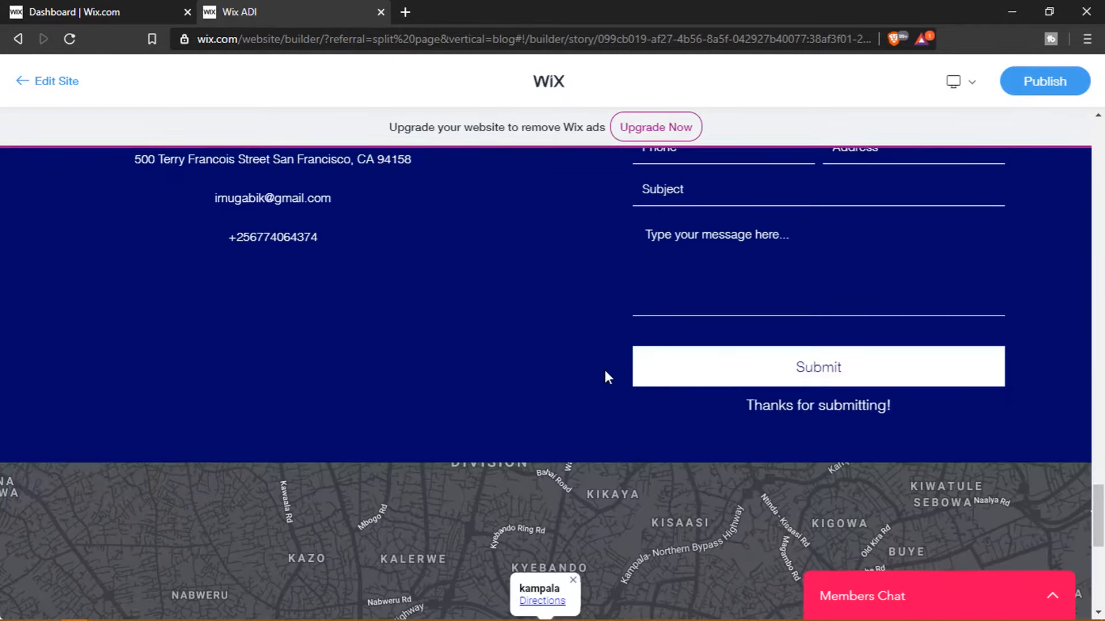
scroll(607, 376, "down", 5)
scroll(609, 365, "up", 20)
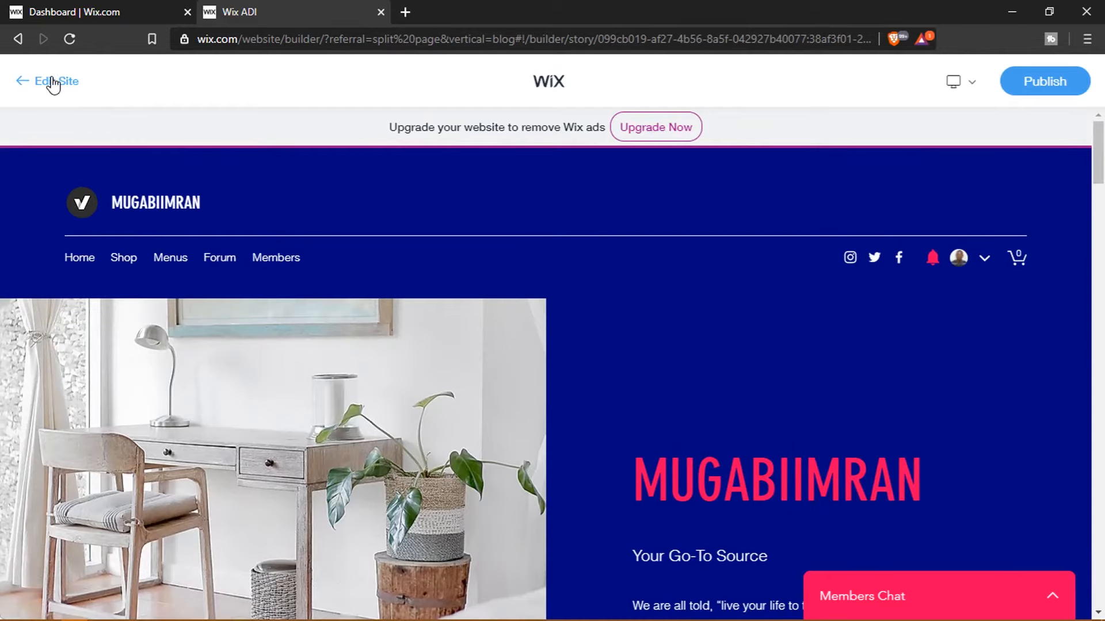
Step: Return from the preview to editing the site and move the homepage's welcome section with the desk photo down below the blog posts
left_click(52, 85)
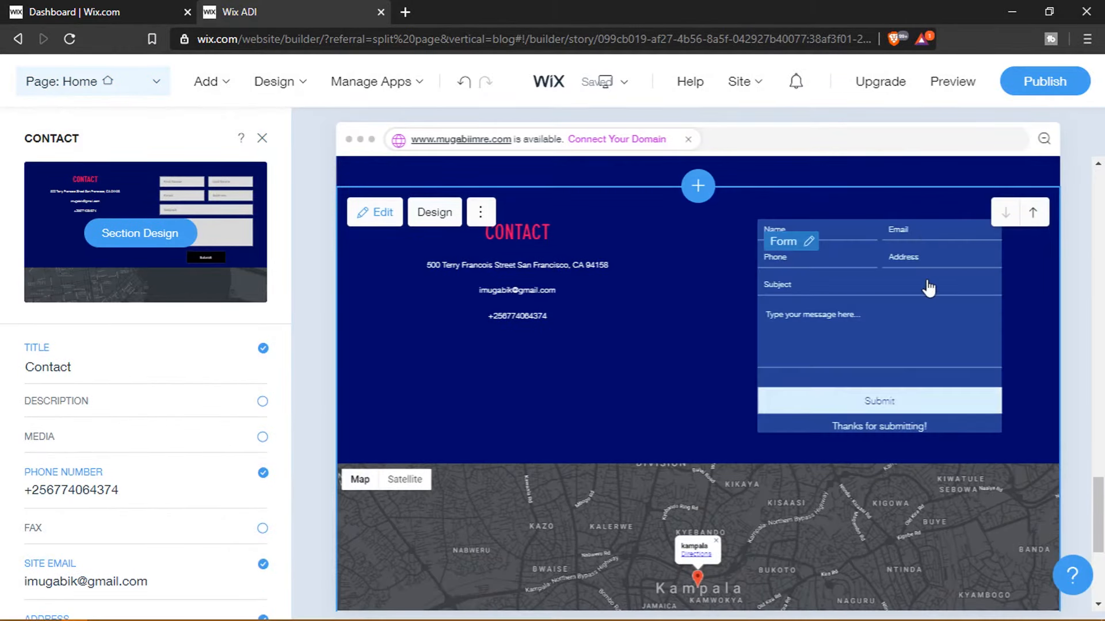
scroll(844, 346, "up", 10)
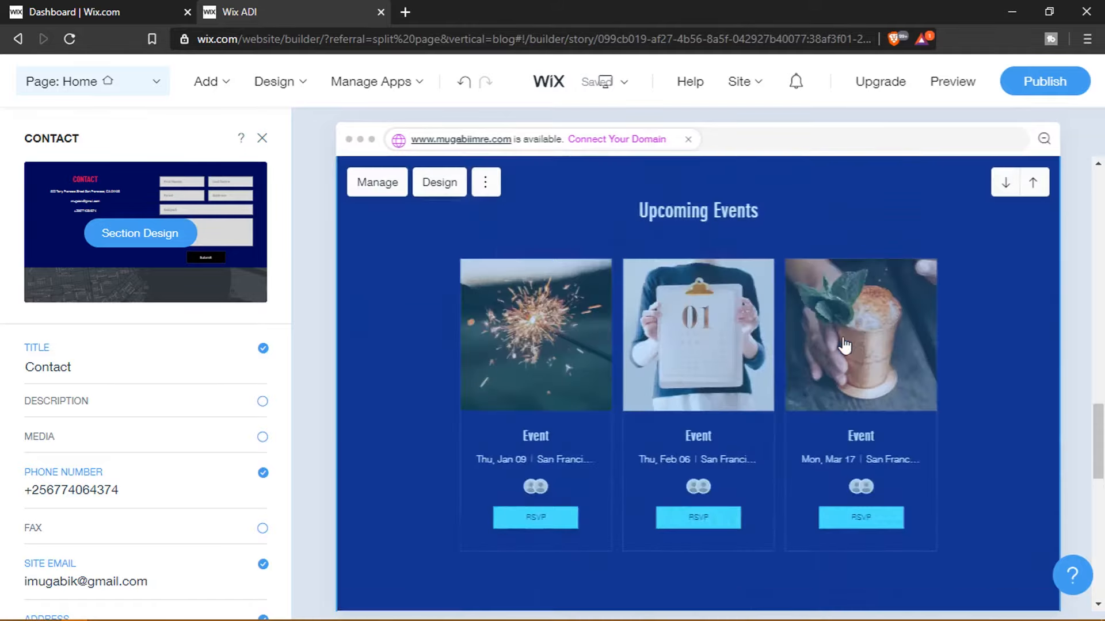
scroll(844, 346, "up", 10)
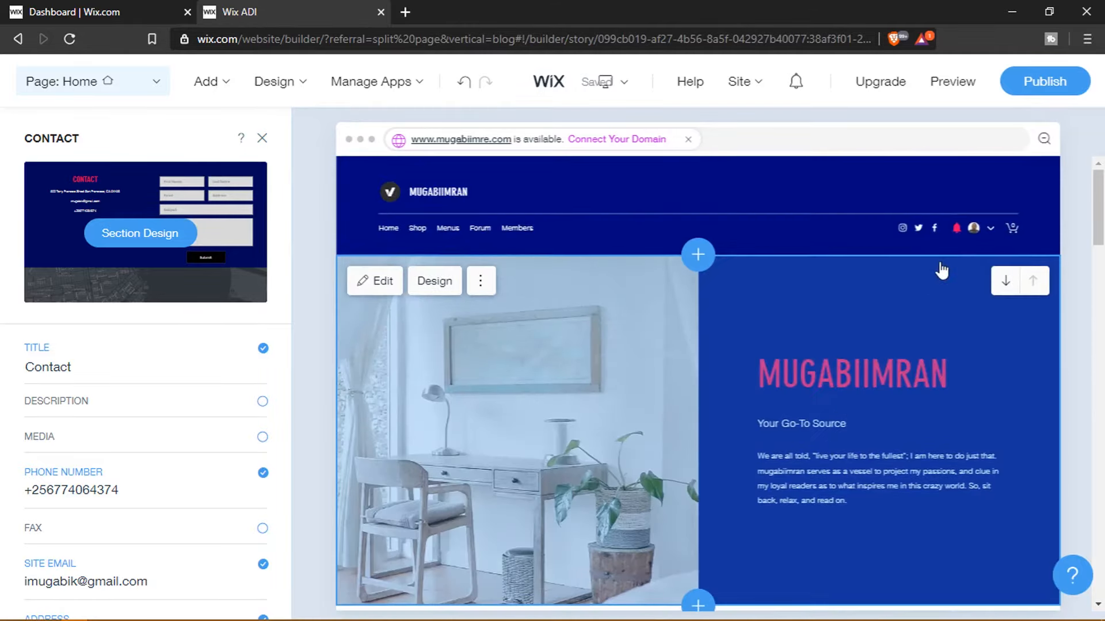
left_click(1006, 282)
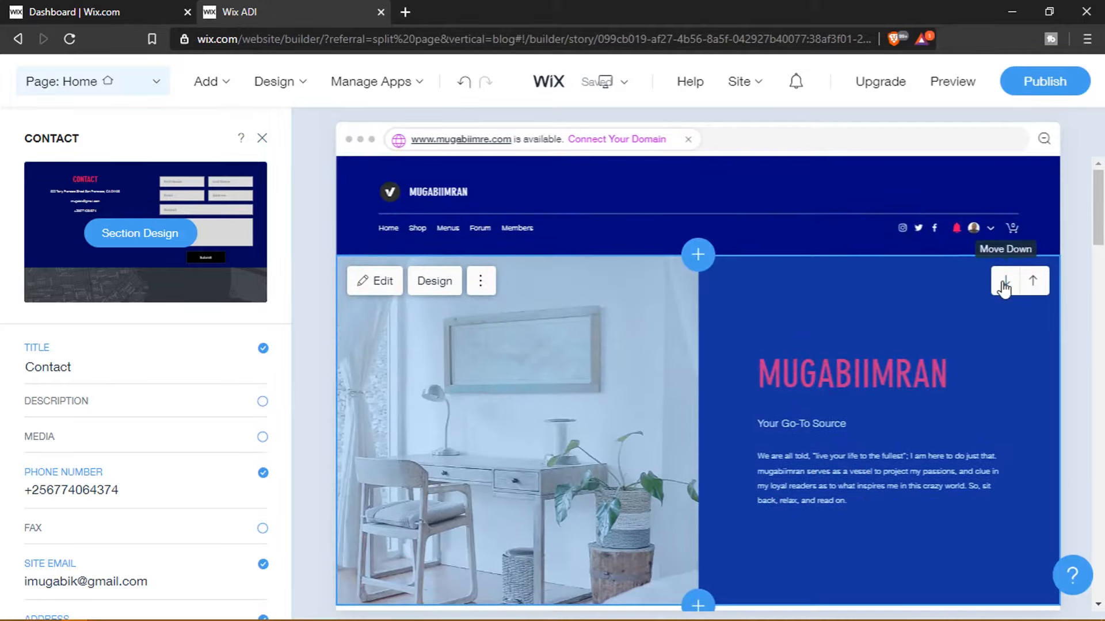
left_click(1005, 283)
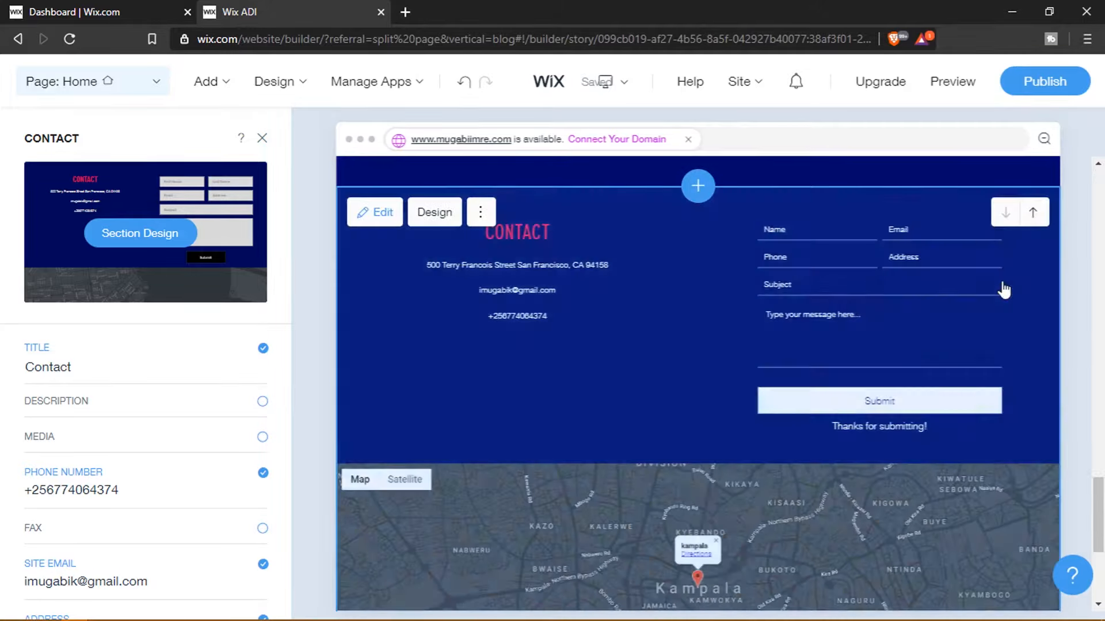
scroll(882, 323, "up", 12)
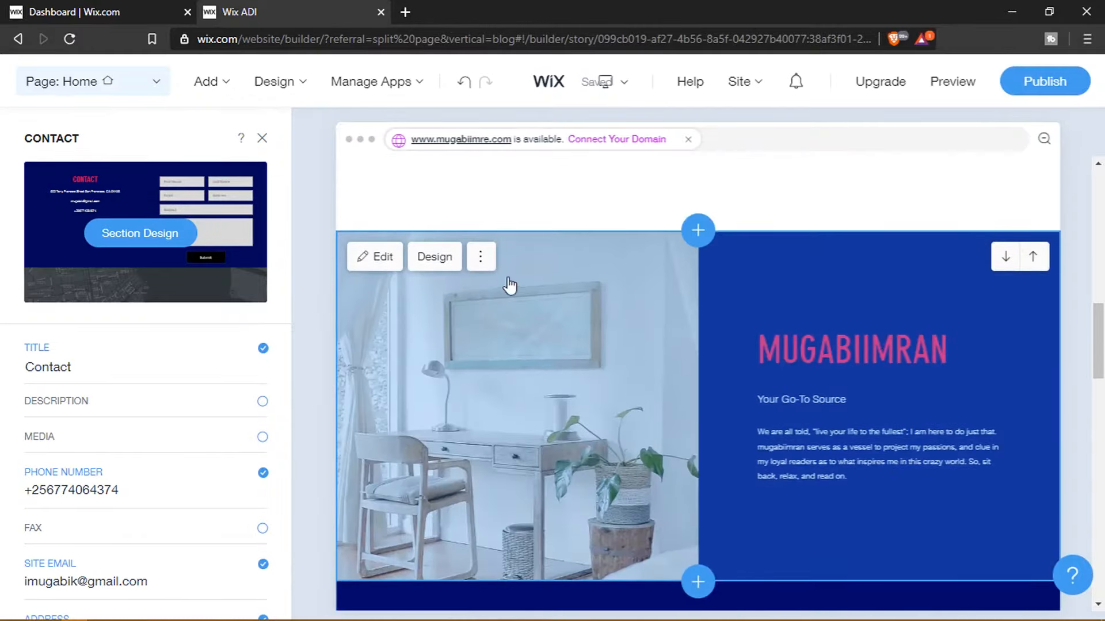
scroll(761, 246, "up", 6)
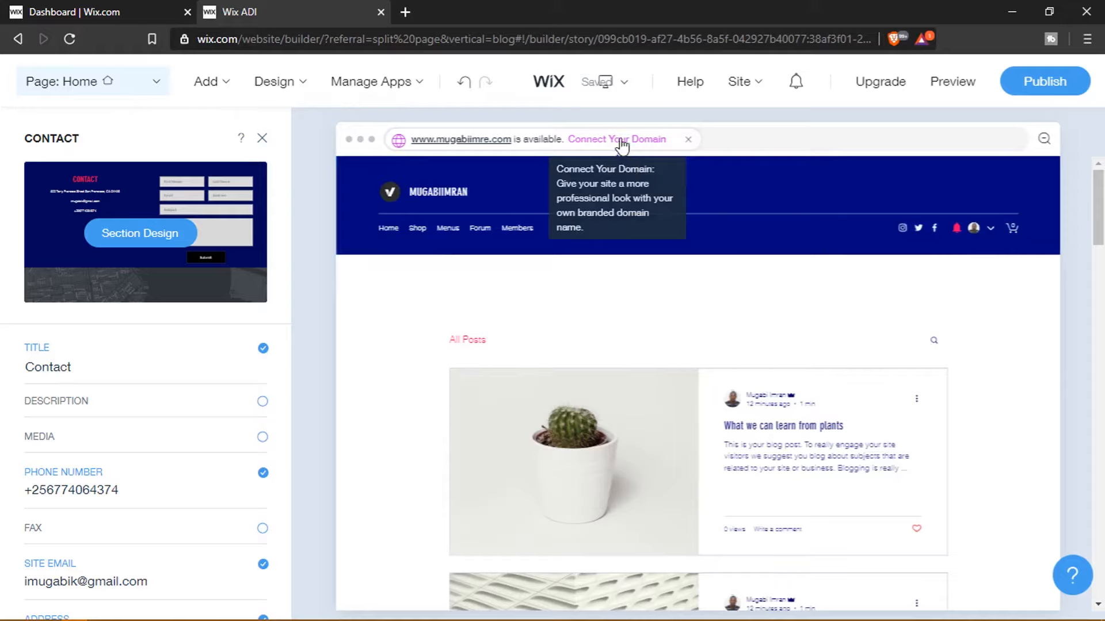
Step: Choose to create the website from a Wix Editor template and look through the first page of blog templates
mouse_move(743, 81)
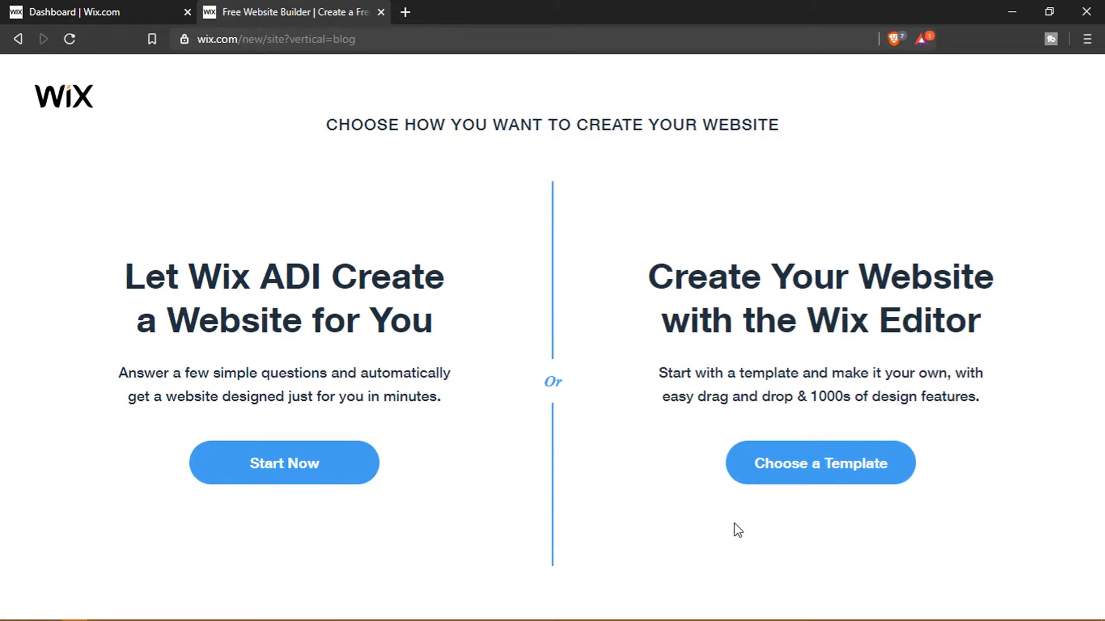
left_click(863, 469)
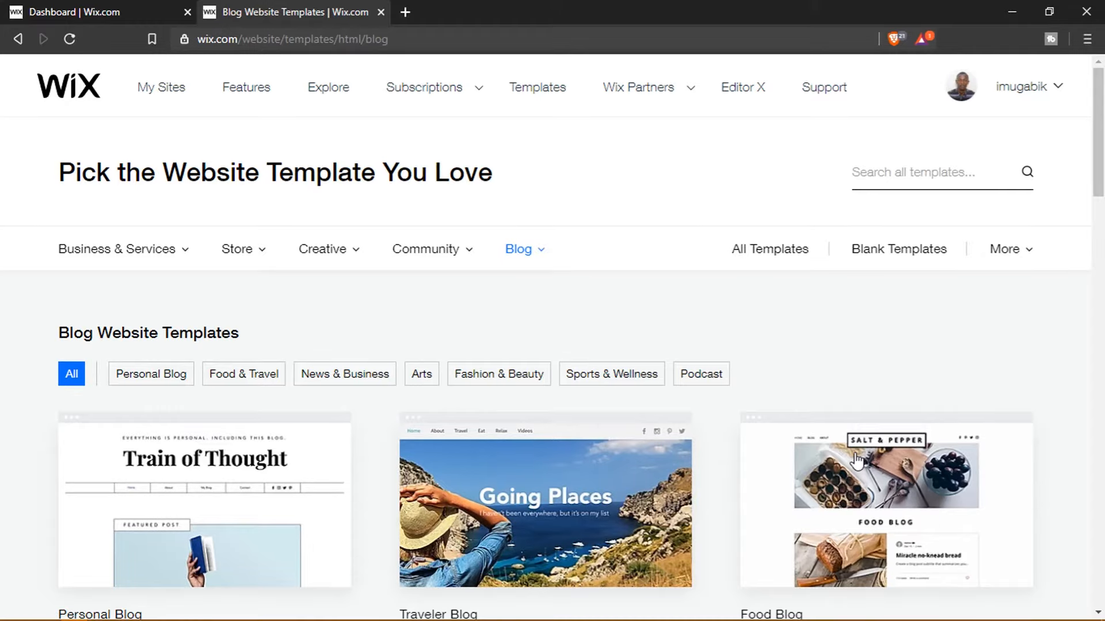
mouse_move(860, 456)
scroll(850, 476, "down", 6)
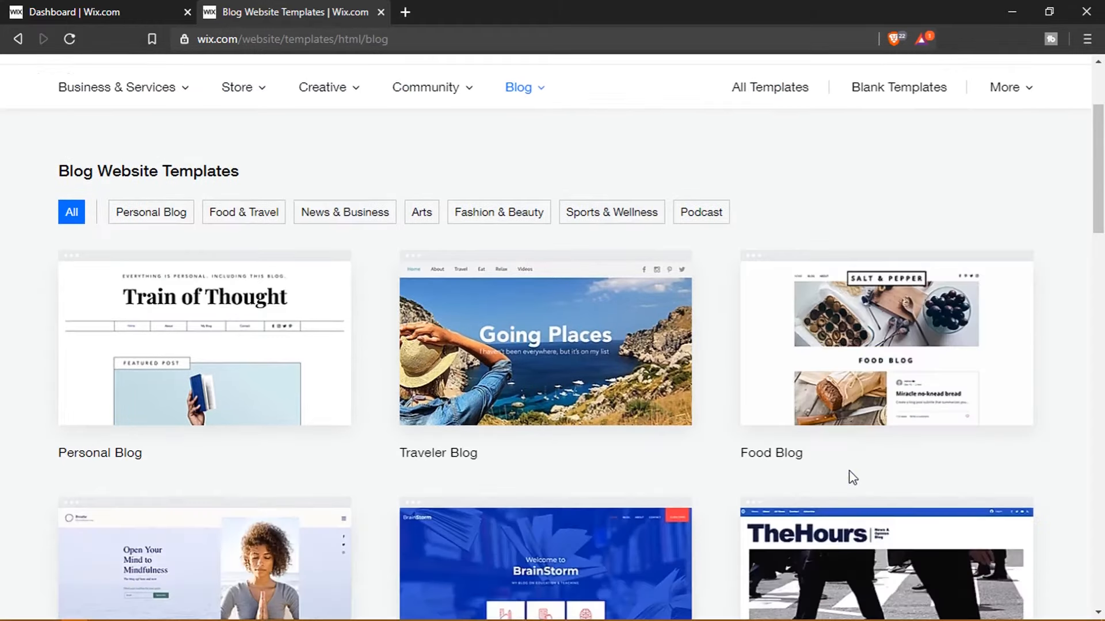
scroll(851, 476, "up", 3)
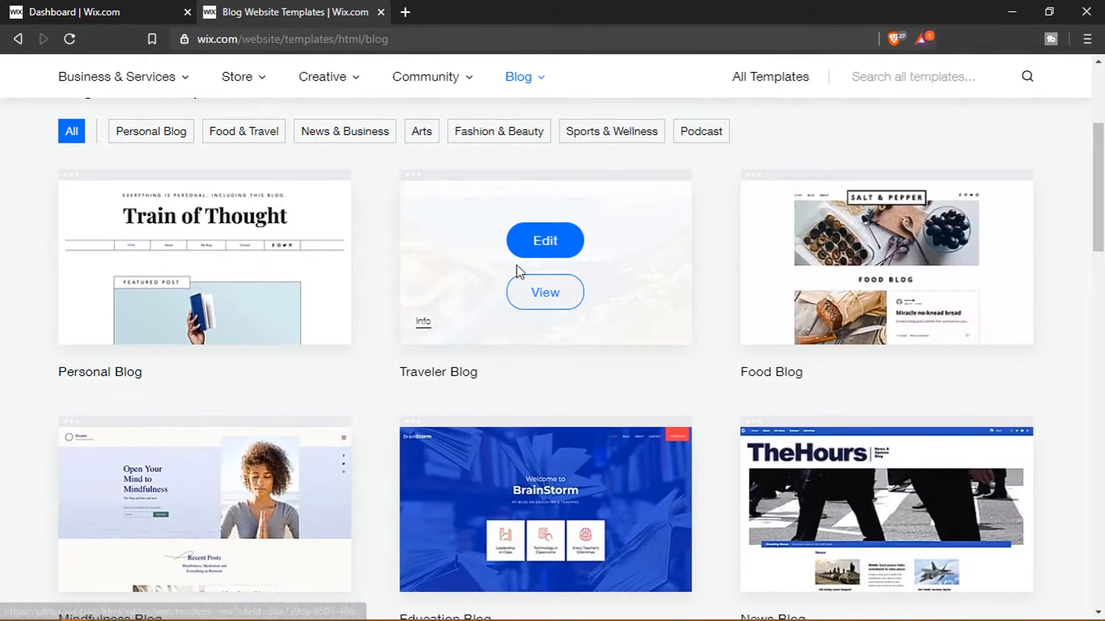
scroll(274, 266, "down", 3)
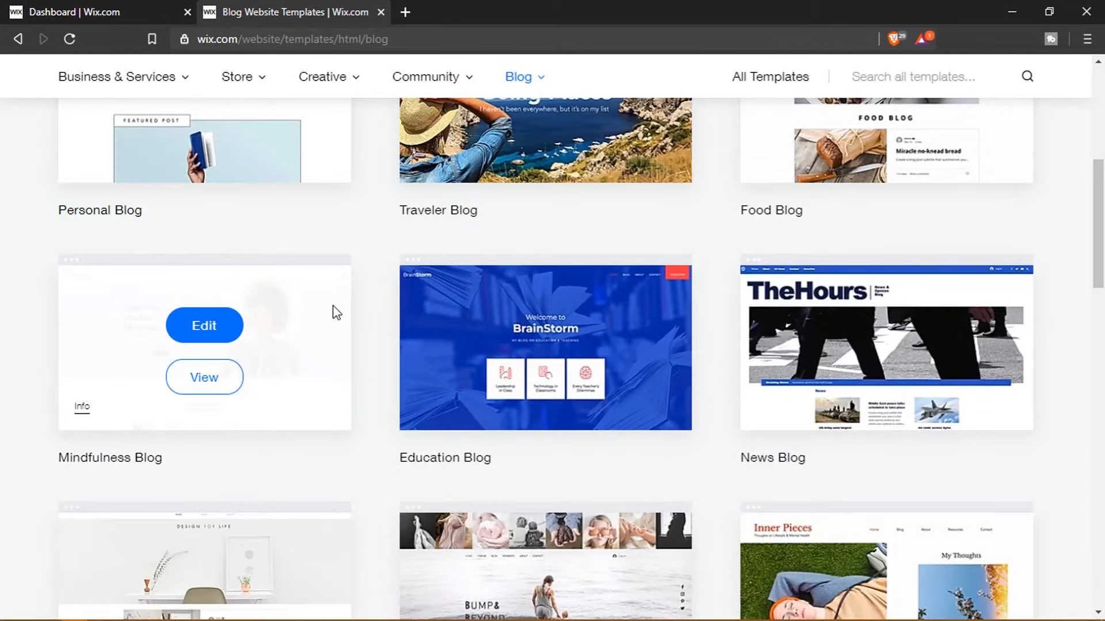
scroll(380, 310, "down", 10)
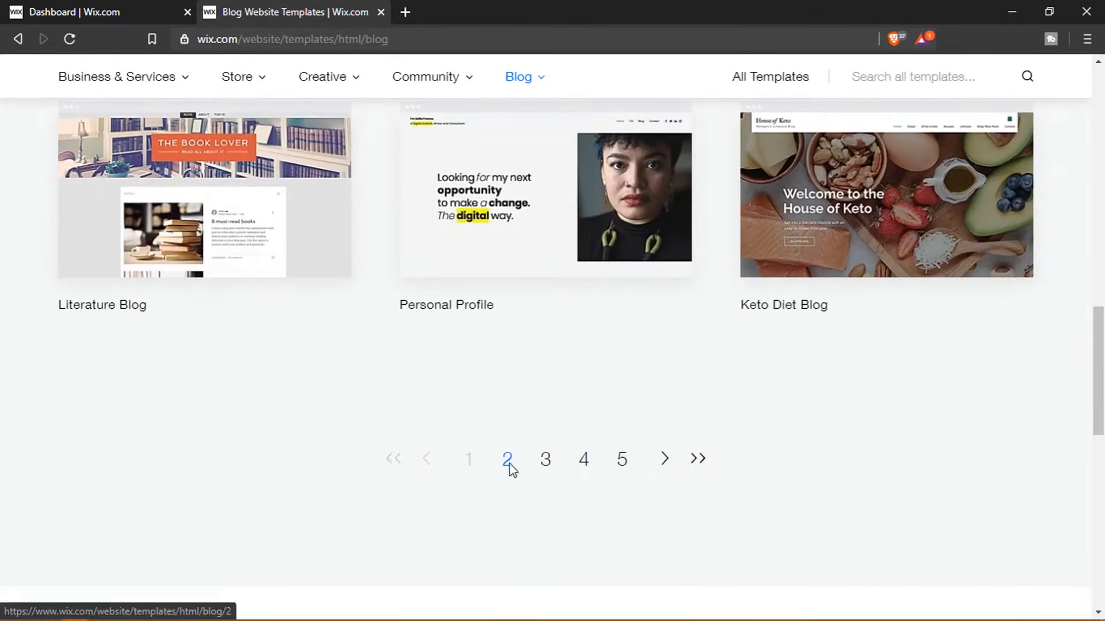
Step: Open page 2 of the blog website templates and look through the designs
left_click(507, 460)
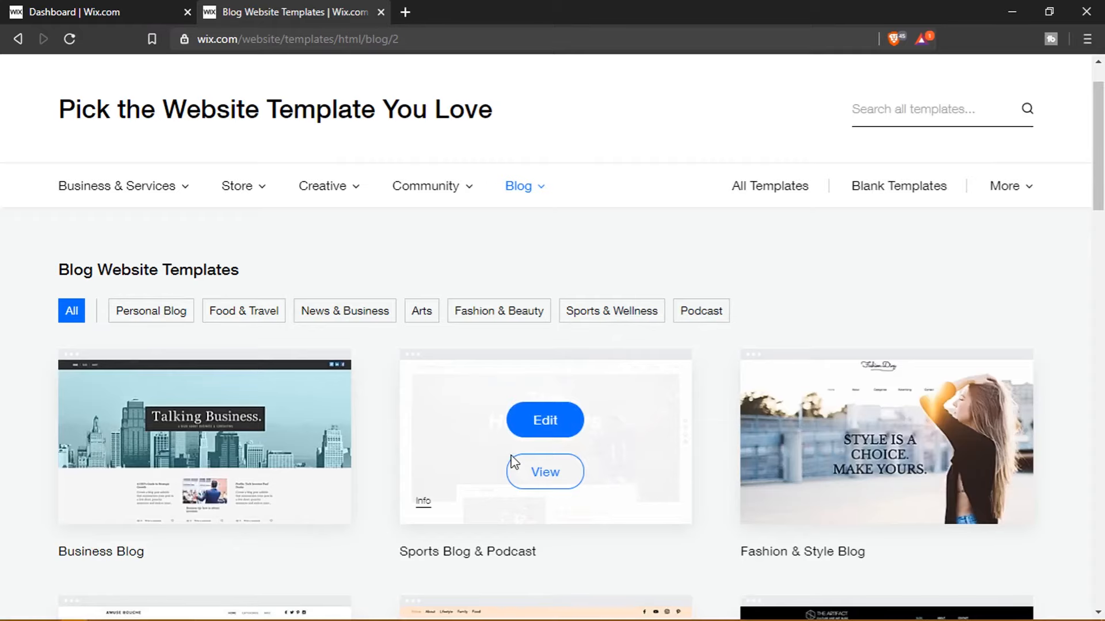
scroll(513, 461, "down", 3)
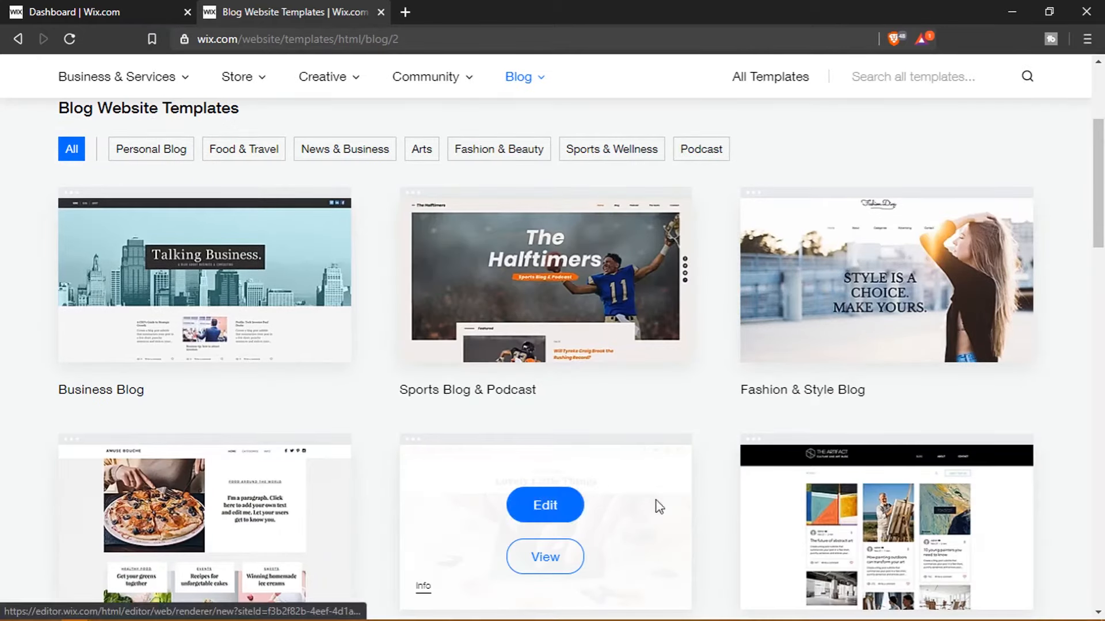
scroll(575, 558, "down", 3)
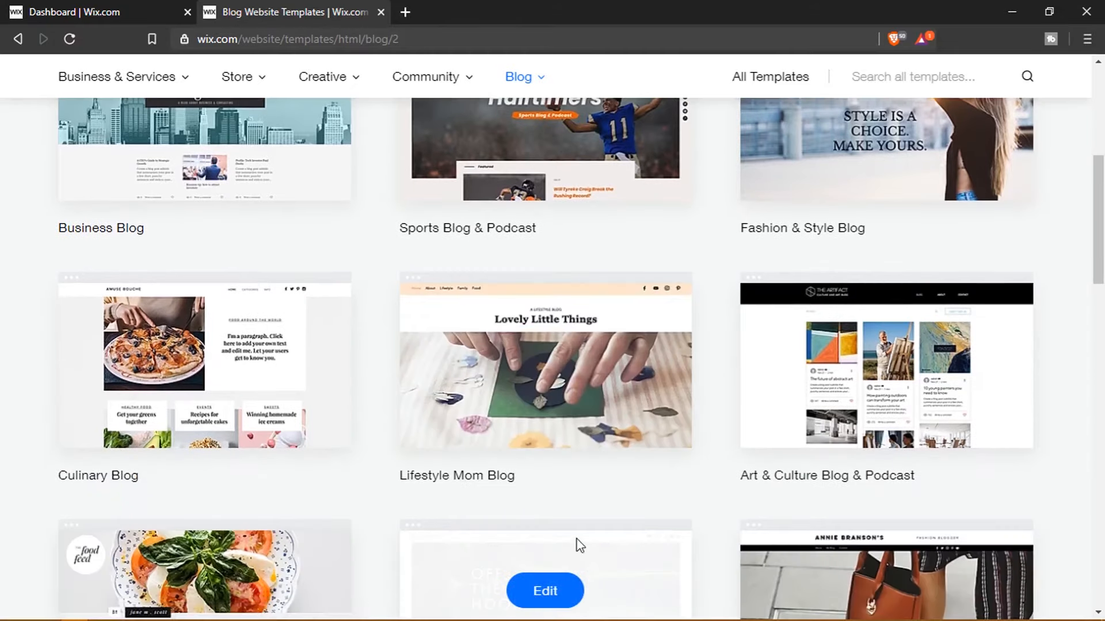
scroll(579, 545, "down", 3)
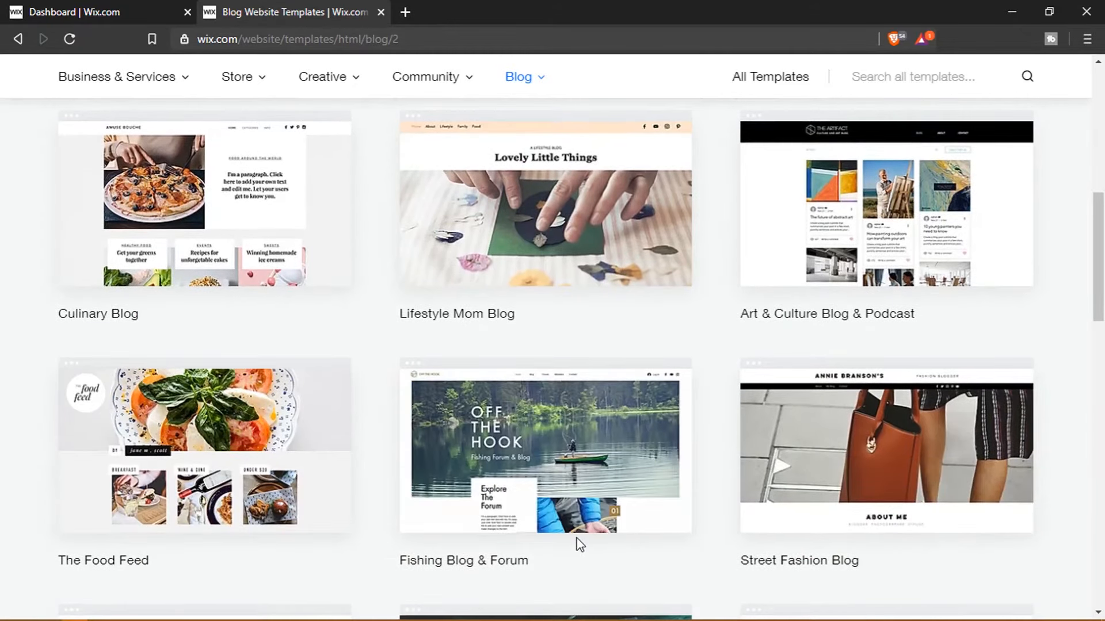
scroll(580, 541, "up", 10)
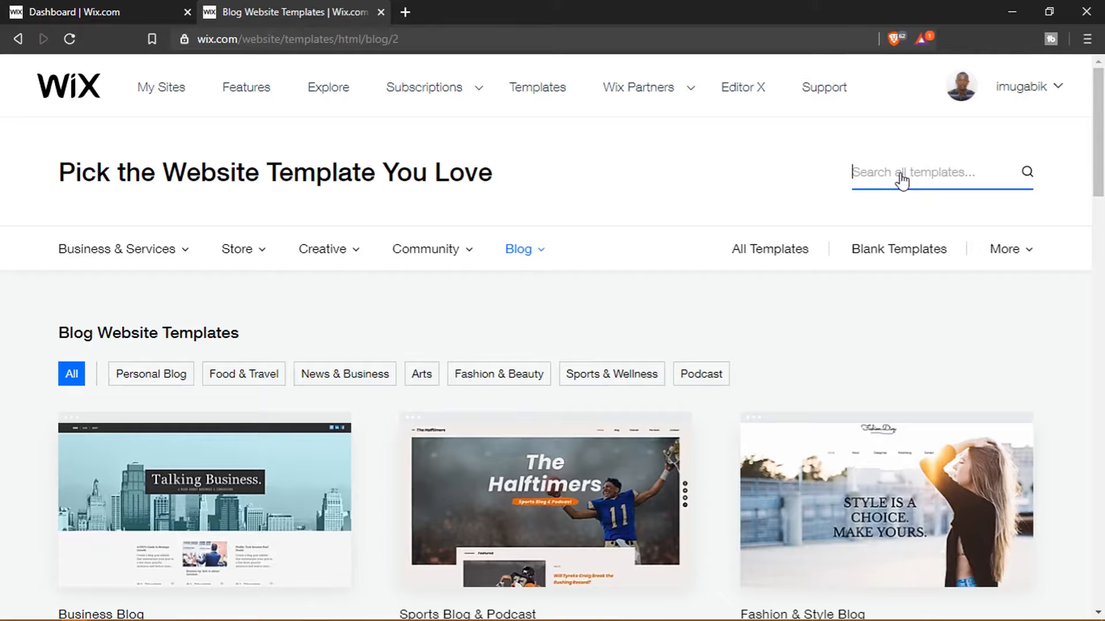
Step: Examine the template subcategories offered under Community, Creative, Store, and Business & Services
mouse_move(465, 266)
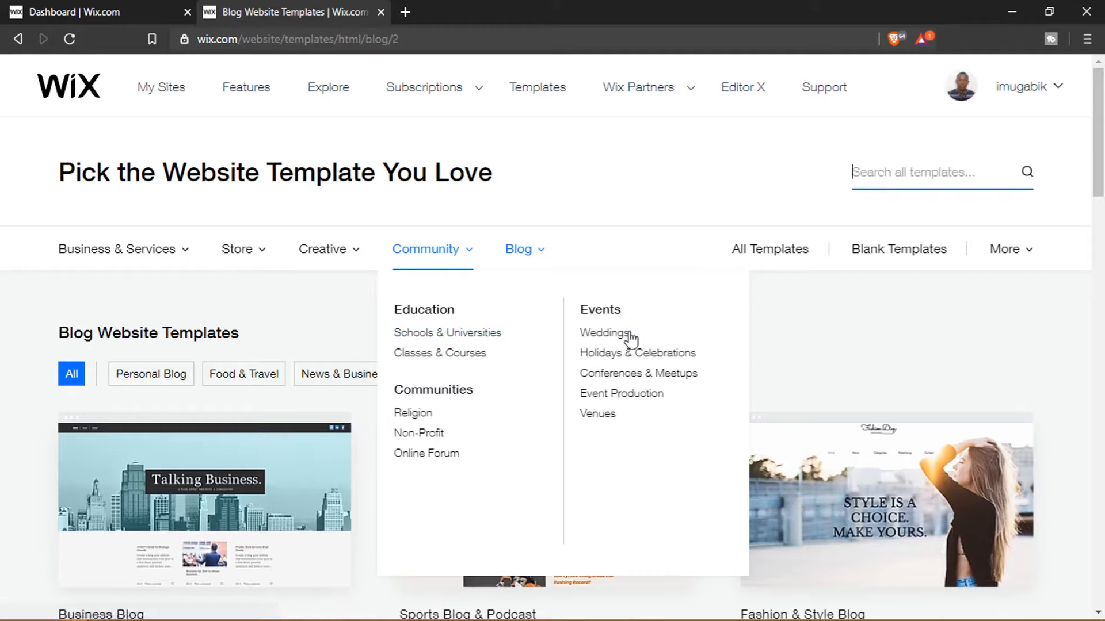
mouse_move(350, 257)
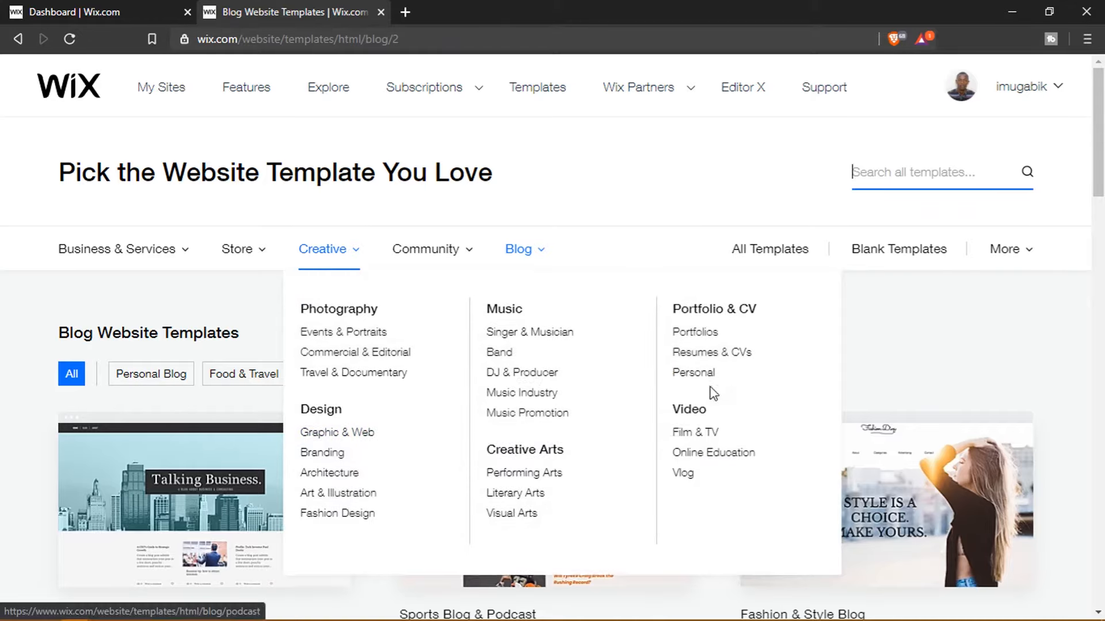
mouse_move(246, 252)
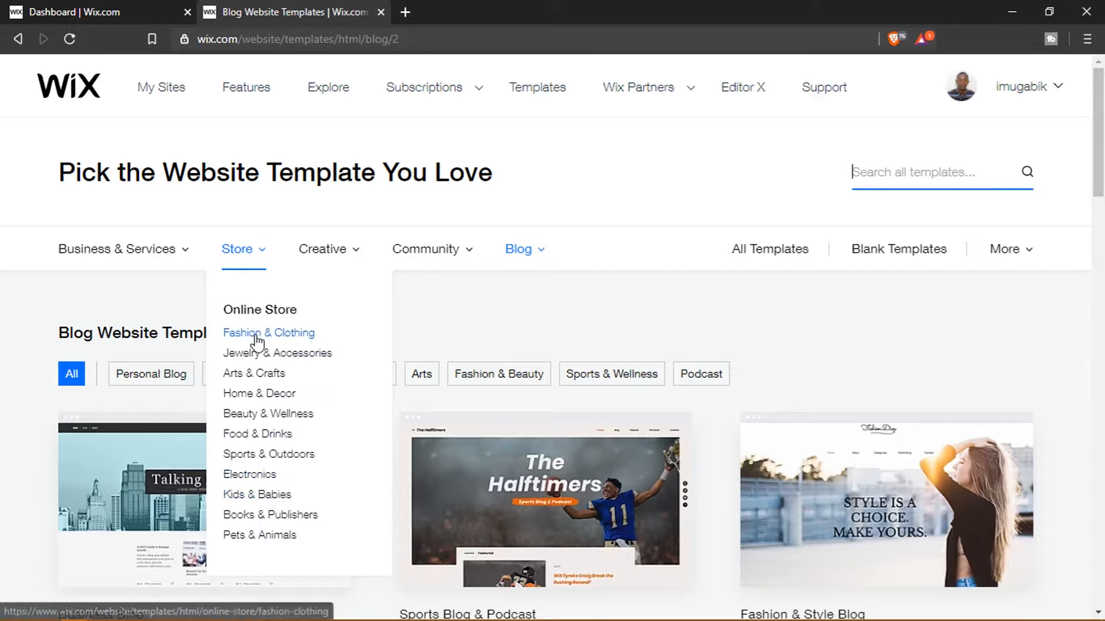
mouse_move(130, 252)
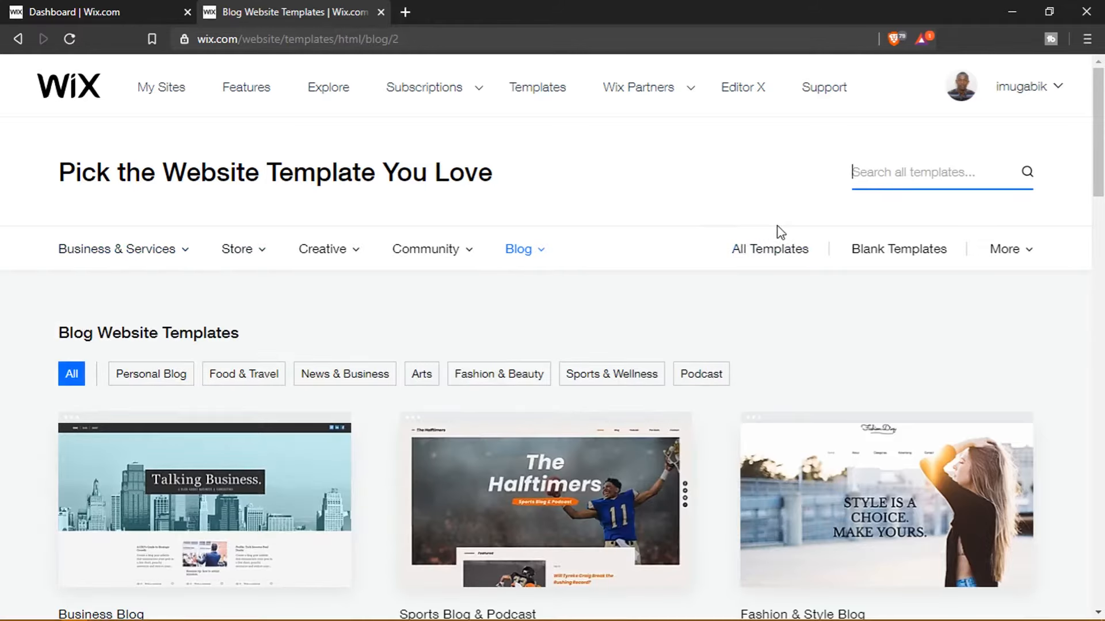
Step: Show the blank website templates and look over their layouts
left_click(923, 250)
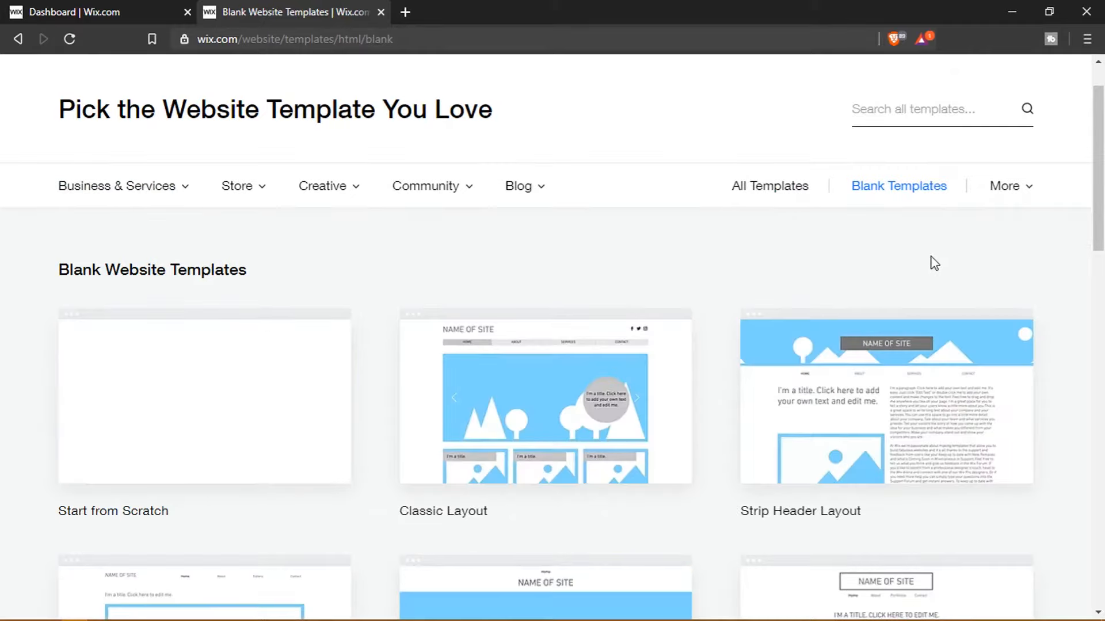
mouse_move(627, 382)
mouse_move(306, 179)
mouse_move(135, 186)
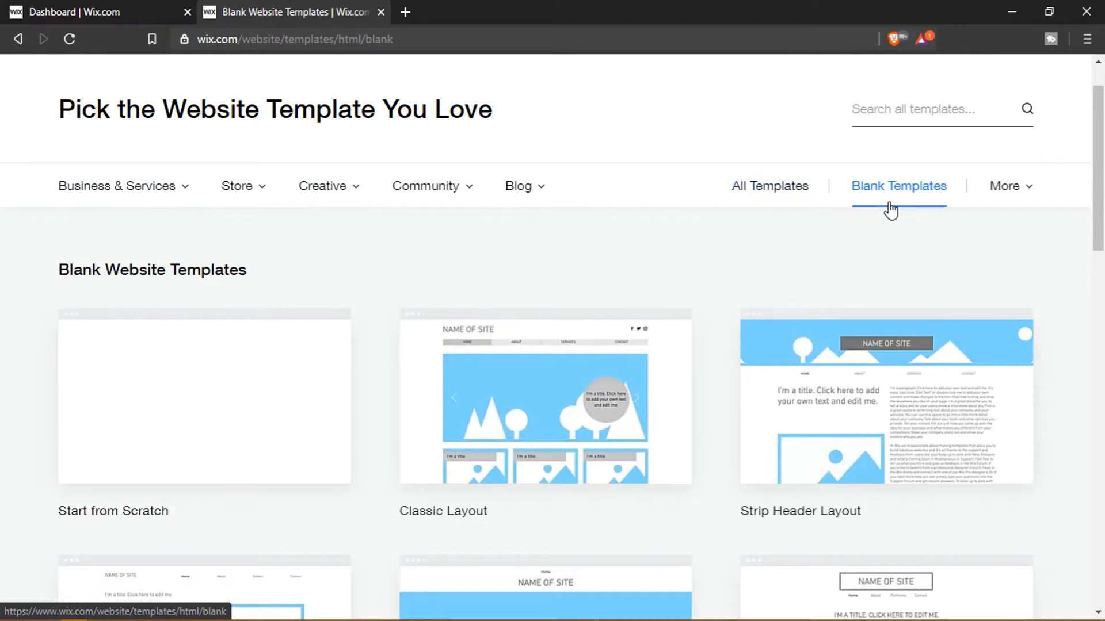
Step: Show all website templates and search them for "personal blog"
left_click(782, 193)
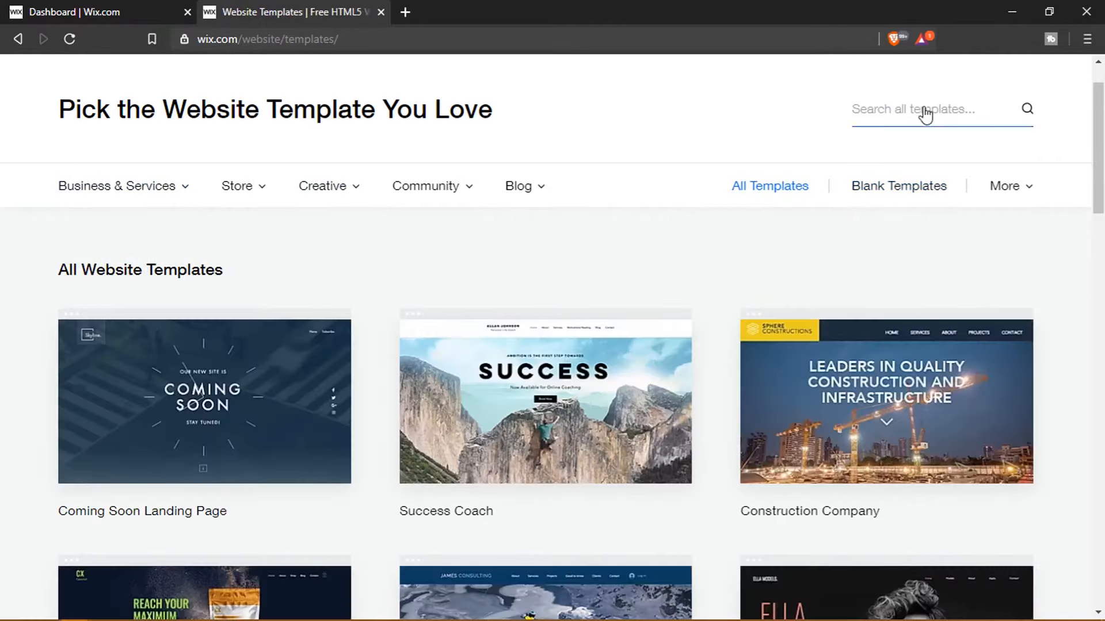
left_click(924, 113)
type("personal blog")
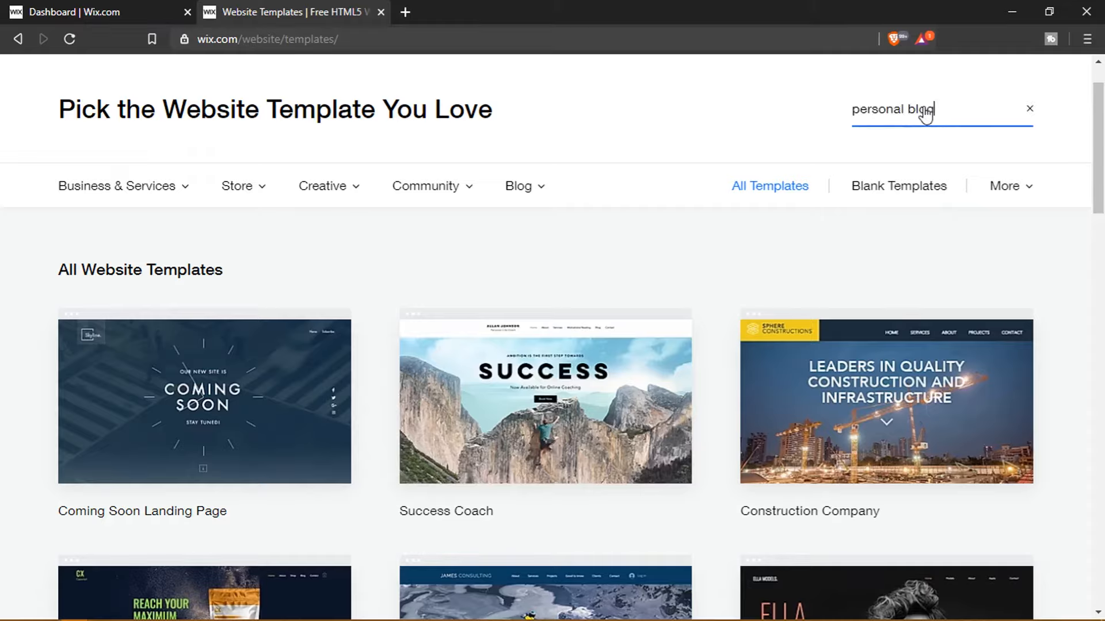
key("Return")
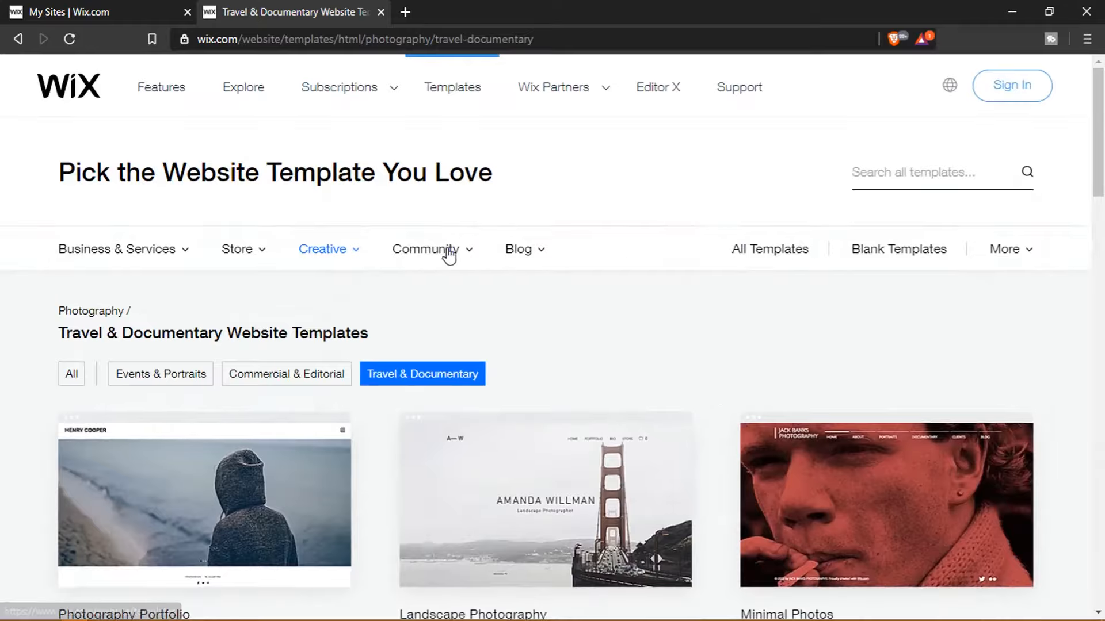
Step: Browse the Consulting & Coaching templates in Business & Services through to page 3
mouse_move(125, 257)
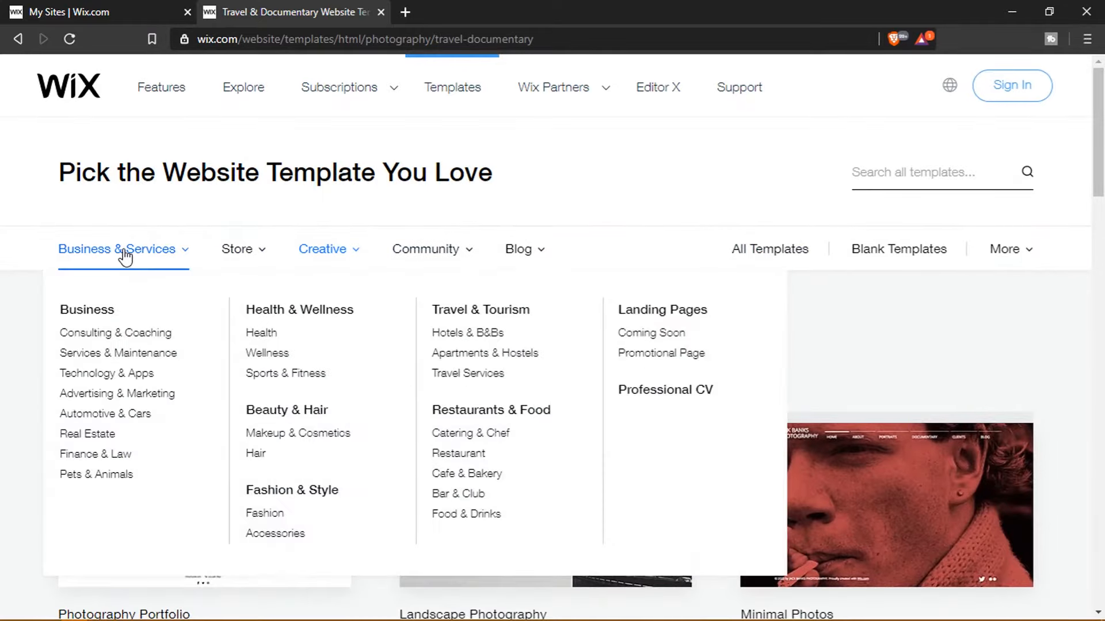
left_click(118, 352)
mouse_move(587, 420)
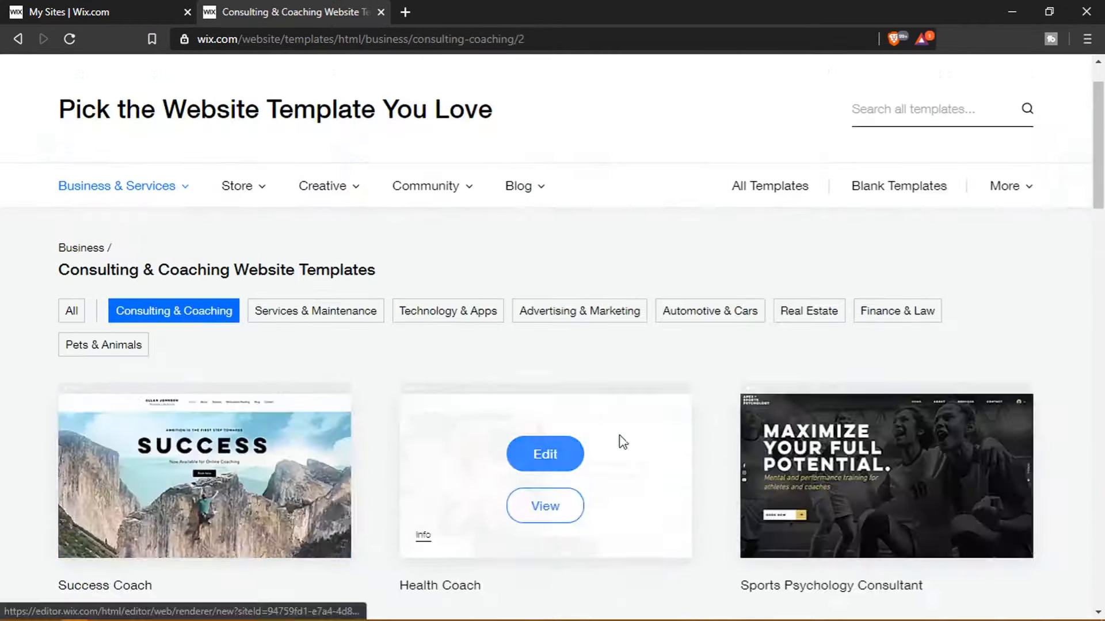
scroll(619, 442, "down", 15)
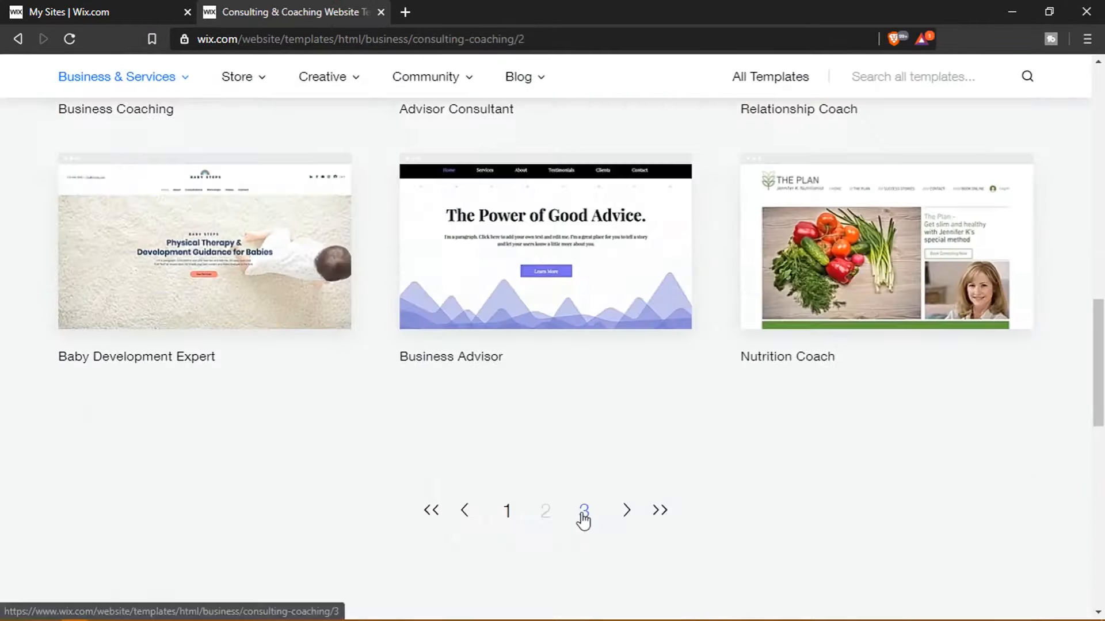
left_click(584, 512)
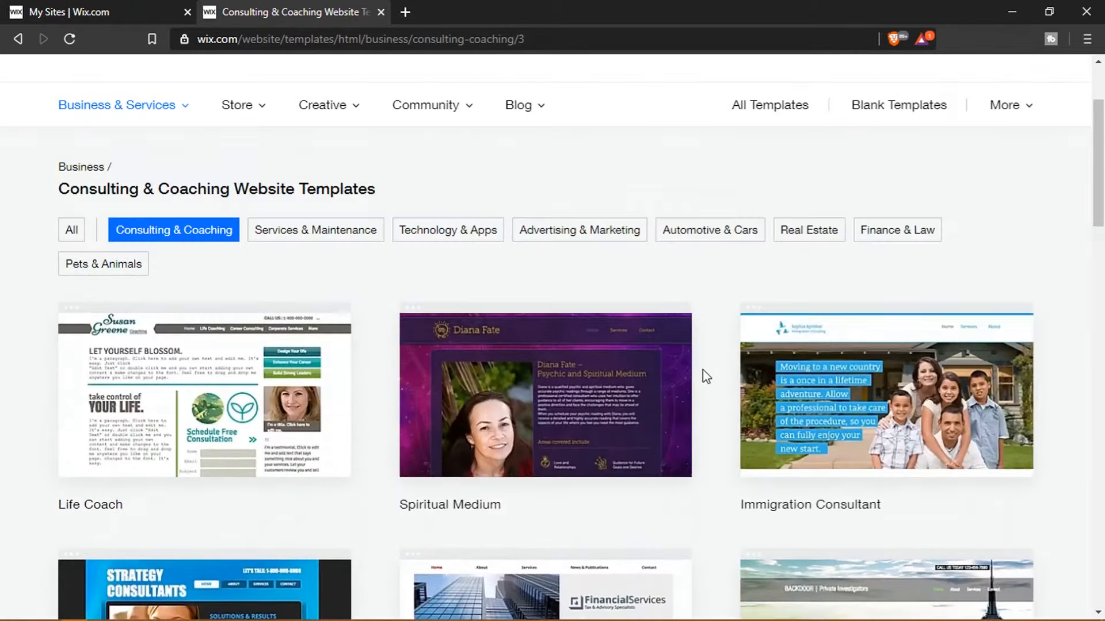
Step: Show the Personal Blog templates and look through the whole list
mouse_move(537, 249)
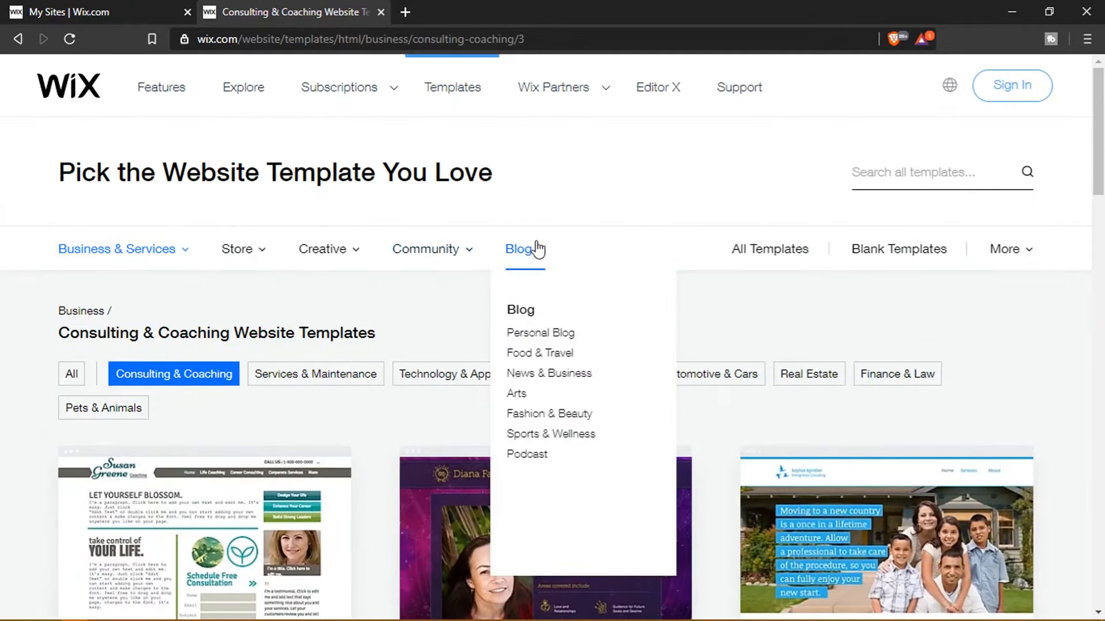
left_click(544, 333)
scroll(729, 264, "down", 15)
scroll(729, 264, "up", 15)
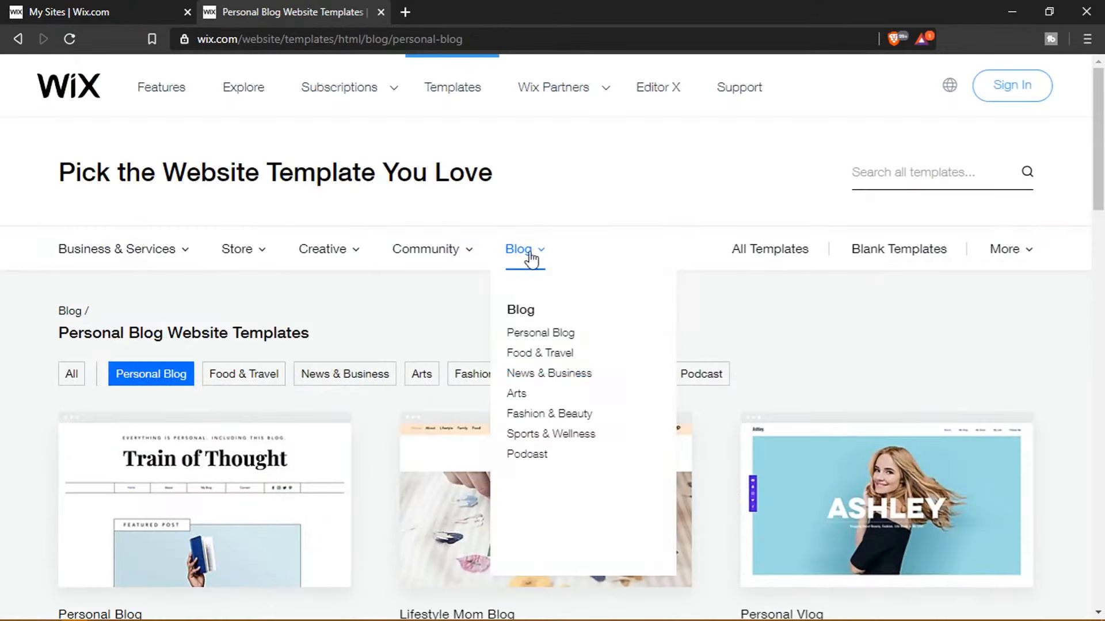
Step: Show the News & Business blog templates and look through the designs
left_click(549, 374)
scroll(692, 379, "down", 7)
scroll(822, 398, "up", 7)
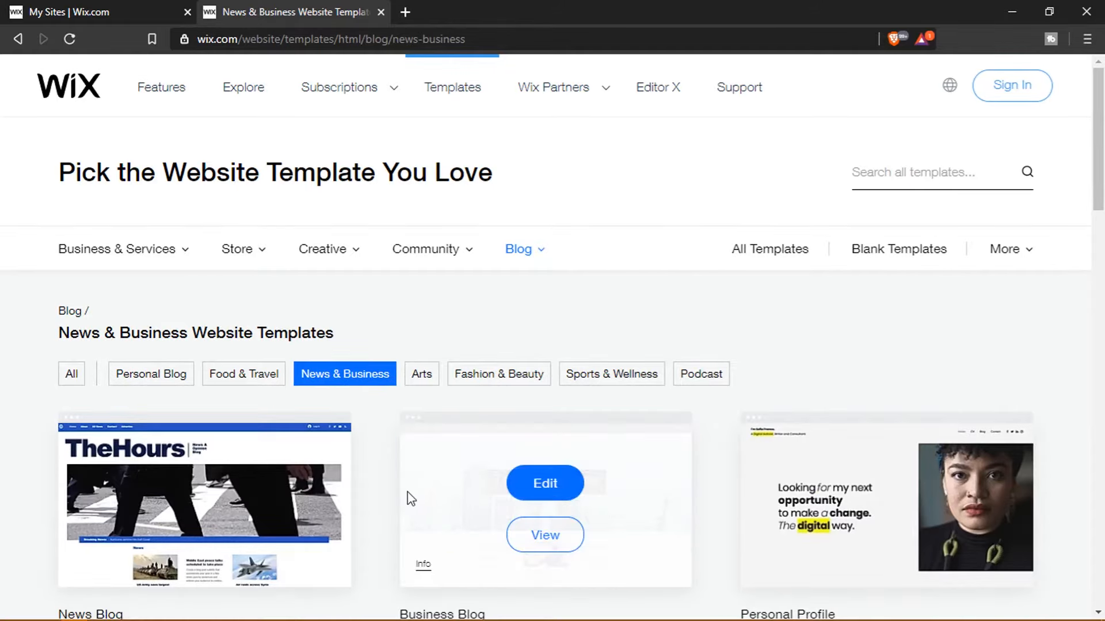
scroll(390, 413, "down", 5)
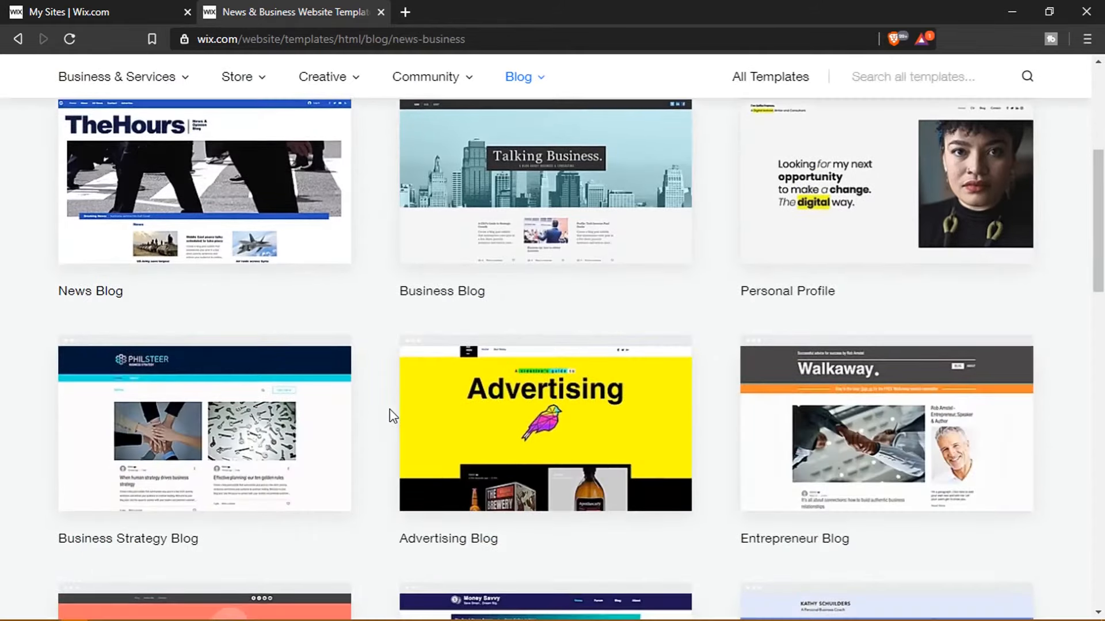
Step: Preview the Entrepreneur Blog template and look through its page, dismissing the pop-up about using it as a starting point
scroll(390, 413, "down", 4)
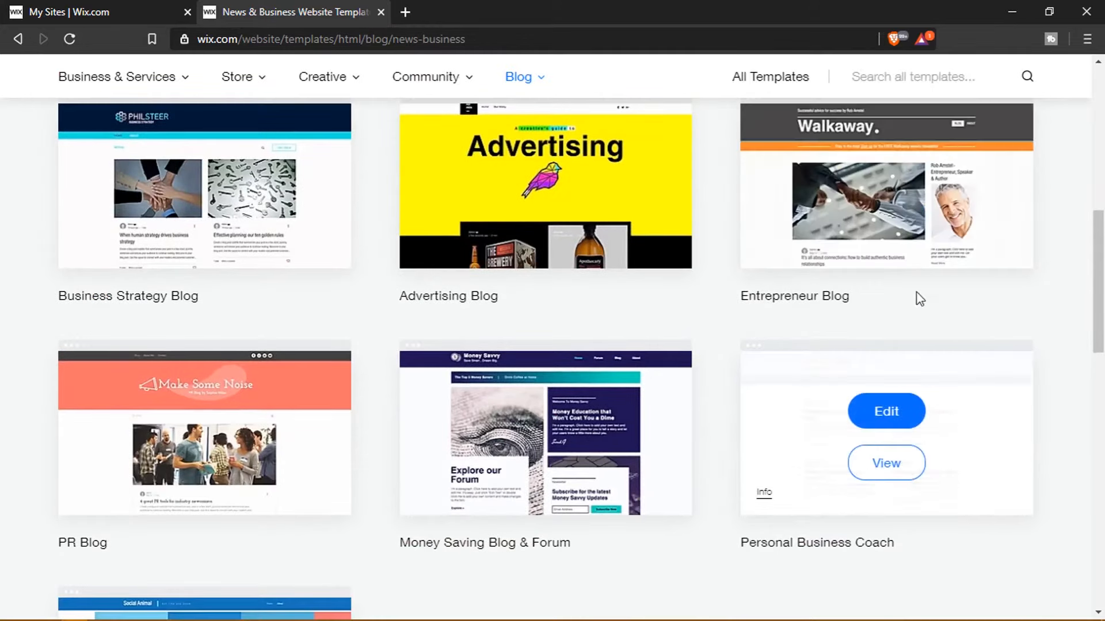
scroll(914, 291, "up", 3)
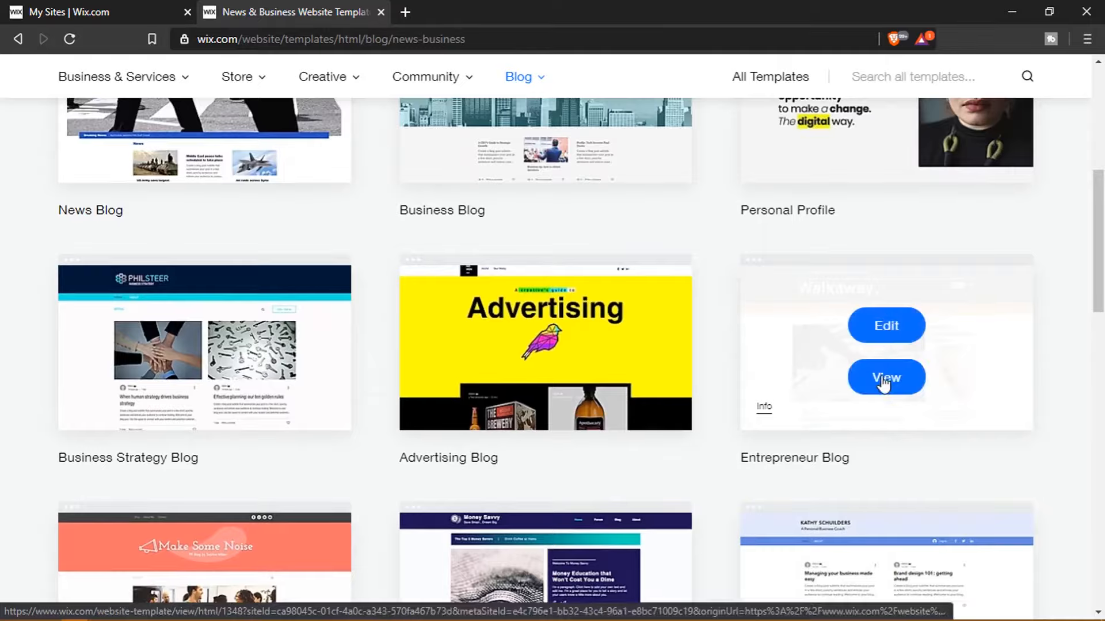
left_click(884, 381)
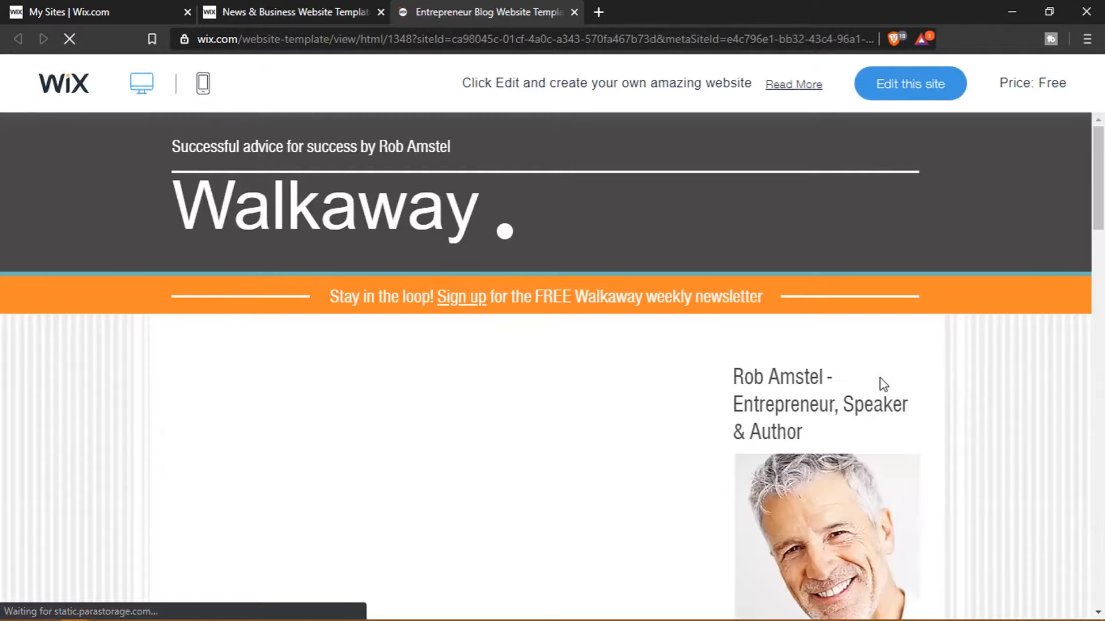
scroll(876, 381, "down", 10)
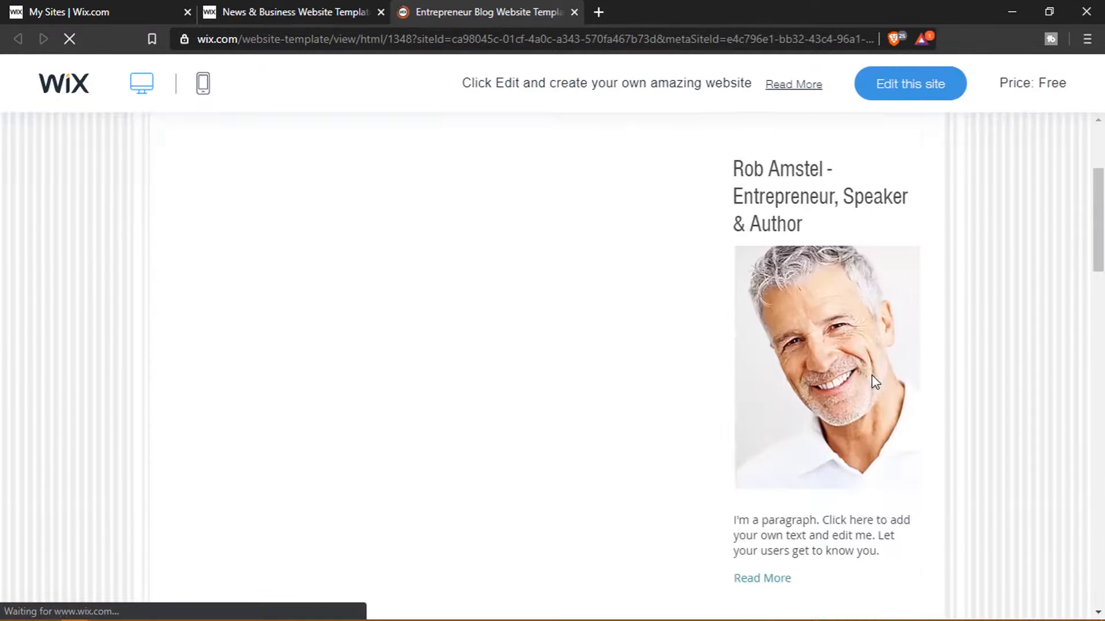
scroll(873, 381, "up", 11)
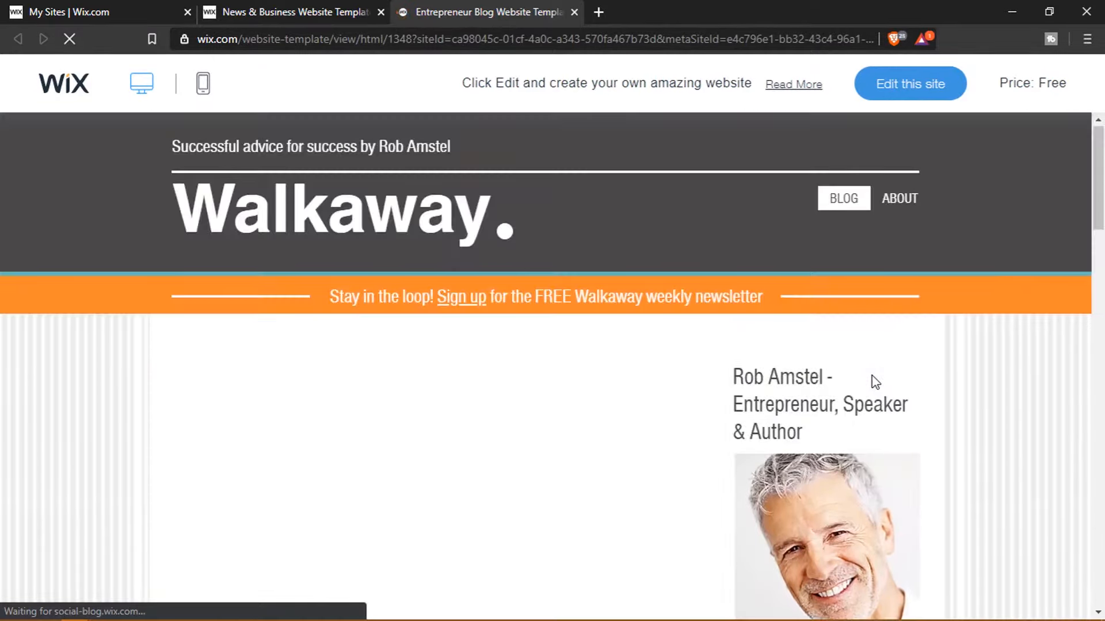
scroll(873, 381, "down", 6)
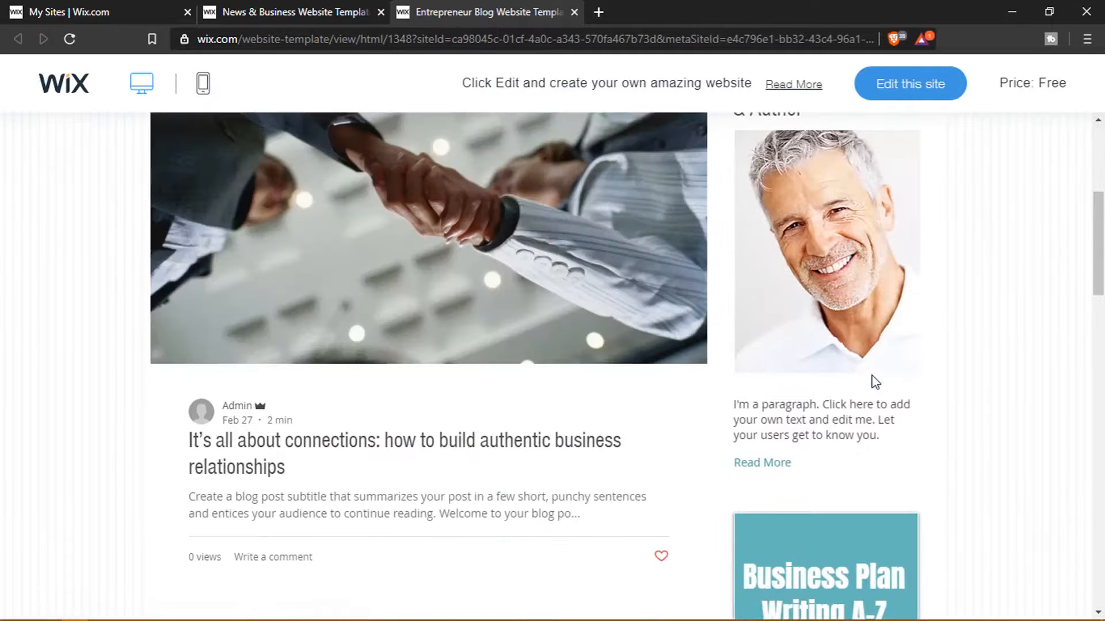
scroll(875, 382, "down", 11)
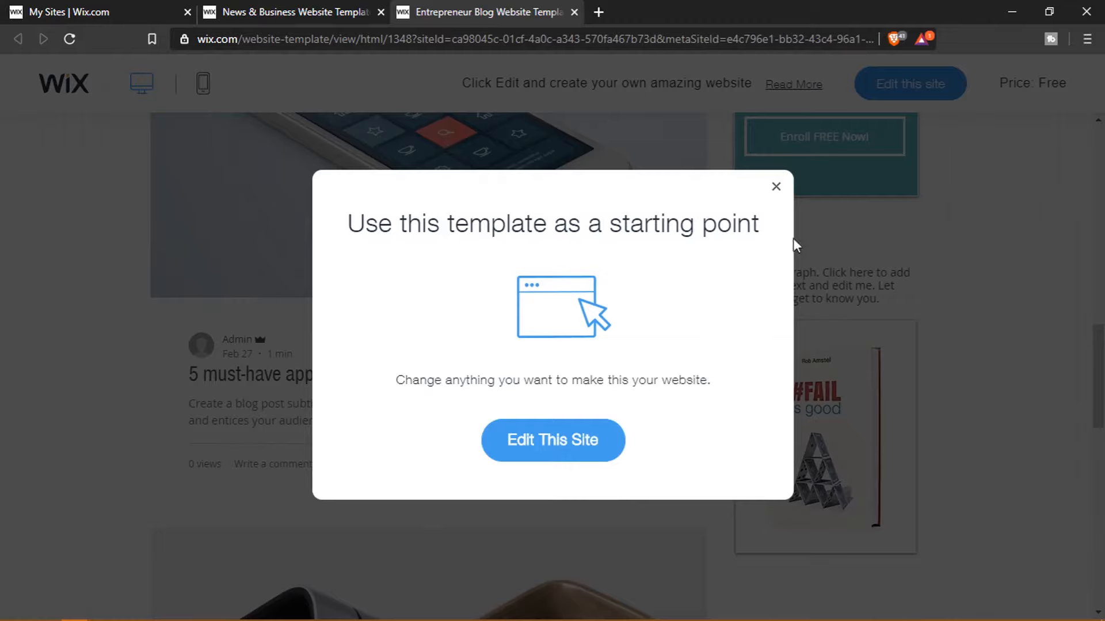
left_click(573, 444)
left_click(764, 11)
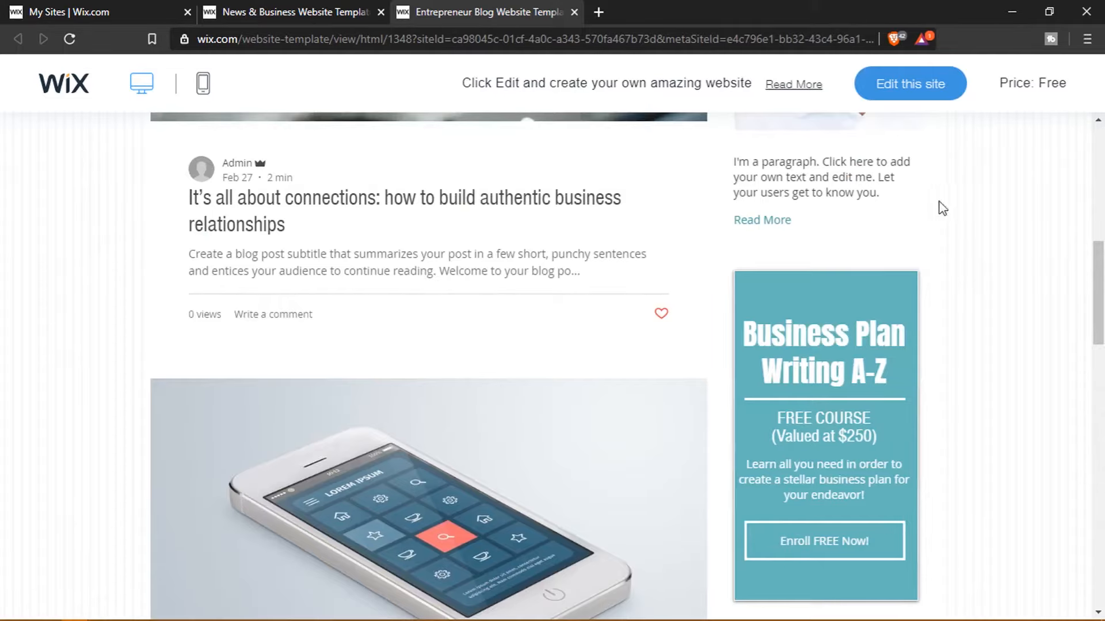
scroll(953, 244, "up", 10)
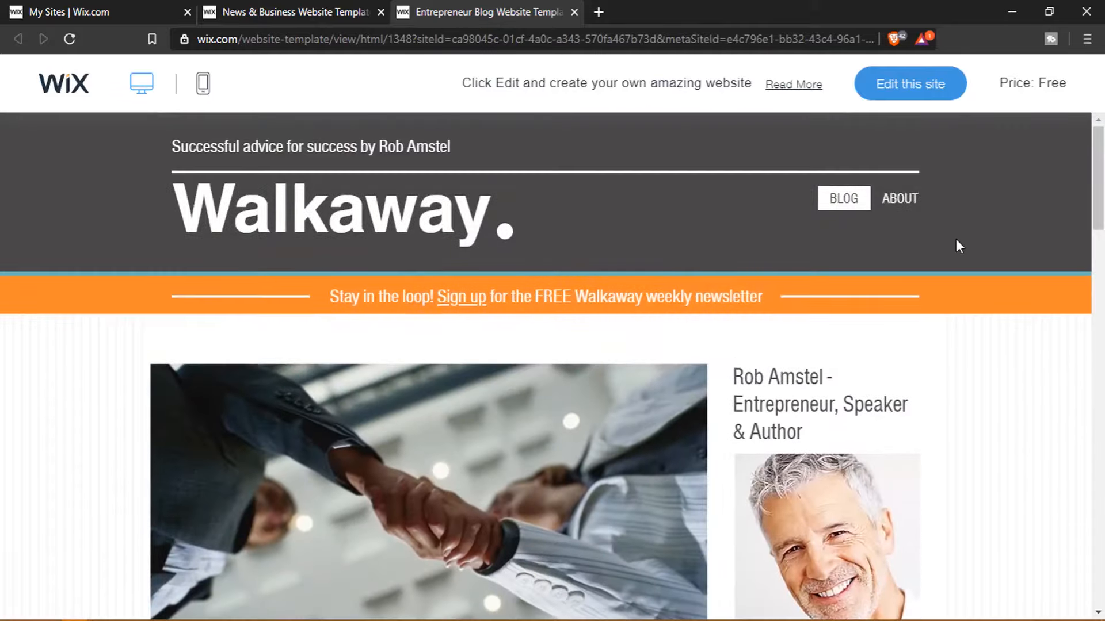
Step: Start editing a site from the Entrepreneur Blog template and close the element properties window
left_click(928, 82)
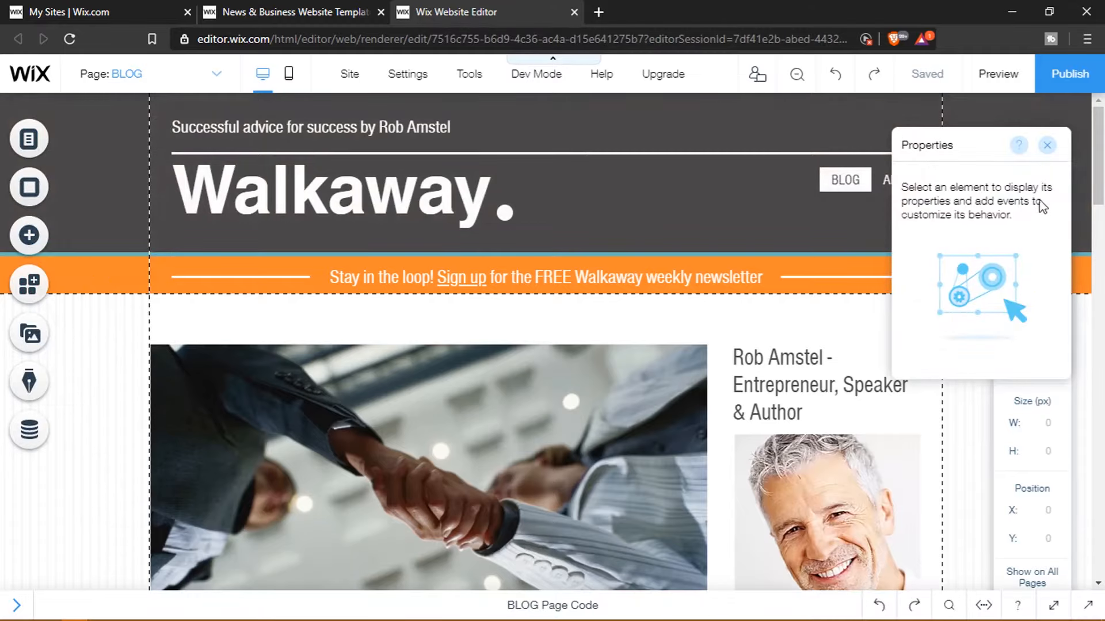
left_click(1048, 146)
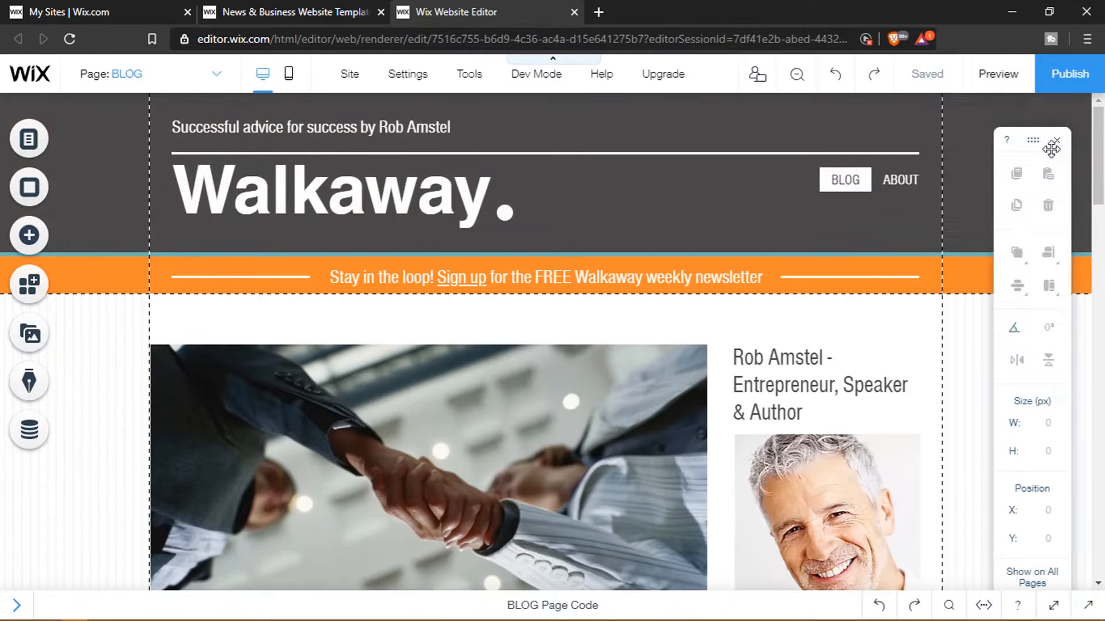
Step: Examine the site's menu pages, blog pages, dynamic pages and page transition options
left_click(865, 182)
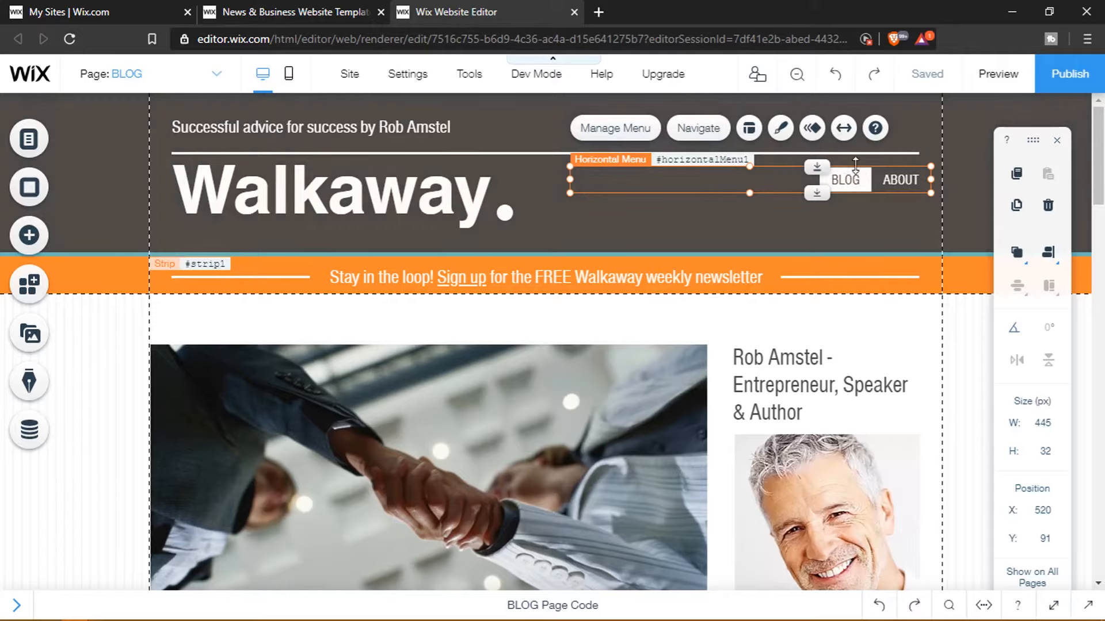
left_click(615, 129)
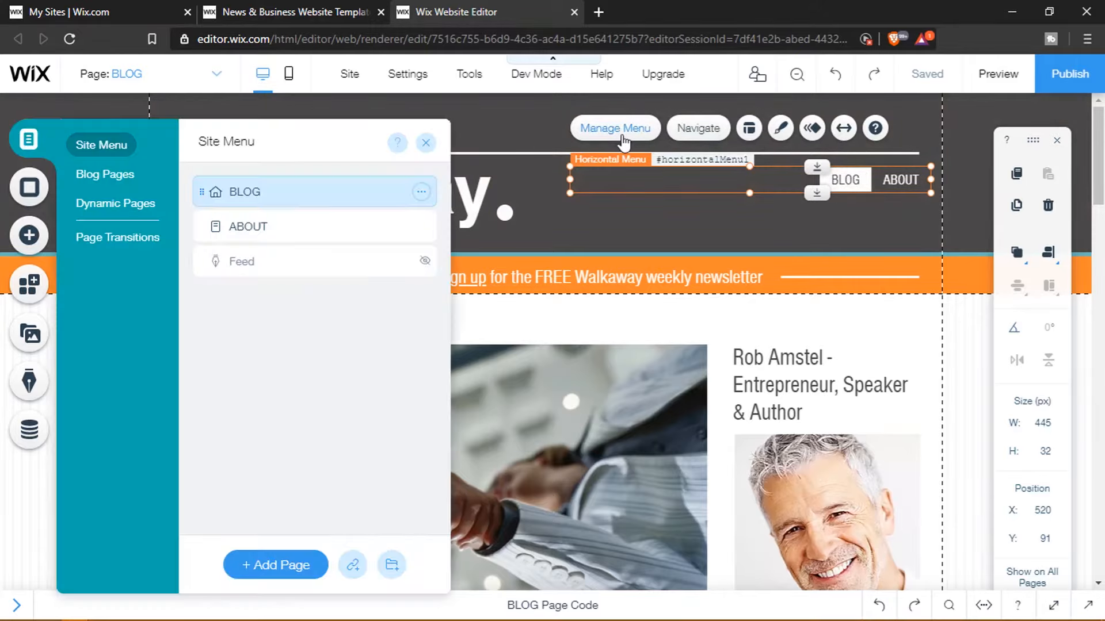
left_click(426, 143)
left_click(23, 144)
left_click(121, 174)
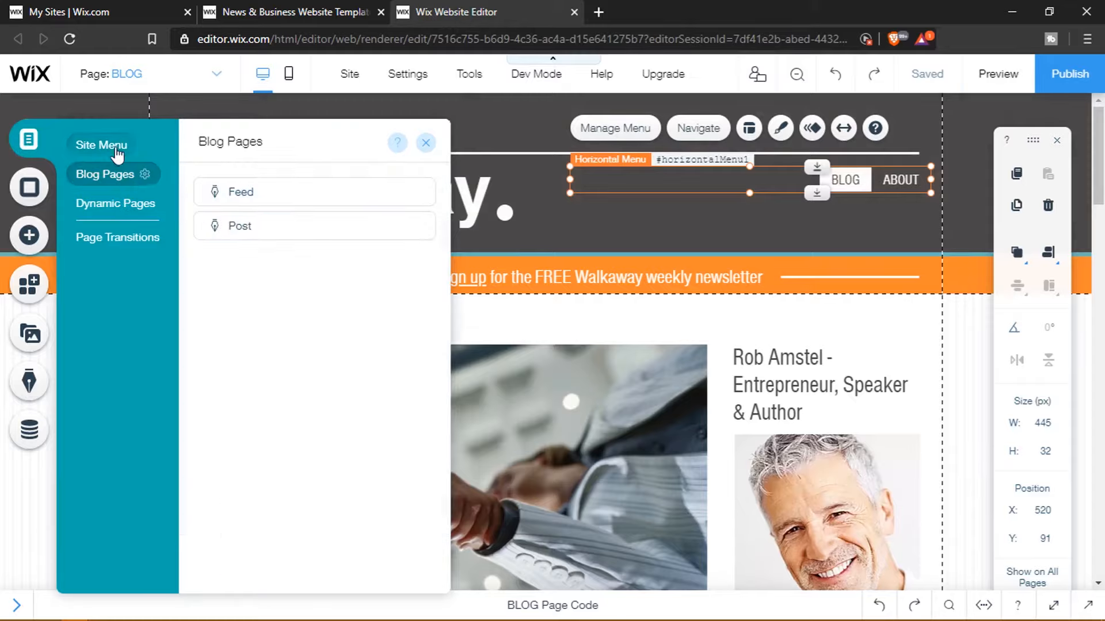
left_click(117, 151)
left_click(128, 203)
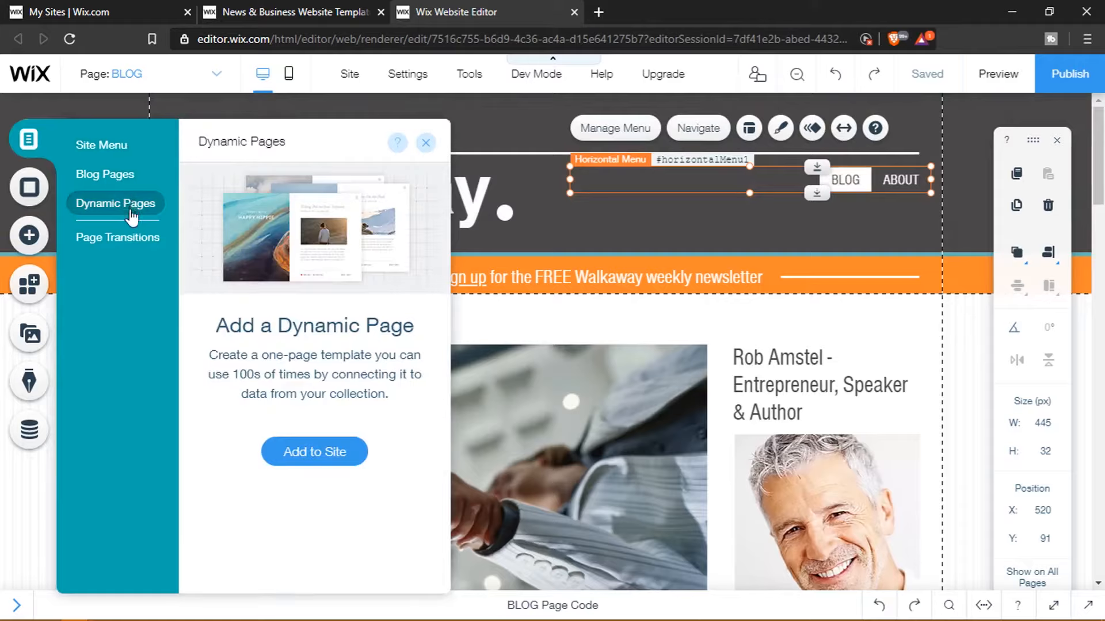
left_click(134, 239)
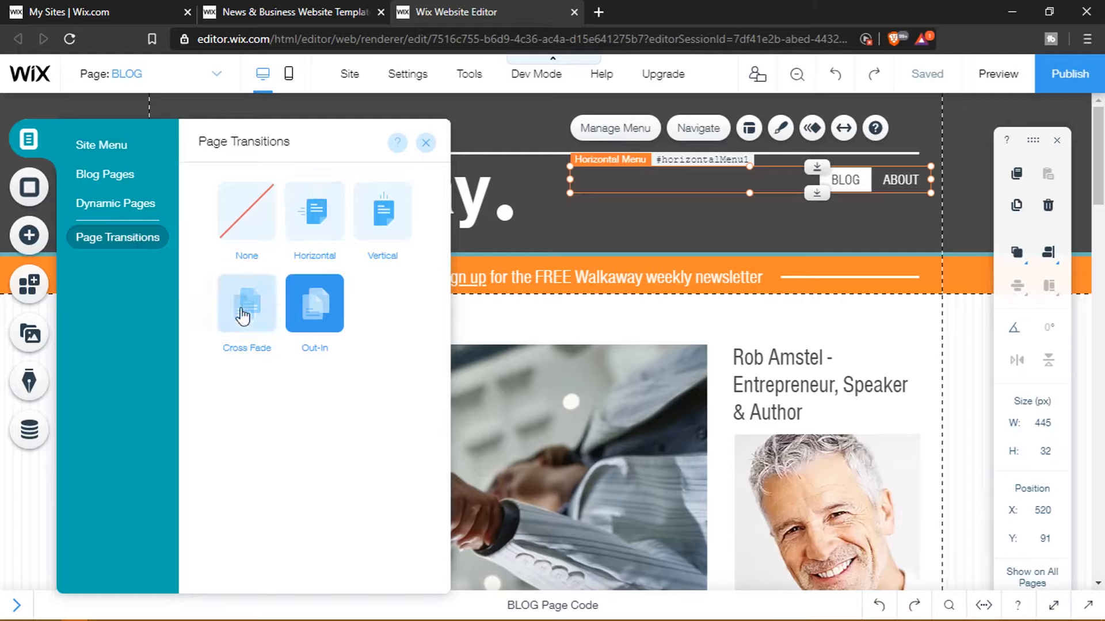
left_click(103, 145)
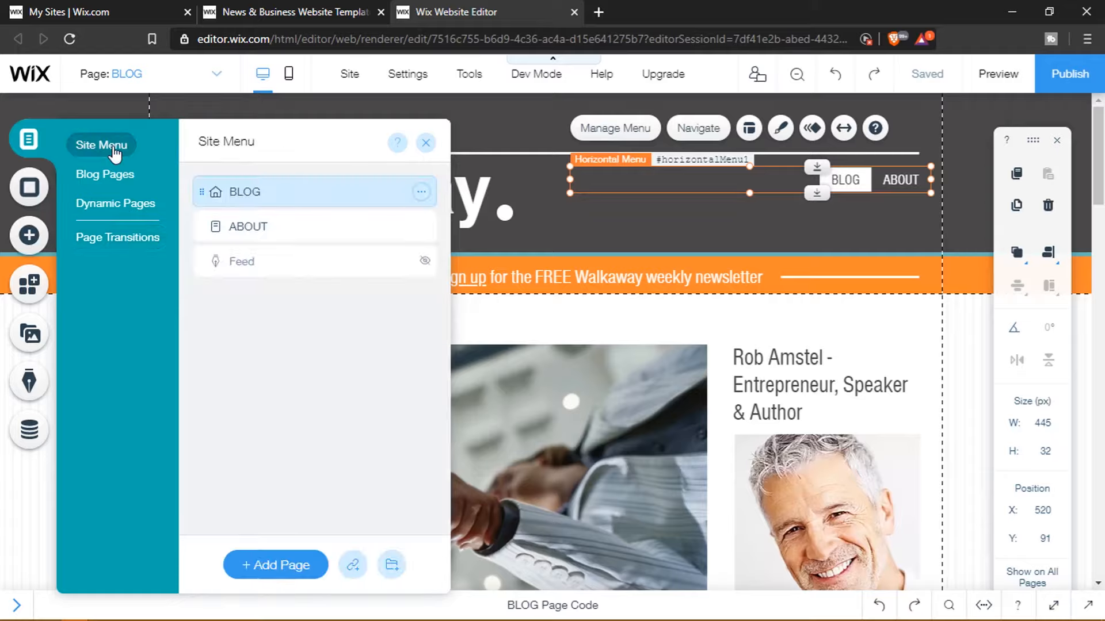
Step: Review the BLOG page's social share, Google SEO and advanced SEO settings
left_click(422, 194)
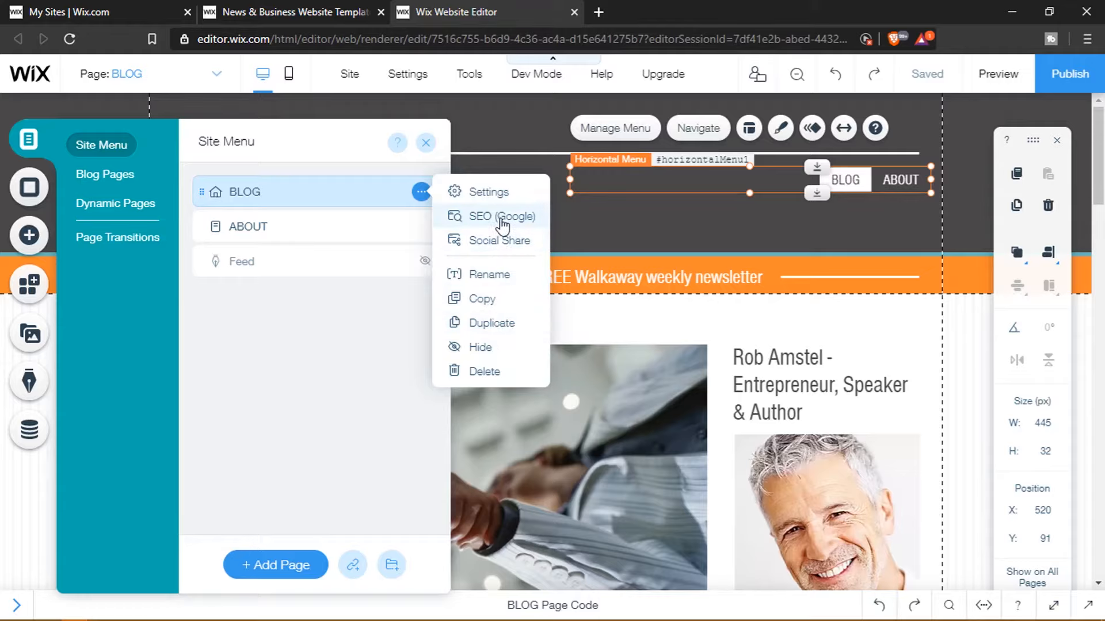
left_click(523, 246)
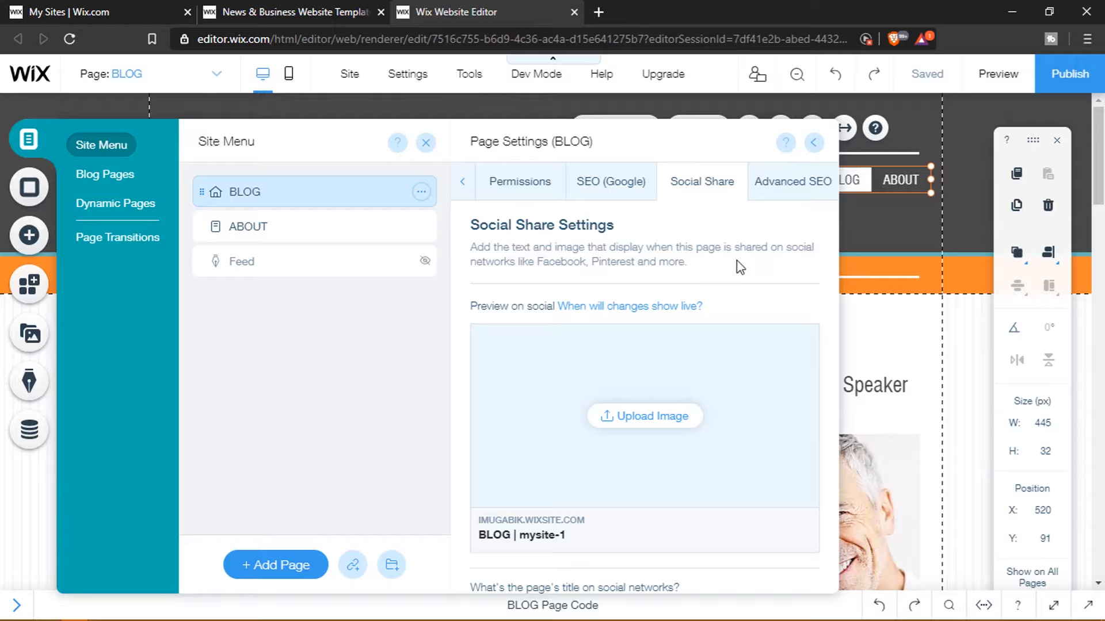
scroll(737, 266, "down", 2)
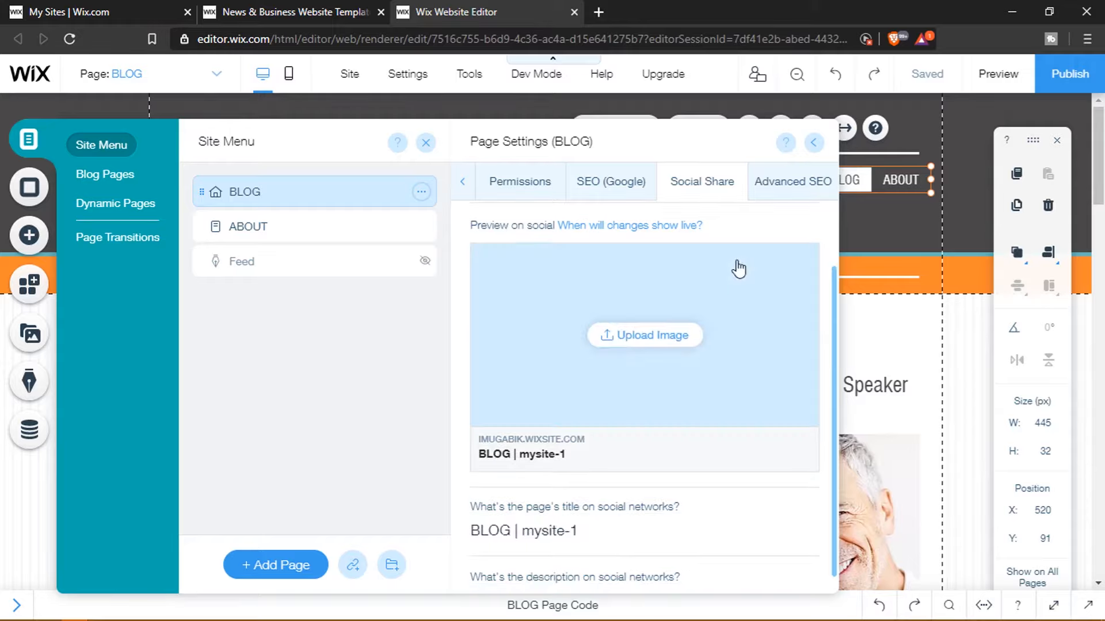
scroll(811, 217, "up", 2)
left_click(803, 183)
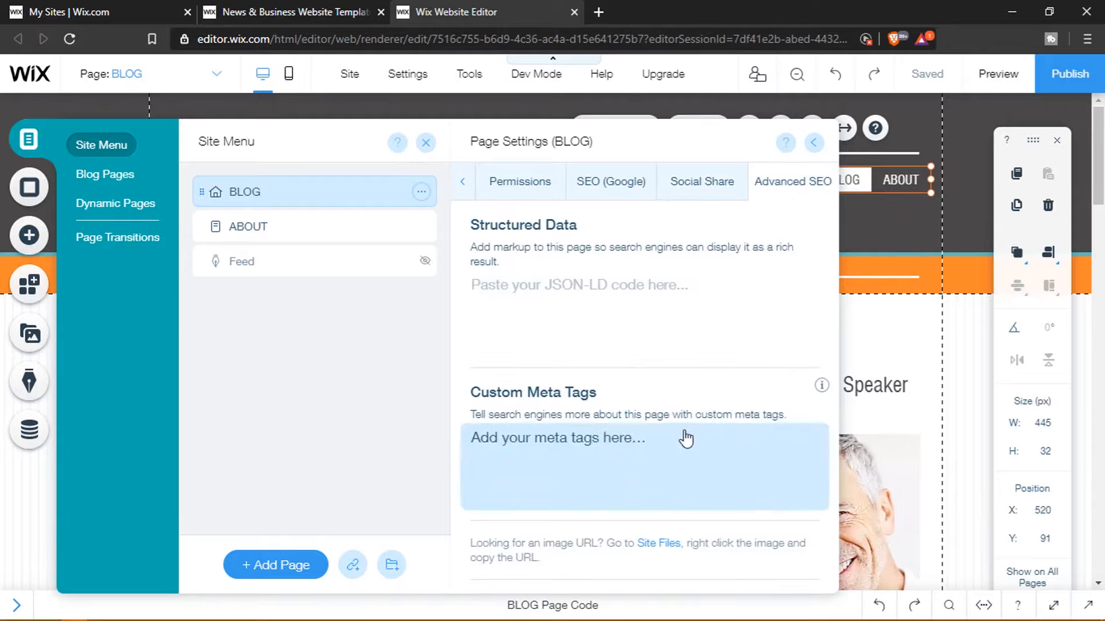
left_click(601, 174)
scroll(653, 243, "down", 2)
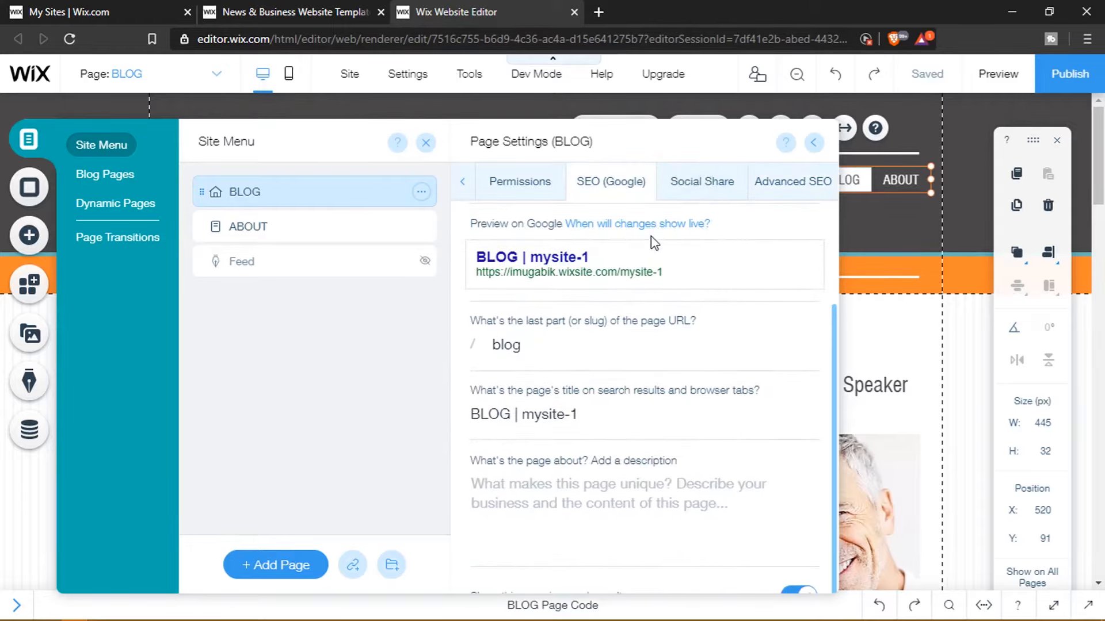
scroll(656, 249, "up", 2)
left_click(779, 191)
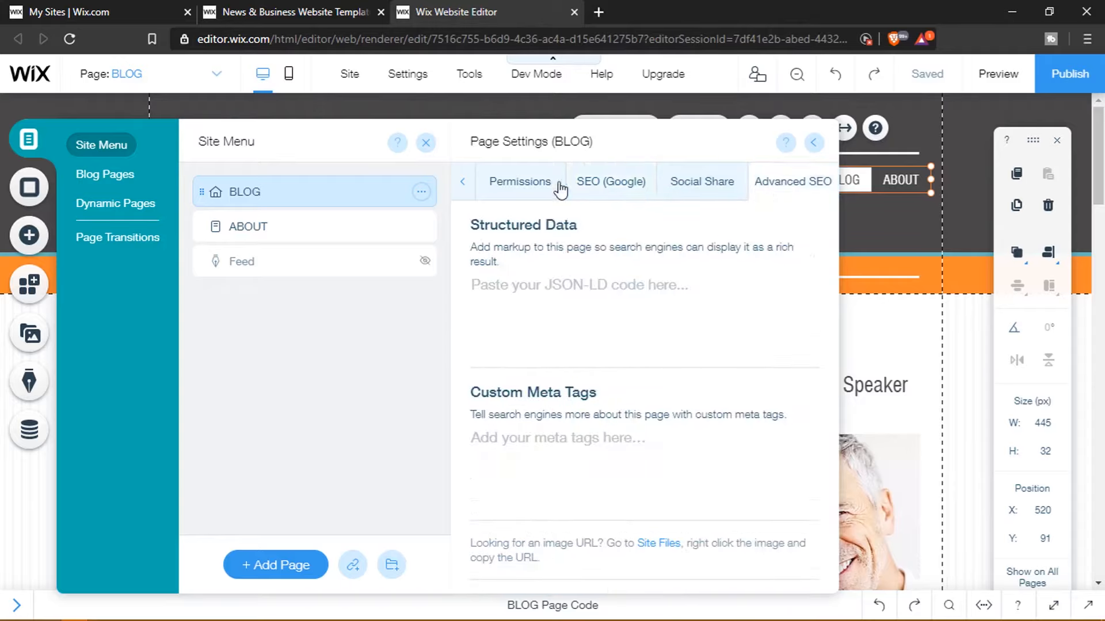
Step: Try the Password Holders and Members Only permissions on the BLOG page, return it to Everyone and close the page settings
left_click(496, 181)
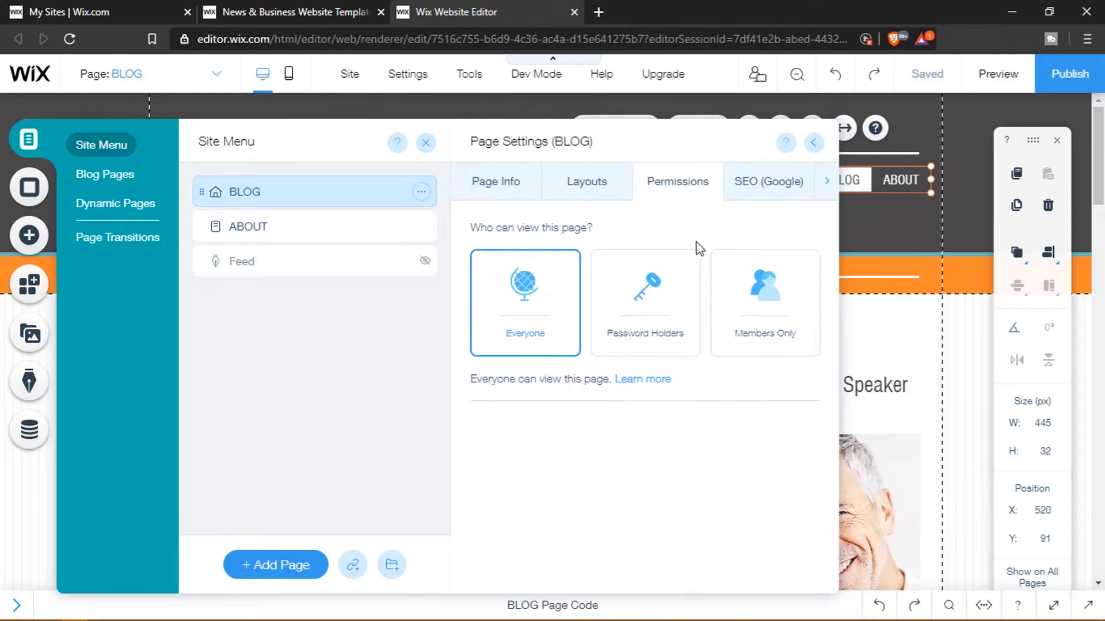
left_click(668, 297)
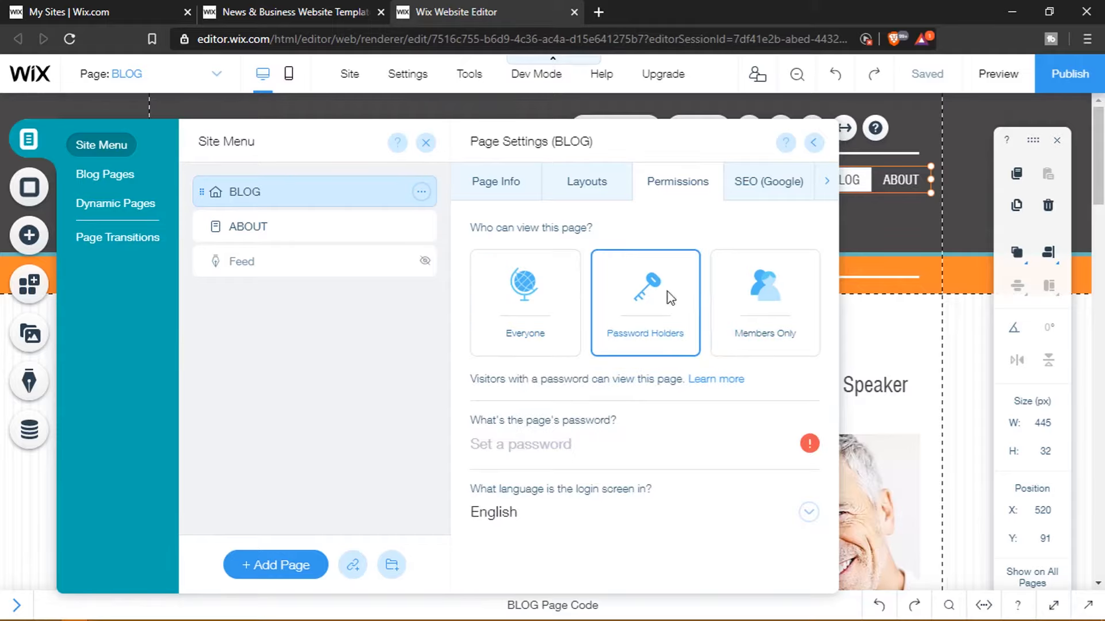
left_click(735, 297)
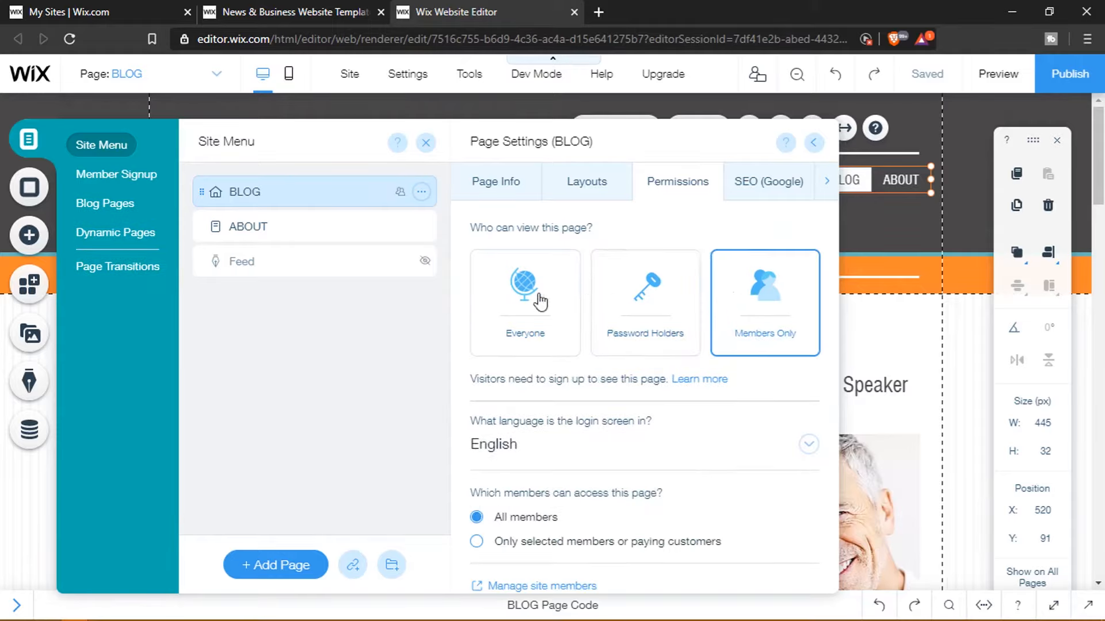
left_click(647, 298)
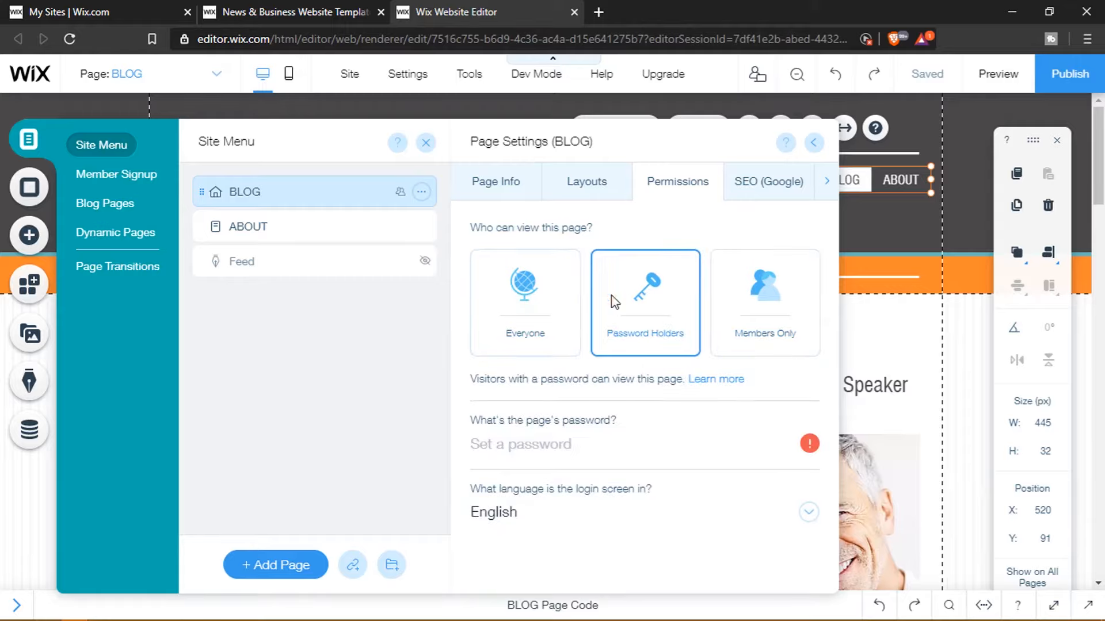
left_click(516, 302)
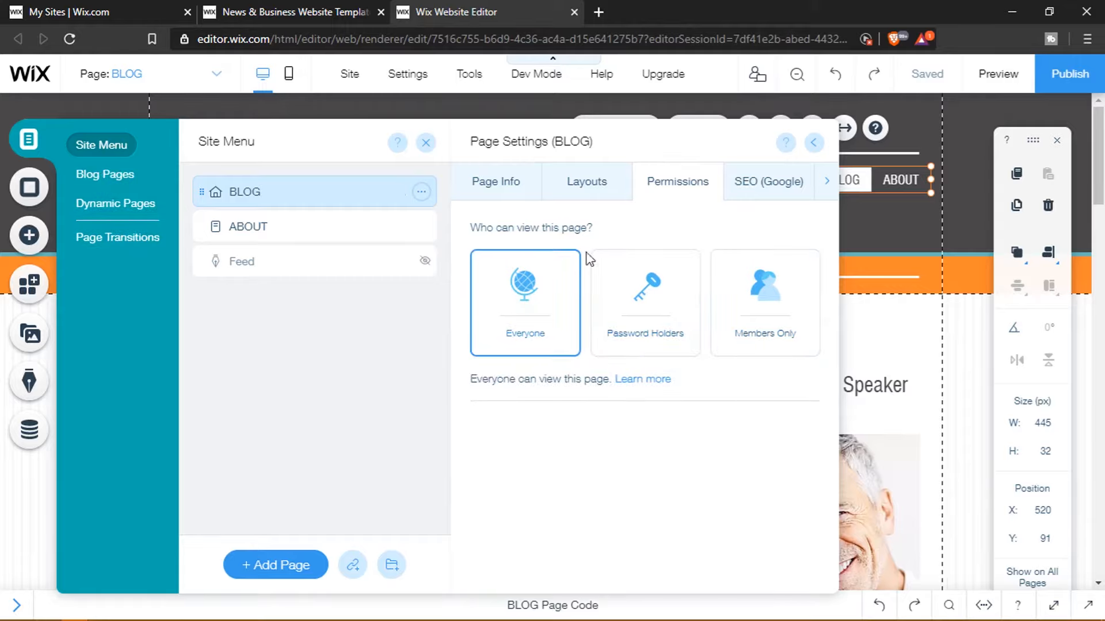
left_click(817, 145)
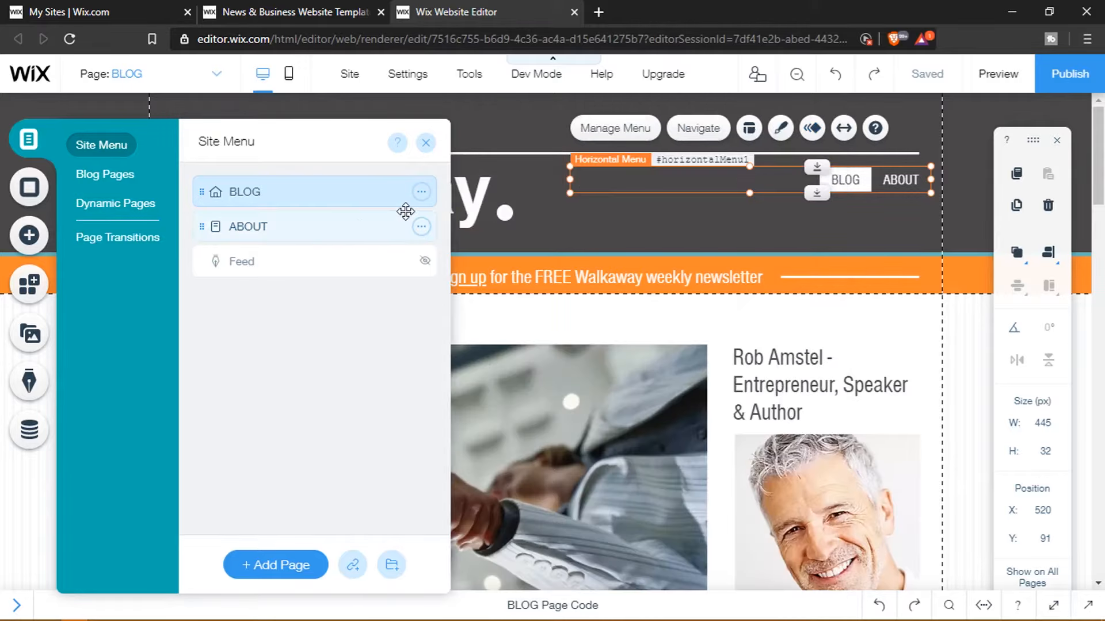
Step: Switch between the ABOUT and BLOG pages and view the ABOUT page's general page settings
left_click(384, 221)
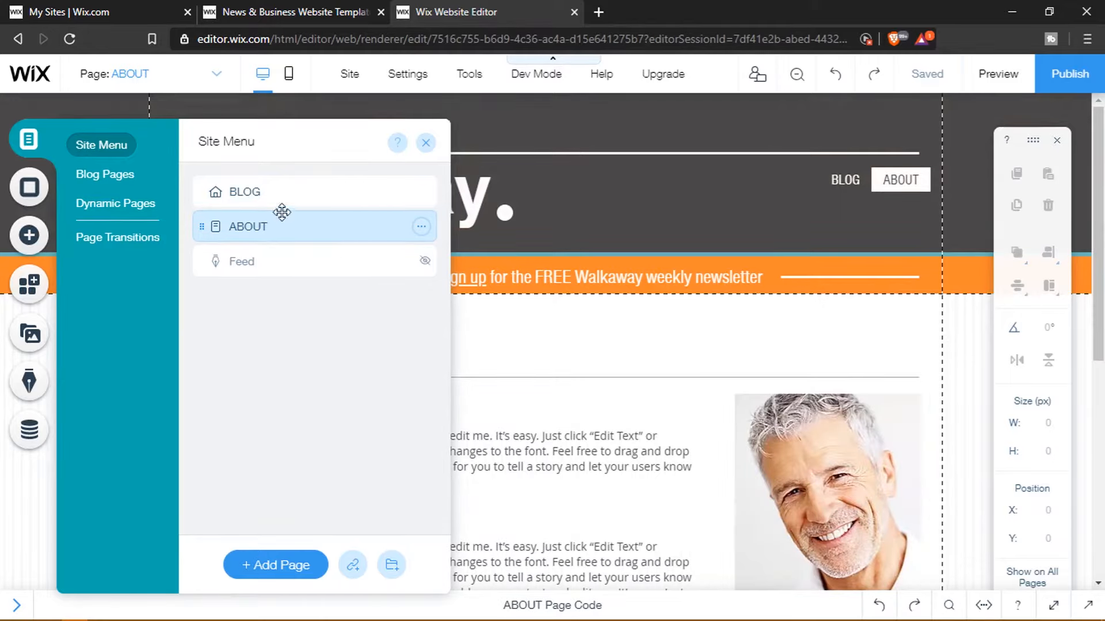
left_click(247, 187)
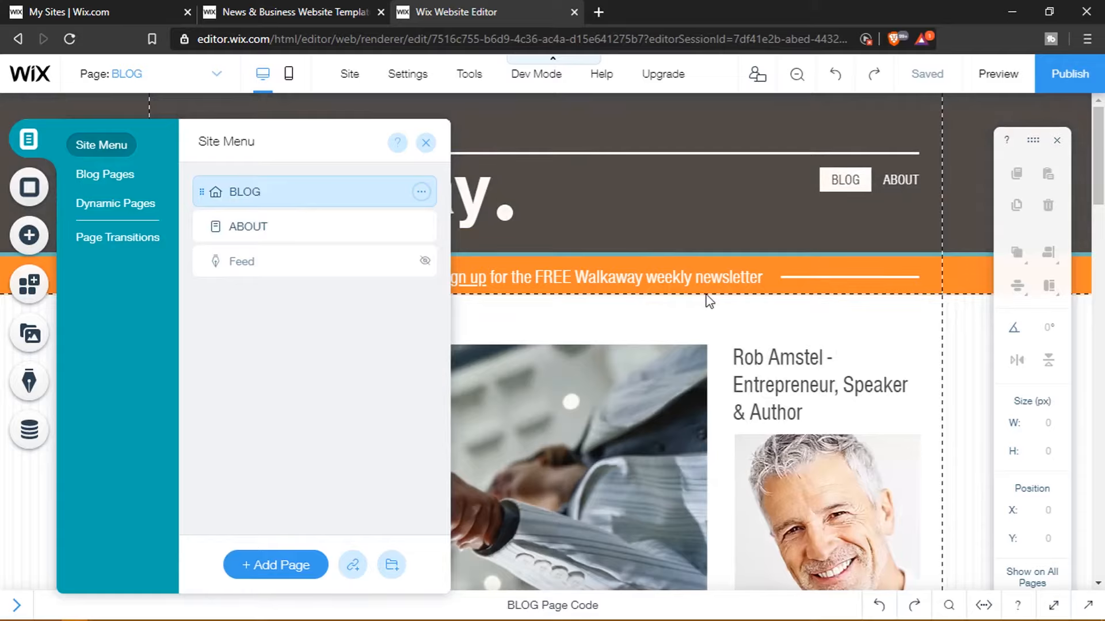
left_click(406, 214)
left_click(423, 227)
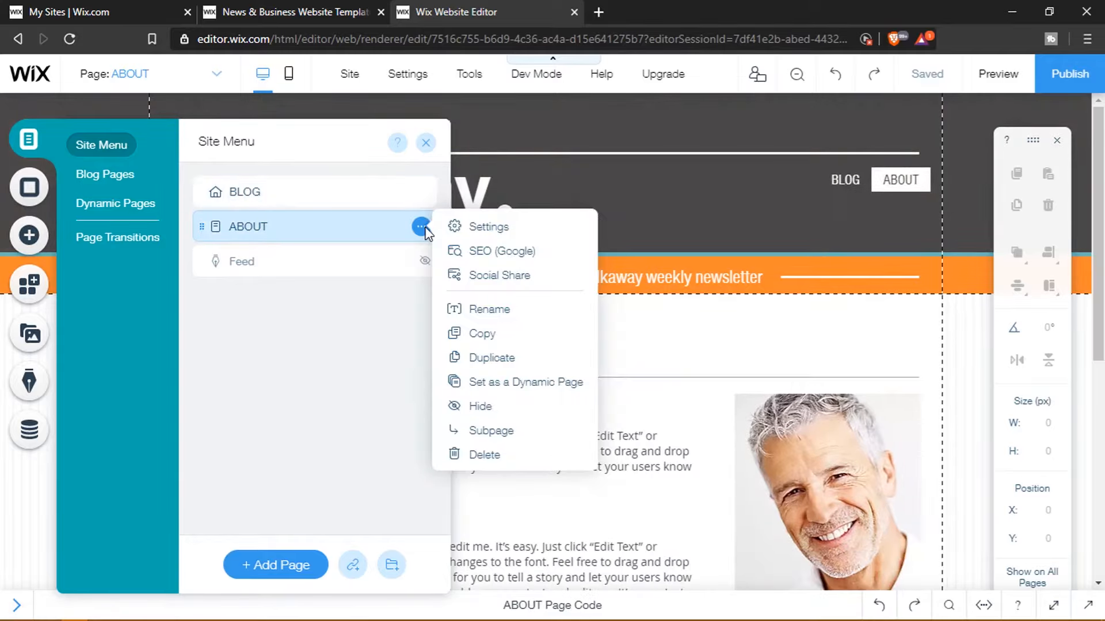
left_click(463, 227)
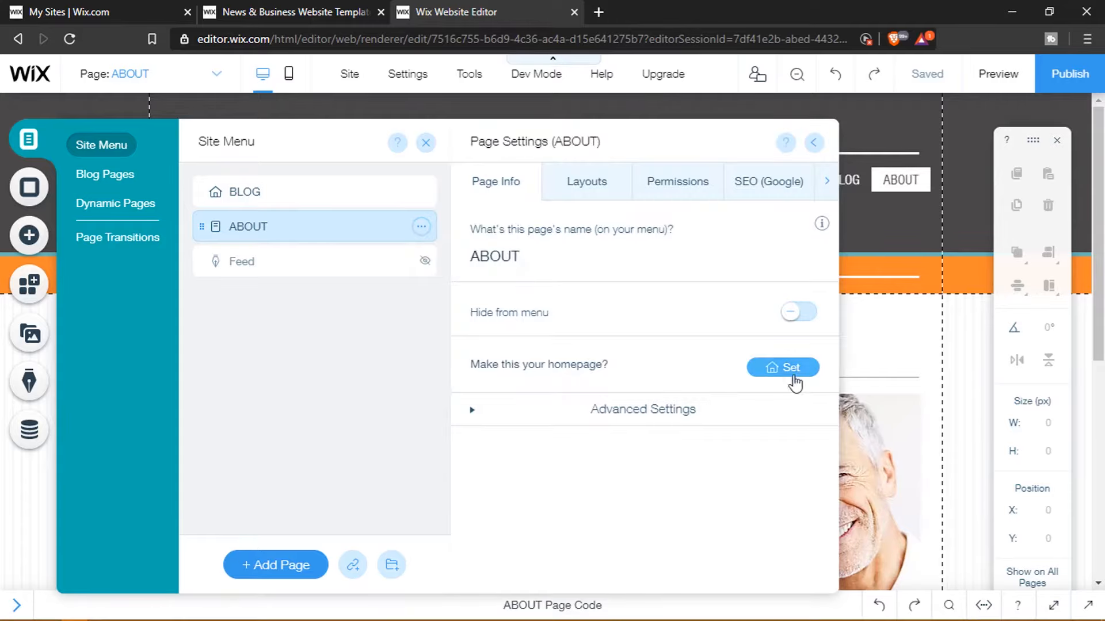
left_click(815, 144)
left_click(427, 143)
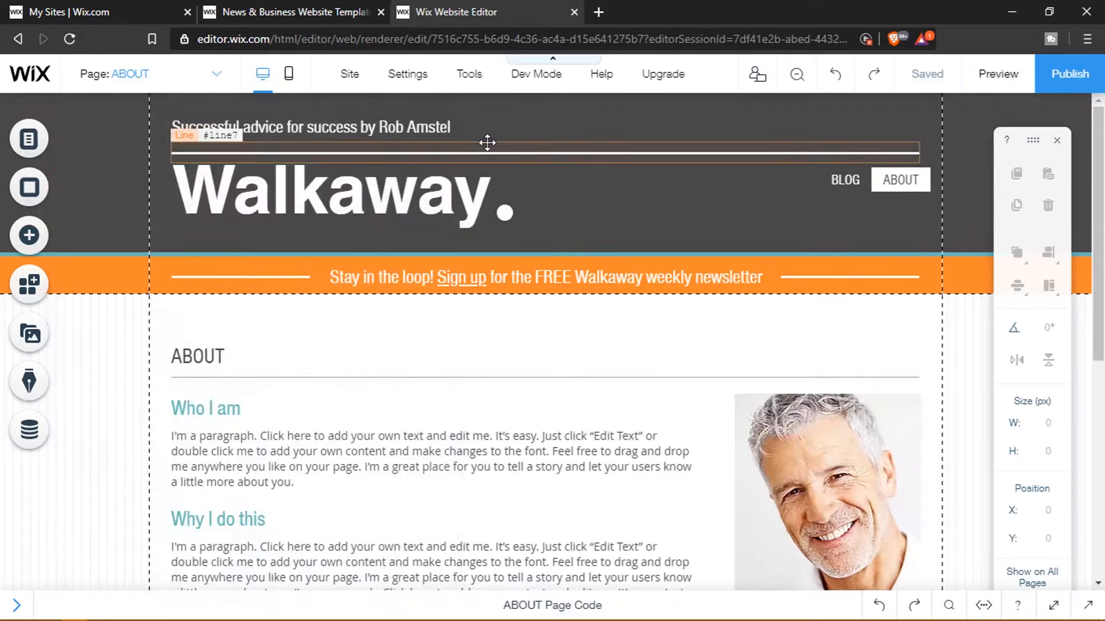
Step: Open the image choices for the ABOUT page's background and look through the Shutterstock, Unsplash, Wix and site file sources
left_click(30, 196)
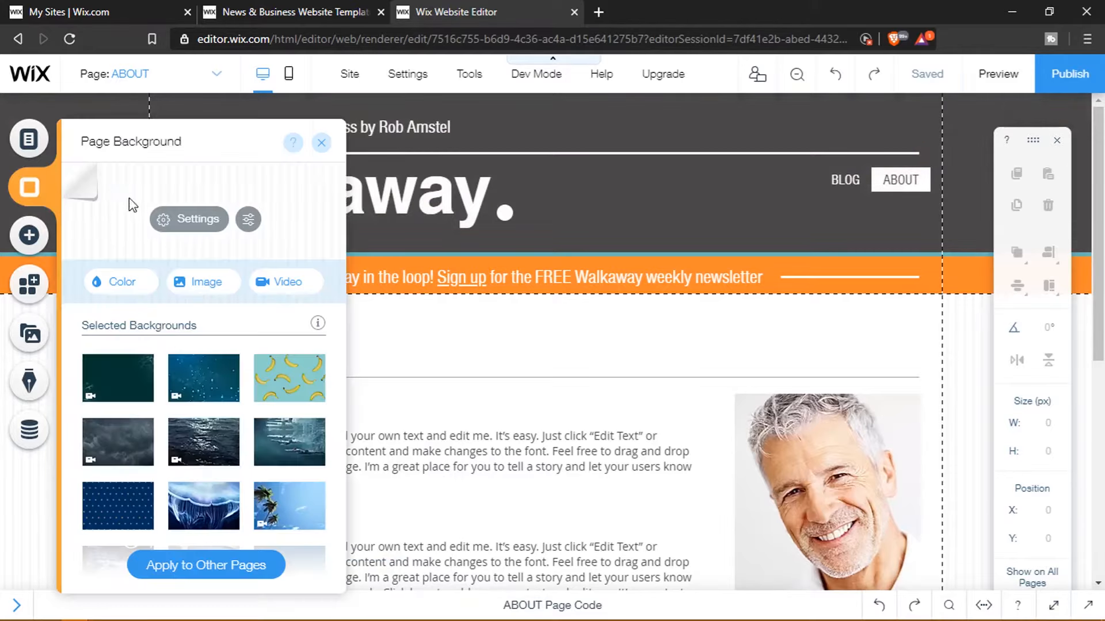
left_click(206, 281)
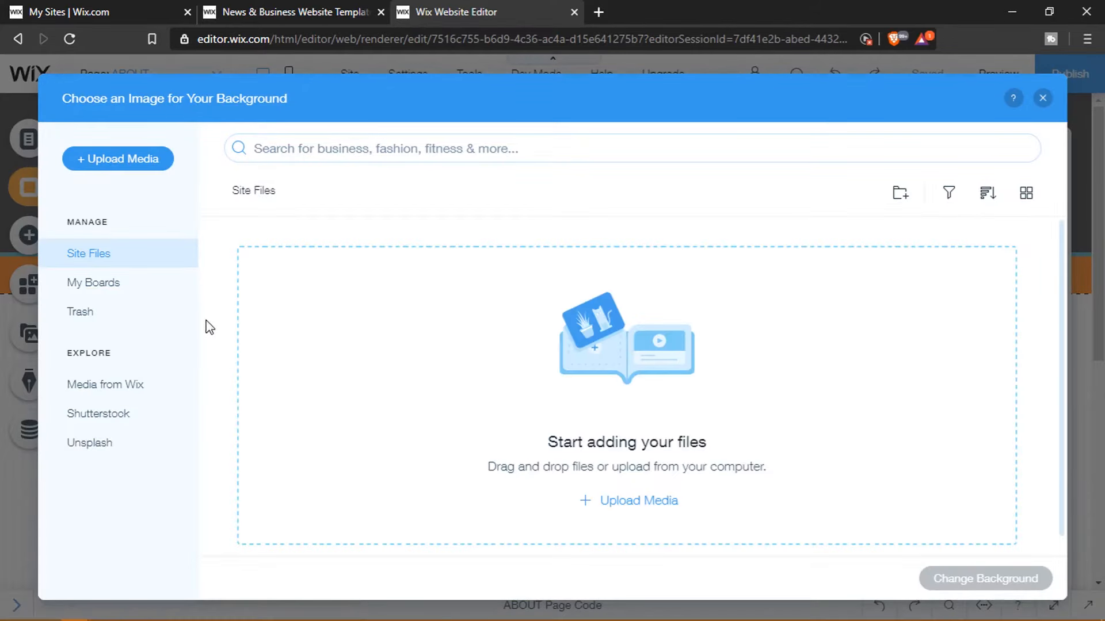
left_click(94, 422)
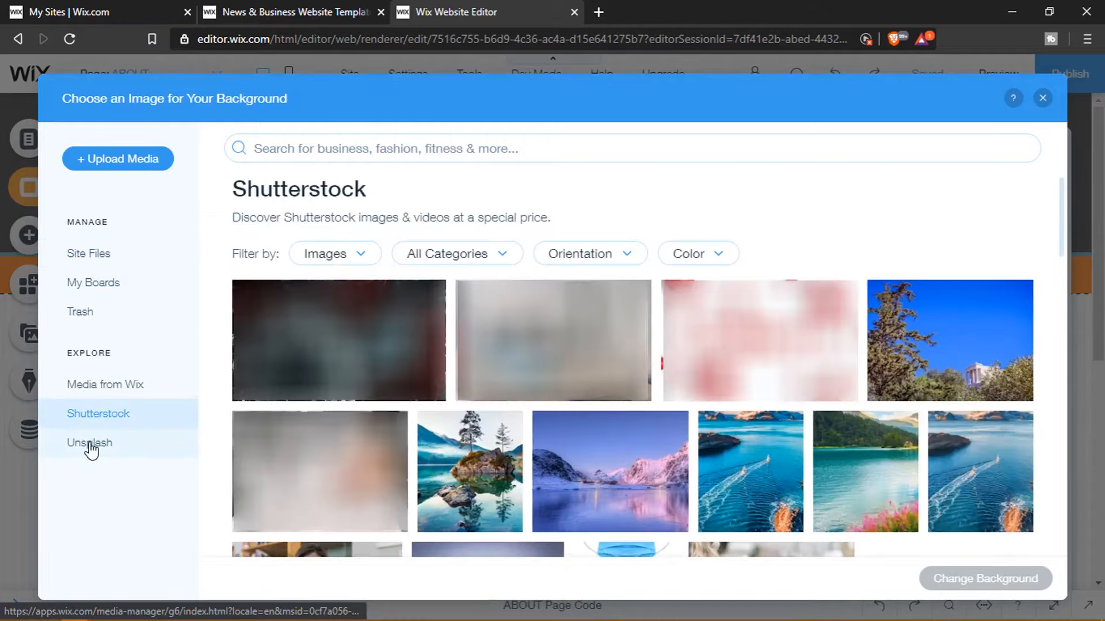
left_click(91, 446)
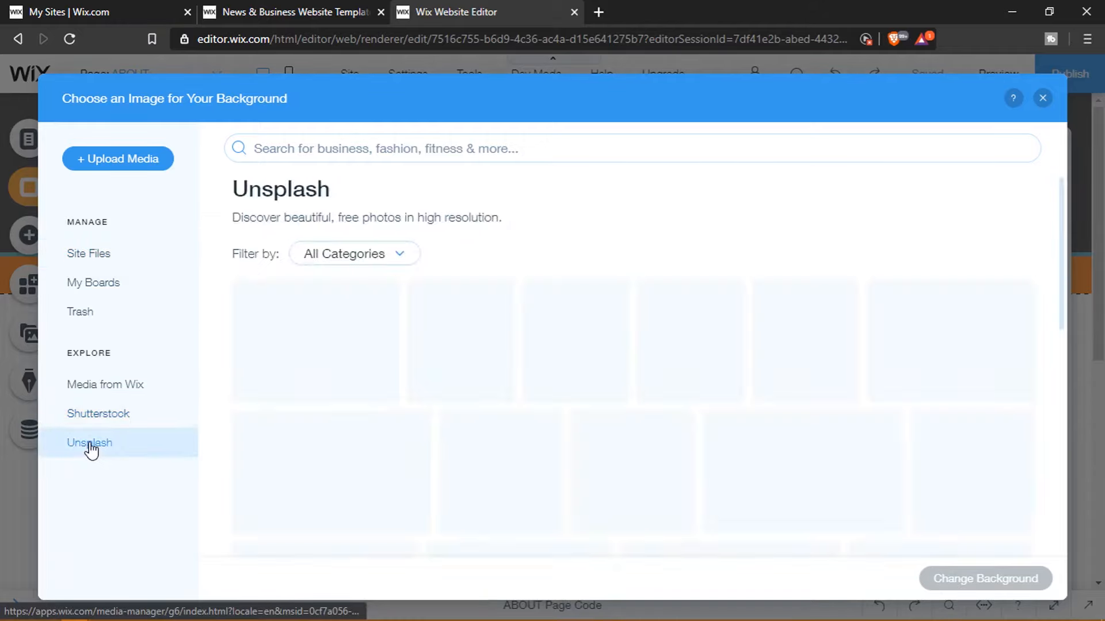
left_click(118, 385)
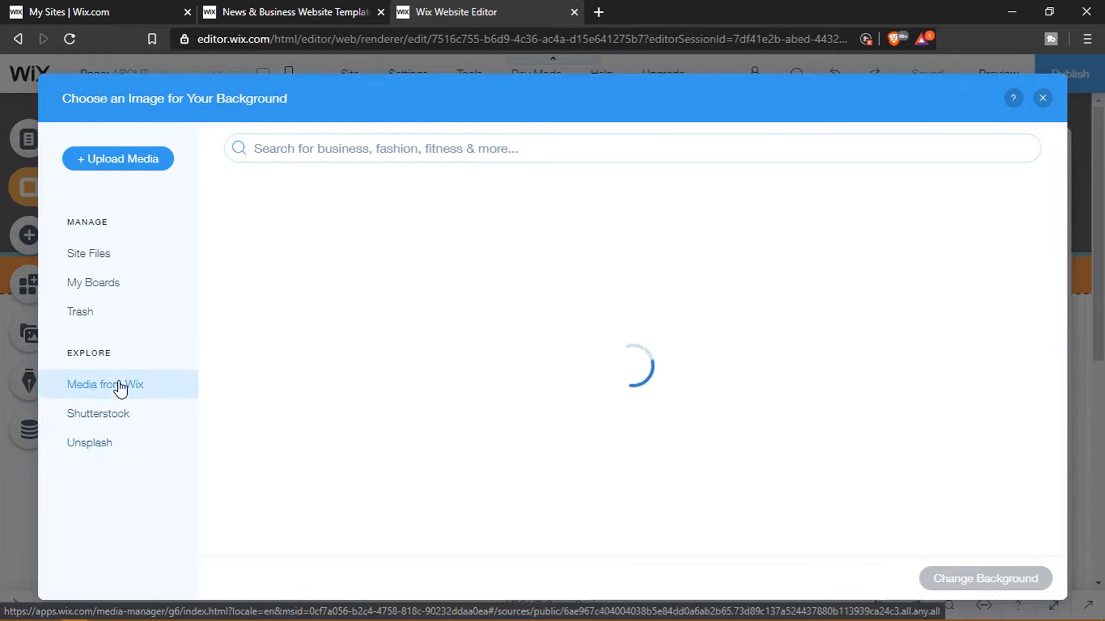
left_click(149, 259)
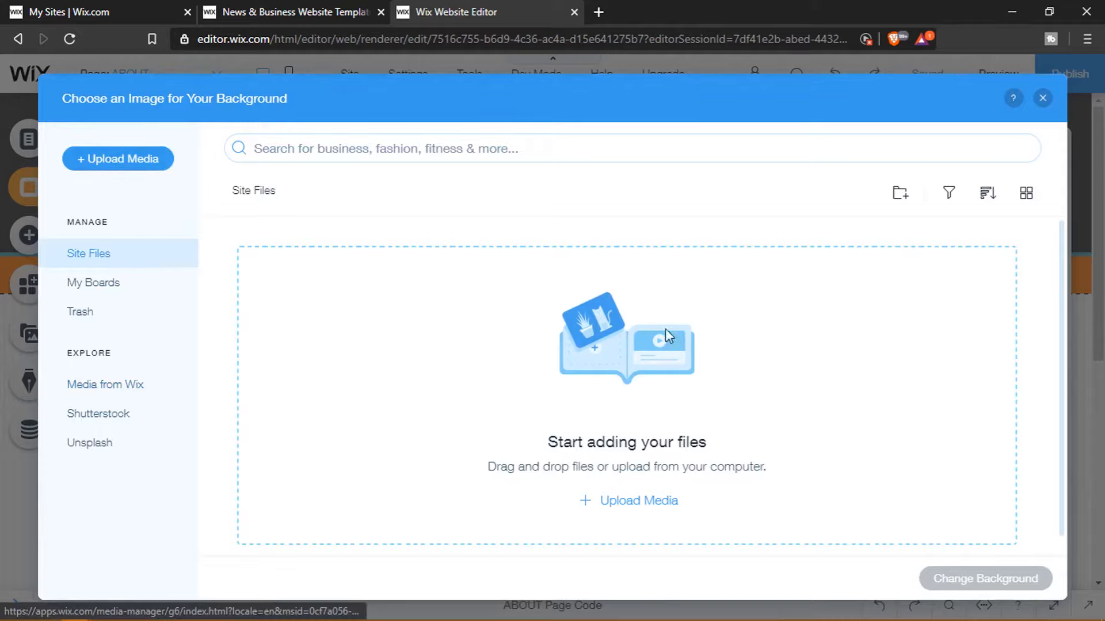
Step: Upload the portrait photo with the green and orange backdrop from the computer and set it as the ABOUT page's background
left_click(630, 498)
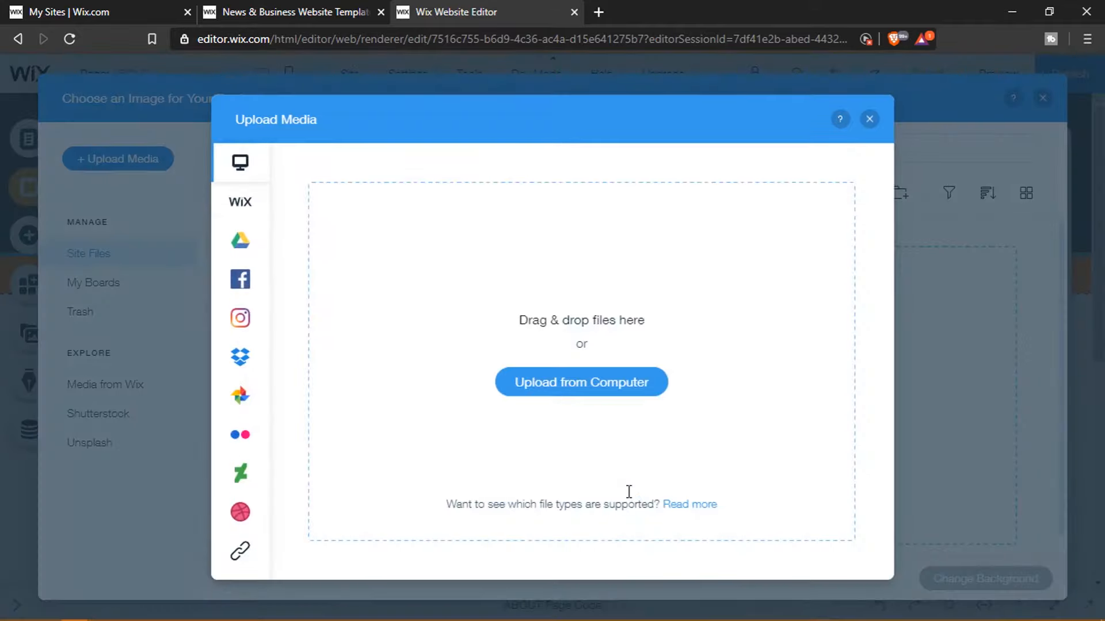
mouse_move(243, 244)
left_click(566, 403)
scroll(806, 374, "down", 6)
double_click(890, 377)
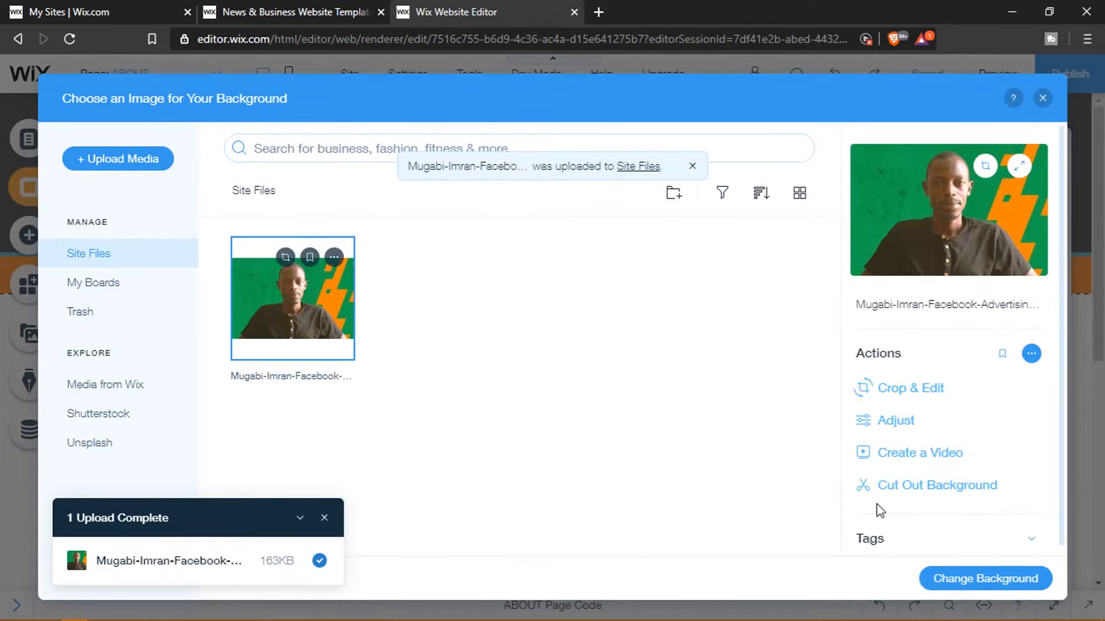
left_click(980, 573)
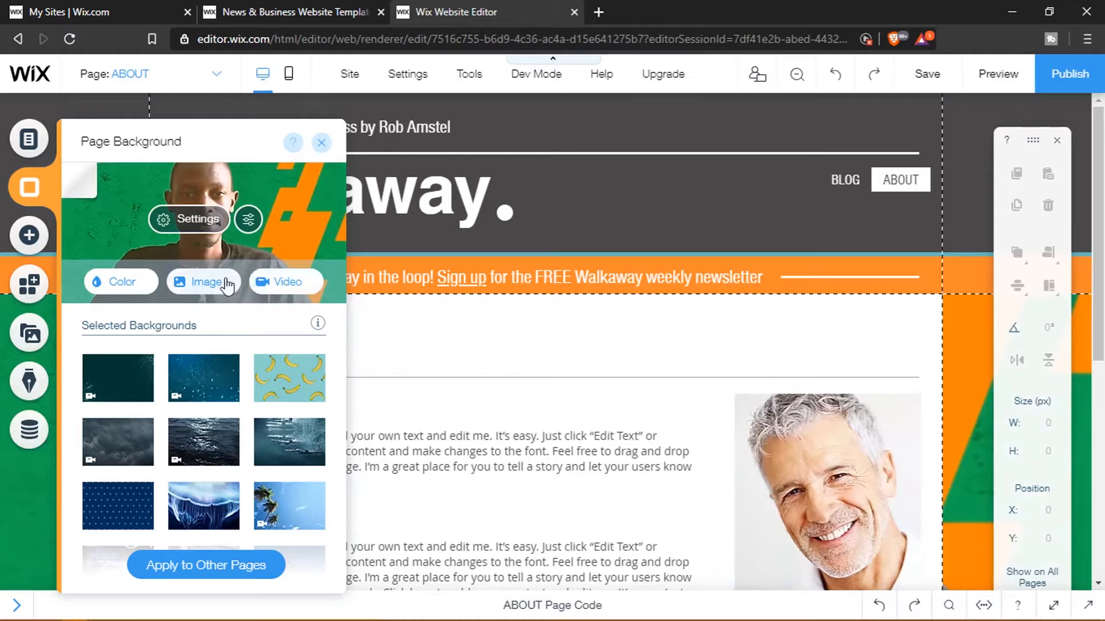
Step: Apply the ABOUT page's background image to the BLOG, Feed and Post pages and close the page background settings
left_click(151, 286)
left_click(300, 284)
left_click(208, 566)
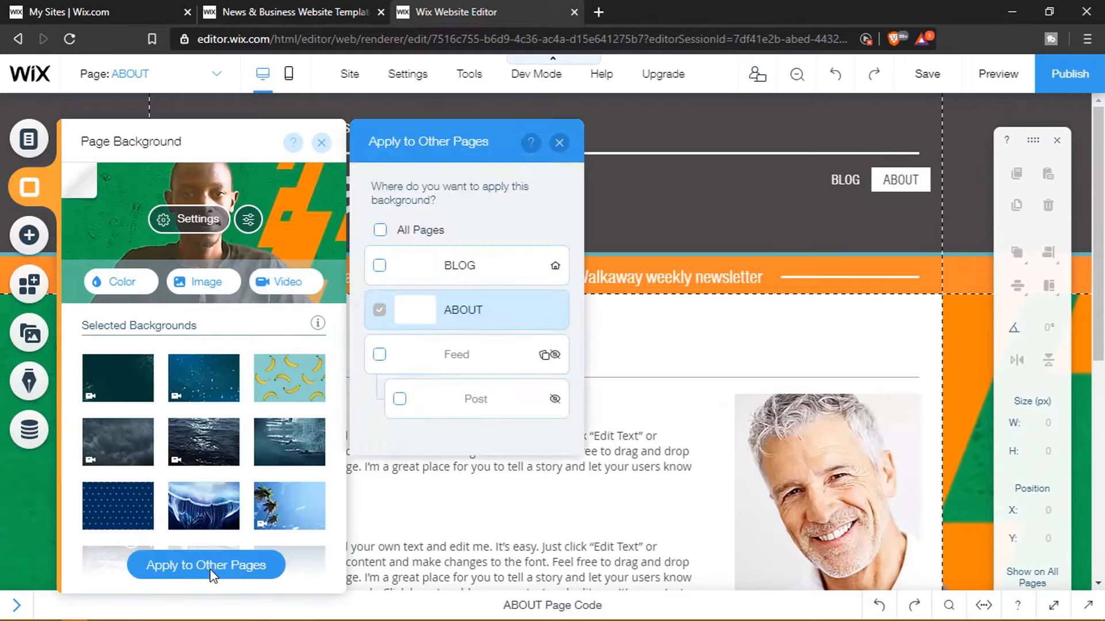
left_click(380, 357)
left_click(380, 267)
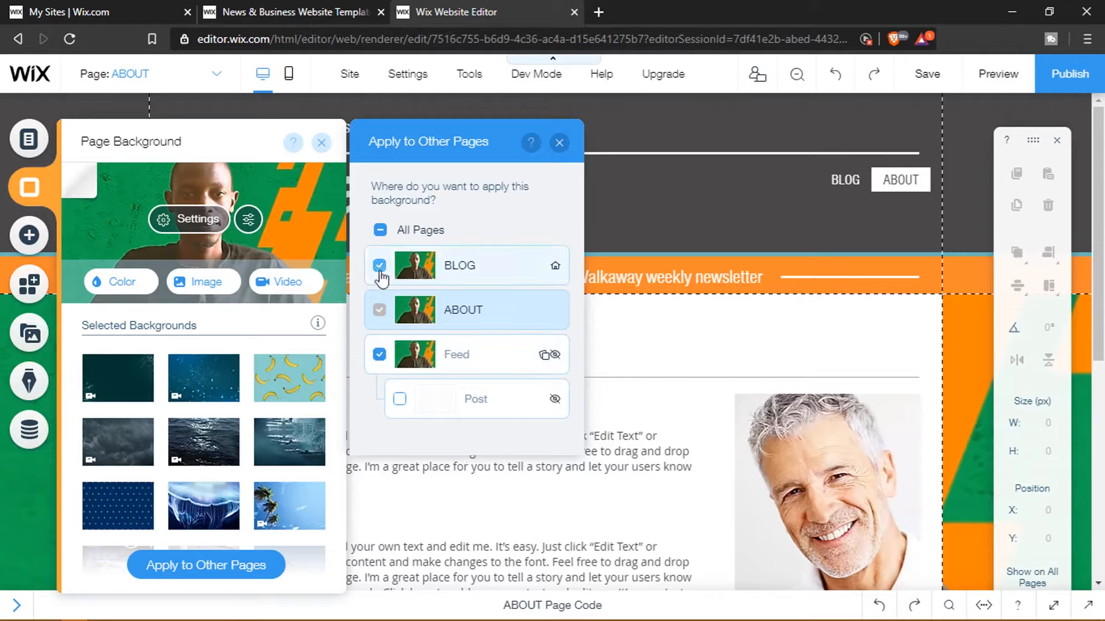
left_click(399, 400)
left_click(559, 142)
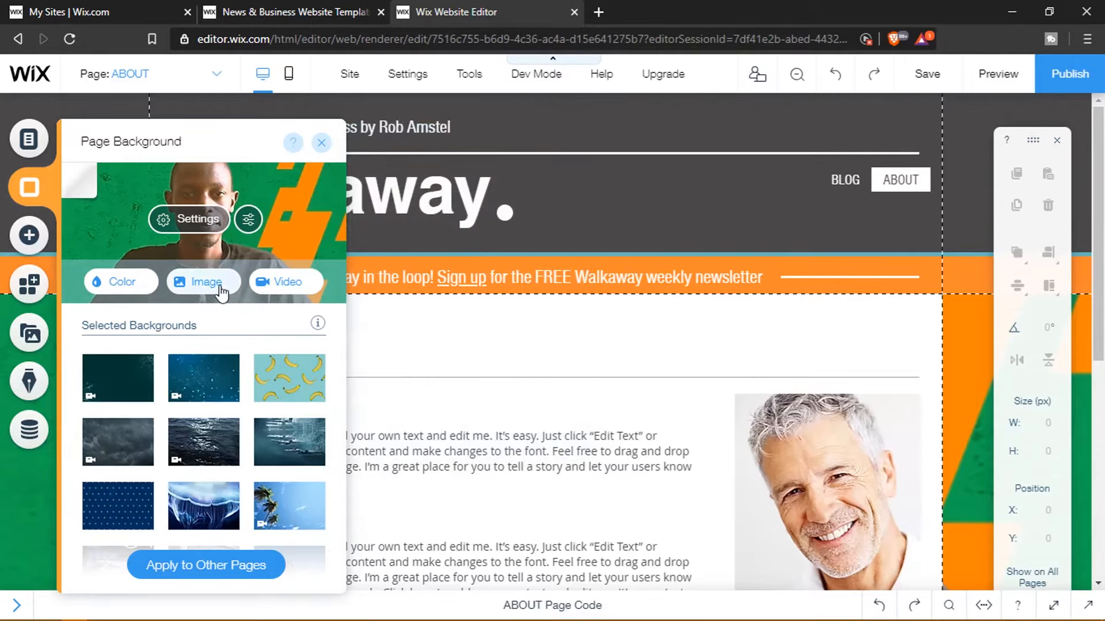
left_click(323, 144)
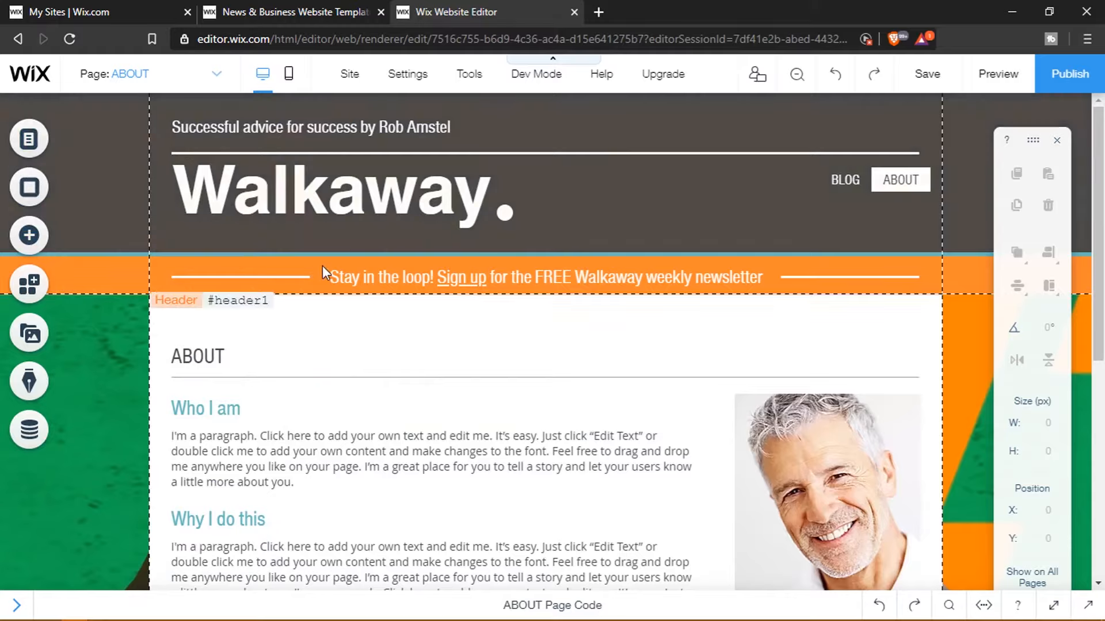
Step: Select the header's horizontal menu and use its Navigate option to switch to the BLOG page
left_click(850, 178)
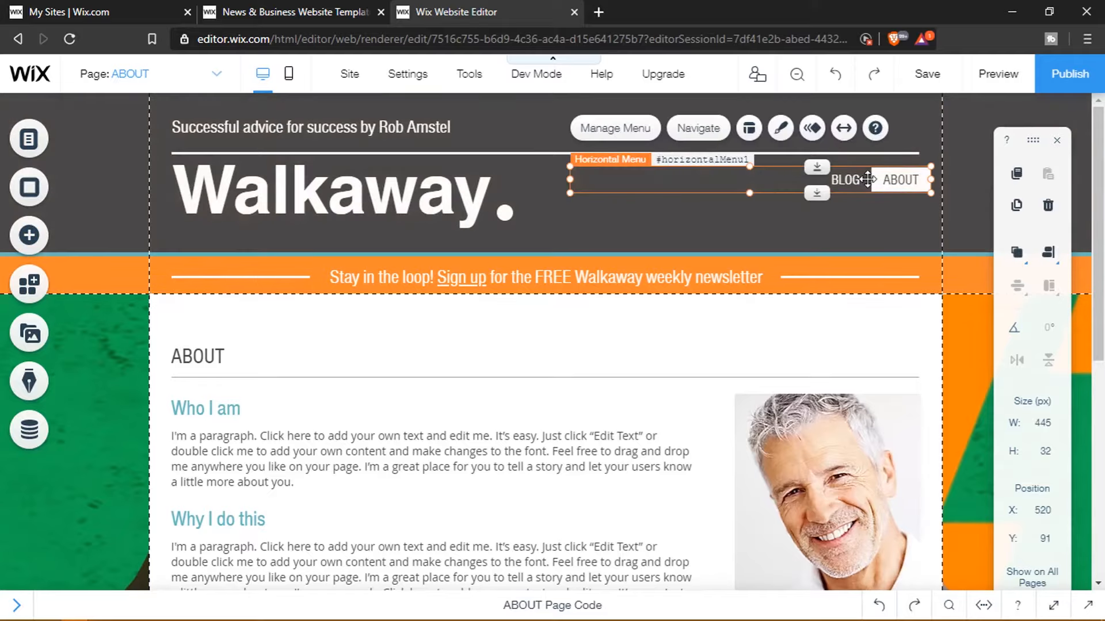
left_click(705, 129)
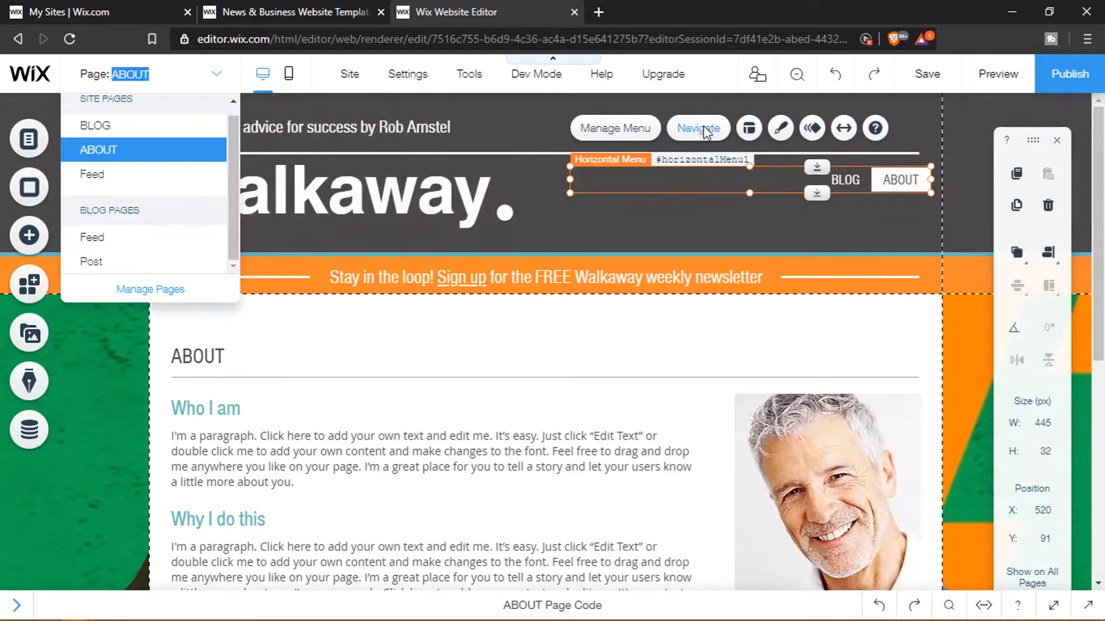
left_click(123, 138)
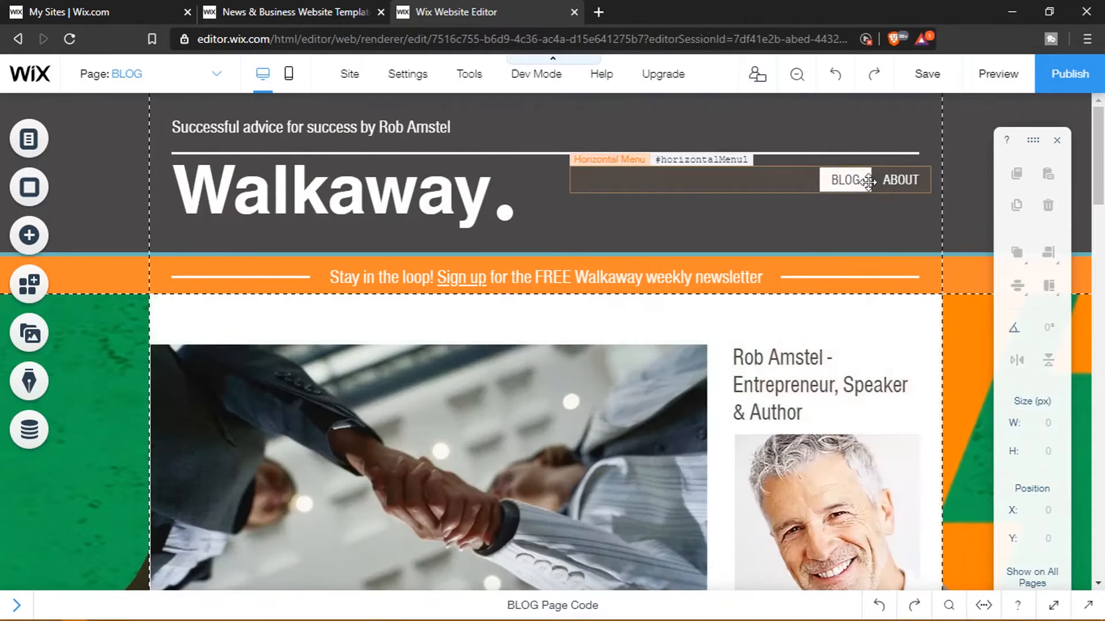
Step: Try left text alignment and right-to-left item order for the horizontal menu, restoring centred text and left-to-right order before closing the layout options
left_click(868, 182)
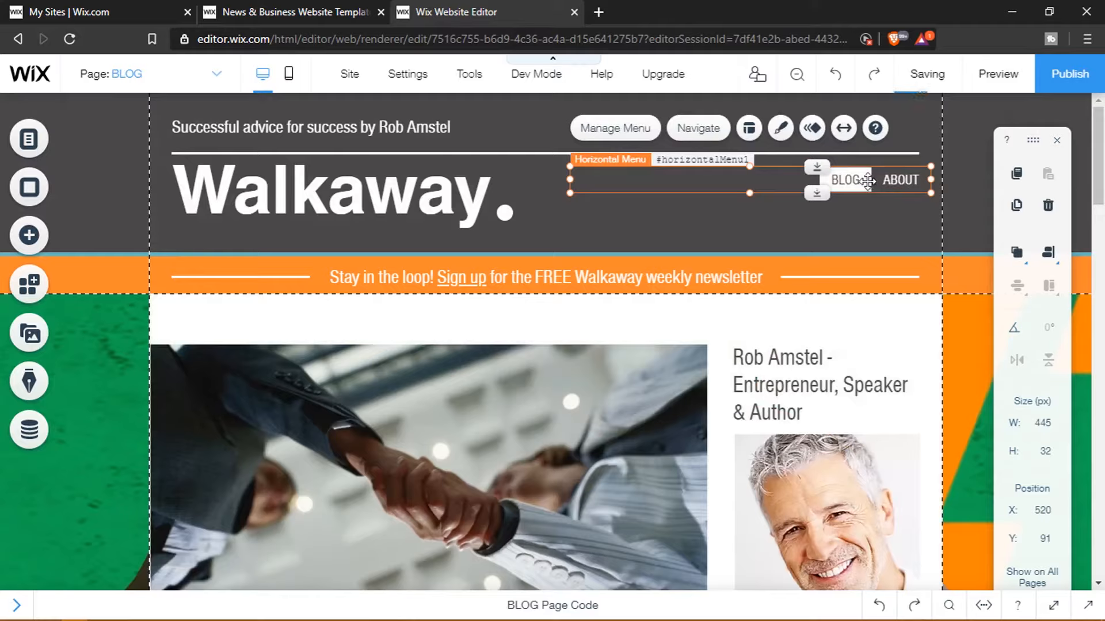
left_click(750, 129)
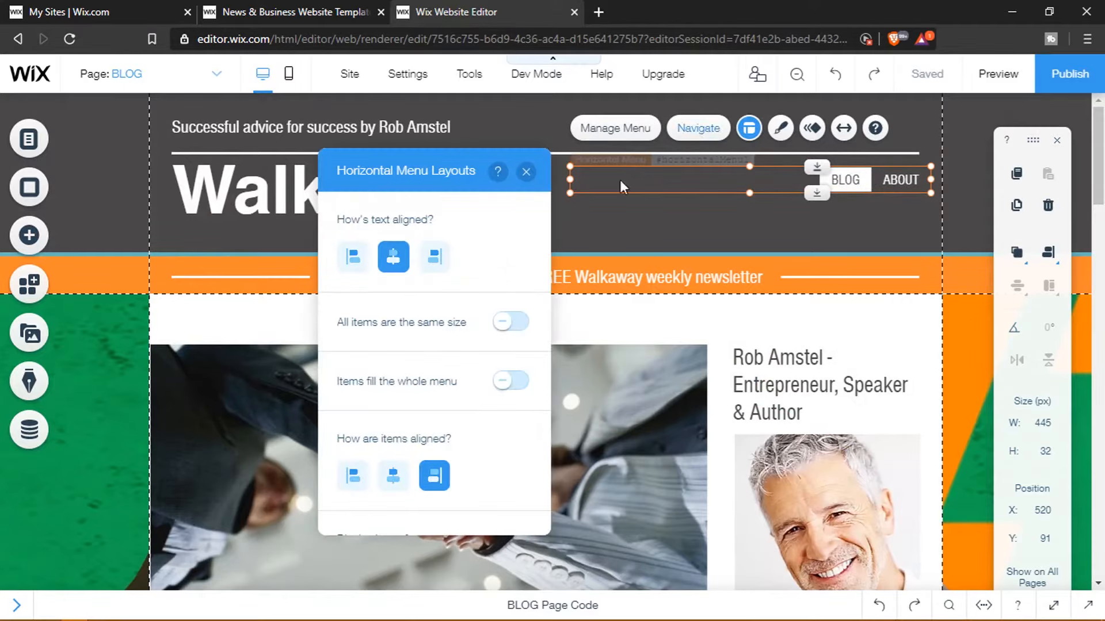
left_click(352, 256)
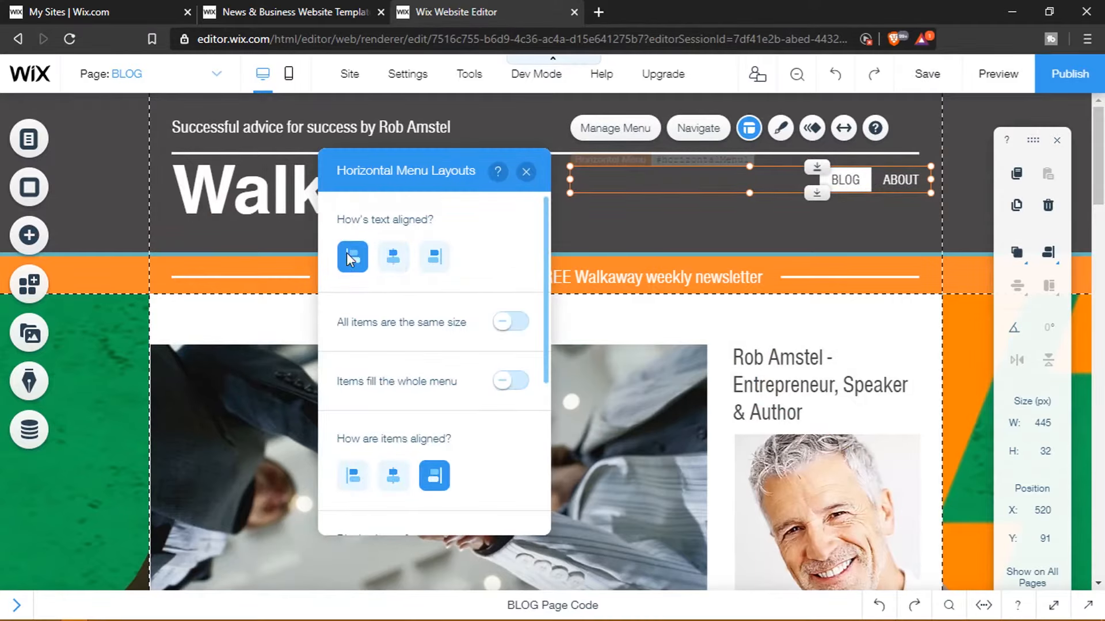
left_click(397, 260)
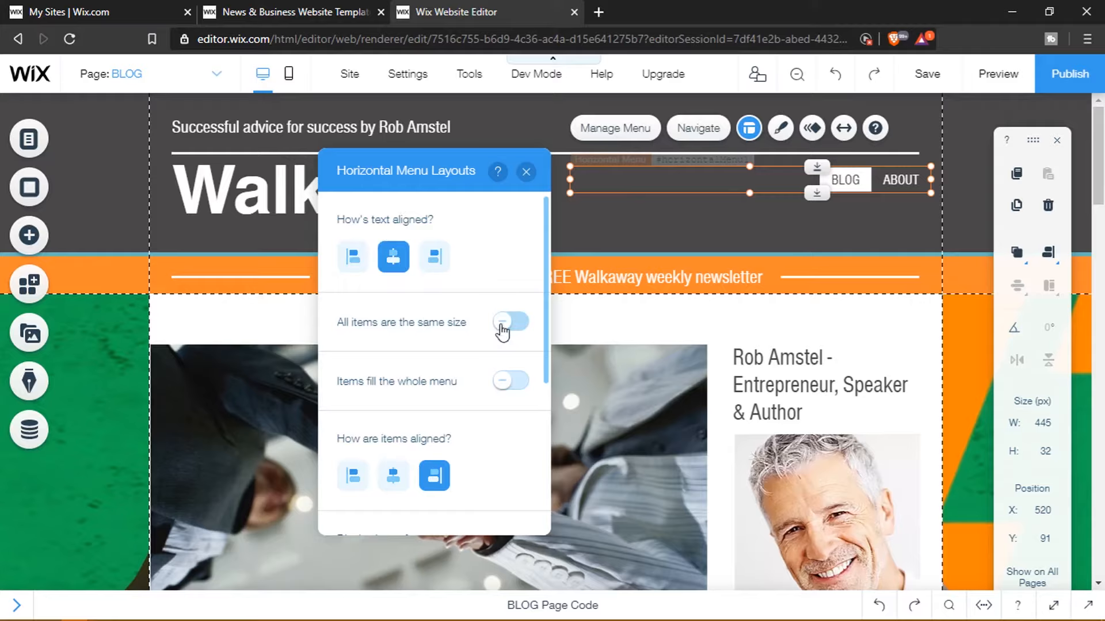
scroll(464, 333, "down", 5)
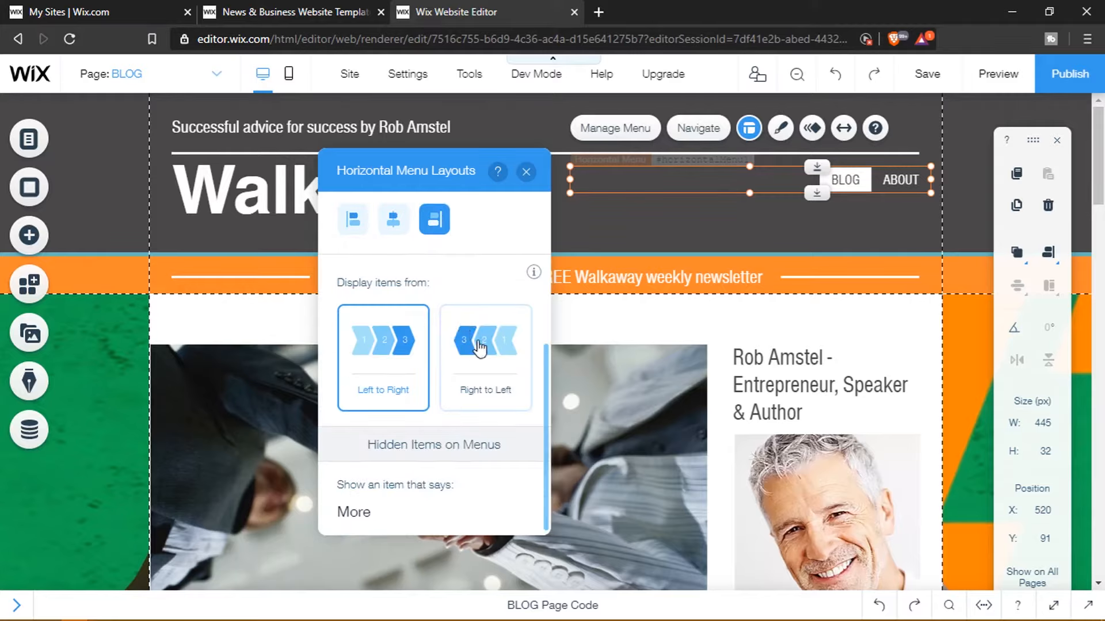
left_click(481, 347)
left_click(407, 349)
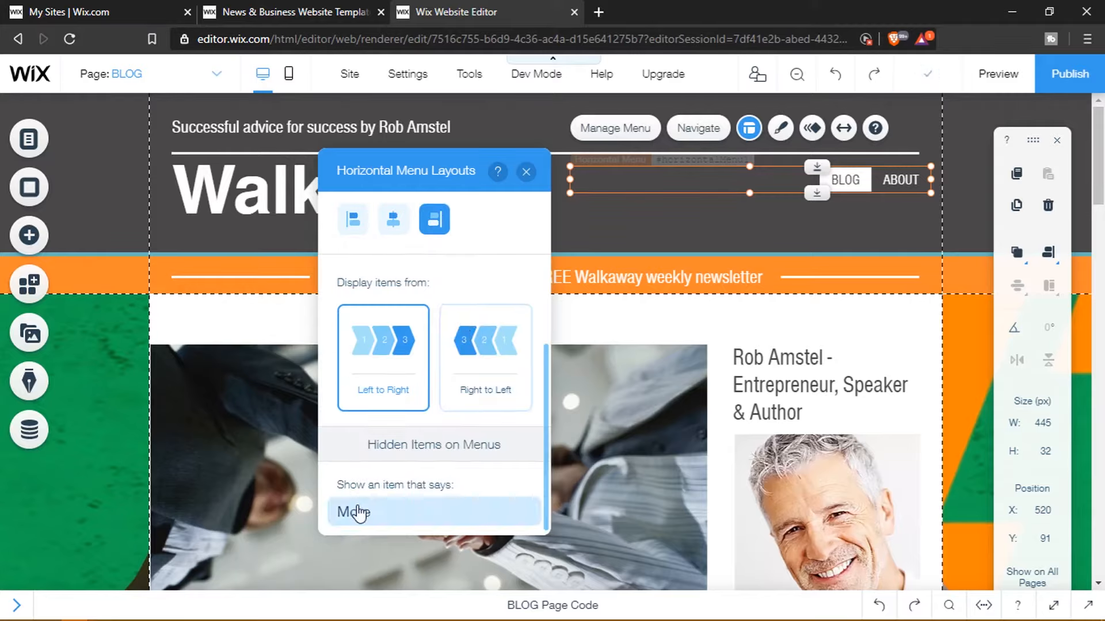
left_click(359, 512)
left_click(524, 172)
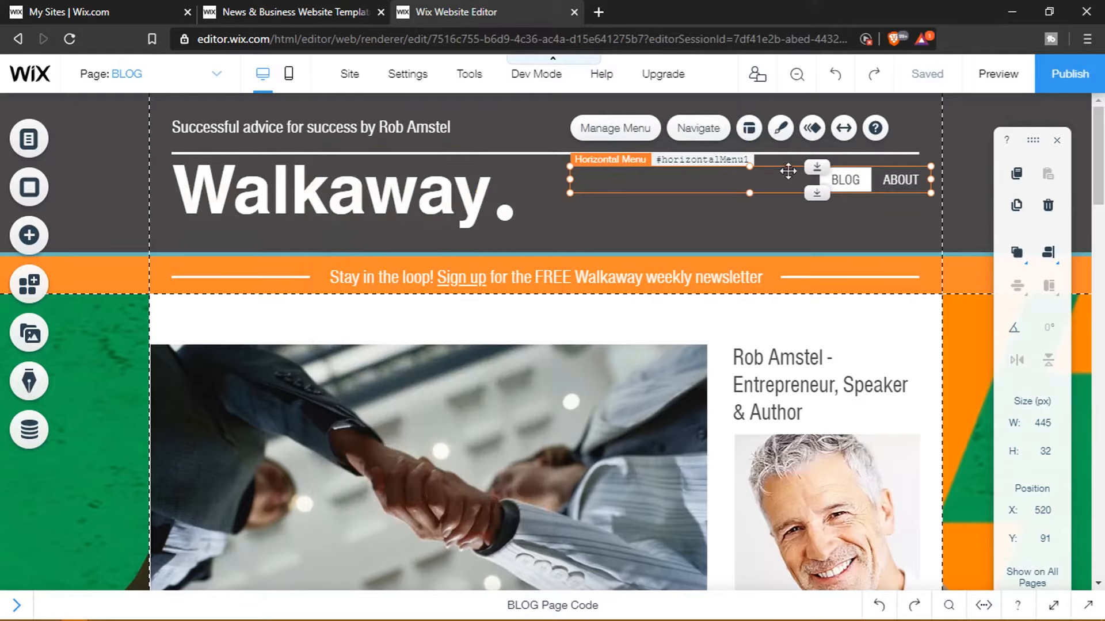
Step: Browse the themed and additional designs for the header's horizontal menu and close the design options
left_click(782, 129)
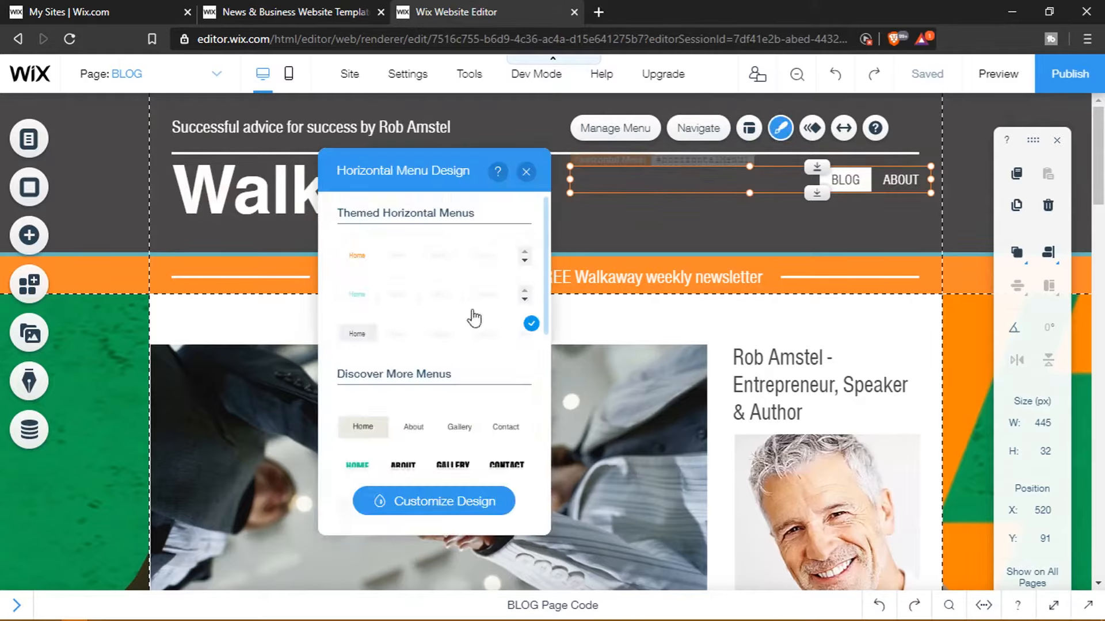
scroll(471, 316, "down", 3)
left_click(477, 368)
scroll(466, 333, "down", 5)
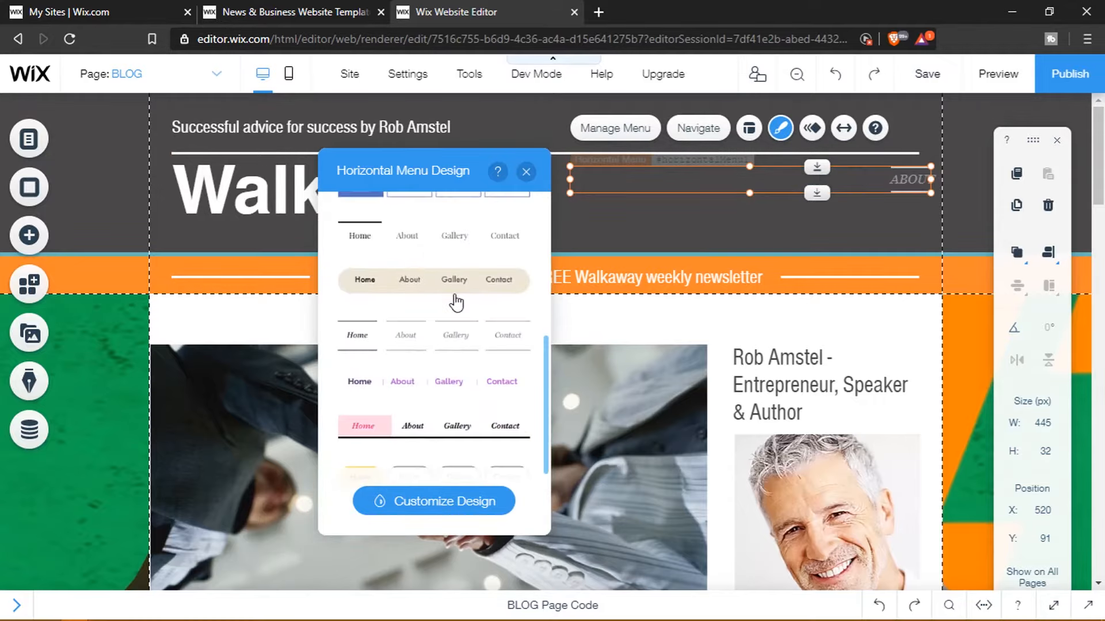
scroll(465, 397, "up", 8)
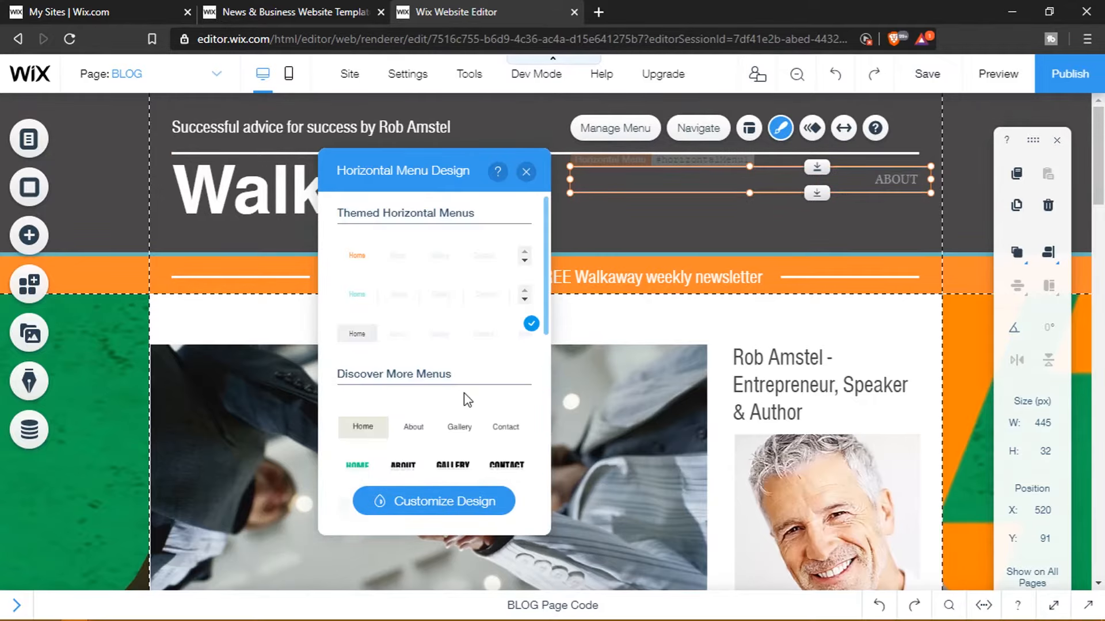
left_click(525, 171)
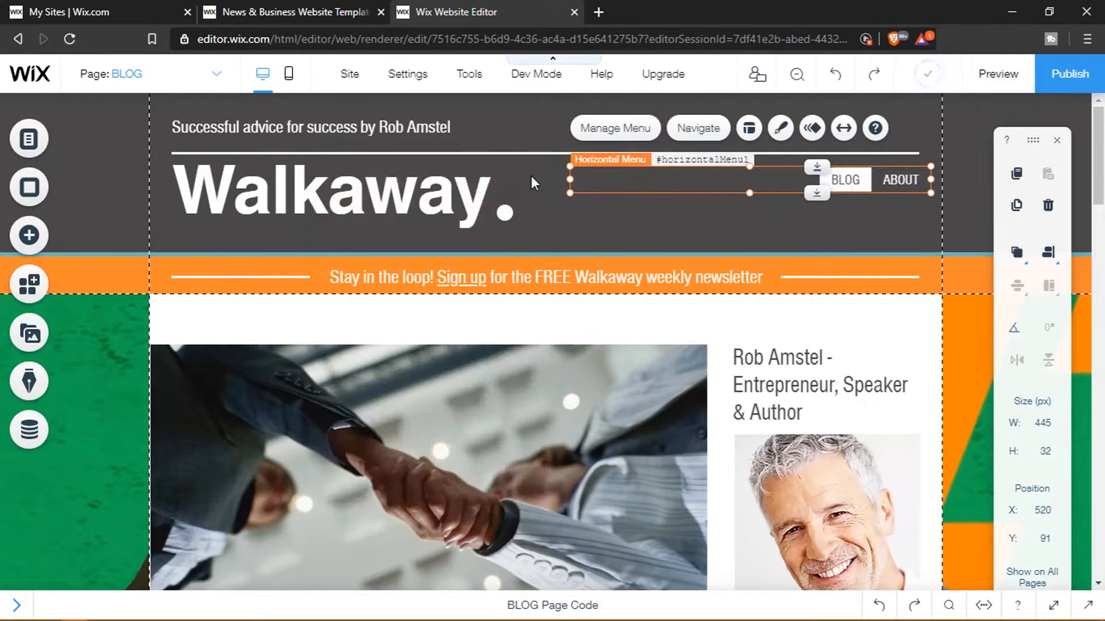
Step: Examine the element categories that can be added to the site, including images, galleries, shapes, buttons, lists, menus and blog elements
left_click(30, 236)
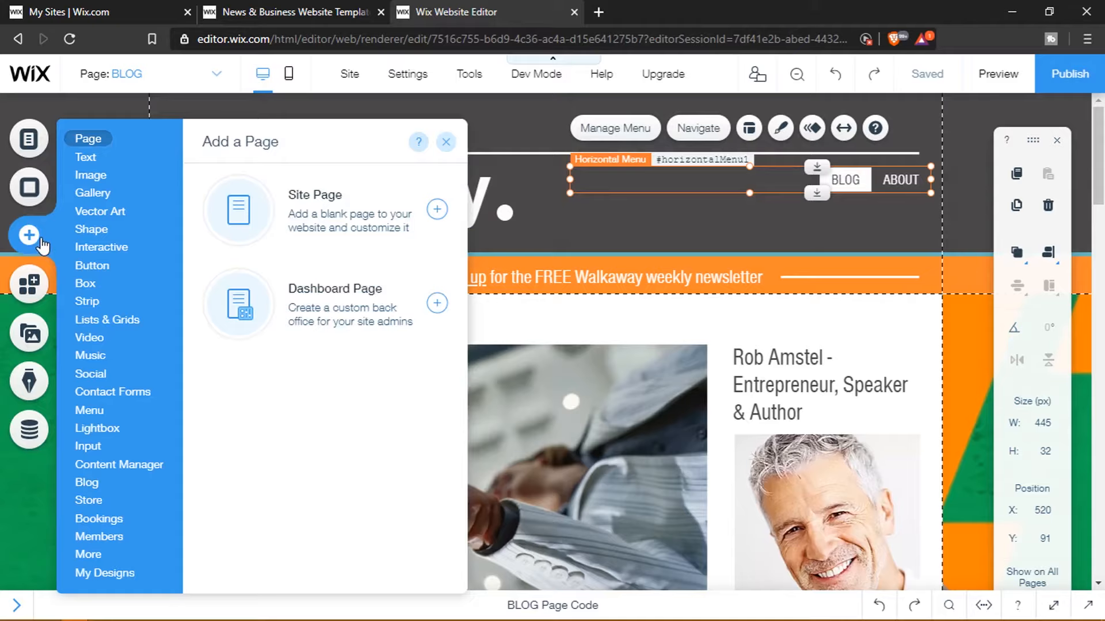
mouse_move(101, 164)
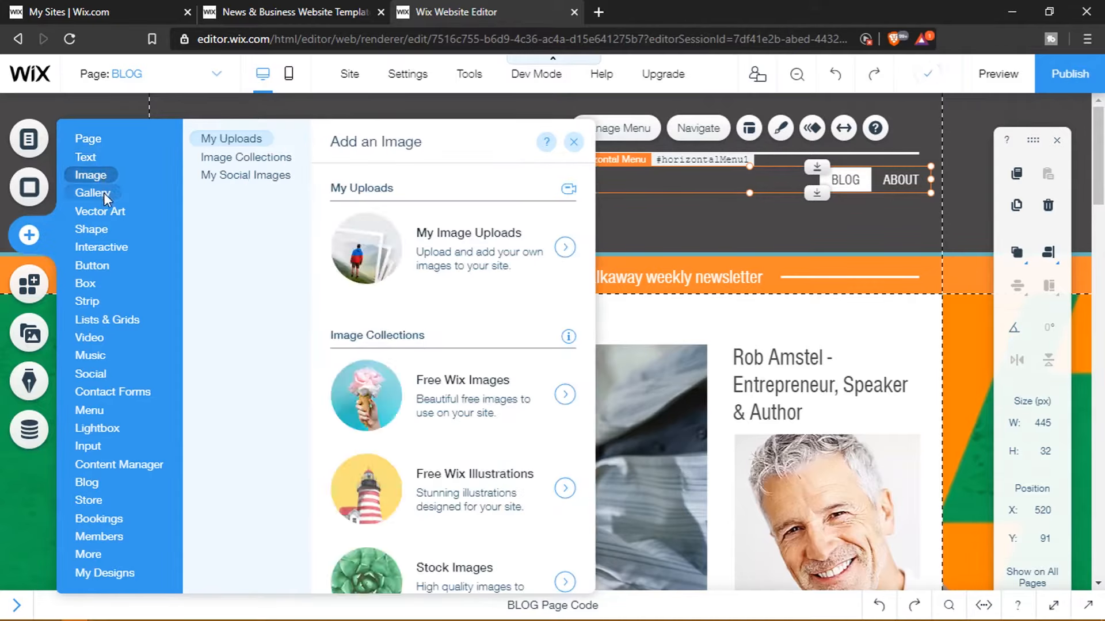
mouse_move(106, 212)
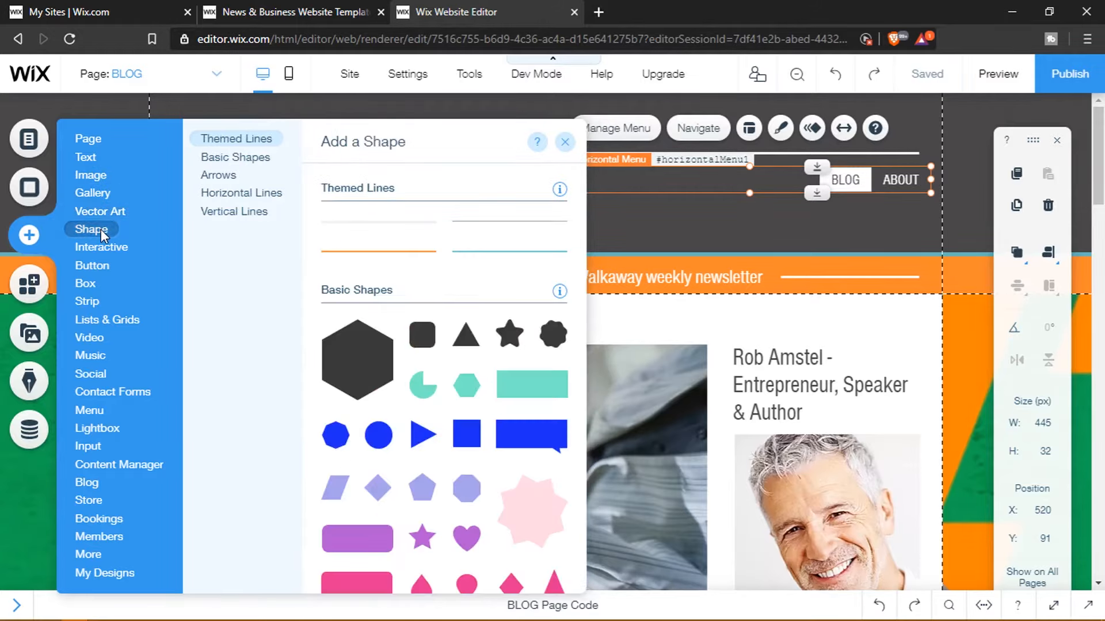
mouse_move(120, 269)
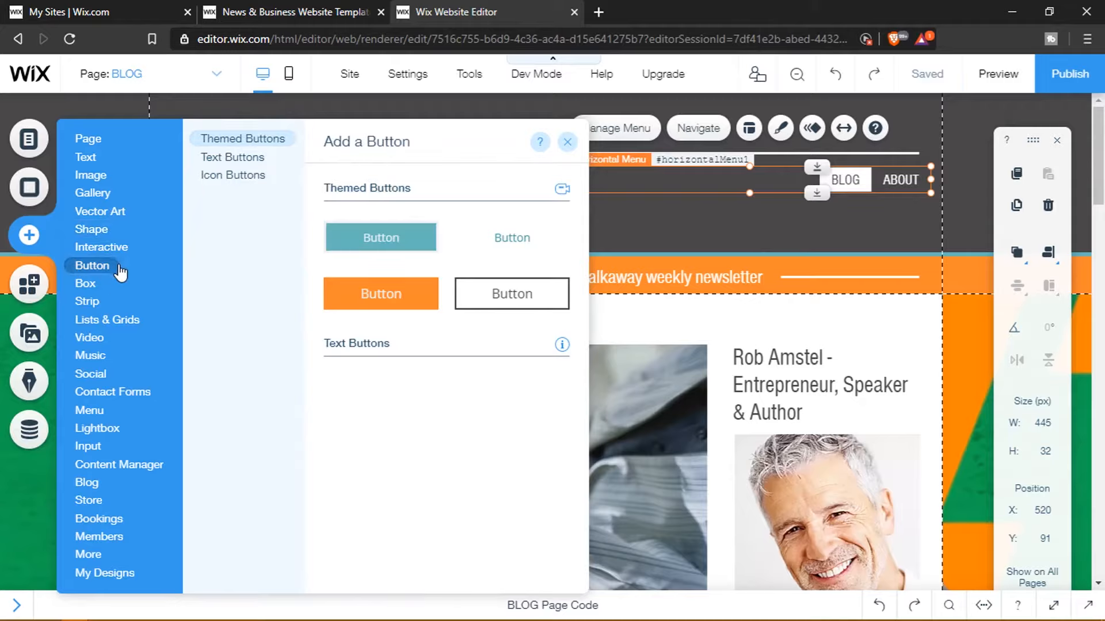
mouse_move(115, 319)
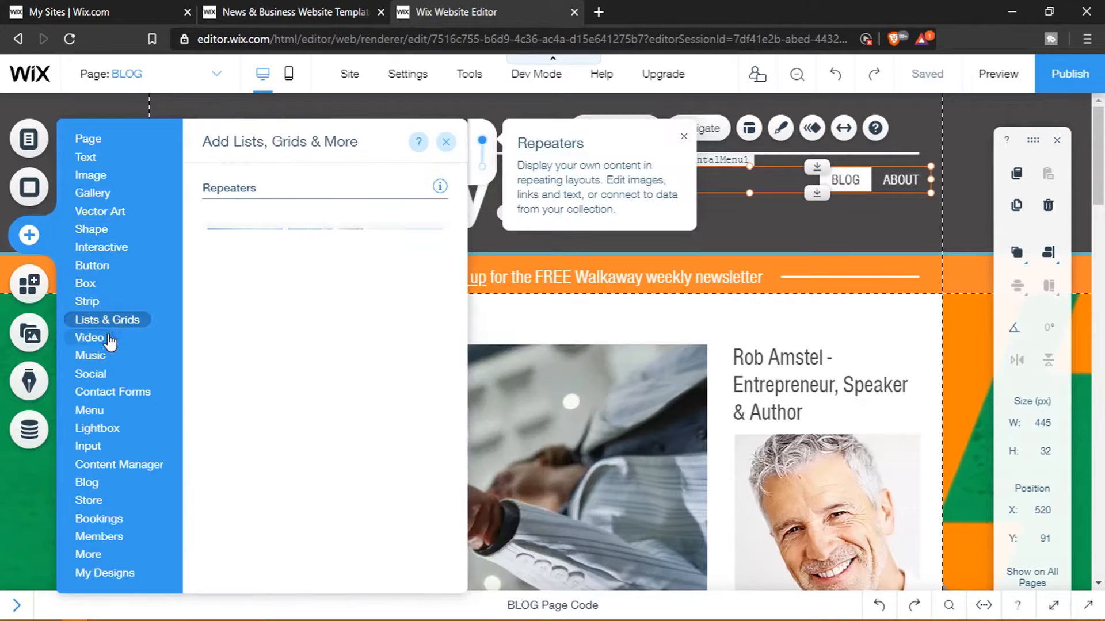
mouse_move(91, 392)
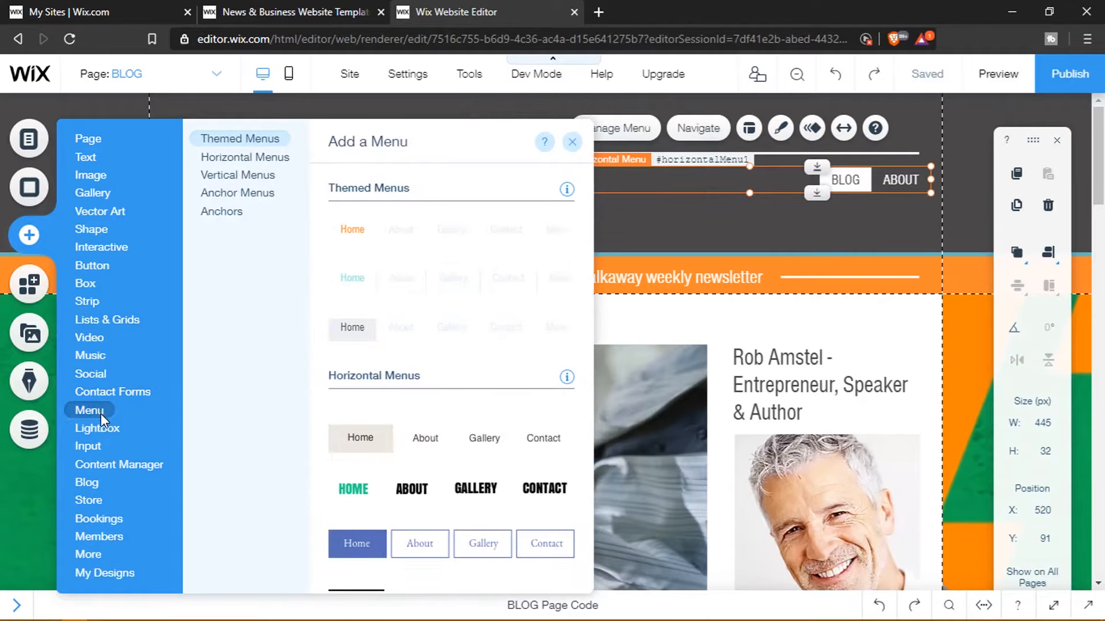
mouse_move(88, 486)
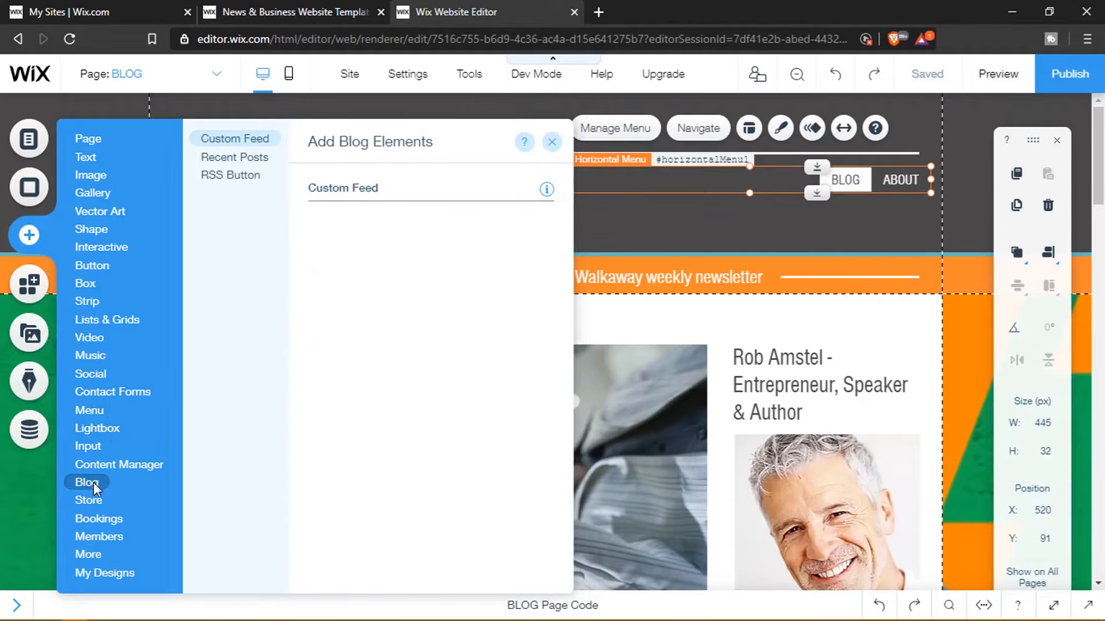
mouse_move(99, 536)
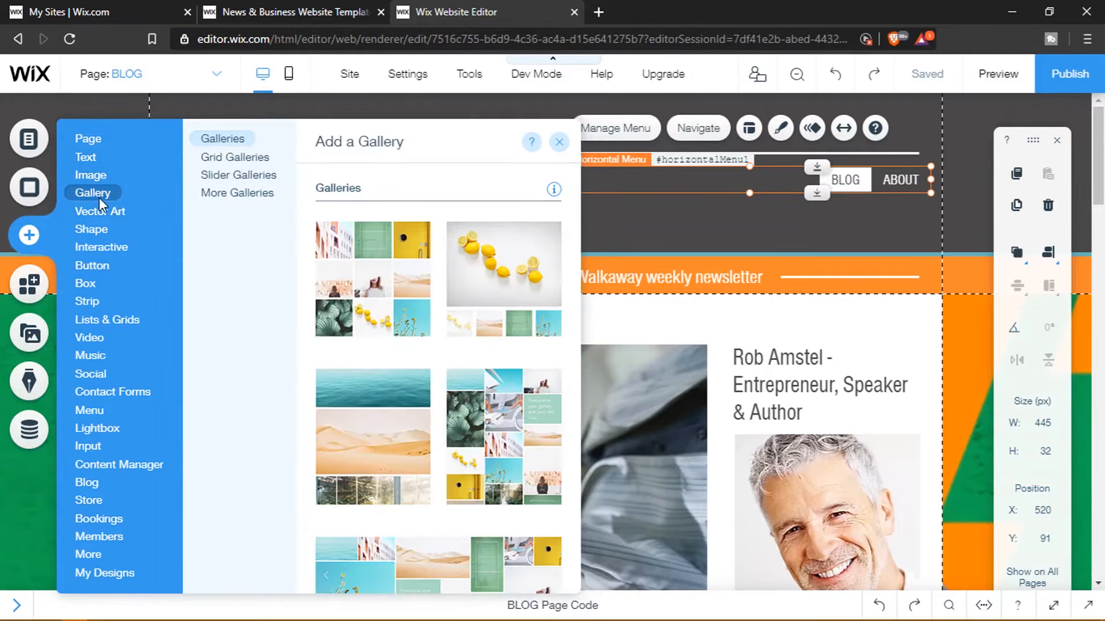
Step: Browse the gallery designs, try an Animated Slide gallery on the BLOG page and delete it
mouse_move(255, 181)
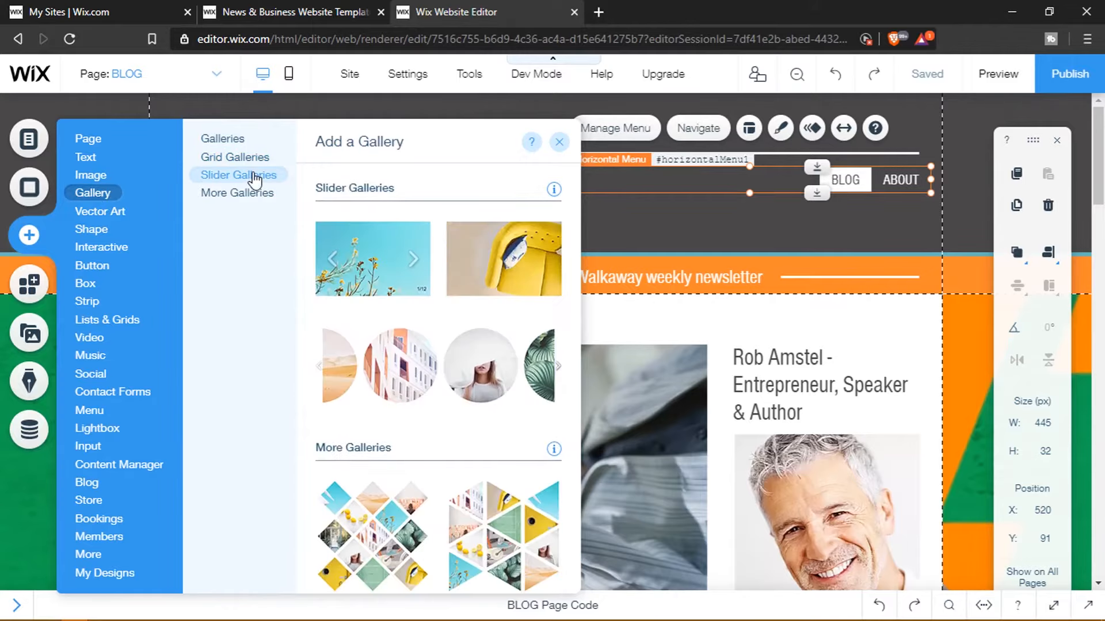
scroll(429, 291, "down", 5)
scroll(429, 291, "down", 5)
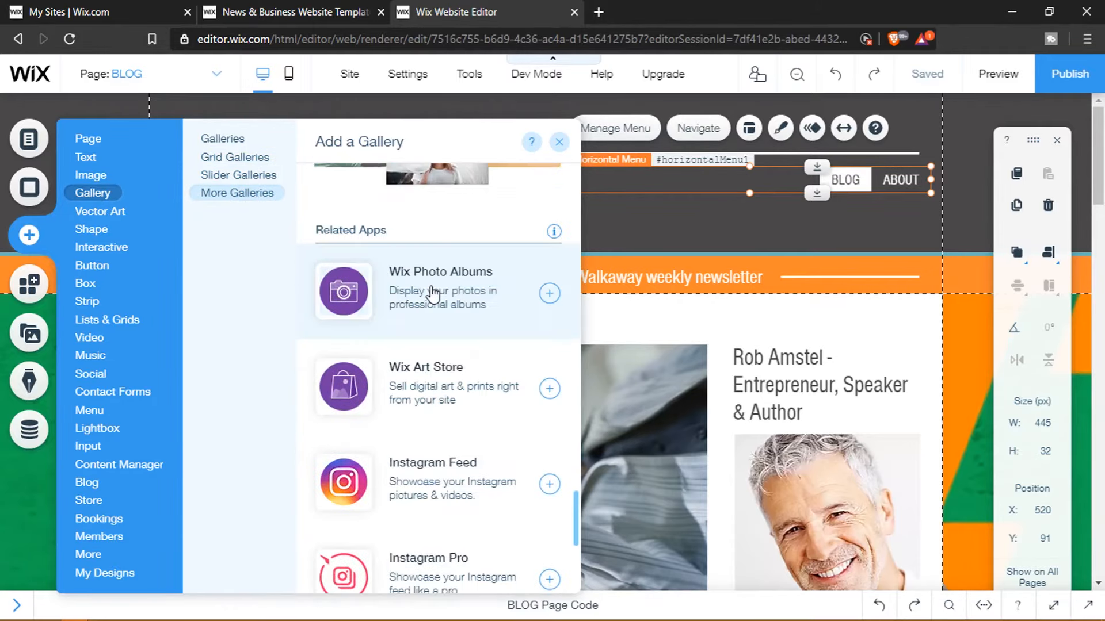
scroll(454, 304, "down", 3)
scroll(471, 411, "up", 4)
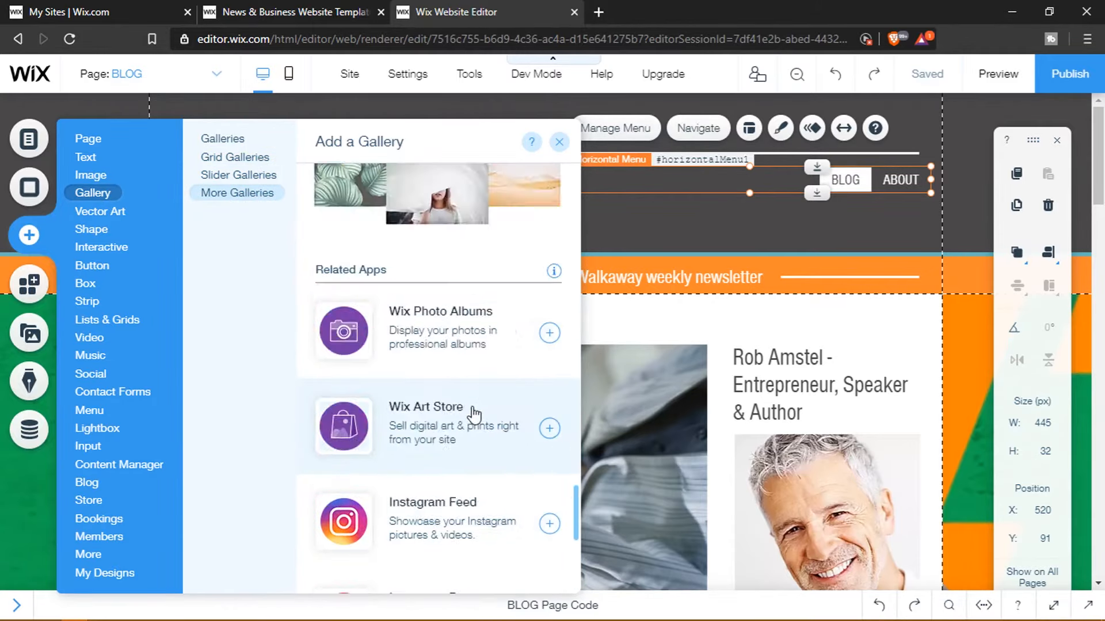
scroll(472, 413, "up", 4)
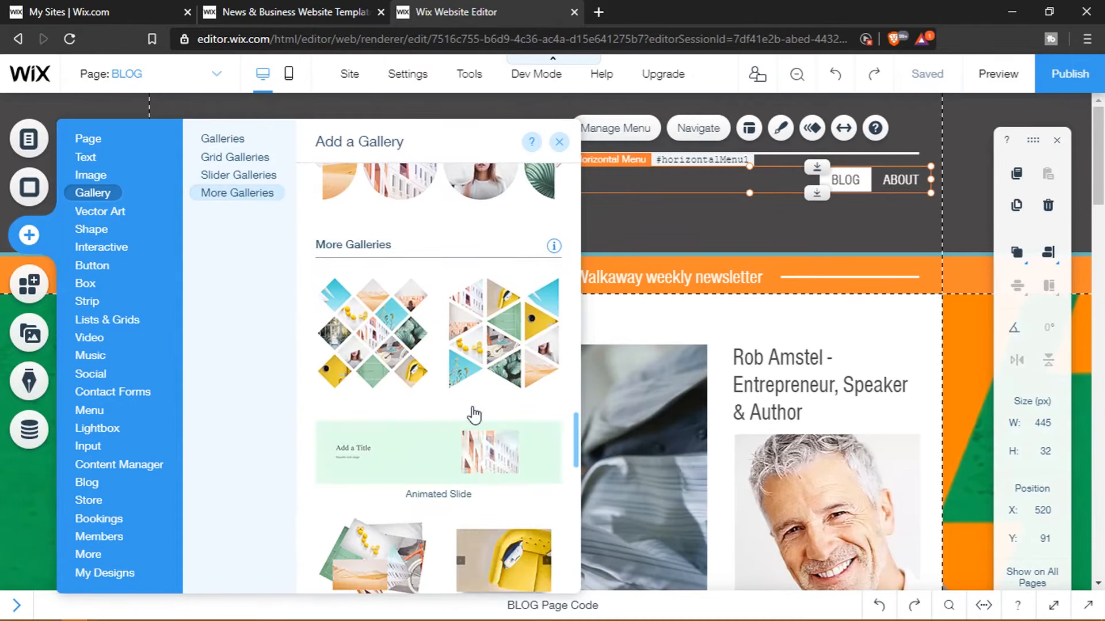
left_click(448, 460)
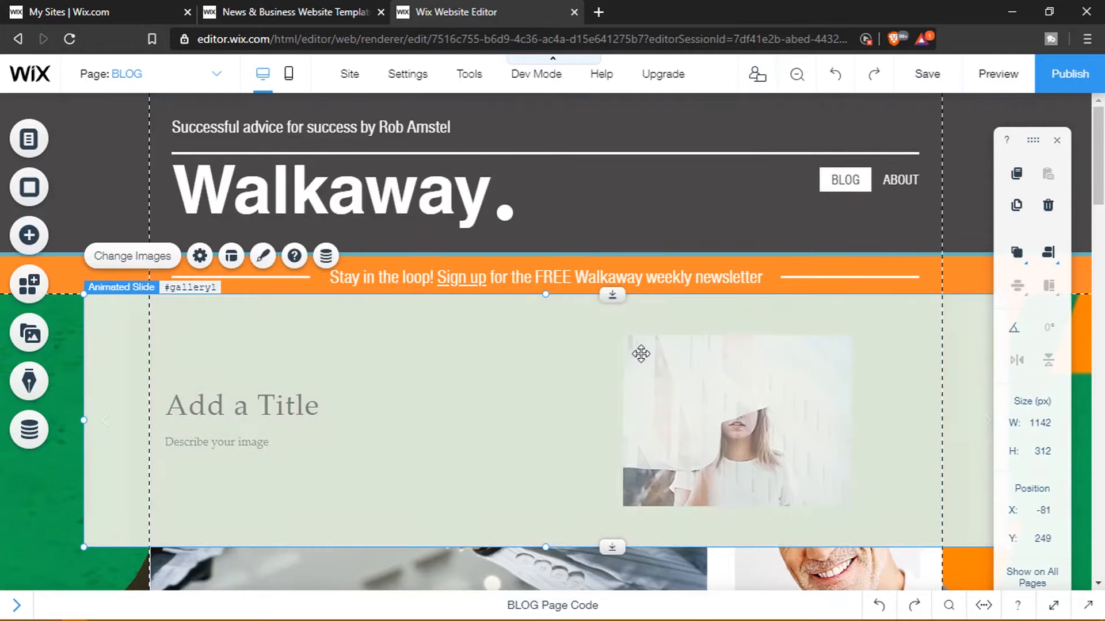
key("Delete")
Step: Try a Wix Pro Gallery placed over the header and top of the BLOG page, and delete it
left_click(29, 234)
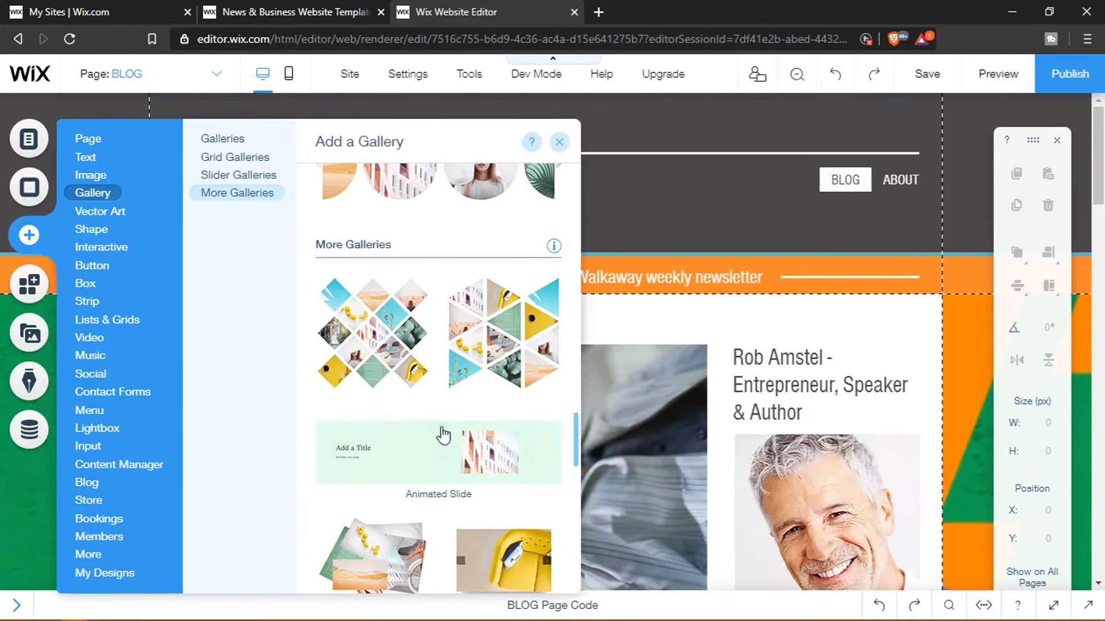
scroll(443, 439, "up", 10)
scroll(448, 436, "up", 8)
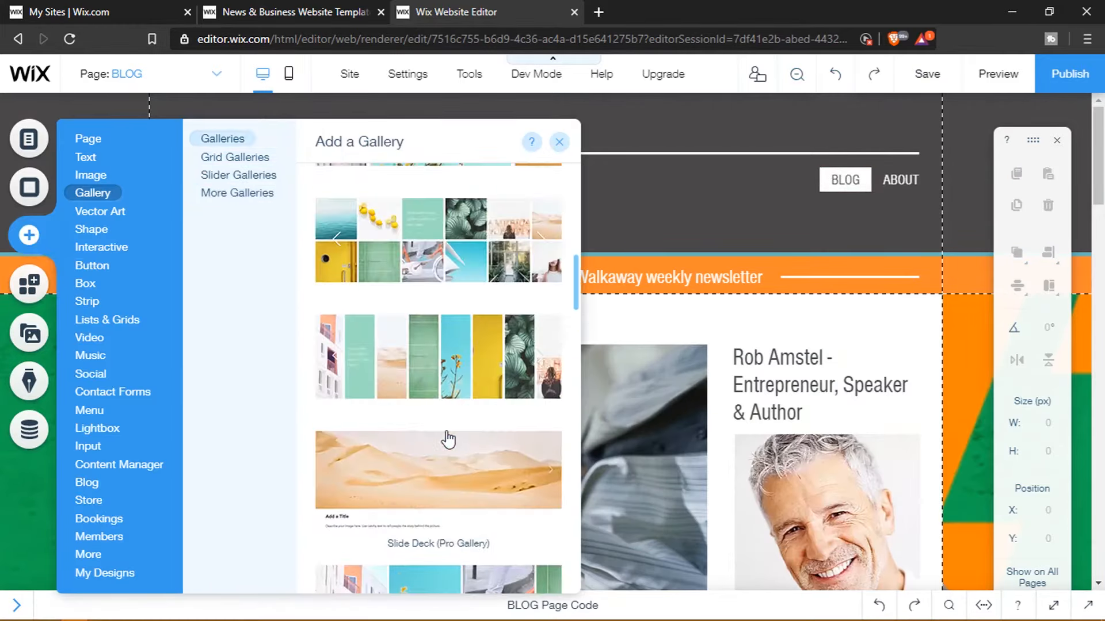
left_click_drag(448, 438, 633, 257)
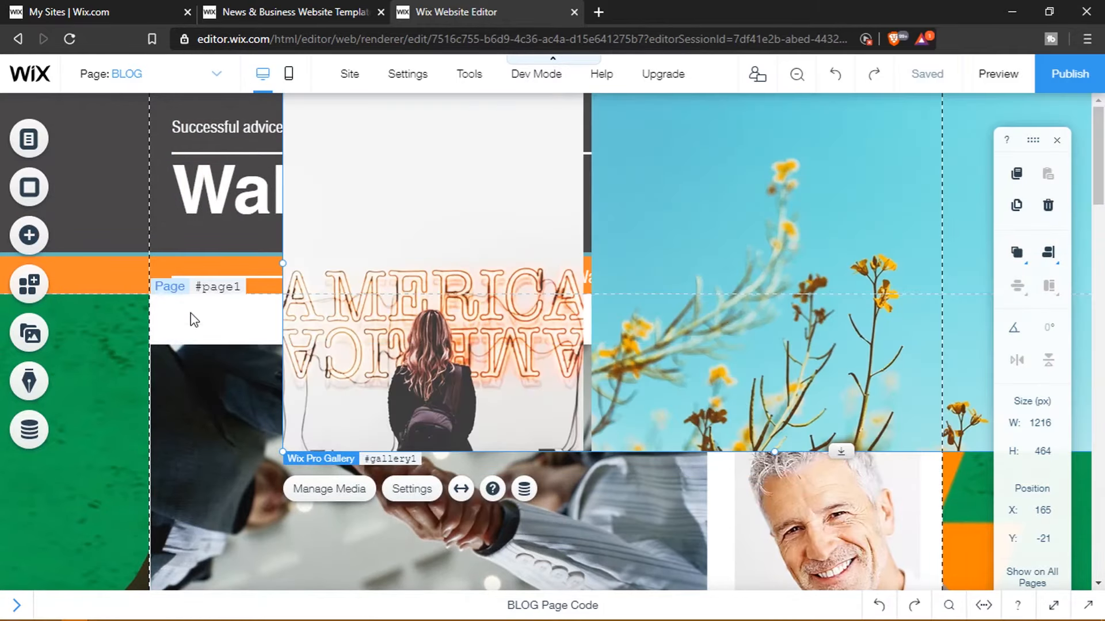
left_click(193, 314)
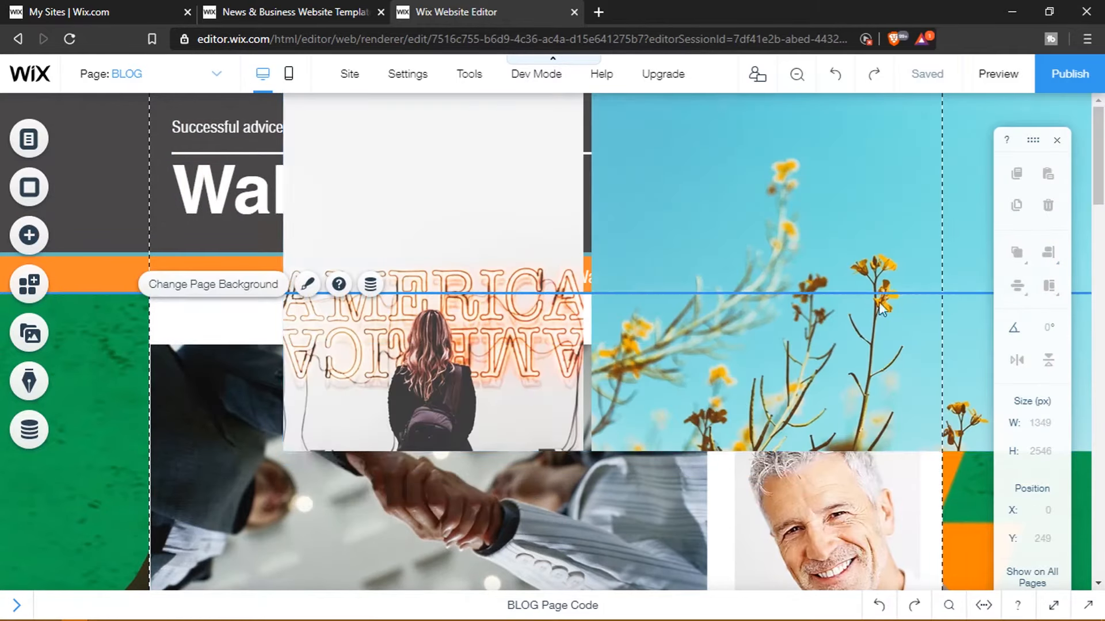
left_click(742, 219)
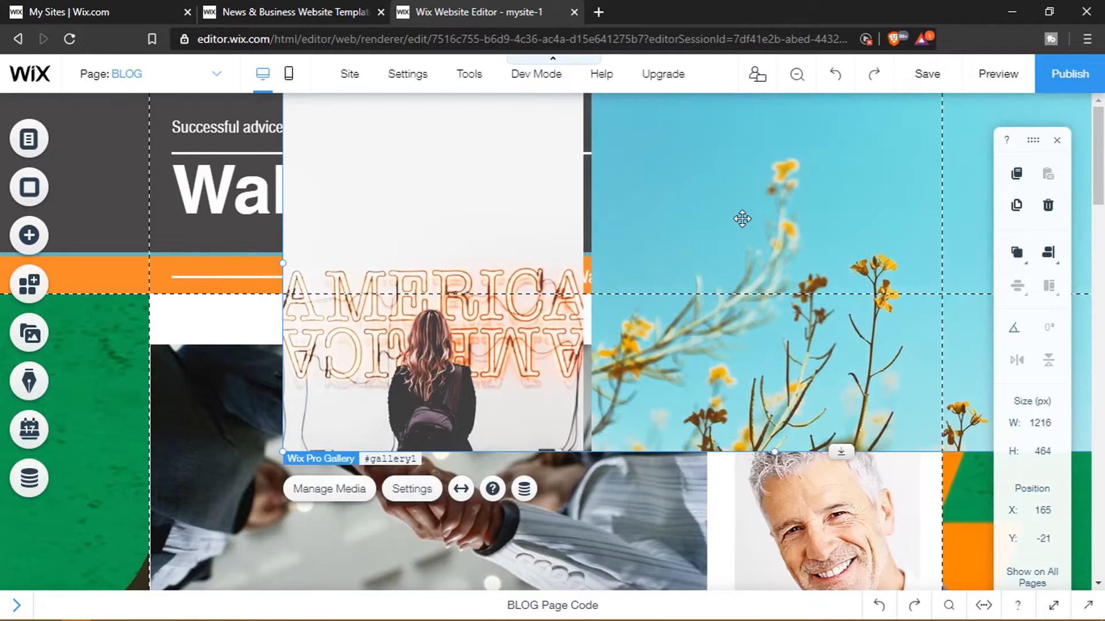
key("Delete")
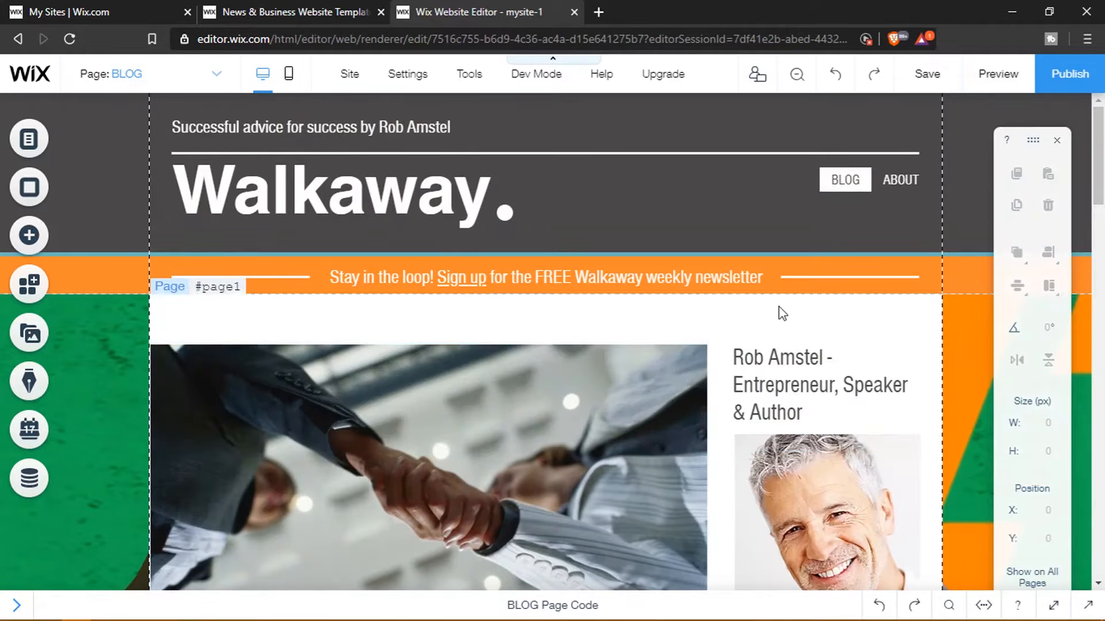
Step: Select the BLOG page's post feed and open the layout options in its settings
left_click(812, 318)
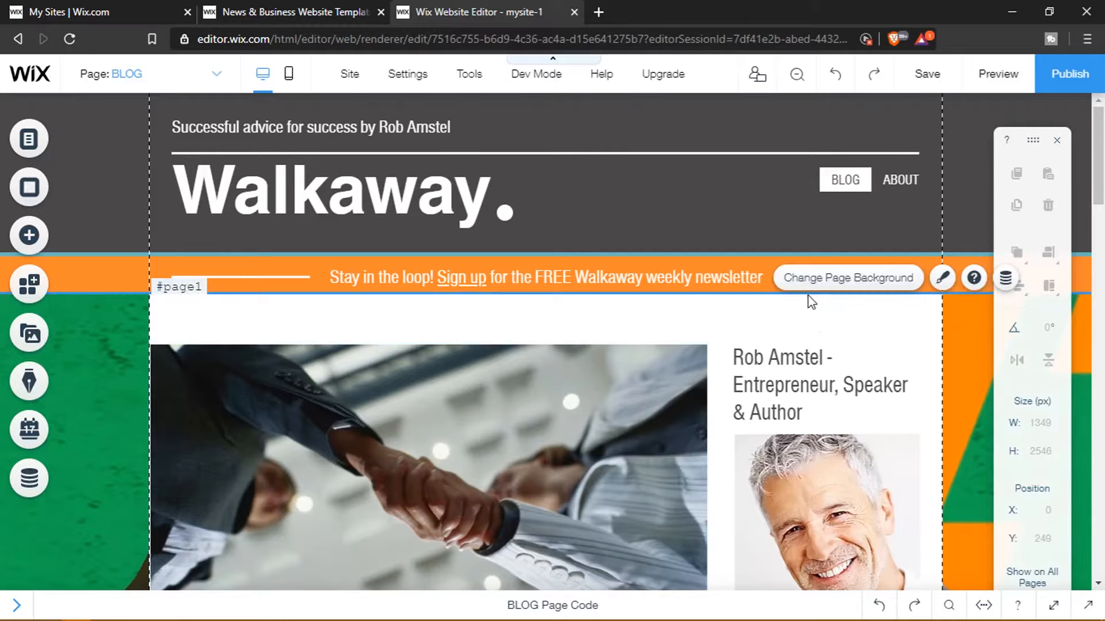
left_click(560, 296)
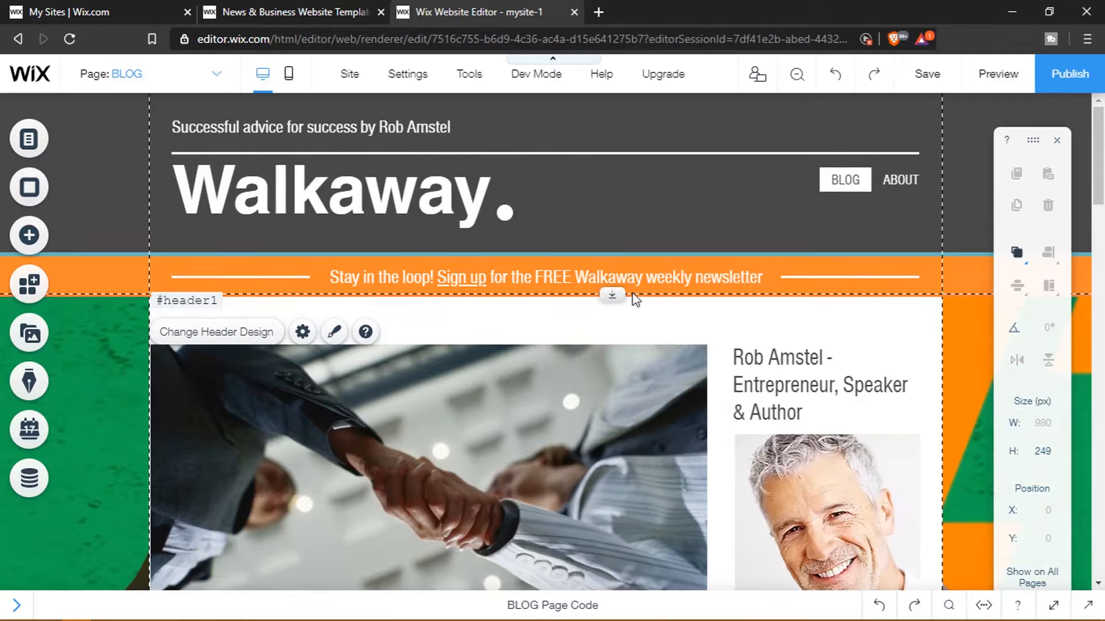
scroll(634, 298, "down", 10)
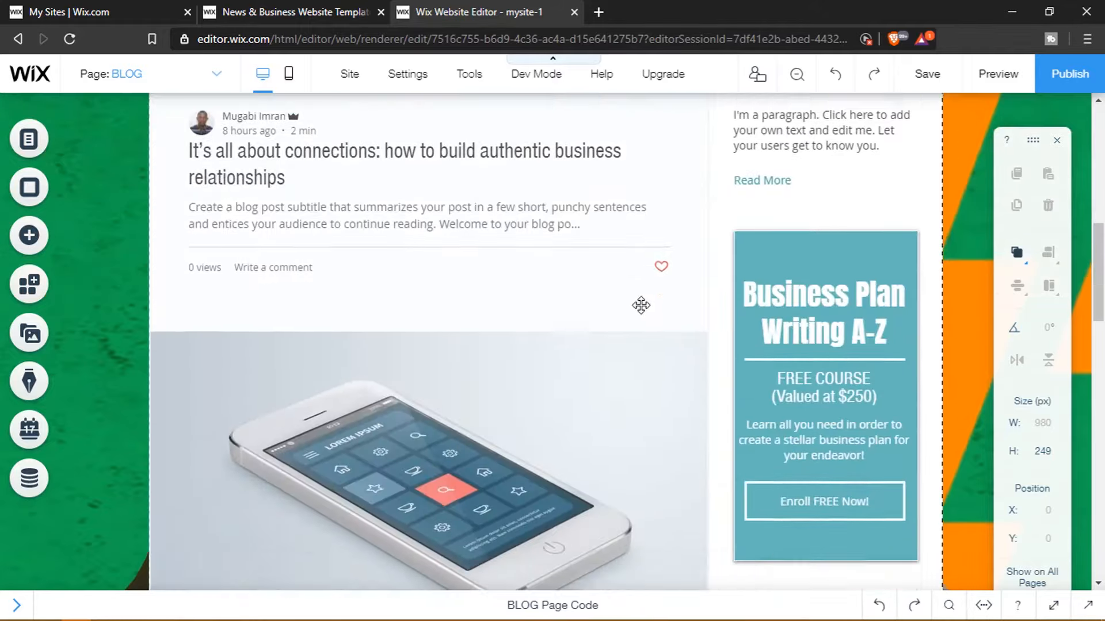
scroll(640, 305, "down", 5)
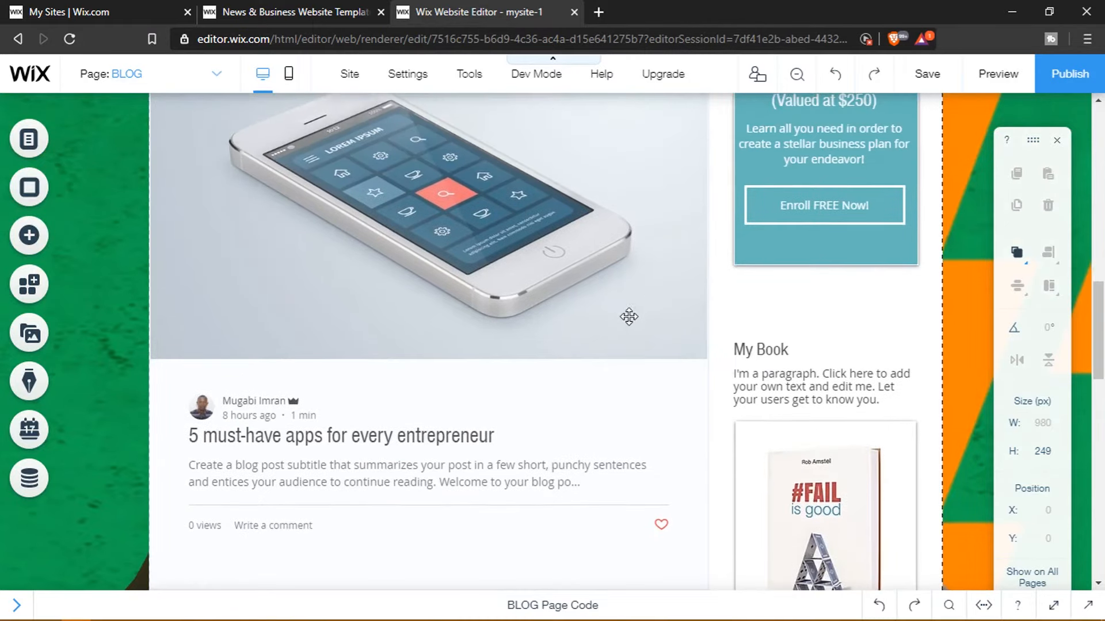
left_click(555, 357)
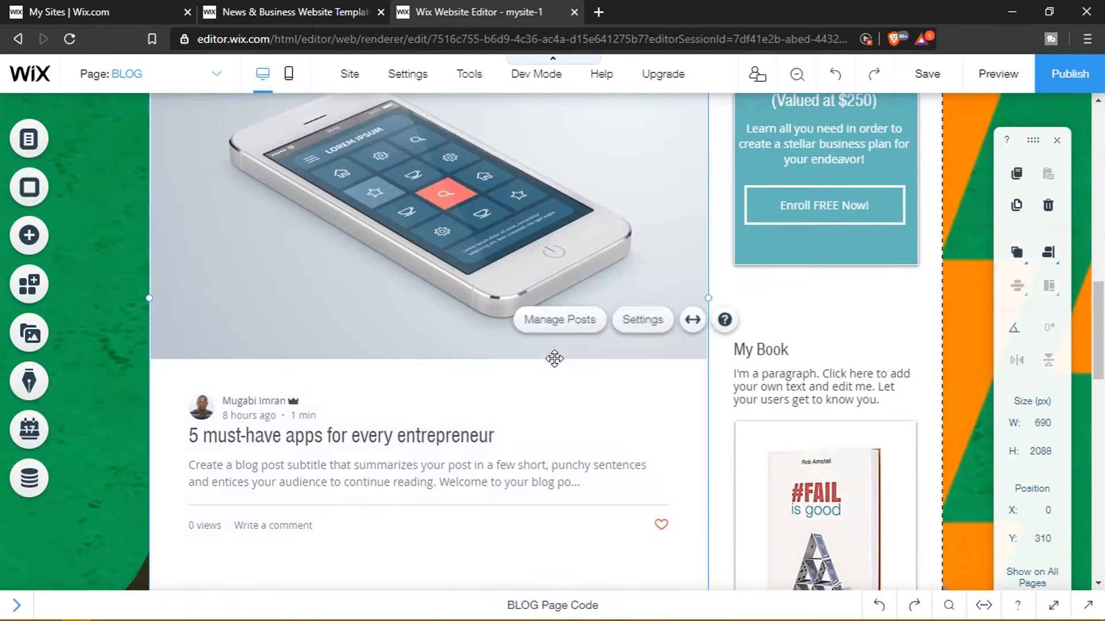
left_click(632, 323)
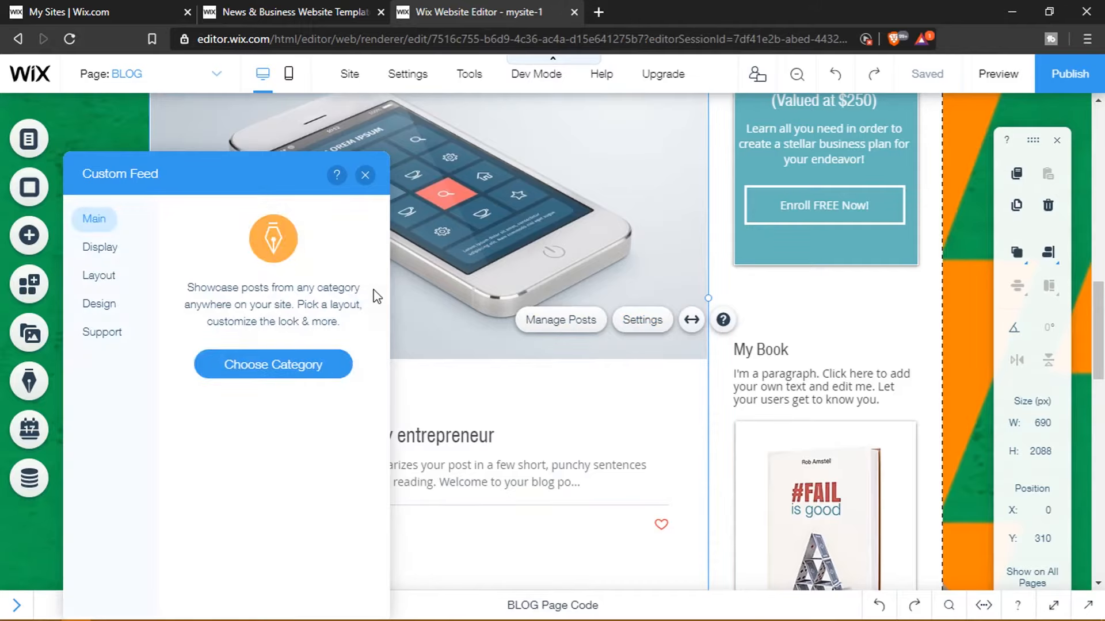
left_click(101, 247)
left_click(103, 277)
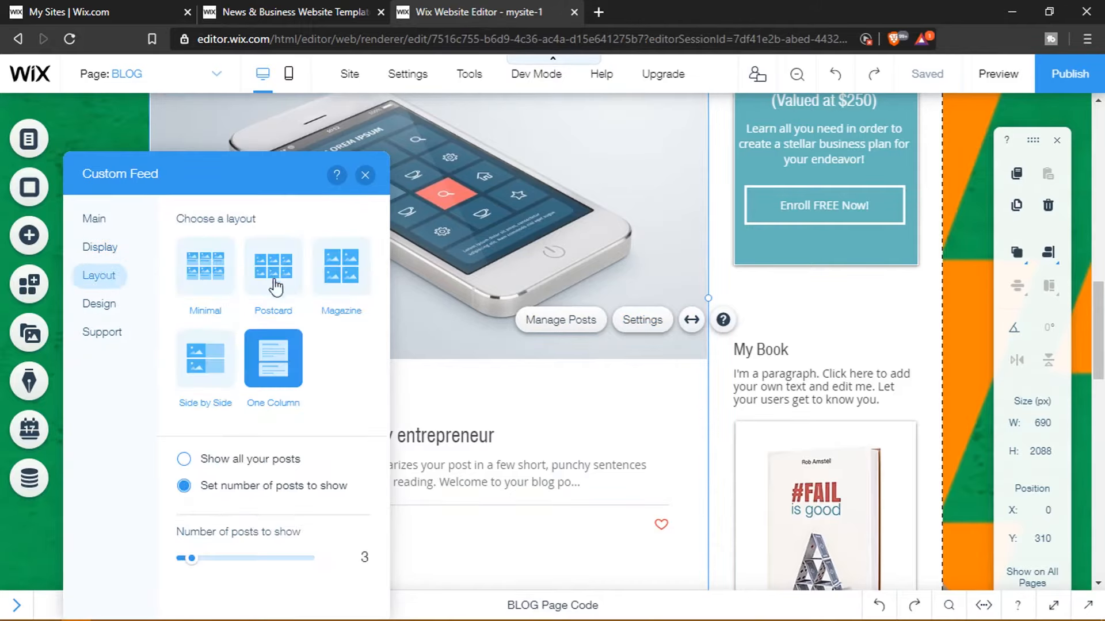
Step: Compare the Side by Side, One Column and Minimal layouts for the post feed and apply the Postcard layout
left_click(219, 372)
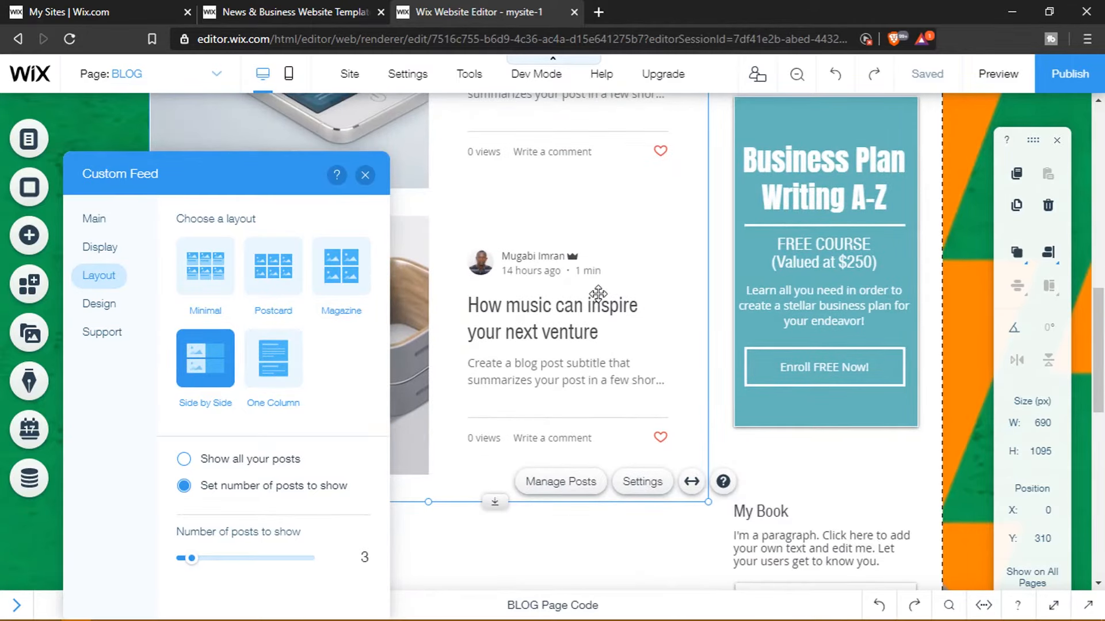
left_click(271, 357)
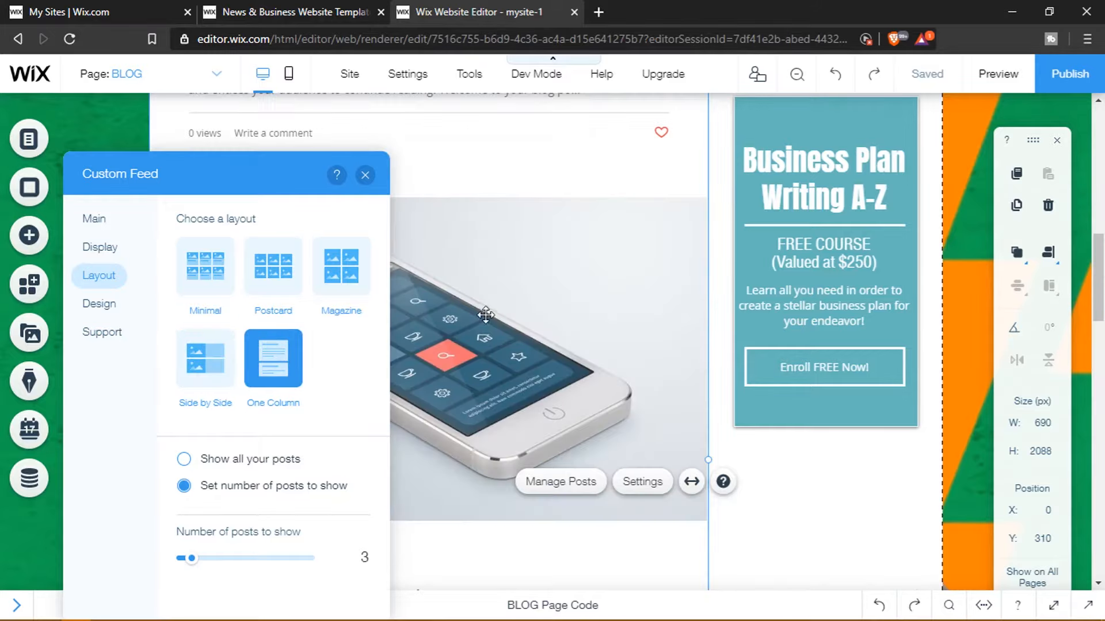
left_click(215, 283)
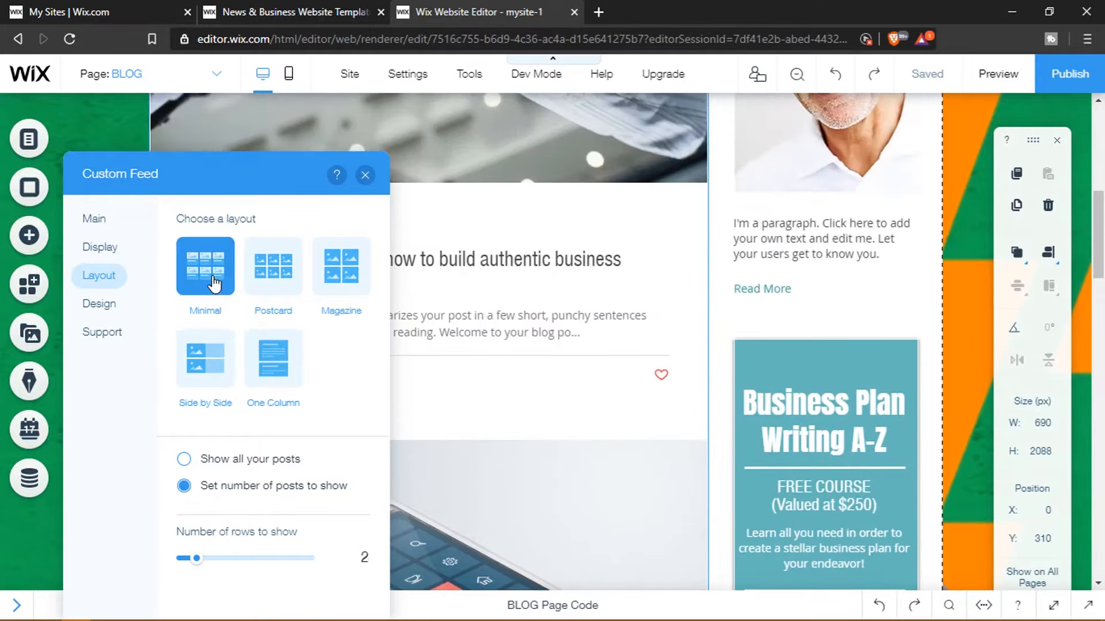
scroll(541, 275, "down", 4)
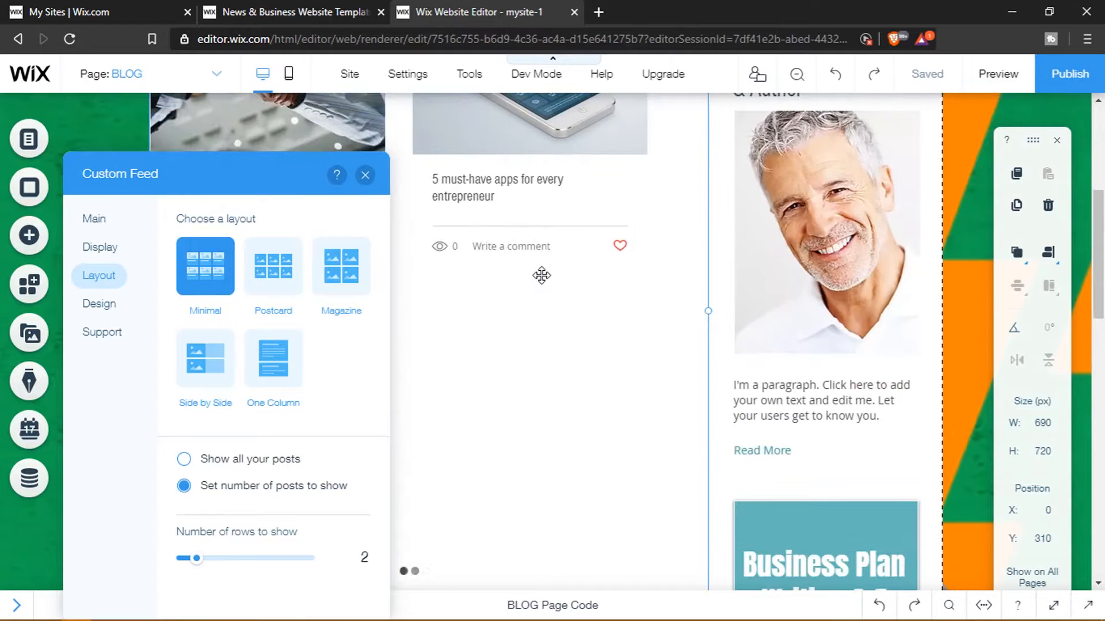
scroll(541, 275, "up", 5)
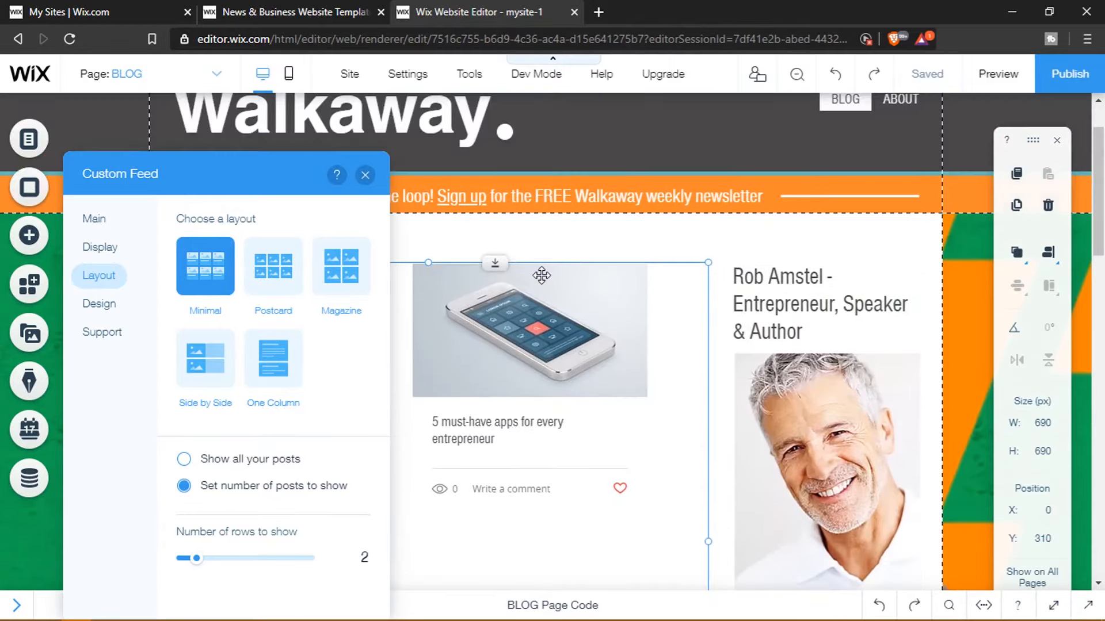
scroll(542, 275, "down", 4)
scroll(540, 274, "up", 1)
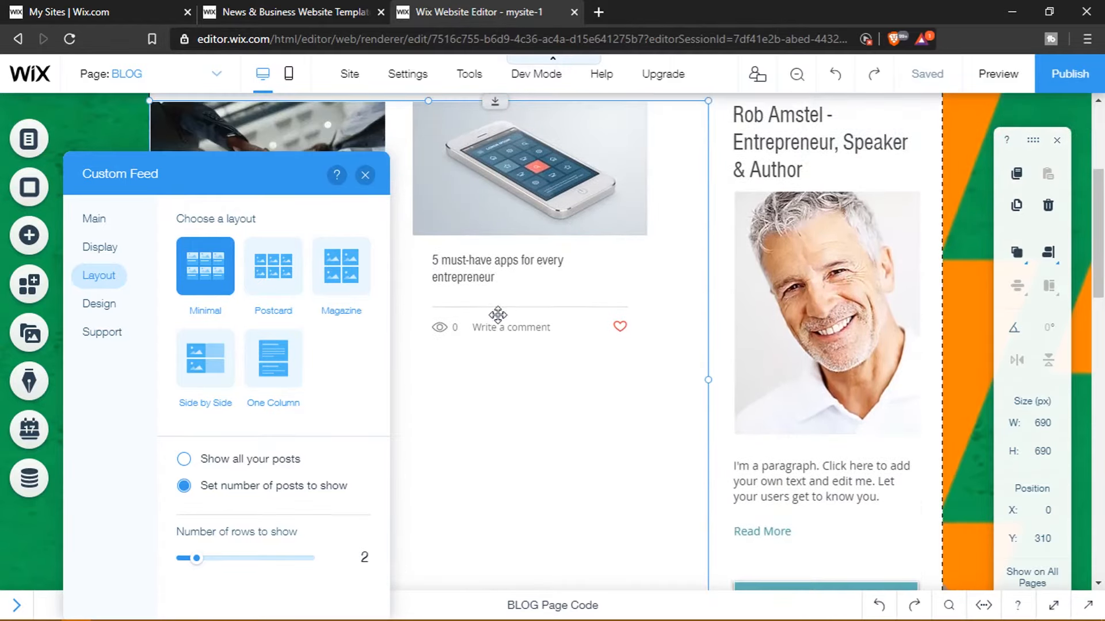
left_click(279, 285)
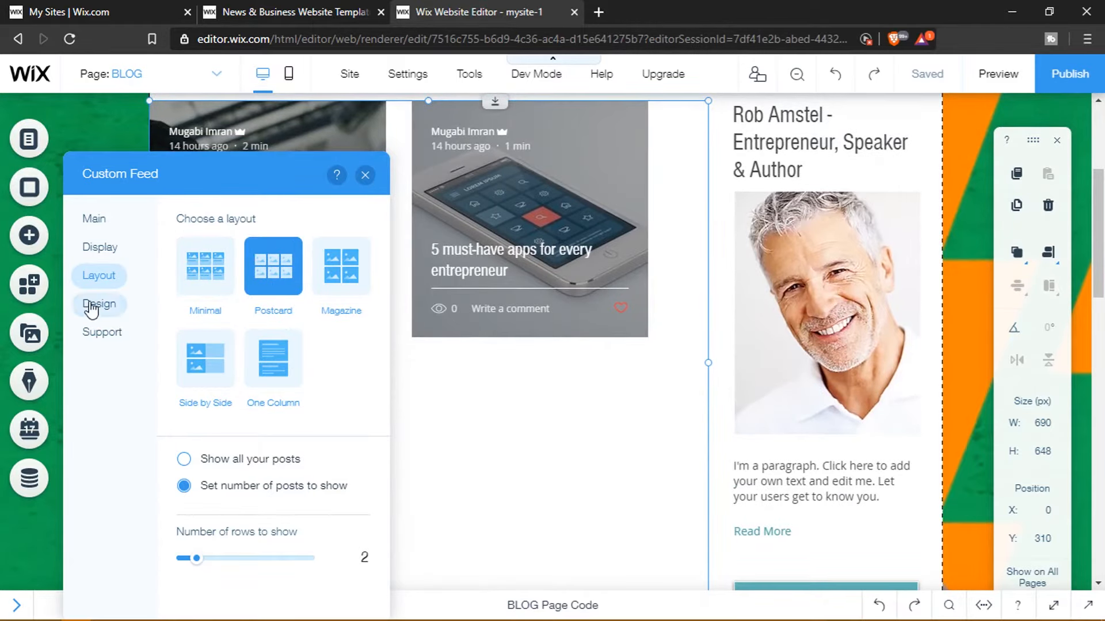
Step: Try dark blue #0C295A as the post feed's title color in its design options, restoring white #FFFFFF
left_click(91, 305)
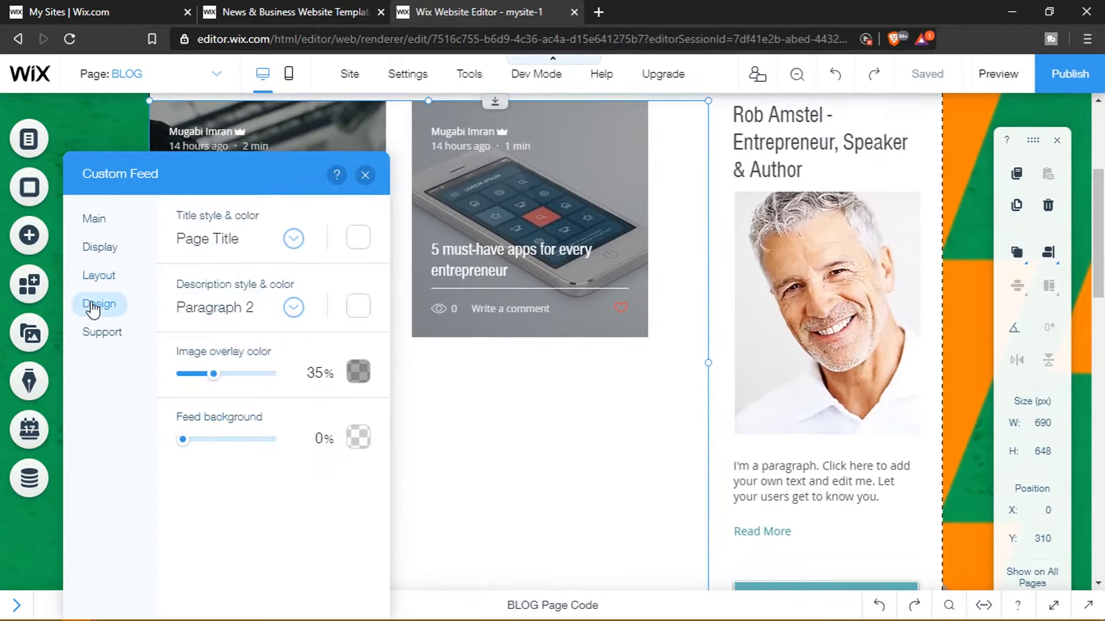
scroll(517, 293, "up", 3)
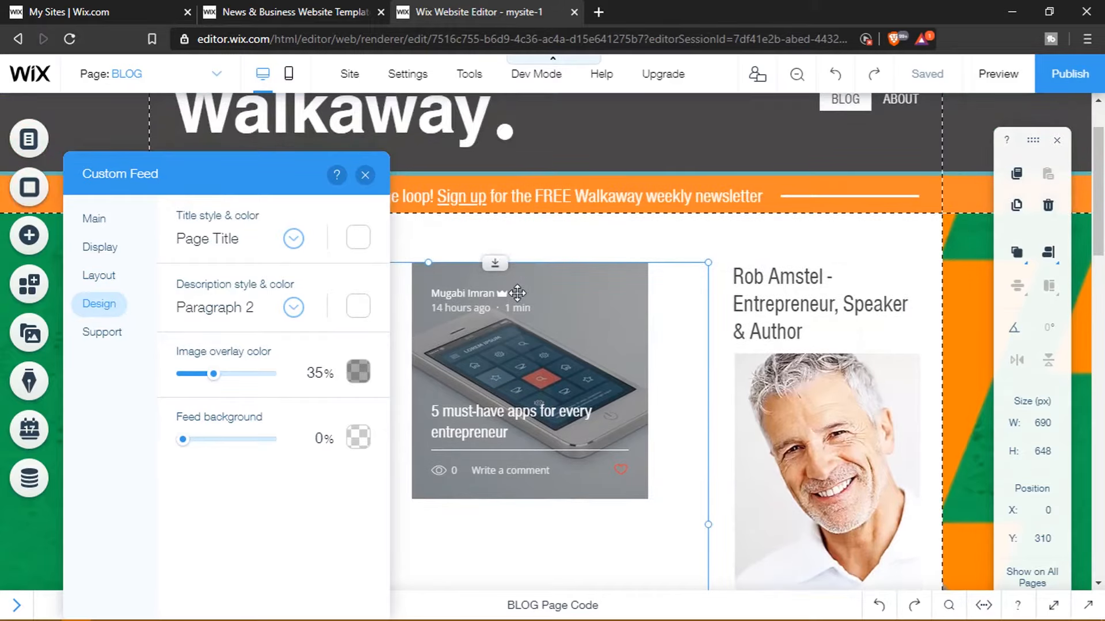
left_click(358, 237)
left_click(541, 394)
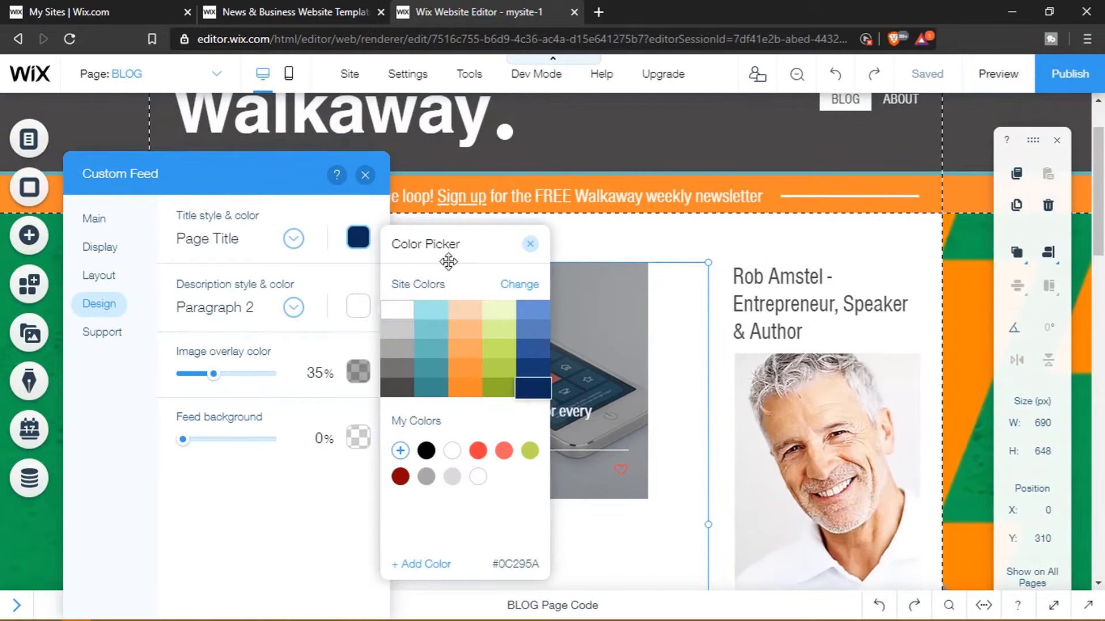
left_click(530, 244)
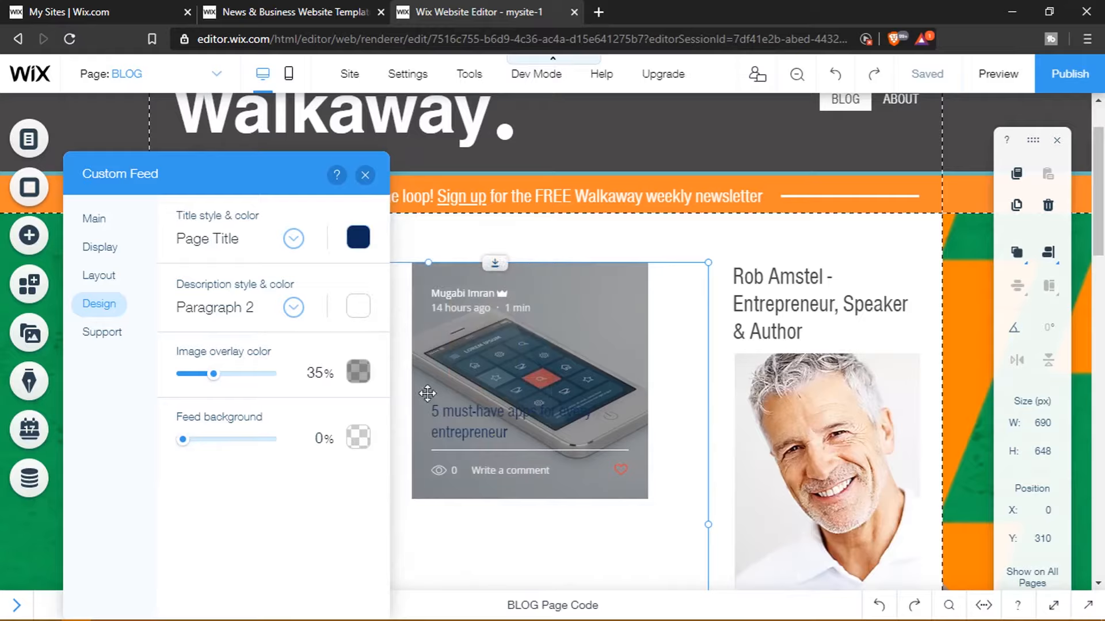
left_click(358, 237)
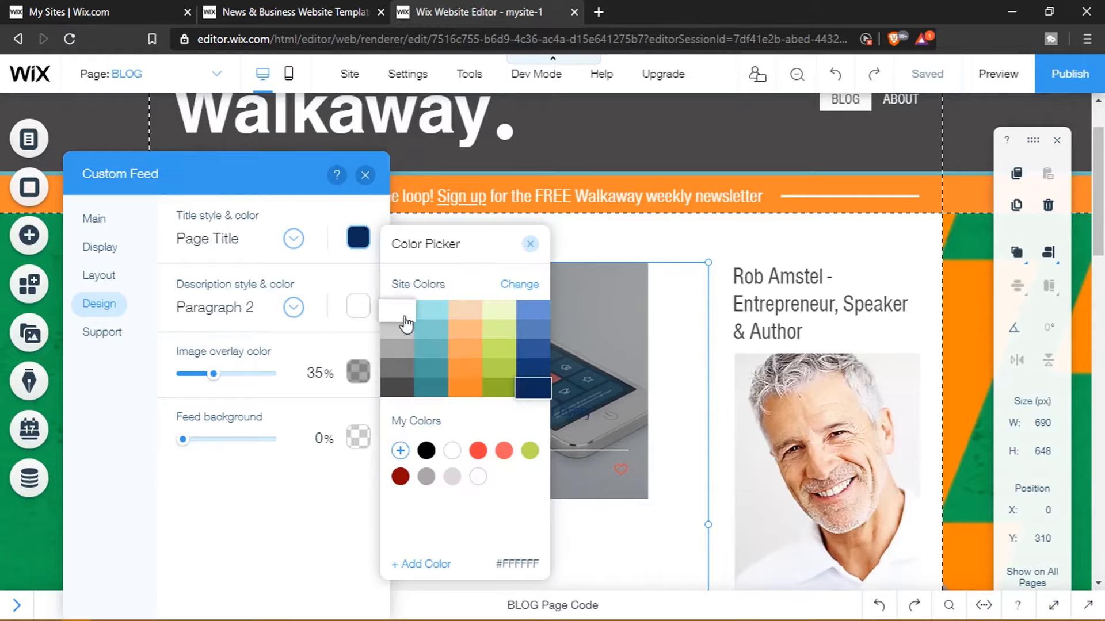
left_click(407, 320)
left_click(298, 471)
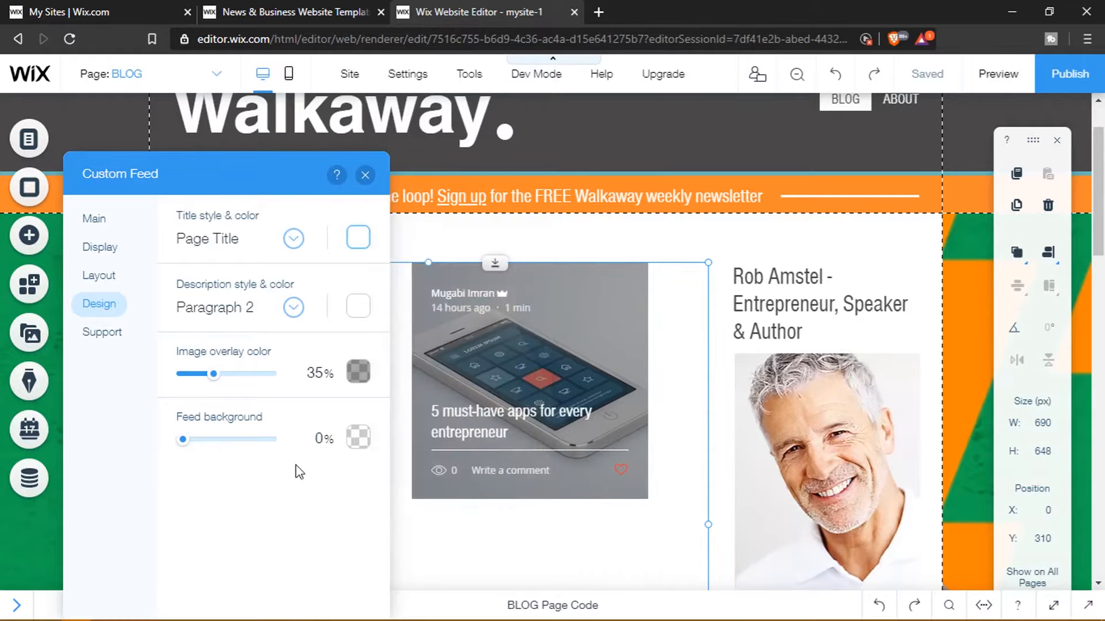
Step: Try blue #30589A as the post feed's description color, restoring white and closing the color picker
left_click(358, 306)
left_click(532, 389)
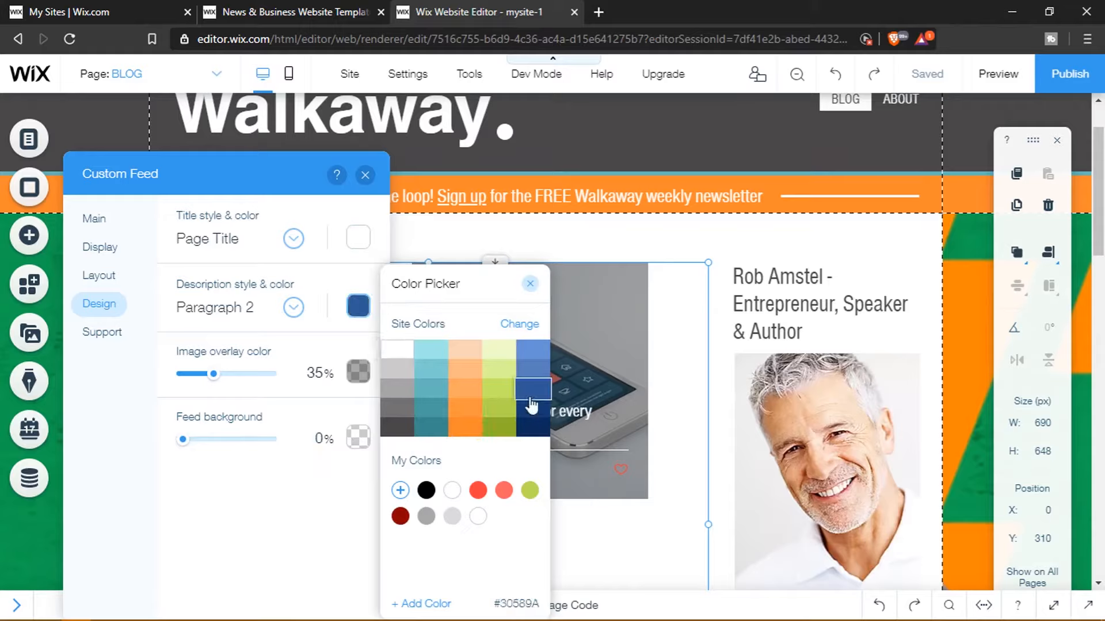
left_click(530, 284)
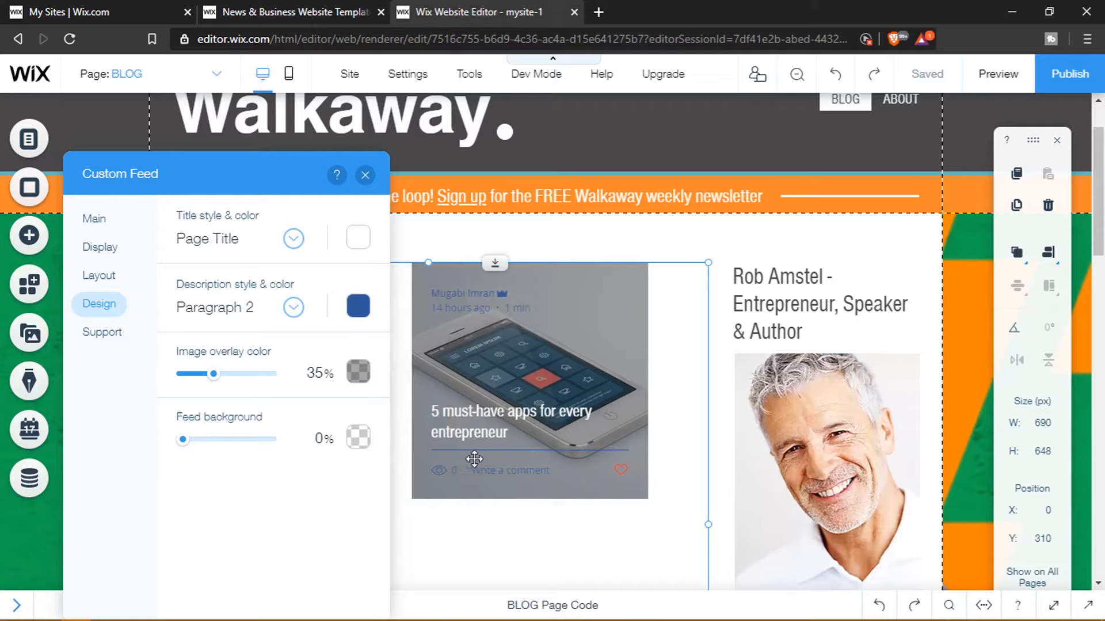
left_click(363, 310)
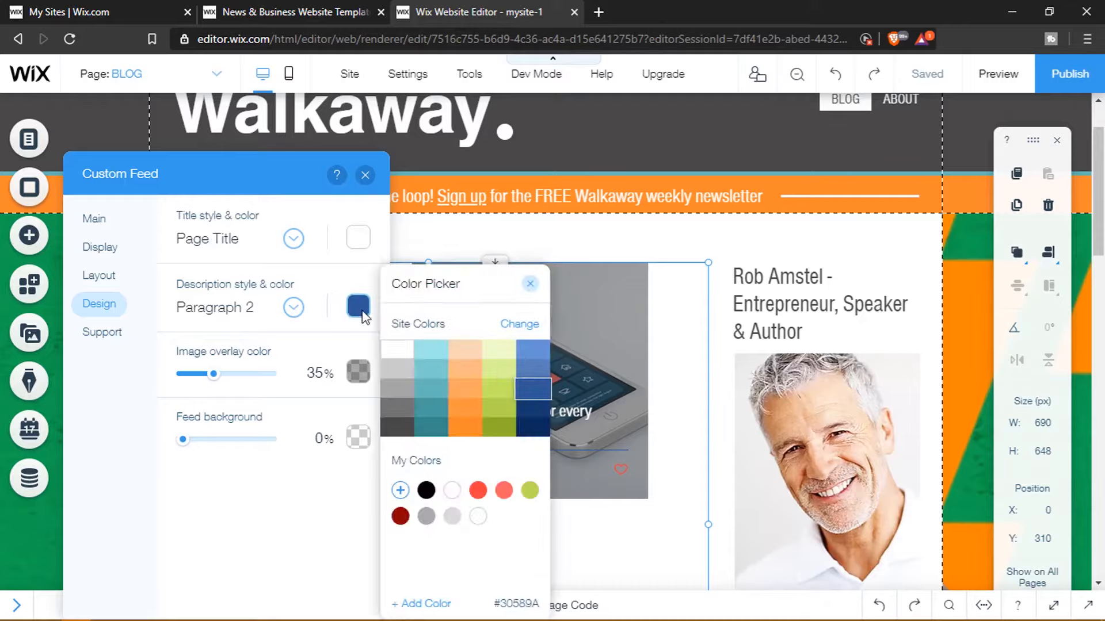
left_click(397, 351)
left_click(530, 284)
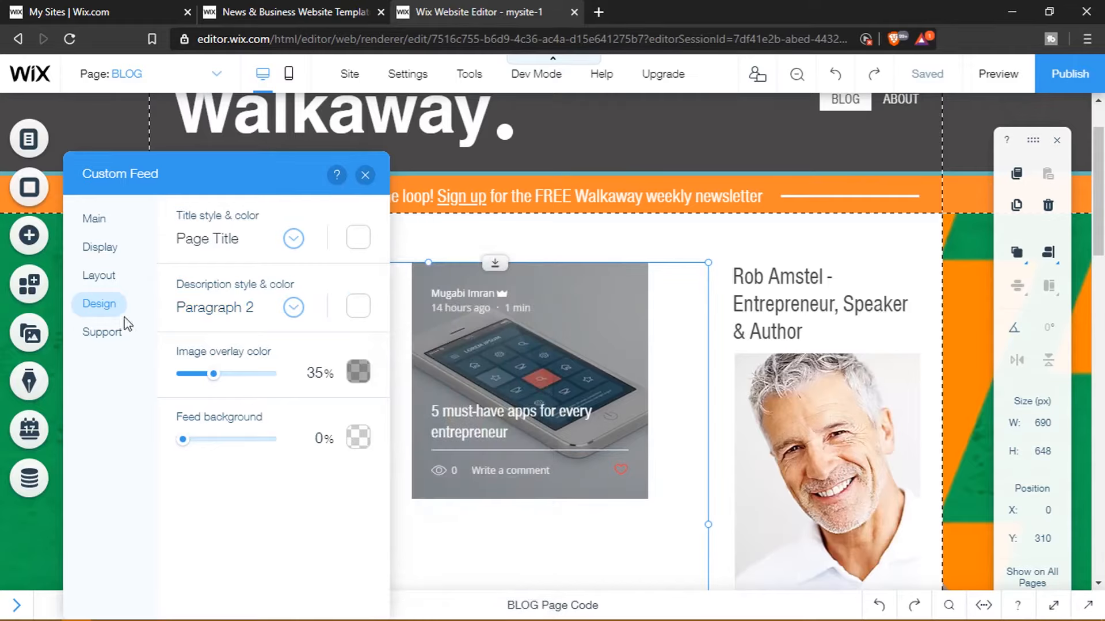
Step: View the post feed's support options, close its settings and look over the posts in the Postcard layout
left_click(100, 337)
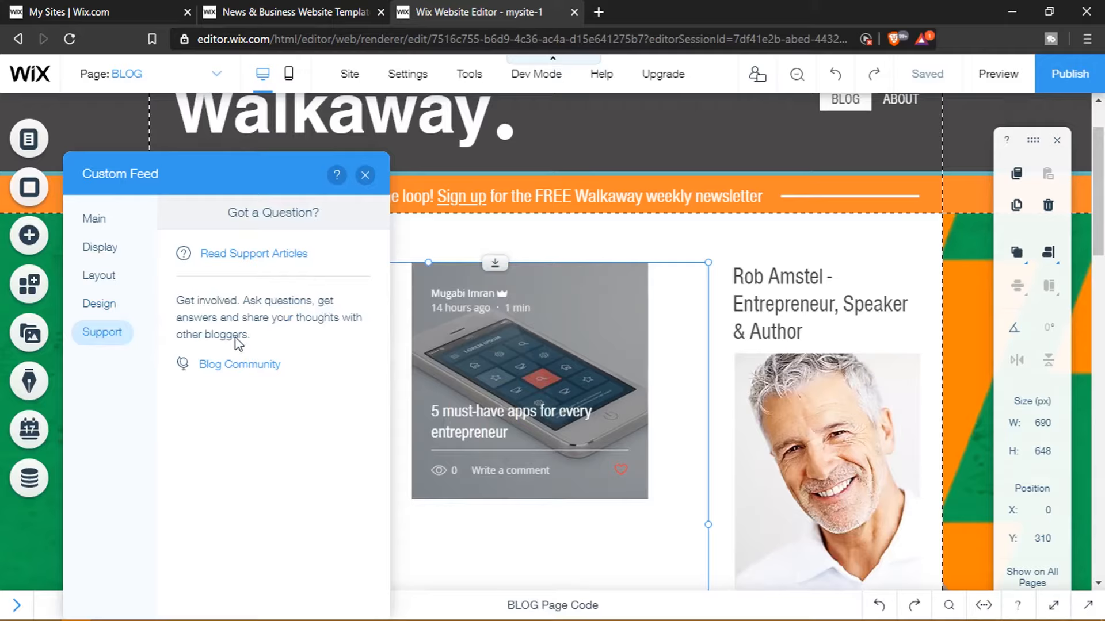
left_click(365, 175)
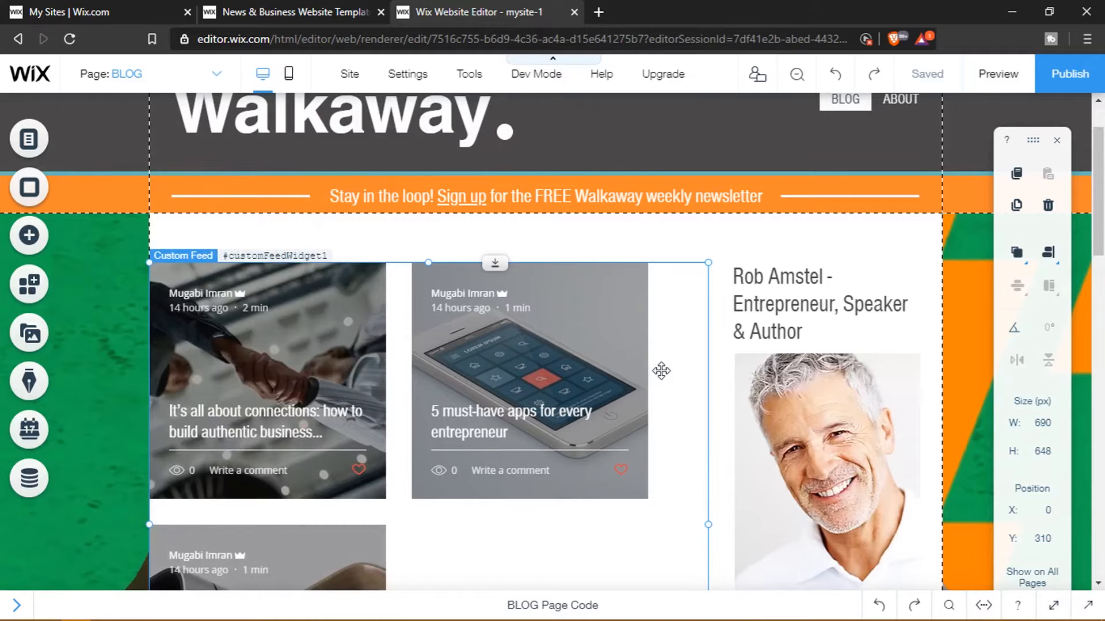
scroll(661, 371, "down", 3)
scroll(661, 370, "down", 3)
scroll(656, 363, "up", 3)
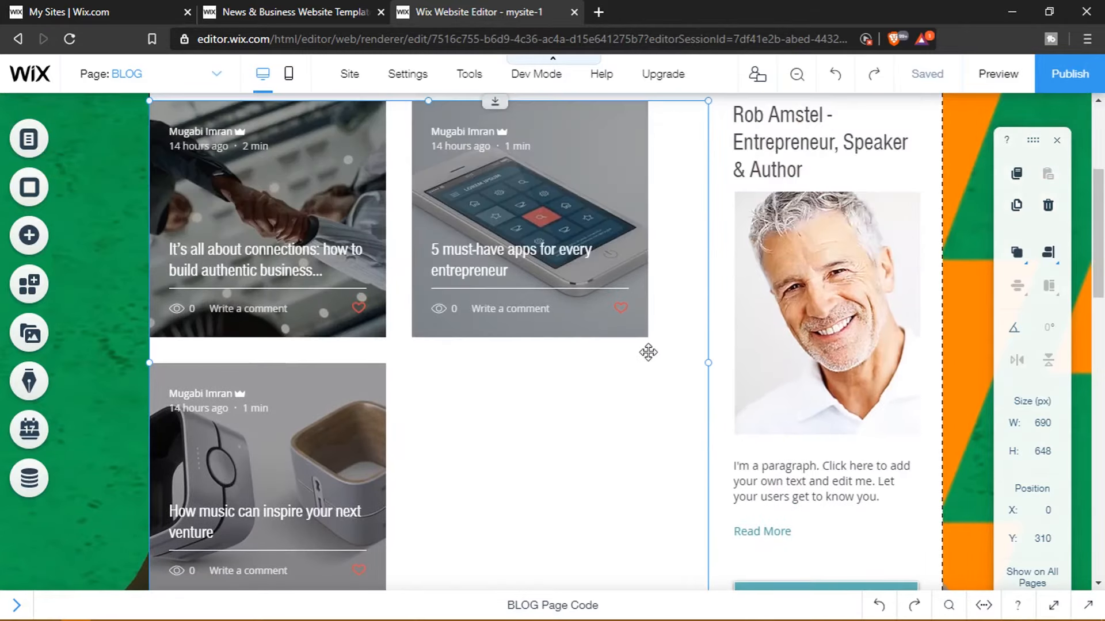
scroll(648, 353, "up", 5)
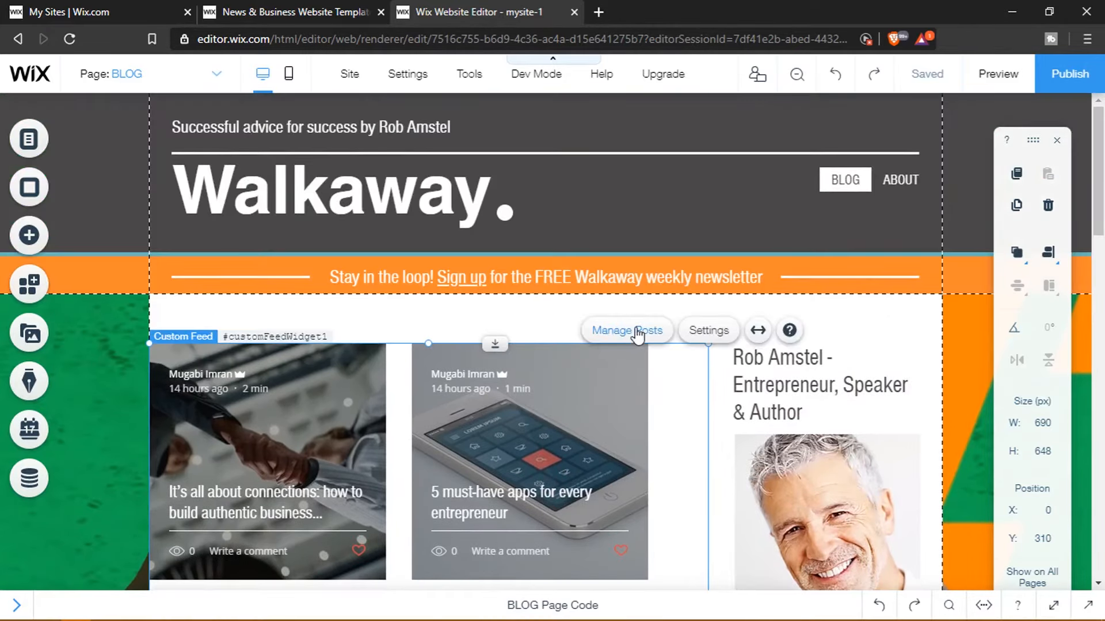
Step: Open the feed's post manager and view the blank new-post editor, returning to the published posts list
left_click(638, 333)
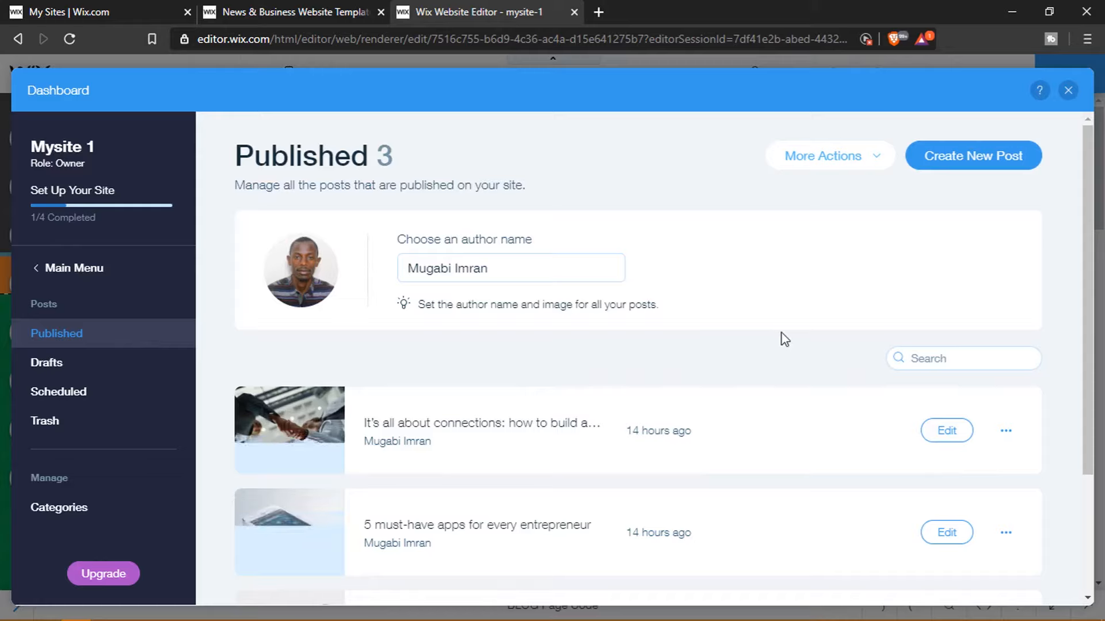
left_click(978, 156)
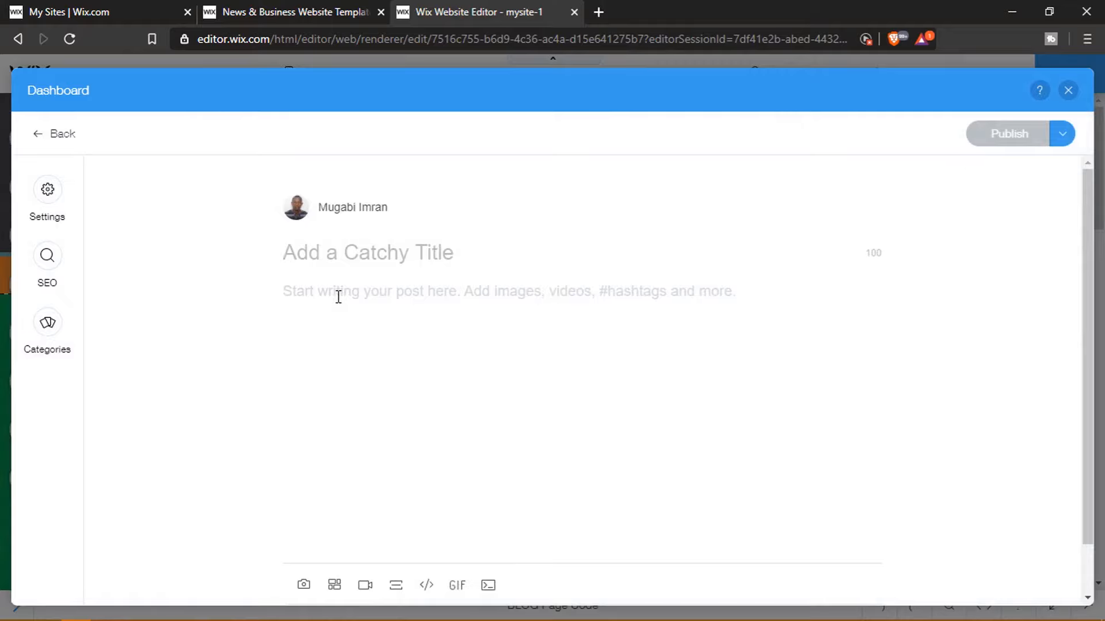
left_click(40, 137)
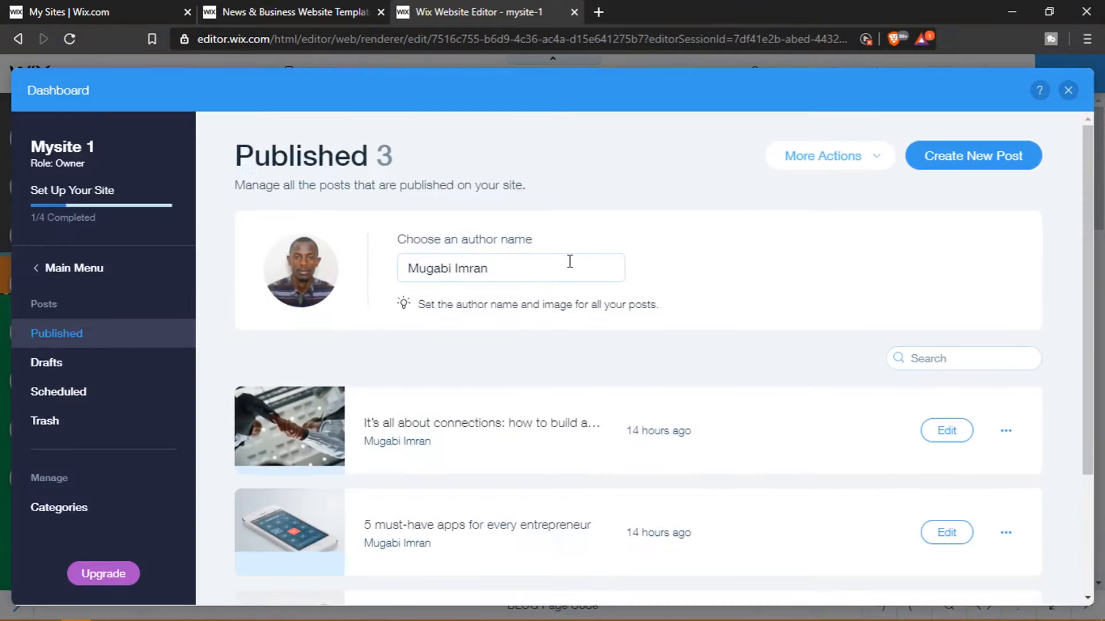
Step: Duplicate the published post "It's all about connections: how to build authentic business relationships"
left_click(1006, 432)
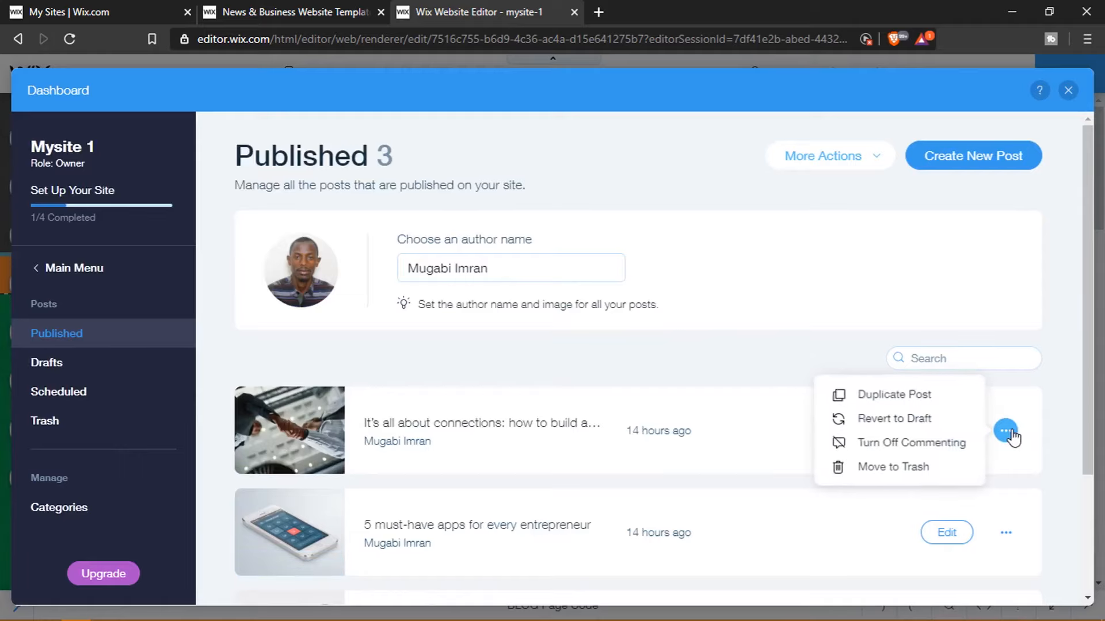
left_click(891, 395)
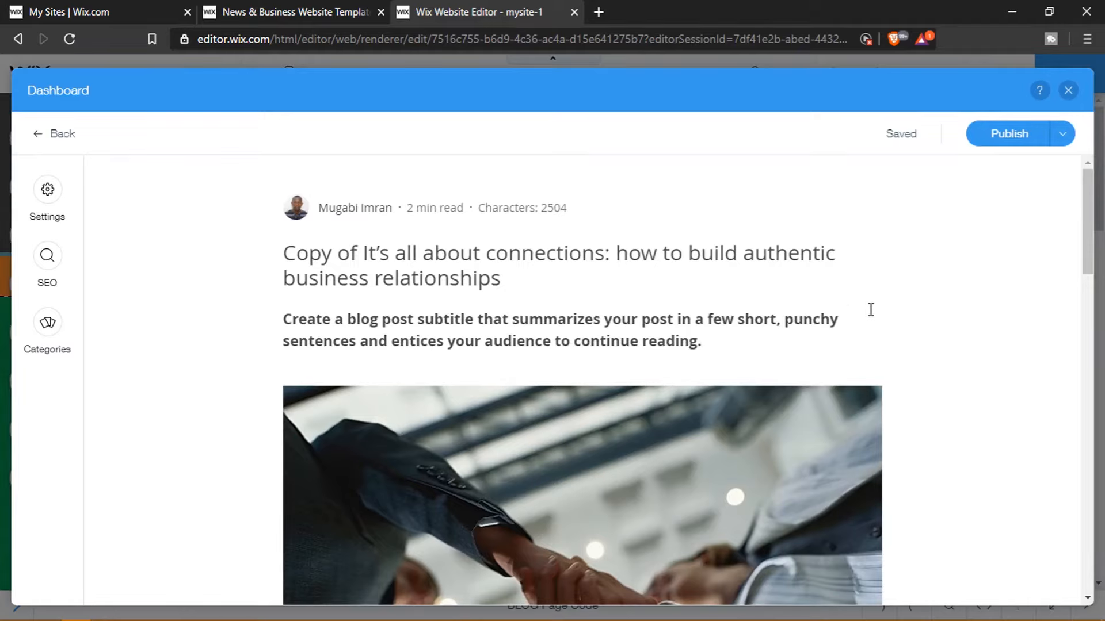
Step: Look through the duplicated post's image, paragraphs, quotes and closing section in the post editor
scroll(871, 310, "down", 12)
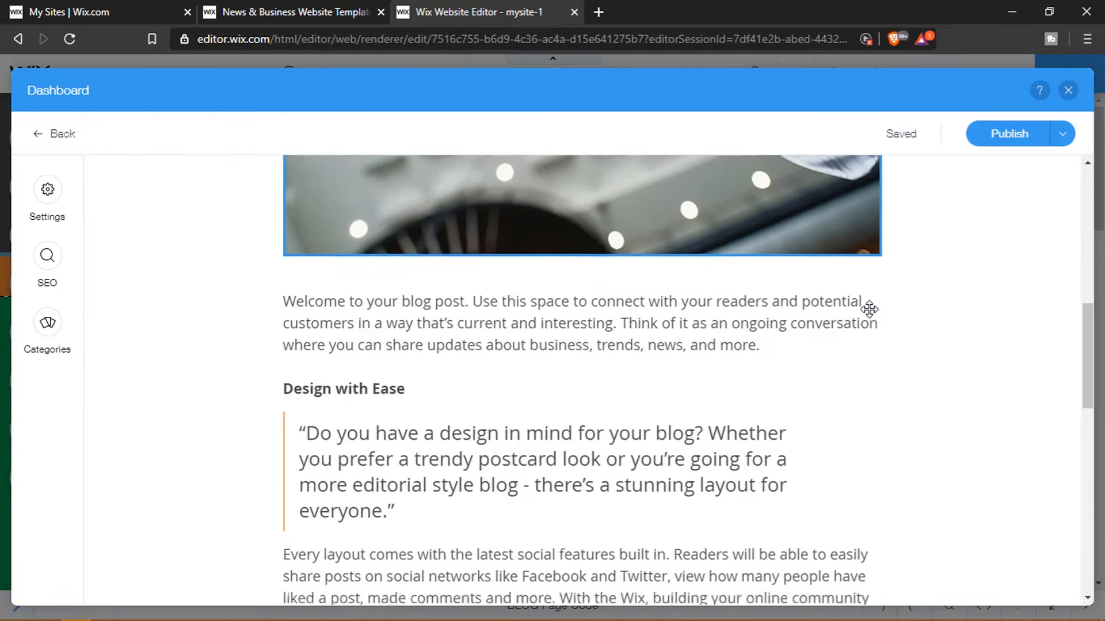
scroll(871, 309, "down", 10)
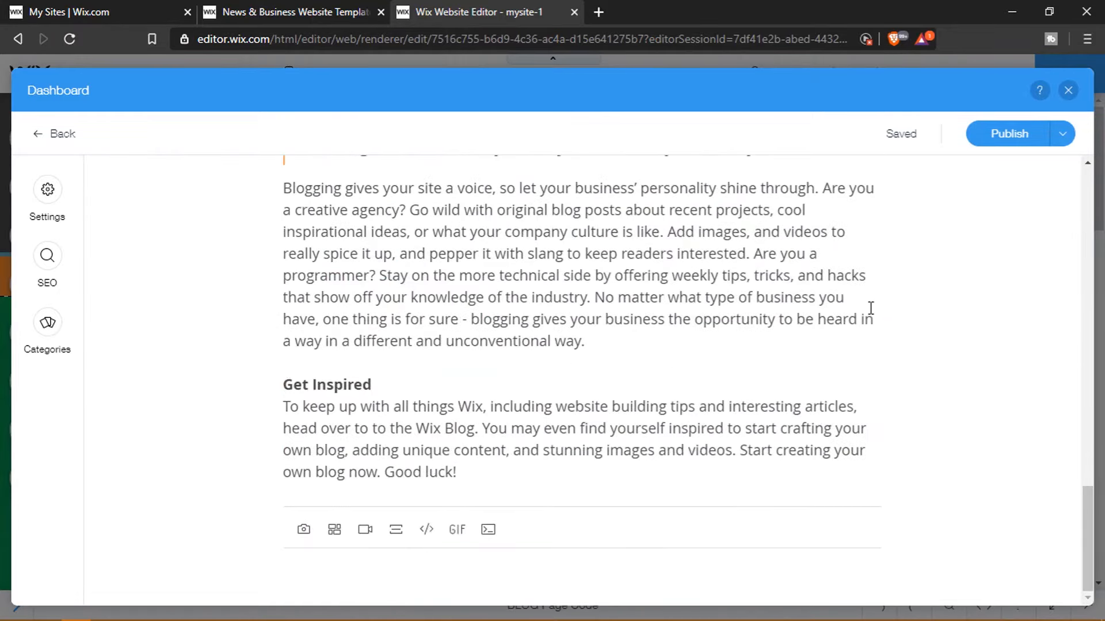
scroll(871, 309, "up", 18)
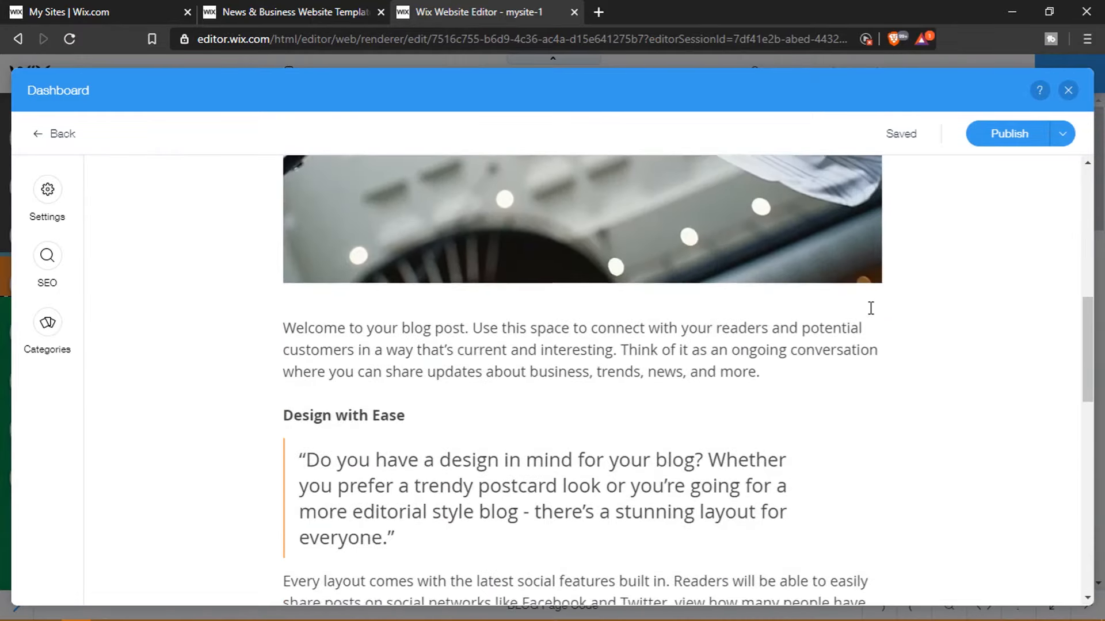
scroll(733, 342, "up", 3)
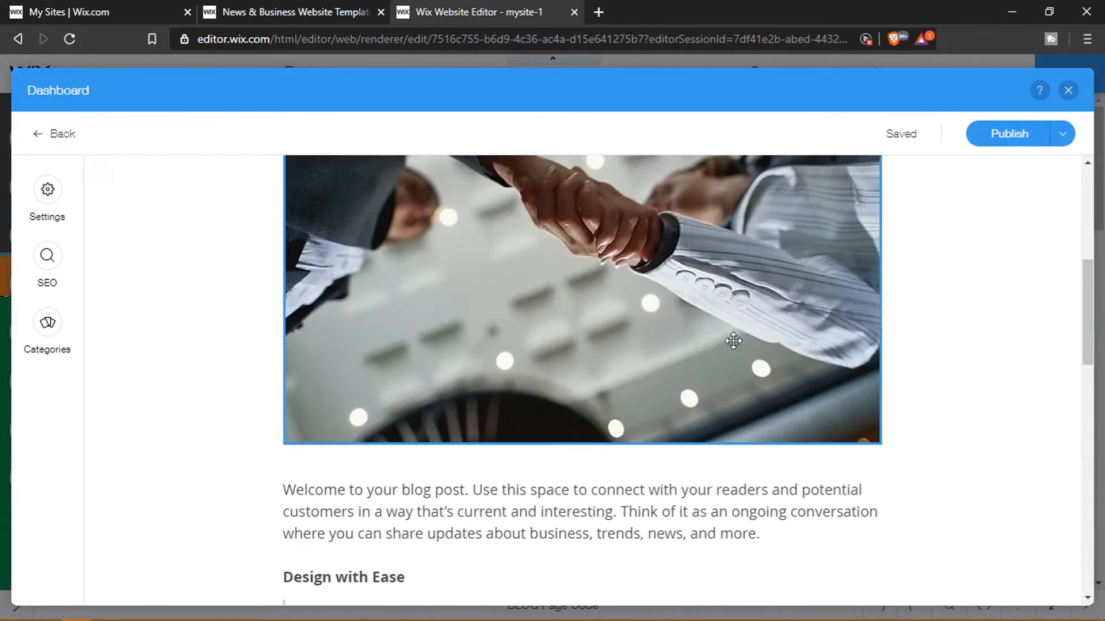
scroll(733, 342, "down", 4)
left_click_drag(764, 290, 282, 244)
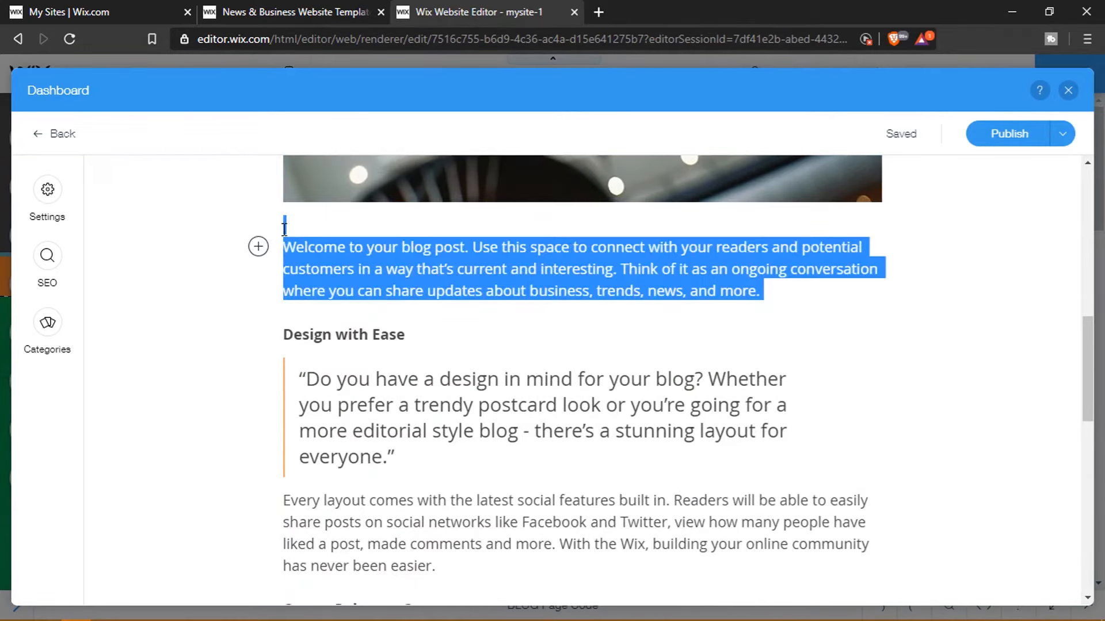
left_click(462, 268)
scroll(891, 408, "down", 2)
scroll(891, 407, "up", 3)
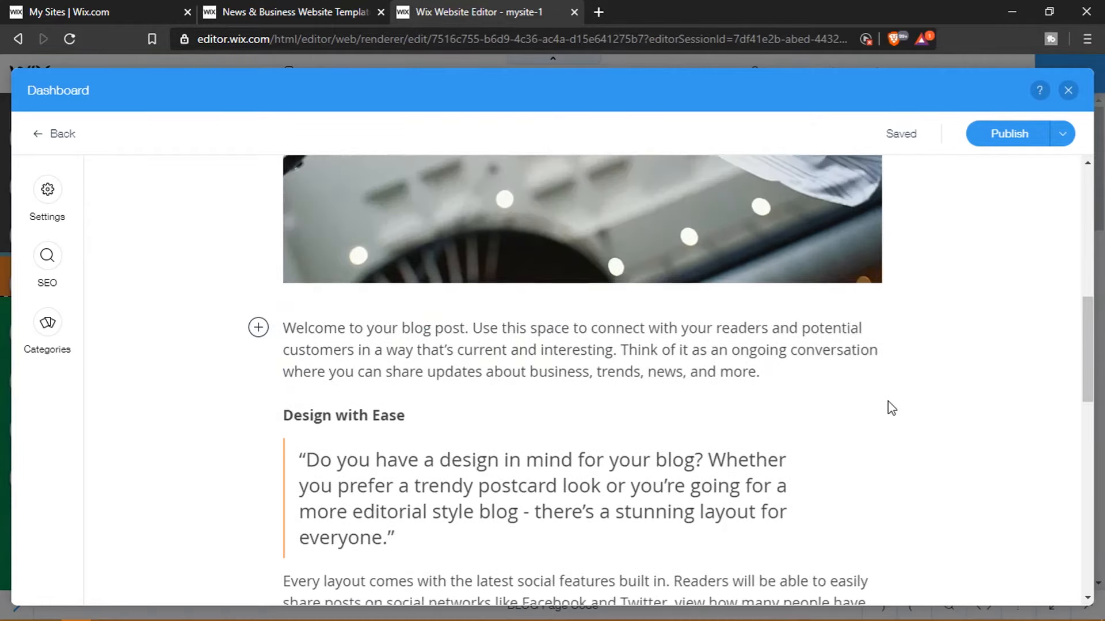
scroll(891, 407, "up", 5)
Step: Select the post's handshake image, open the image chooser to replace it and view the Shutterstock library
left_click(646, 309)
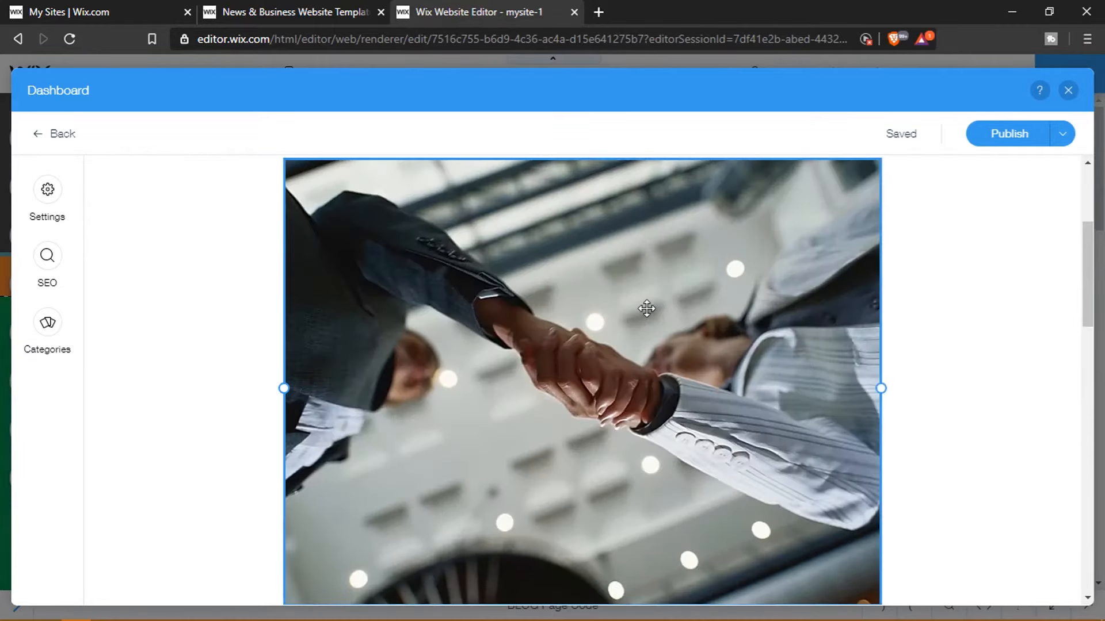
scroll(646, 309, "up", 3)
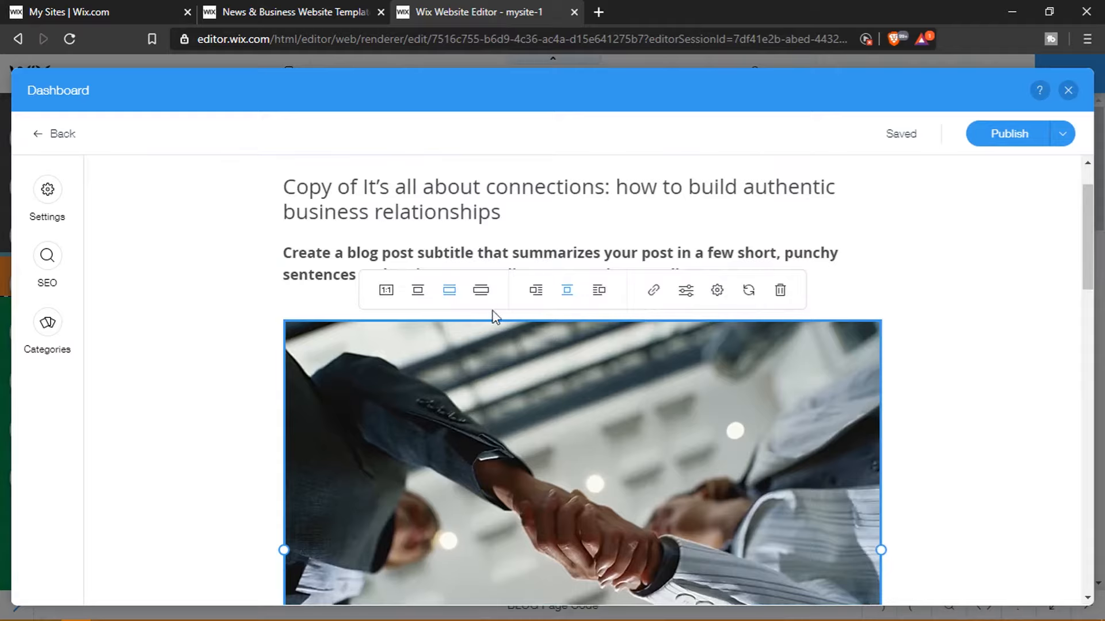
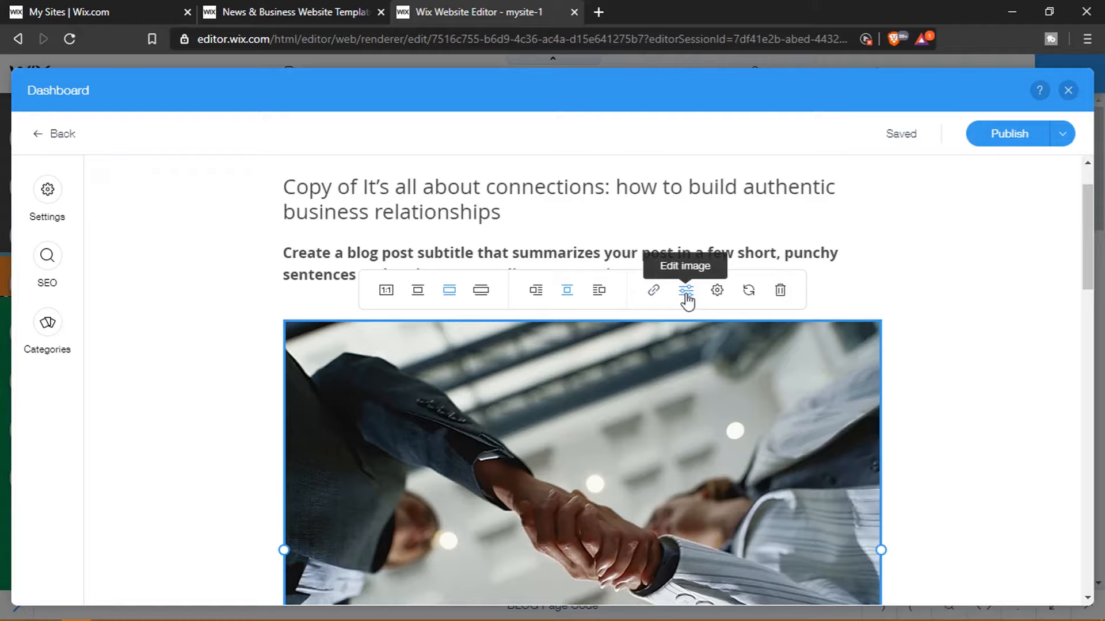
left_click(748, 292)
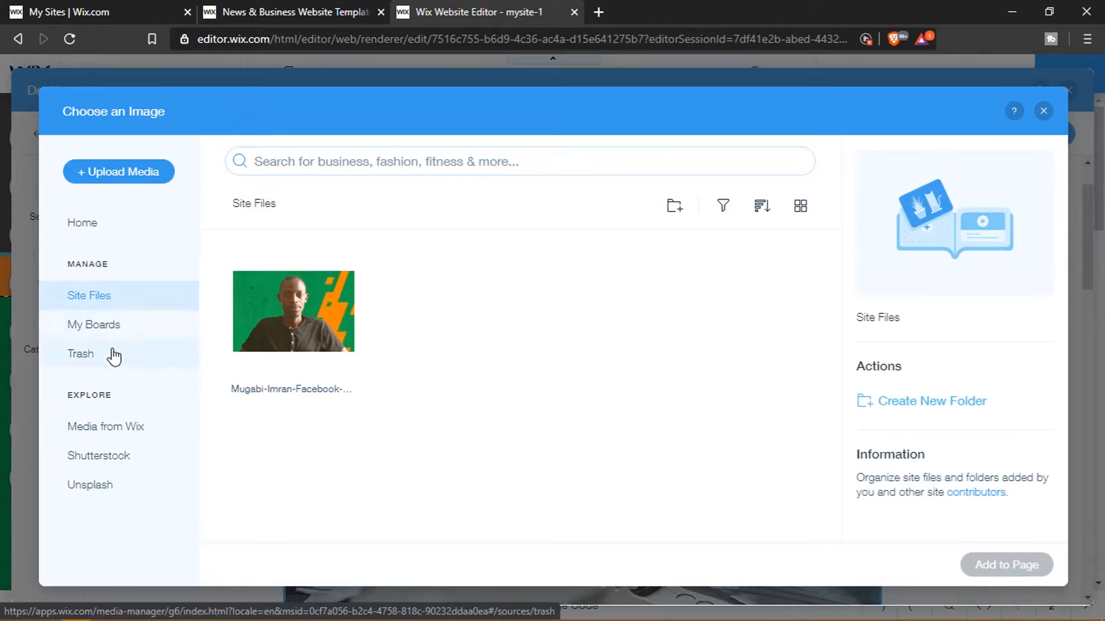
left_click(118, 466)
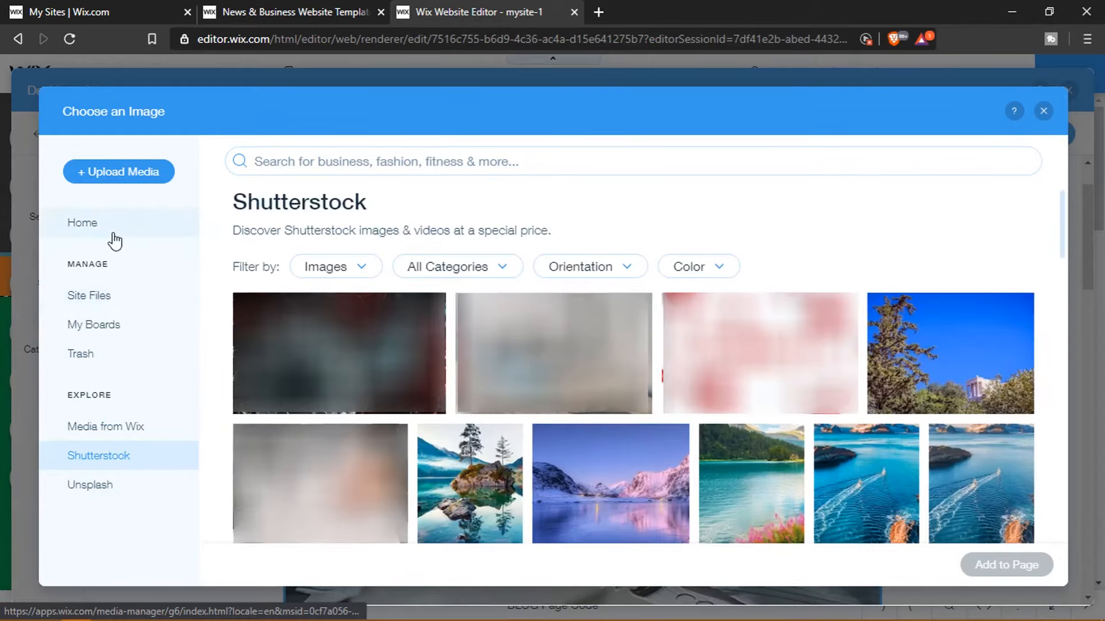
Step: Upload the square "How-to-Run-Successful-Facebook-Advertising" step-by-step guide image from the computer and add it in place of the handshake image
left_click(120, 176)
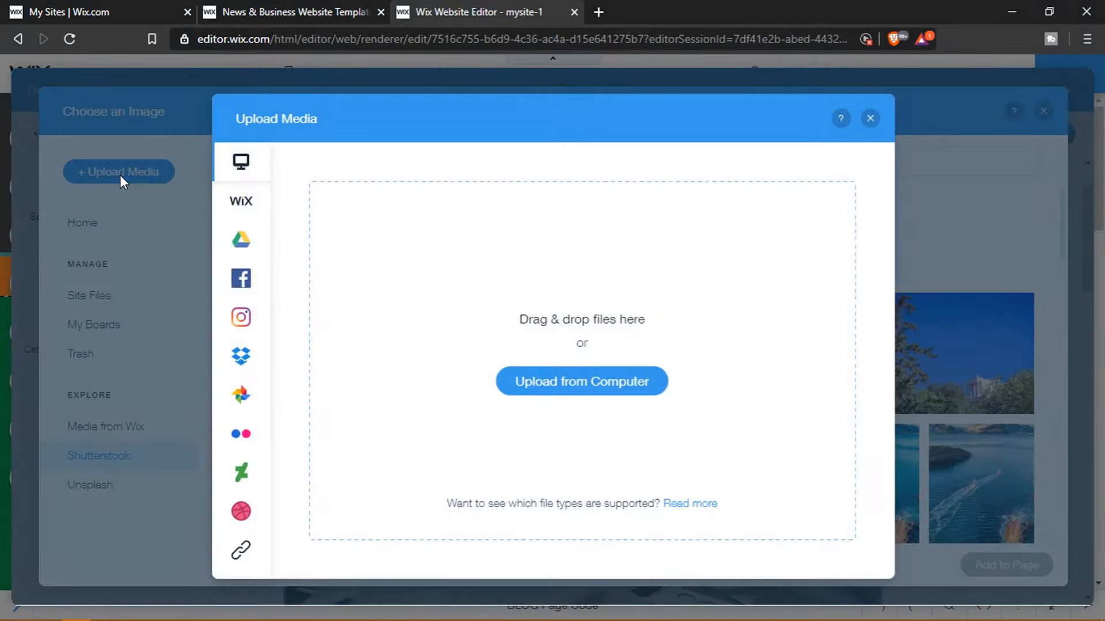
left_click(607, 390)
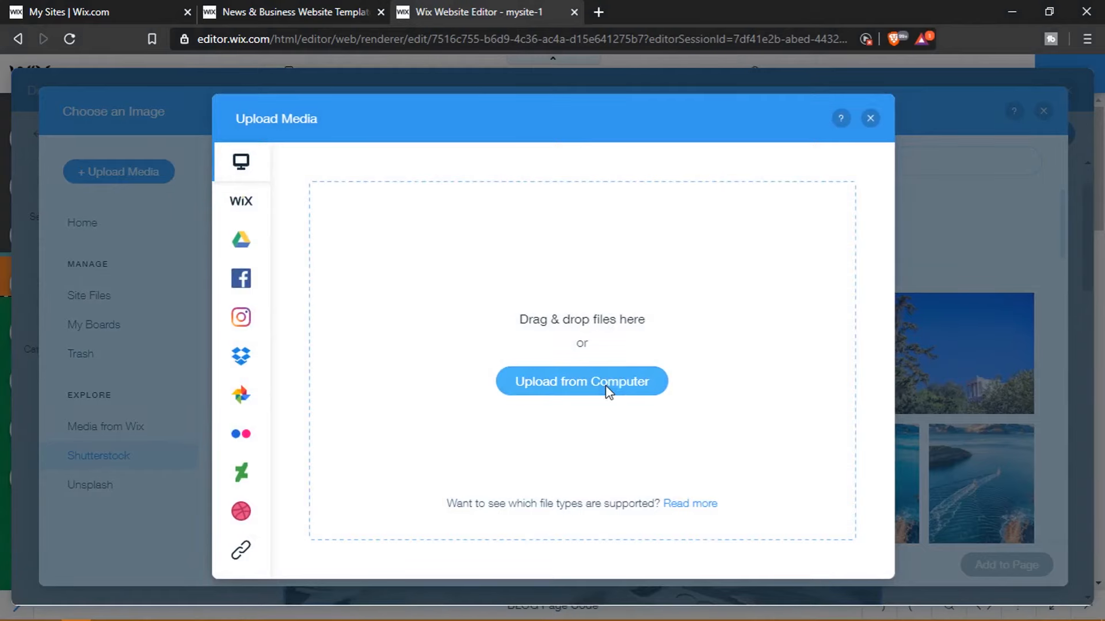
scroll(735, 329, "down", 2)
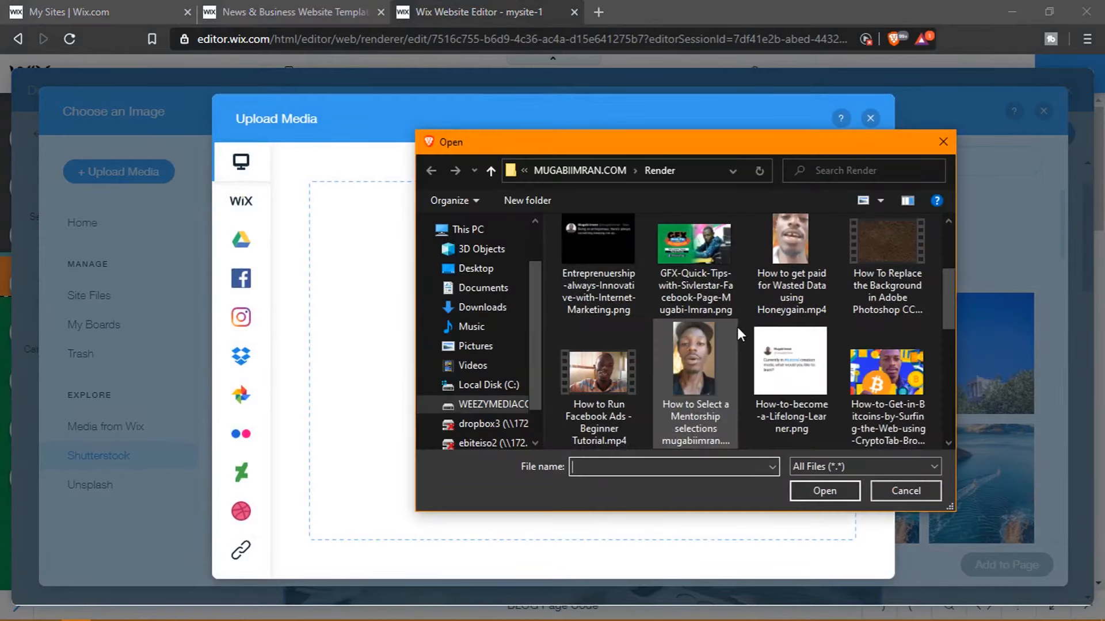
scroll(737, 327, "down", 3)
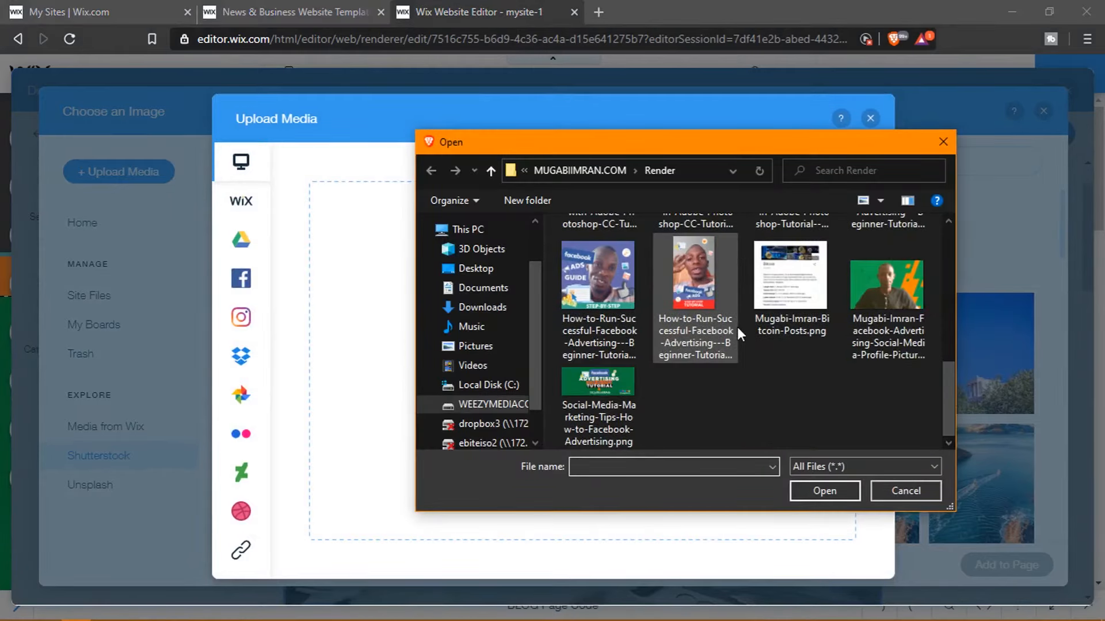
scroll(737, 327, "up", 2)
scroll(737, 327, "down", 1)
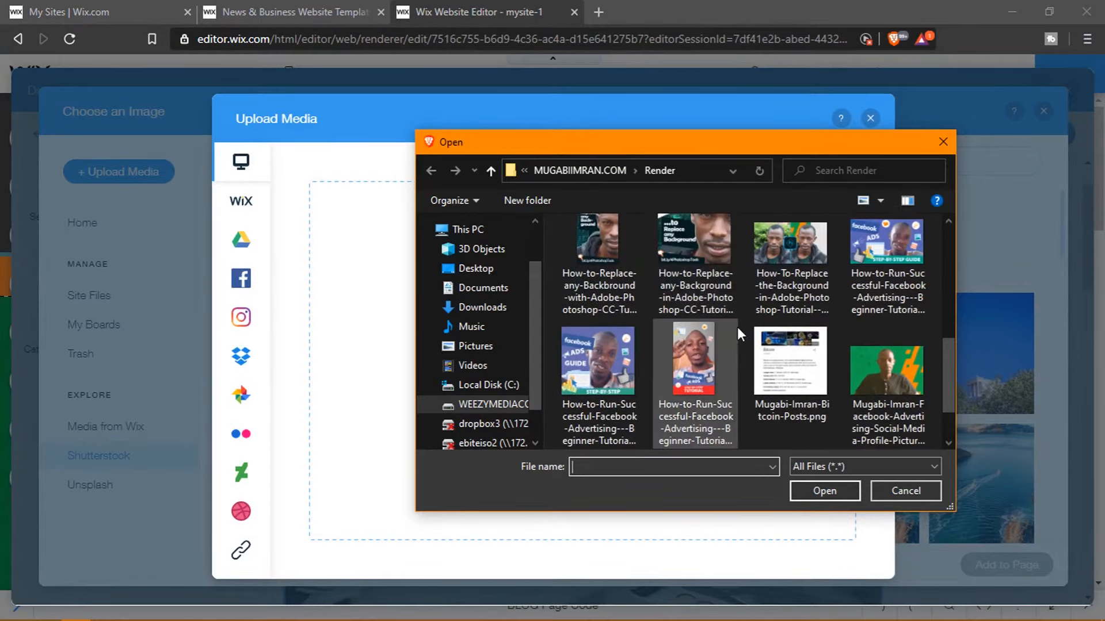
double_click(607, 354)
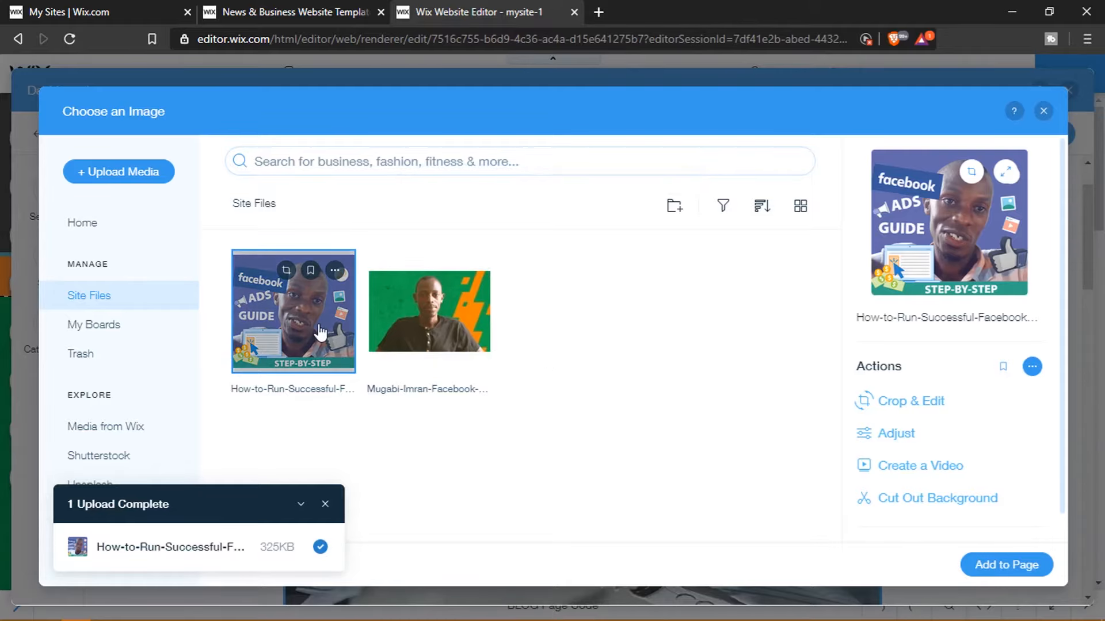
left_click(994, 565)
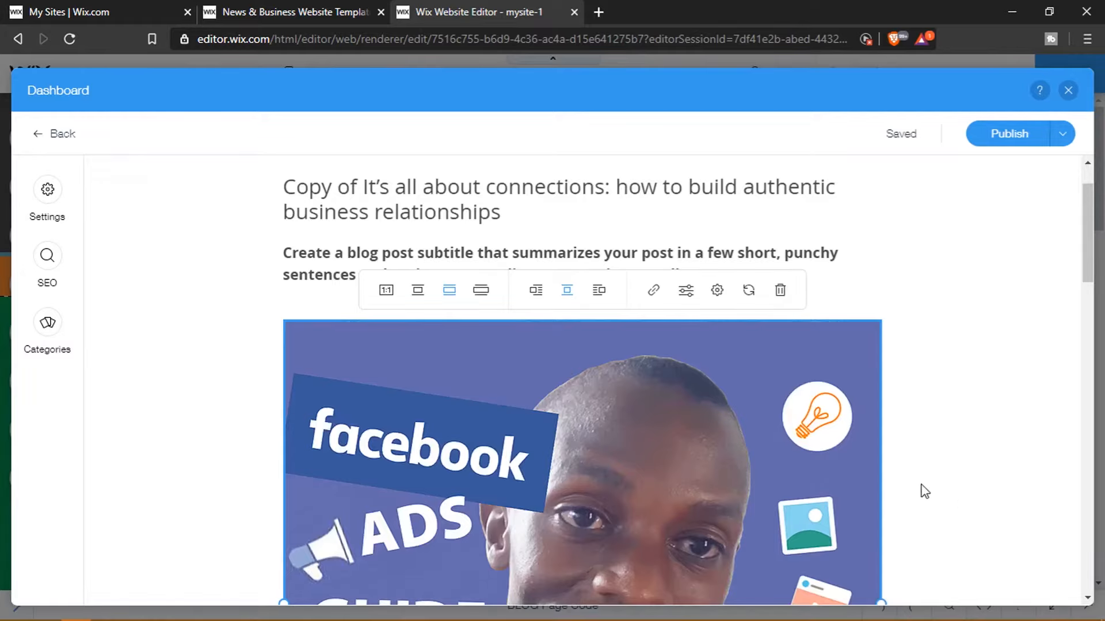
Step: Replace the duplicated post's title with "How To Run Facebook Ads"
scroll(927, 483, "down", 5)
scroll(929, 479, "up", 5)
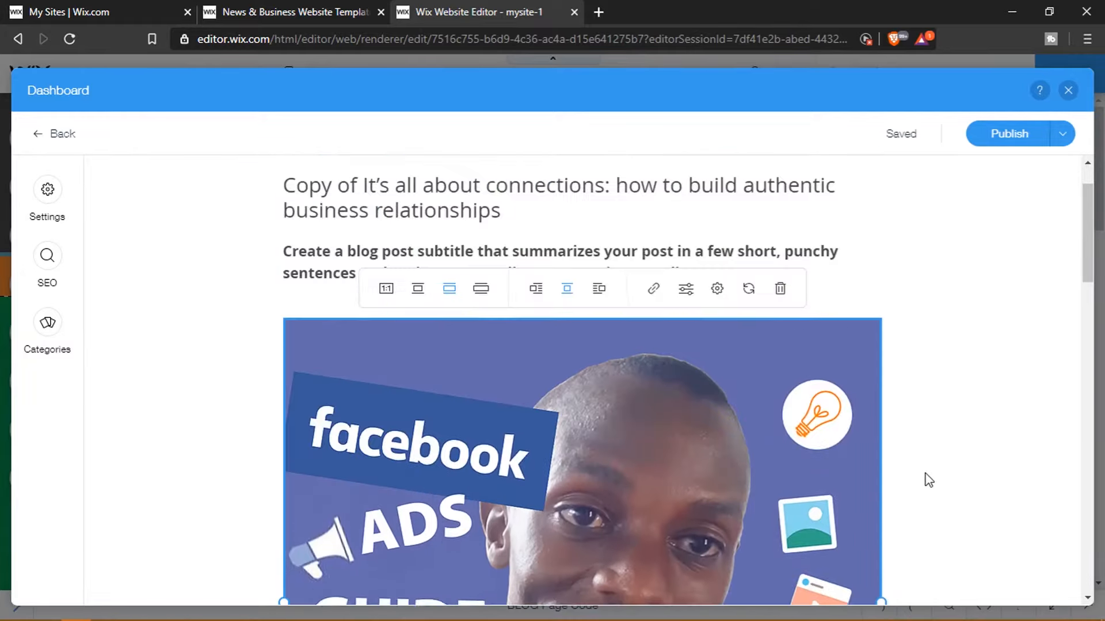
scroll(927, 479, "up", 2)
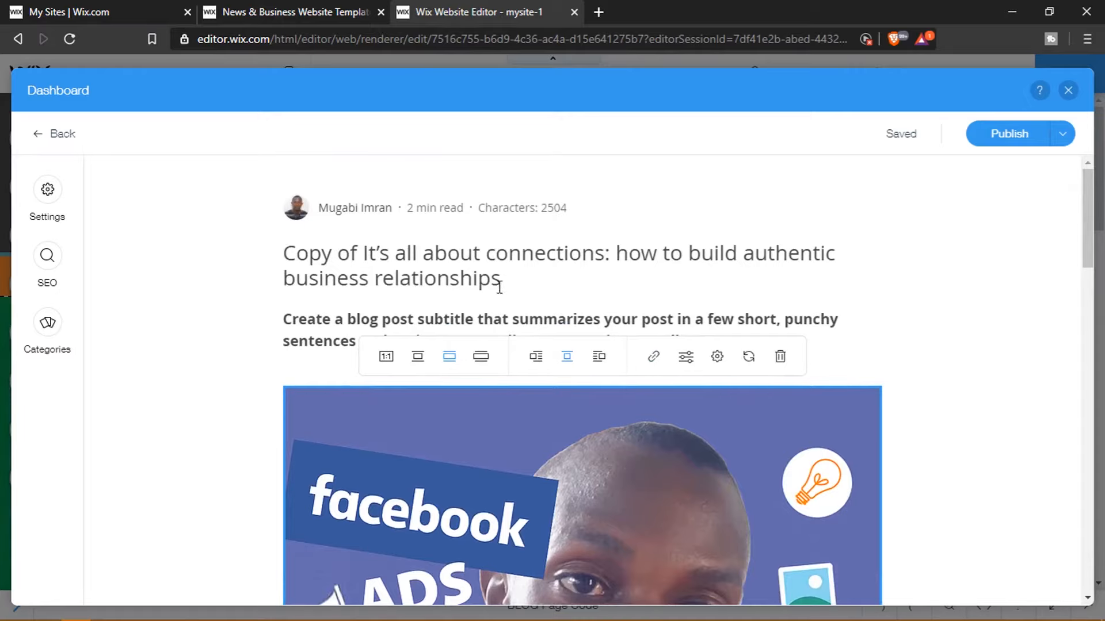
left_click_drag(502, 282, 278, 250)
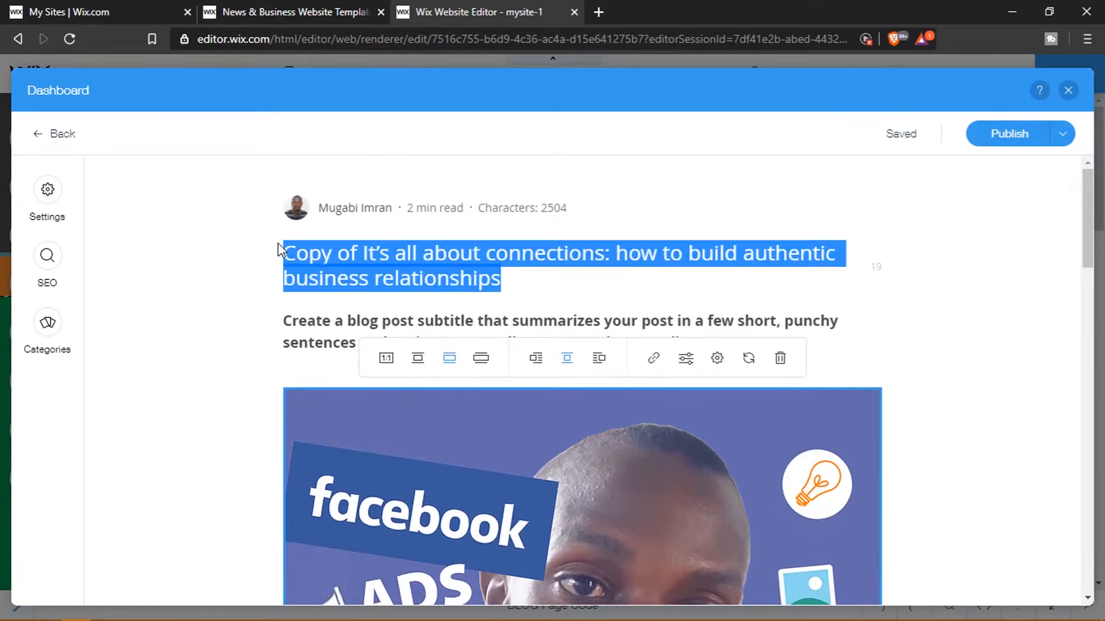
key("BackSpace")
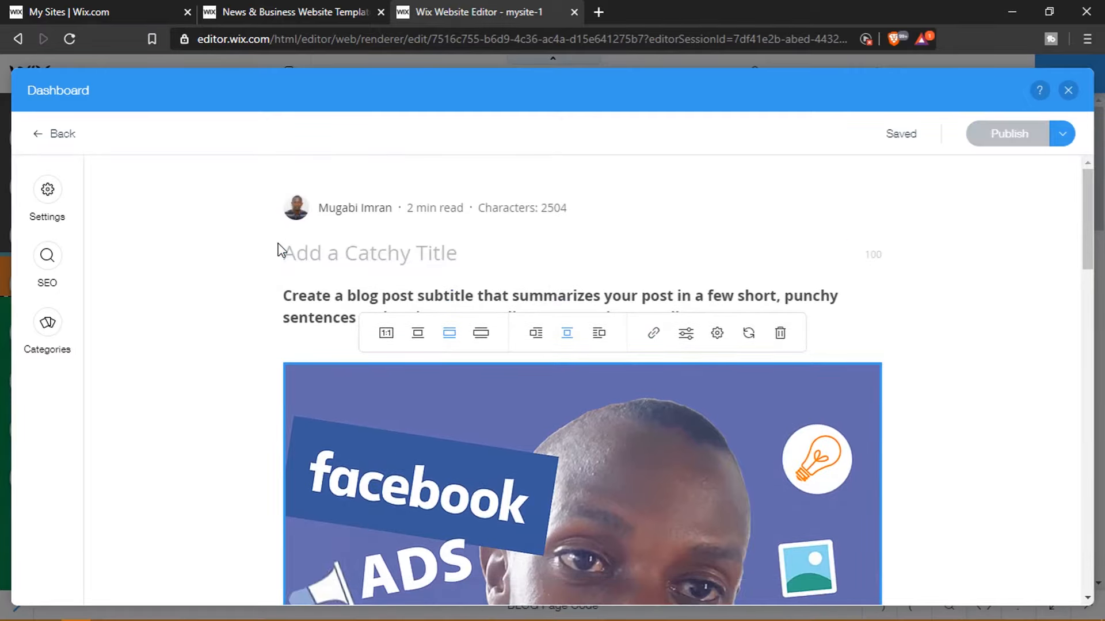
type("How To Run Facebook Ads")
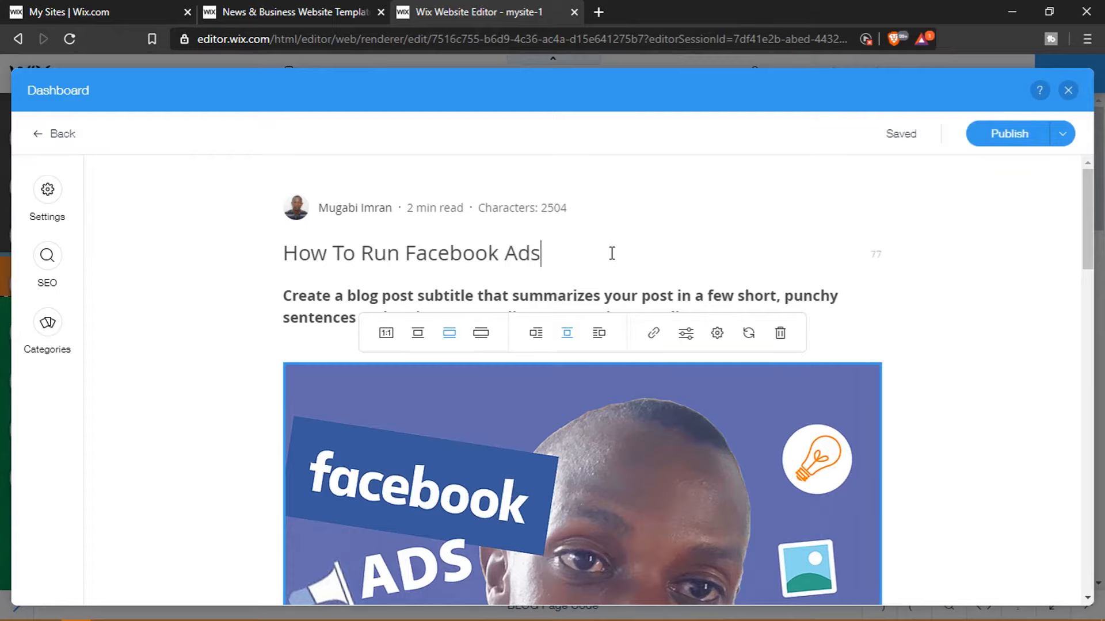
Step: Look through the edited post's content and open its additional publishing options
scroll(976, 297, "down", 2)
scroll(977, 298, "down", 15)
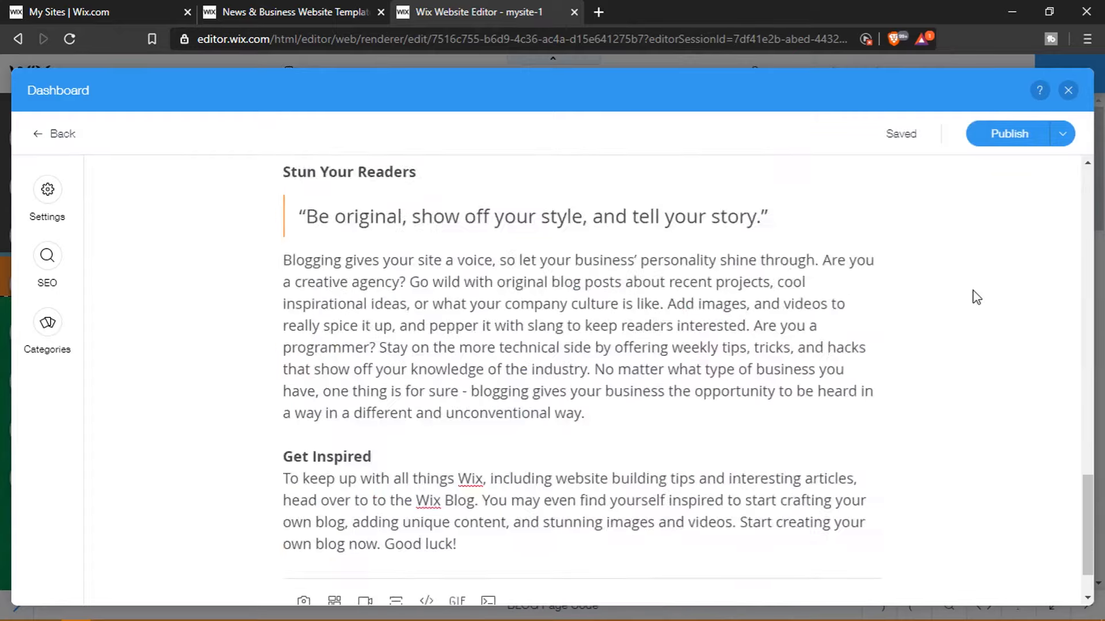
scroll(976, 297, "down", 2)
scroll(977, 298, "up", 18)
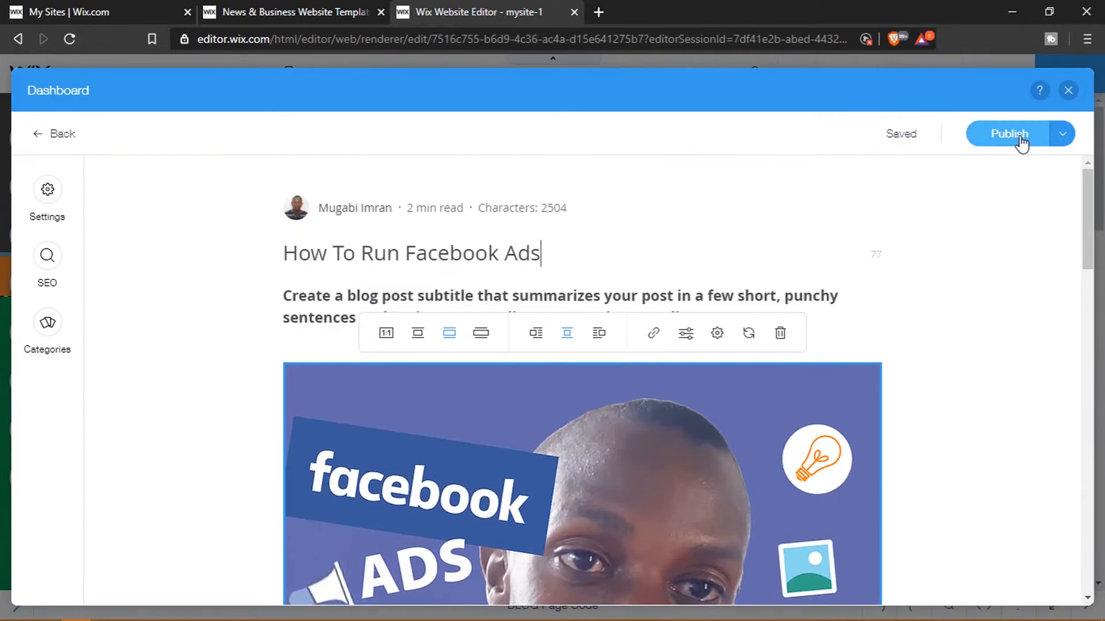
left_click(1059, 136)
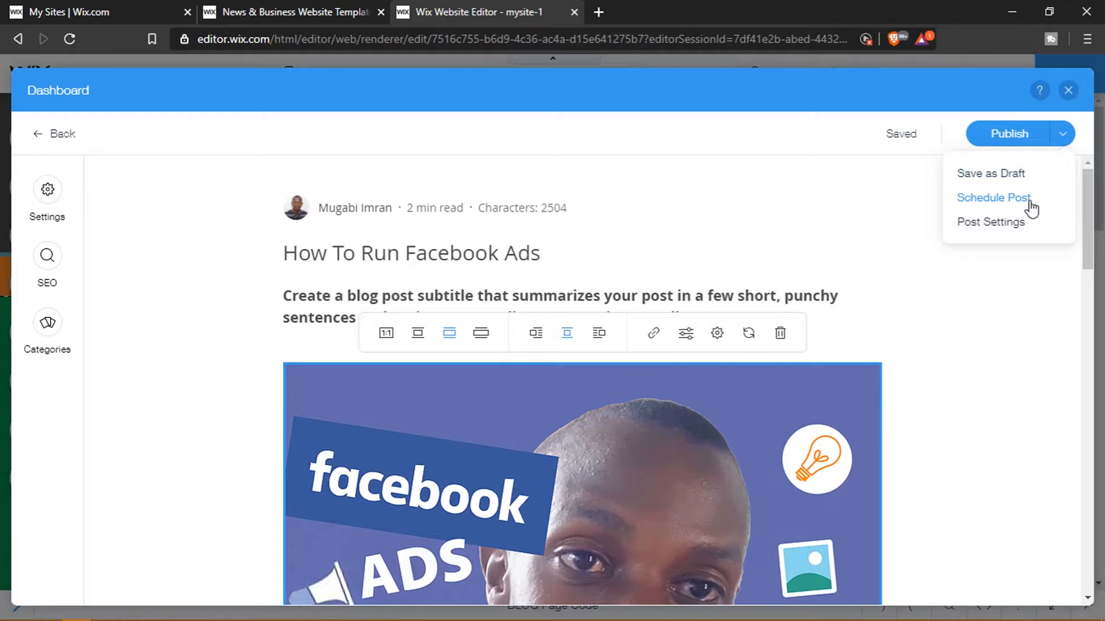
Step: Review the post's general settings (cover image, publish date, author, excerpt, featured option) and its SEO settings, and return to the published posts list
left_click(993, 225)
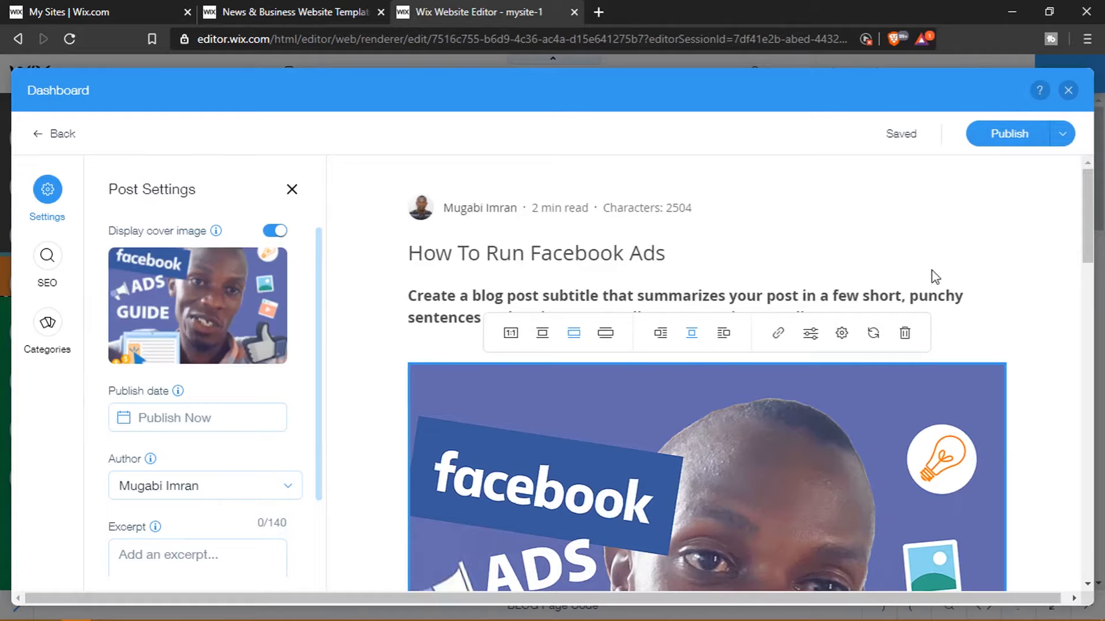
scroll(285, 409, "down", 2)
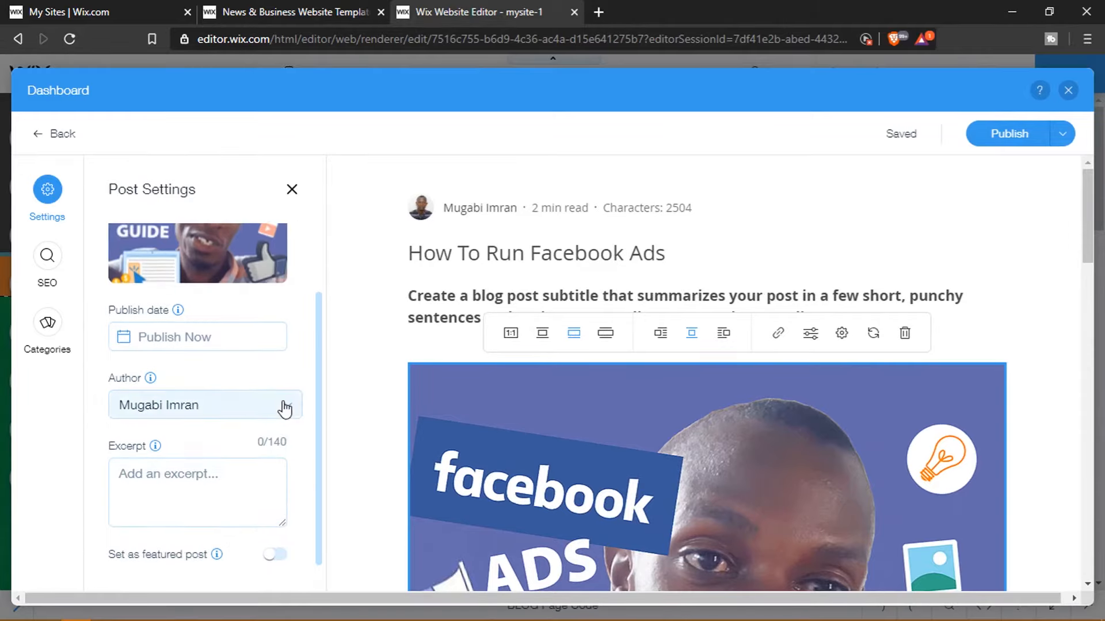
left_click(285, 410)
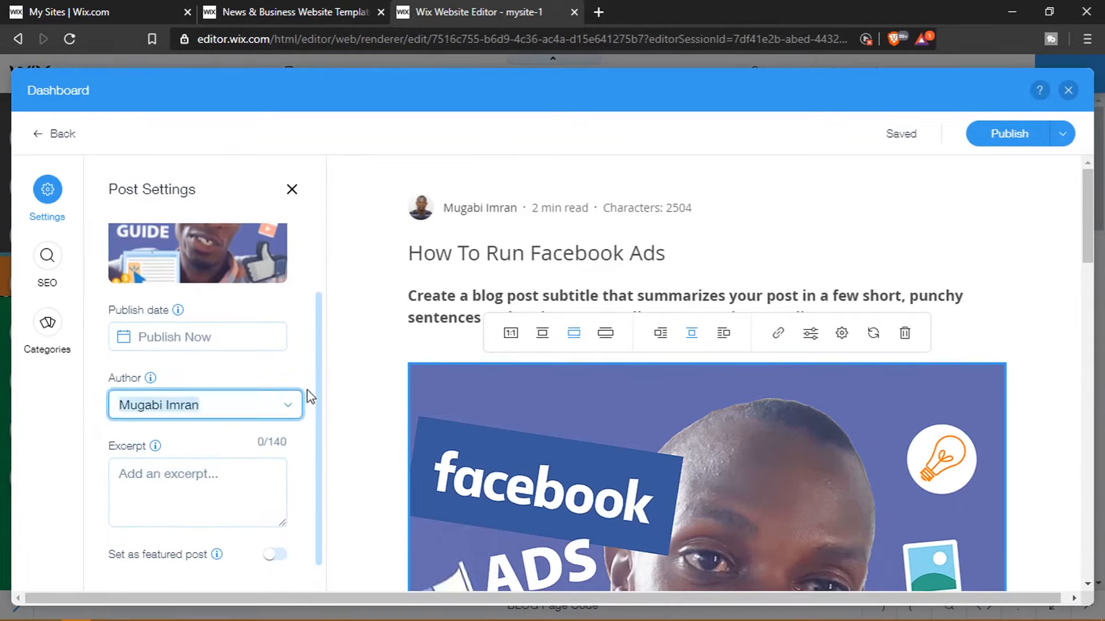
scroll(307, 386, "up", 2)
scroll(313, 386, "down", 2)
scroll(306, 423, "down", 4)
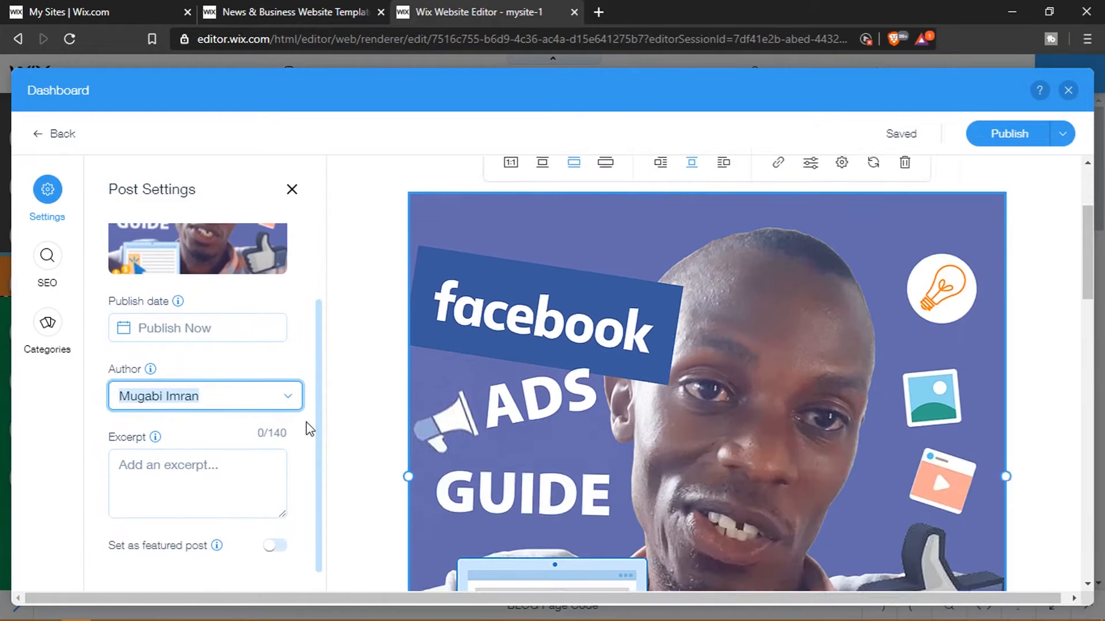
scroll(306, 423, "up", 2)
scroll(306, 422, "down", 2)
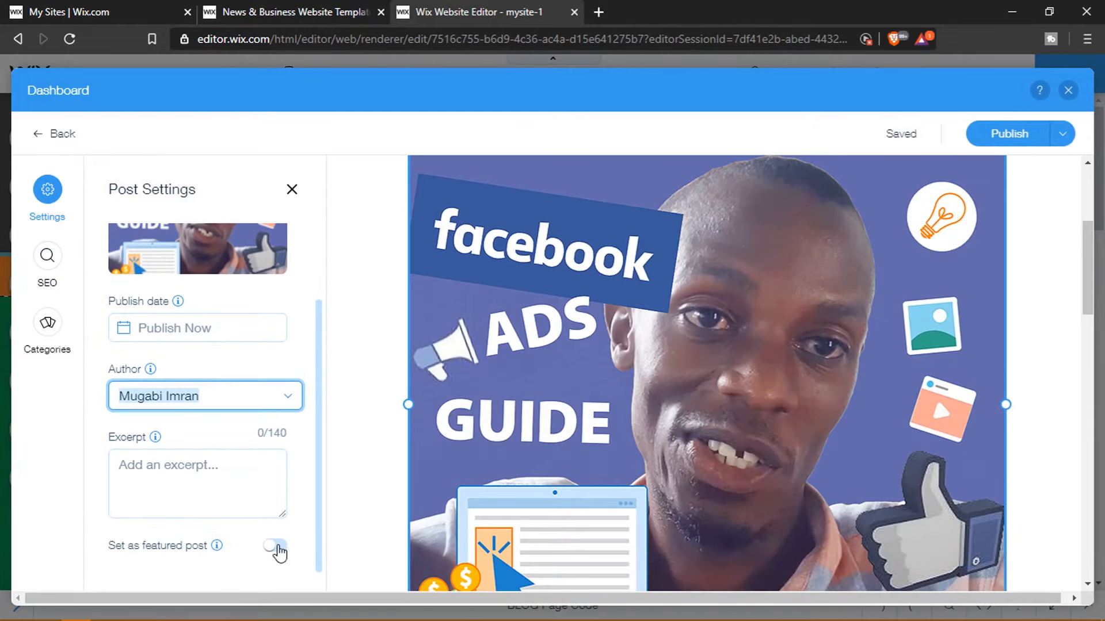
scroll(323, 339, "up", 1)
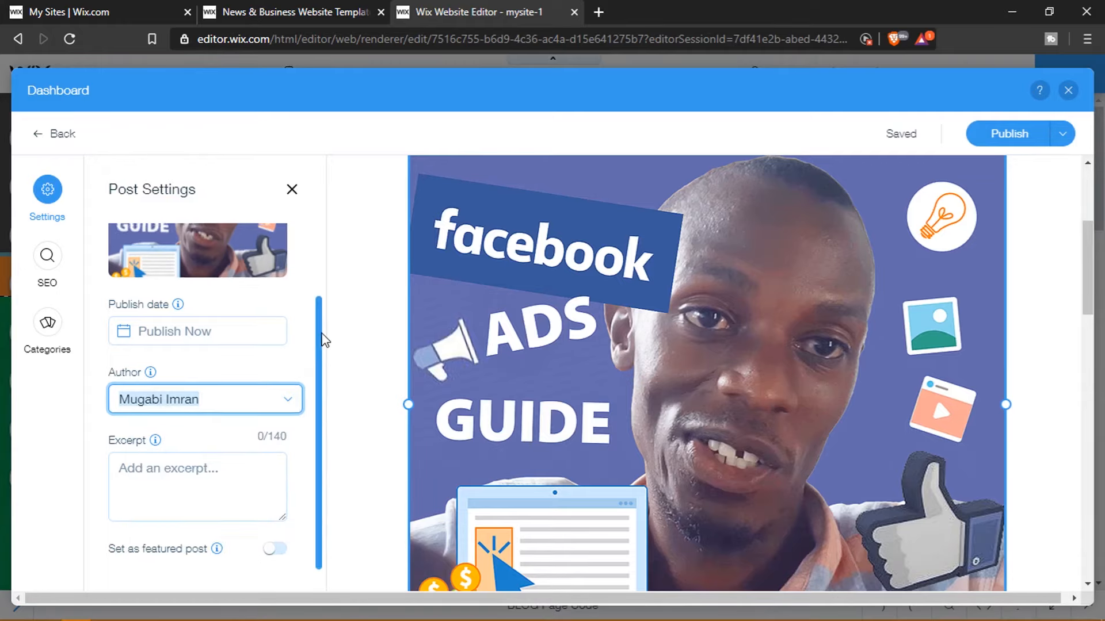
scroll(323, 339, "up", 3)
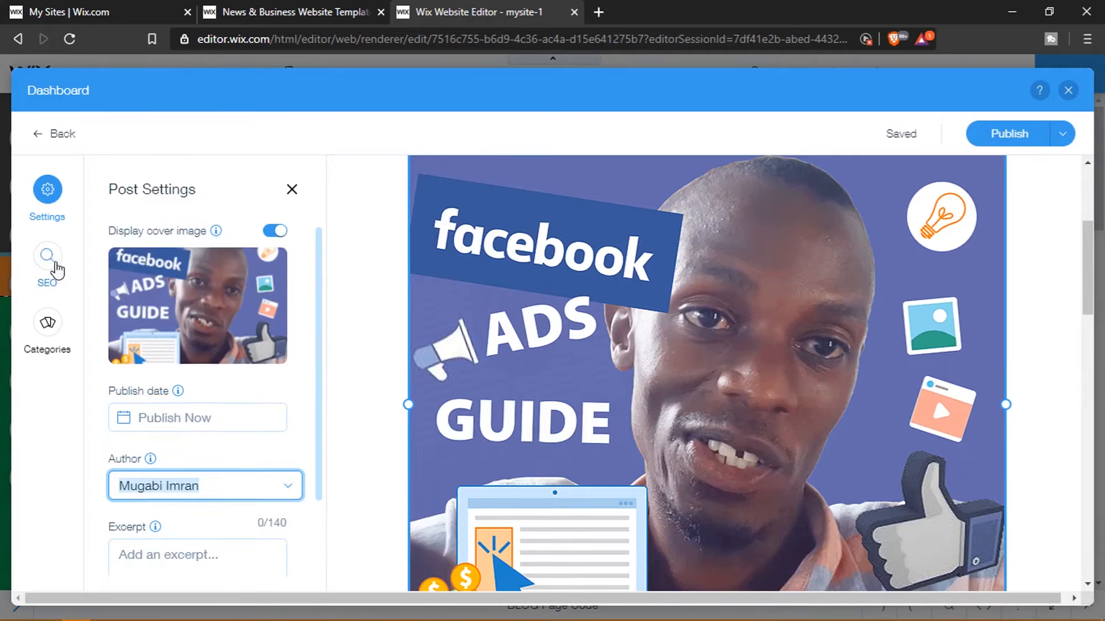
left_click(52, 262)
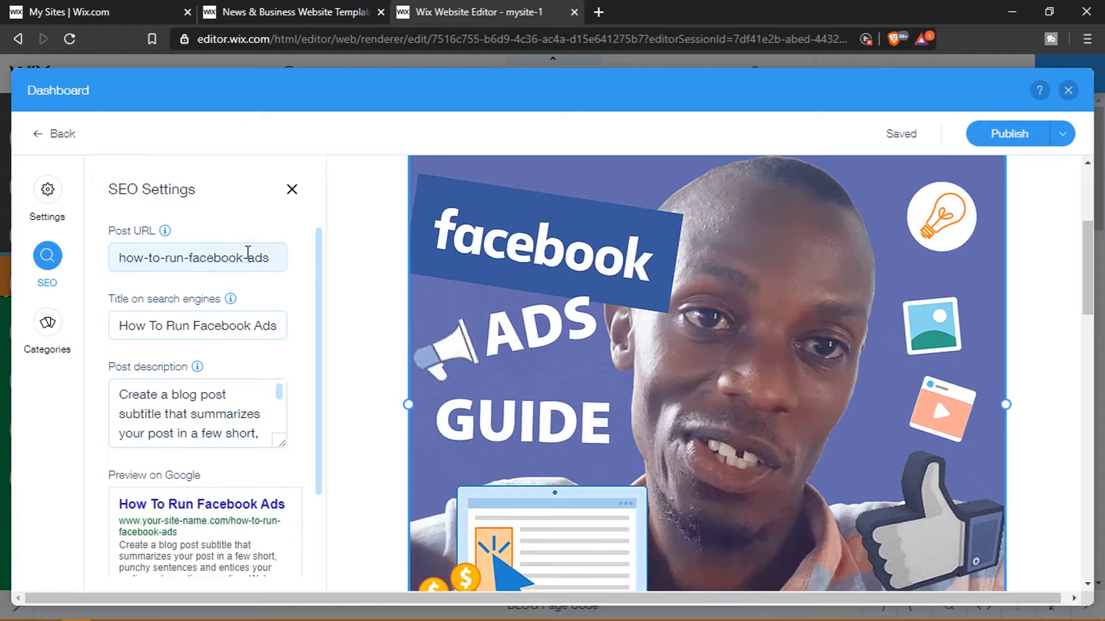
left_click(62, 135)
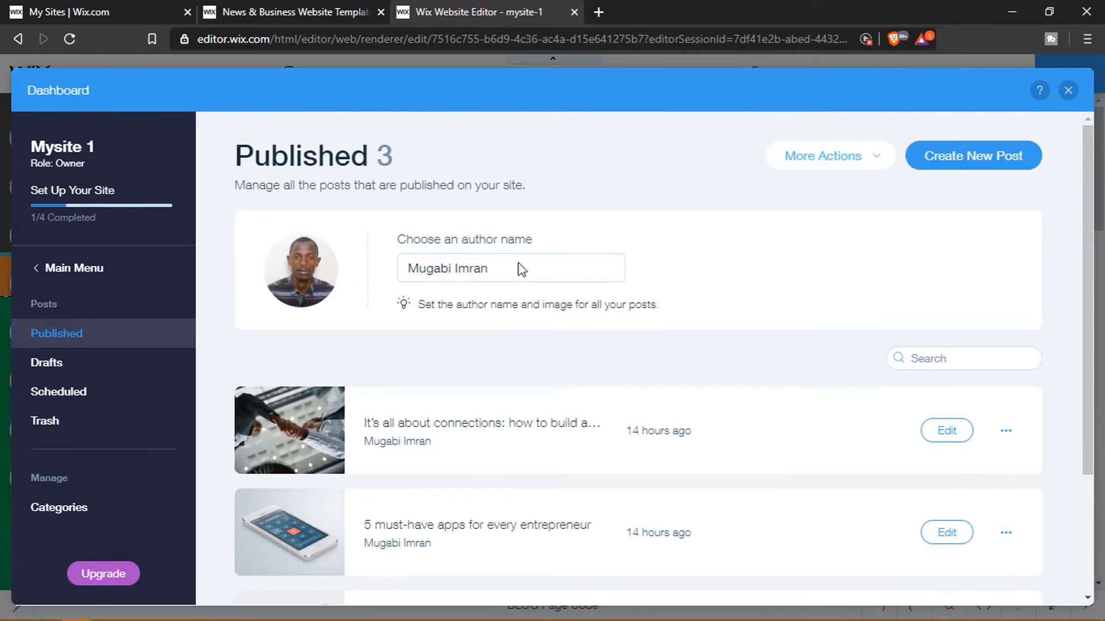
Step: Duplicate the published post "It's all about connections: how to build authentic business relationships"
scroll(1013, 419, "down", 3)
scroll(1013, 419, "up", 3)
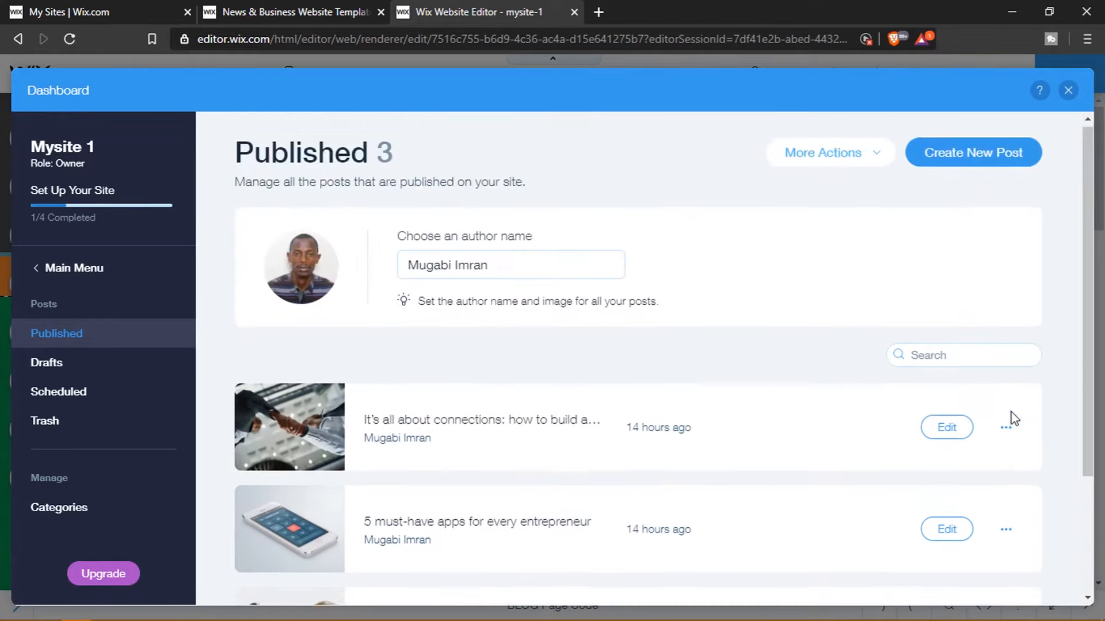
left_click(1006, 431)
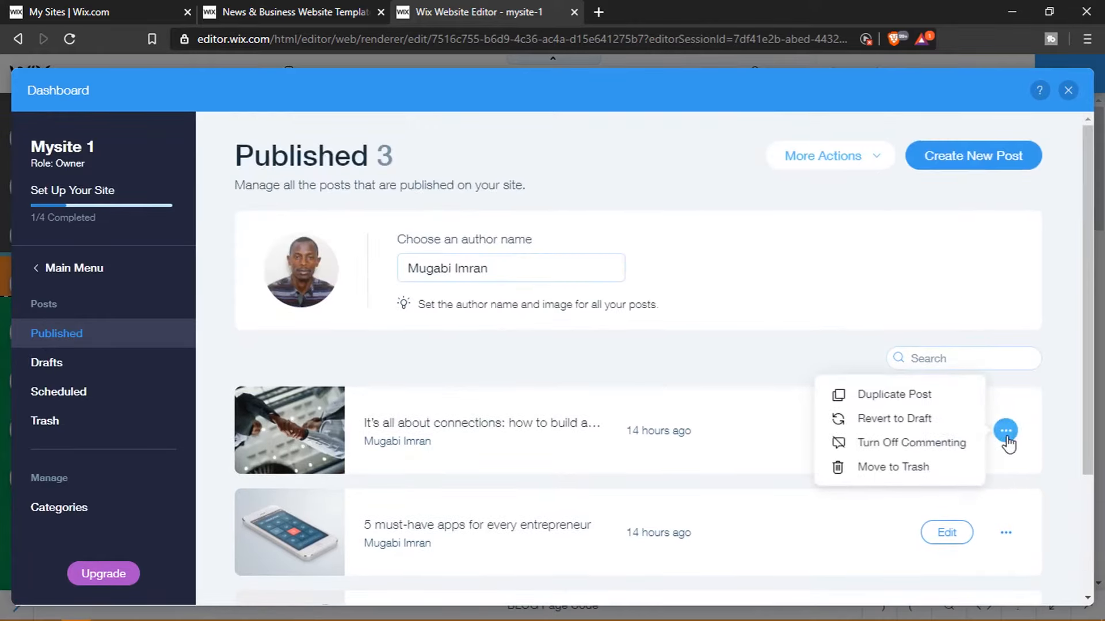
left_click(920, 399)
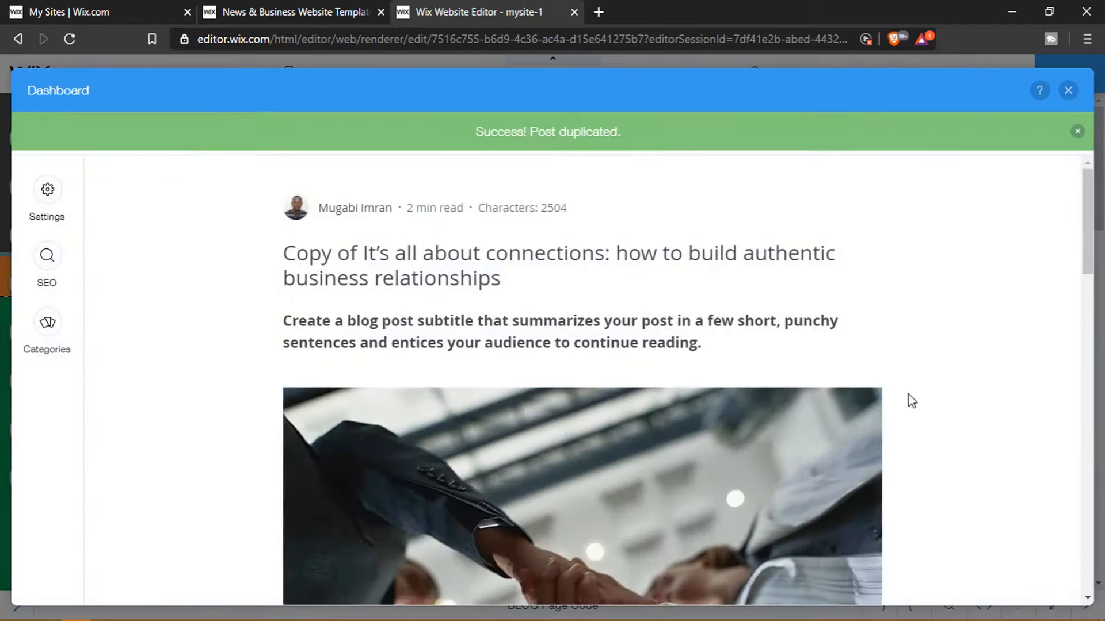
Step: Replace the duplicated post's handshake image with the Facebook ads step-by-step guide image from the site files
left_click(779, 458)
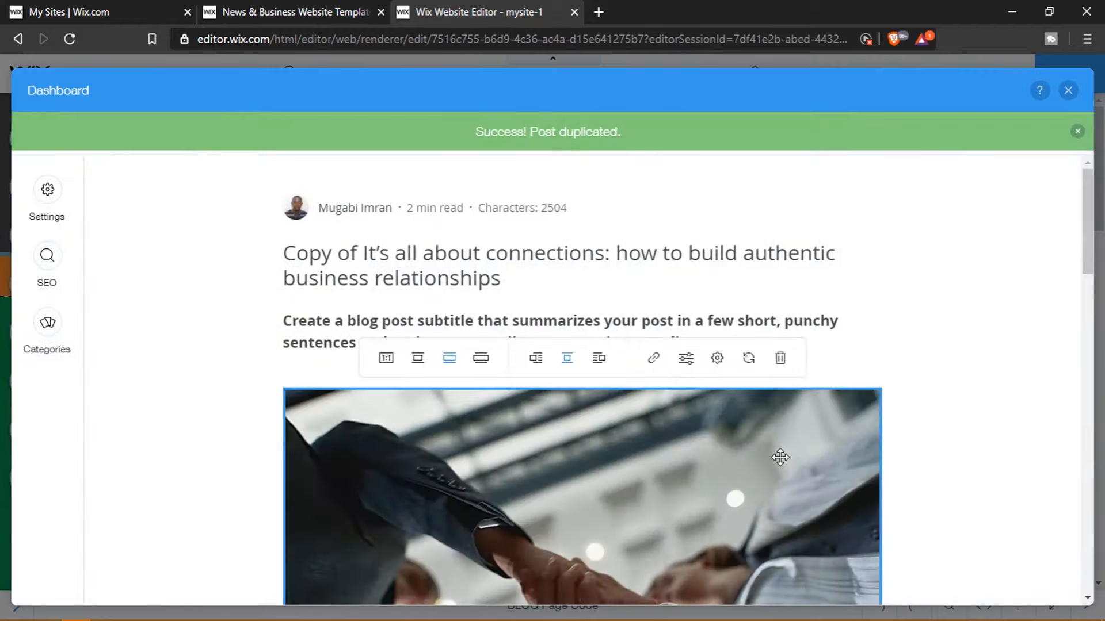
left_click(751, 361)
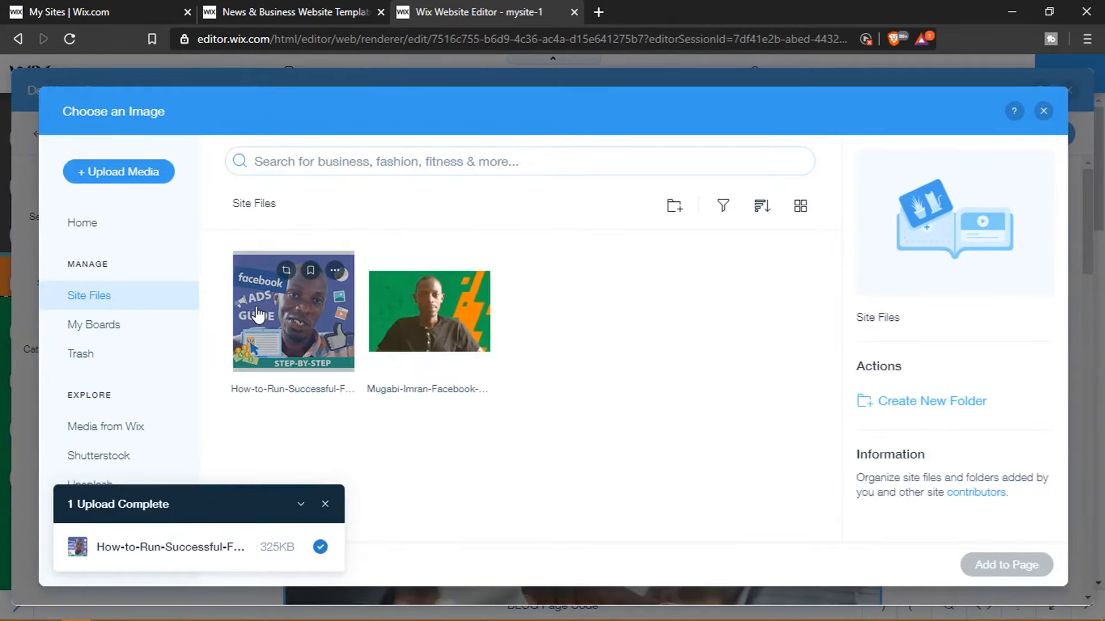
left_click(257, 315)
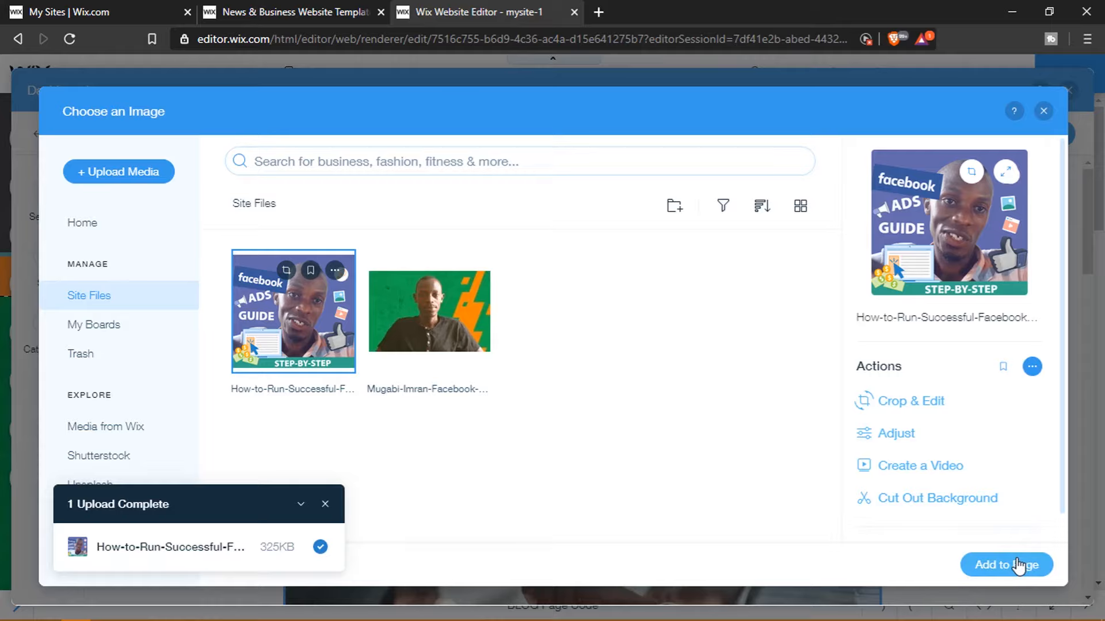
left_click(1019, 566)
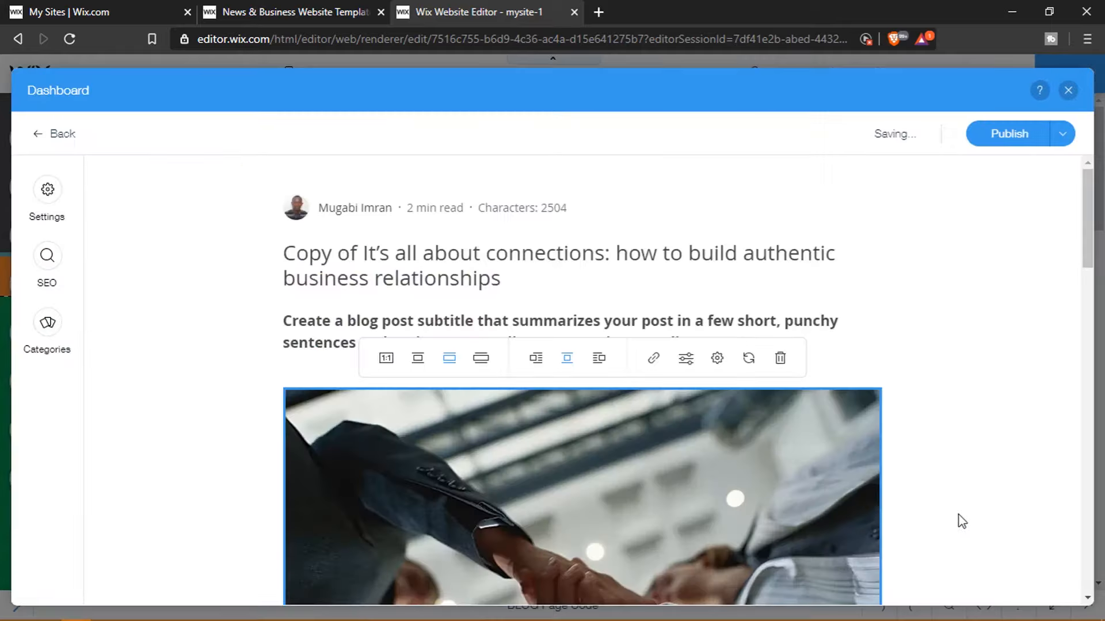
Step: Retitle the duplicated post "How To Run Facebook Ads" and publish it
left_click_drag(503, 279, 284, 256)
type("How To ")
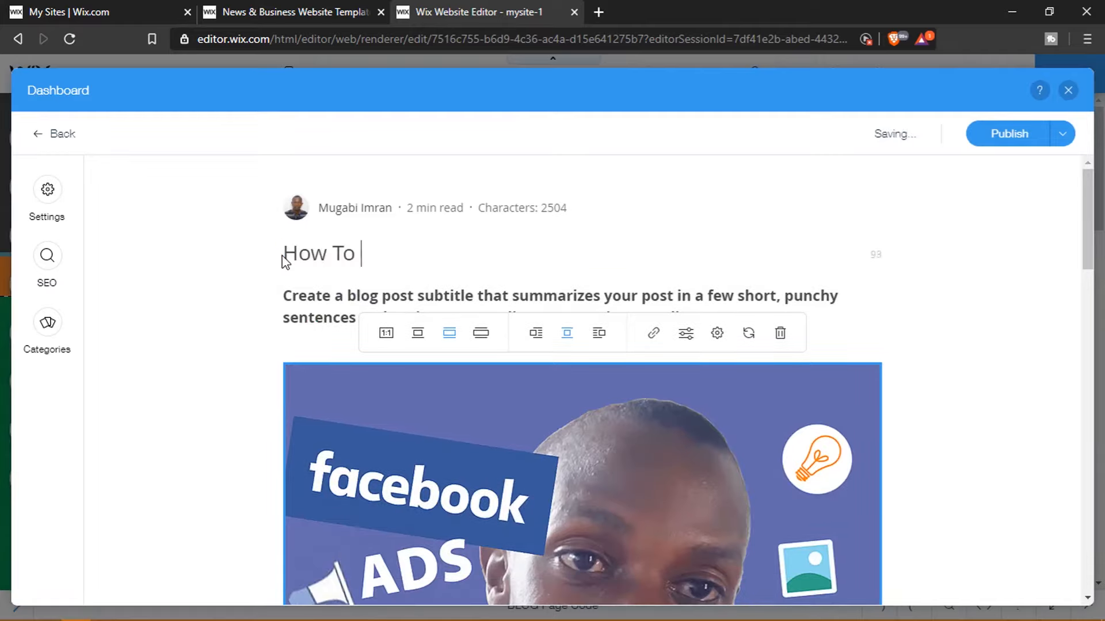
type("Run Facebook Ads")
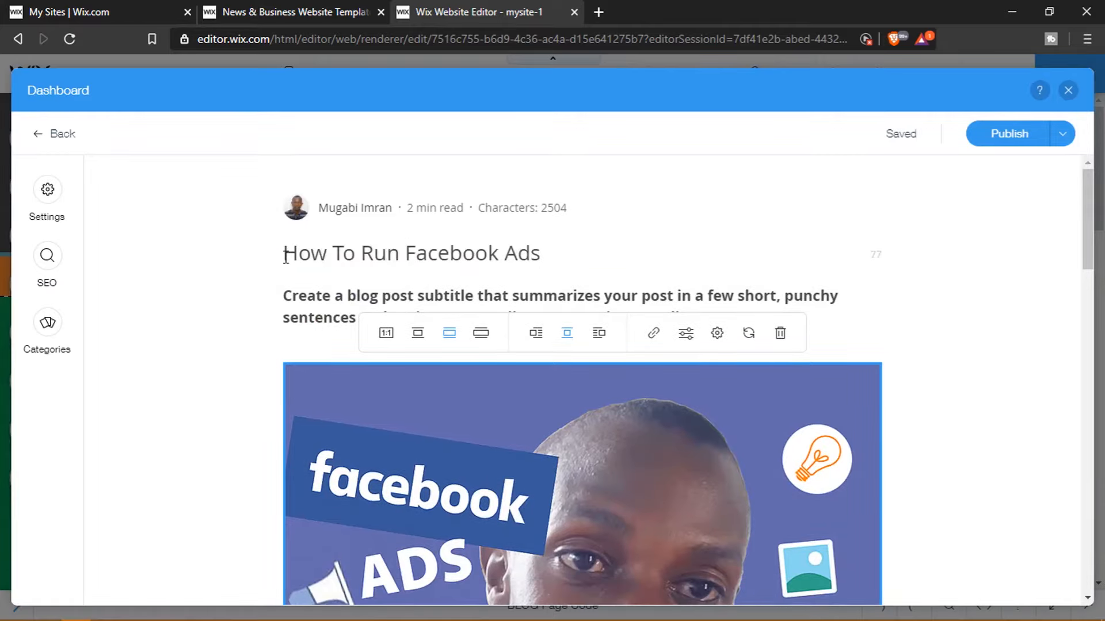
left_click(1023, 138)
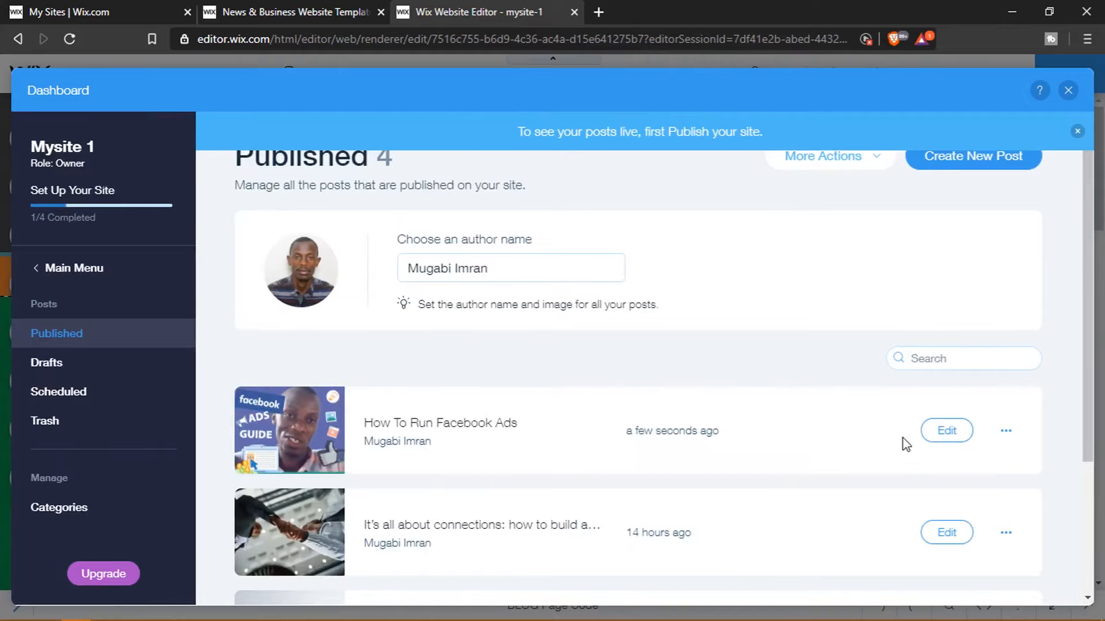
Step: Duplicate the post "5 must-have apps for every entrepreneur" and publish the copy
scroll(905, 444, "down", 3)
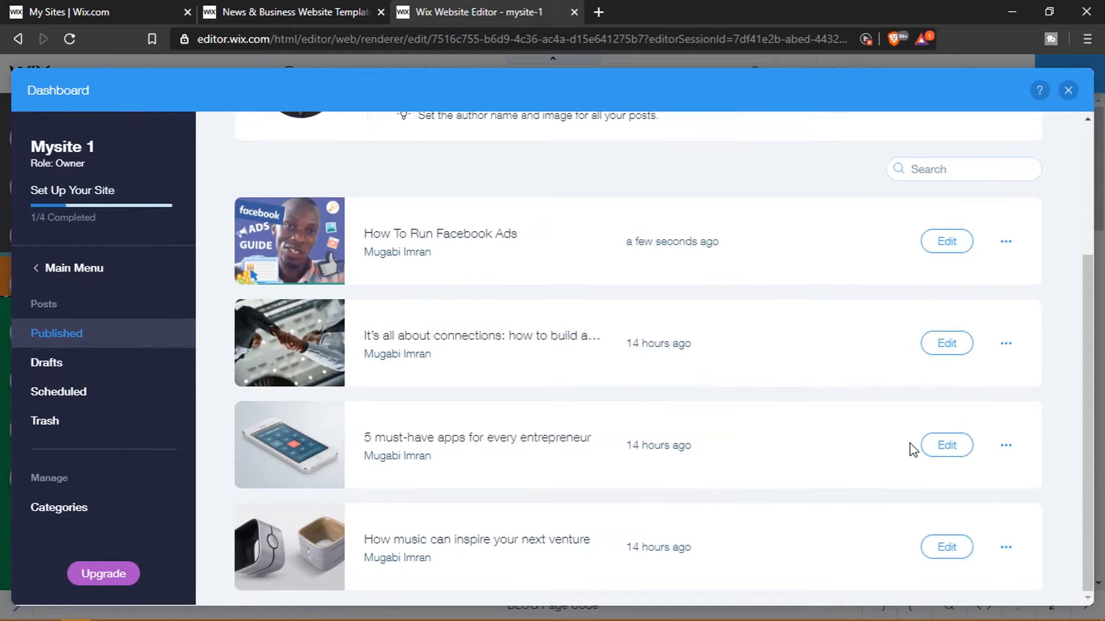
left_click(1006, 450)
left_click(893, 410)
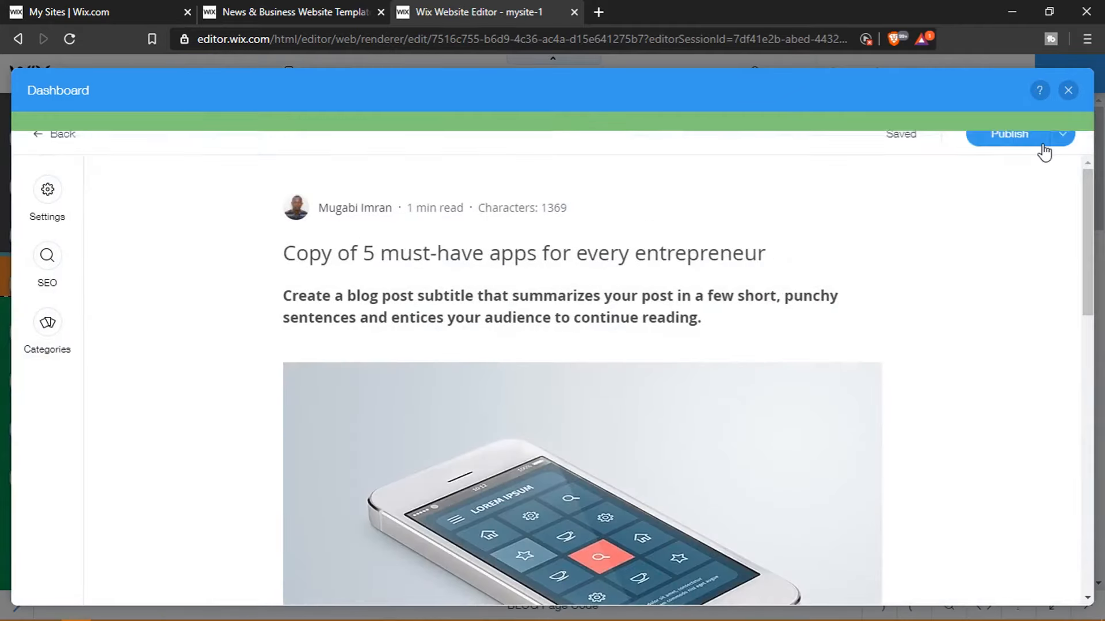
left_click(1018, 138)
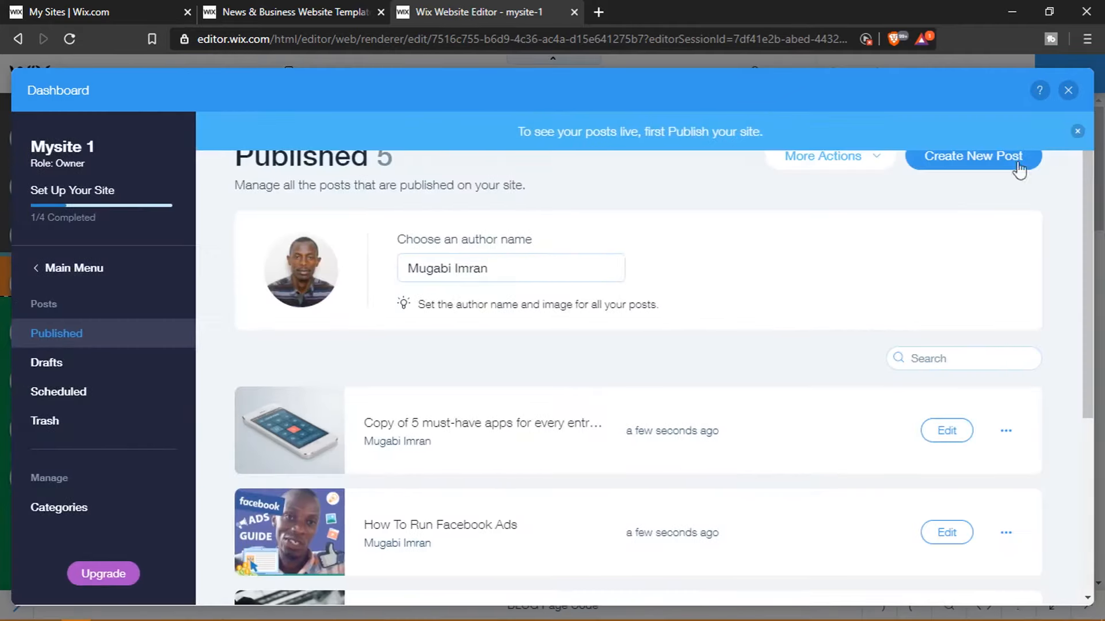
Step: Duplicate the post "How music can inspire your next venture" and publish the copy
scroll(1069, 399, "down", 4)
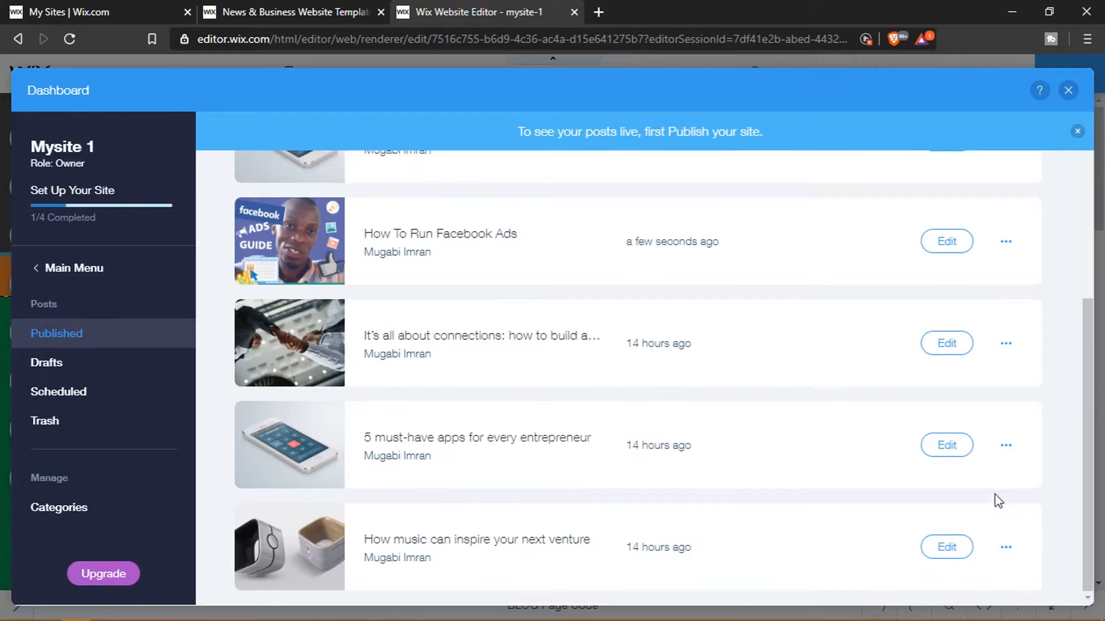
left_click(1012, 553)
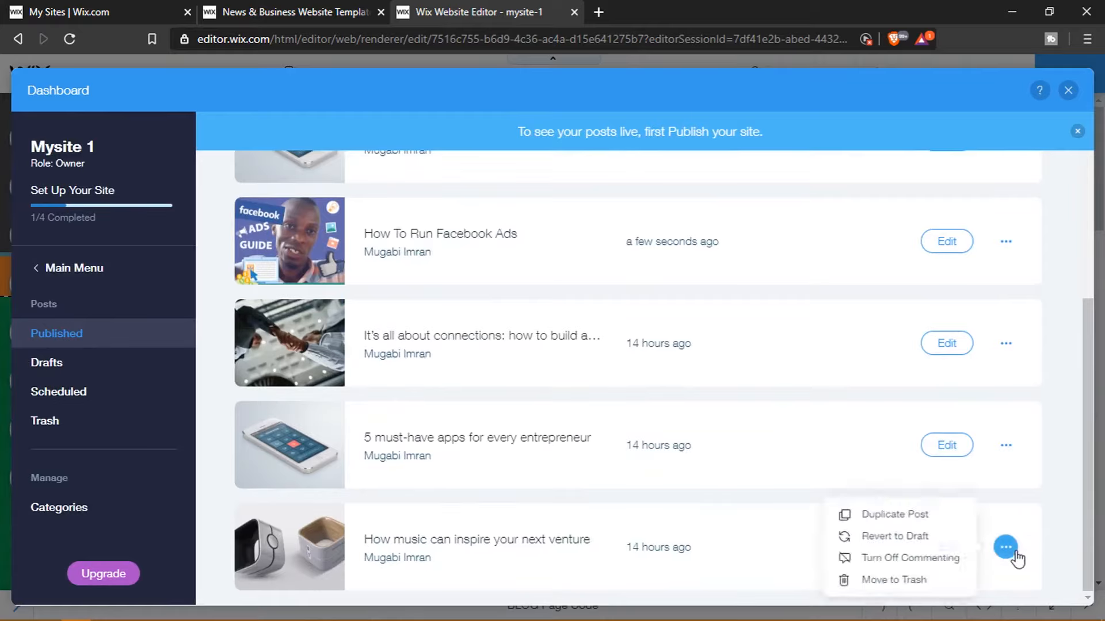
left_click(912, 518)
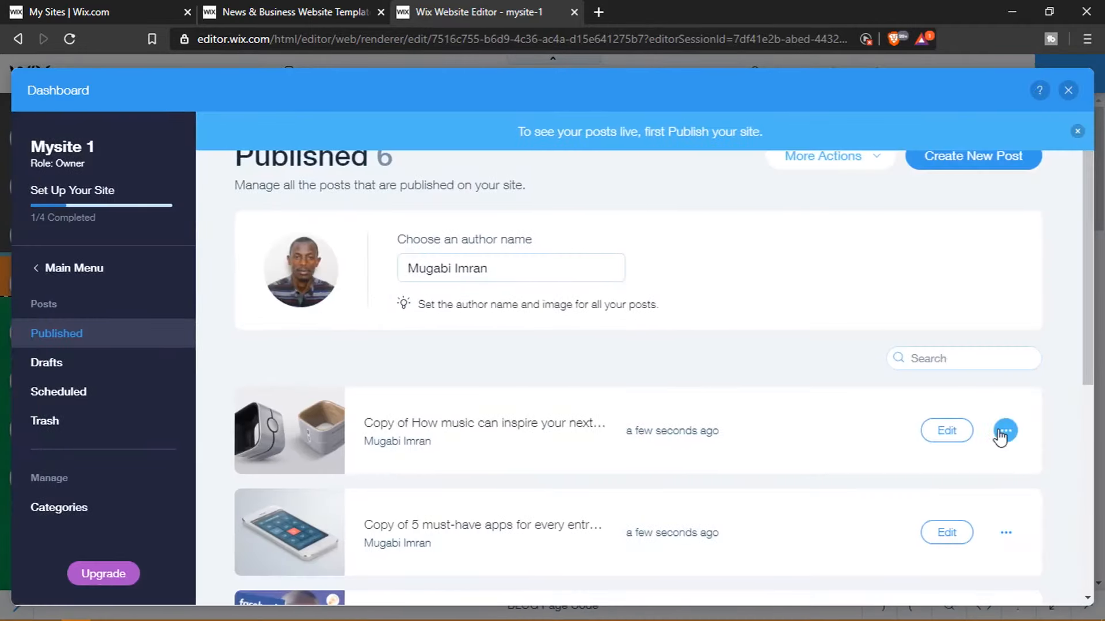
Step: Look over the actions available for the newest duplicated post and the full list of published posts
left_click(1004, 431)
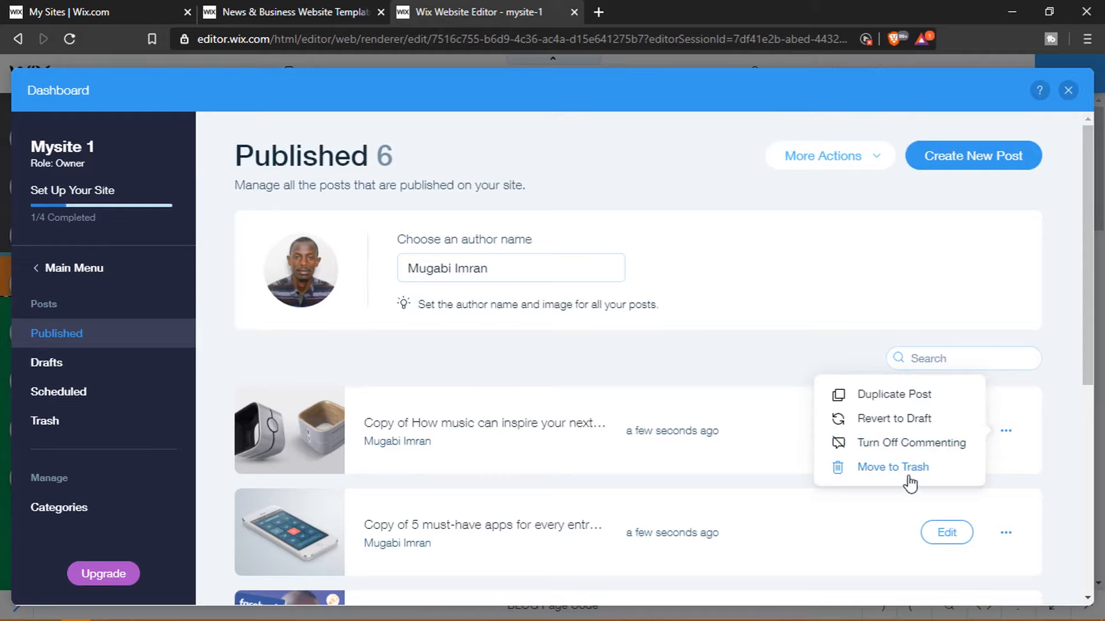
left_click(1013, 436)
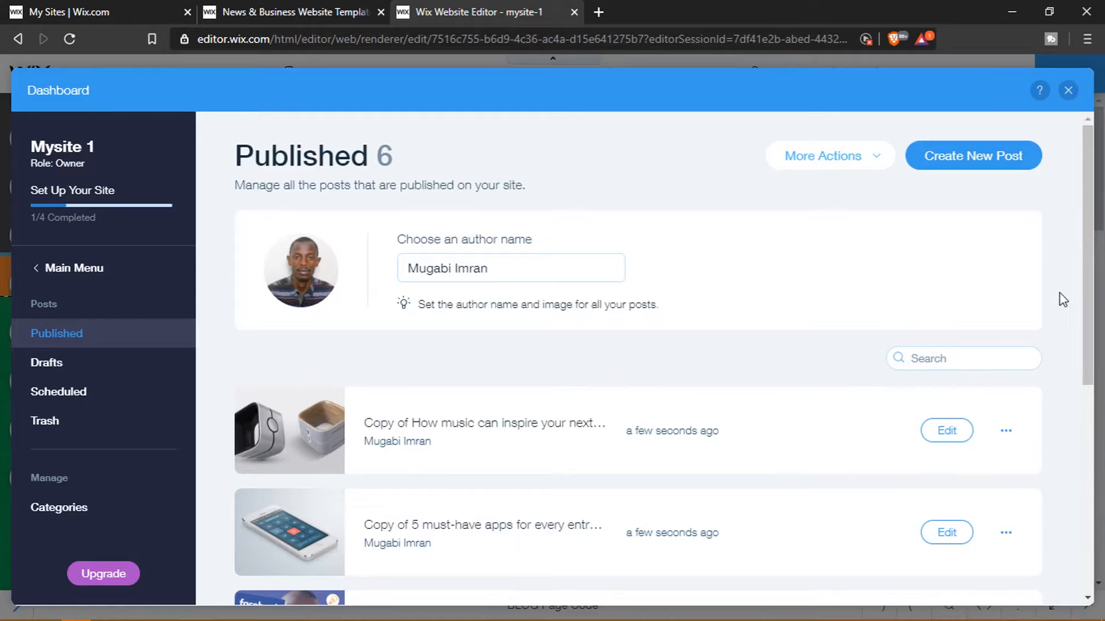
scroll(1063, 299, "down", 6)
scroll(1063, 299, "up", 6)
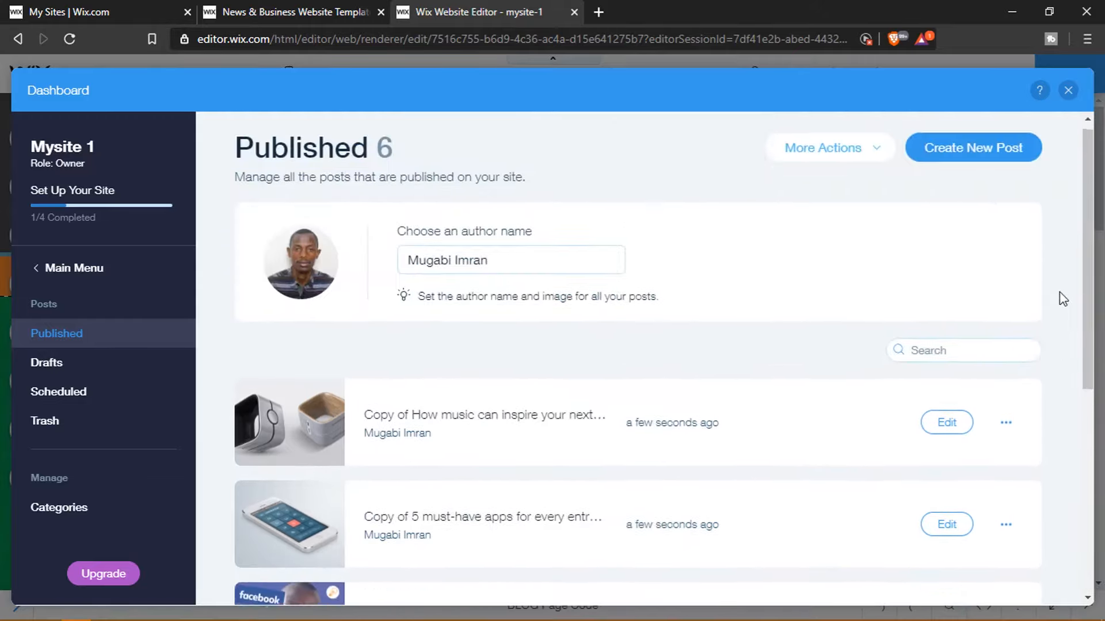
scroll(1062, 299, "down", 1)
scroll(1063, 299, "down", 6)
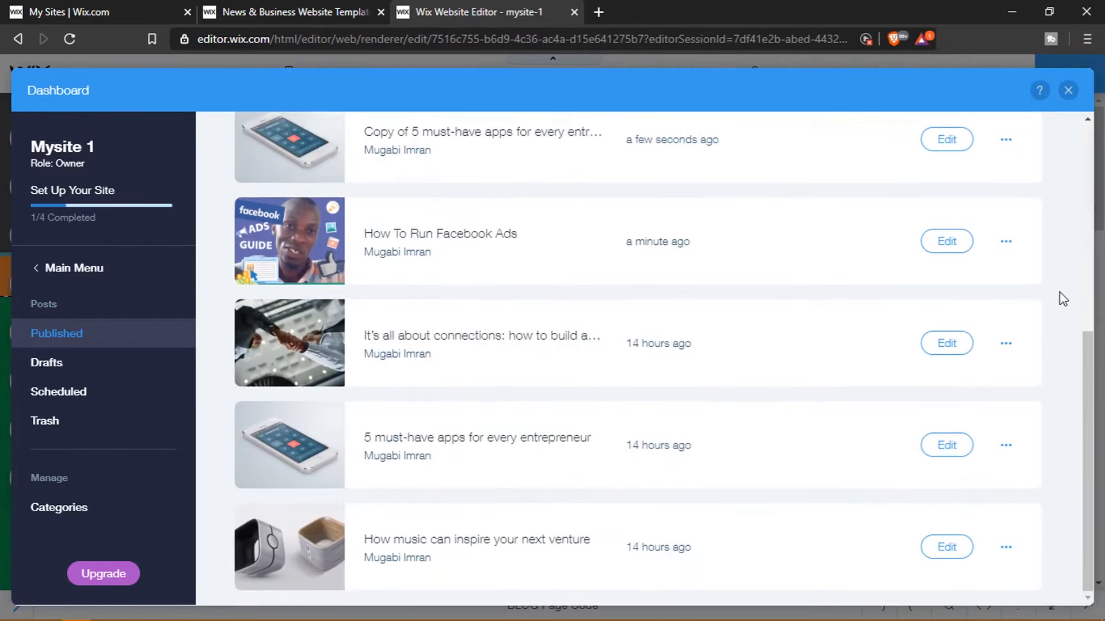
scroll(1063, 299, "up", 6)
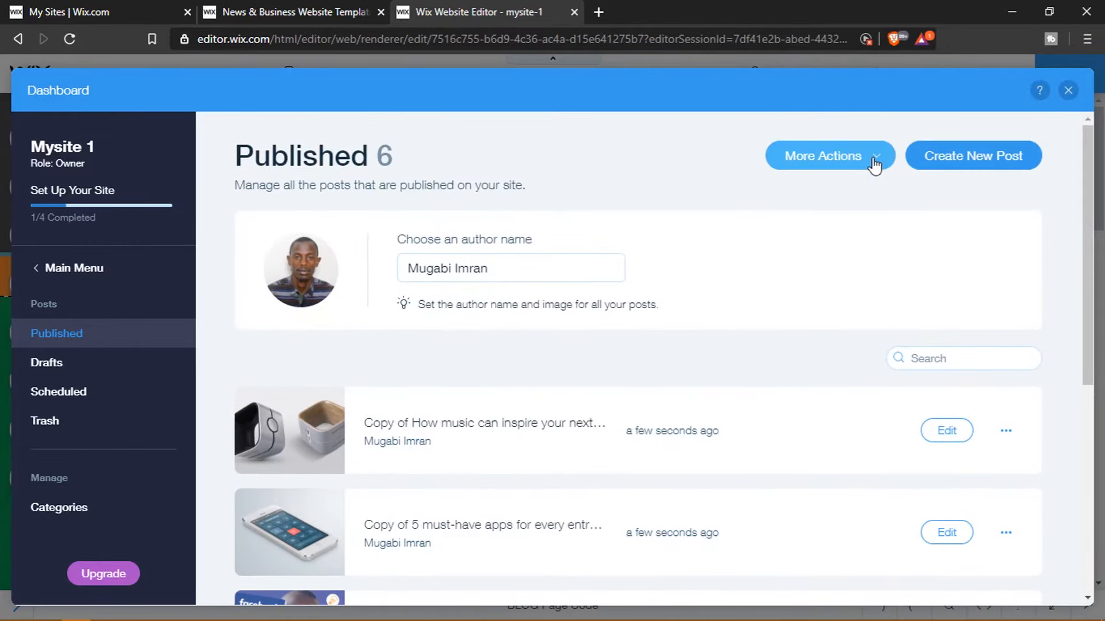
Step: Open the blog's analytics and look through the traffic report for the last 7 days, including site visits and traffic sources
left_click(875, 164)
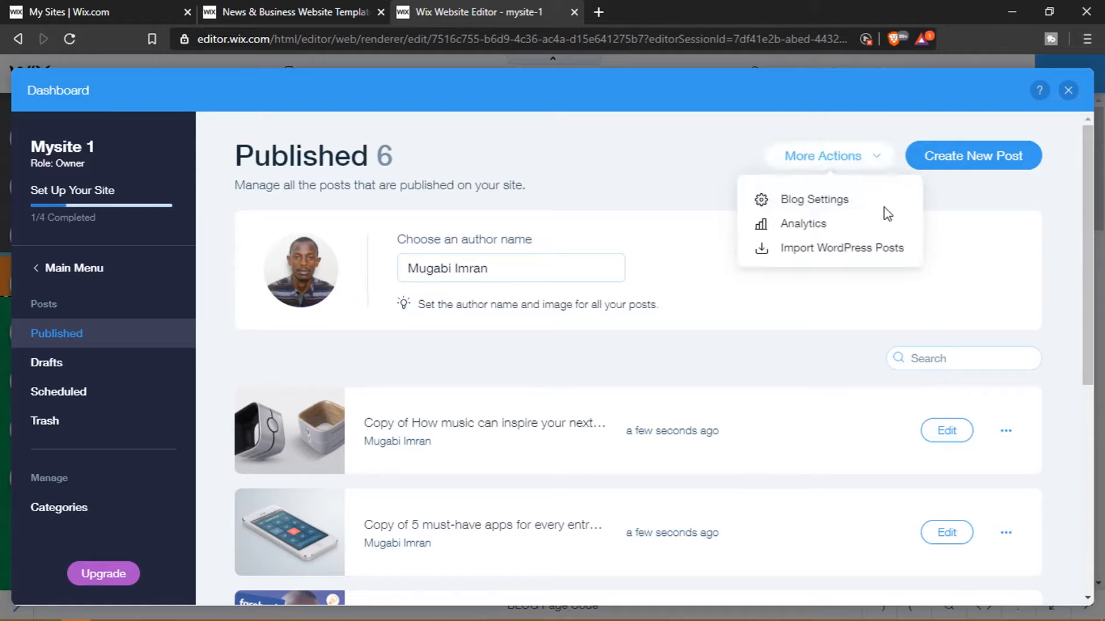
left_click(798, 237)
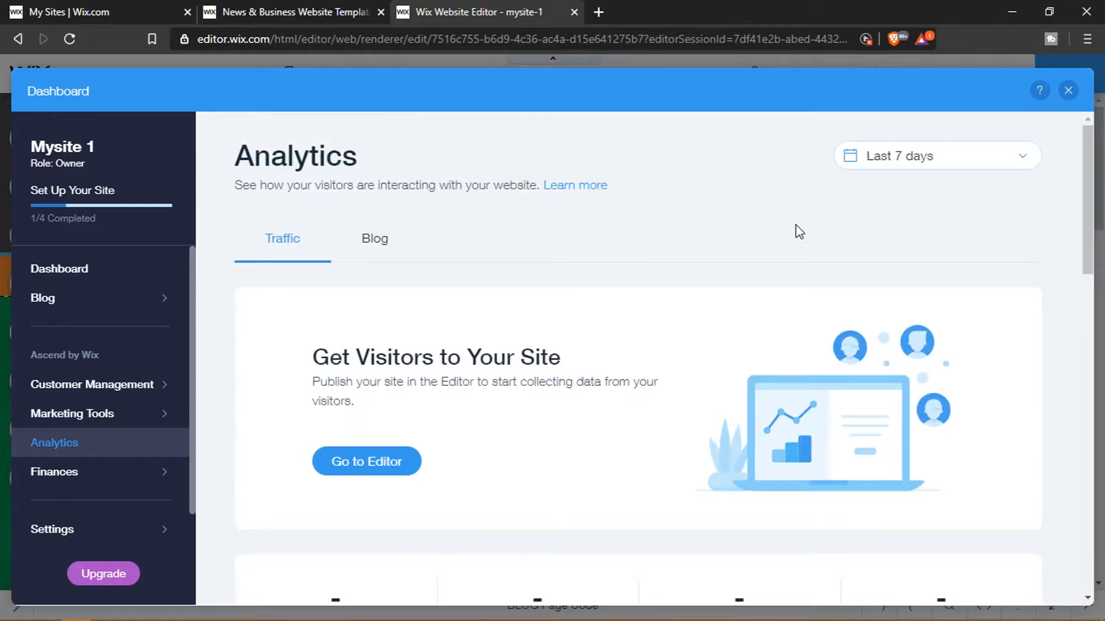
scroll(798, 231, "down", 2)
scroll(798, 231, "down", 7)
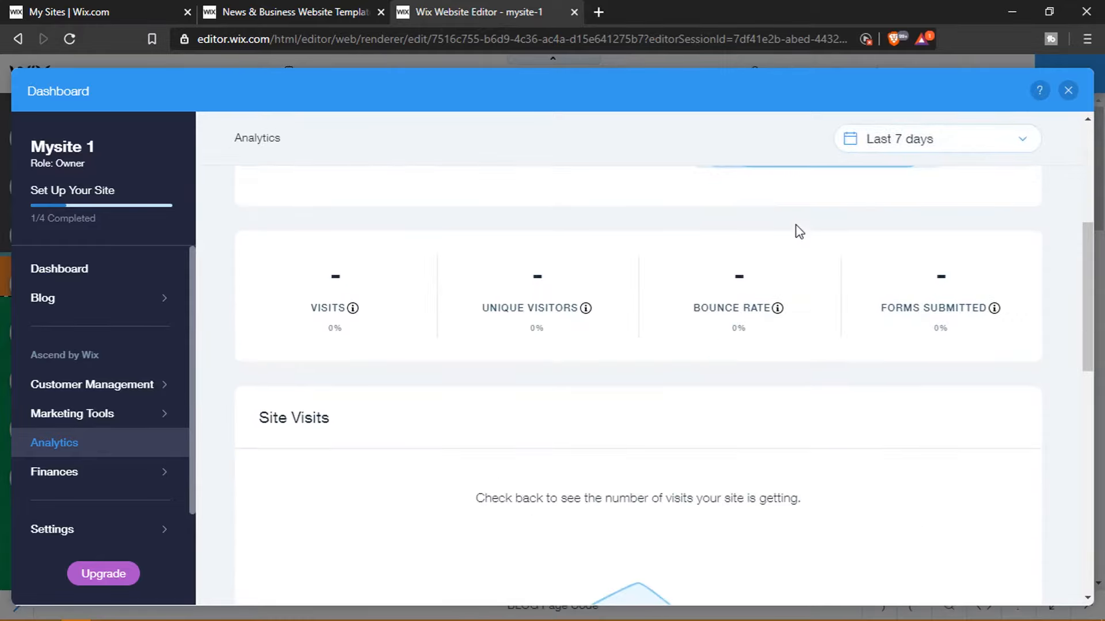
scroll(798, 232, "down", 7)
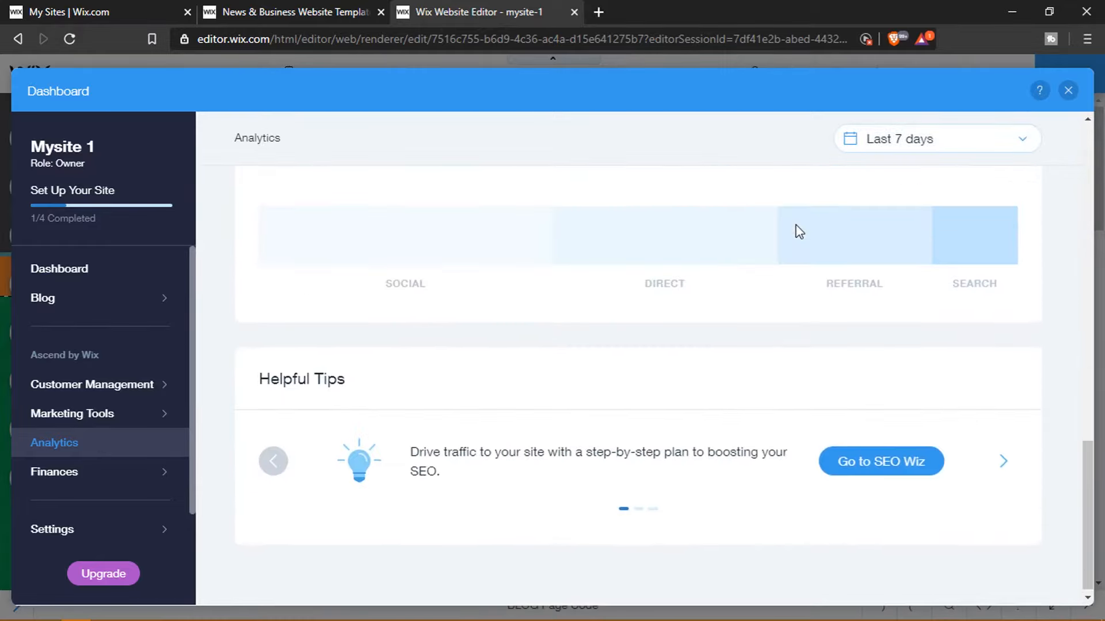
scroll(798, 231, "up", 4)
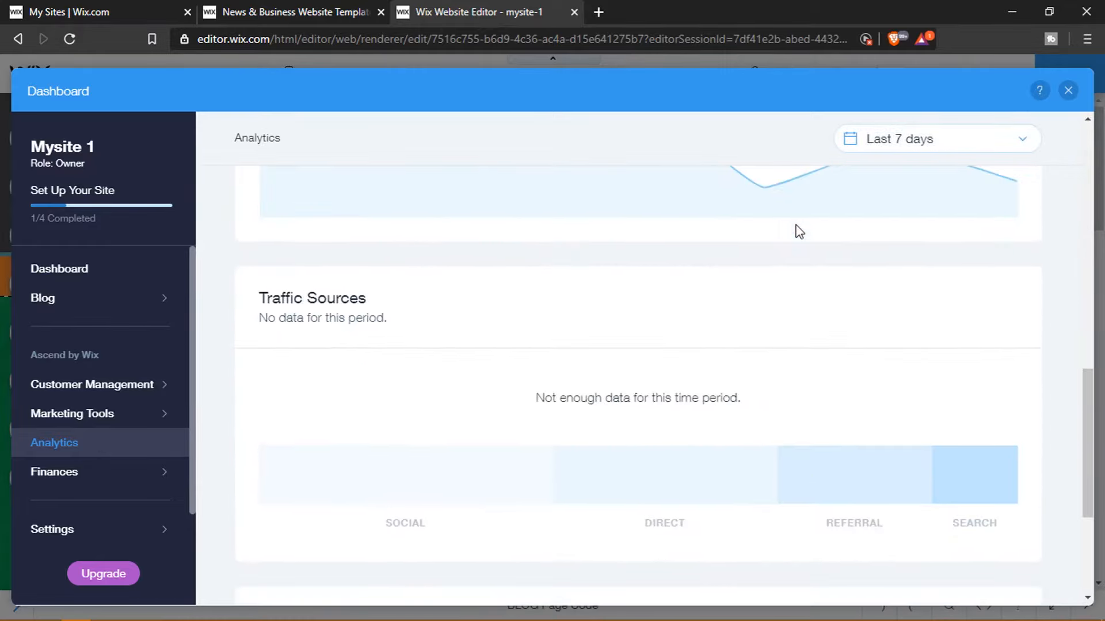
Step: Look through the blog analytics for the last 7 days, including post views and shares, and close the dashboard
scroll(798, 232, "up", 7)
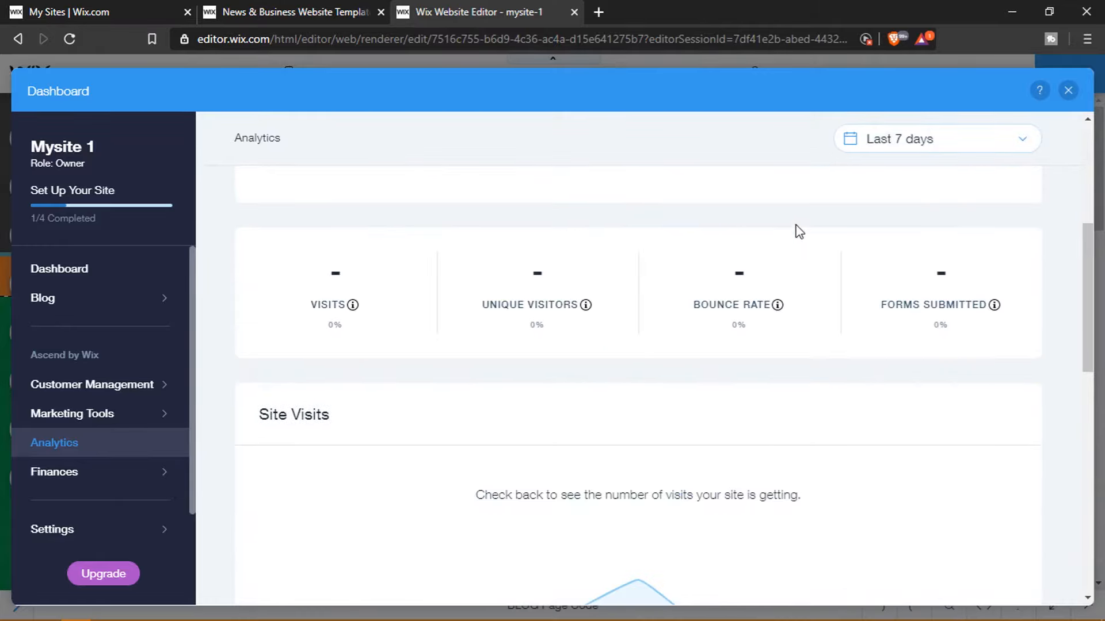
scroll(467, 265, "up", 4)
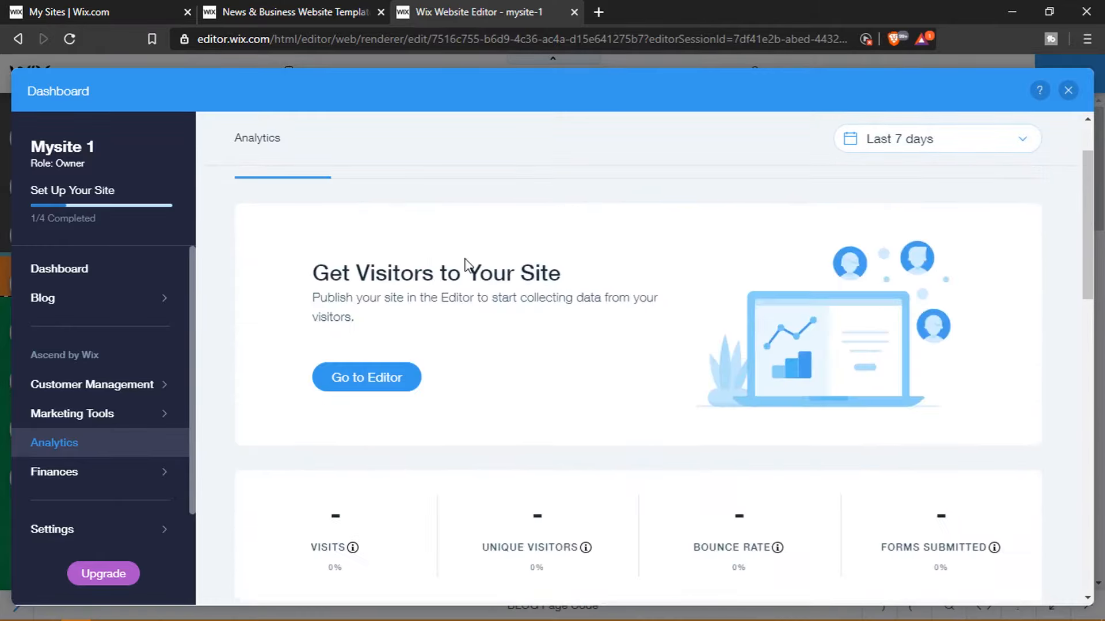
scroll(467, 265, "up", 2)
left_click(382, 247)
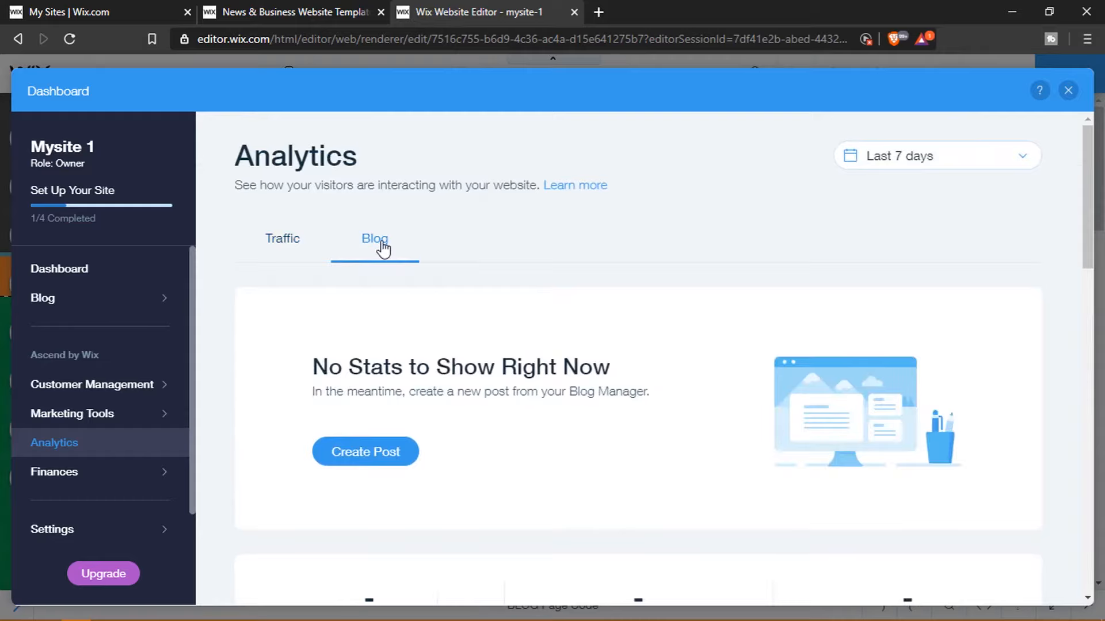
scroll(785, 308, "down", 4)
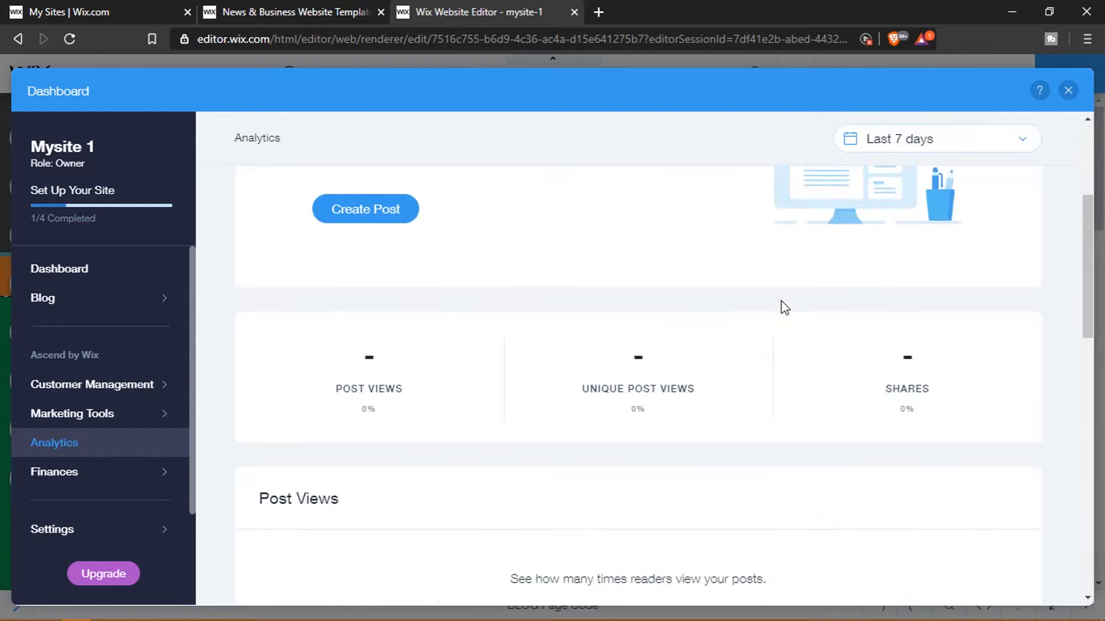
scroll(924, 374, "down", 4)
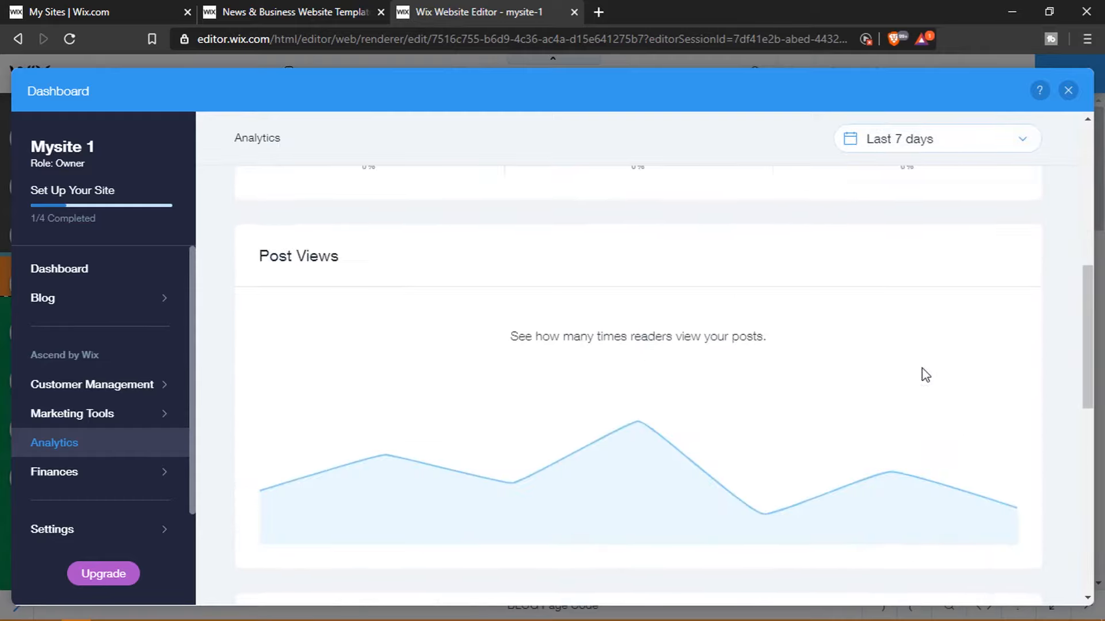
scroll(924, 375, "down", 5)
scroll(922, 374, "up", 14)
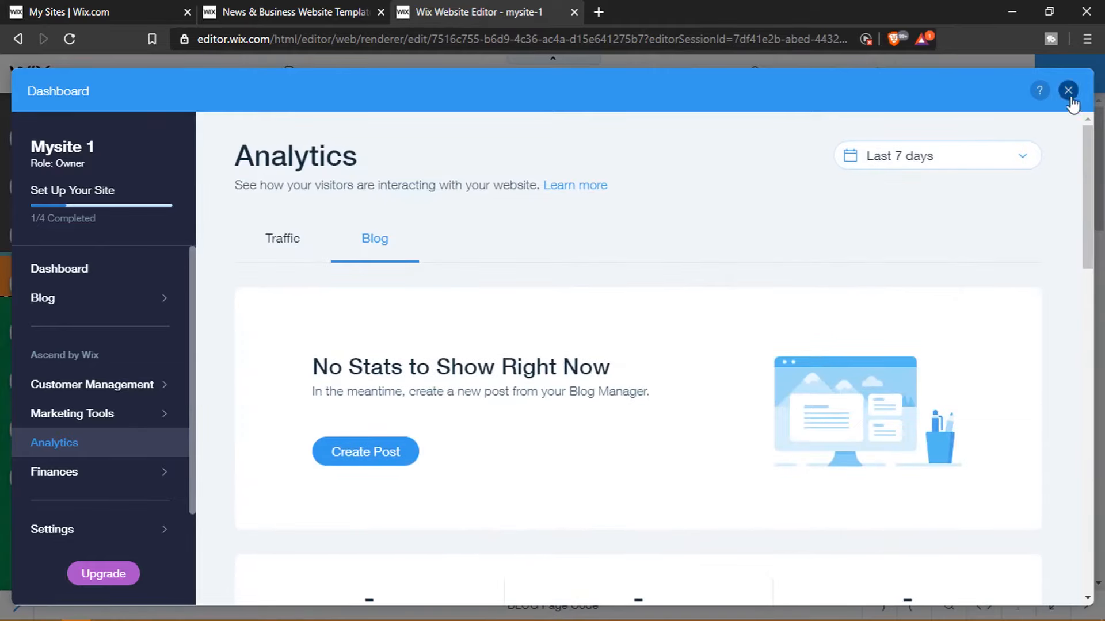
left_click(1069, 91)
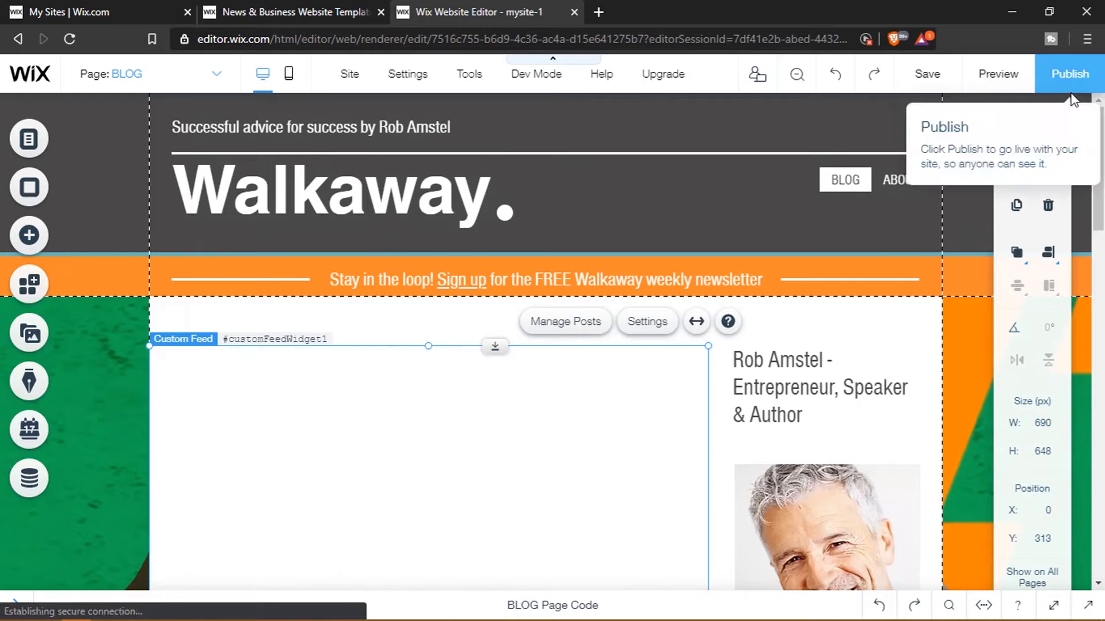
Step: Raise the custom feed's number of rows to 4, switch it to show all posts, and check the feed on the page
scroll(662, 407, "down", 7)
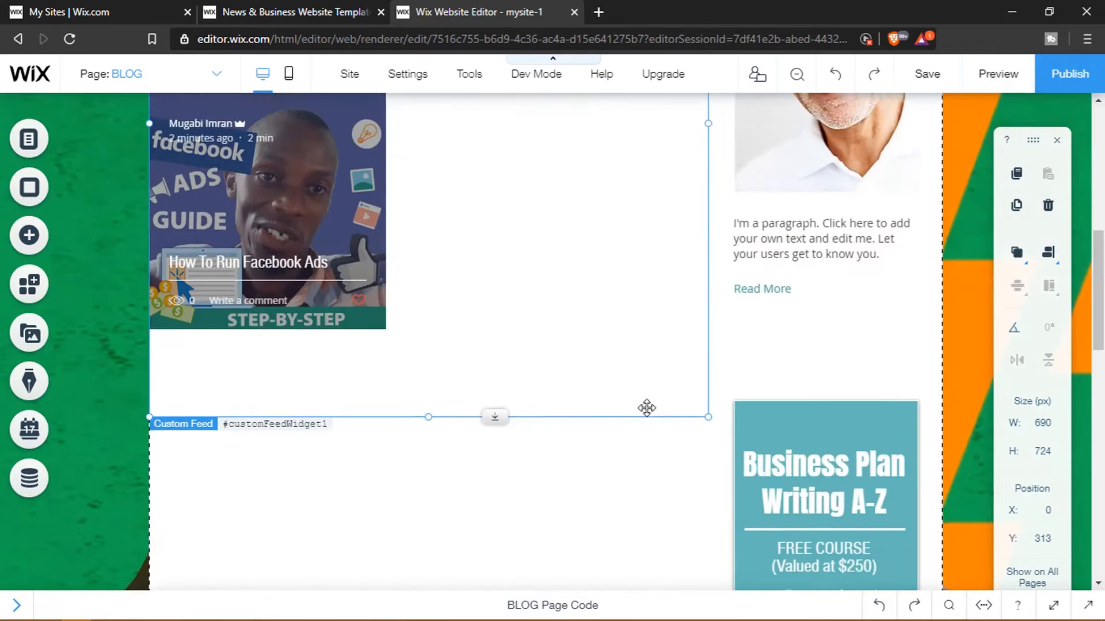
scroll(647, 406, "up", 3)
scroll(646, 406, "up", 3)
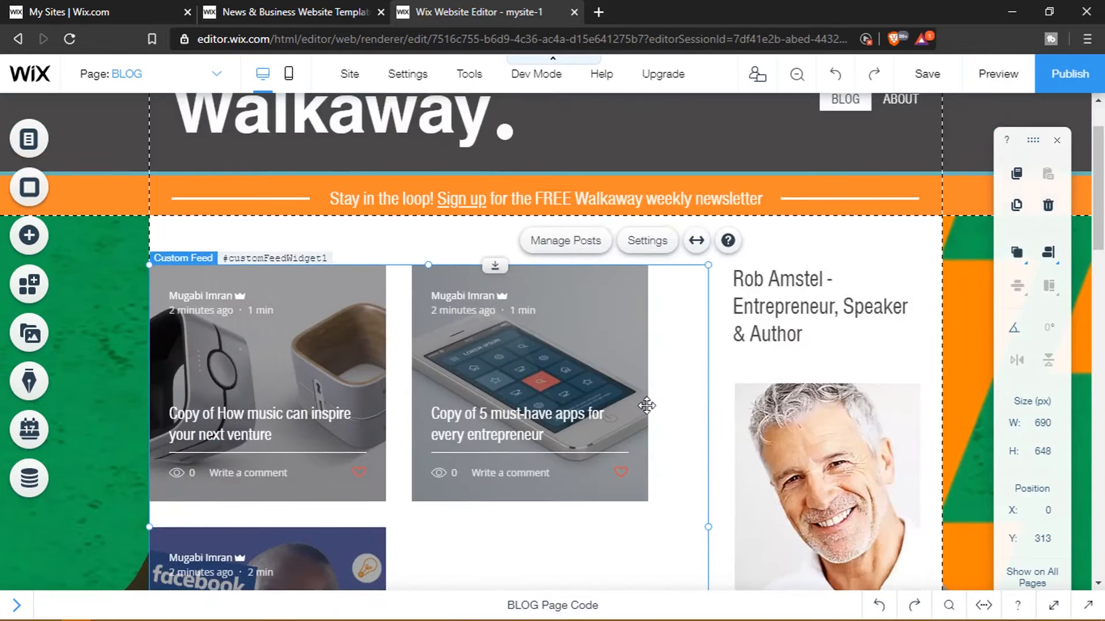
left_click(631, 247)
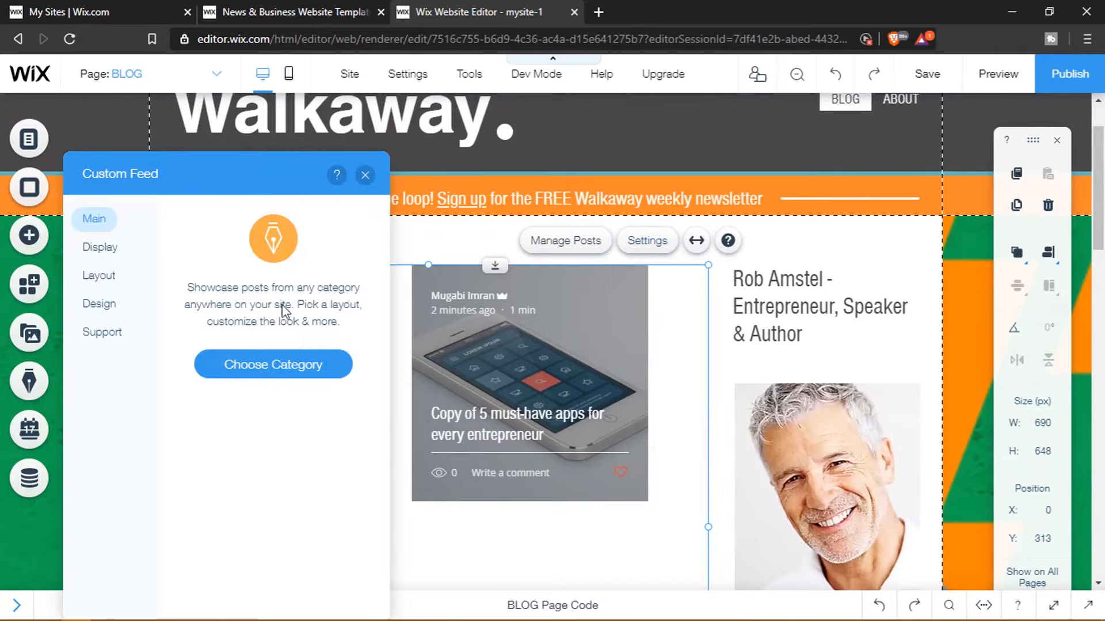
left_click(101, 310)
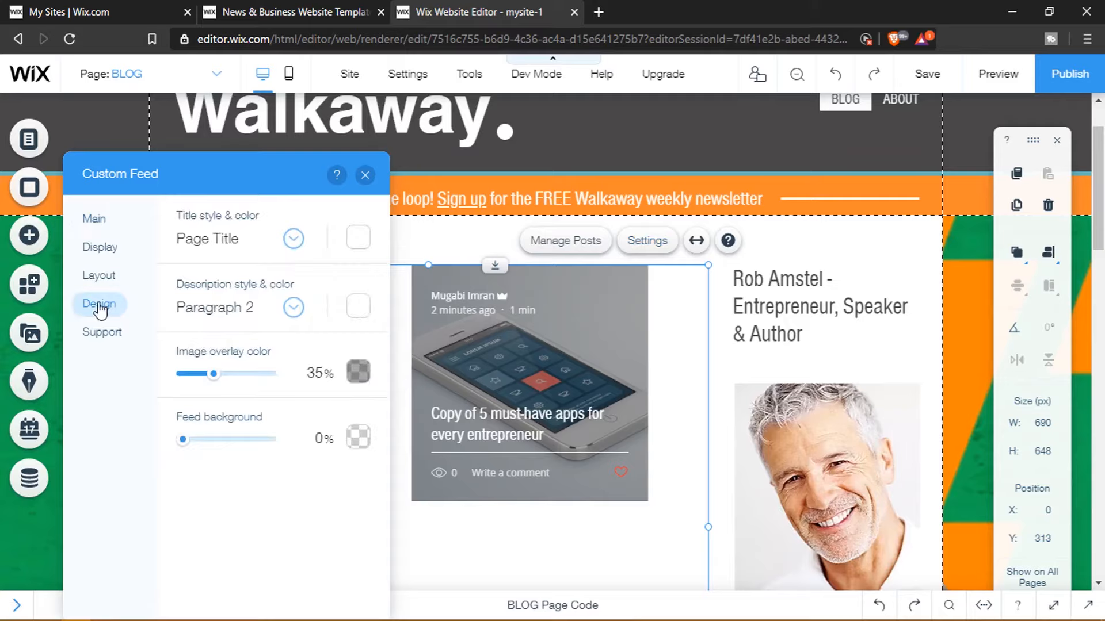
left_click(99, 275)
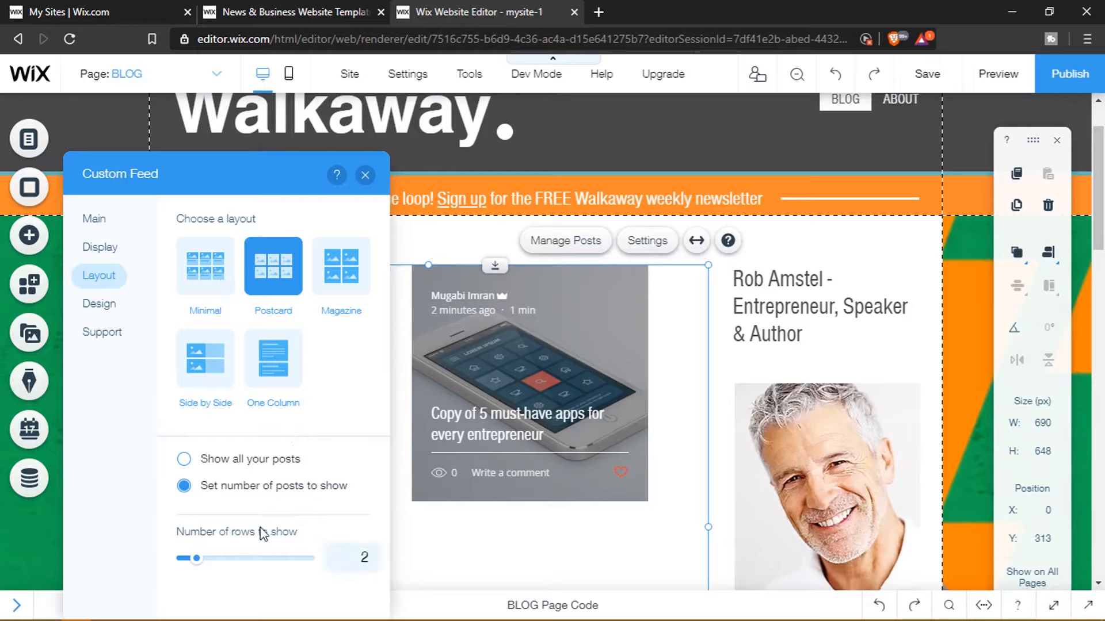
left_click(232, 559)
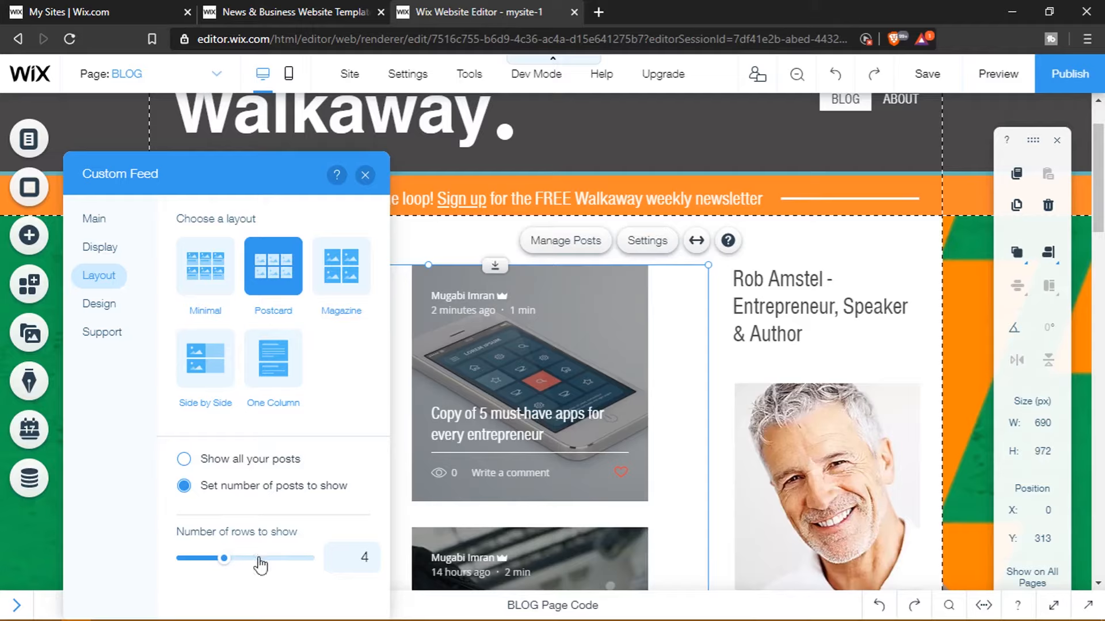
left_click(258, 558)
left_click(198, 461)
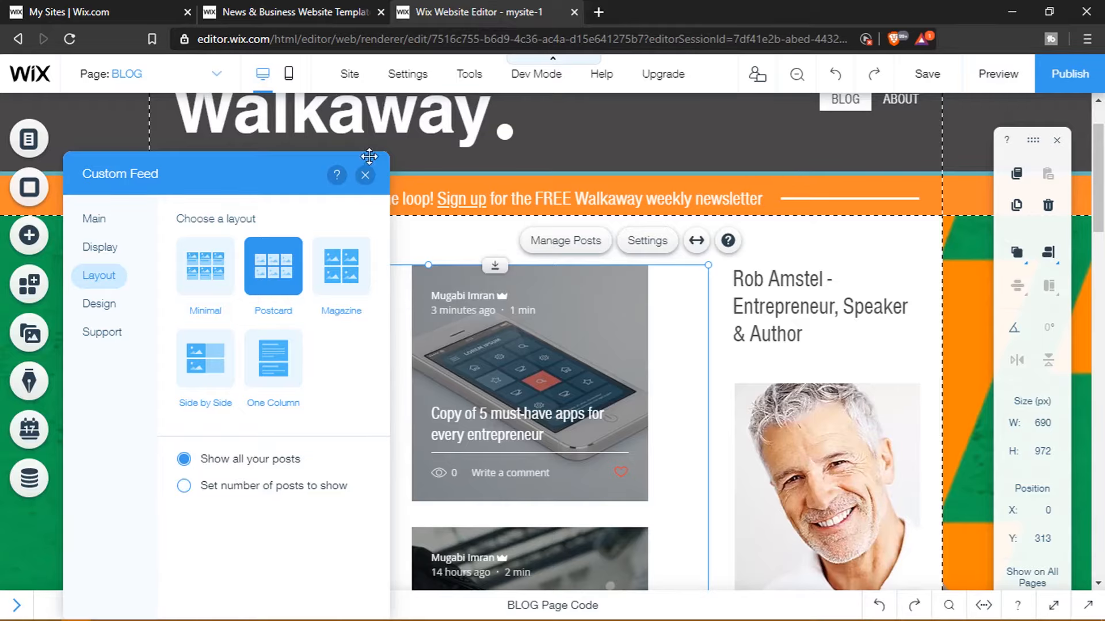
left_click(365, 175)
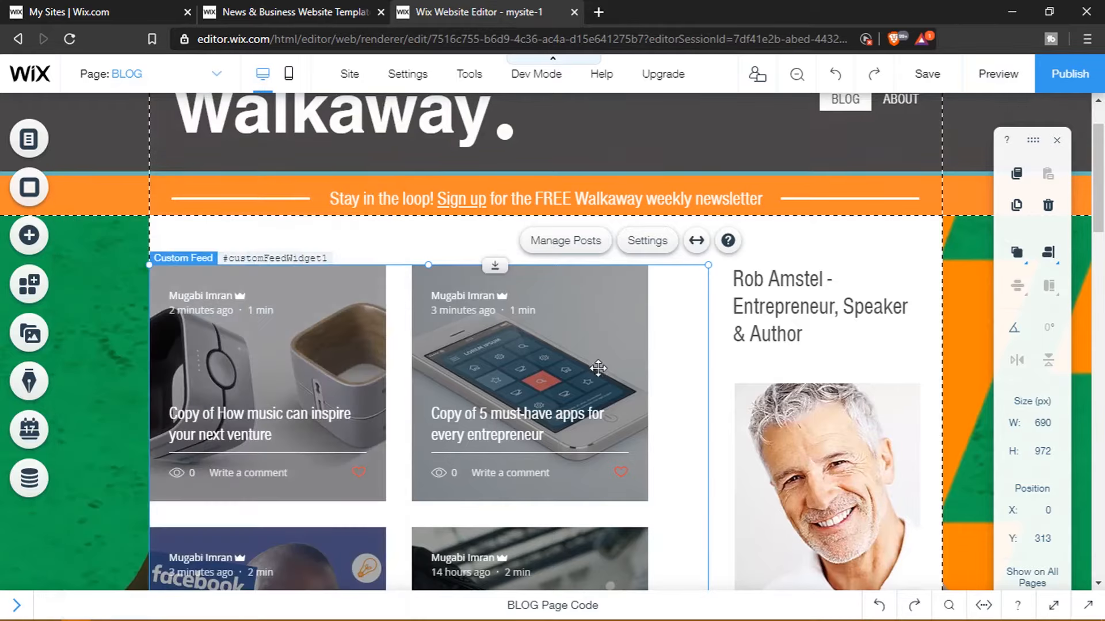
scroll(601, 363, "down", 7)
scroll(601, 363, "down", 4)
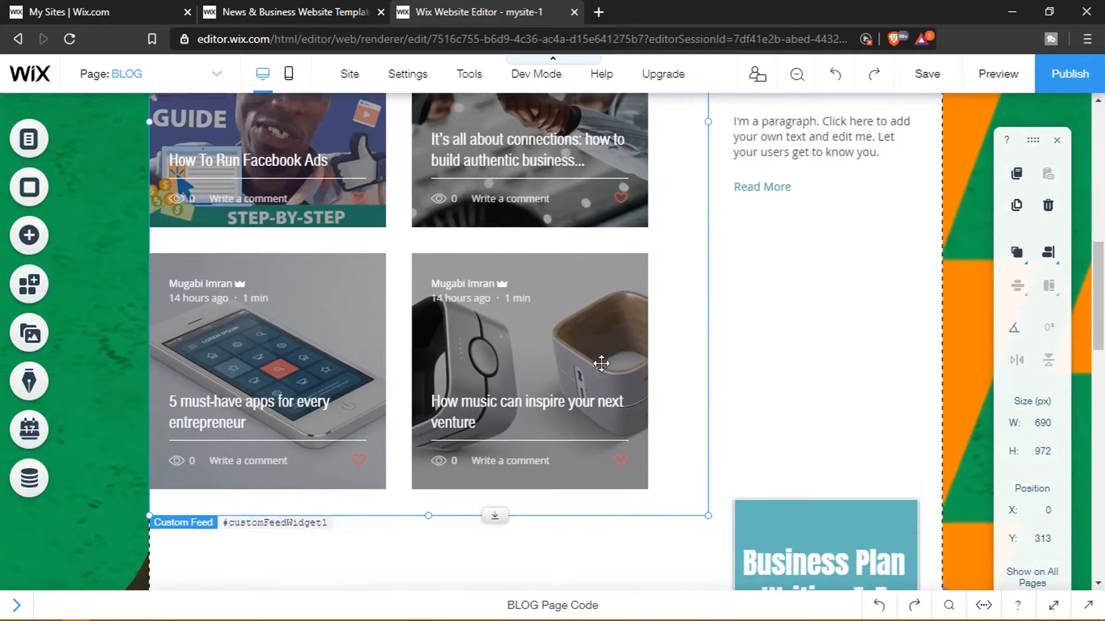
Step: Delete the "Successful advice for success" tagline above the Walkaway title in the site header
scroll(601, 363, "up", 10)
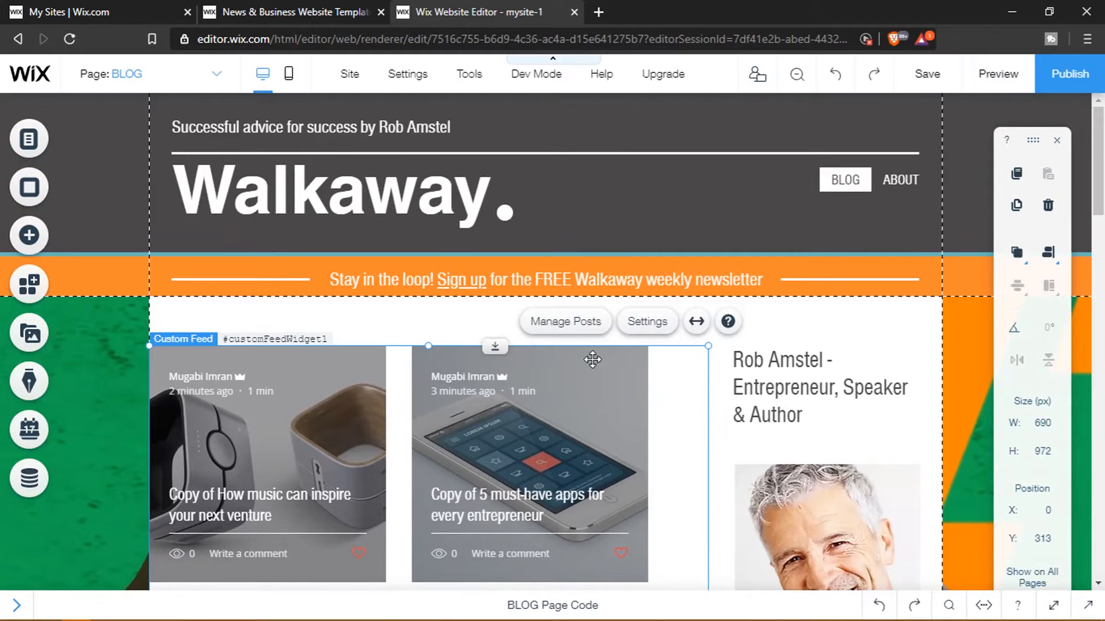
left_click(454, 192)
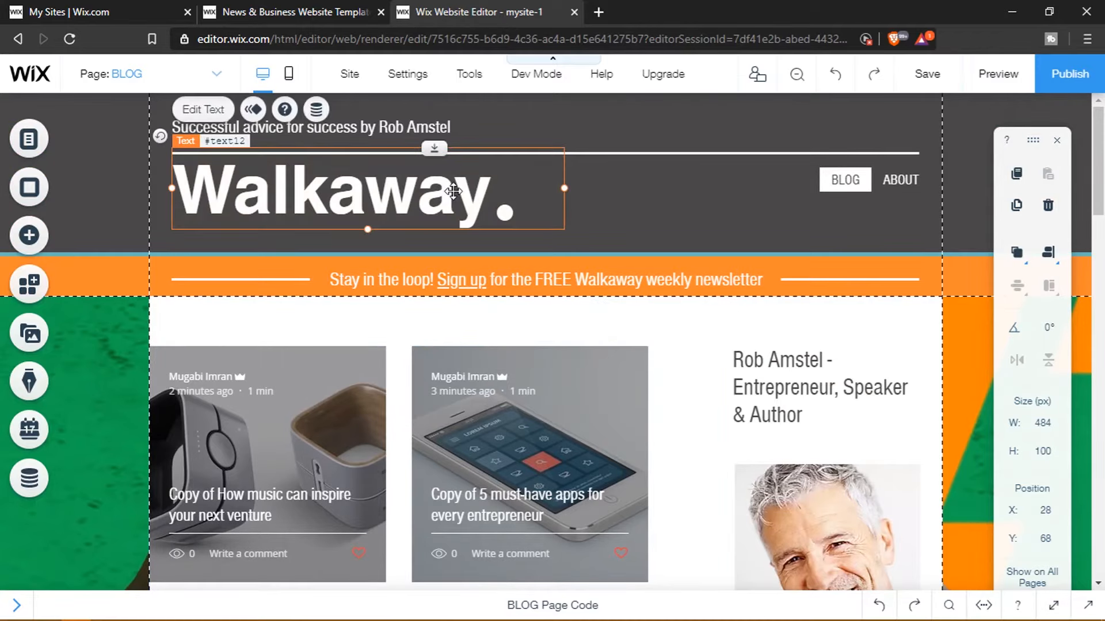
left_click(393, 131)
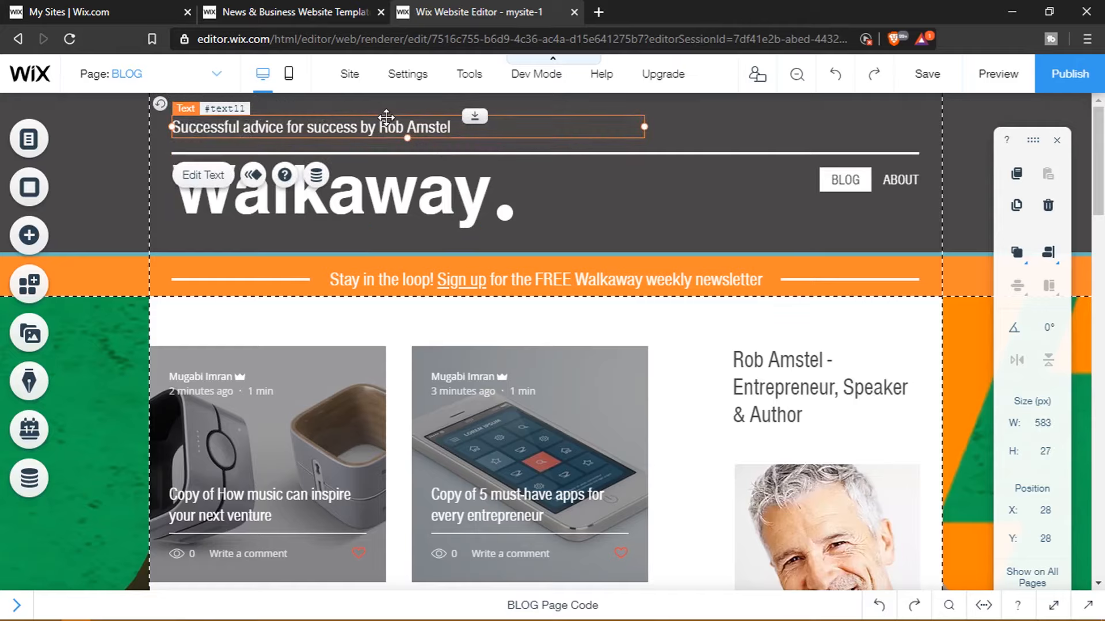
key("Delete")
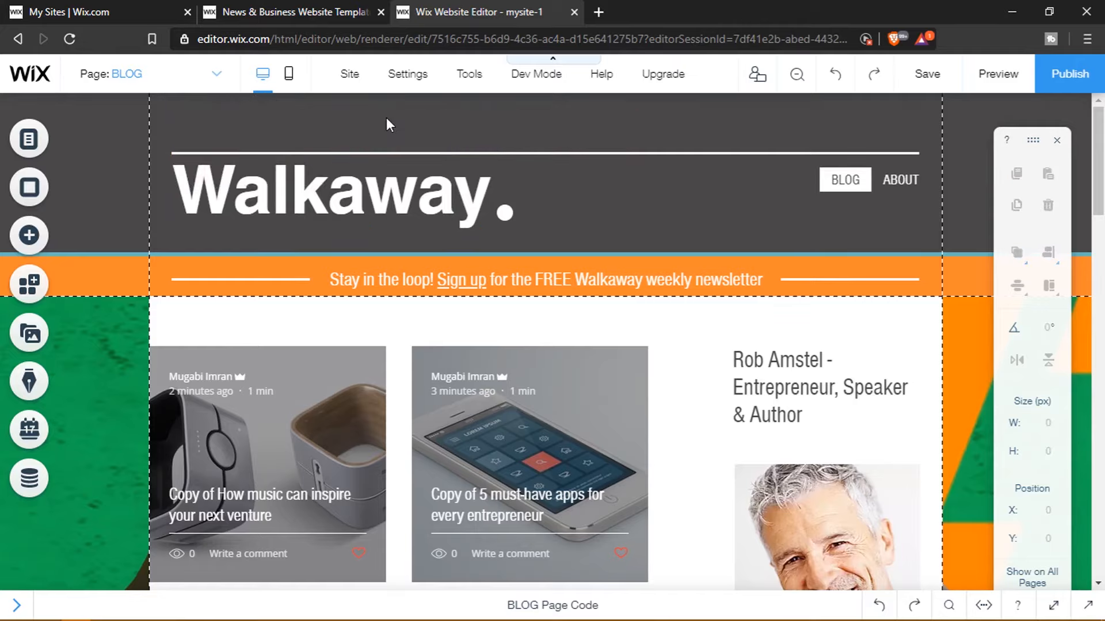
Step: Replace the Walkaway title in the header with the site owner's full name and narrow its text box to about 459 px
left_click(450, 194)
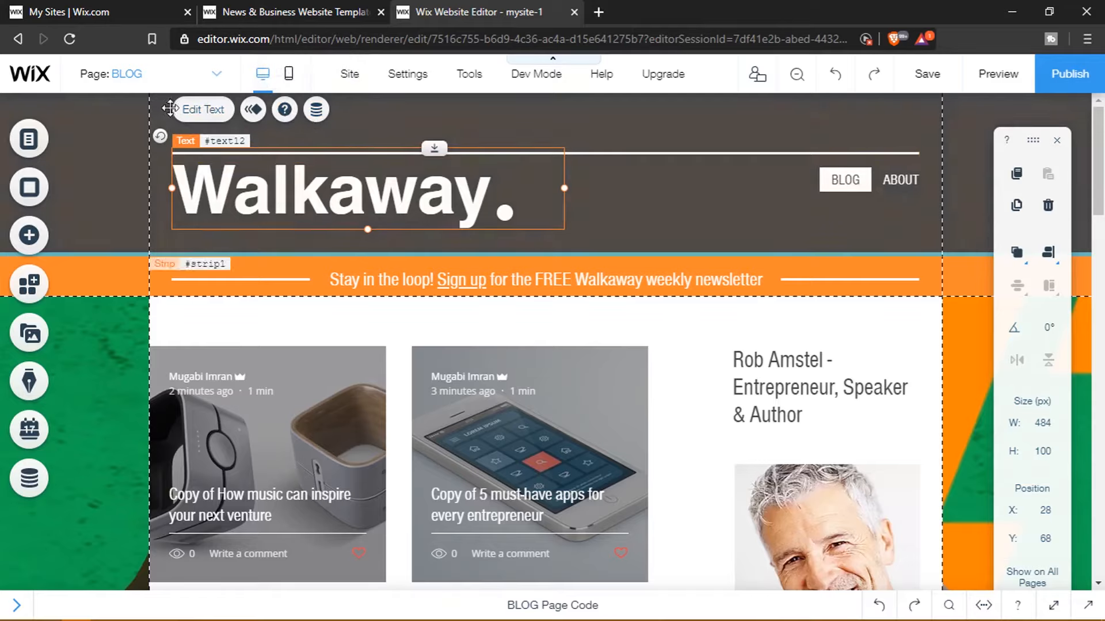
left_click(215, 118)
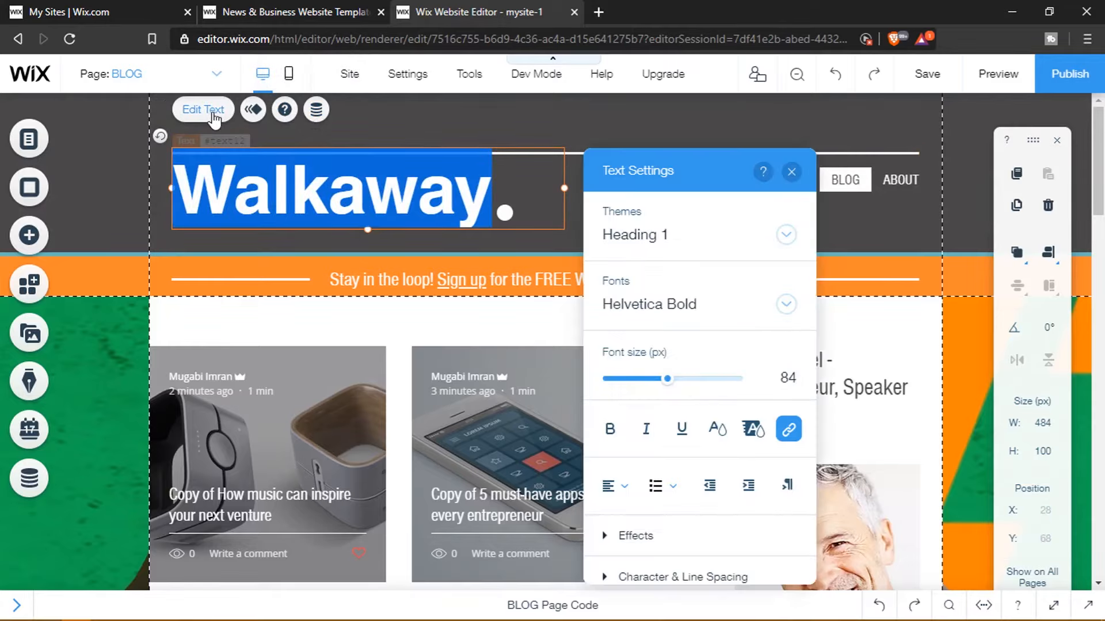
type("MugabiImran")
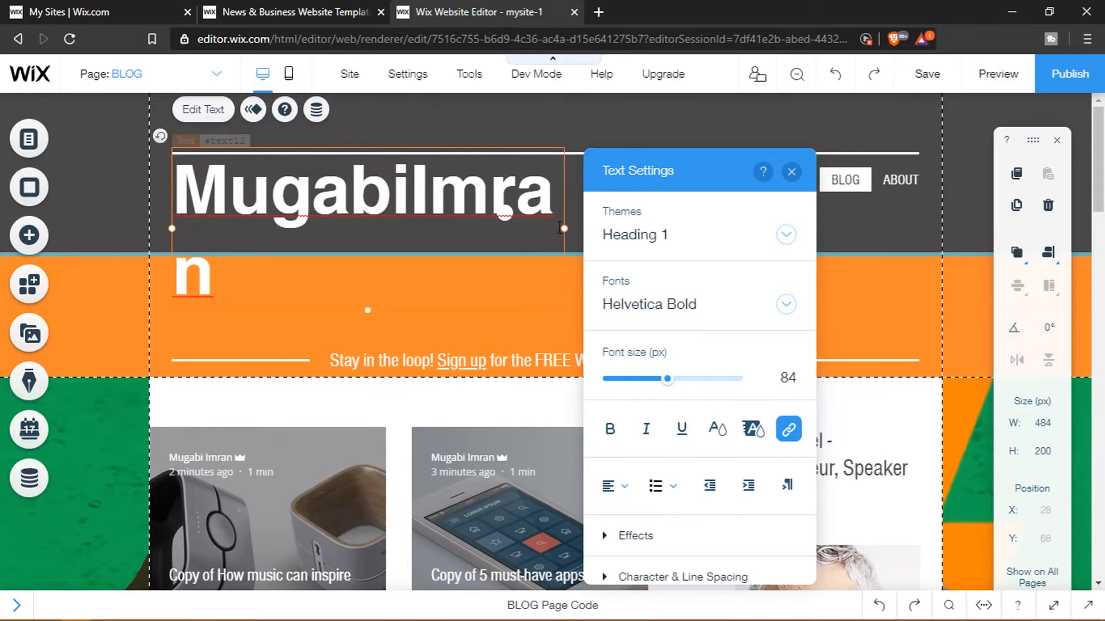
left_click_drag(563, 229, 541, 218)
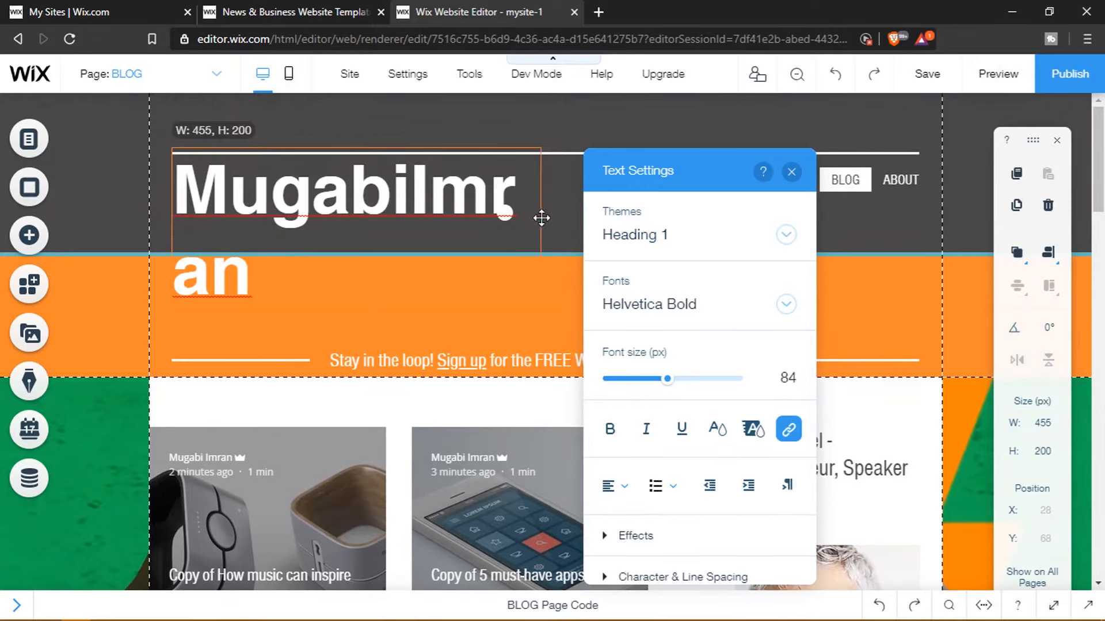
left_click_drag(541, 218, 544, 218)
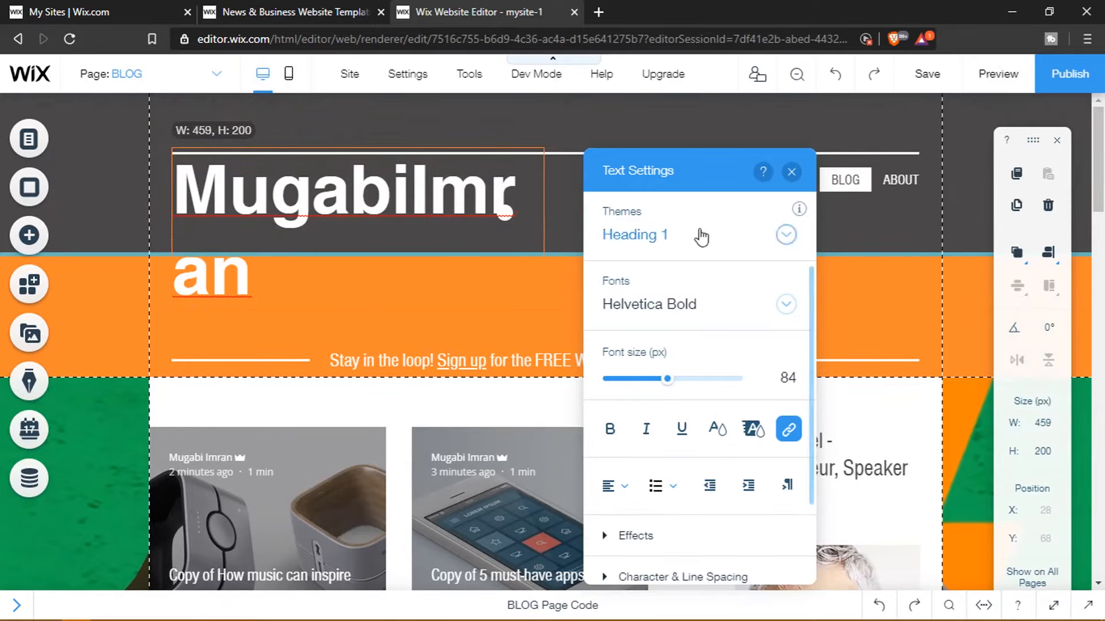
Step: Look through the title's heading themes, keeping Heading 1, and the list of available fonts
left_click(786, 236)
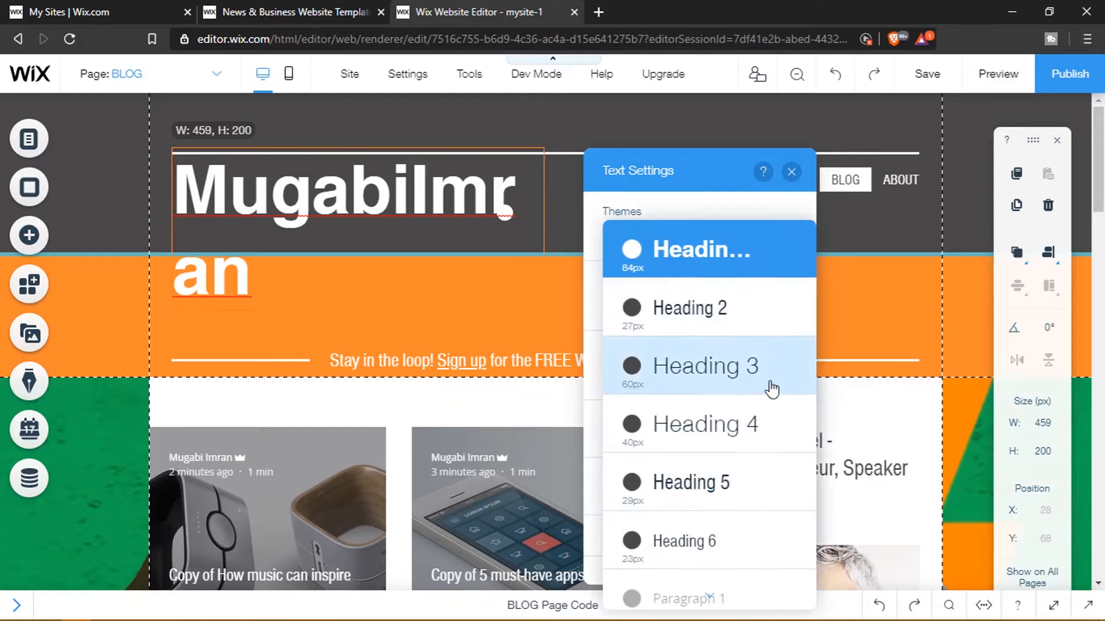
left_click(780, 248)
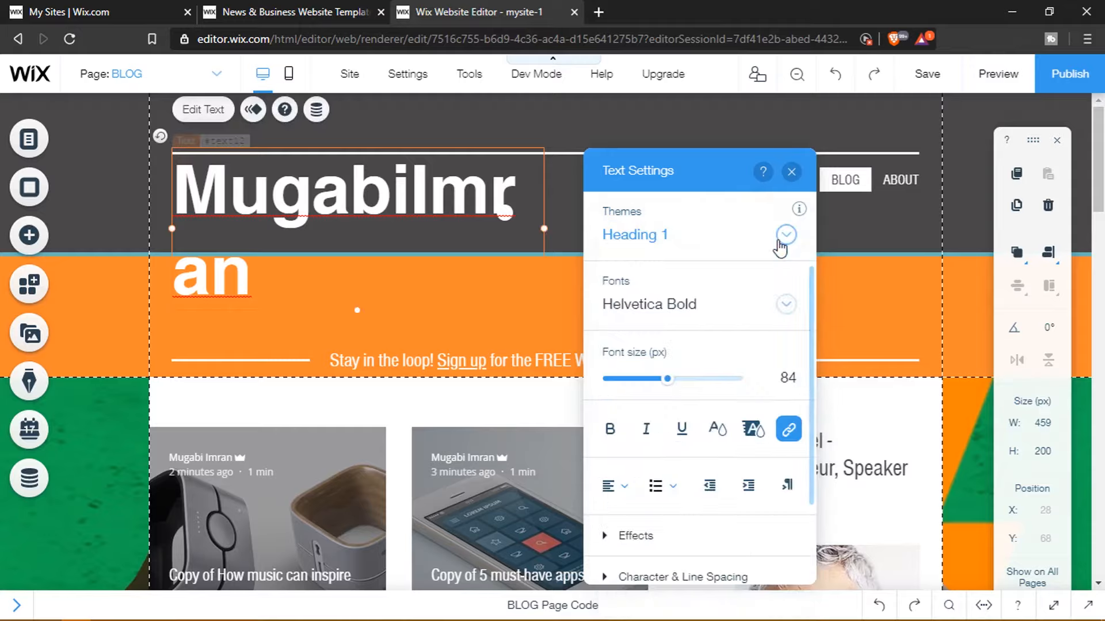
left_click(787, 305)
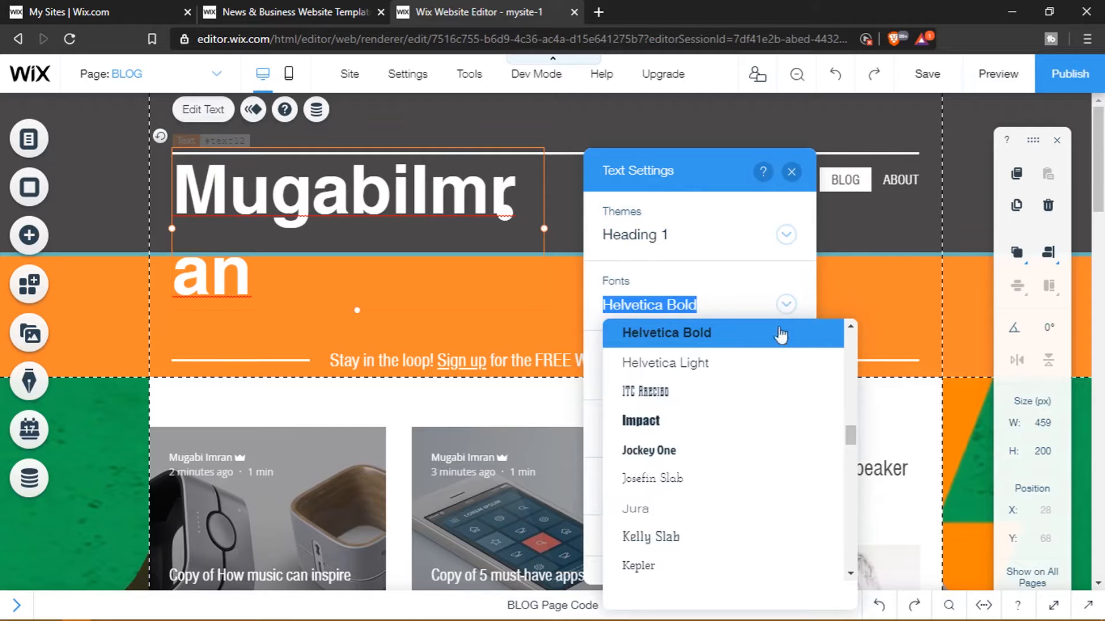
scroll(778, 444, "down", 10)
scroll(777, 444, "down", 15)
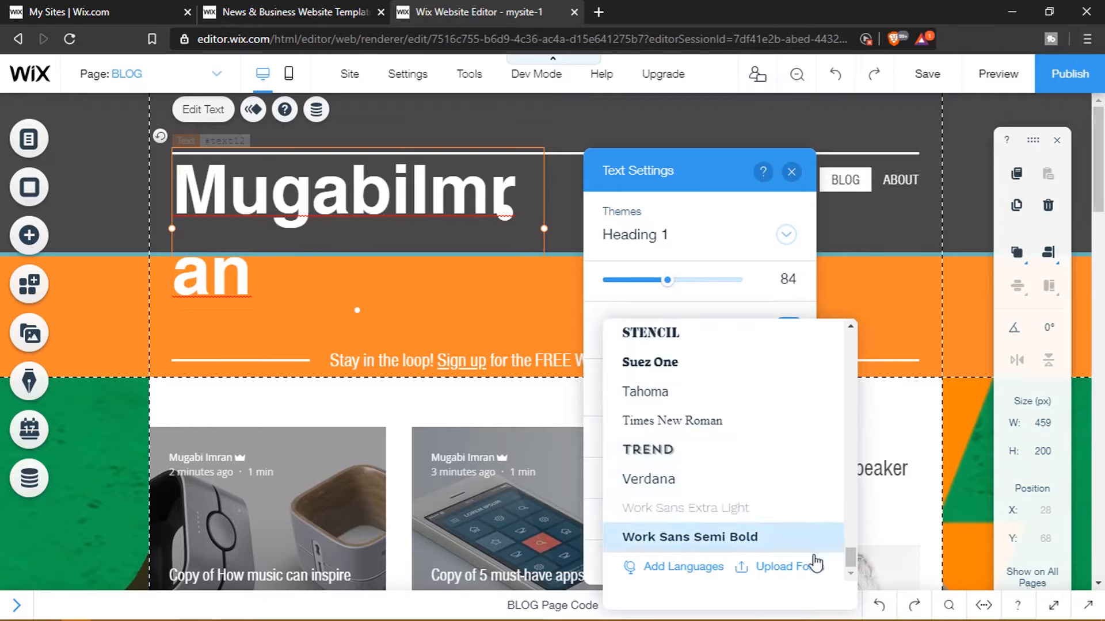
Step: Try to find a custom font file to upload from the Windows and Program Files folders on drive C
left_click(794, 568)
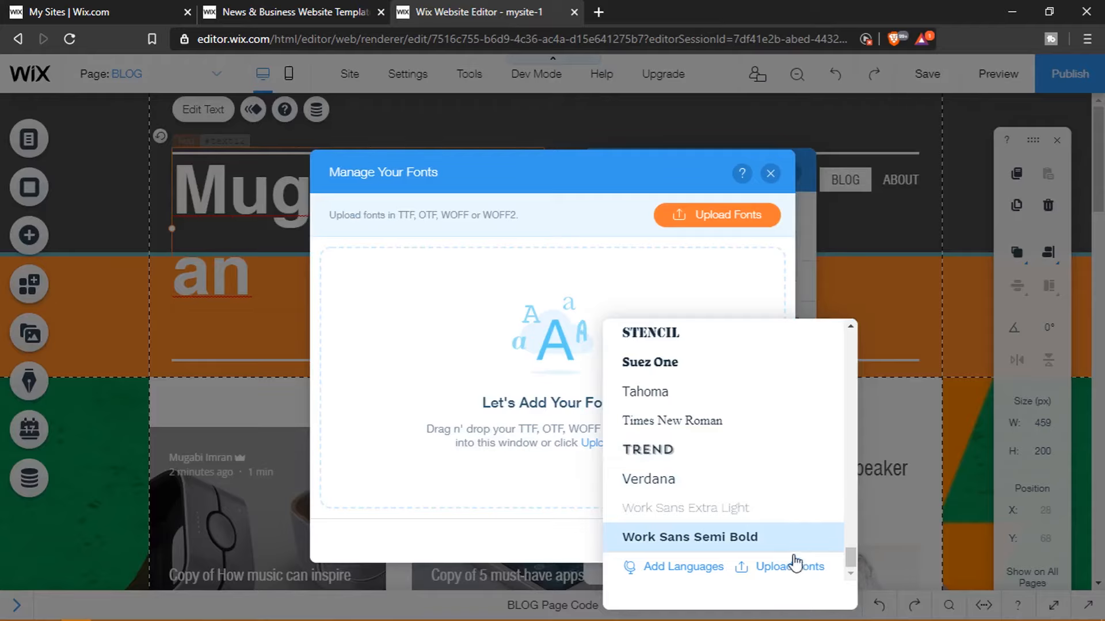
left_click(498, 309)
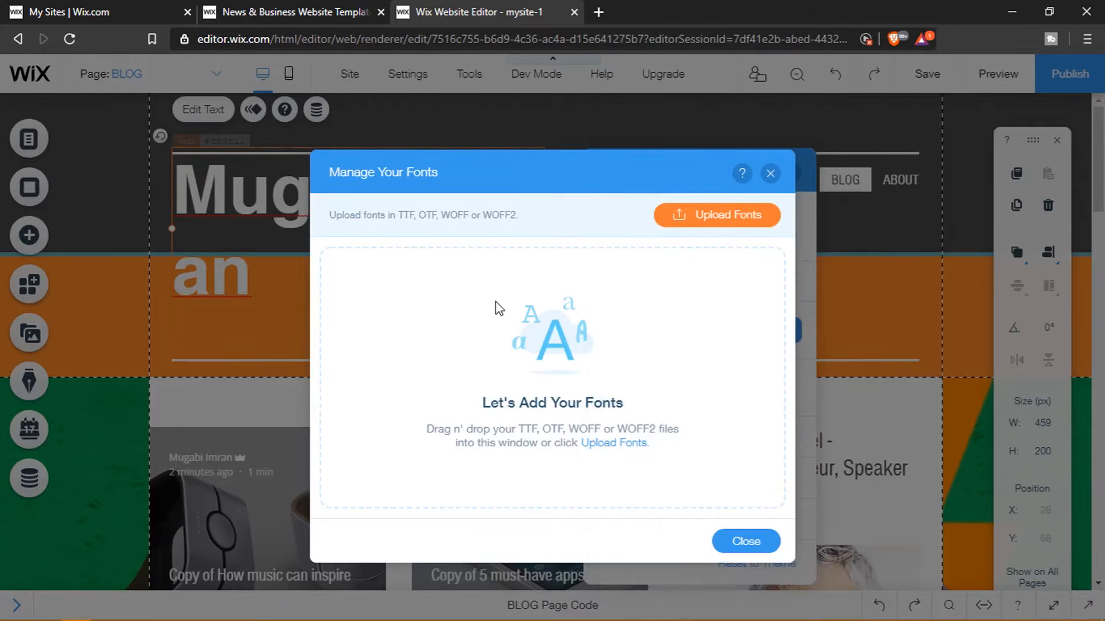
left_click(736, 219)
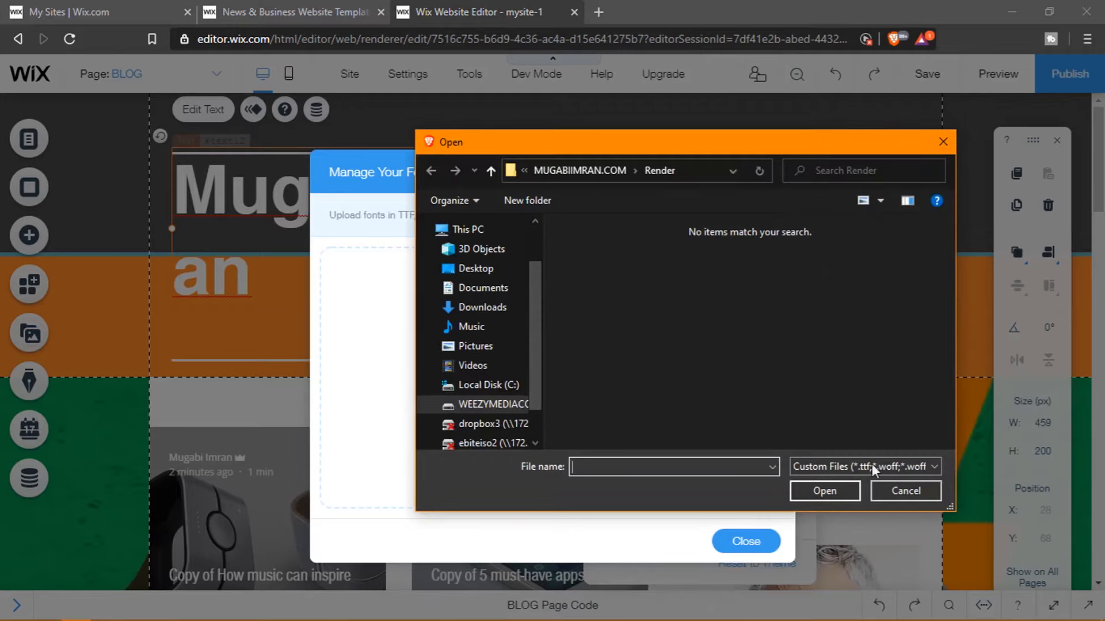
left_click(488, 384)
double_click(623, 423)
scroll(627, 409, "down", 10)
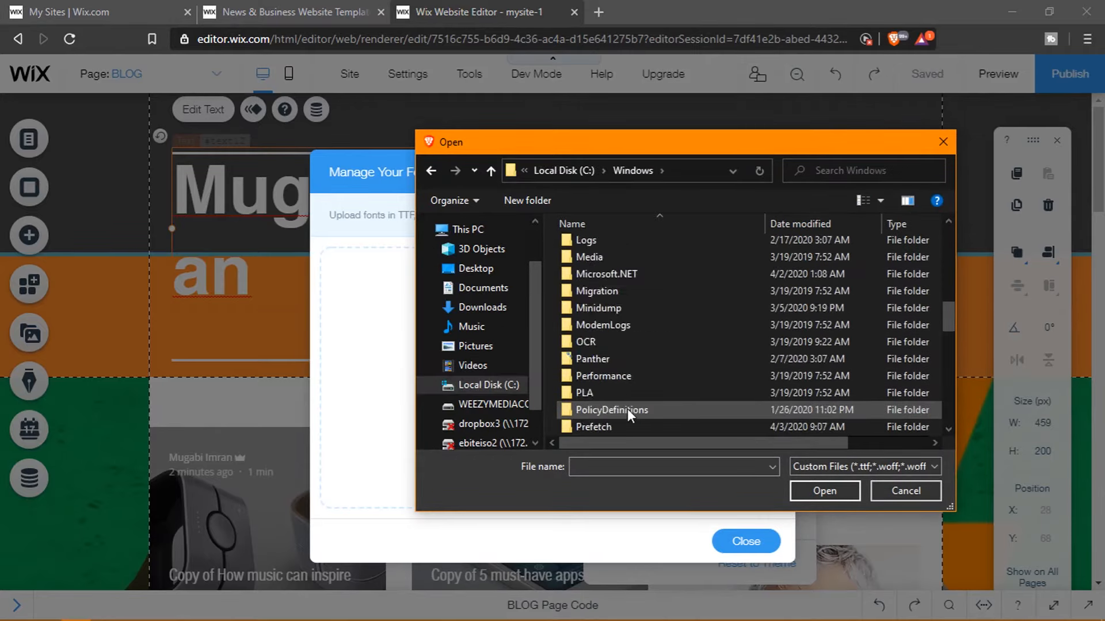
scroll(627, 408, "up", 2)
left_click(566, 169)
double_click(648, 326)
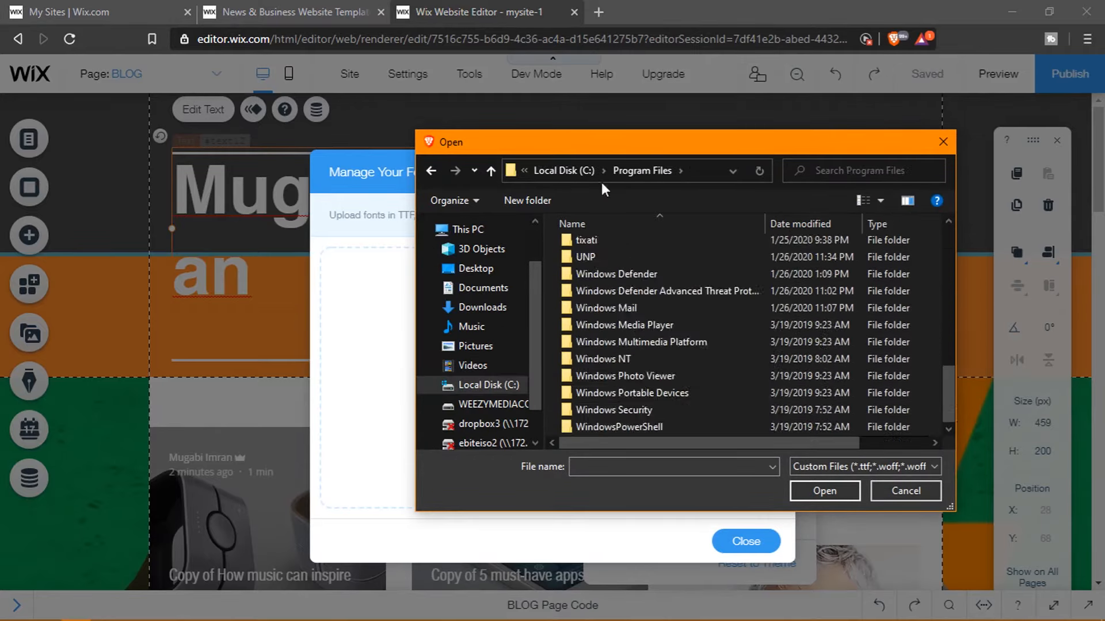
left_click(599, 178)
double_click(667, 425)
scroll(687, 395, "down", 20)
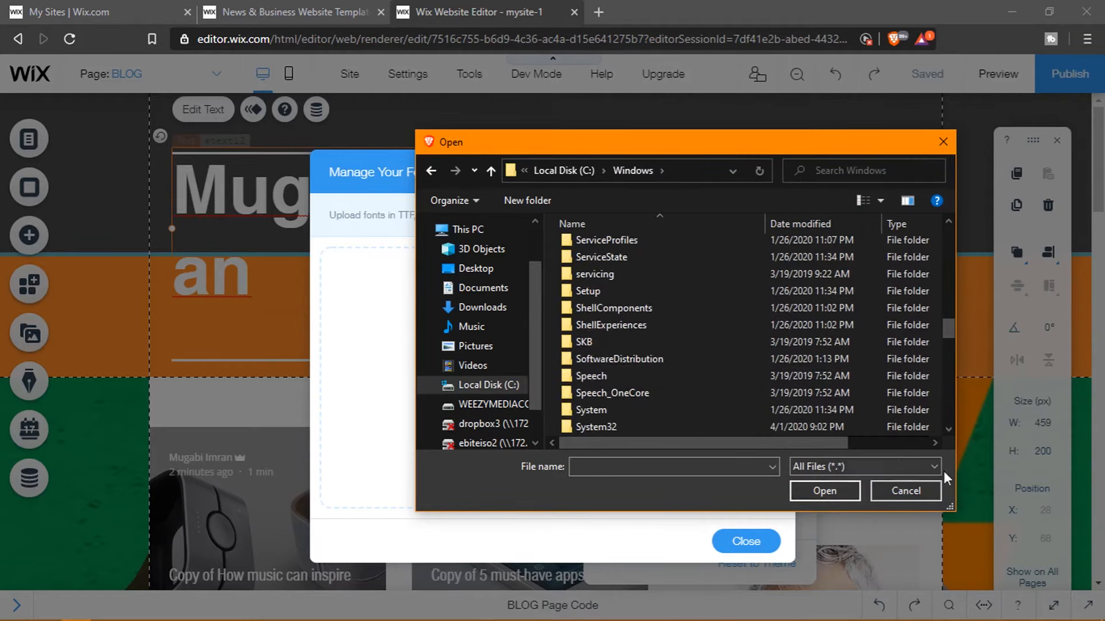
left_click(905, 490)
left_click(746, 540)
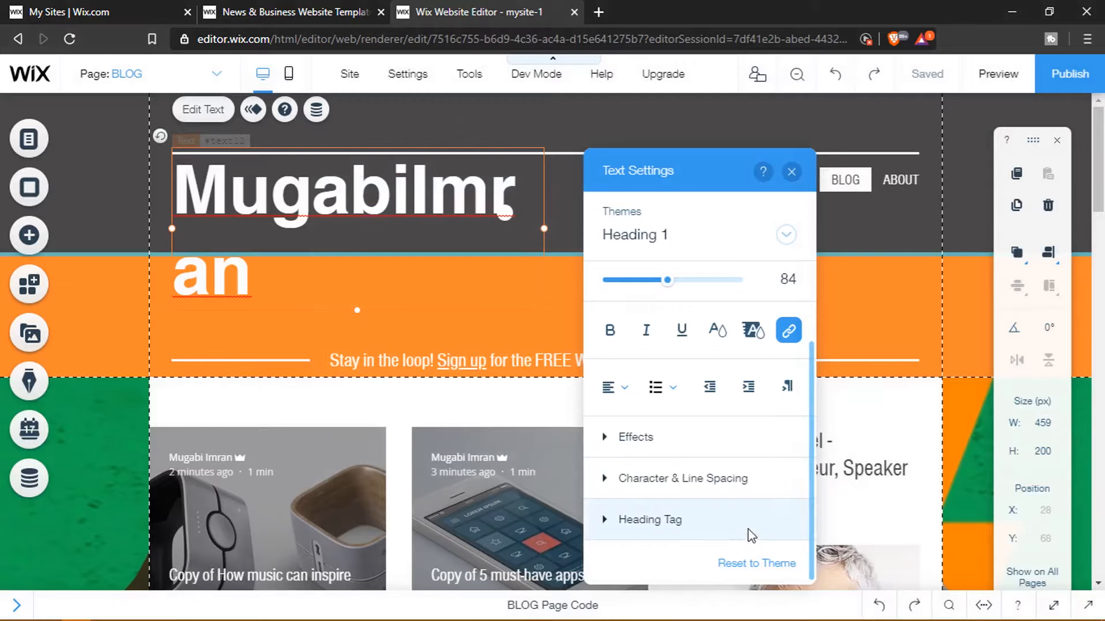
Step: Try to change the header title's font to Museo
scroll(737, 481, "up", 2)
left_click(786, 305)
scroll(797, 493, "down", 5)
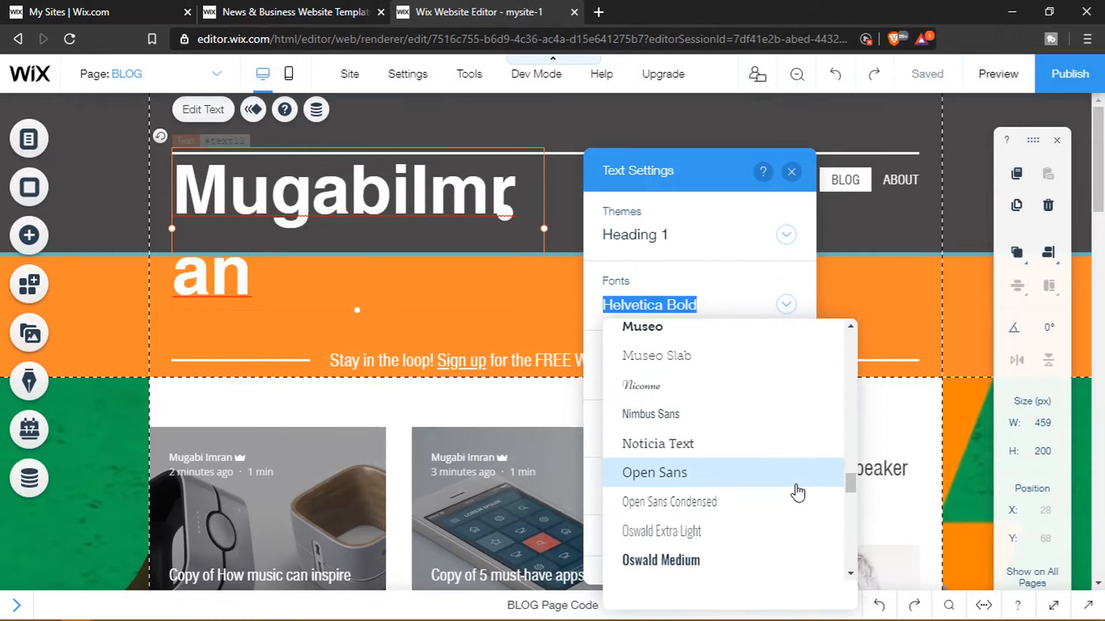
left_click(755, 328)
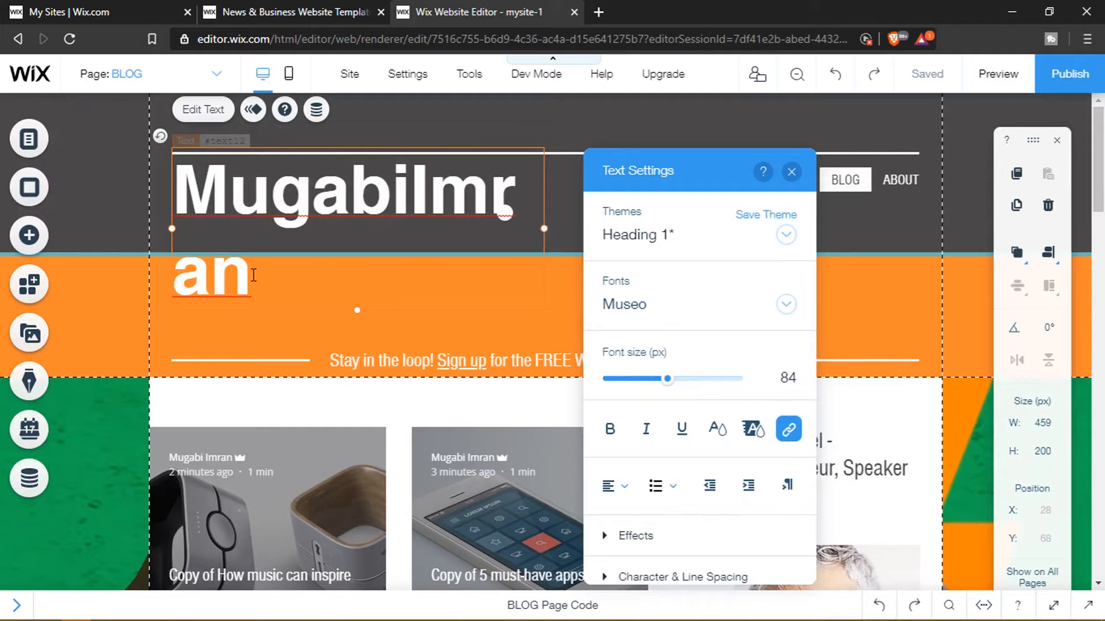
Step: Set the whole header title to the Oswald Medium font at a size of 63 px
left_click_drag(250, 271, 191, 198)
left_click(236, 255)
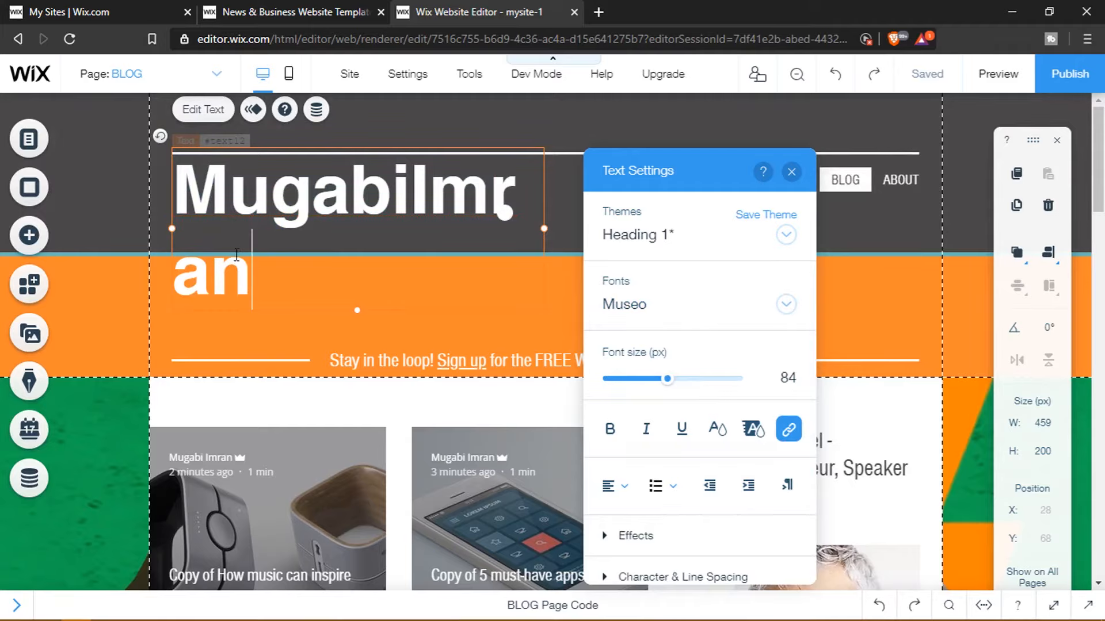
left_click_drag(237, 257, 178, 201)
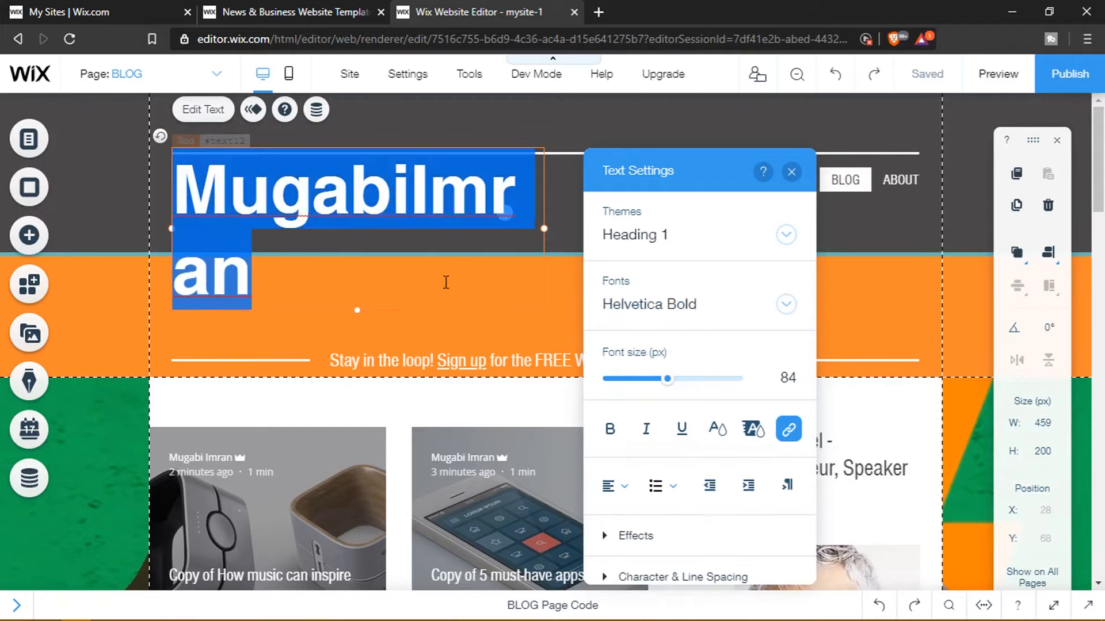
left_click(785, 305)
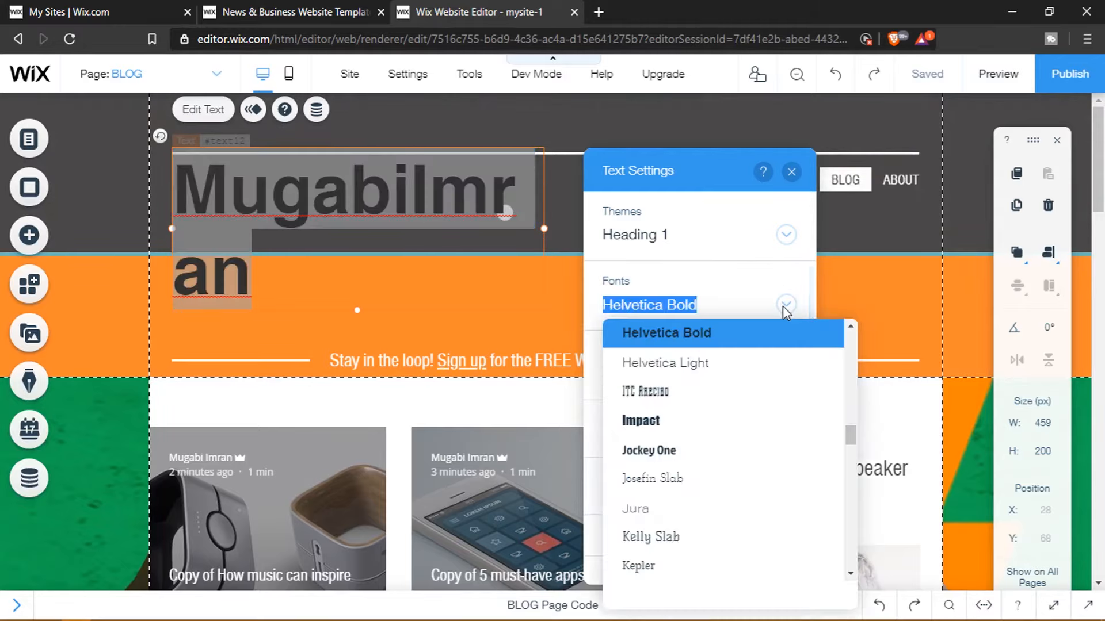
scroll(755, 556, "down", 10)
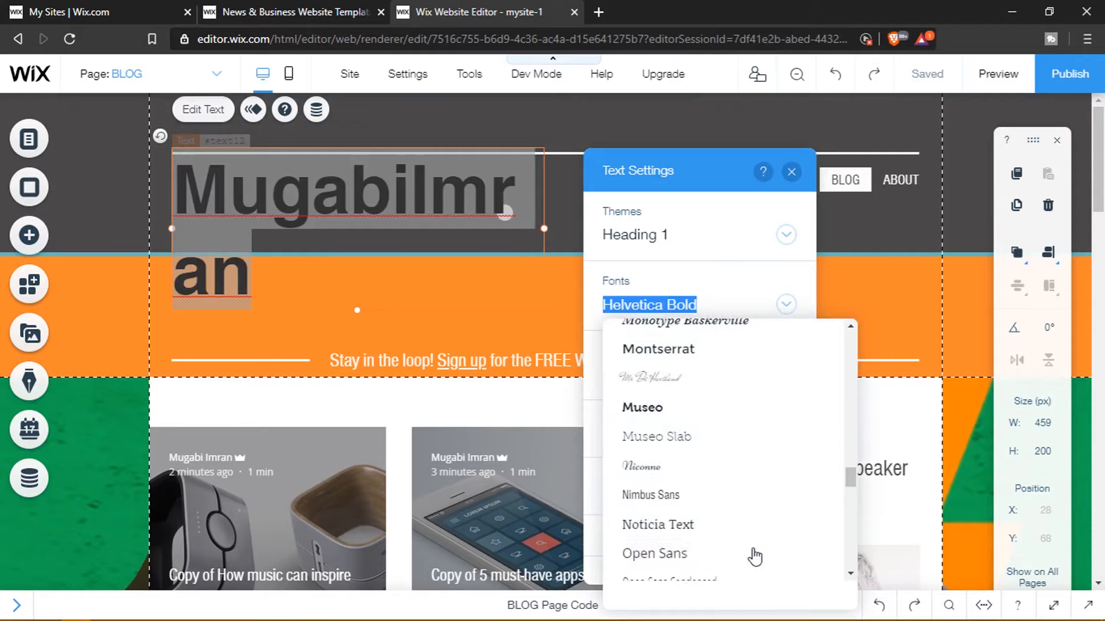
scroll(754, 556, "up", 3)
scroll(755, 557, "up", 3)
scroll(754, 557, "down", 3)
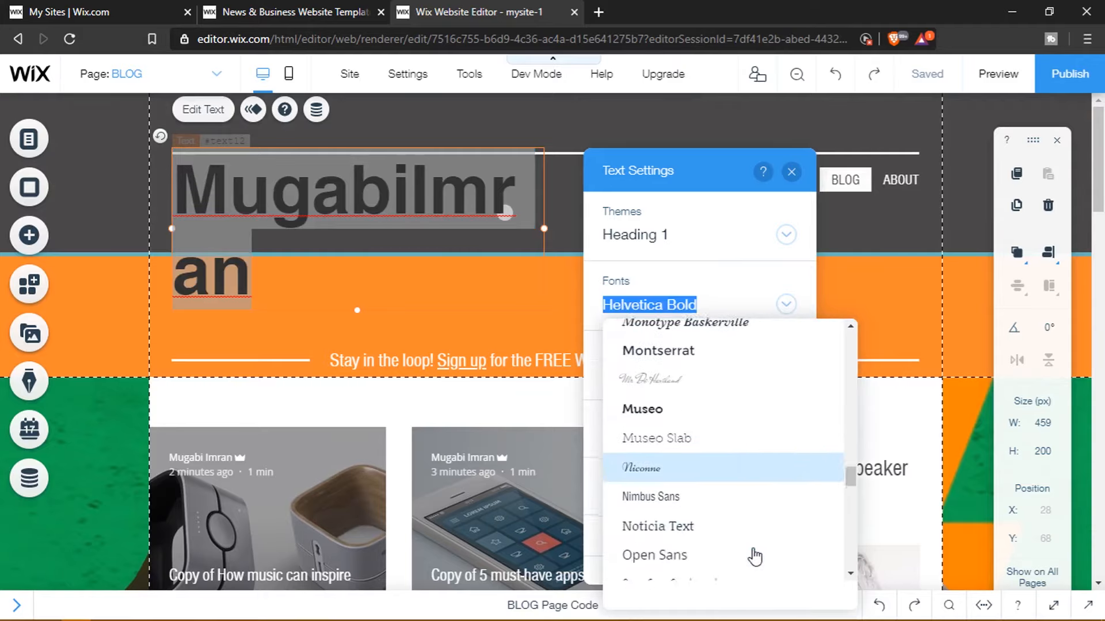
scroll(754, 556, "down", 3)
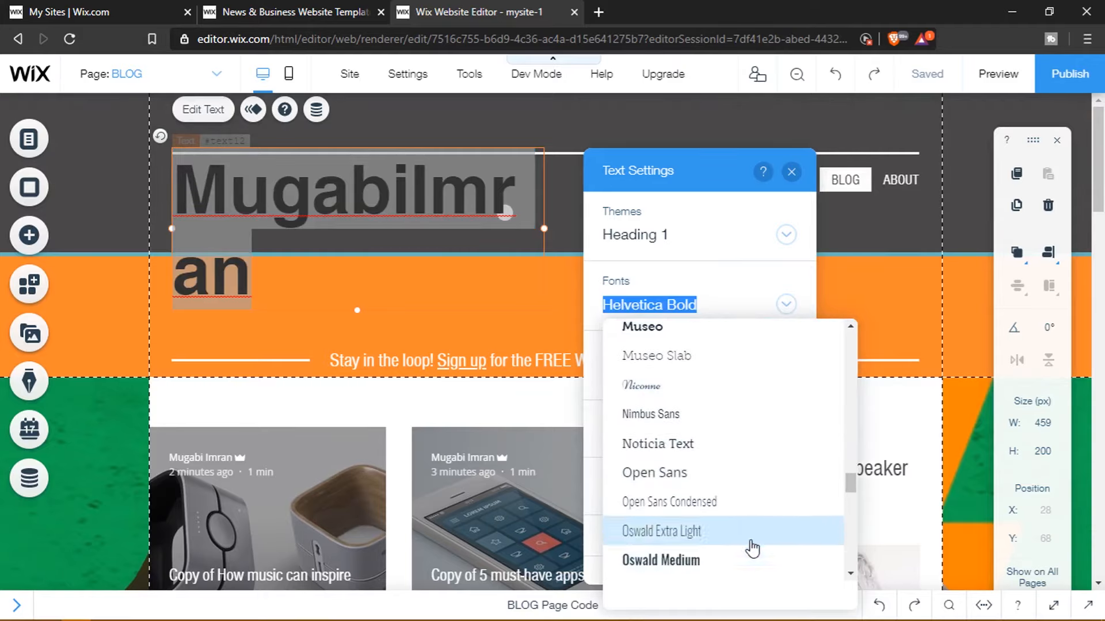
left_click(659, 561)
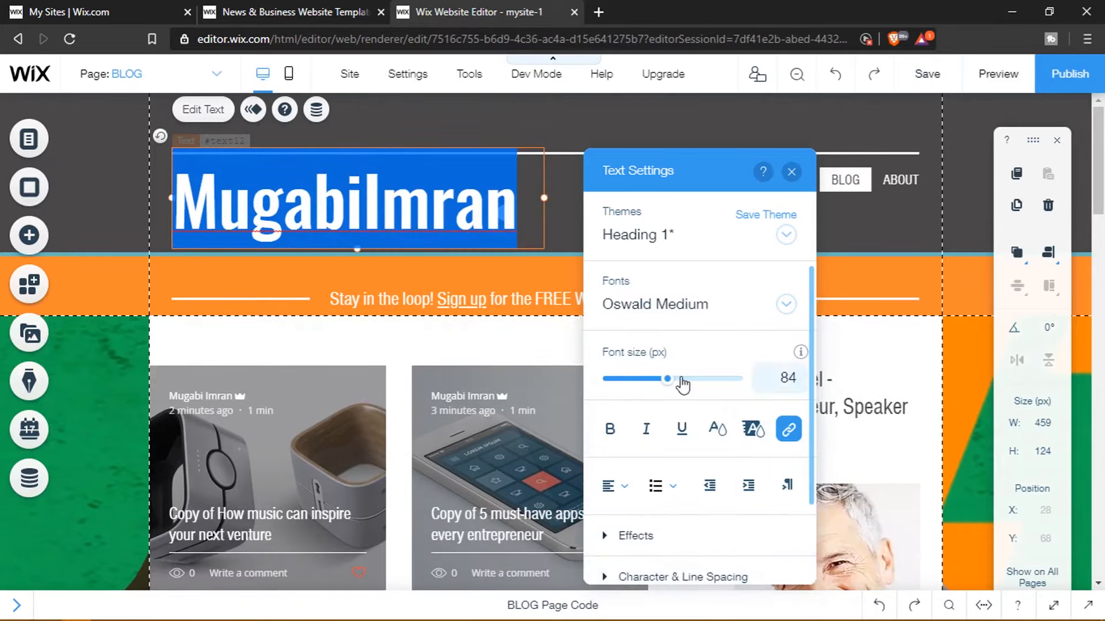
left_click_drag(668, 379, 651, 380)
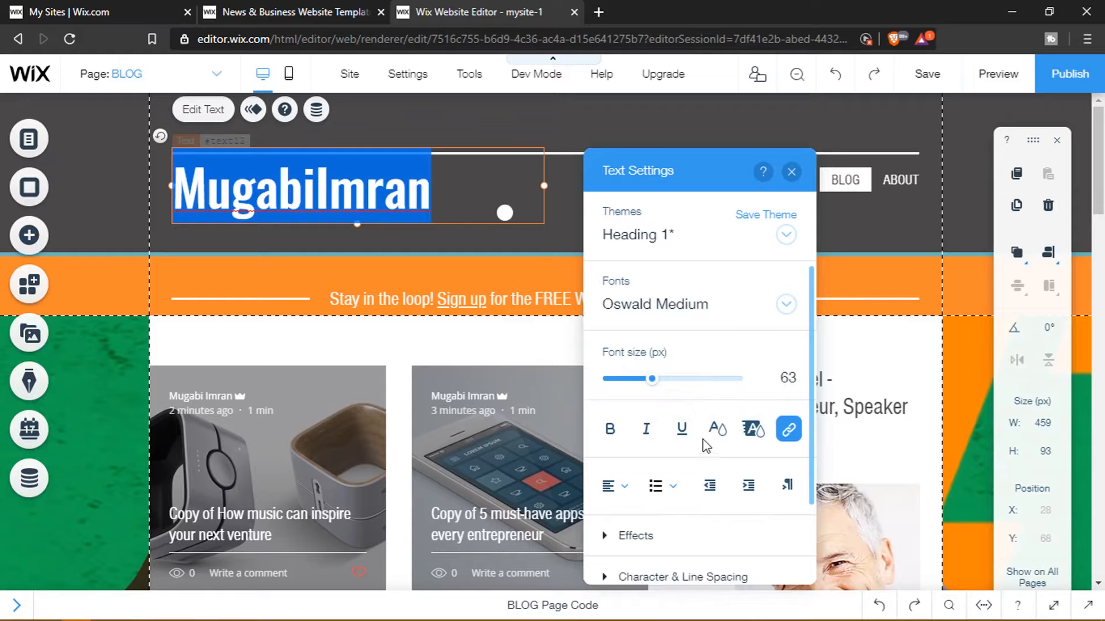
Step: Examine the title's text effects and its character and line spacing options without changing them, and close the text settings
scroll(707, 446, "down", 2)
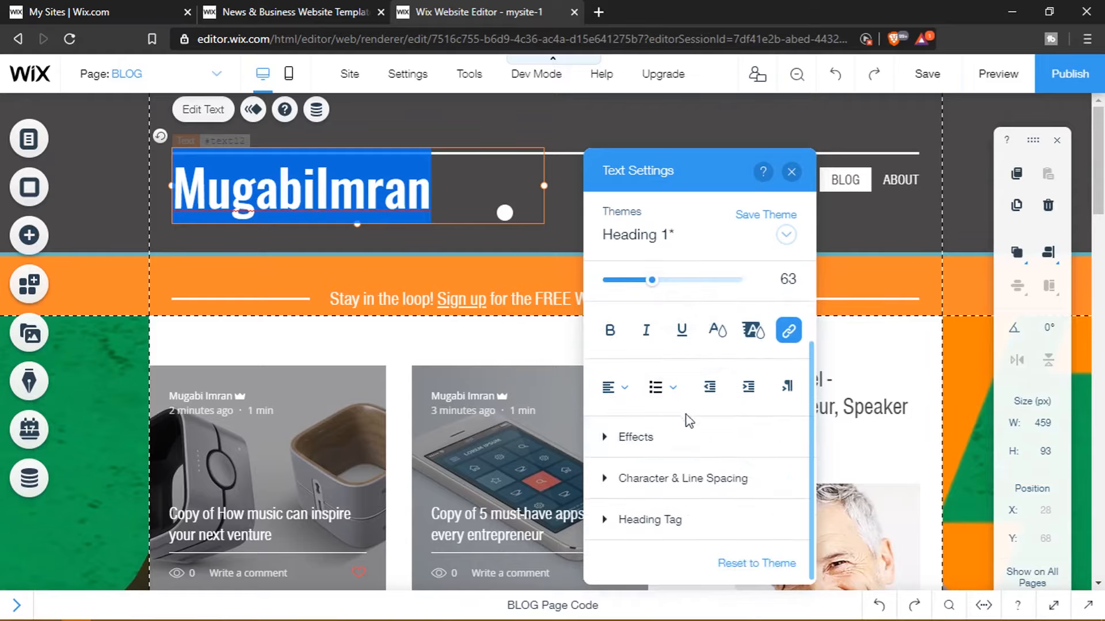
left_click(608, 437)
scroll(719, 411, "down", 2)
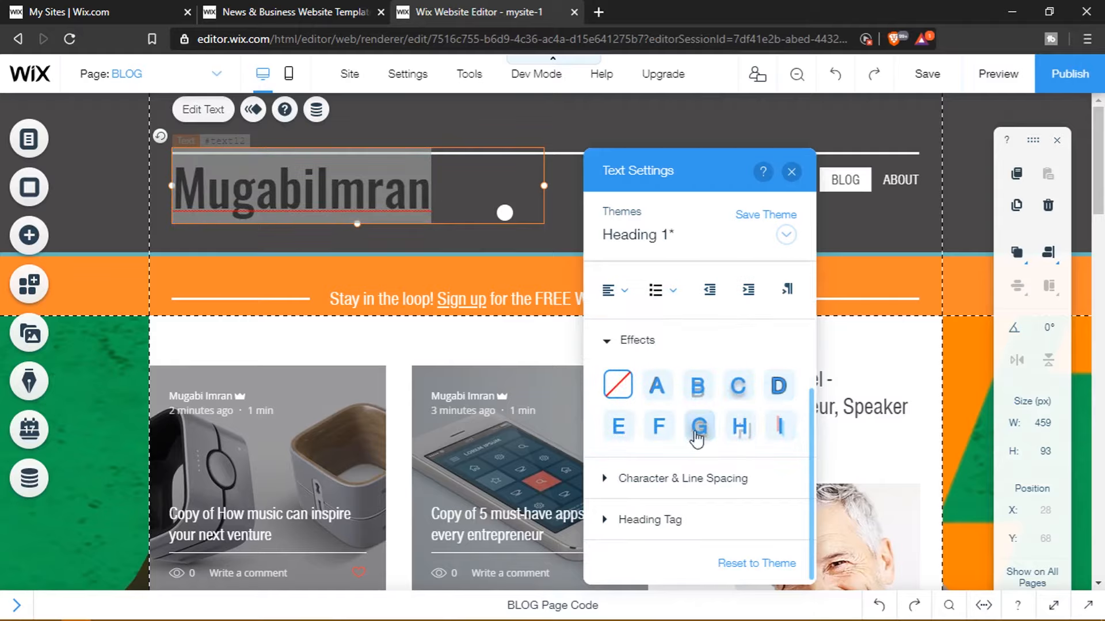
left_click(608, 348)
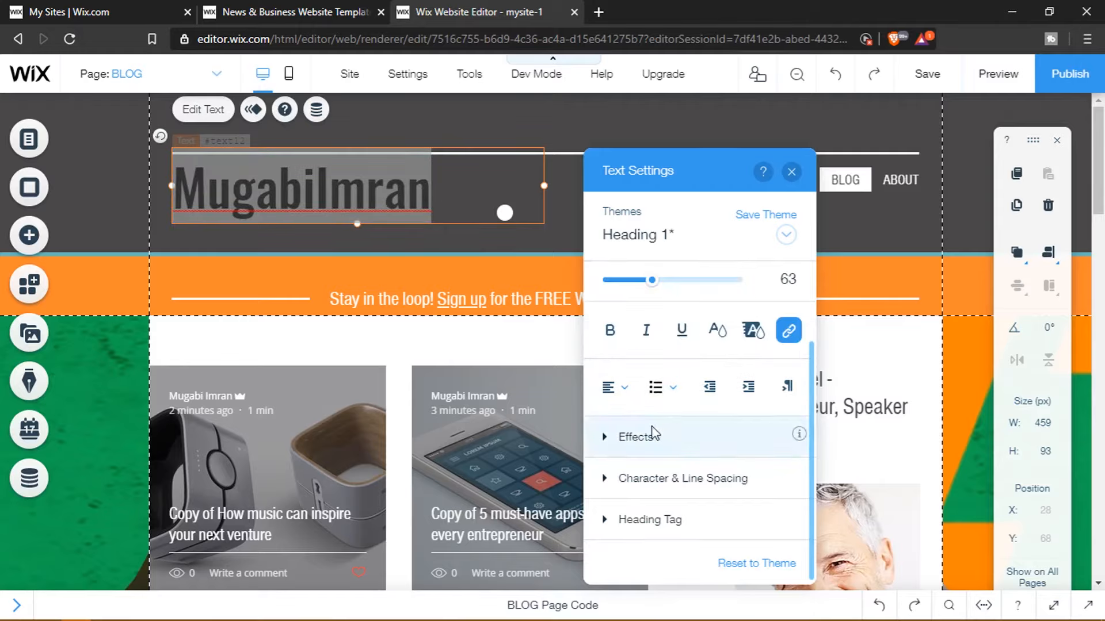
left_click(614, 483)
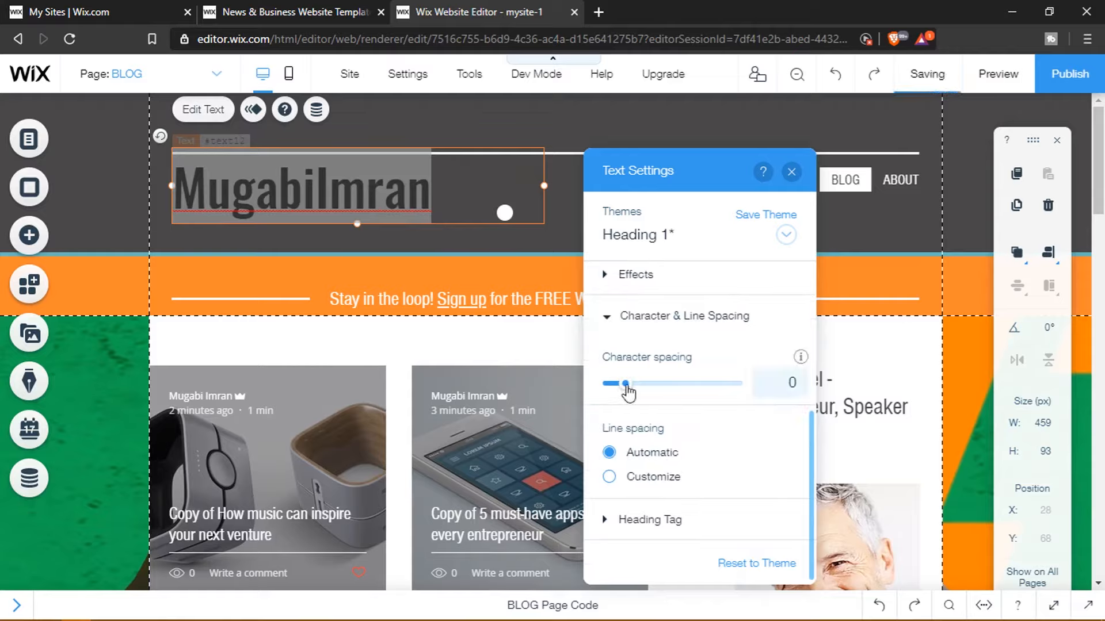
mouse_move(625, 386)
left_mouse_down()
mouse_move(646, 389)
mouse_move(625, 391)
left_mouse_up()
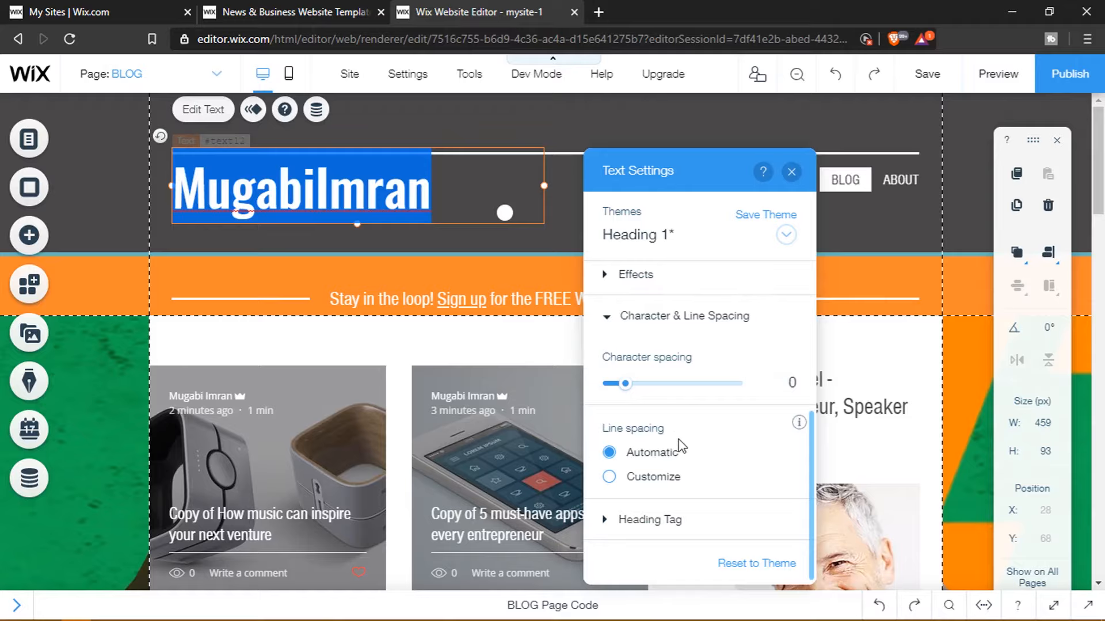
scroll(682, 446, "up", 5)
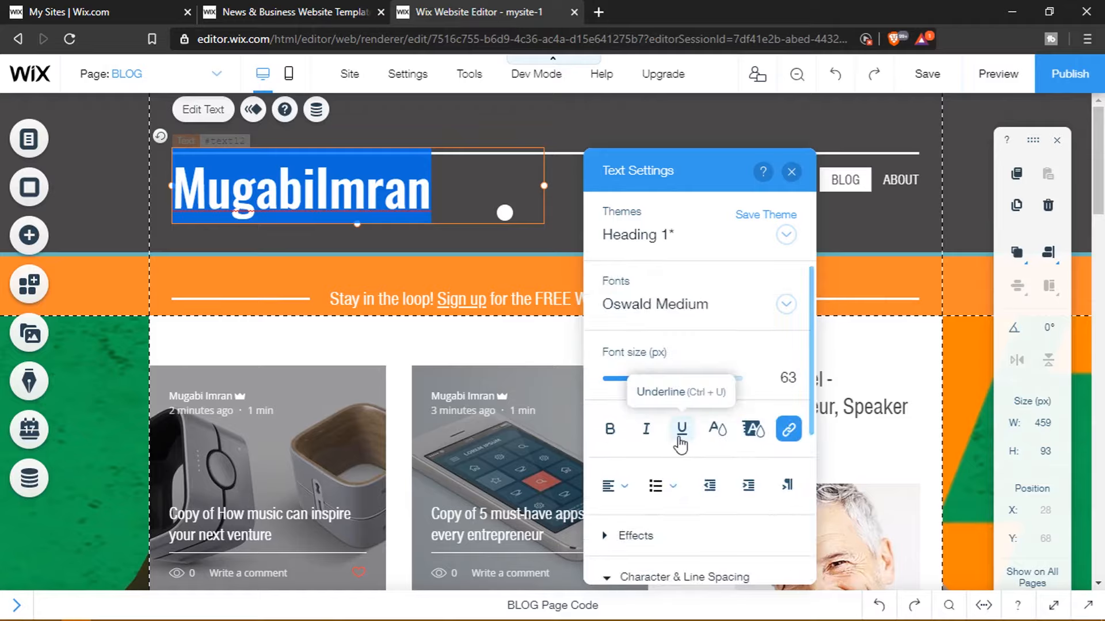
left_click(793, 174)
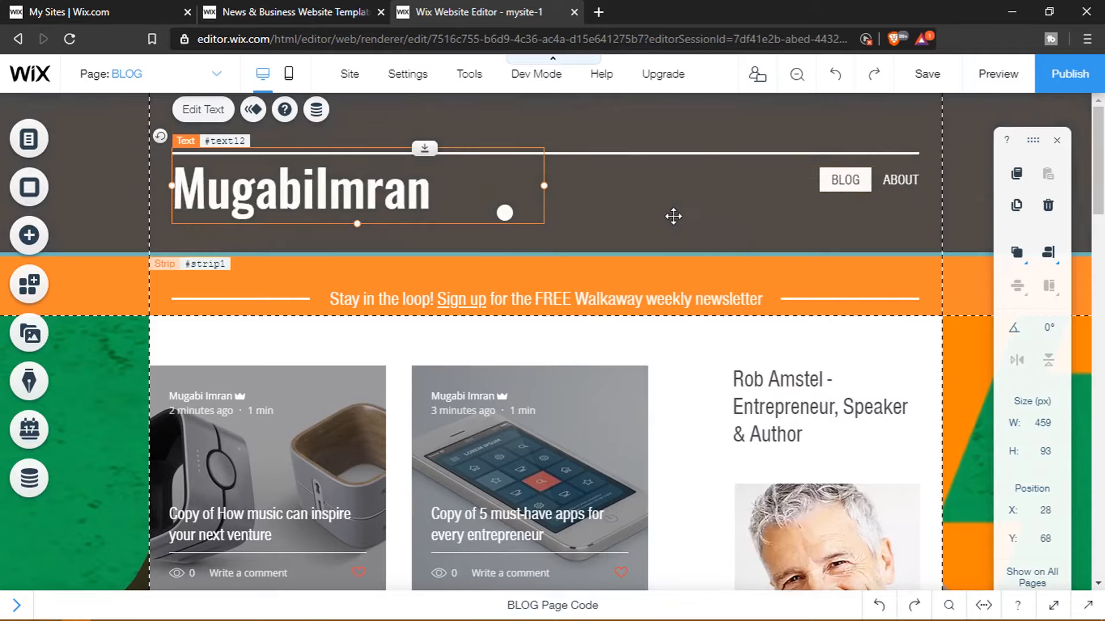
Step: Select the dark strip behind the title and the whole header to view their design options
left_click(674, 216)
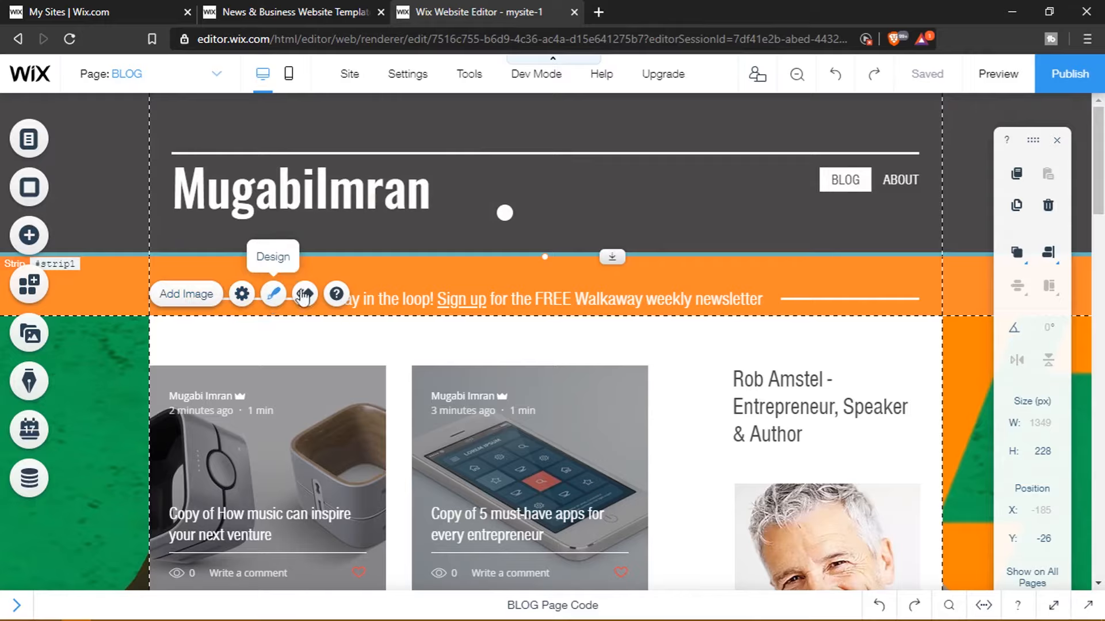
left_click(787, 276)
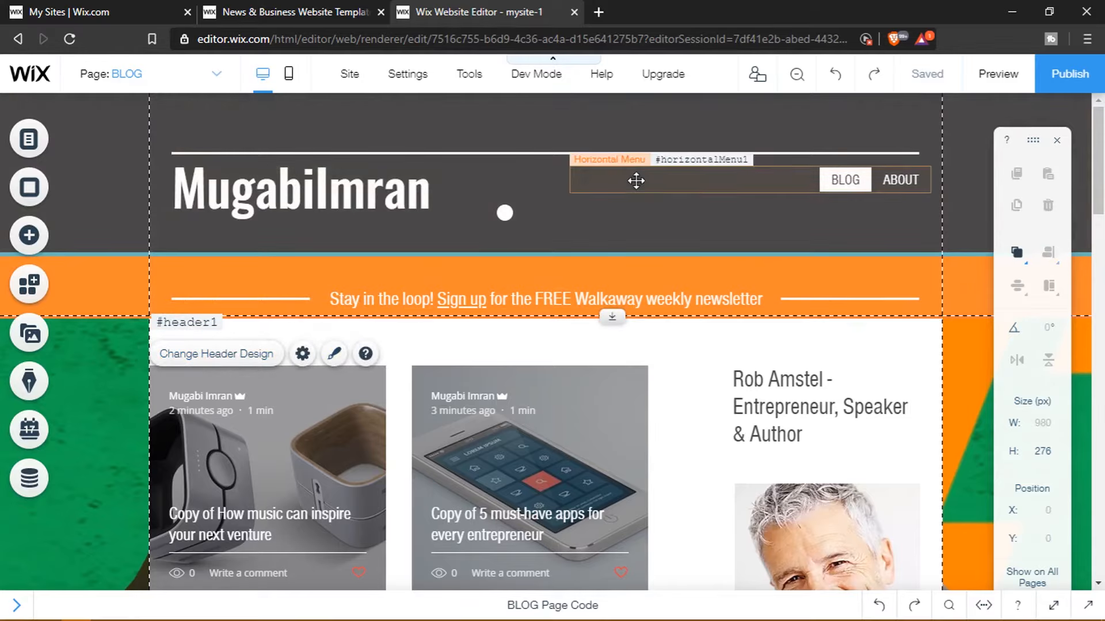
Step: Select the header strip, look through the site files offered for its background image, and leave without choosing one
left_click(648, 125)
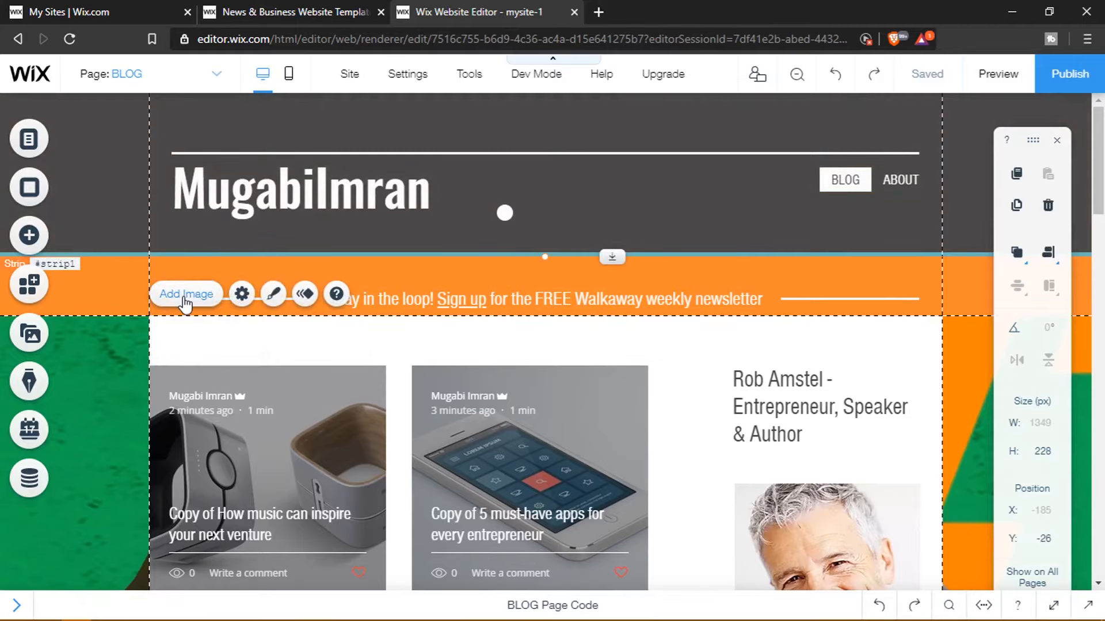
left_click(185, 302)
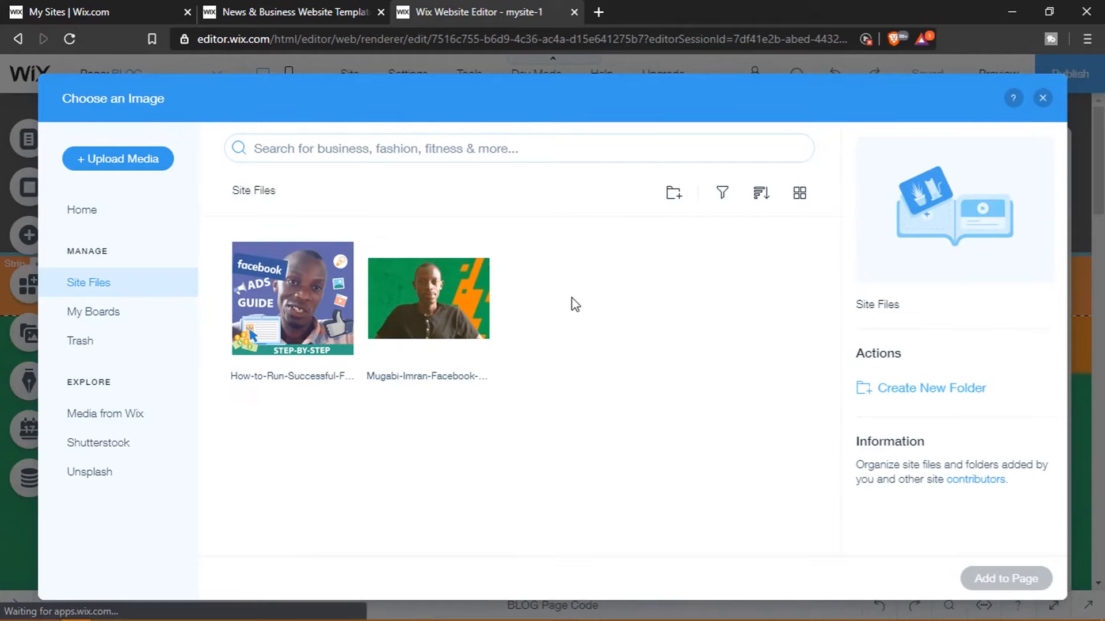
left_click(1045, 104)
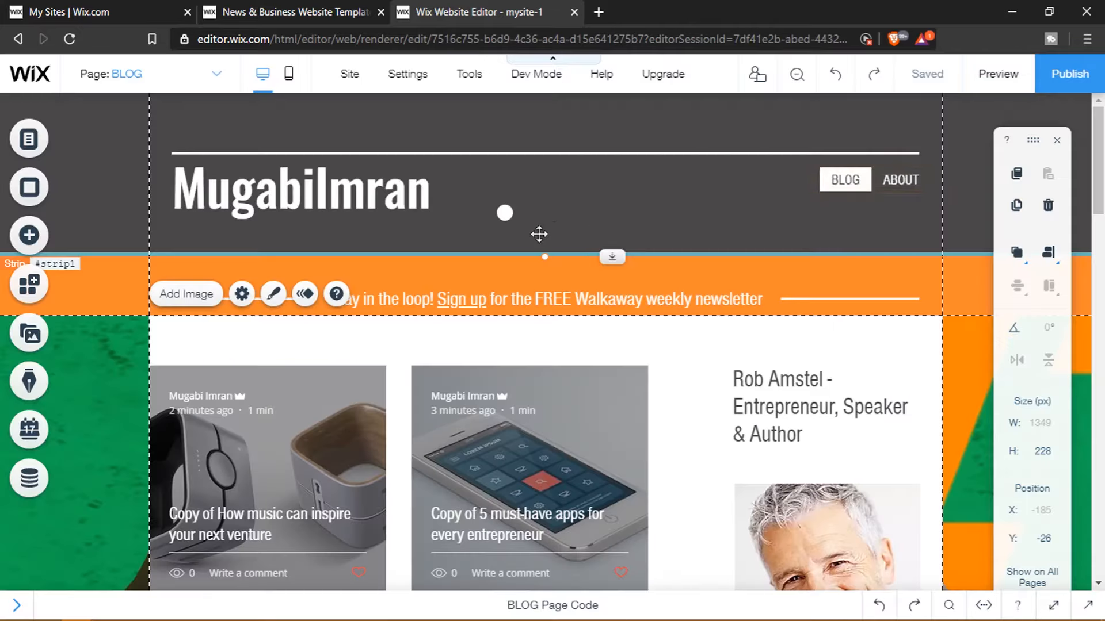
Step: Examine the preset designs available for the header strip, previewing the grey, red, green and teal ones
left_click(273, 294)
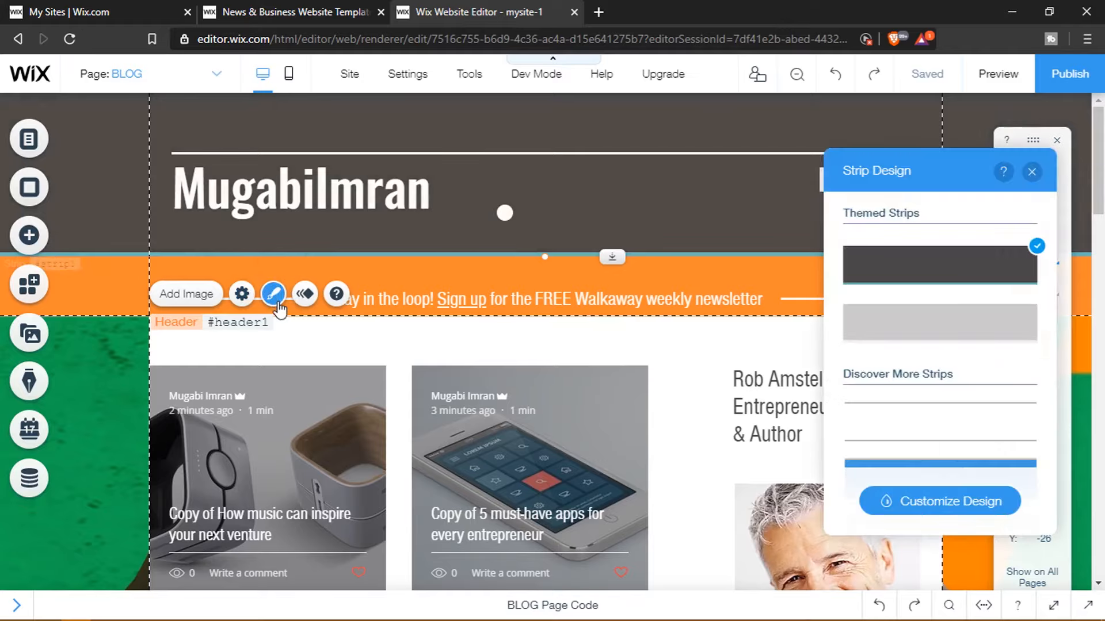
left_click(956, 329)
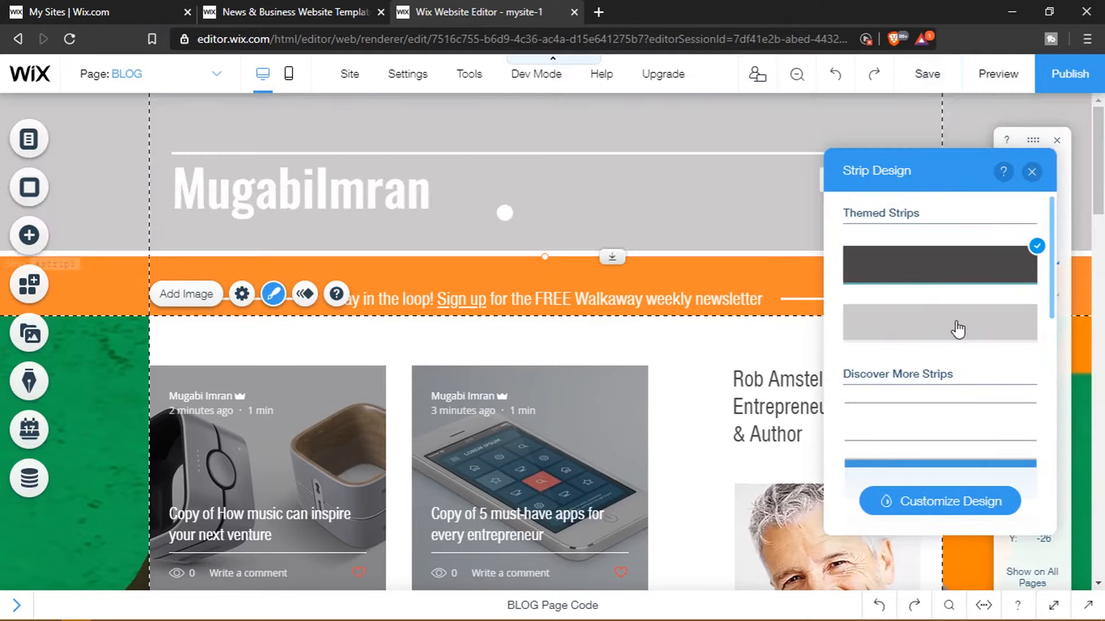
scroll(957, 329, "down", 6)
scroll(957, 330, "down", 2)
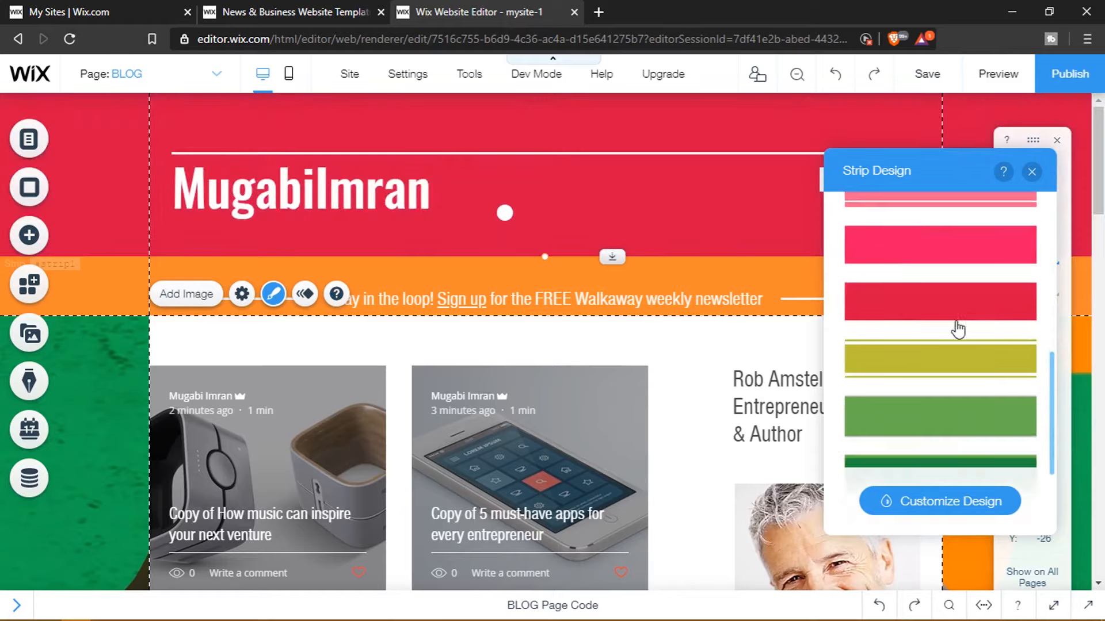
scroll(956, 327, "up", 2)
scroll(957, 326, "down", 3)
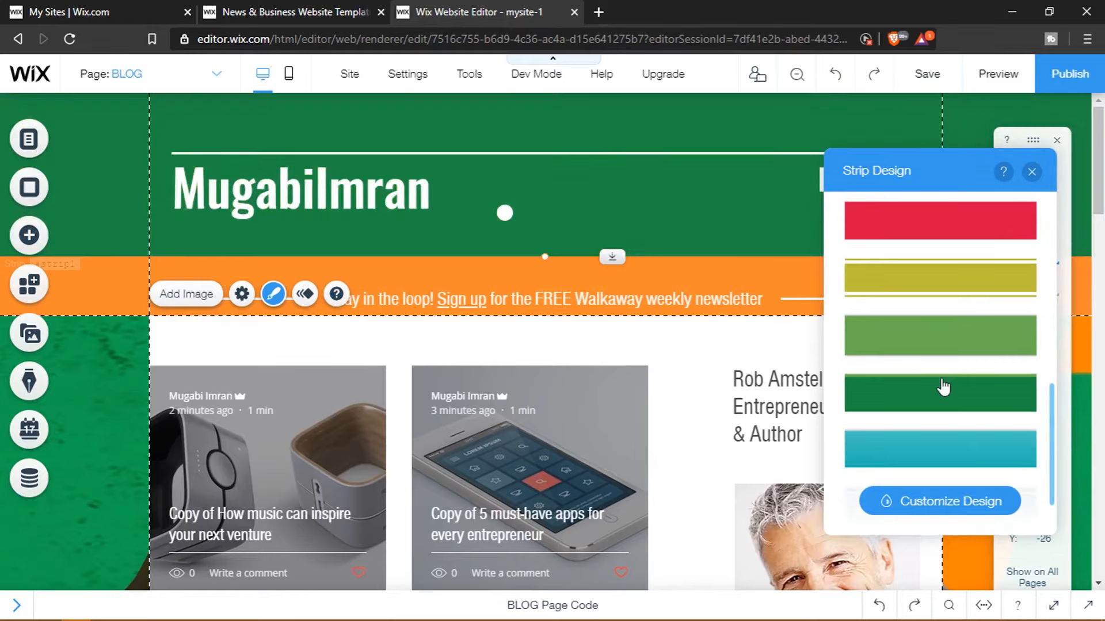
scroll(943, 387, "down", 1)
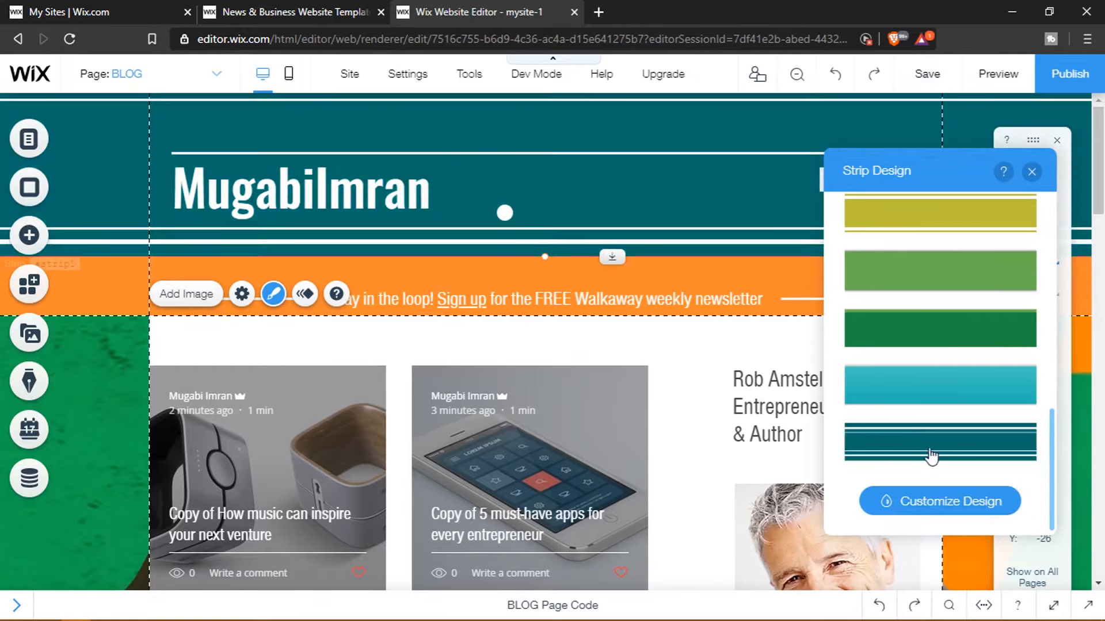
Step: Mix a custom dark green, add it to the saved colors, and use it as the header strip's background fill
left_click(931, 504)
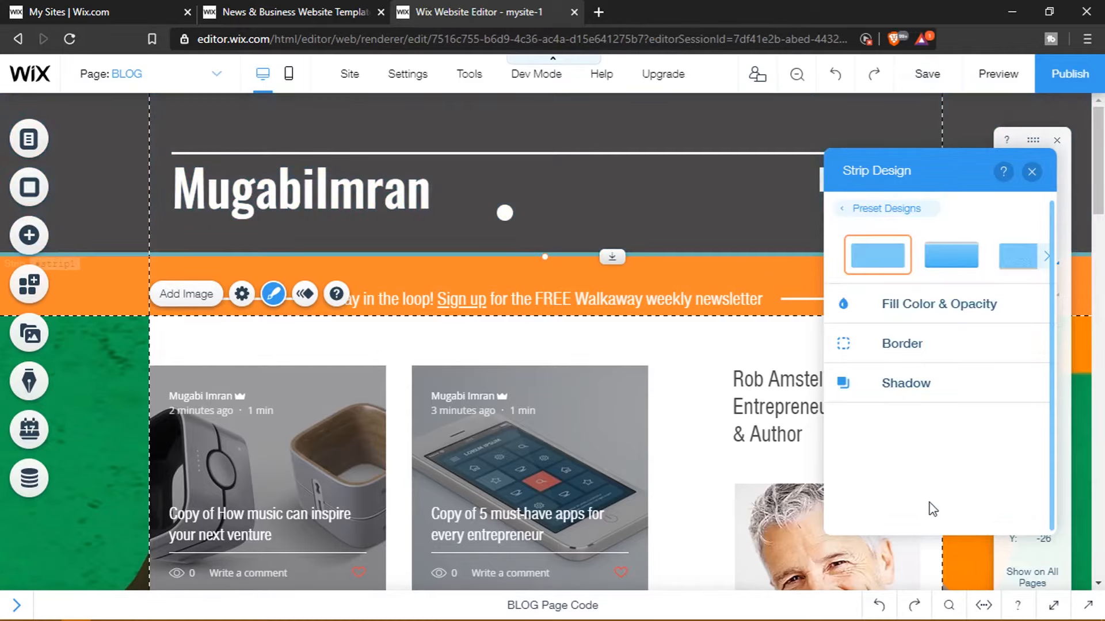
left_click(889, 310)
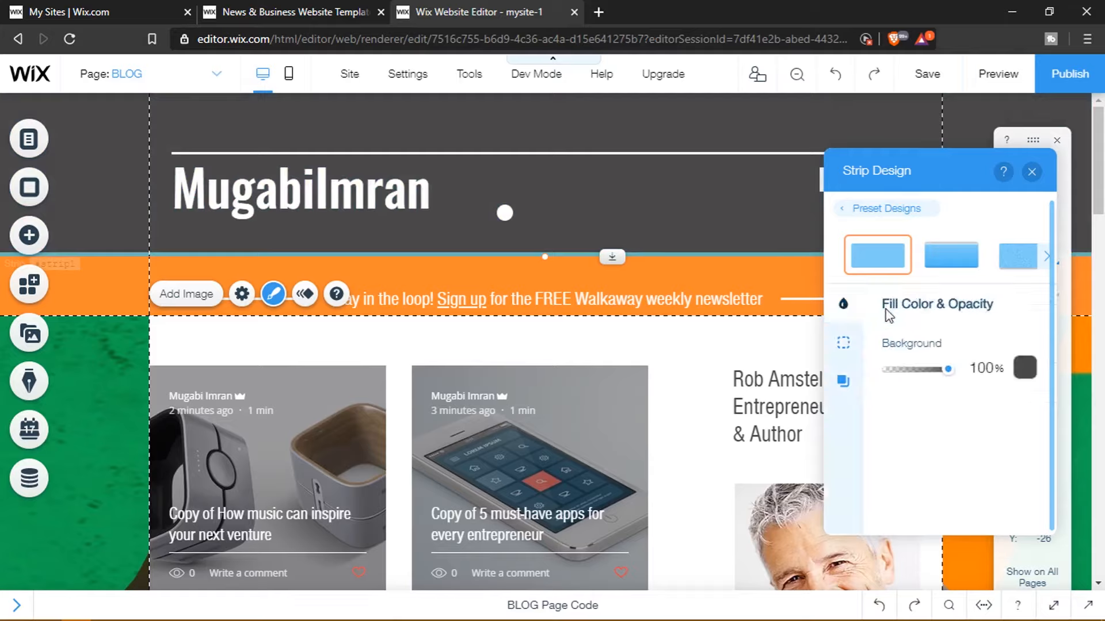
left_click(1024, 371)
left_click(952, 427)
left_click(955, 490)
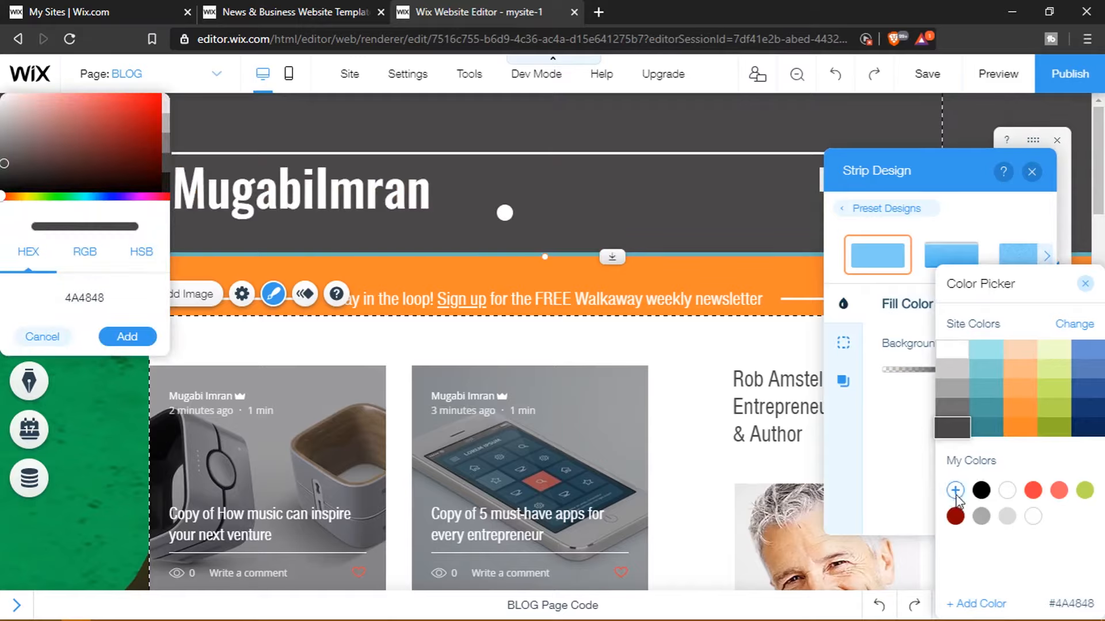
left_click(86, 296)
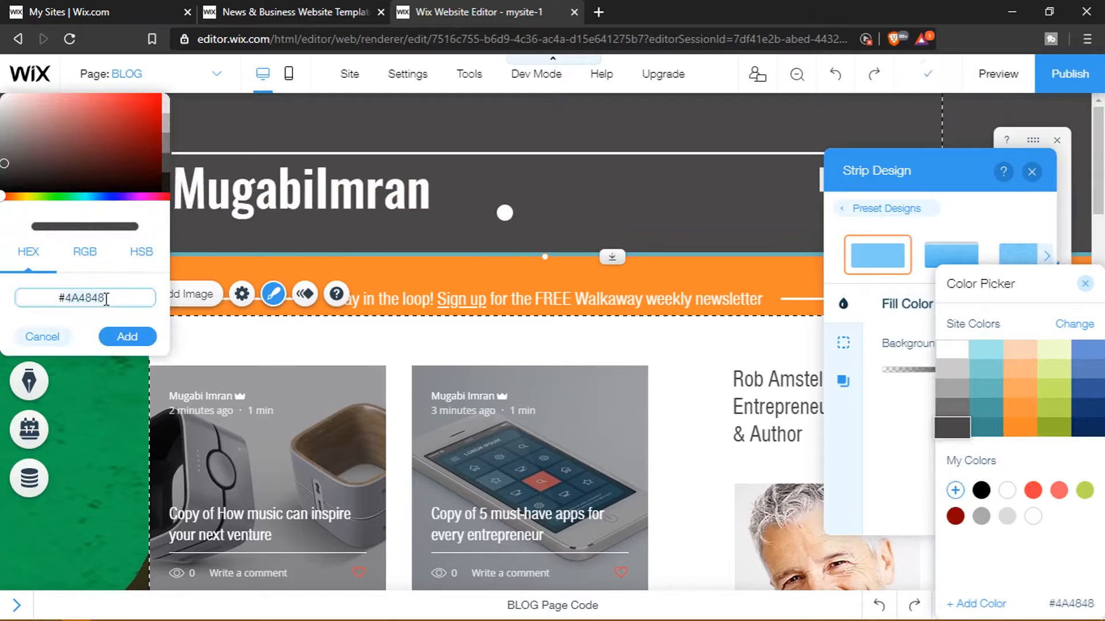
left_click(55, 148)
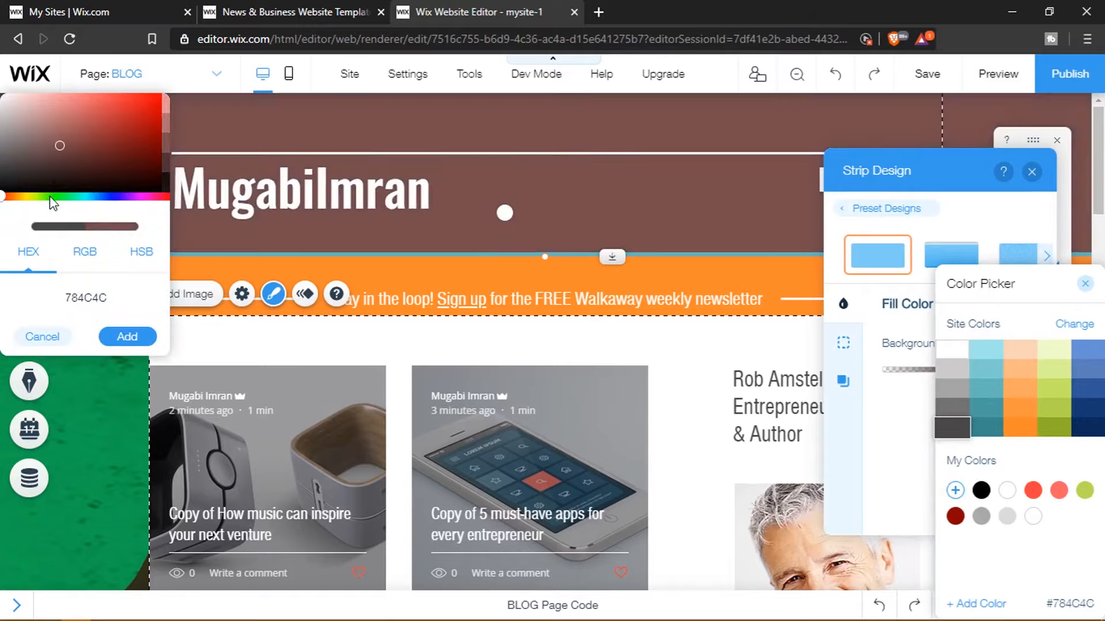
left_click_drag(6, 196, 59, 197)
mouse_move(101, 149)
left_mouse_down()
mouse_move(124, 140)
mouse_move(126, 156)
left_mouse_up()
mouse_move(57, 196)
left_mouse_down()
mouse_move(34, 196)
mouse_move(63, 202)
left_mouse_up()
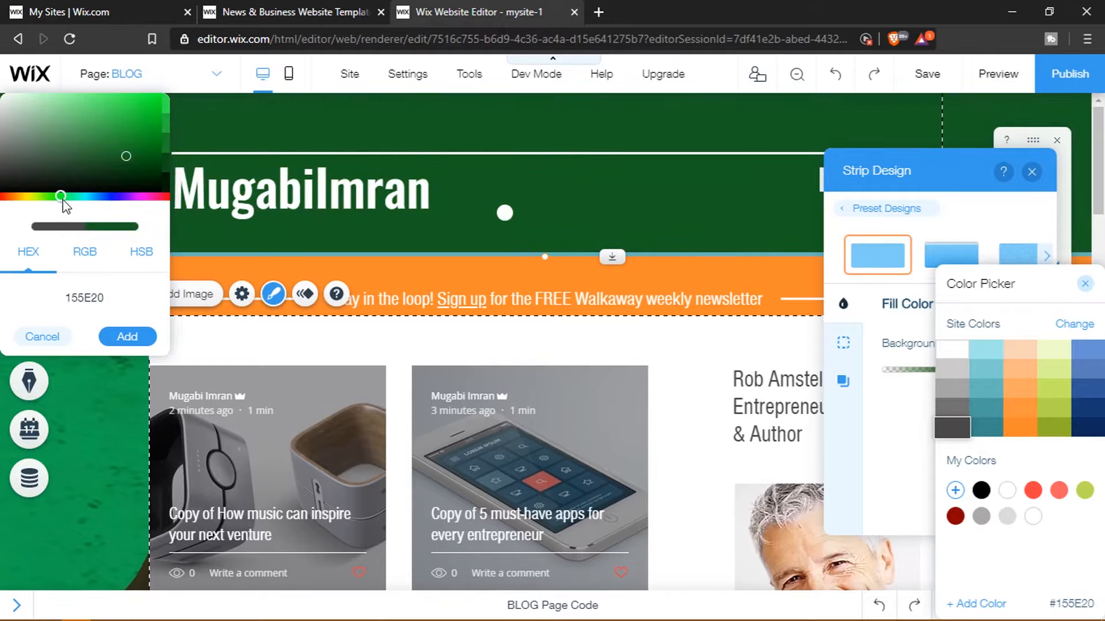
left_click(131, 148)
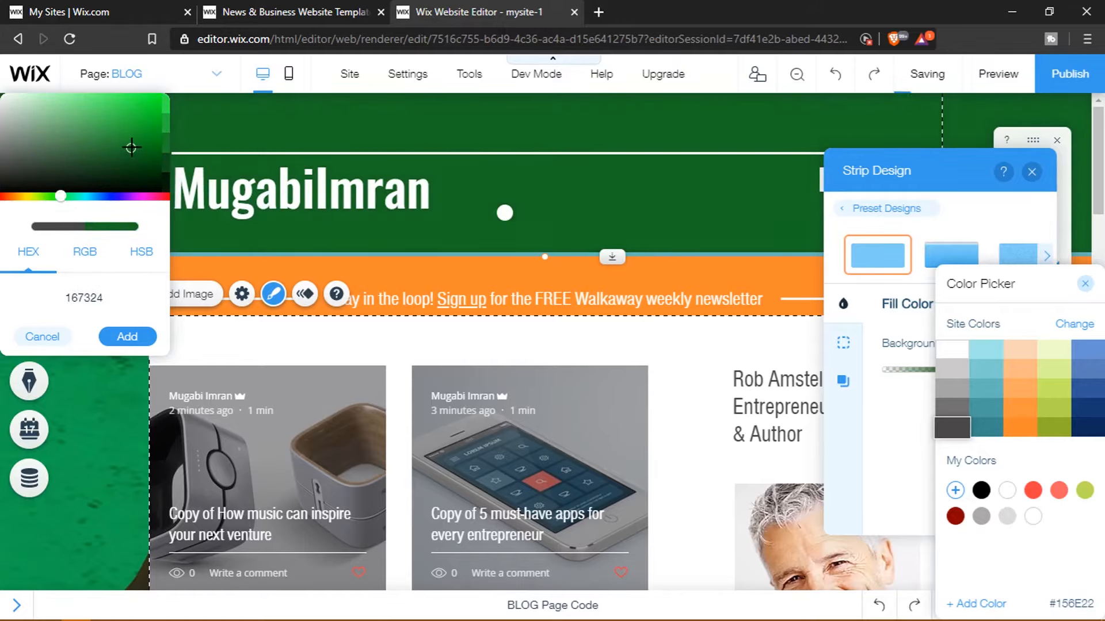
left_click(127, 337)
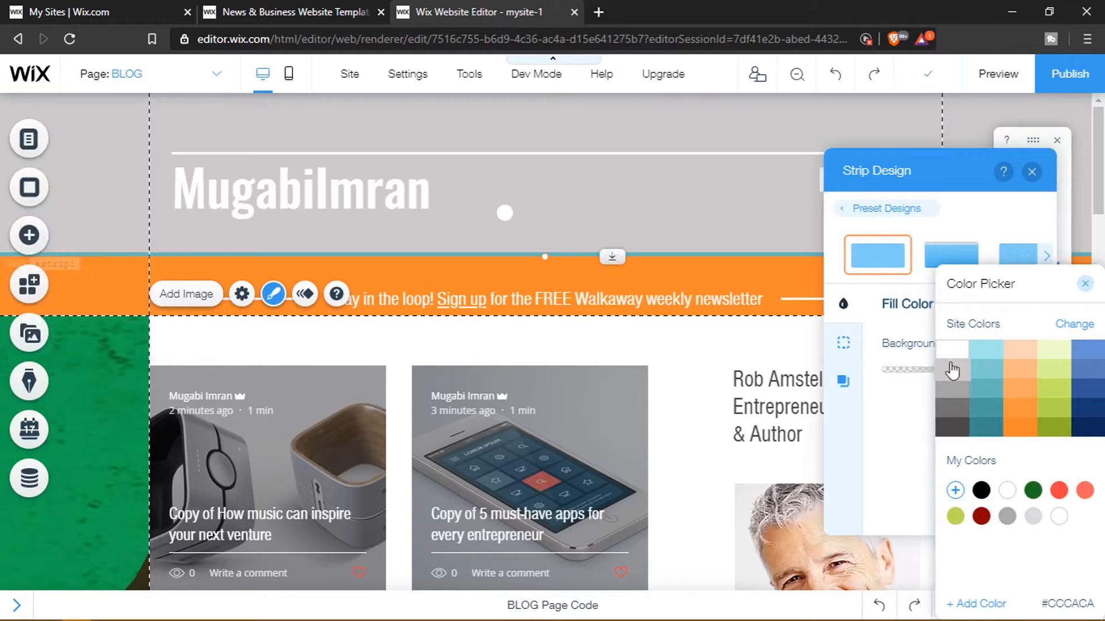
left_click(1084, 284)
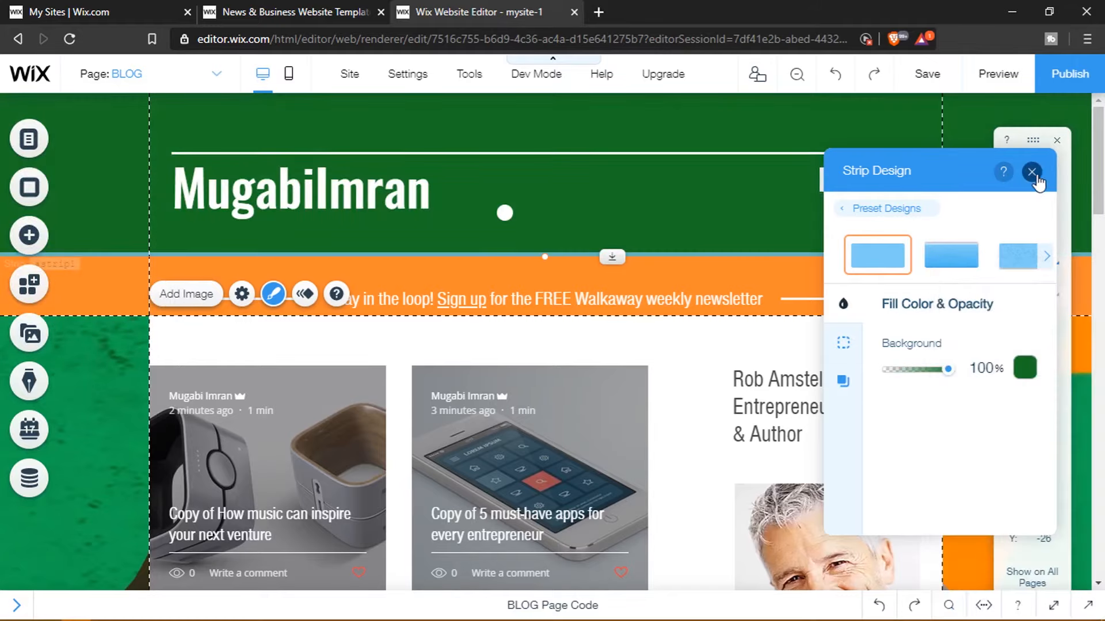
Step: Check the header strip's border settings, enable its shadow, and close the strip design settings
left_click(846, 345)
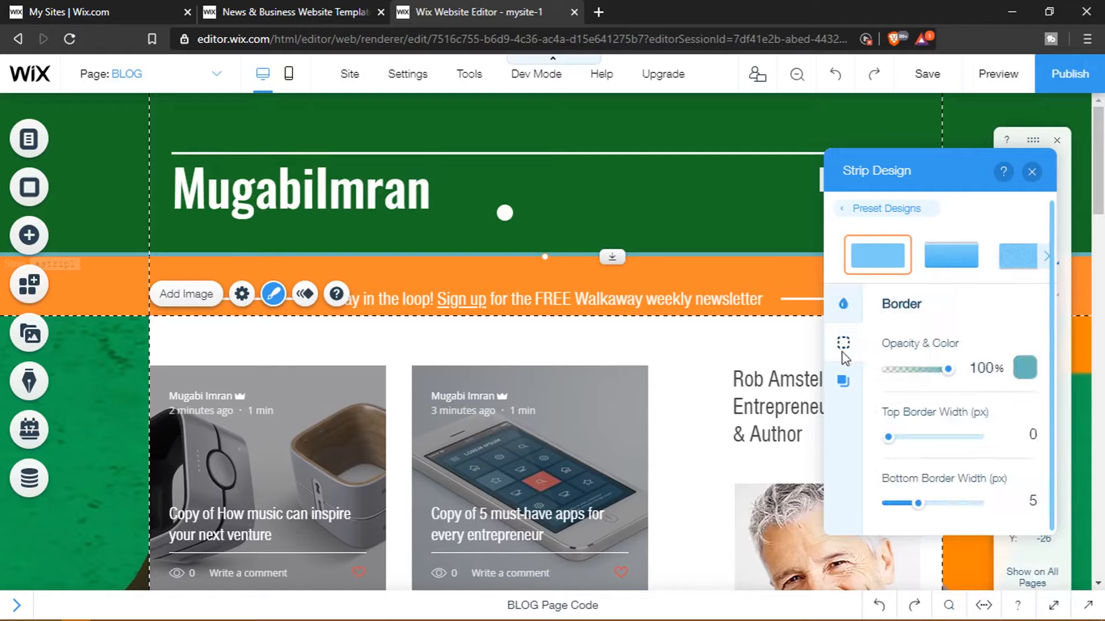
left_click(847, 386)
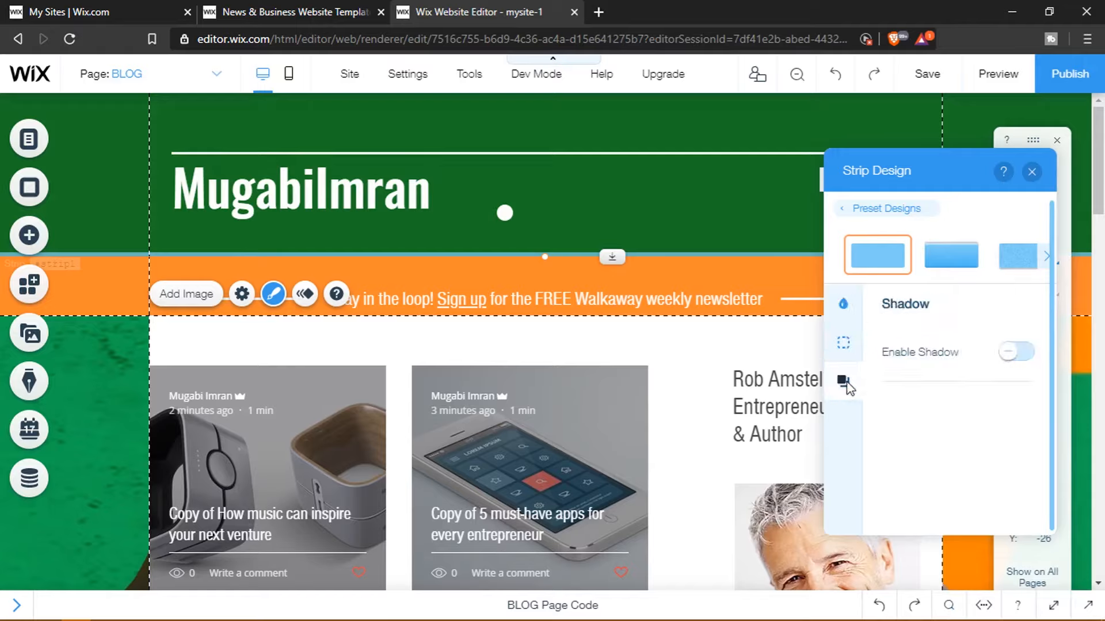
left_click(1026, 353)
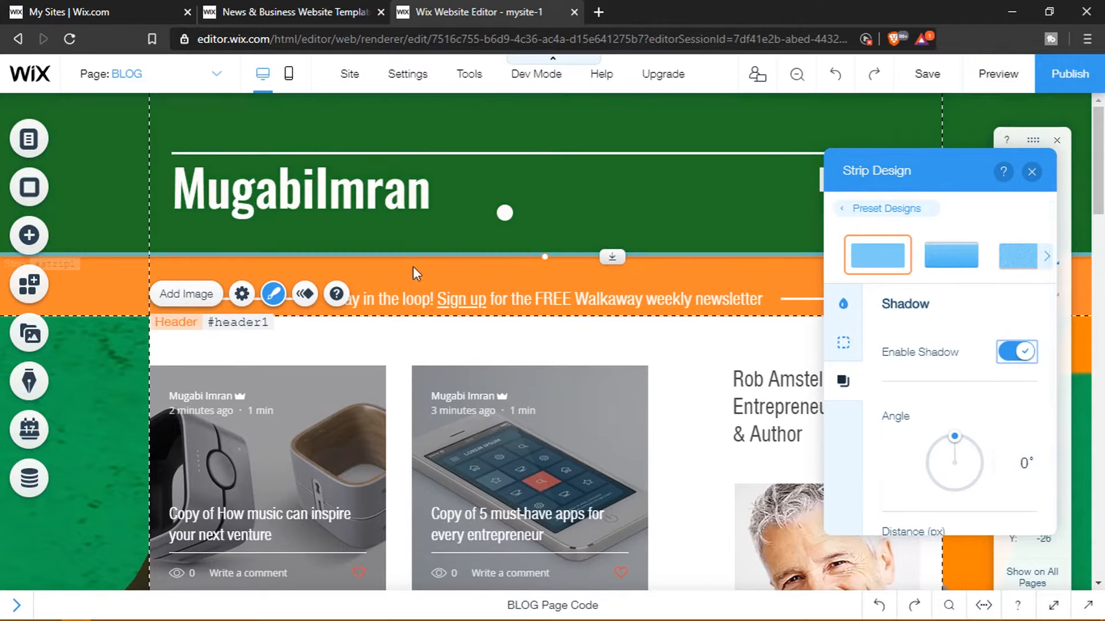
mouse_move(954, 436)
left_mouse_down()
mouse_move(978, 448)
mouse_move(987, 517)
mouse_move(961, 523)
mouse_move(938, 476)
mouse_move(967, 451)
mouse_move(984, 476)
mouse_move(954, 442)
left_mouse_up()
left_click(1033, 172)
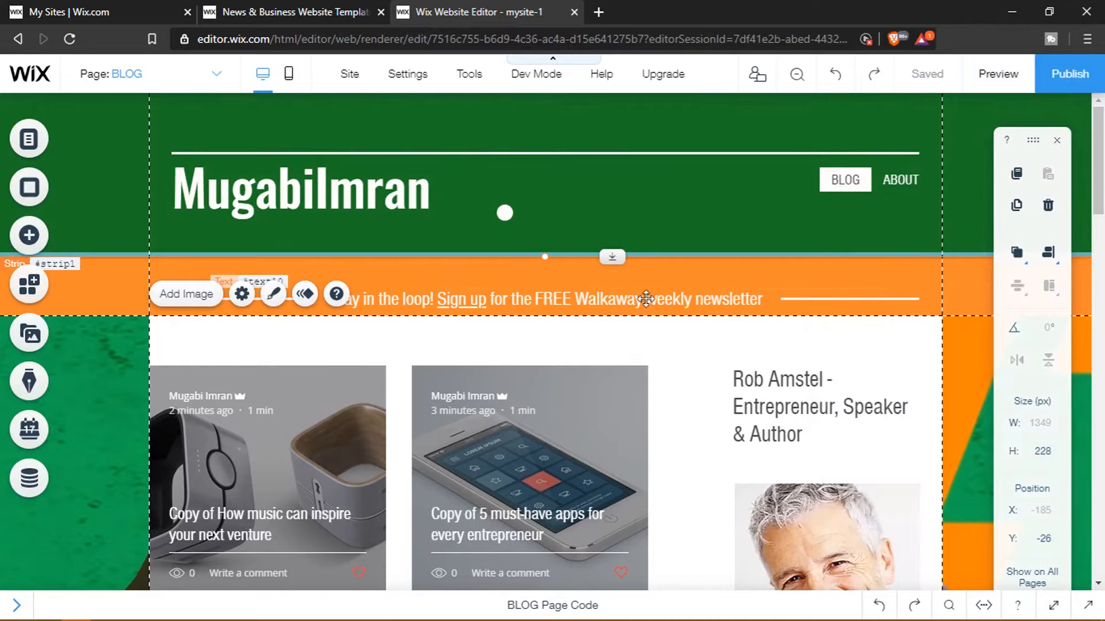
Step: Move the Business Plan Writing A-Z box up the sidebar to about X 723, Y 890
scroll(708, 289, "down", 10)
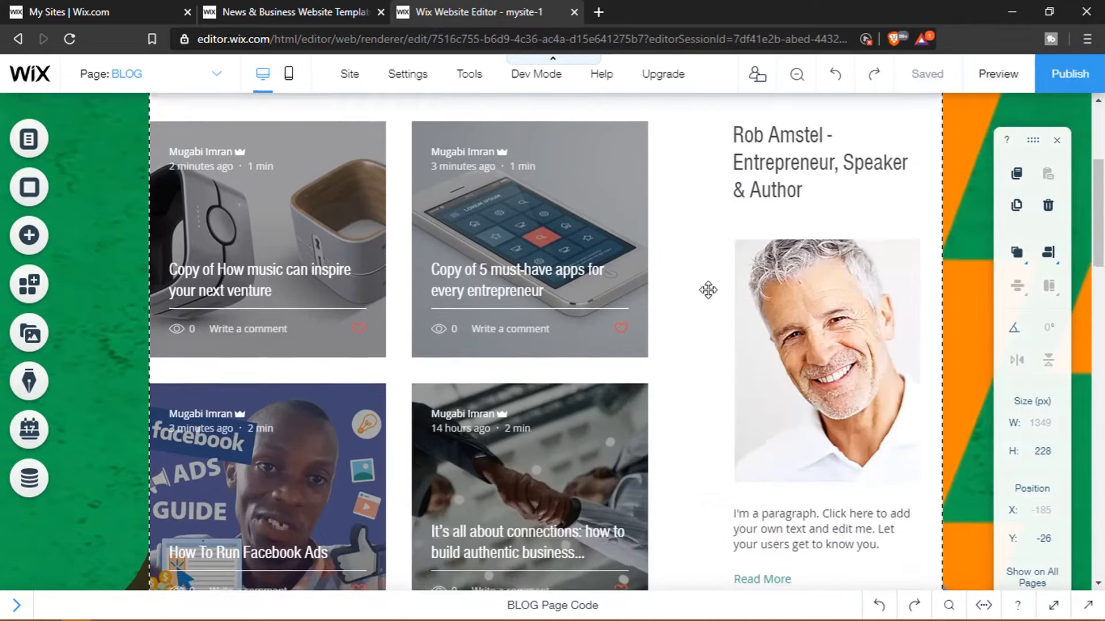
scroll(708, 290, "down", 10)
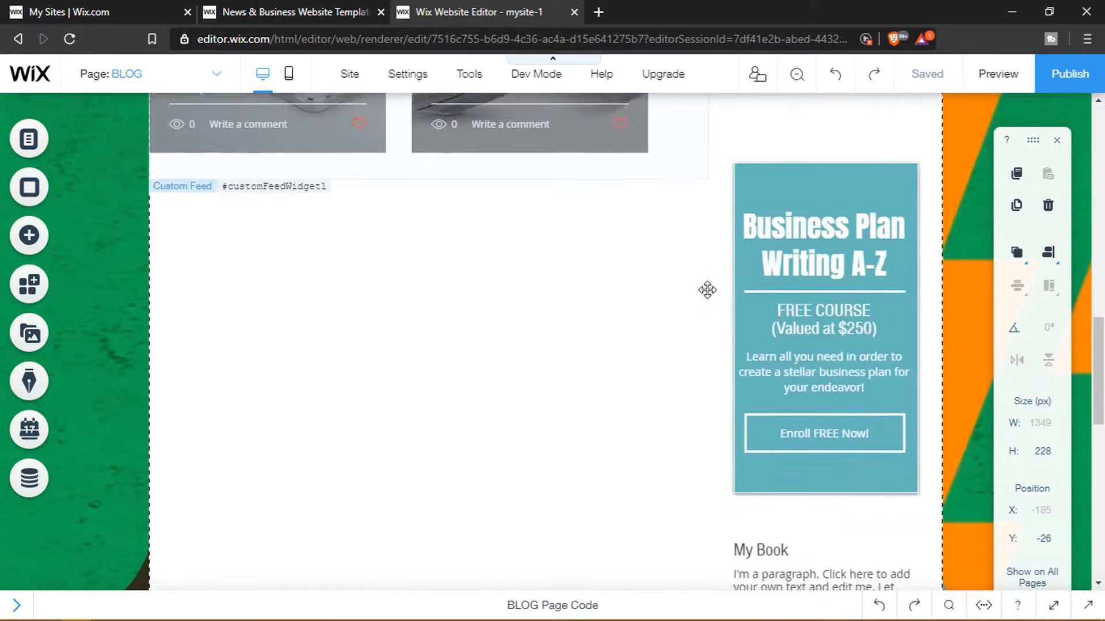
scroll(708, 290, "up", 8)
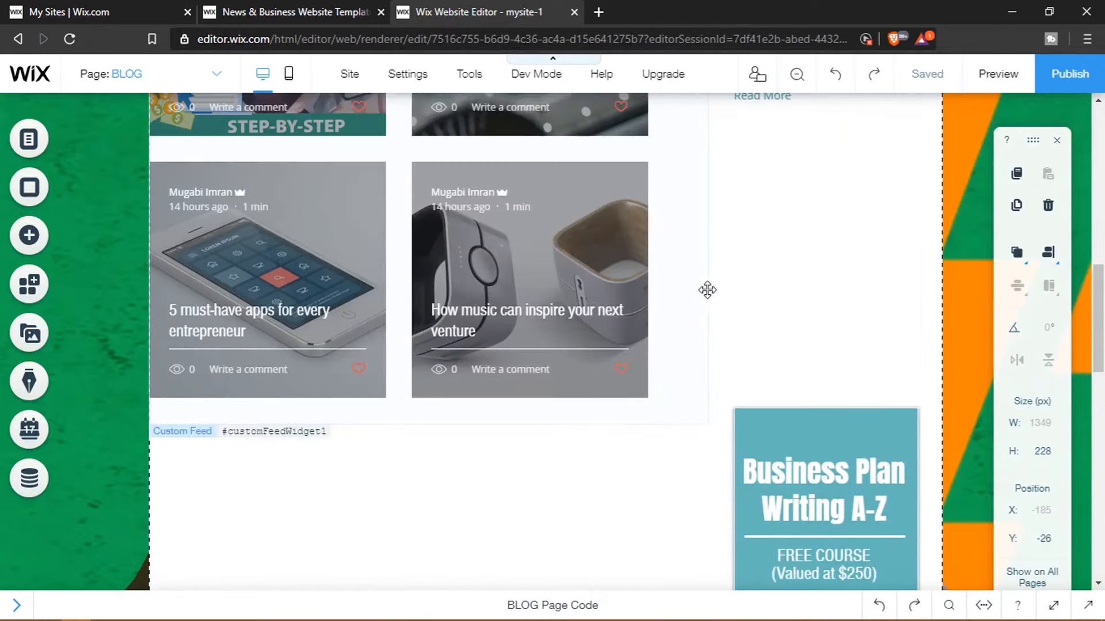
left_click(784, 452)
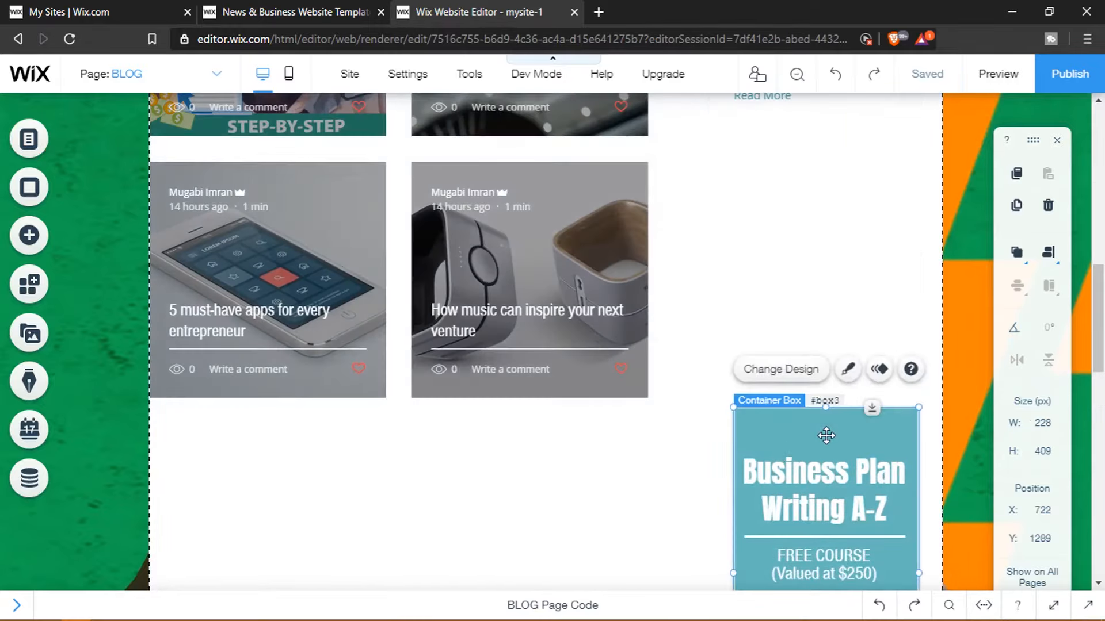
left_click_drag(826, 436, 826, 113)
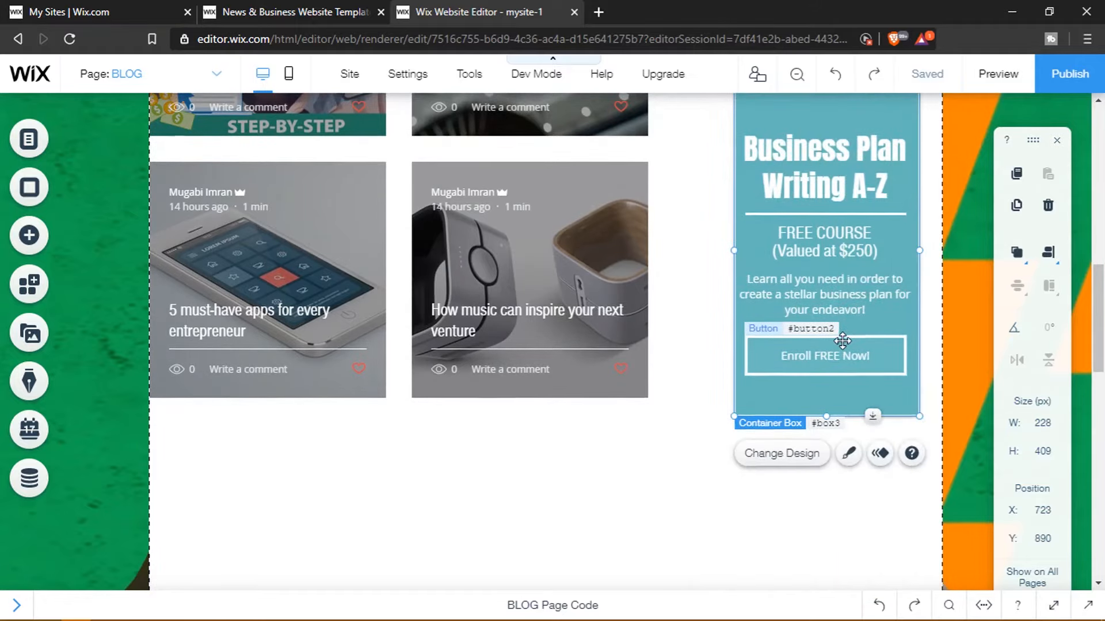
Step: Nudge the Business Plan Writing A-Z box down to Y 901, below the author's introductory paragraph
scroll(842, 340, "up", 7)
scroll(842, 341, "down", 3)
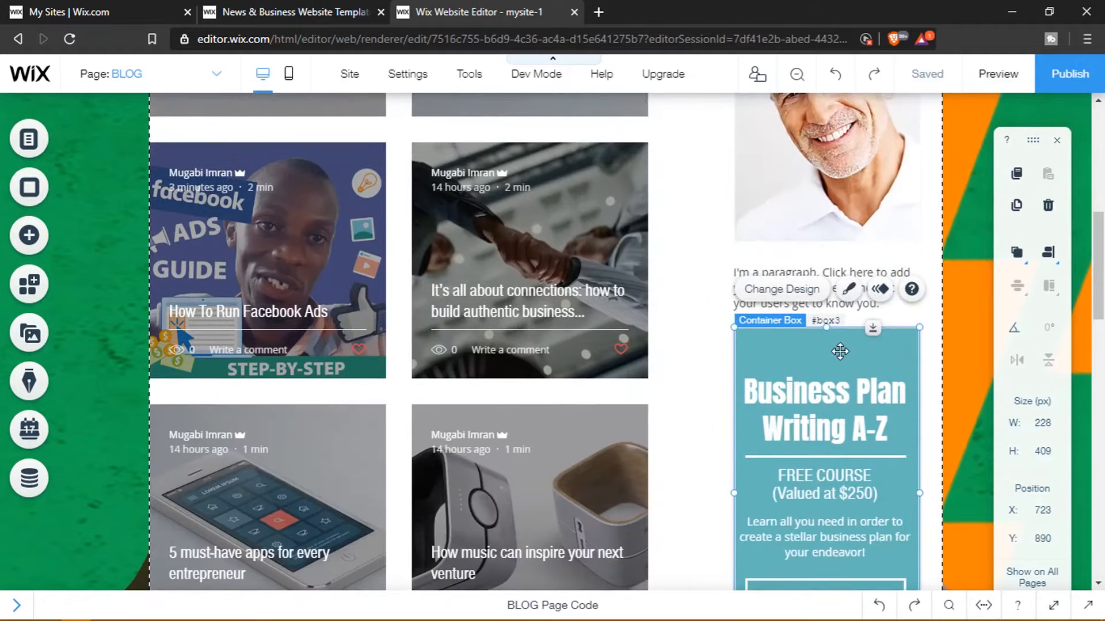
key("Down")
key("Down")
key("Down")
key("Down")
key("Down")
key("Down")
key("Down")
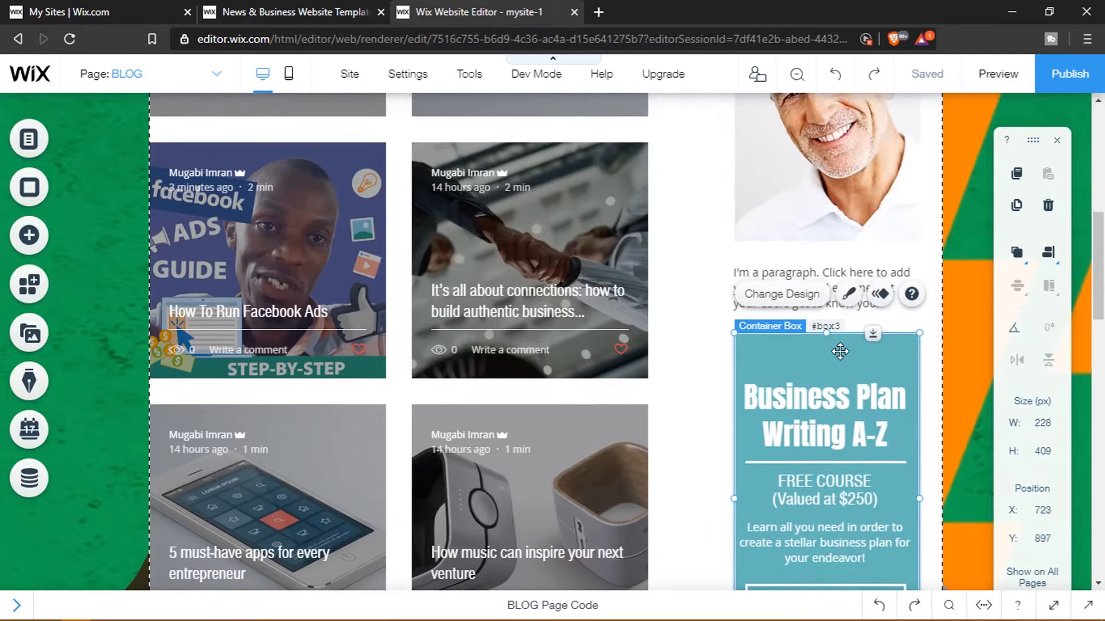
key("Down")
key("Down")
key("Down")
key("Down")
Step: Select the My Book text and the book cover box together and move them up to about Y 1338, just below the Business Plan box
scroll(833, 350, "down", 12)
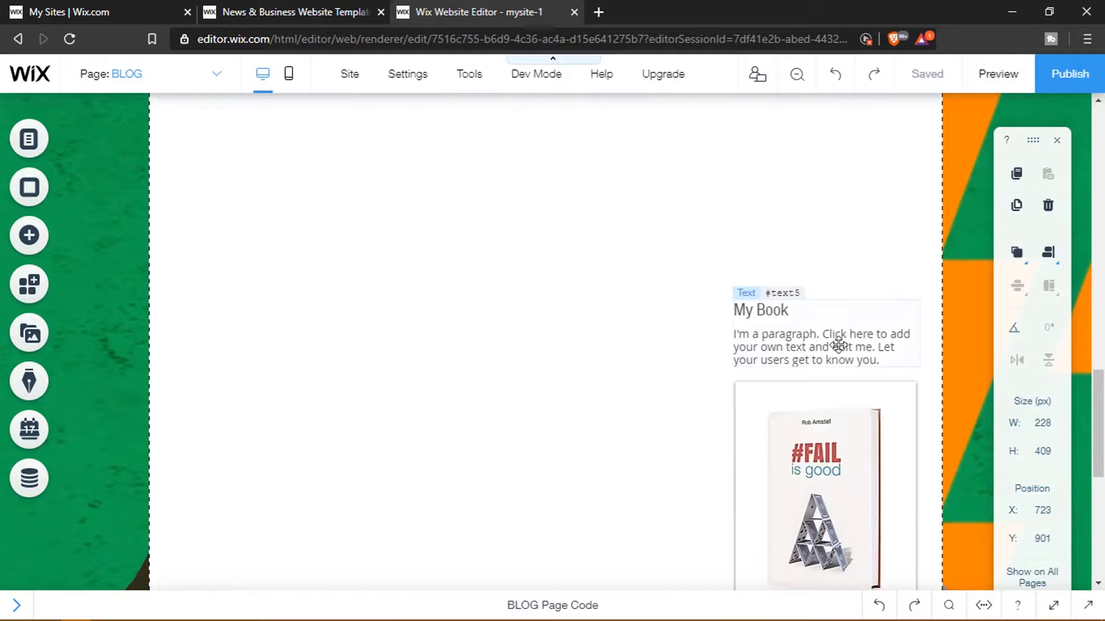
left_click(839, 345)
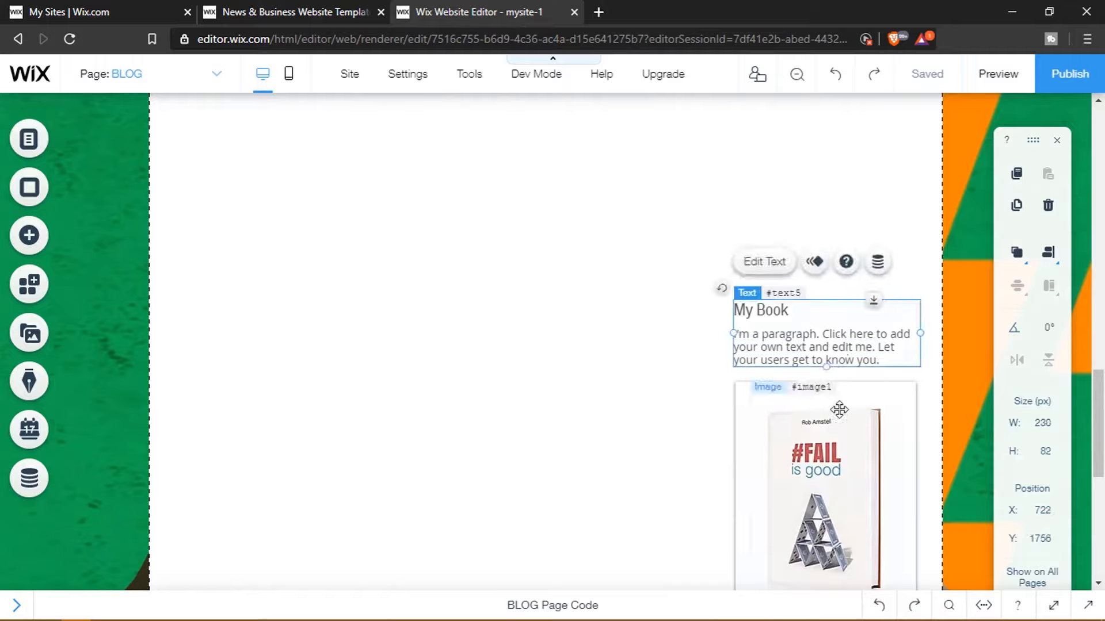
left_click(839, 410)
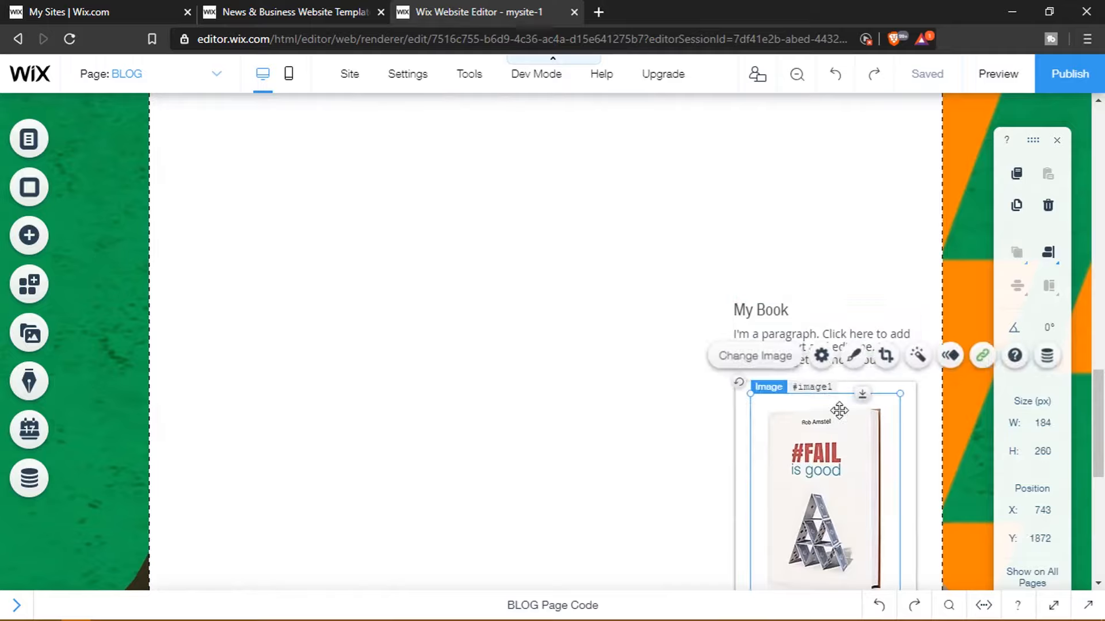
left_click(736, 414)
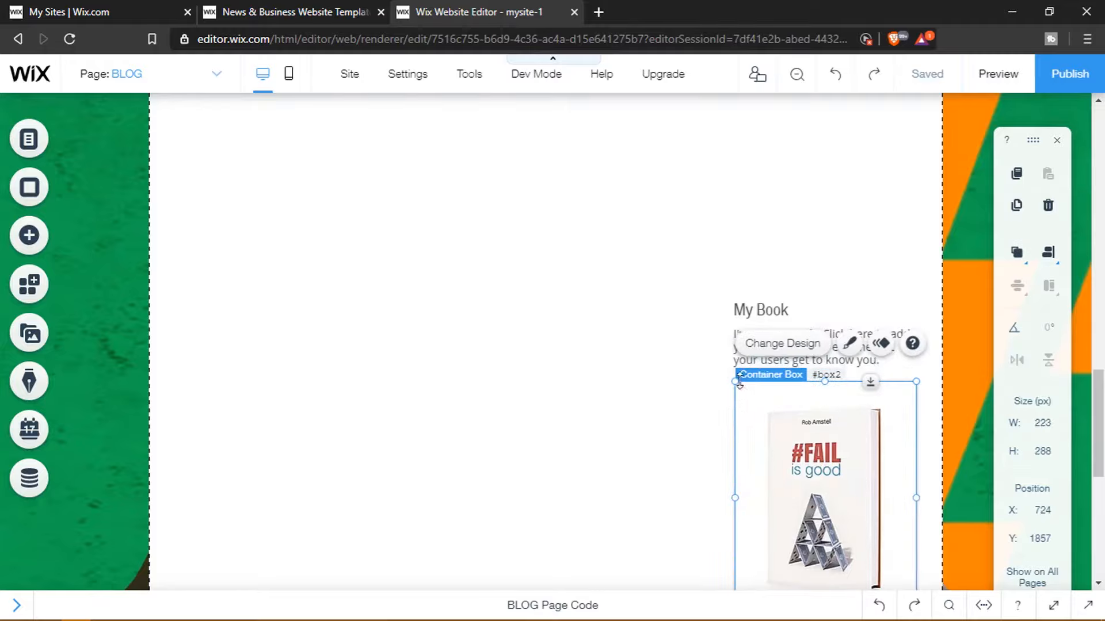
left_click(753, 312, "shift")
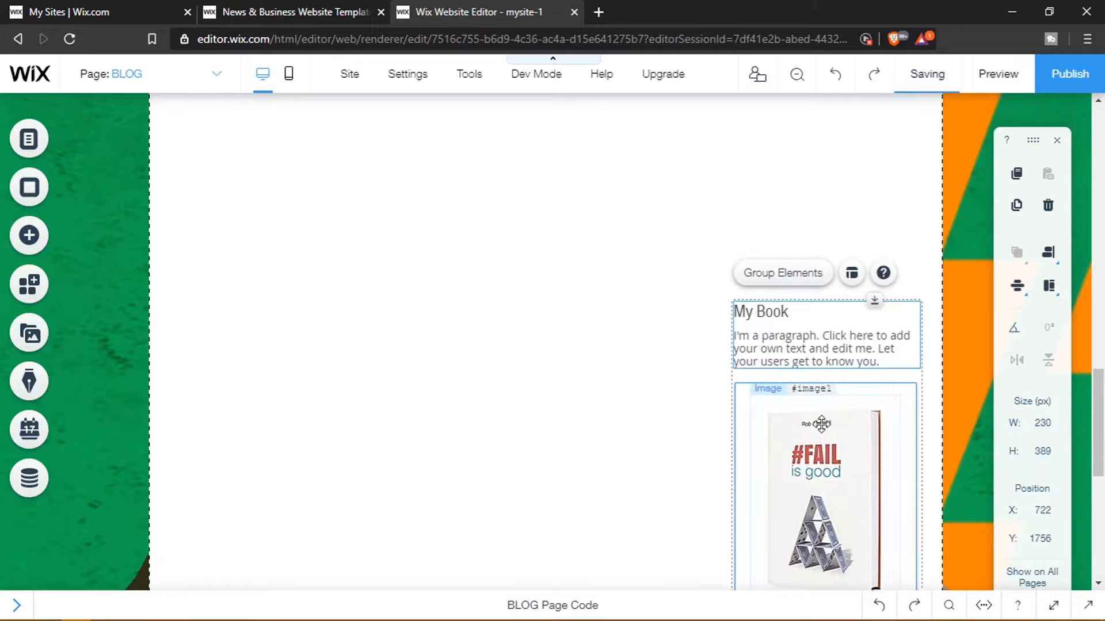
scroll(821, 424, "up", 3)
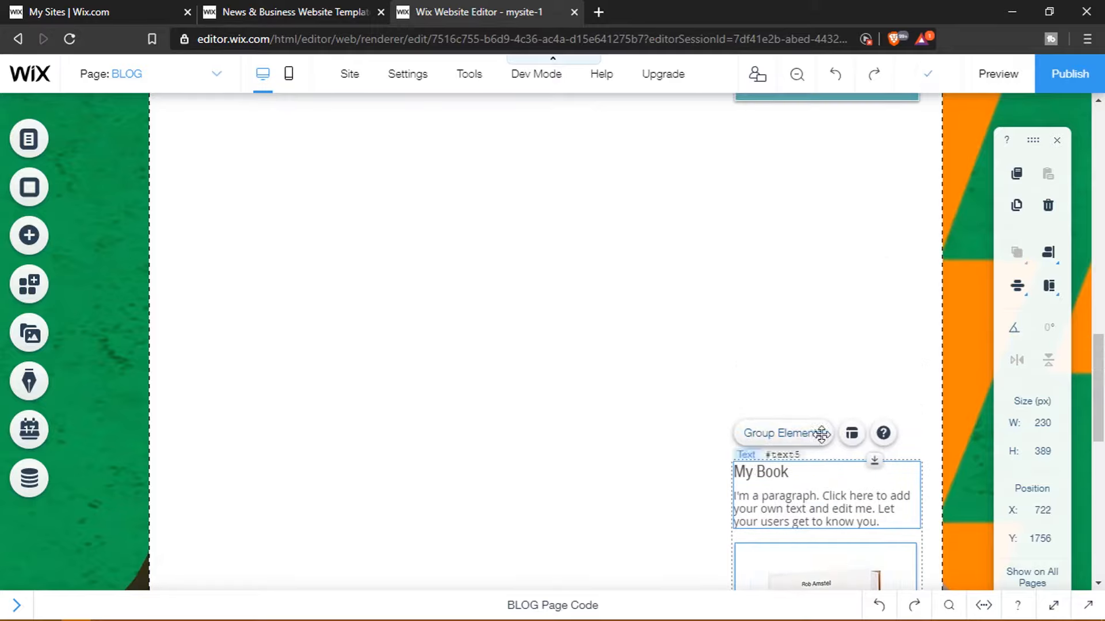
left_click_drag(821, 434, 823, 121)
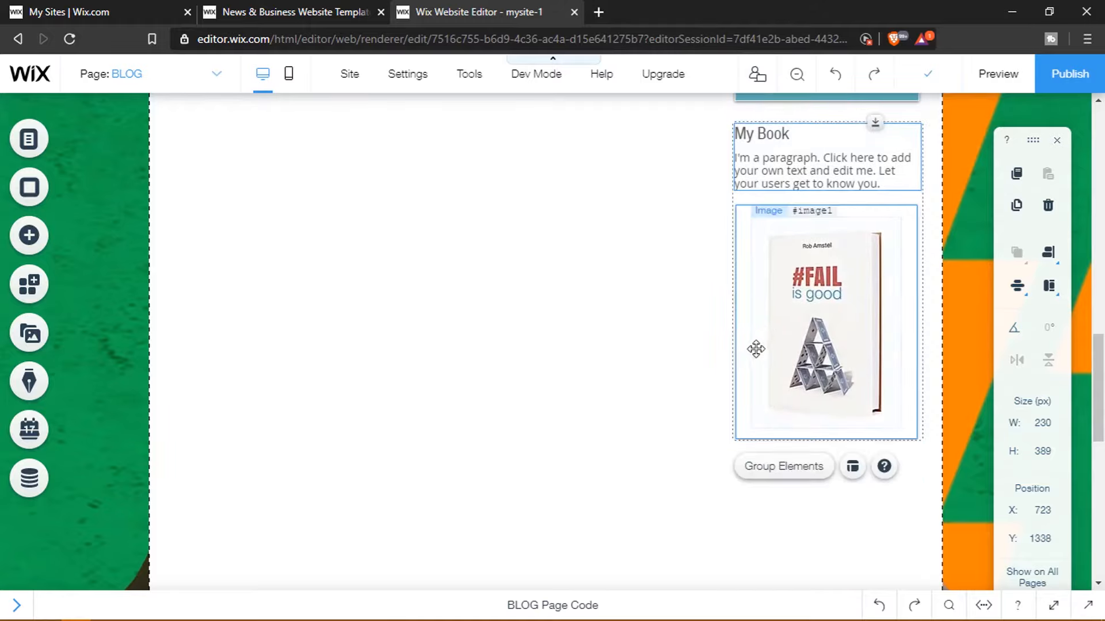
Step: Select the horizontal line just above the Walkaway weekly newsletter box near the end of the page
scroll(690, 370, "up", 10)
scroll(684, 371, "up", 1)
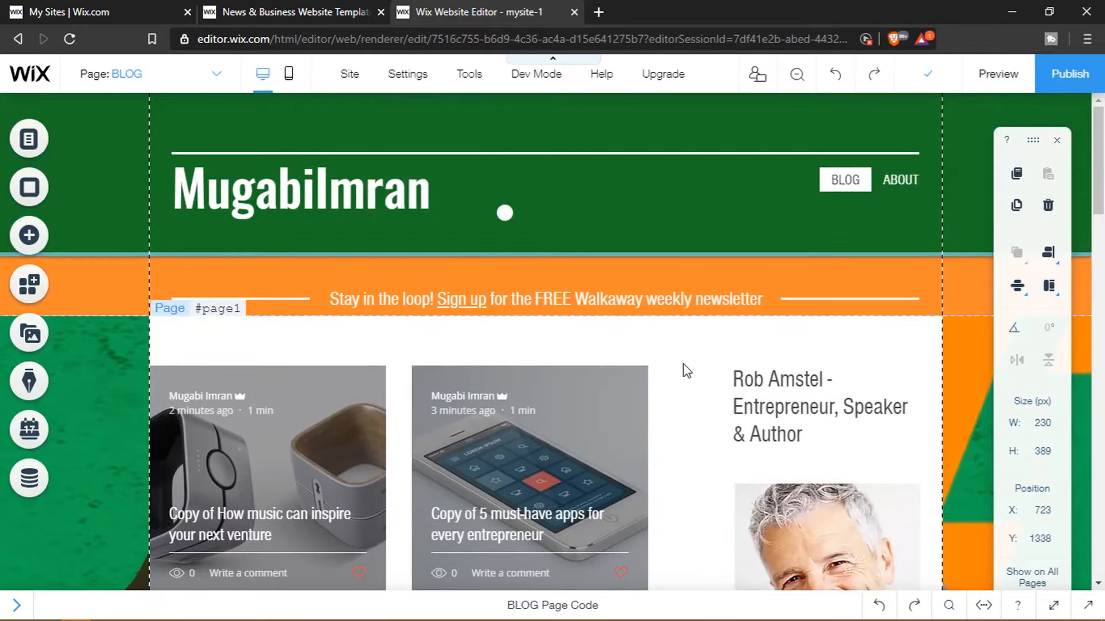
scroll(655, 334, "down", 15)
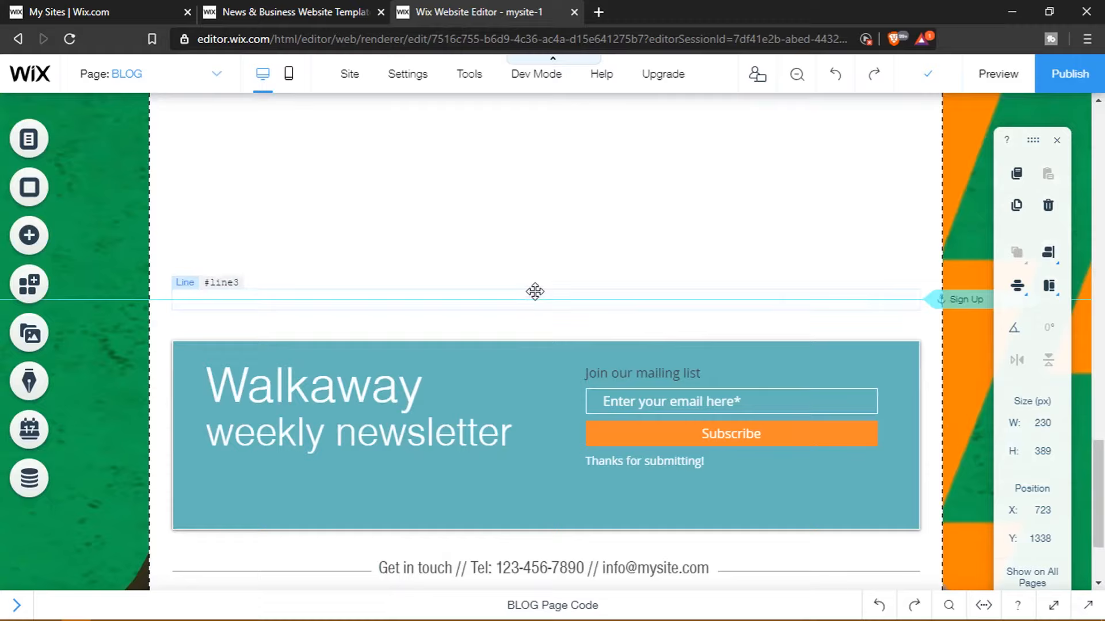
left_click(567, 288)
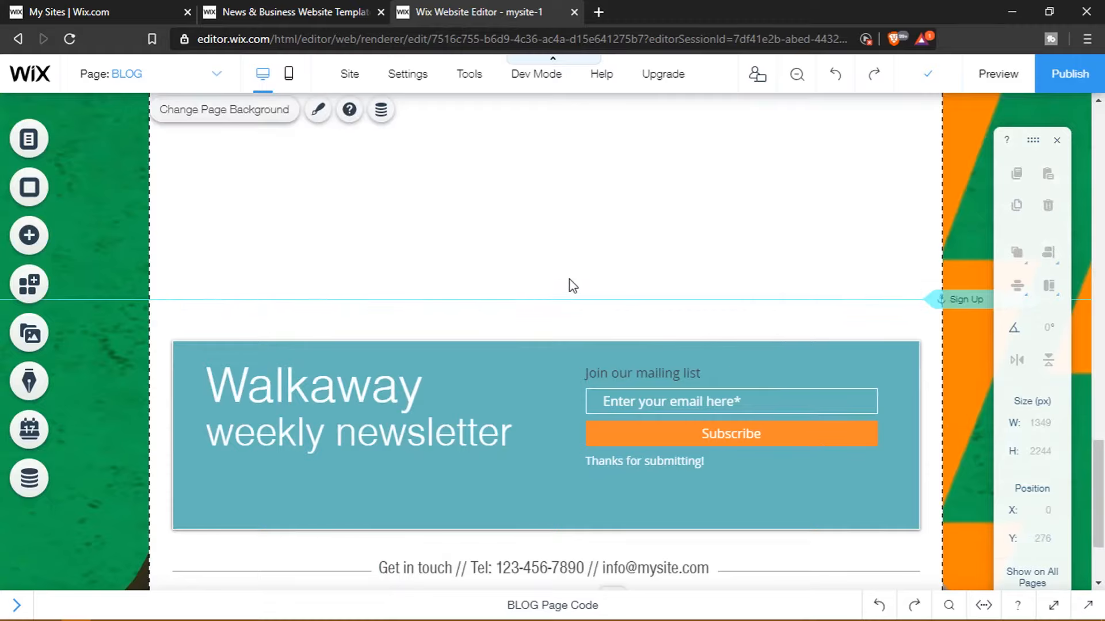
left_click(611, 304)
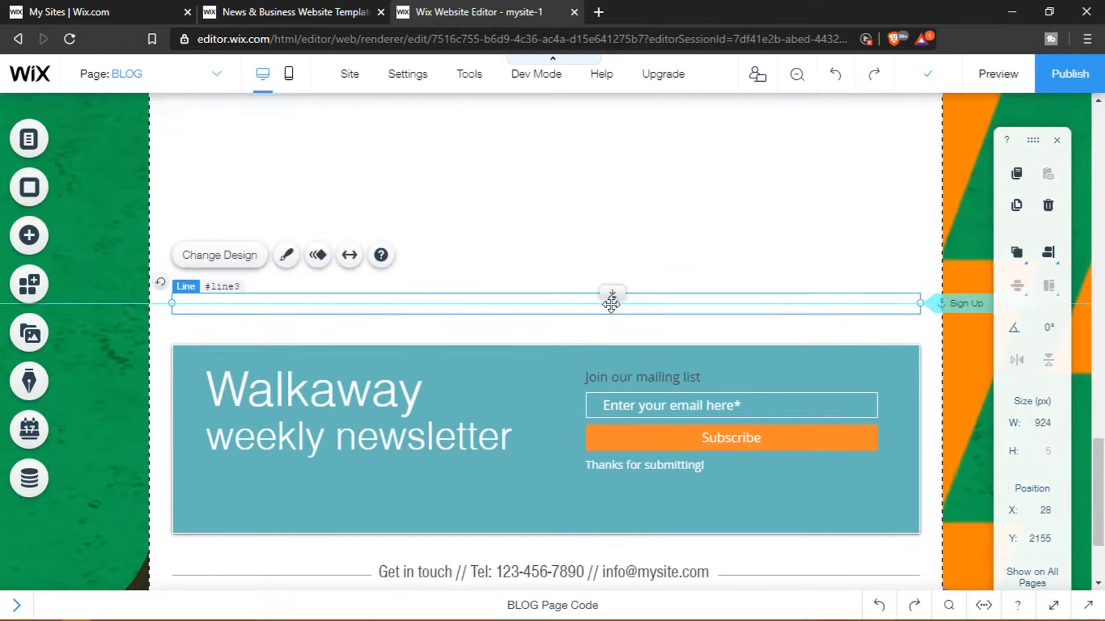
scroll(476, 378, "up", 1)
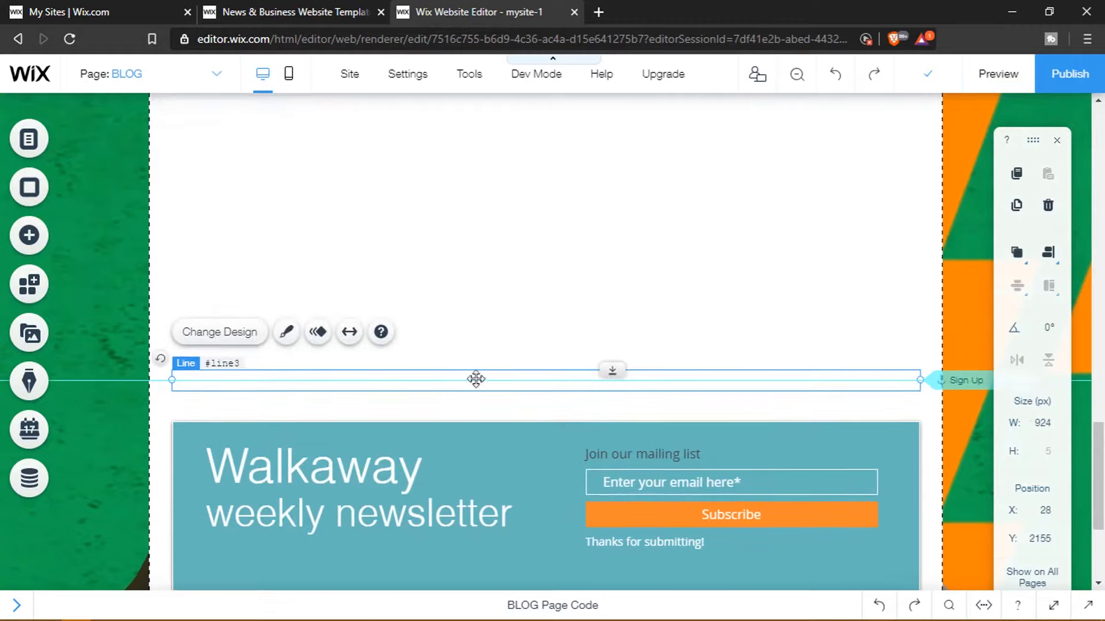
Step: Look through the themed and horizontal line shapes that can be added, and close the shape library
left_click(49, 247)
mouse_move(101, 214)
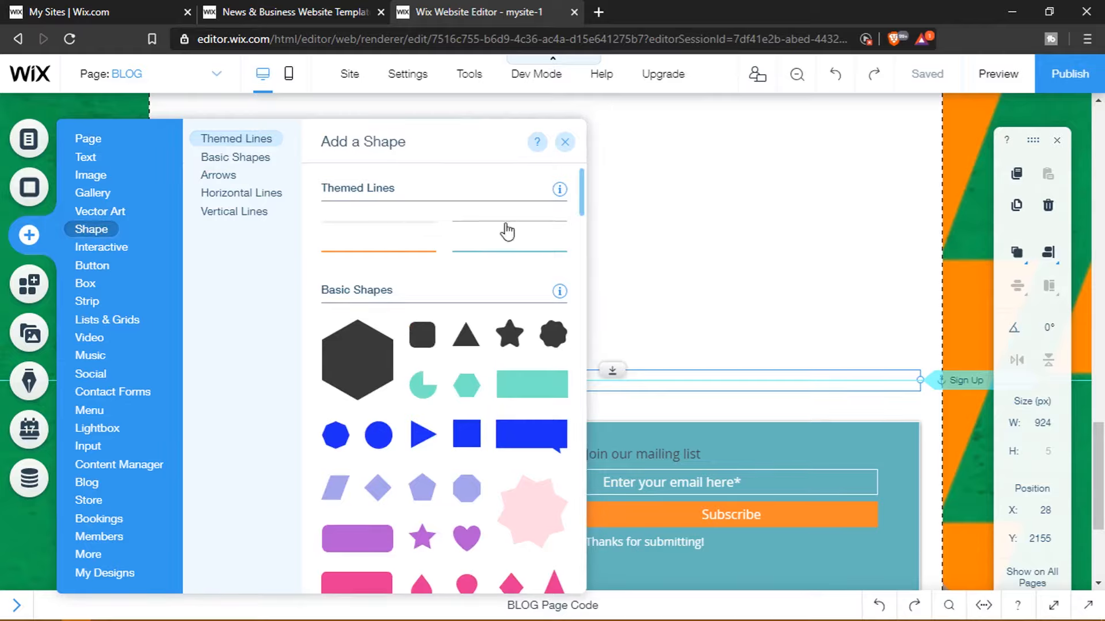
scroll(472, 322, "down", 15)
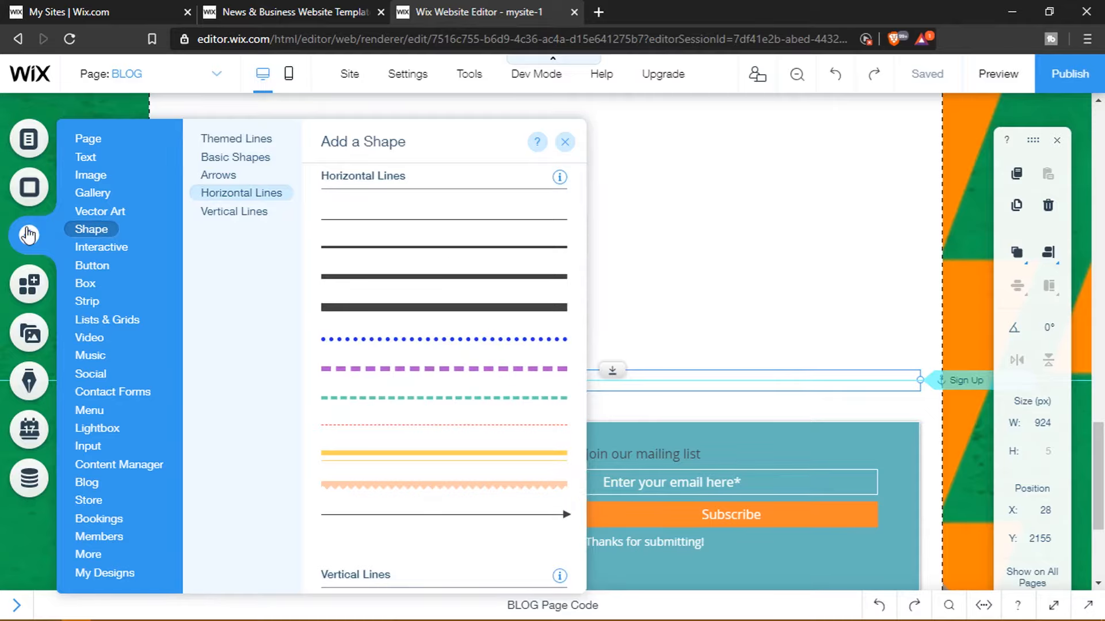
left_click(564, 142)
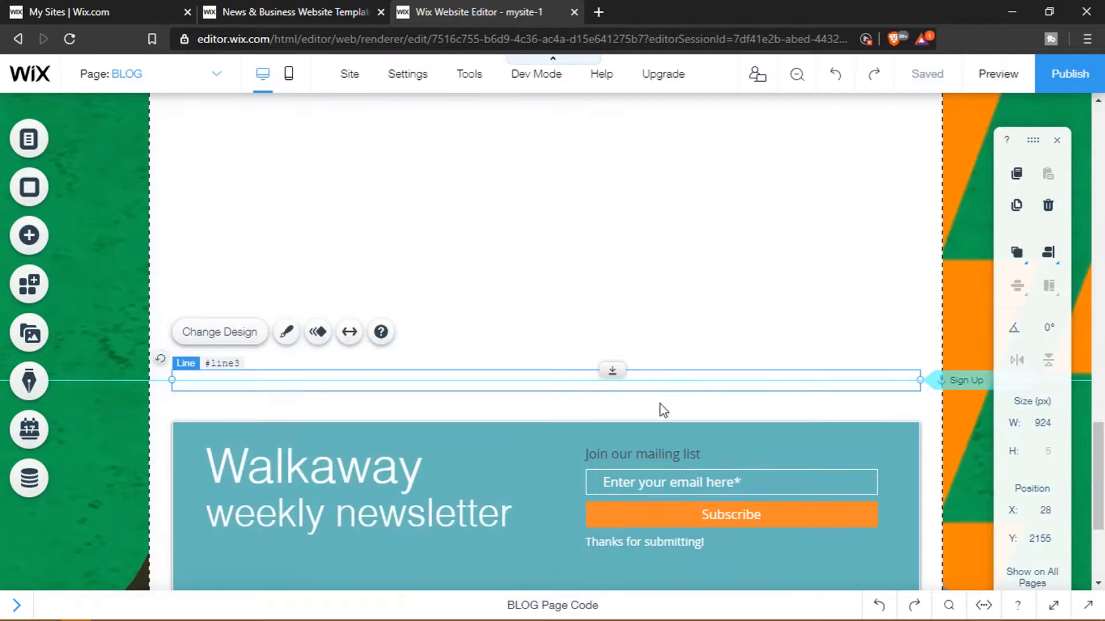
Step: Try to move only the line above the newsletter box up to about Y 2053, and undo the move
scroll(575, 429, "up", 4)
scroll(568, 543, "down", 4)
scroll(568, 381, "up", 2)
left_click_drag(557, 451, 557, 380)
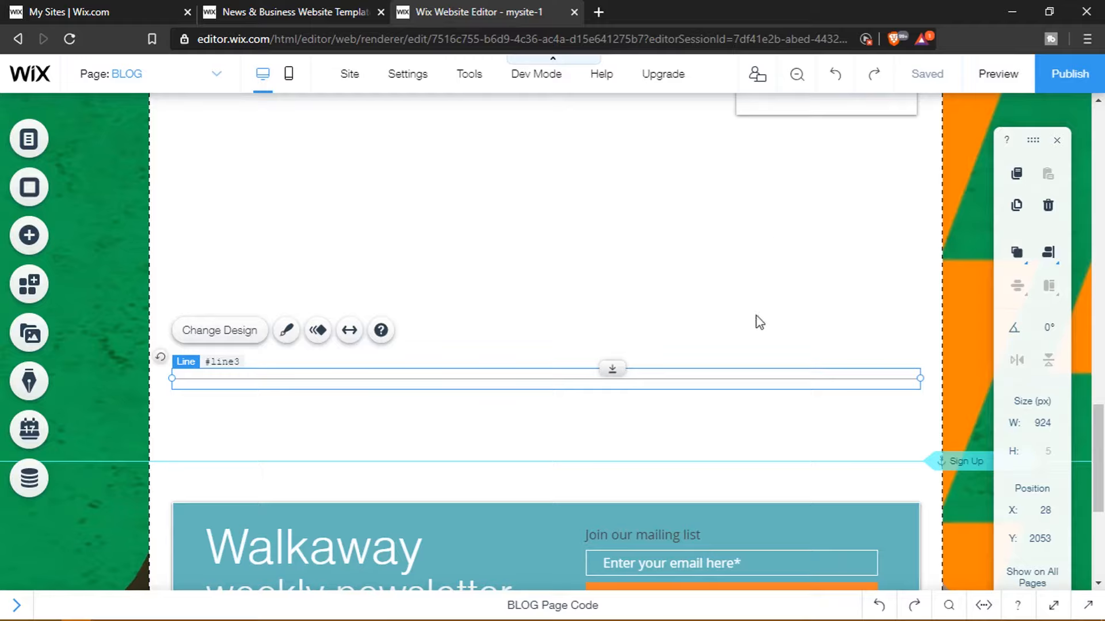
left_click(836, 87)
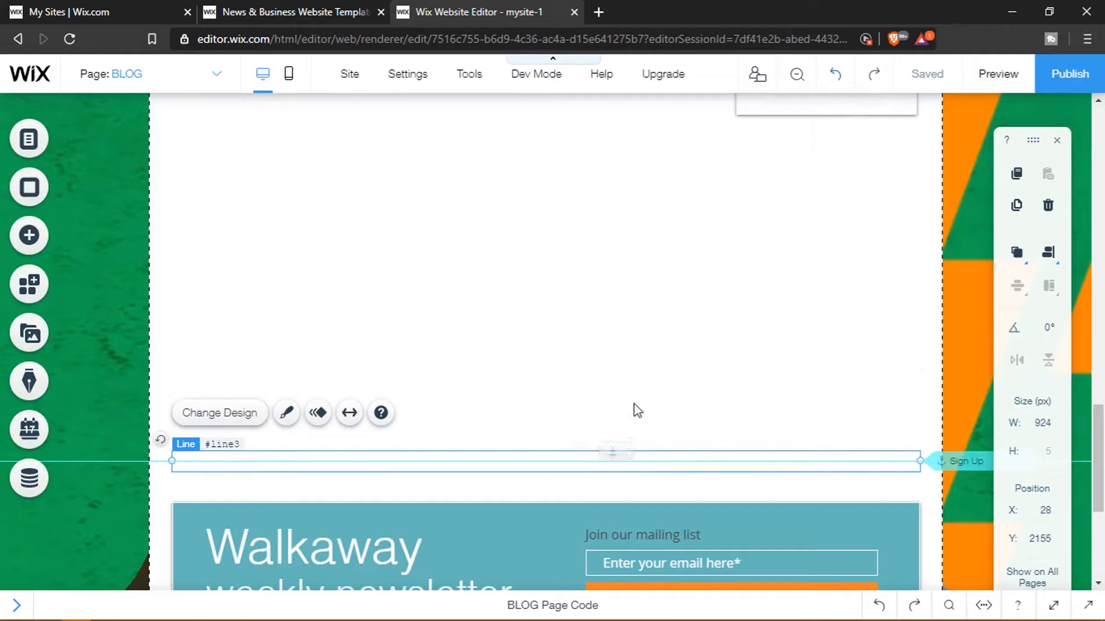
Step: Shift the line together with everything below it up to about Y 1739, just beneath the book cover box
left_click_drag(637, 410, 654, 142)
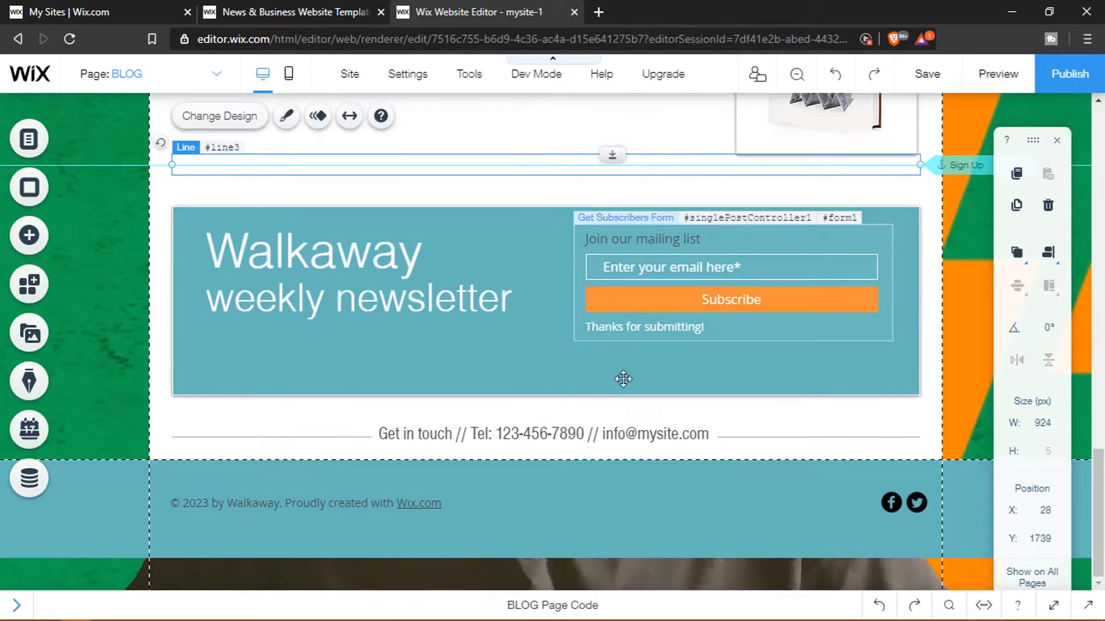
Step: Apply the green box design with an arrow on its right edge to the Walkaway weekly newsletter container box
left_click(480, 315)
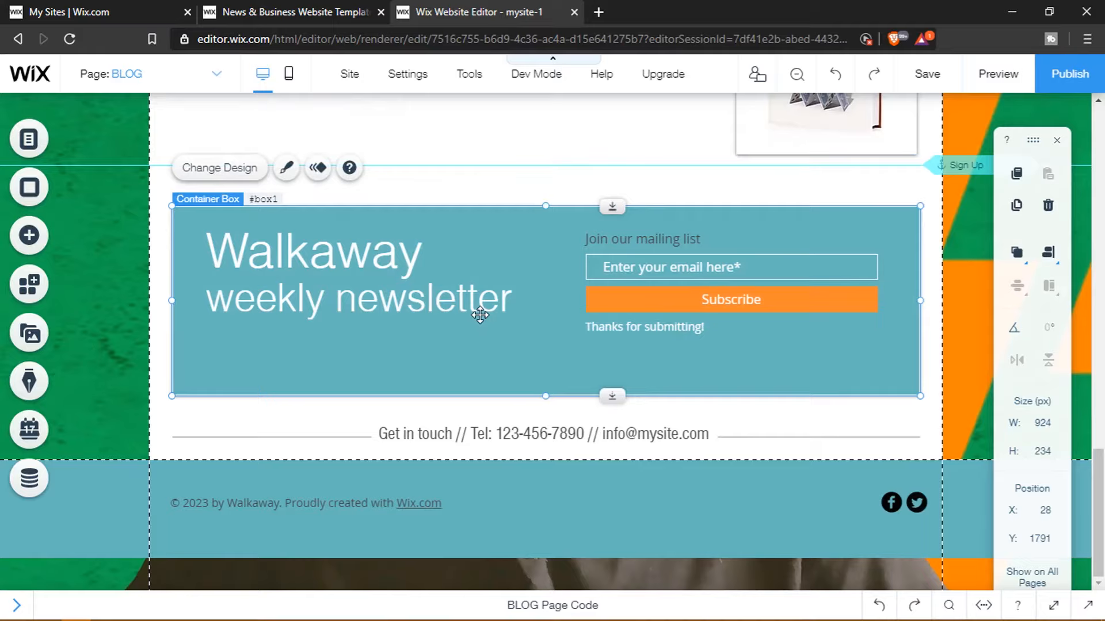
left_click(252, 173)
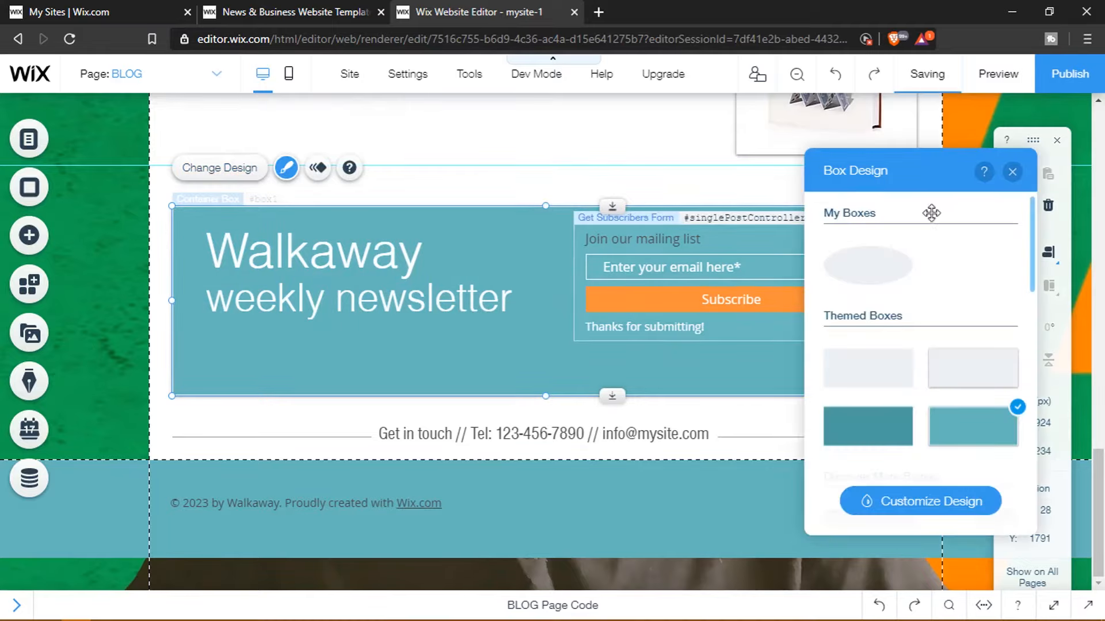
scroll(927, 288, "down", 6)
scroll(919, 400, "down", 5)
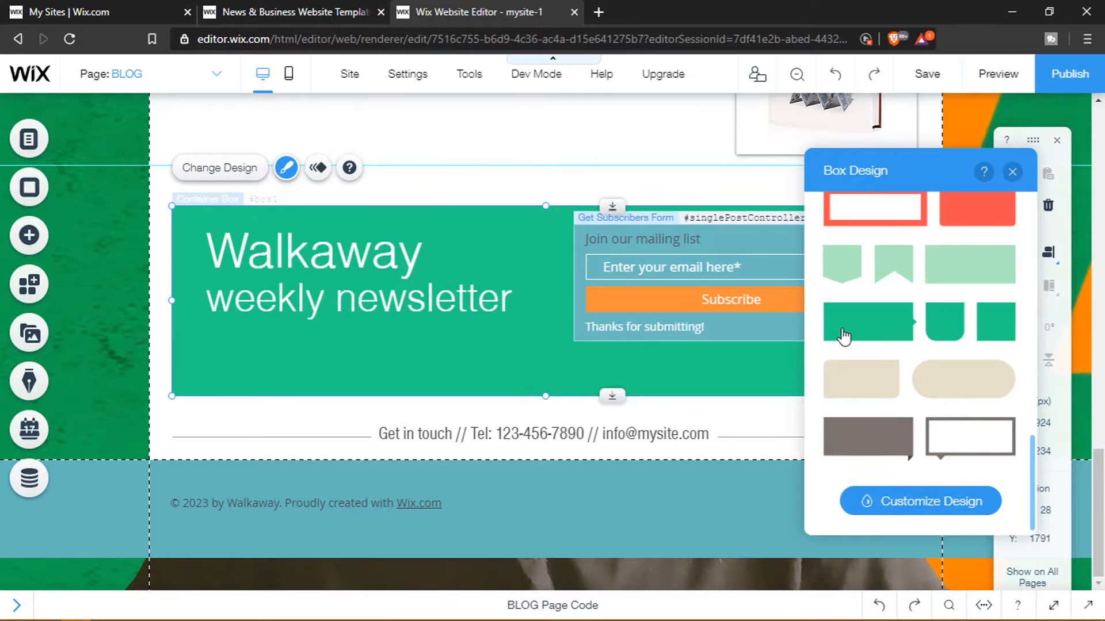
left_click(1012, 173)
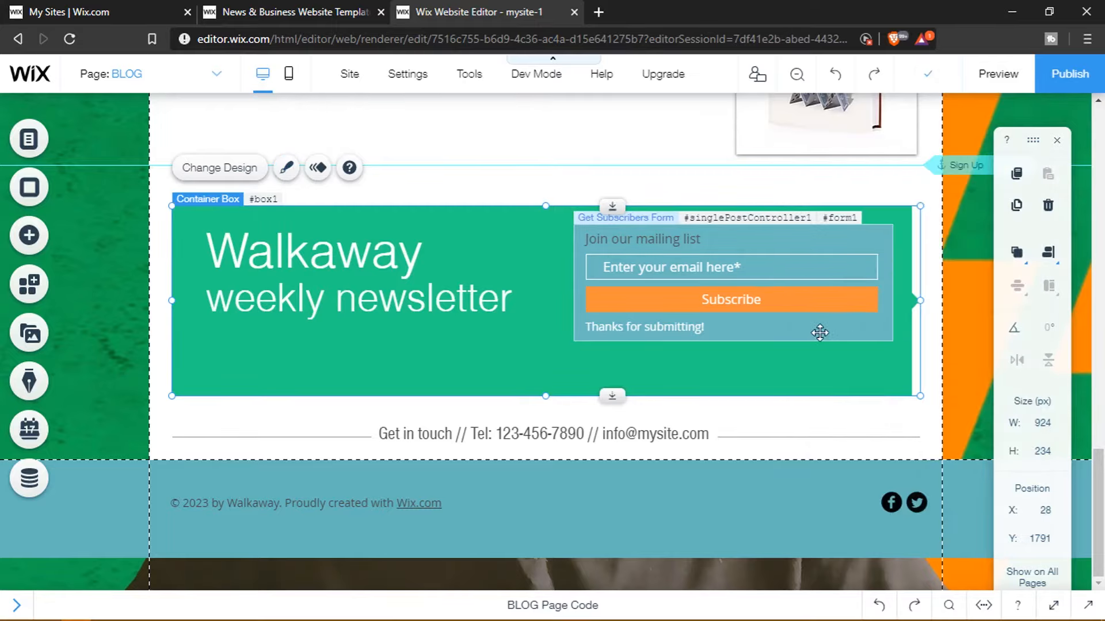
Step: Select the Get Subscribers form inside the newsletter box and dismiss its introductory tip
left_click(820, 333)
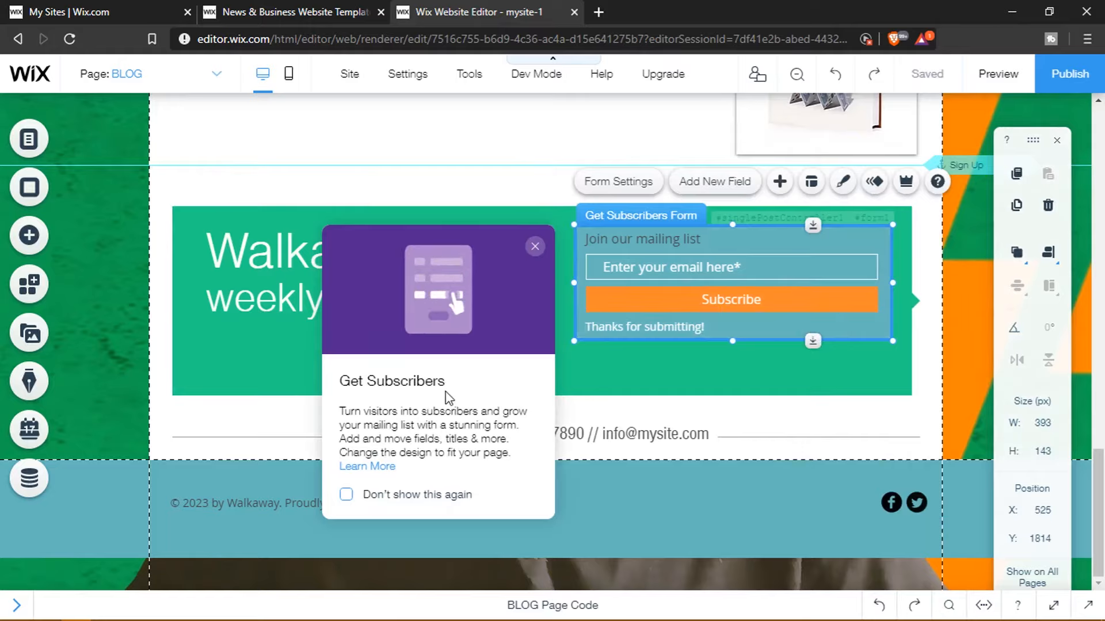
left_click(346, 495)
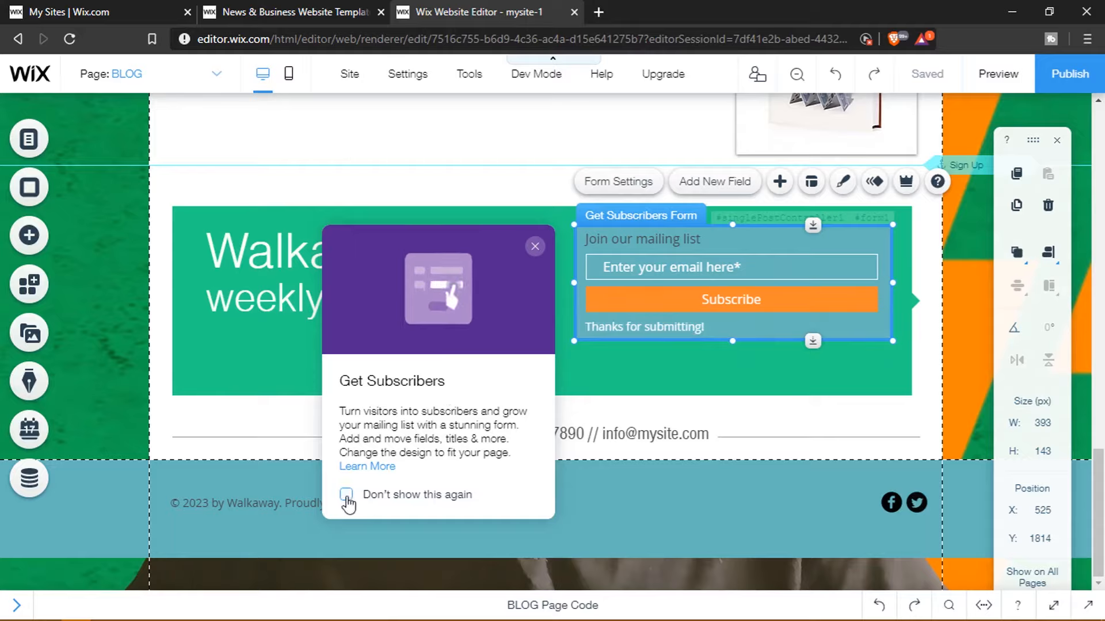
left_click(535, 249)
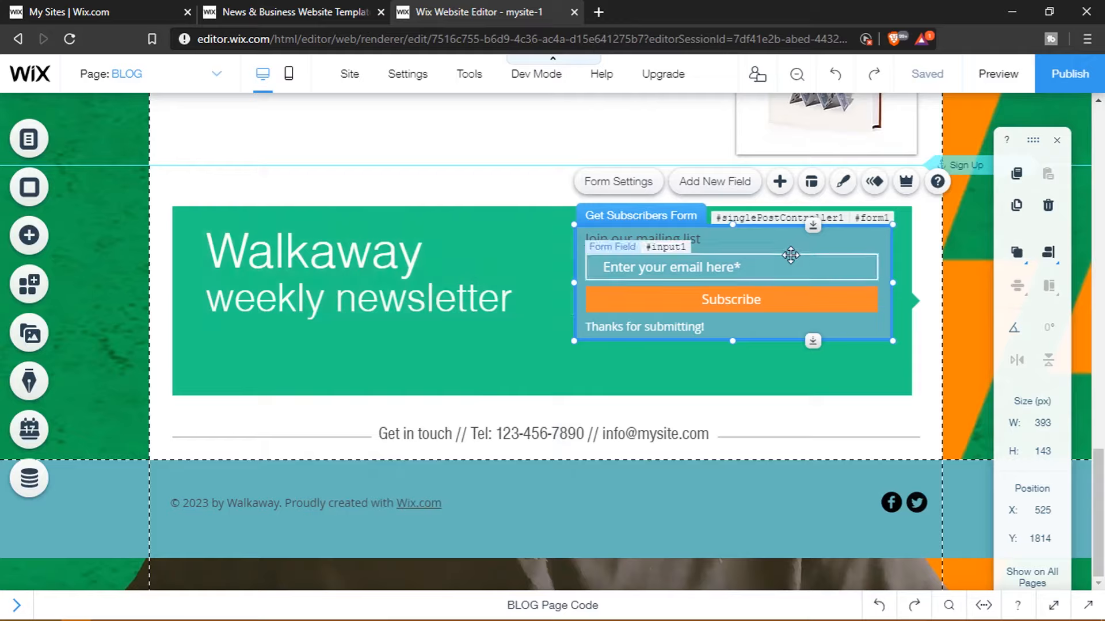
Step: Try the two-column layout on the Get Subscribers form, and set it to the one-column layout
left_click(810, 183)
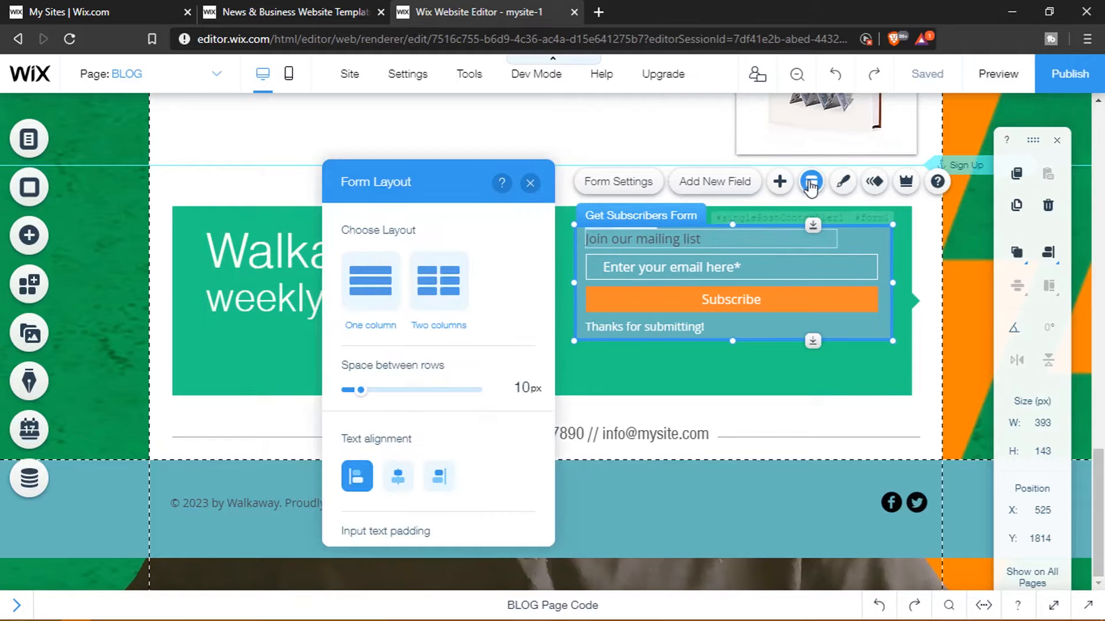
left_click(431, 294)
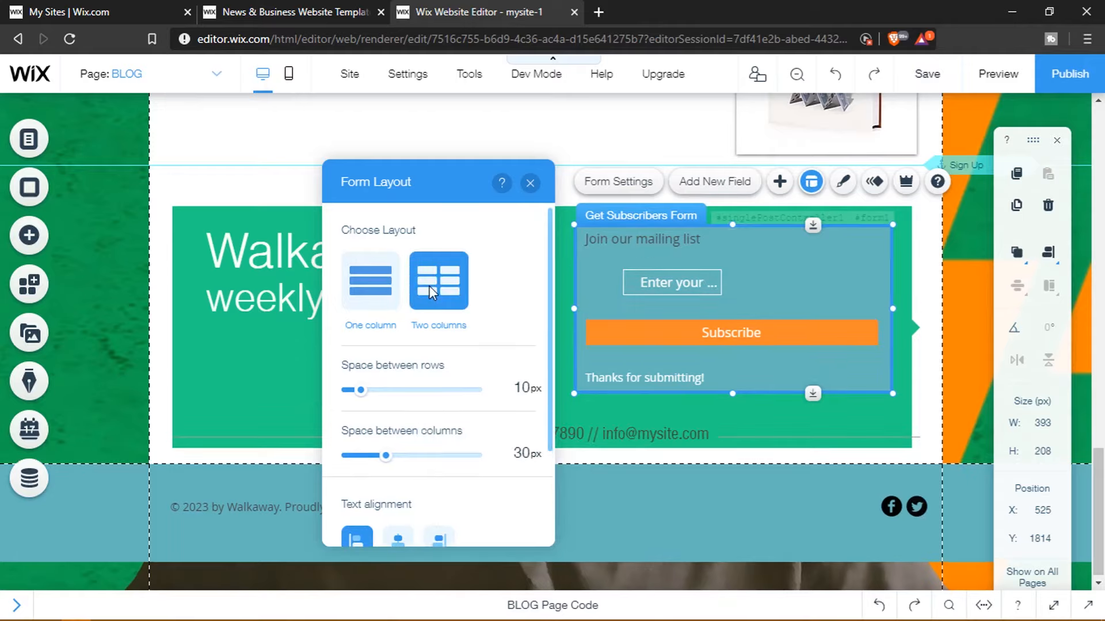
left_click(374, 286)
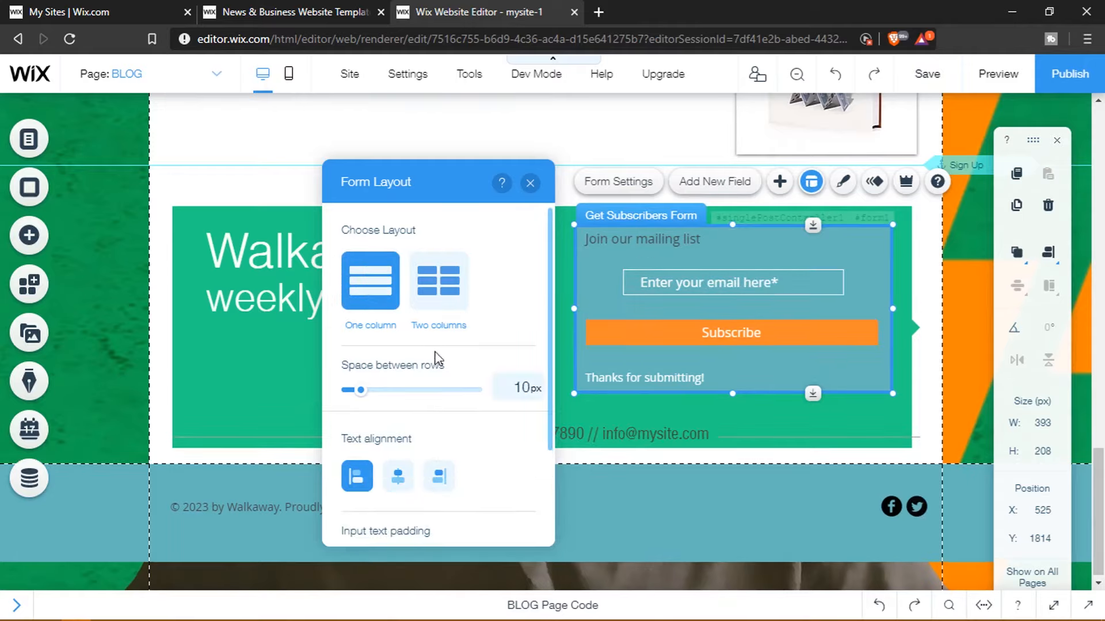
Step: Reduce the space between the subscriber form's rows to 2 px and close the form layout settings
scroll(436, 357, "down", 2)
scroll(402, 355, "up", 1)
left_click_drag(361, 347, 345, 350)
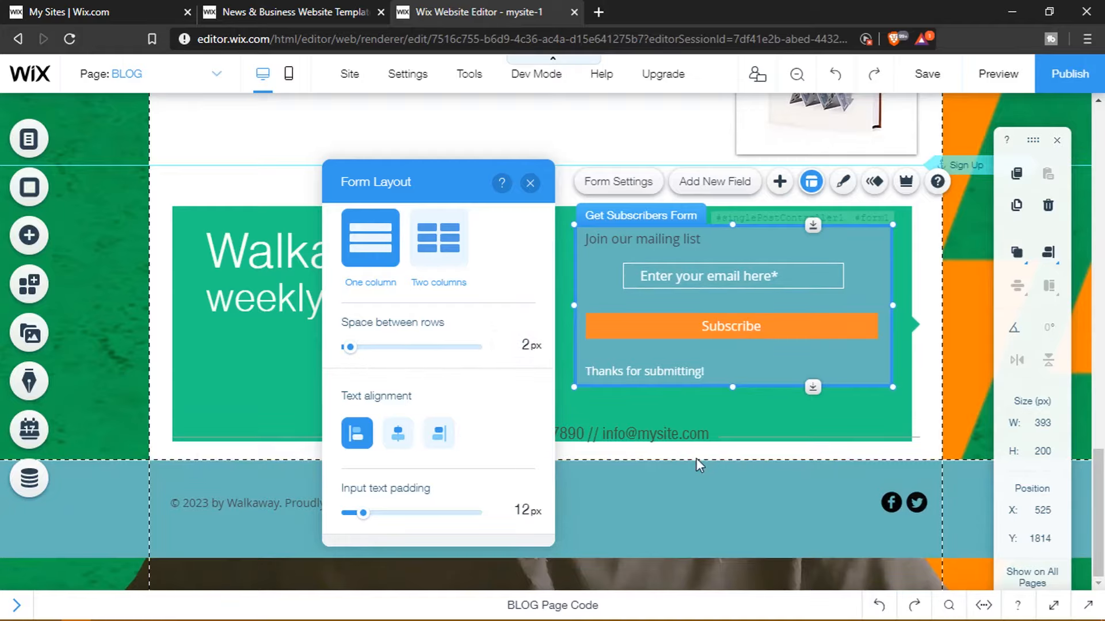
scroll(461, 469, "down", 2)
scroll(397, 402, "up", 3)
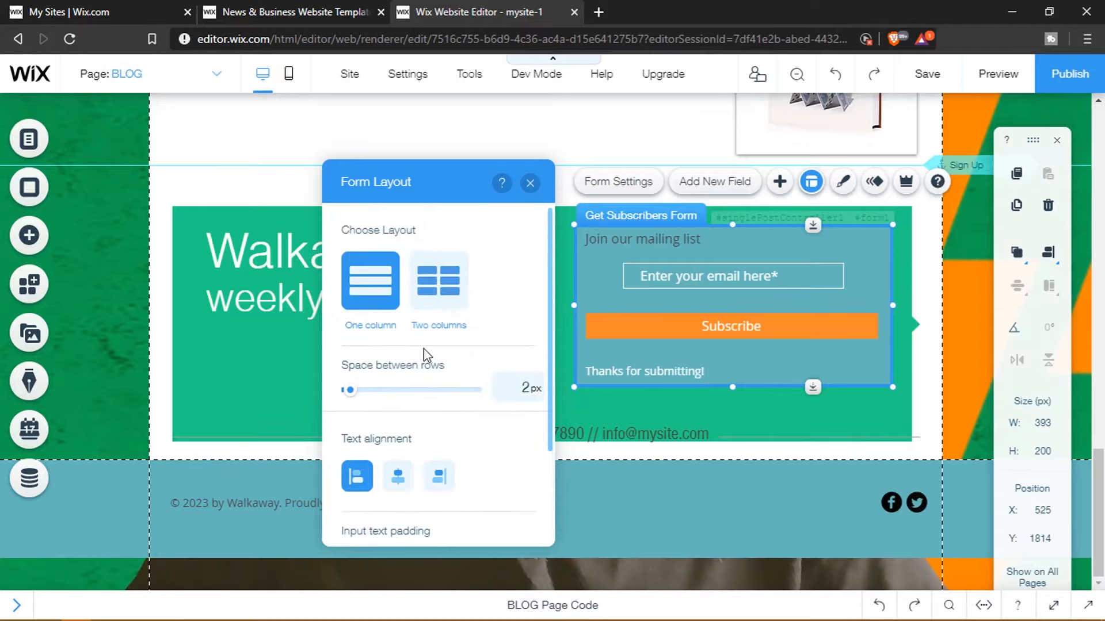
left_click(529, 184)
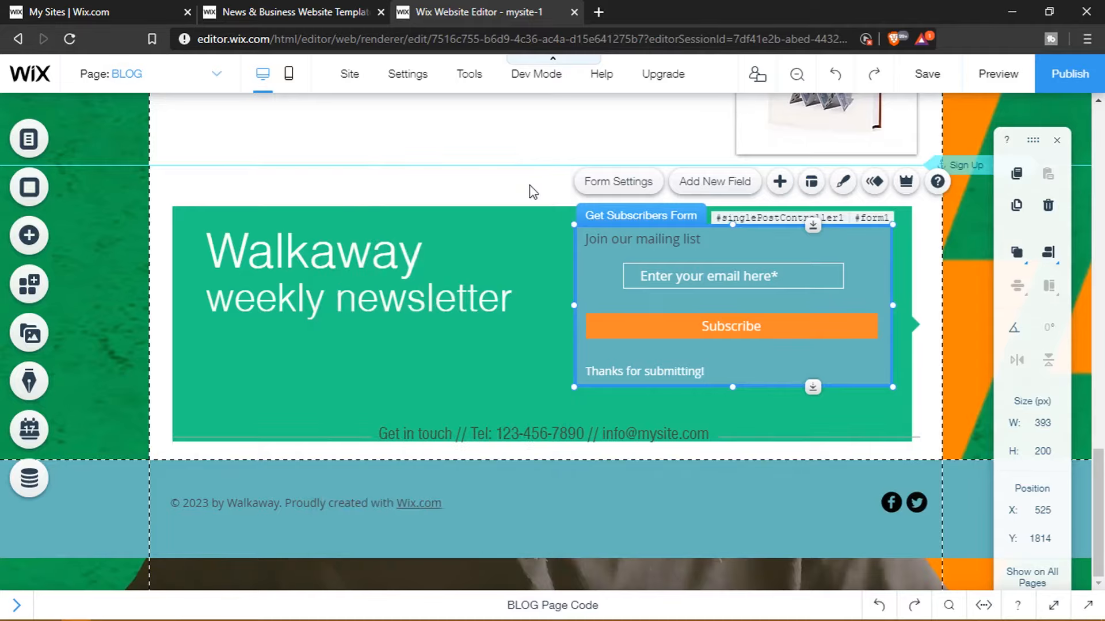
Step: Review the subscriber form's email notification, submit message, contacts, automations, email marketing and support settings, and close them
left_click(618, 182)
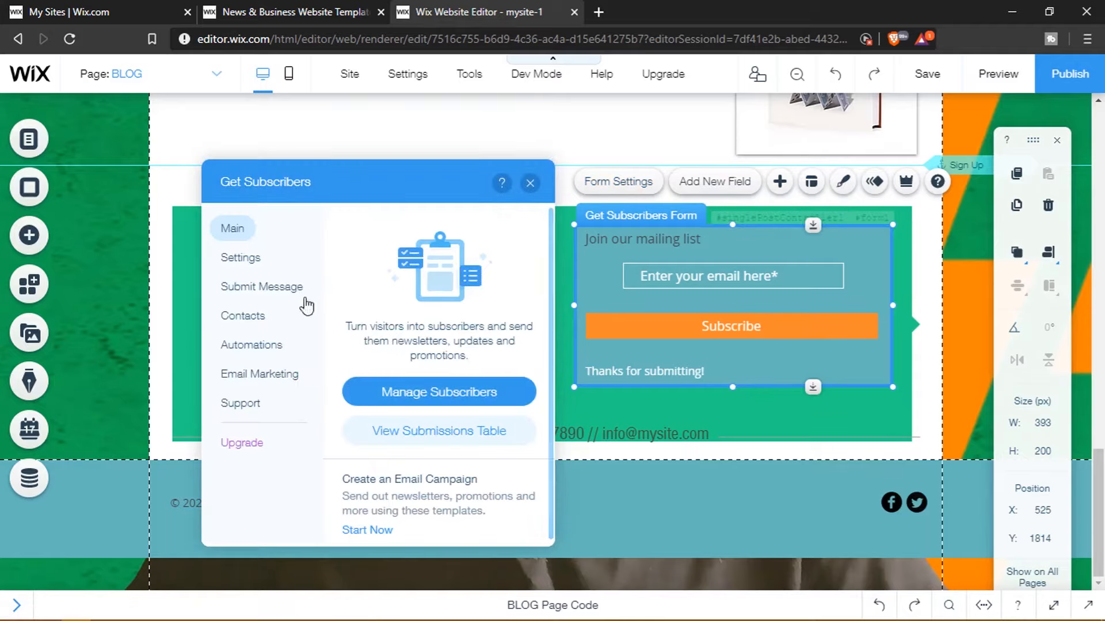
left_click(241, 257)
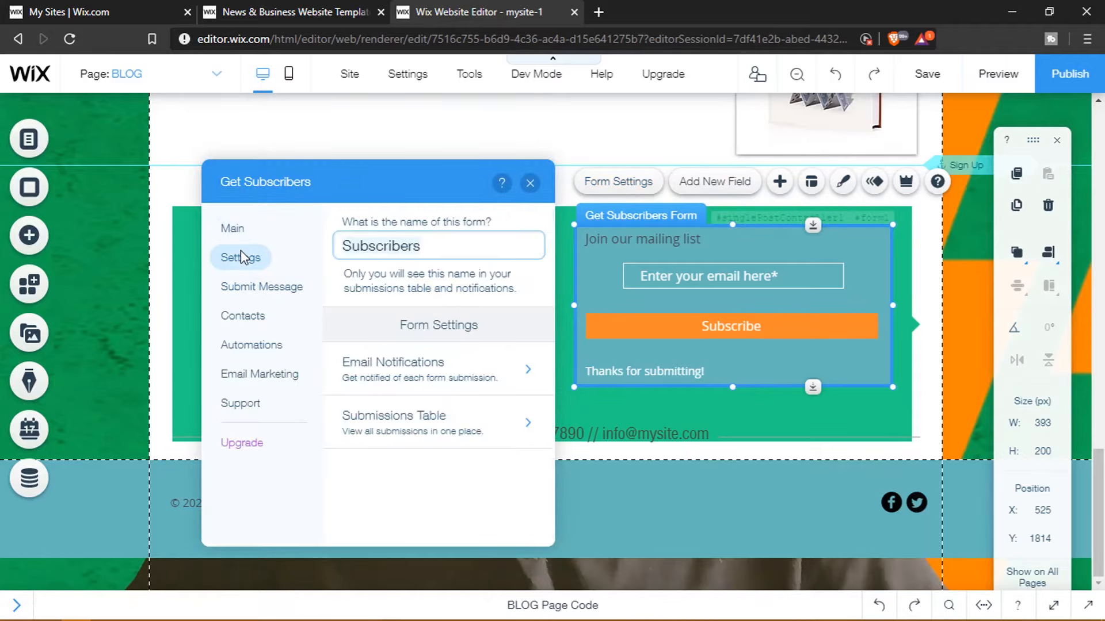
left_click(439, 384)
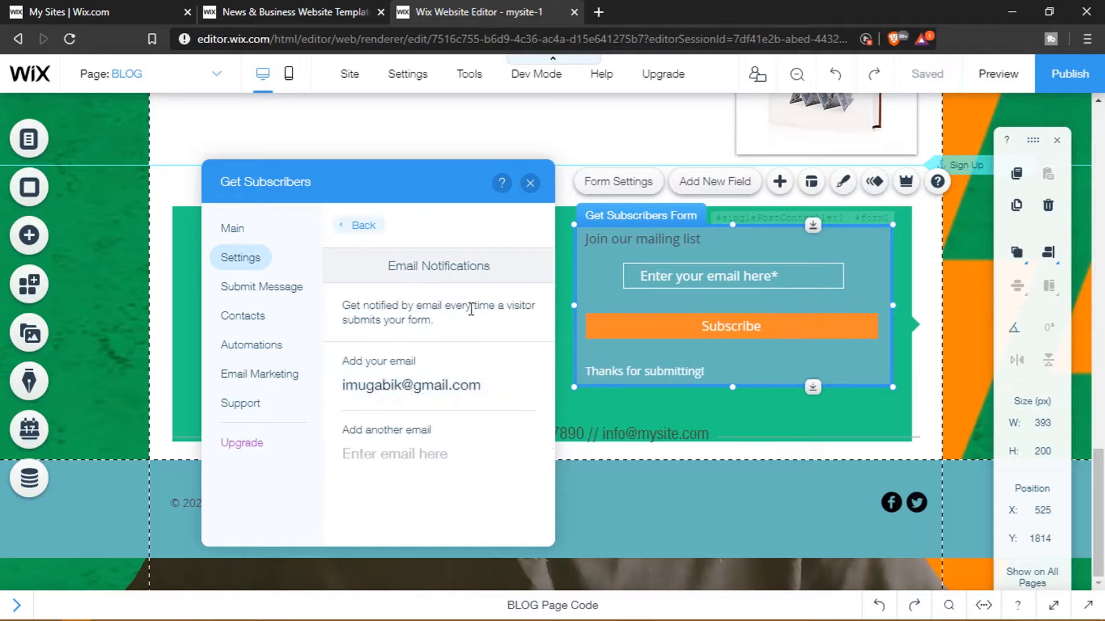
left_click(247, 290)
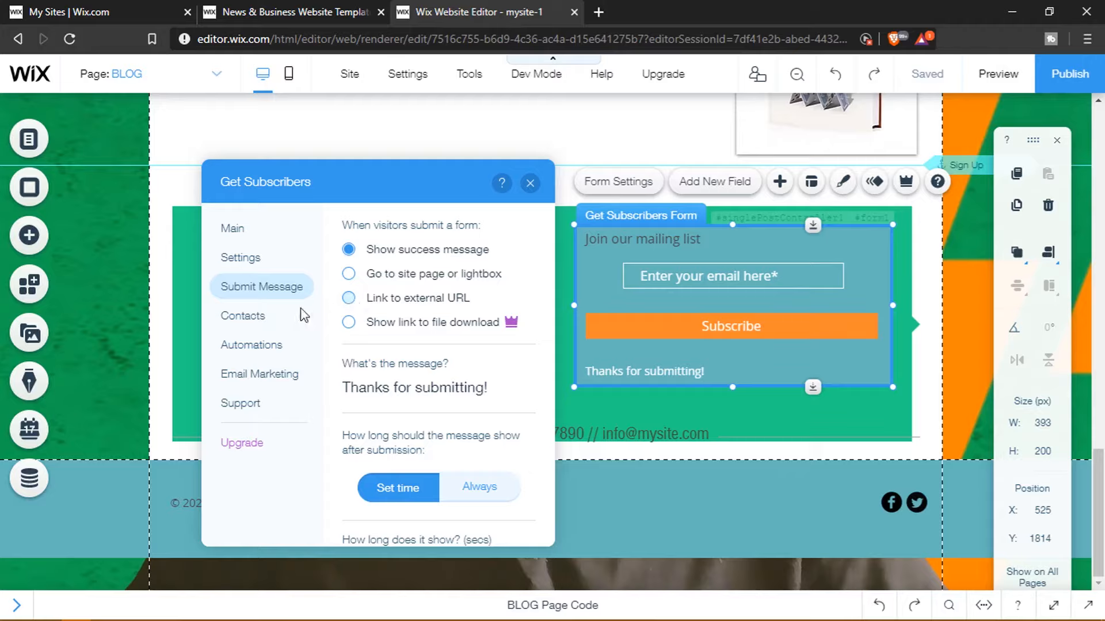
left_click(230, 323)
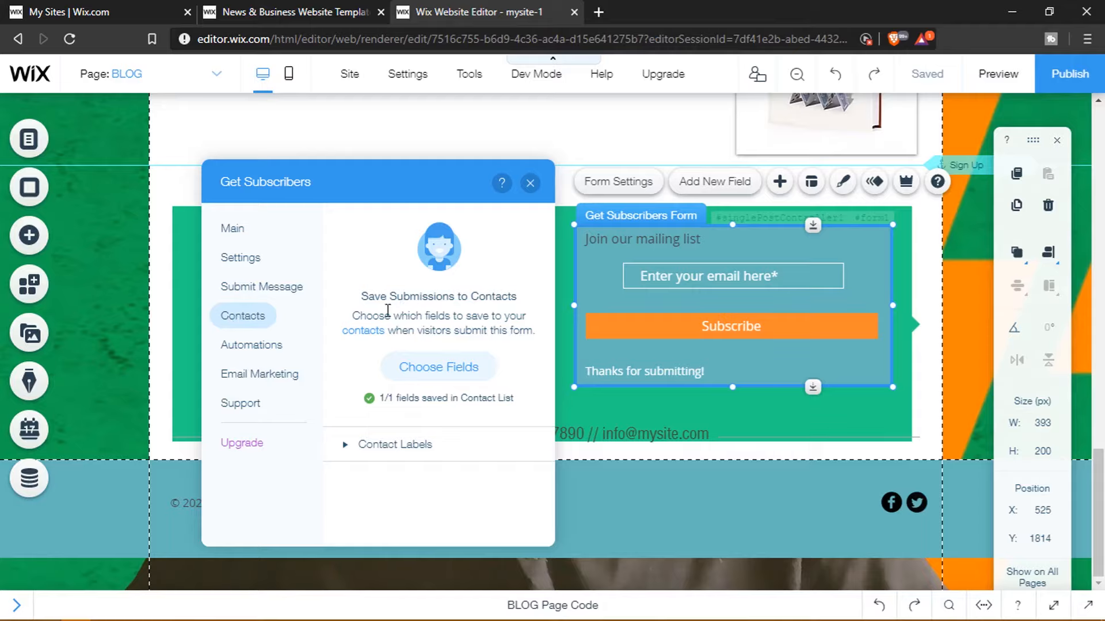
left_click(263, 349)
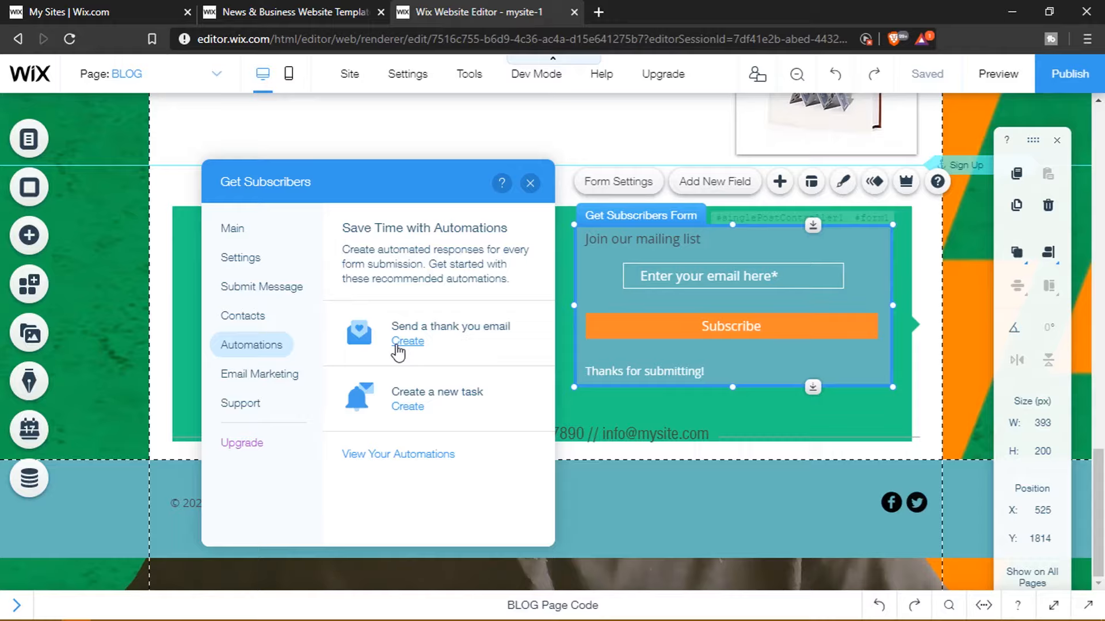
left_click(287, 376)
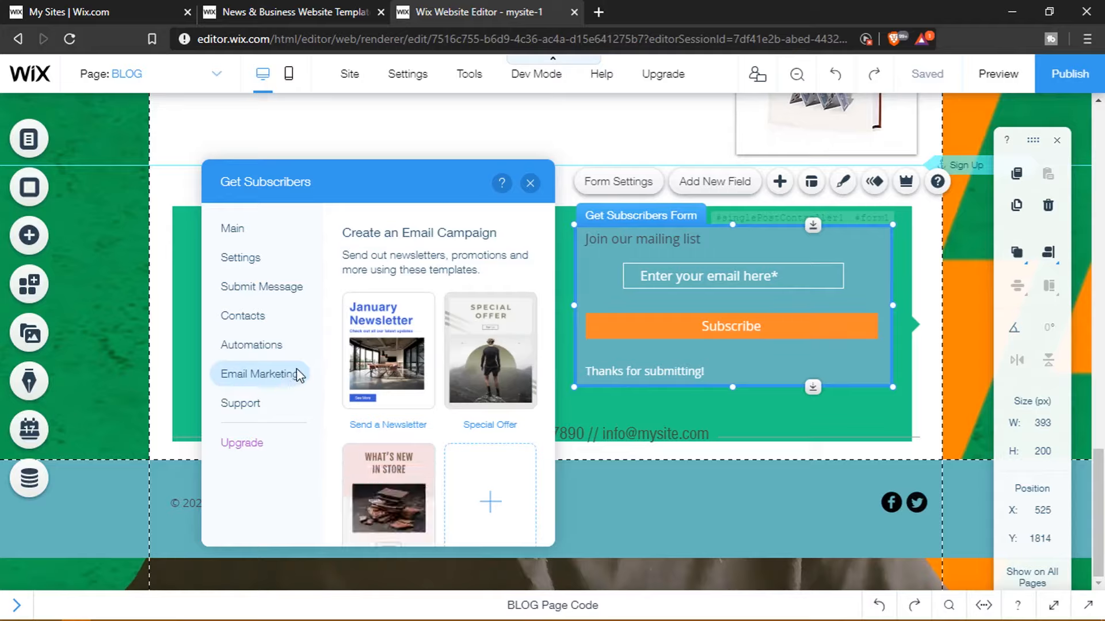
mouse_move(425, 375)
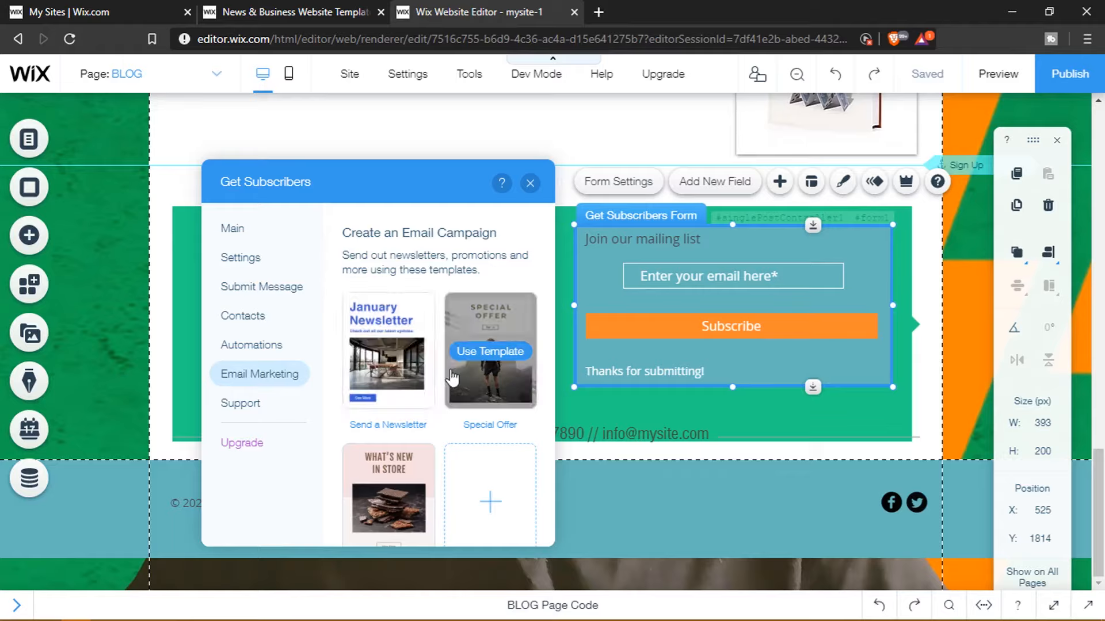
left_click(247, 405)
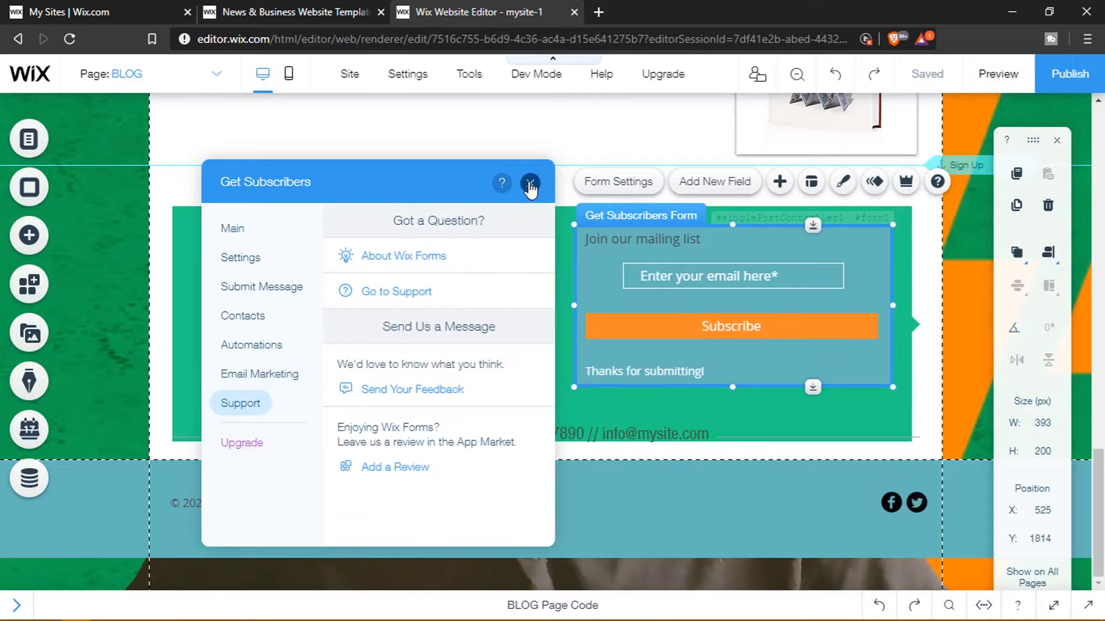
left_click(530, 183)
Step: Browse the preset form designs available for the Get Subscribers form
left_click(843, 181)
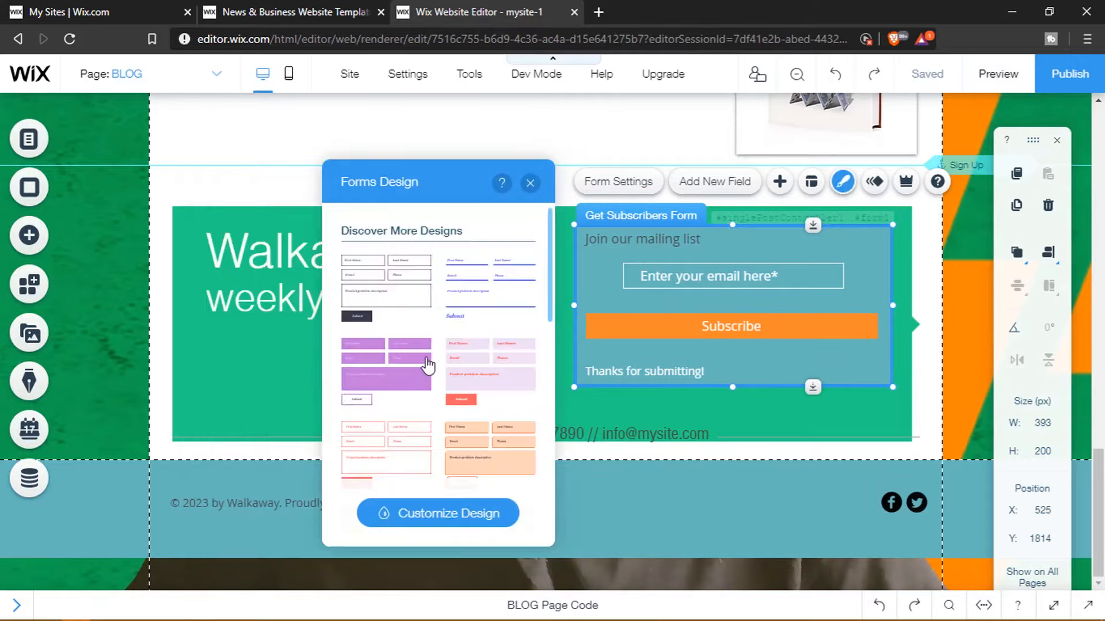
scroll(427, 366, "down", 2)
scroll(414, 429, "down", 3)
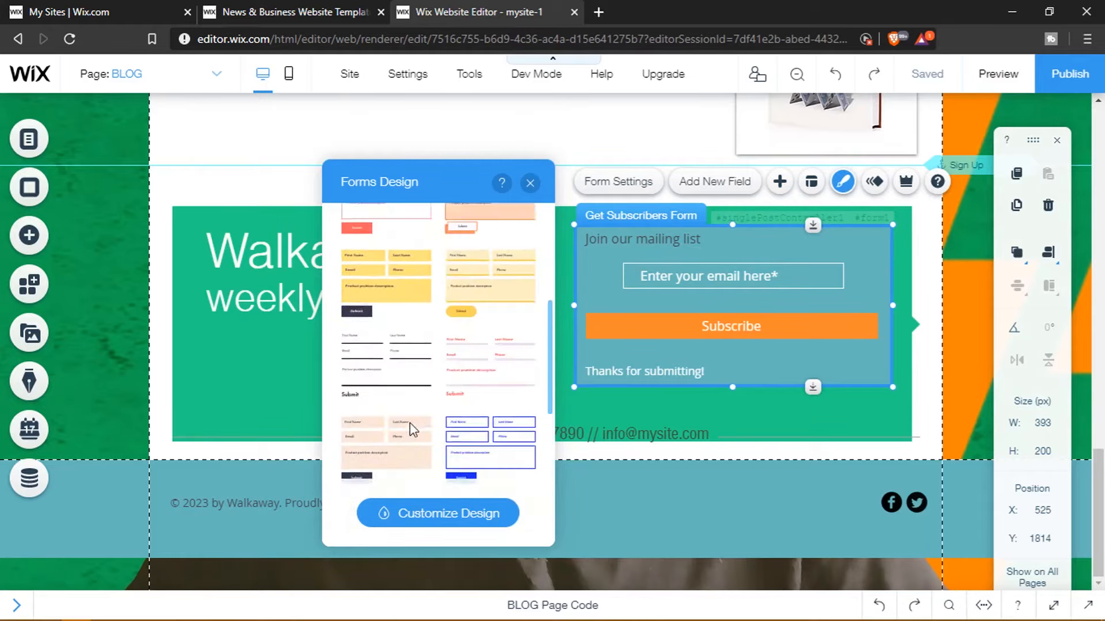
scroll(413, 431, "up", 5)
scroll(413, 431, "down", 10)
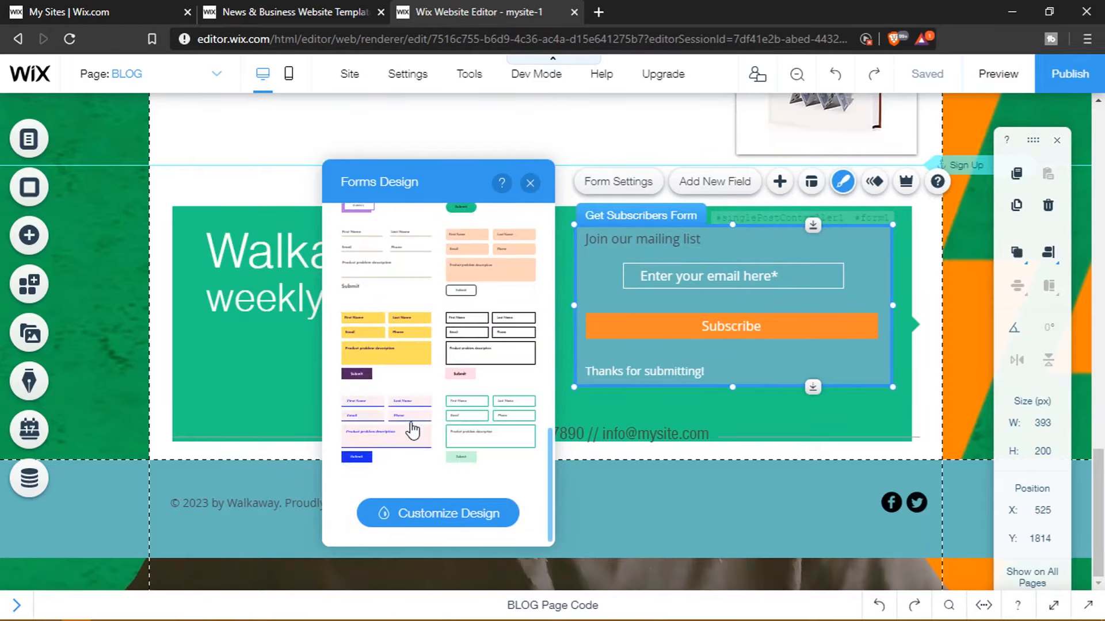
scroll(472, 435, "up", 3)
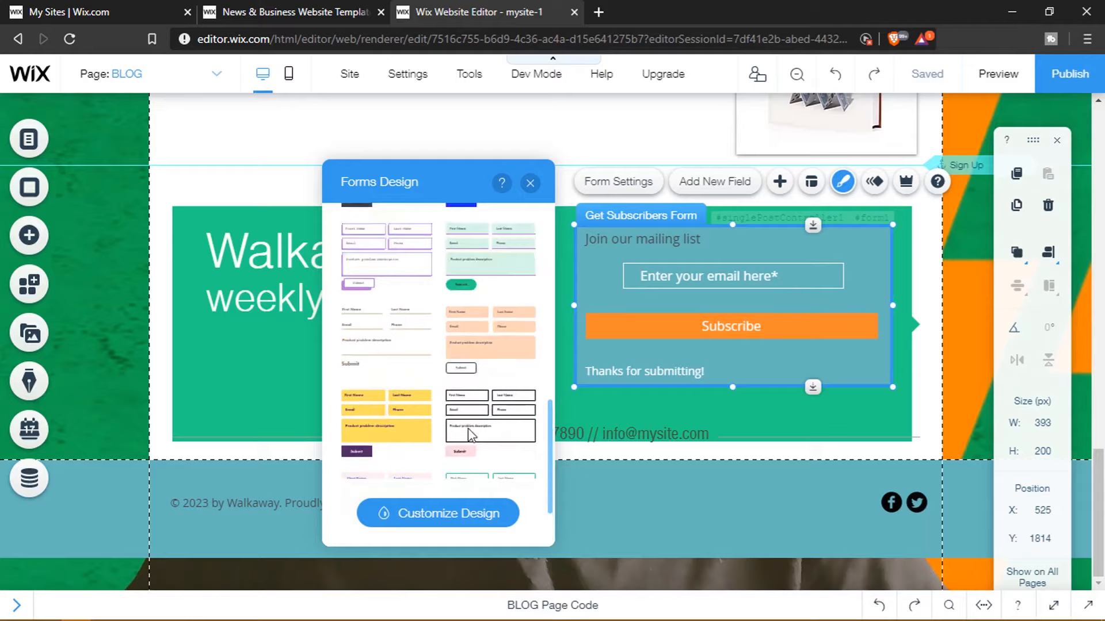
Step: Customize the form's input field fill, trying white and grey shades, and undo the last change to keep light grey
left_click(442, 521)
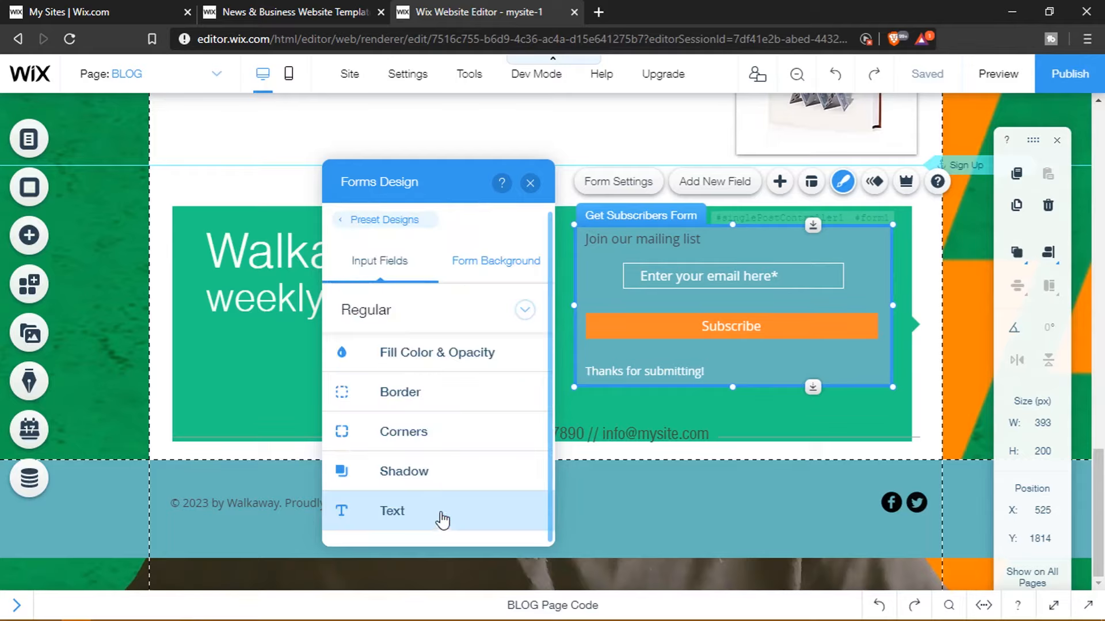
left_click(468, 371)
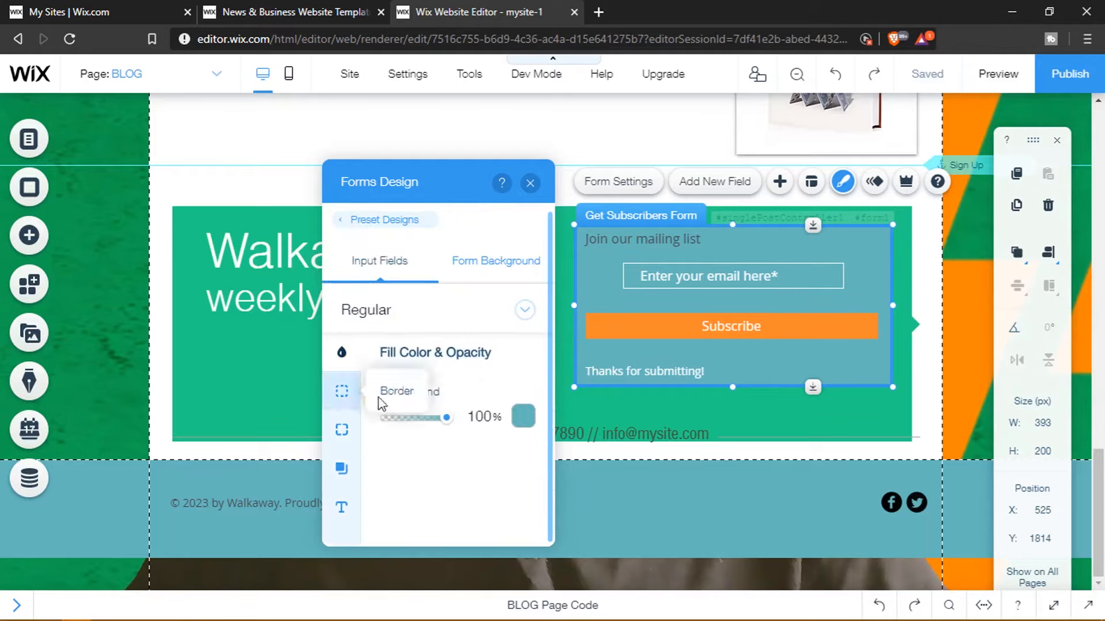
left_click(519, 422)
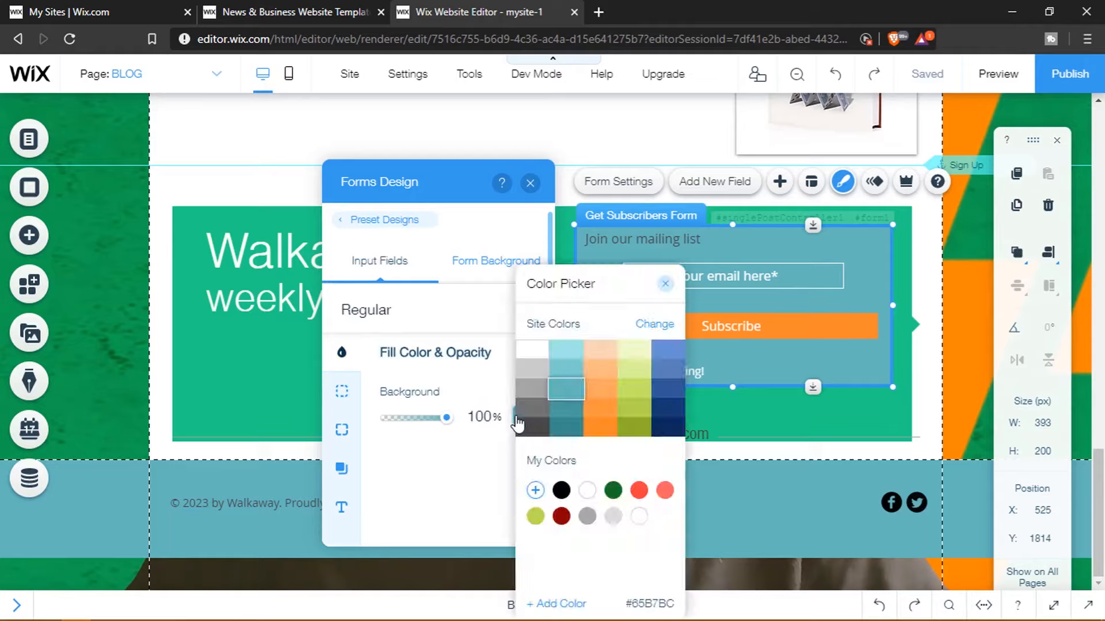
left_click(534, 352)
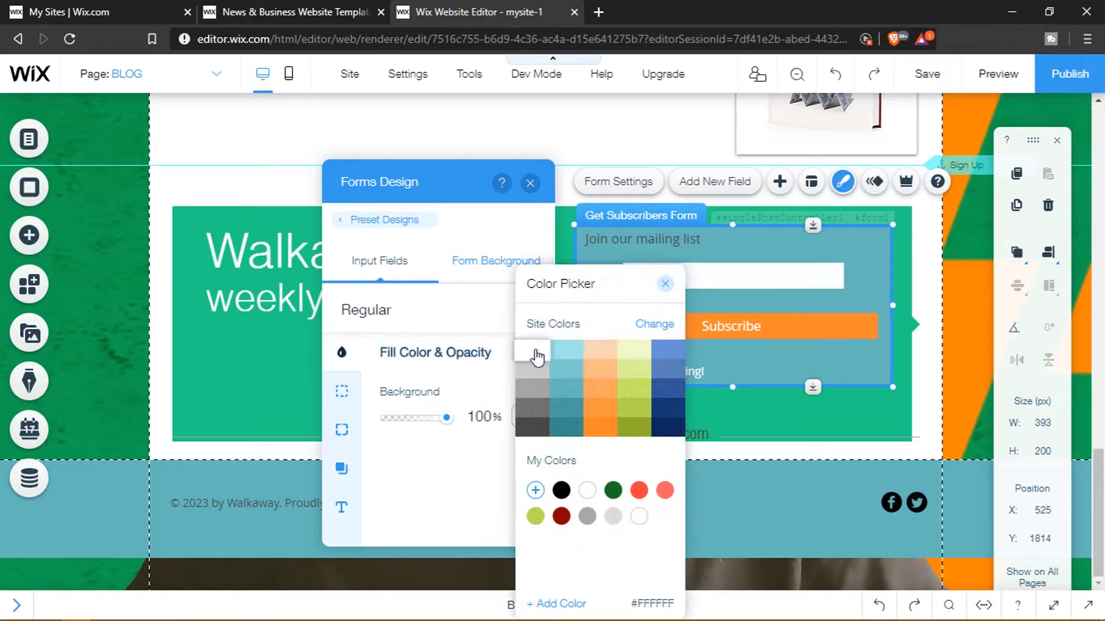
left_click(613, 490)
left_click(587, 491)
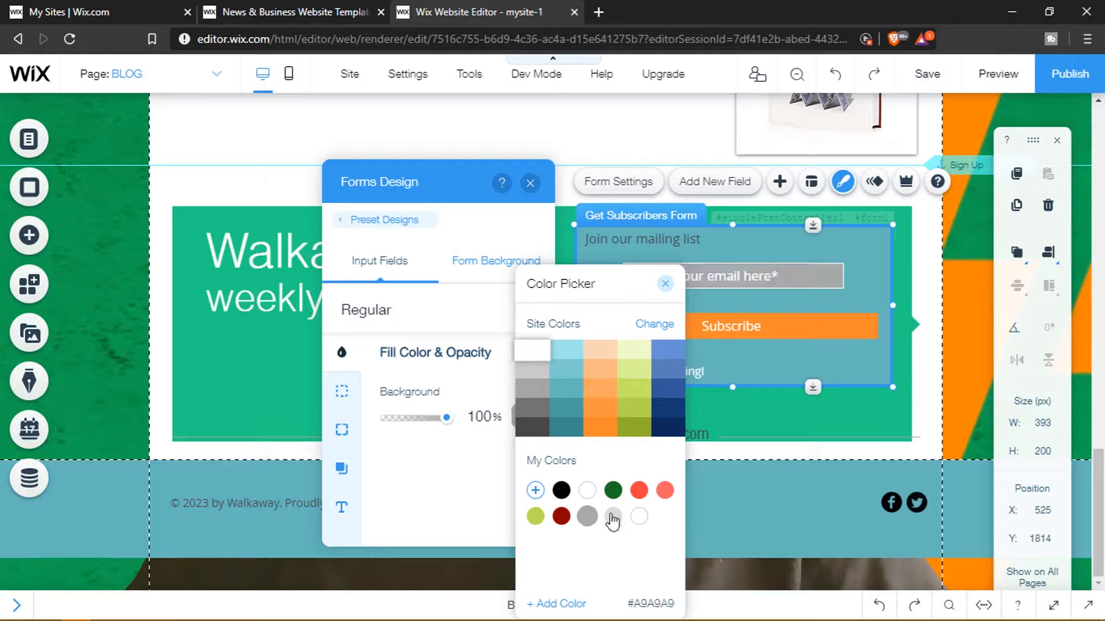
left_click(612, 517)
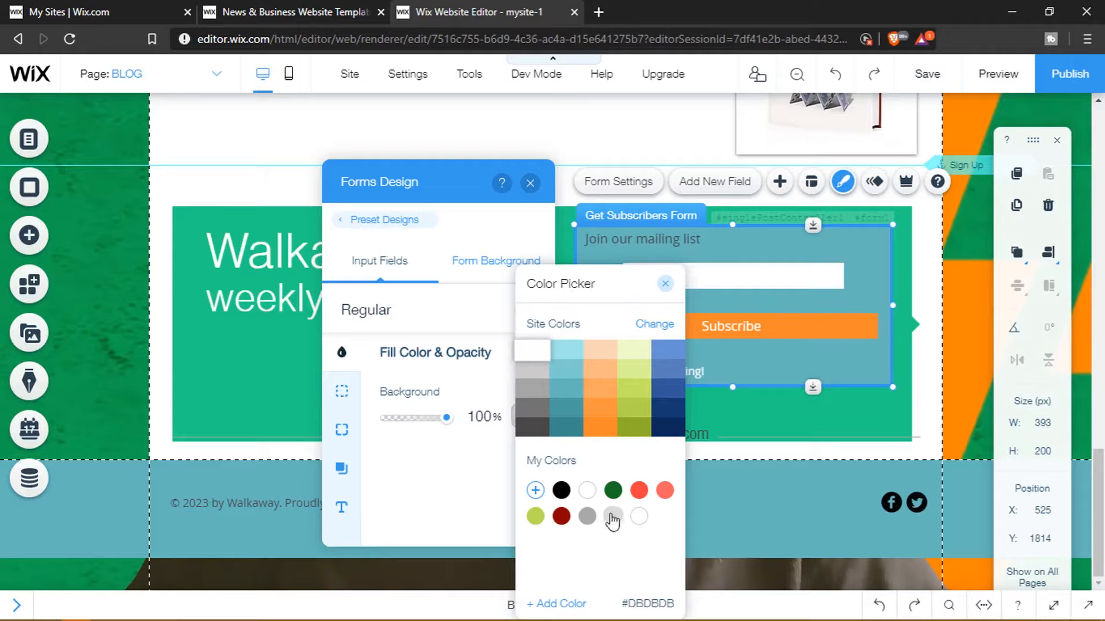
left_click(665, 285)
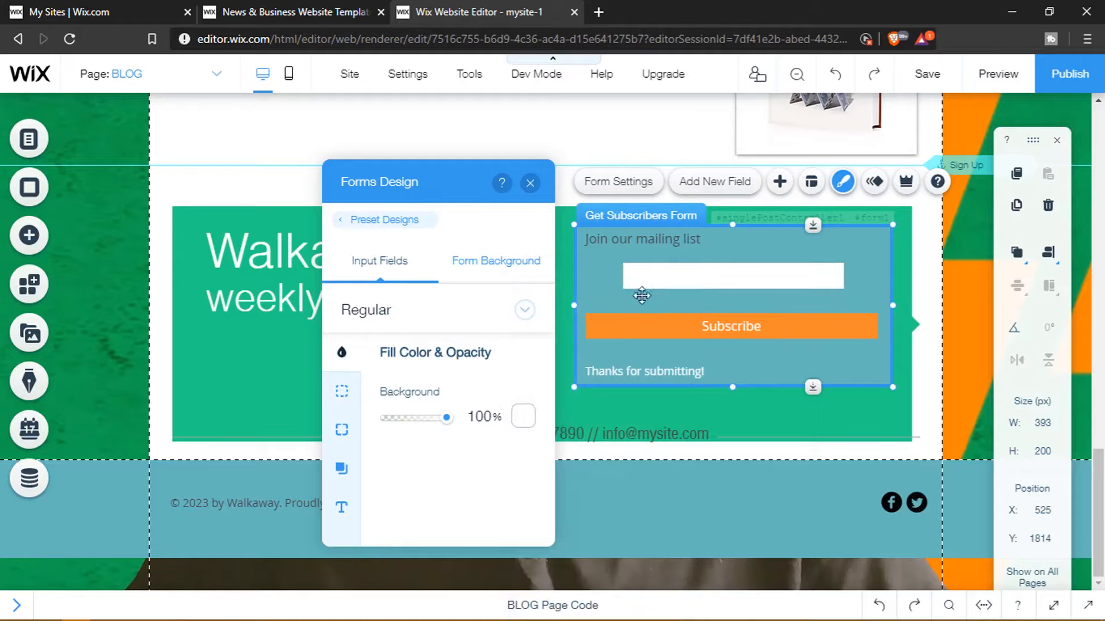
left_click(838, 76)
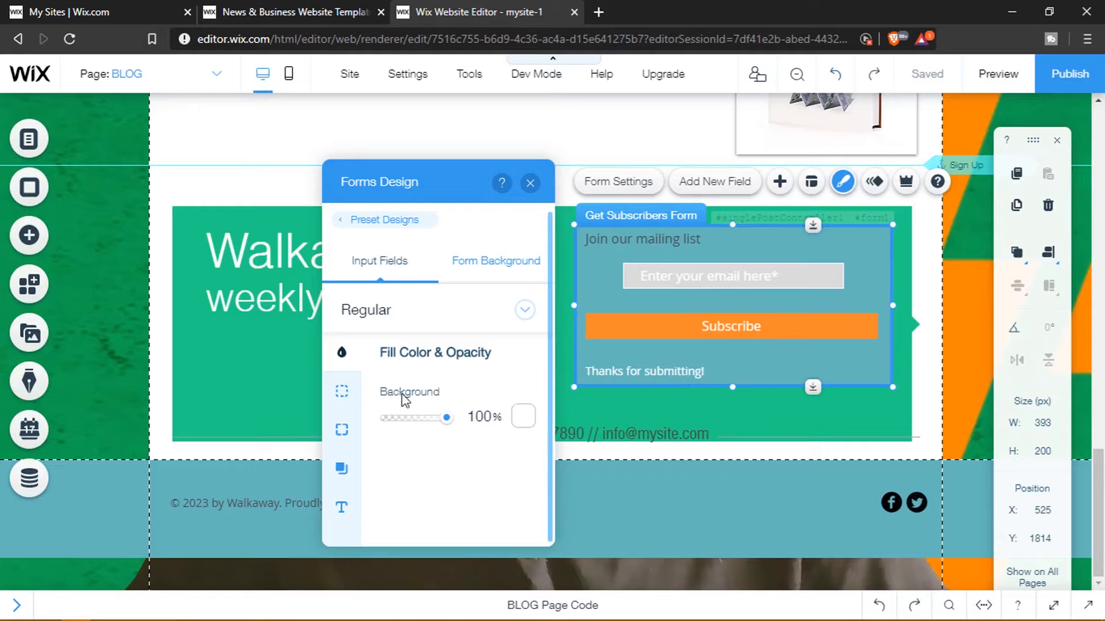
Step: Try white as the subscriber form's background, and set it to the medium lime green site color
left_click(482, 275)
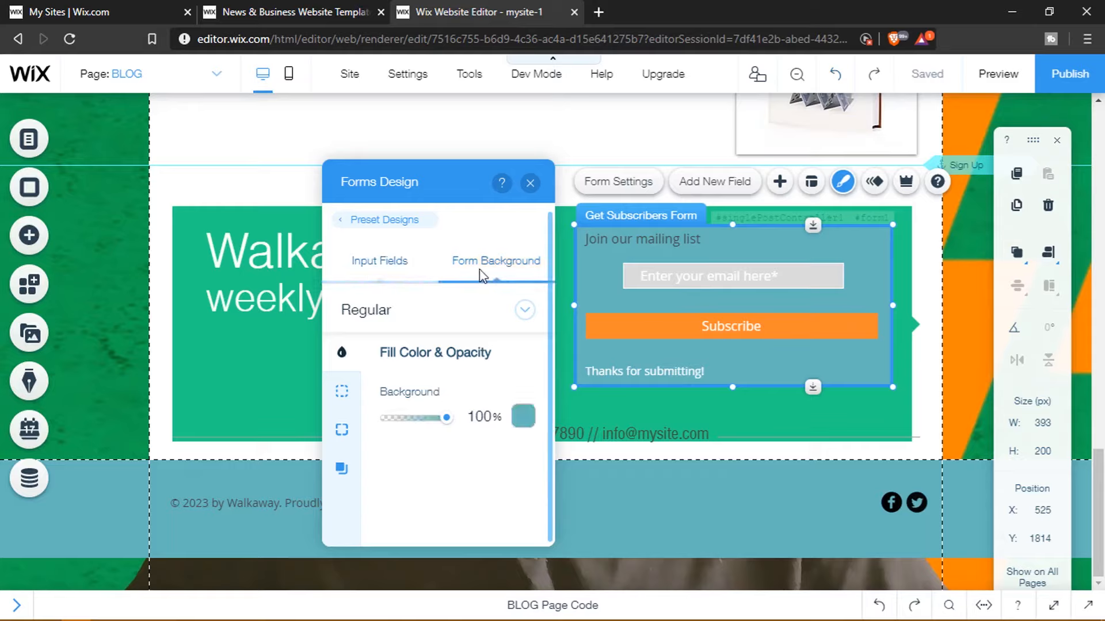
left_click(522, 419)
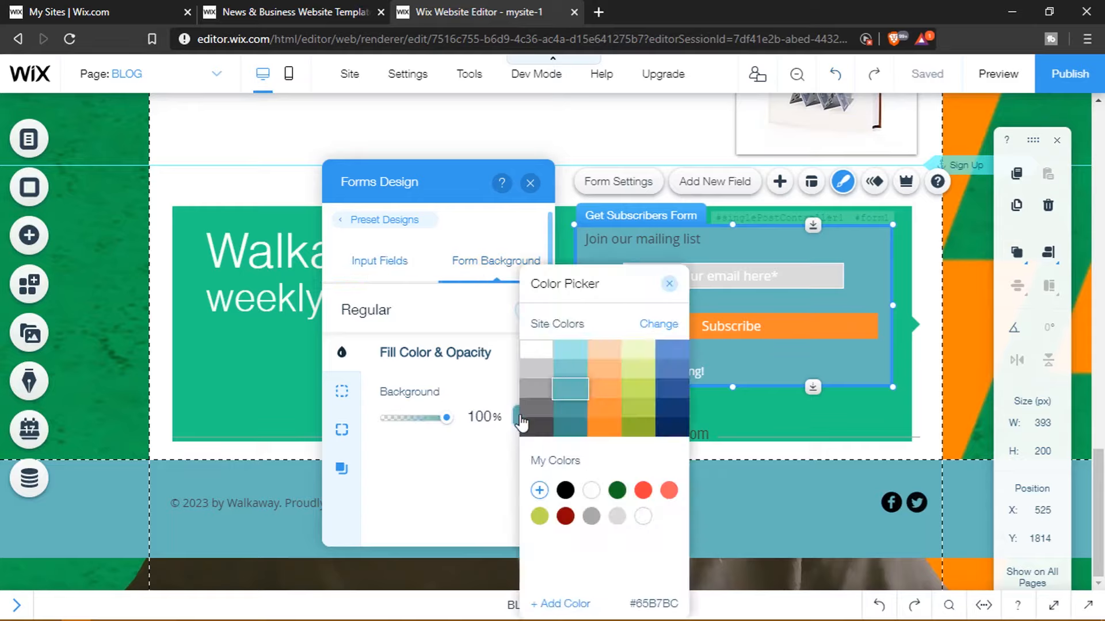
left_click(541, 352)
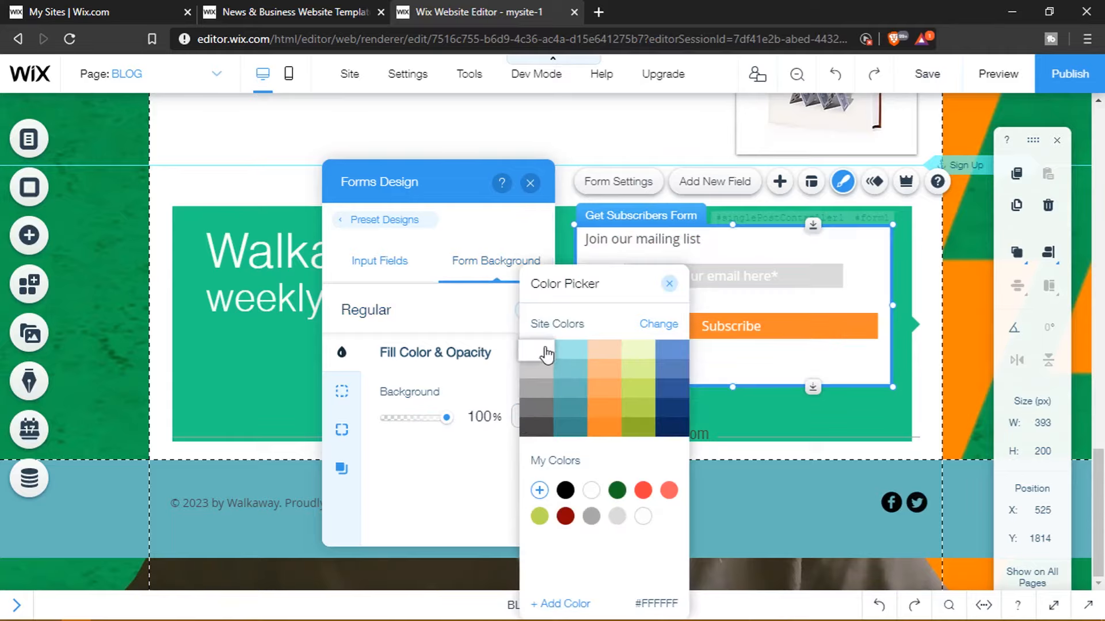
left_click(639, 391)
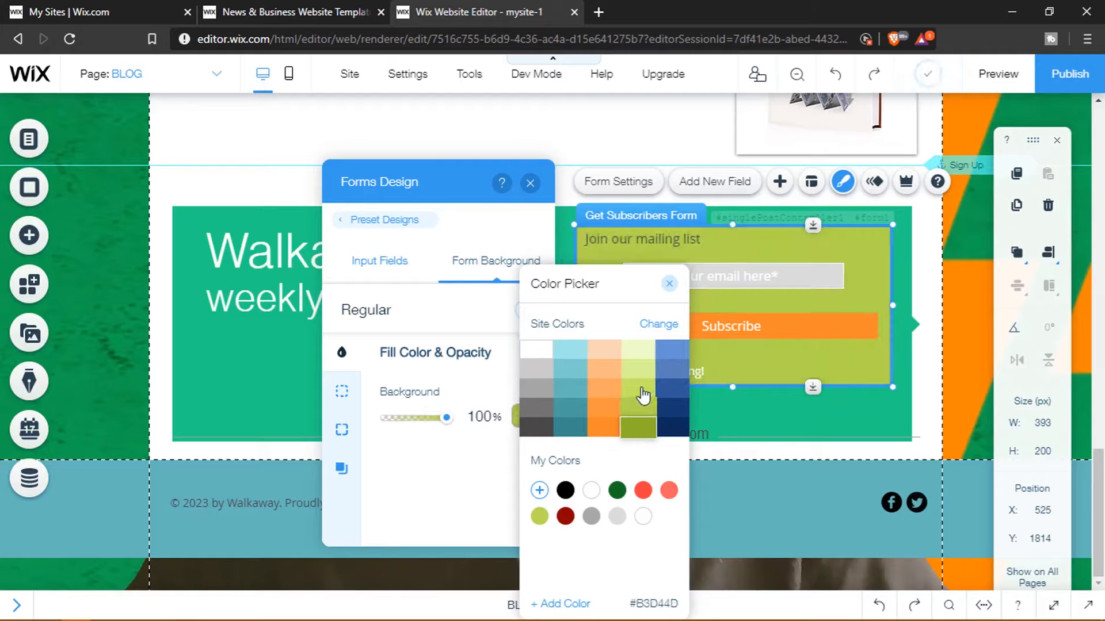
left_click(669, 284)
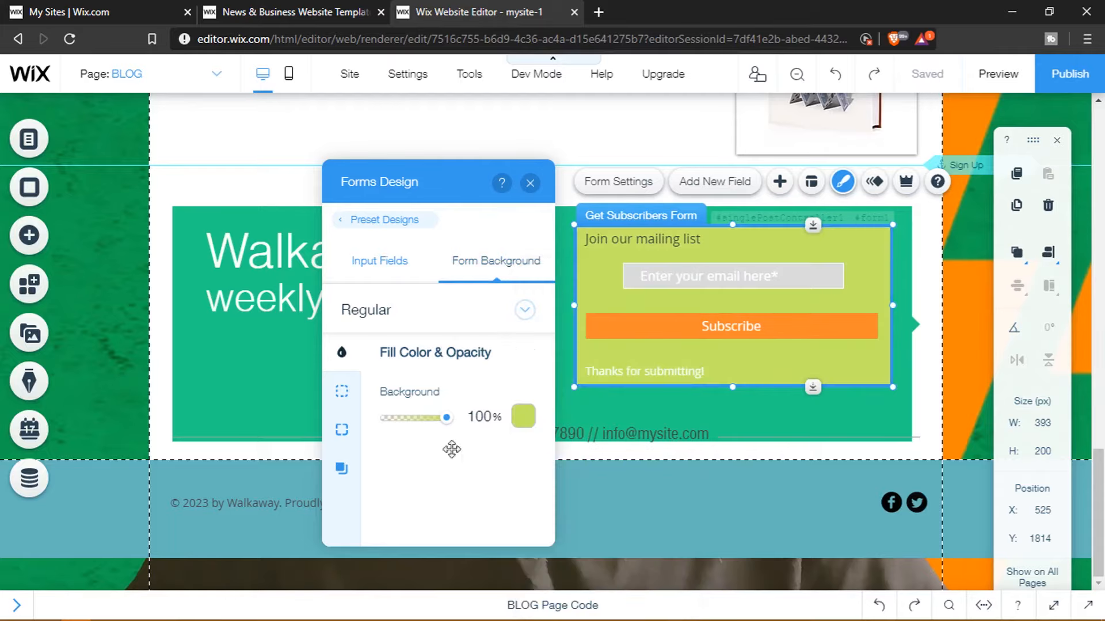
Step: Review the form's corner radius, input field text and placeholder color settings, and close the form design settings
left_click(344, 430)
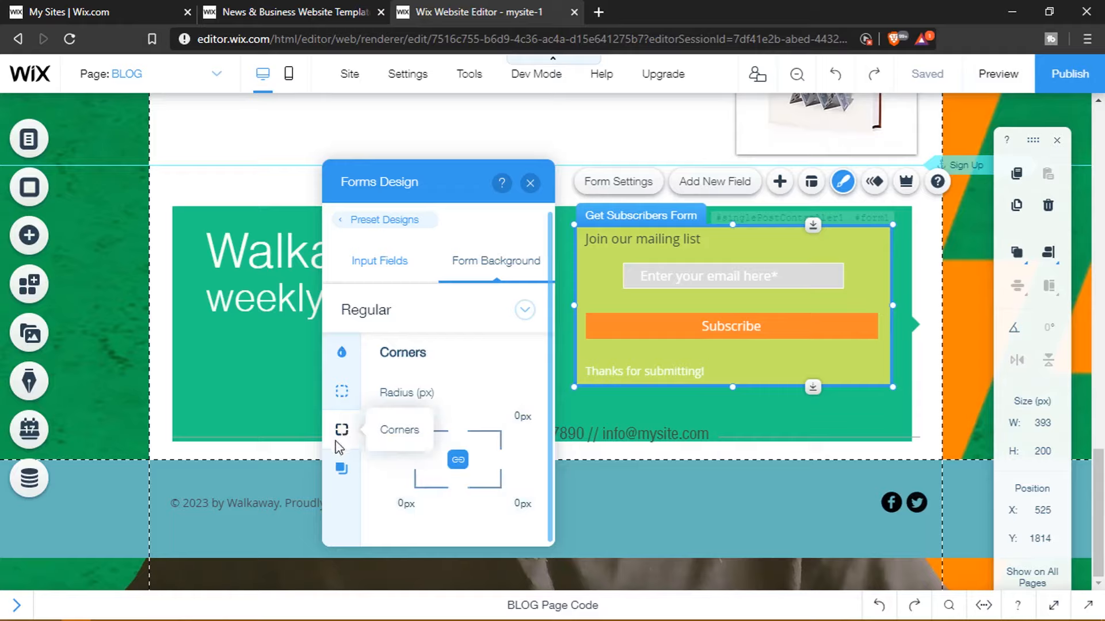
left_click(376, 263)
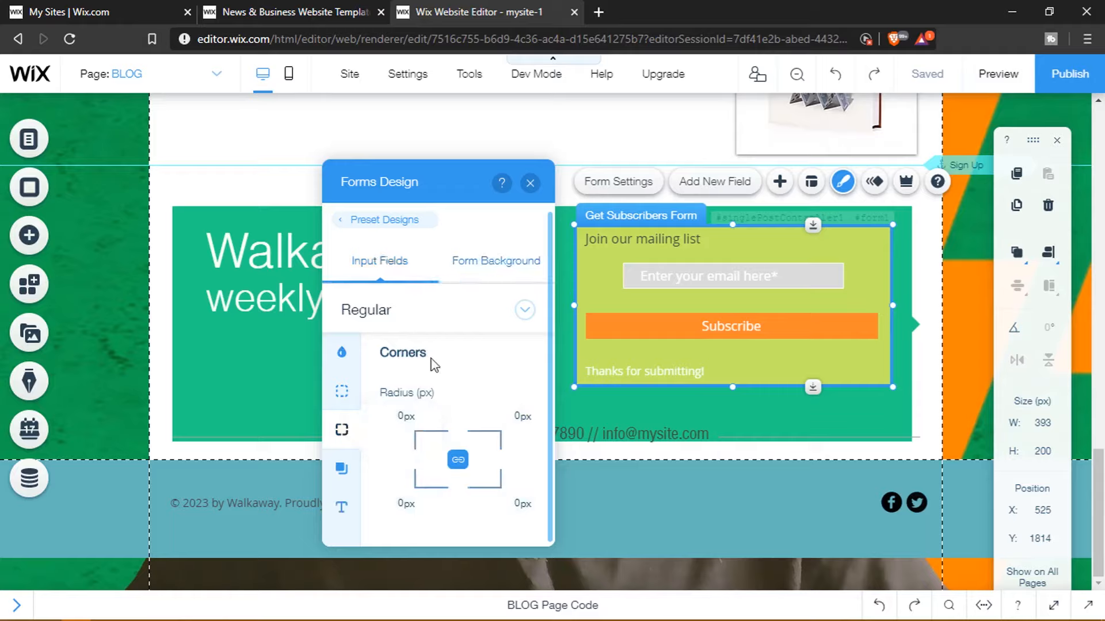
left_click(342, 508)
scroll(405, 424, "down", 3)
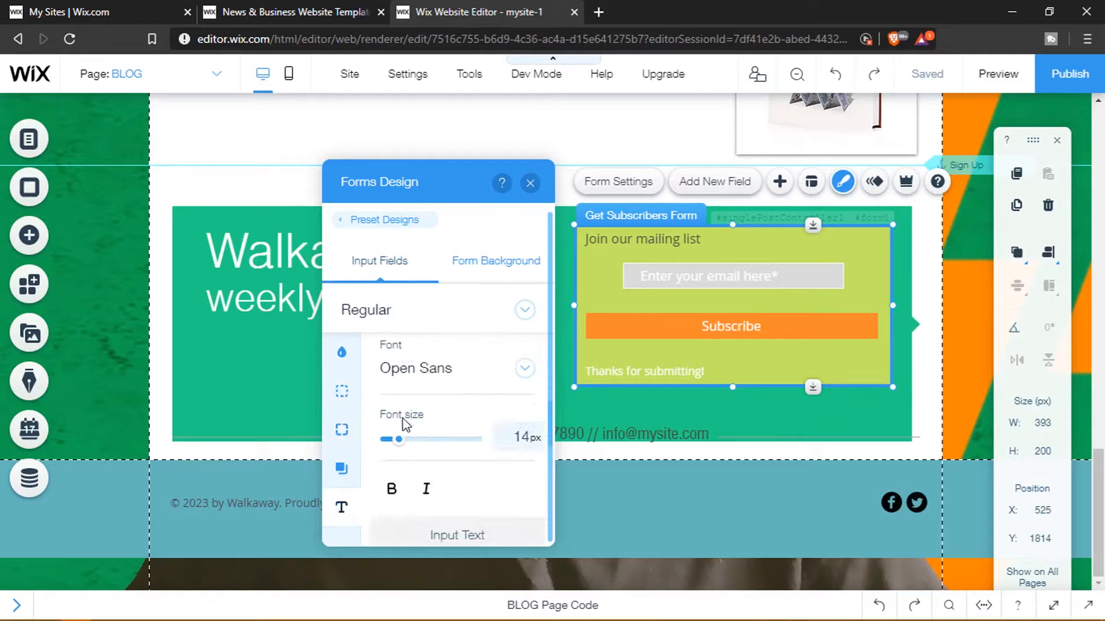
scroll(405, 425, "down", 3)
left_click(519, 426)
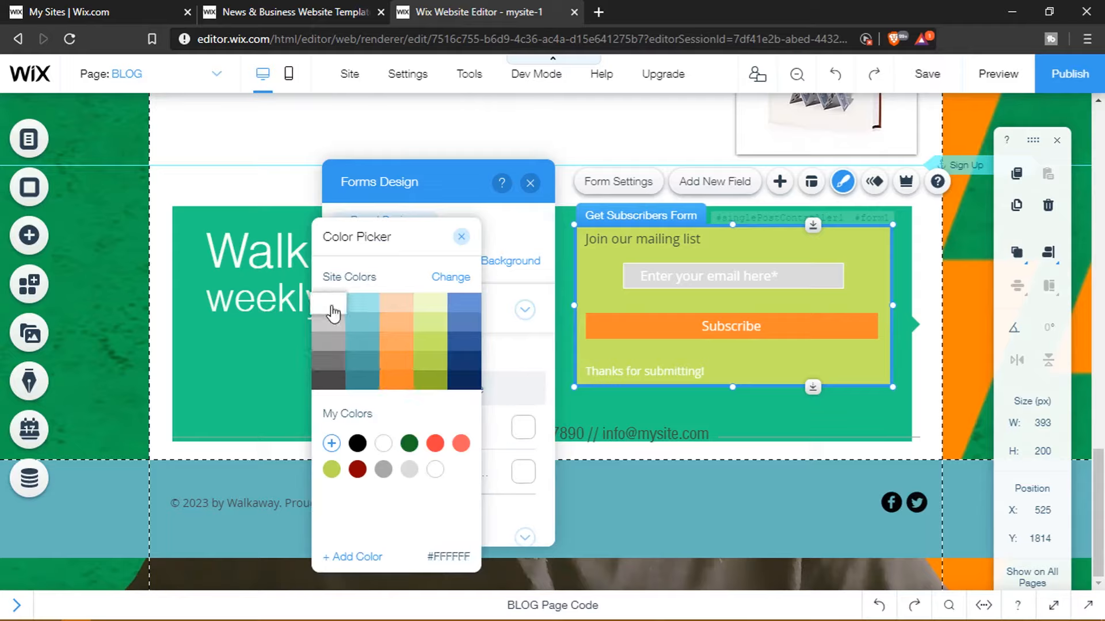
left_click(460, 237)
scroll(460, 374, "down", 5)
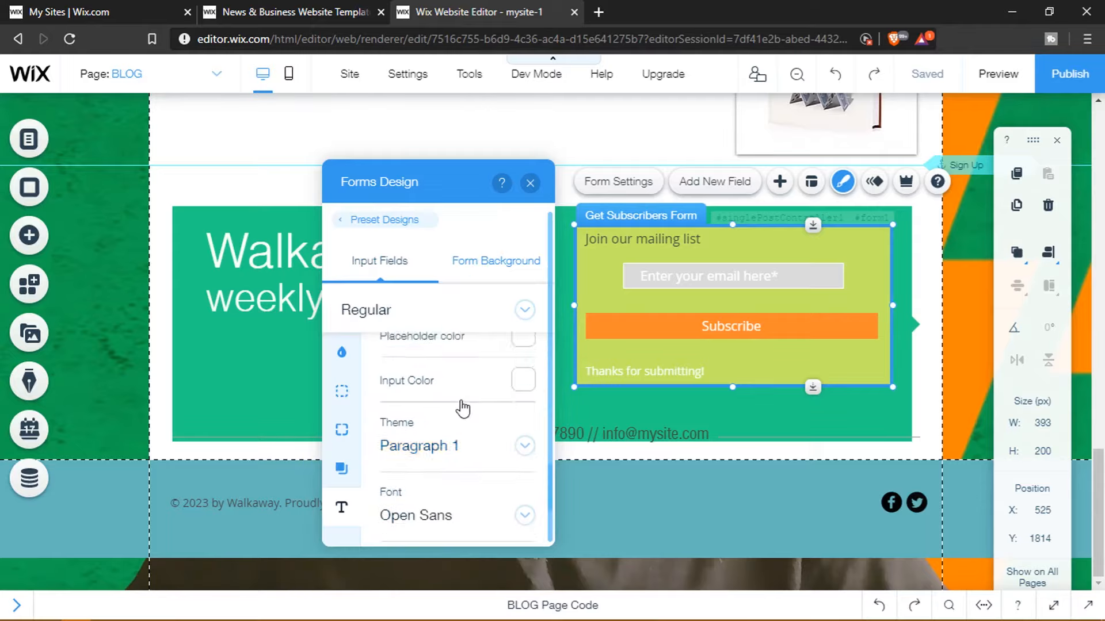
scroll(462, 408, "down", 2)
scroll(462, 407, "up", 3)
scroll(464, 407, "up", 3)
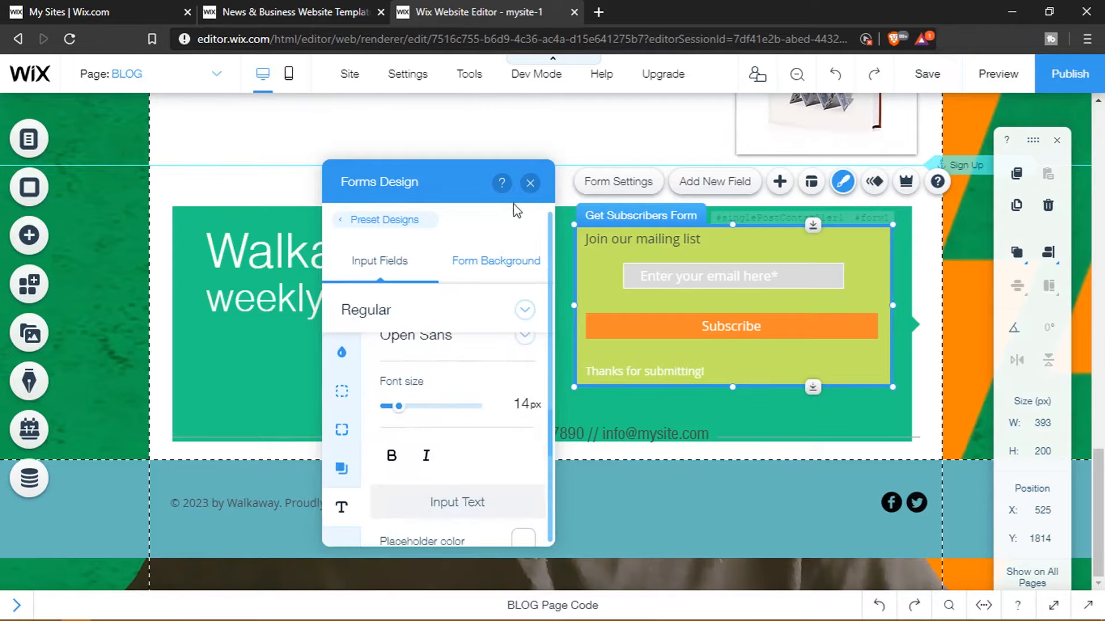
left_click(529, 182)
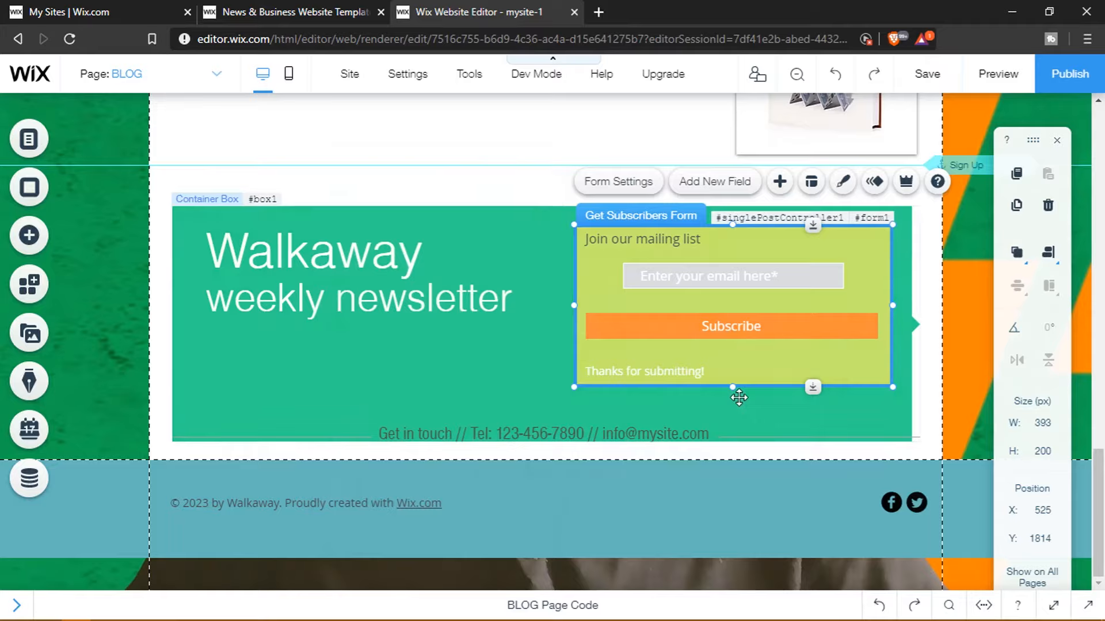
Step: Move the "Get in touch" contact line from the page into the footer, and try to adjust the page height above the footer
left_click(511, 435)
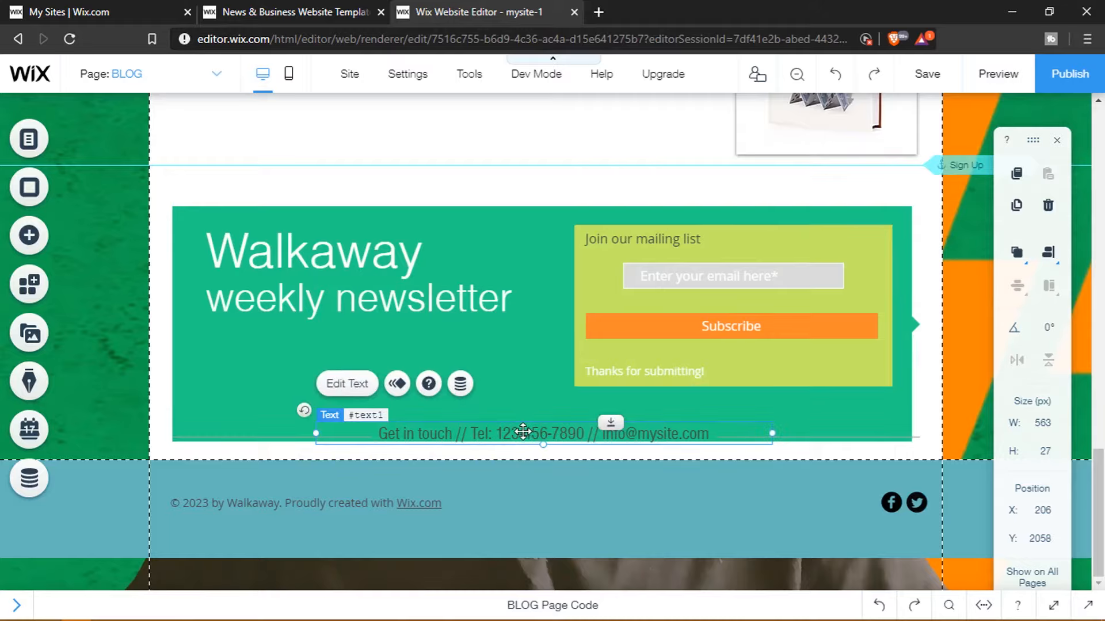
left_click_drag(522, 431, 523, 437)
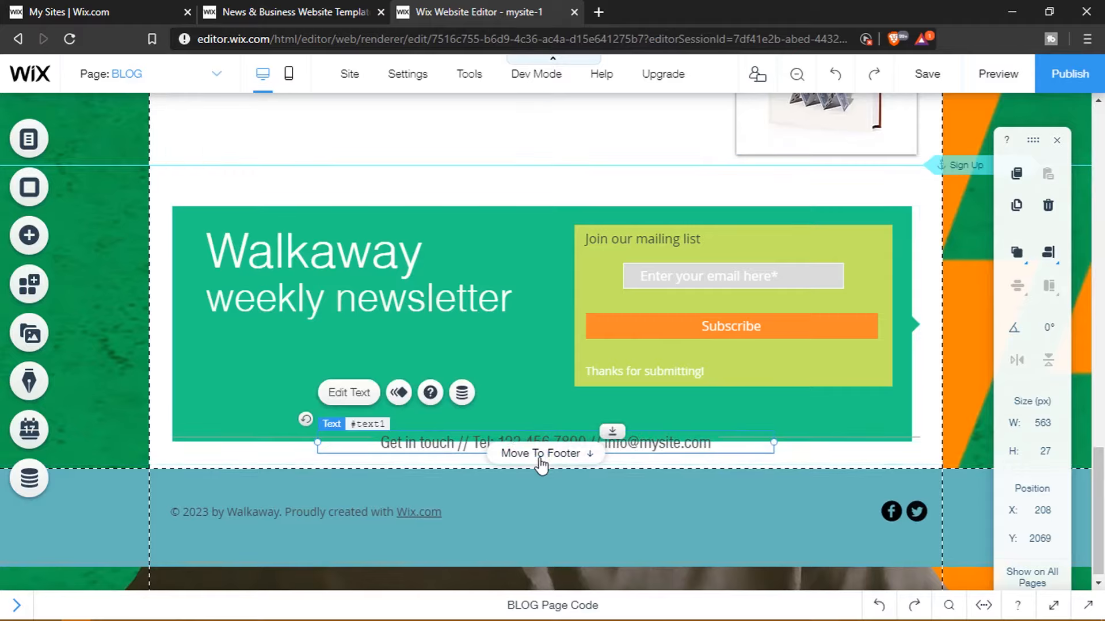
left_click(537, 459)
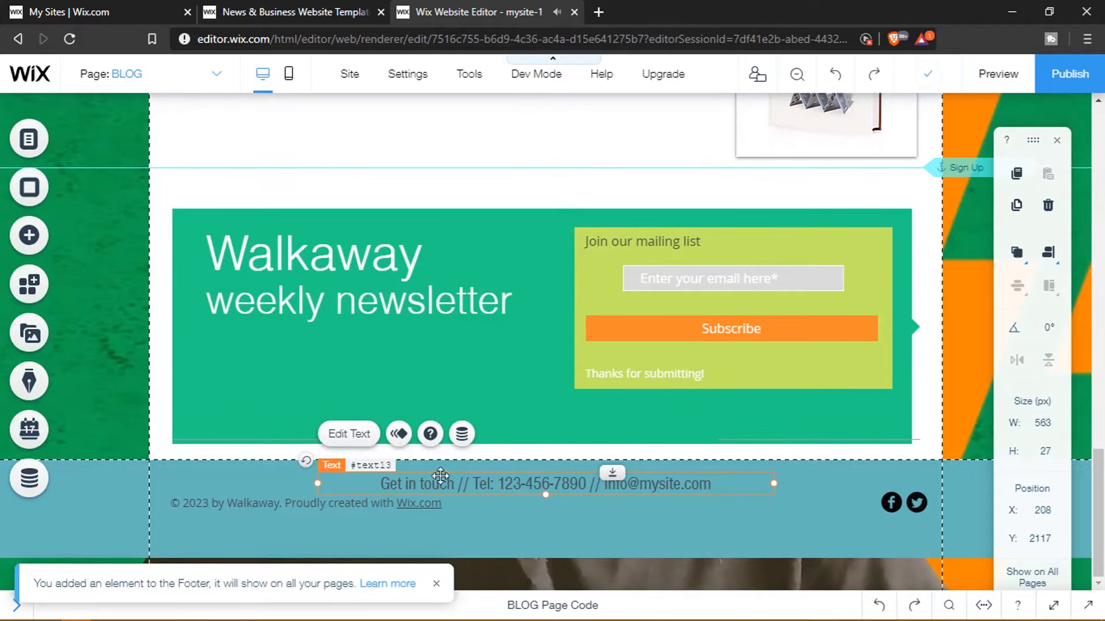
left_click(851, 479)
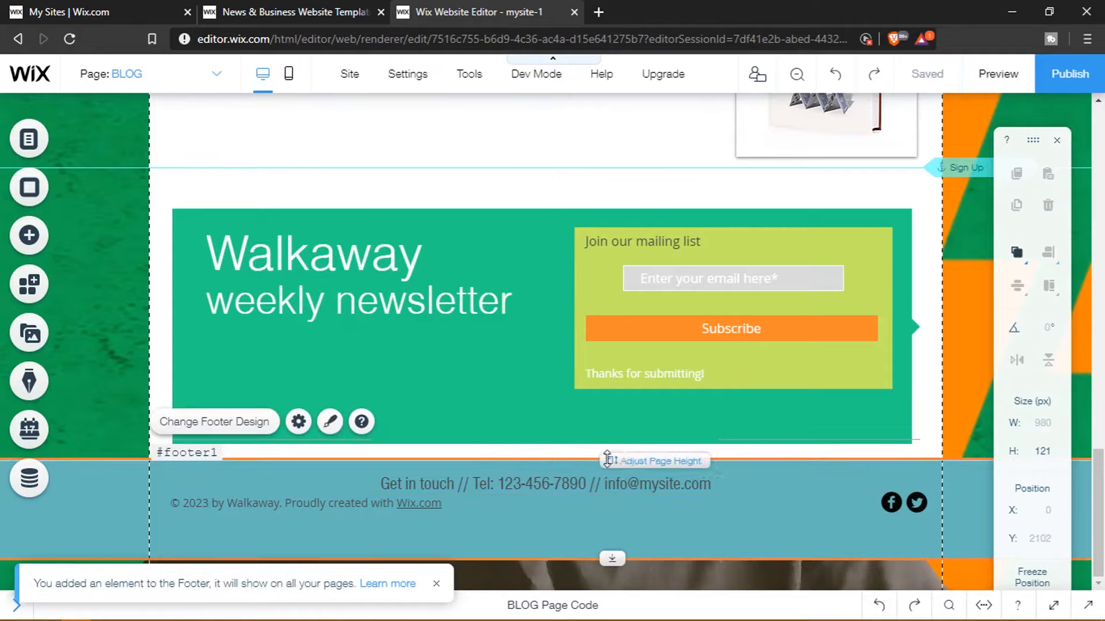
left_click_drag(611, 449, 612, 443)
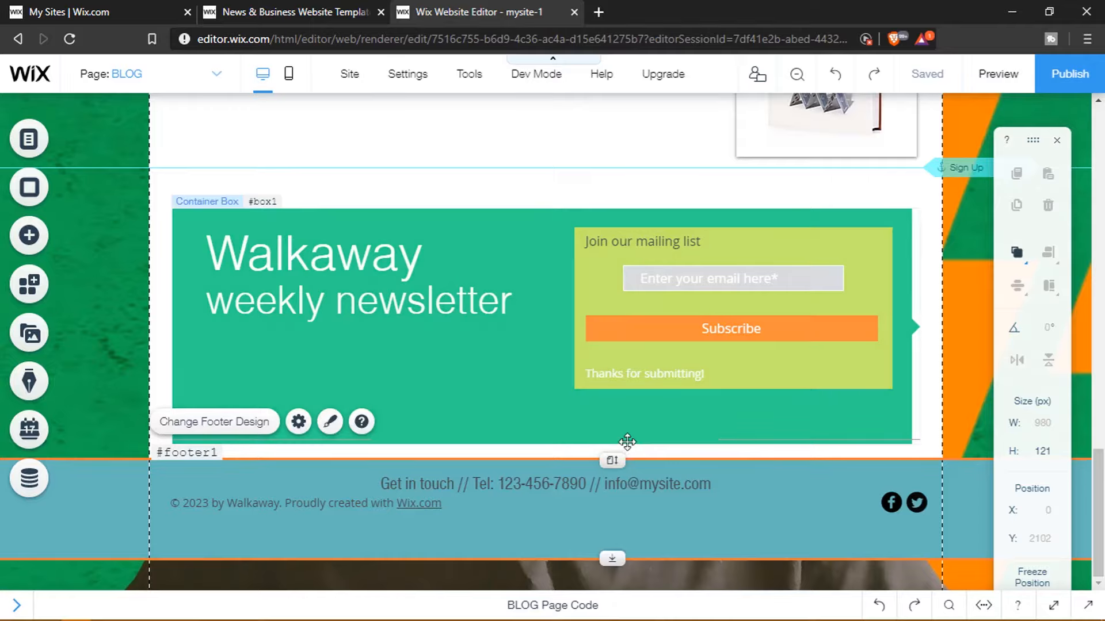
Step: Delete the "Business Plan Writing A-Z" free course box below the author's introduction
scroll(629, 433, "up", 4)
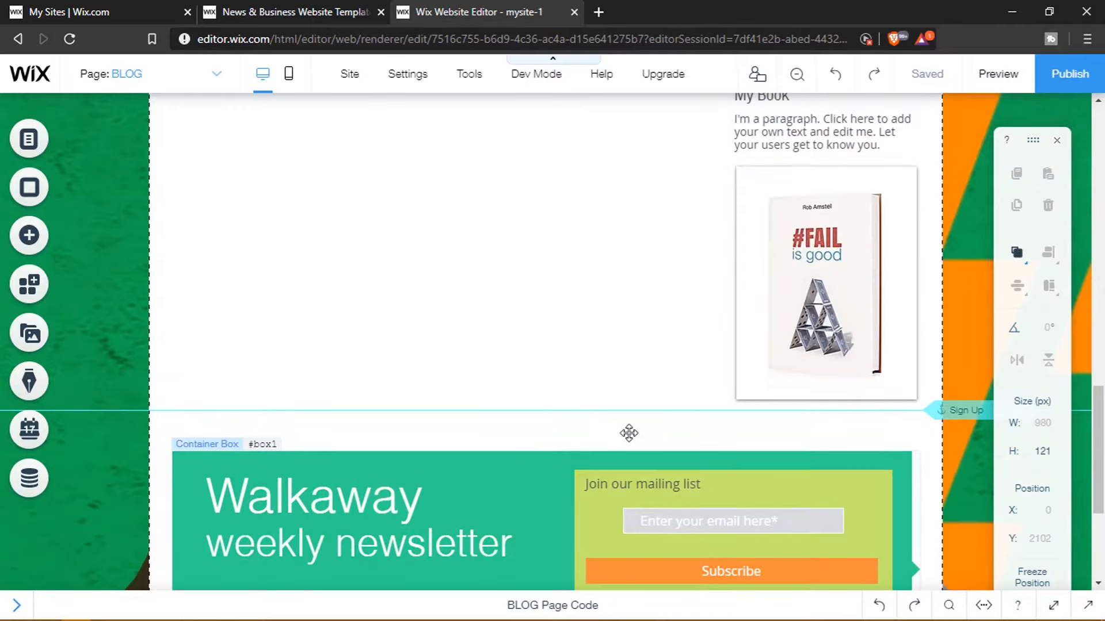
scroll(629, 432, "up", 14)
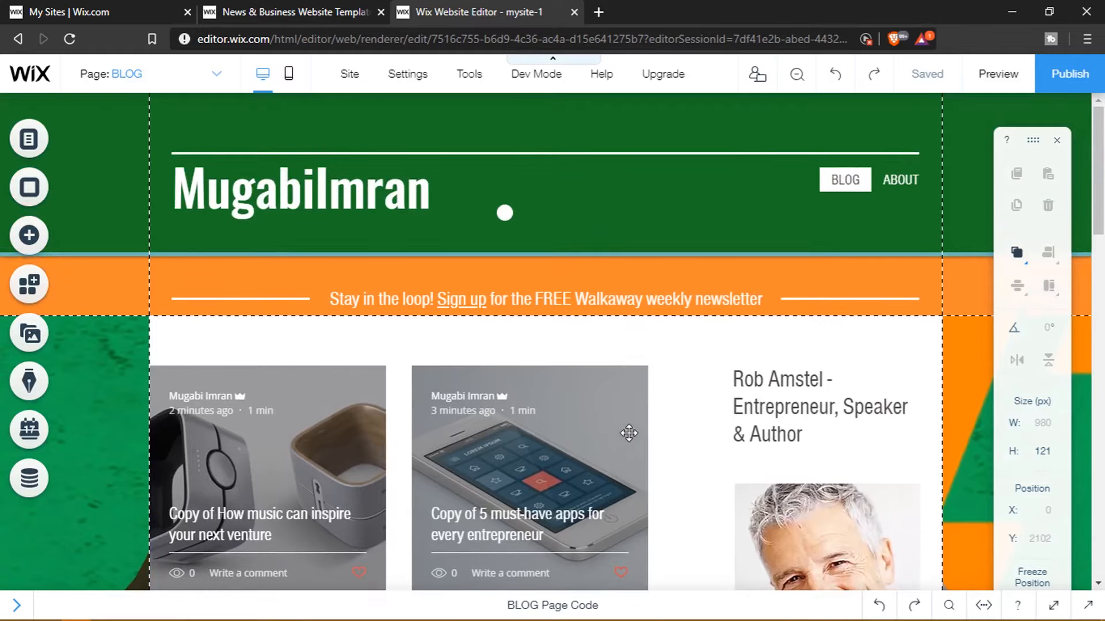
scroll(629, 432, "down", 5)
scroll(629, 433, "up", 5)
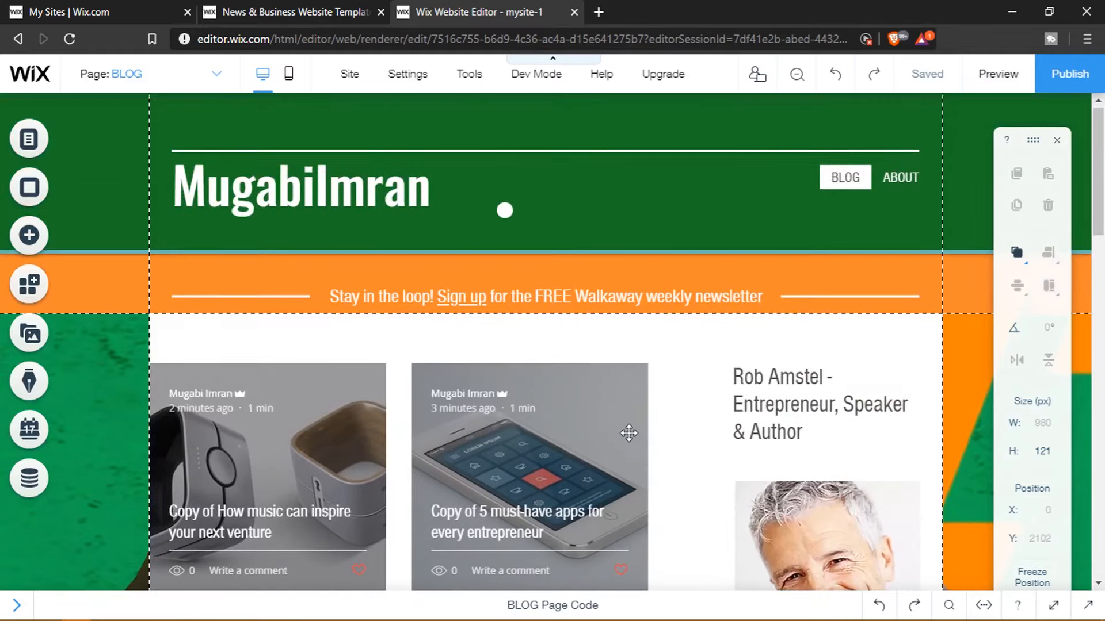
scroll(628, 433, "down", 5)
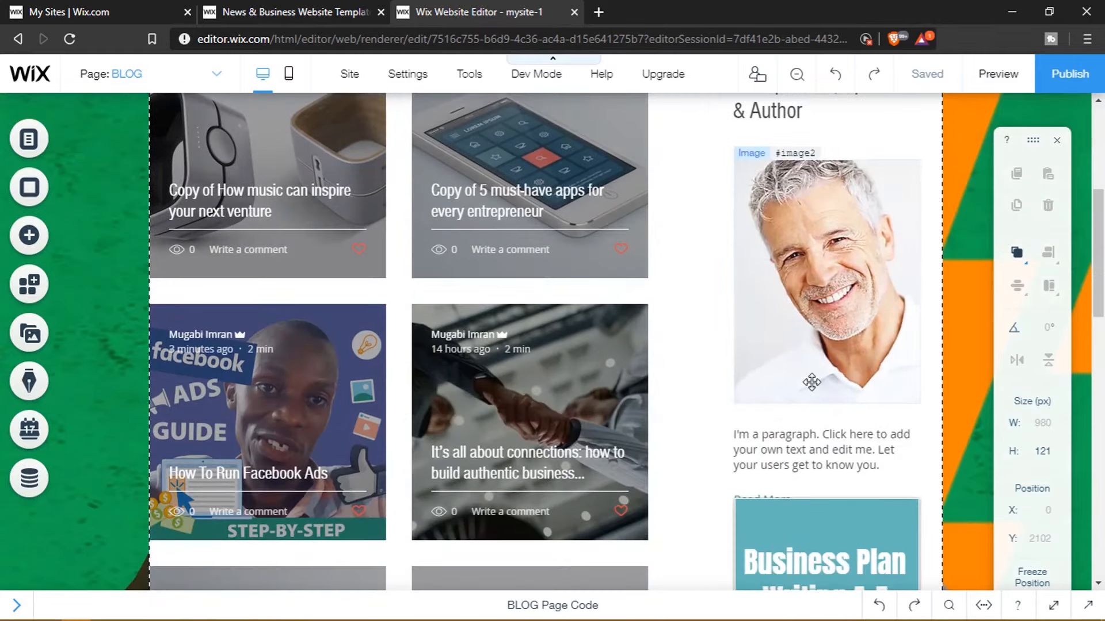
scroll(812, 382, "down", 3)
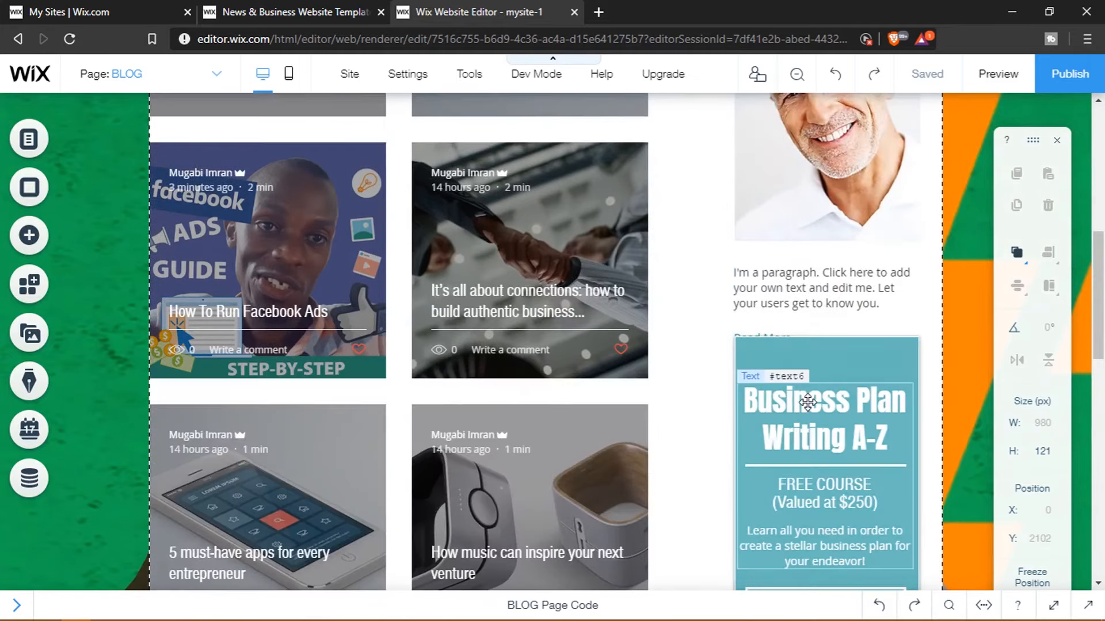
left_click(864, 373)
key("Delete")
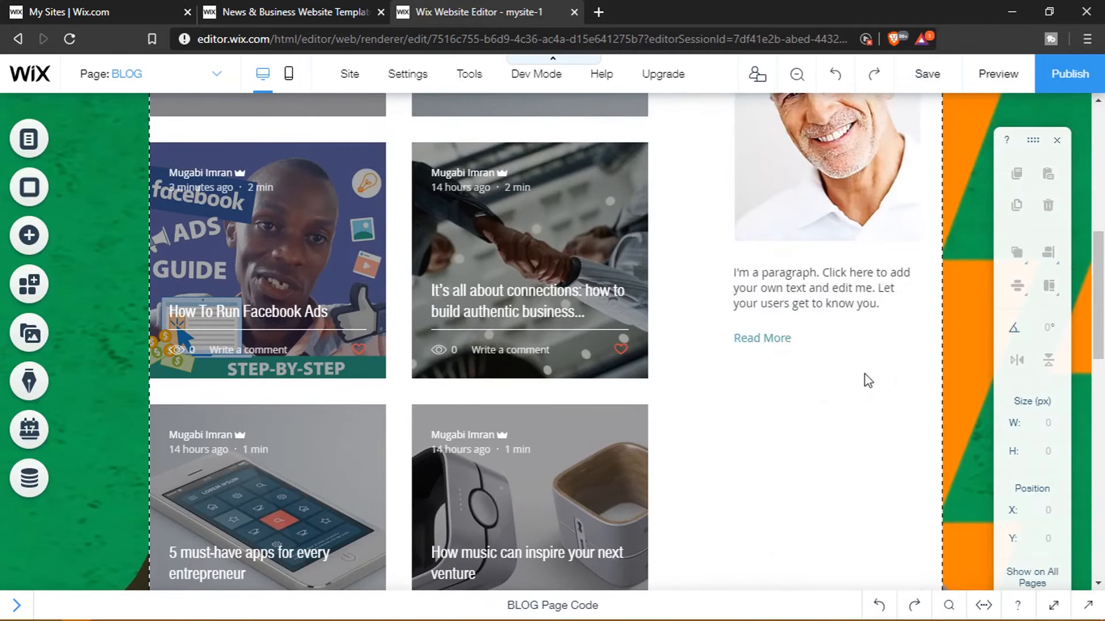
Step: Move the sidebar paragraph and its Read More button together down to about X 706, Y 1009
left_click(773, 338)
left_click(813, 270)
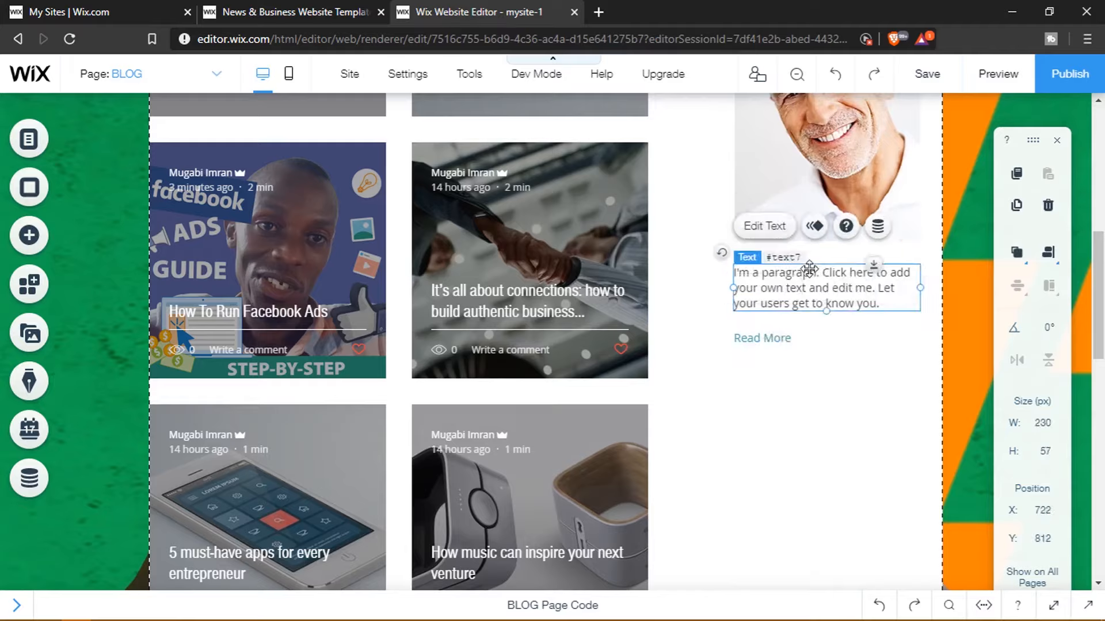
left_click(779, 335, "shift")
left_click_drag(780, 335, 780, 498)
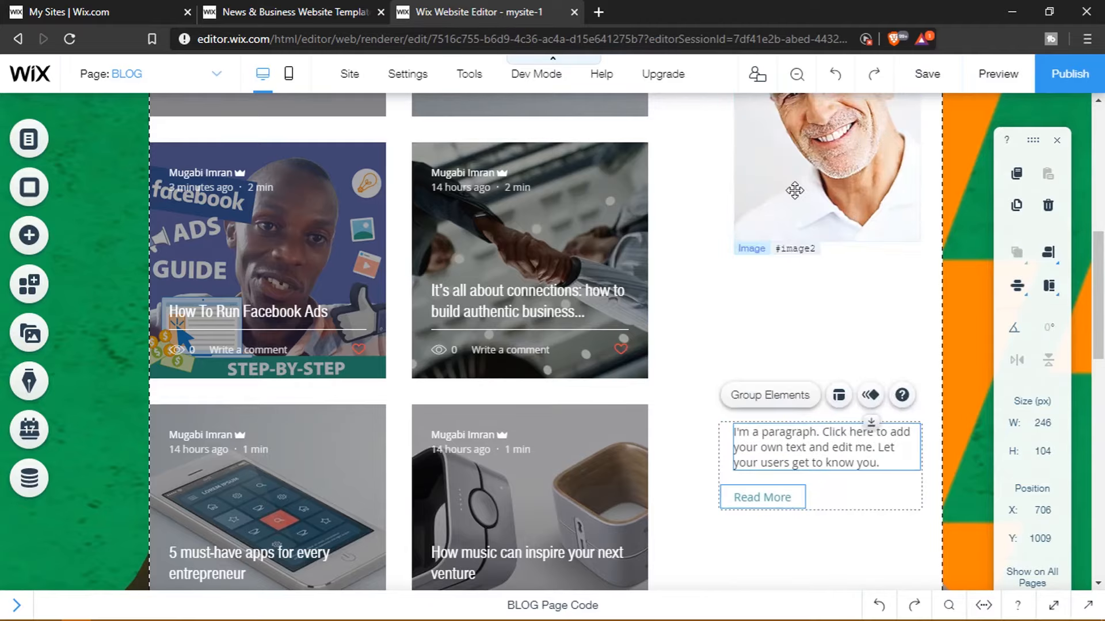
Step: Replace the author's portrait in the sidebar with the tall "How-to-Replace-any-Backbround" image uploaded from the Render folder on the computer
left_click(795, 190)
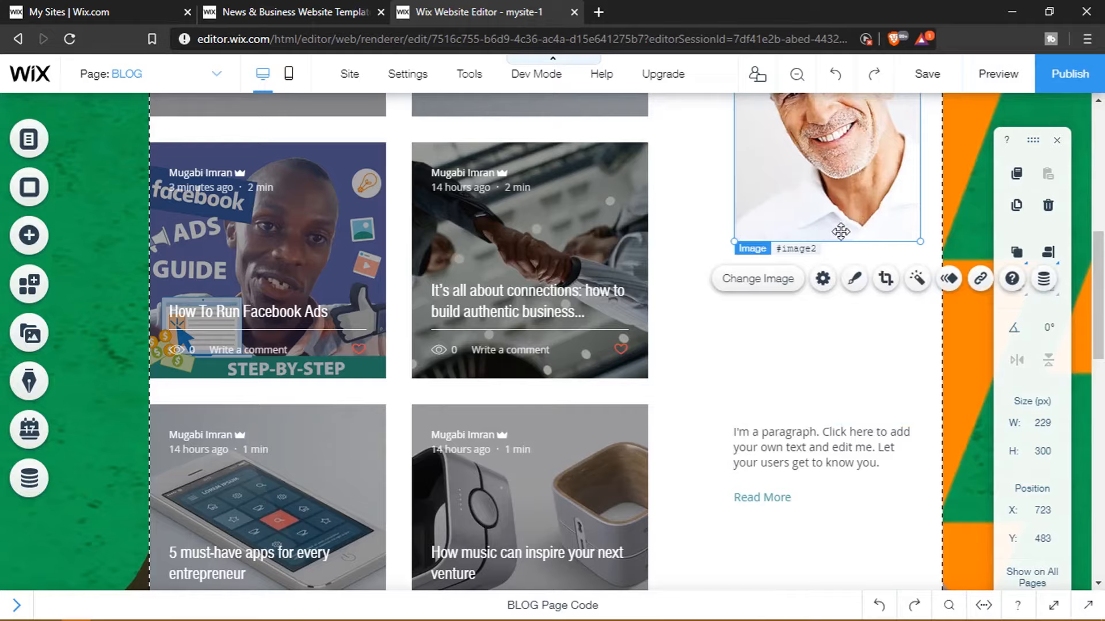
scroll(838, 246, "up", 1)
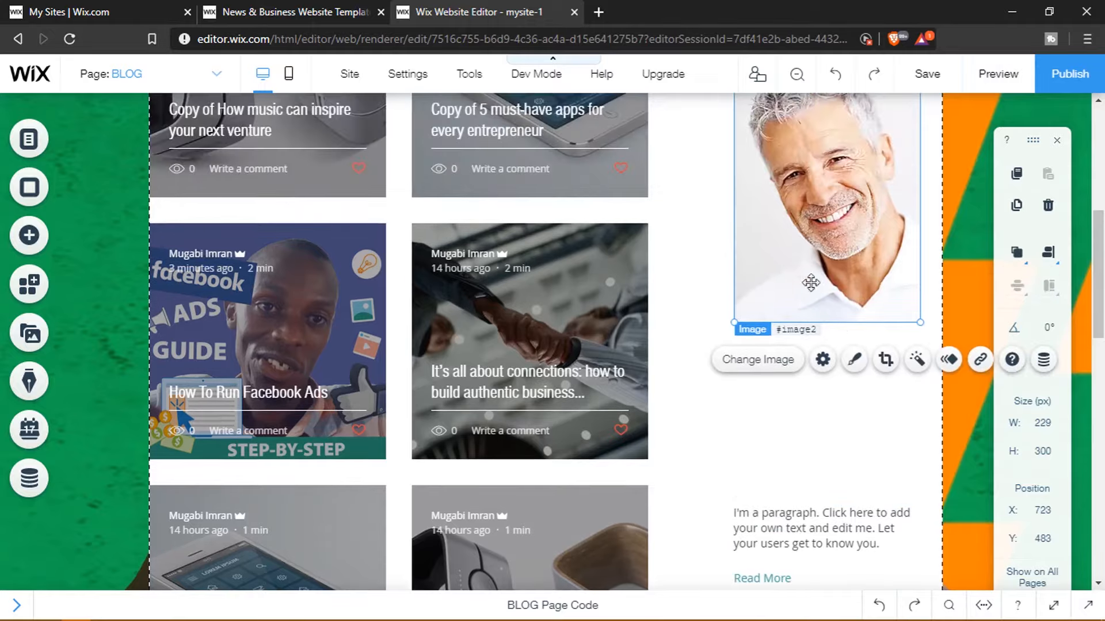
left_click(770, 367)
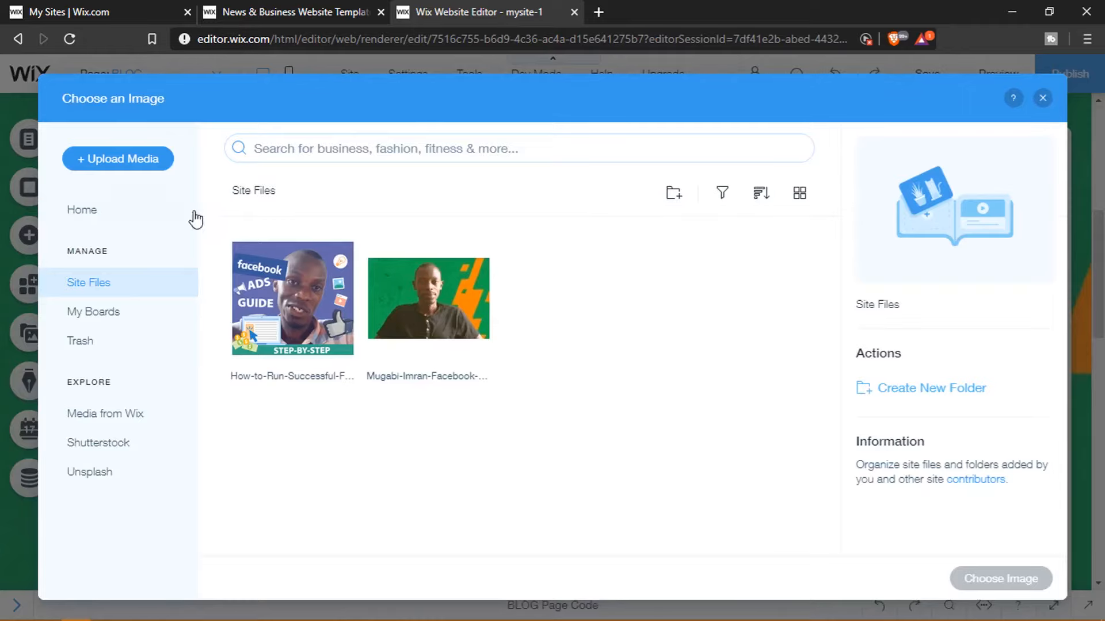
left_click(146, 162)
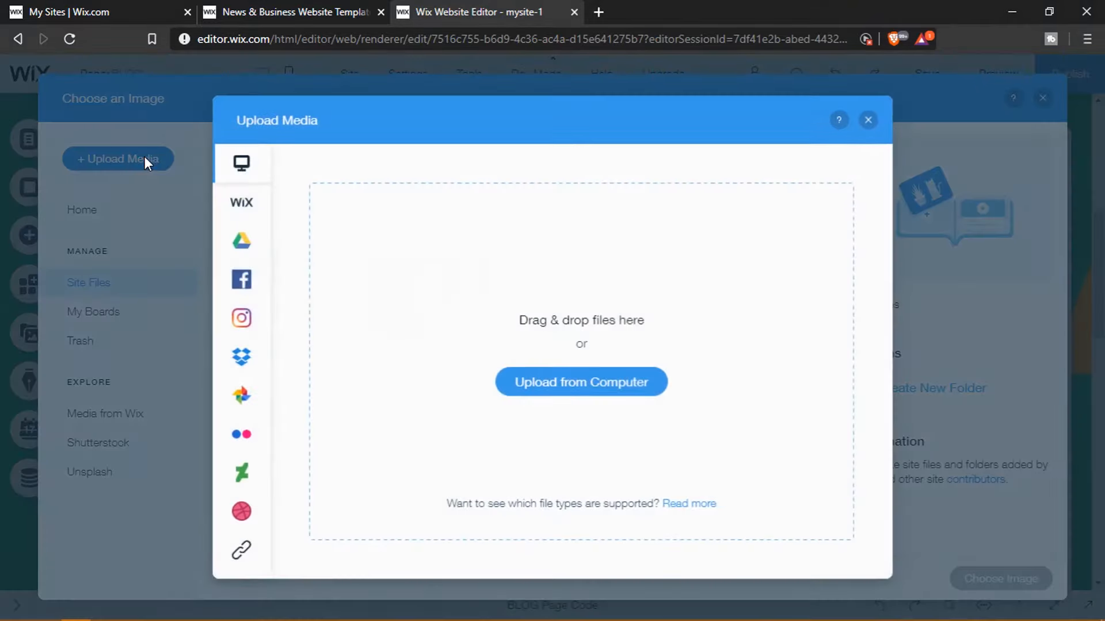
left_click(622, 385)
scroll(717, 306, "down", 3)
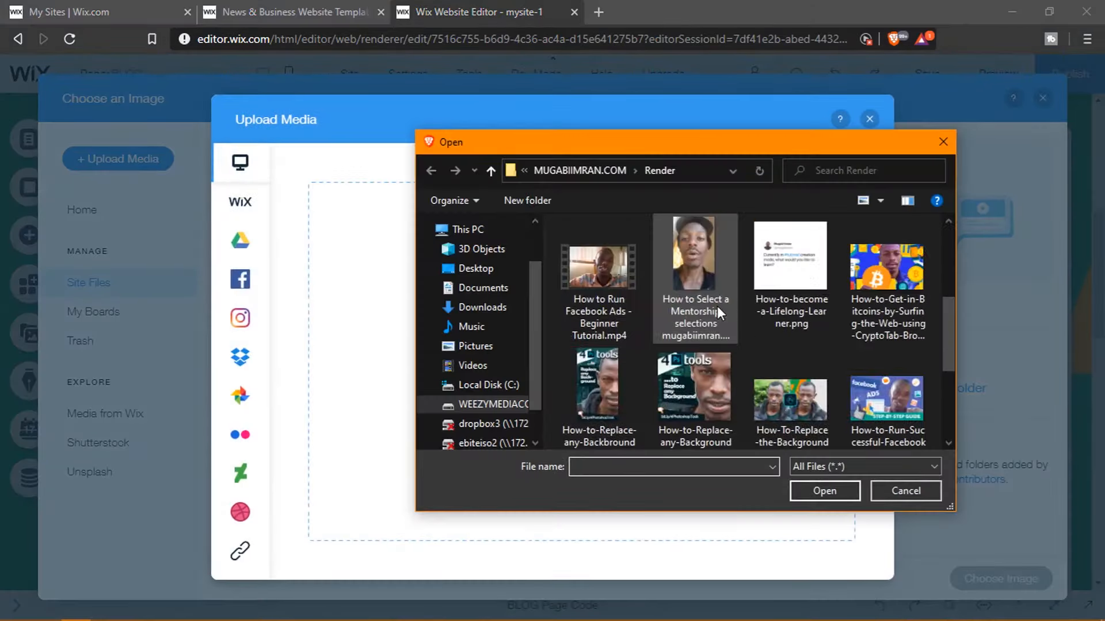
double_click(595, 382)
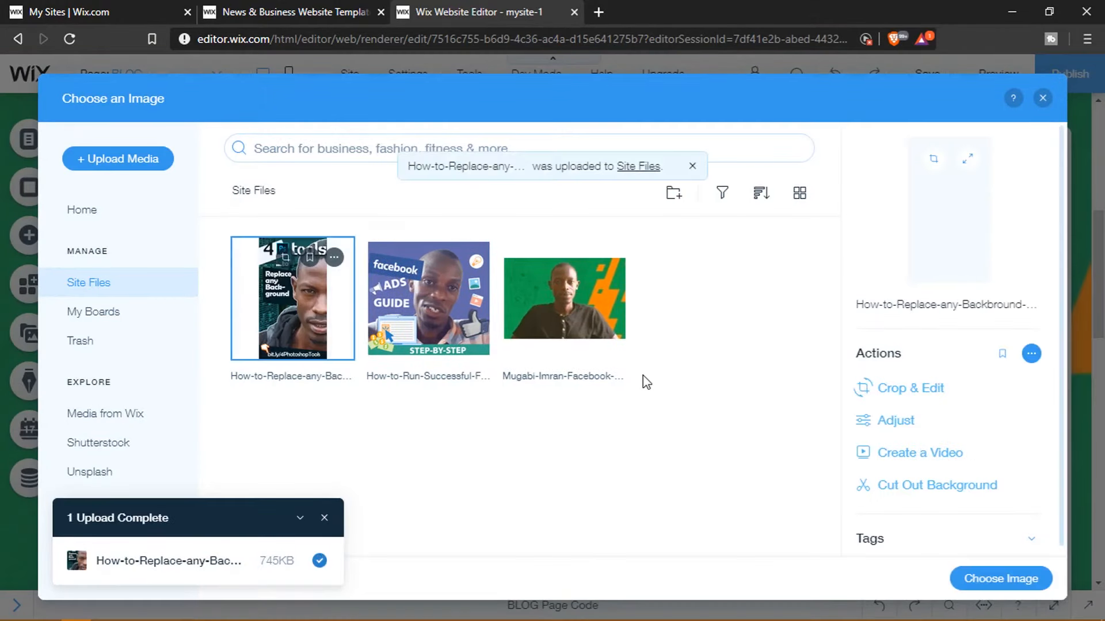
left_click(1002, 579)
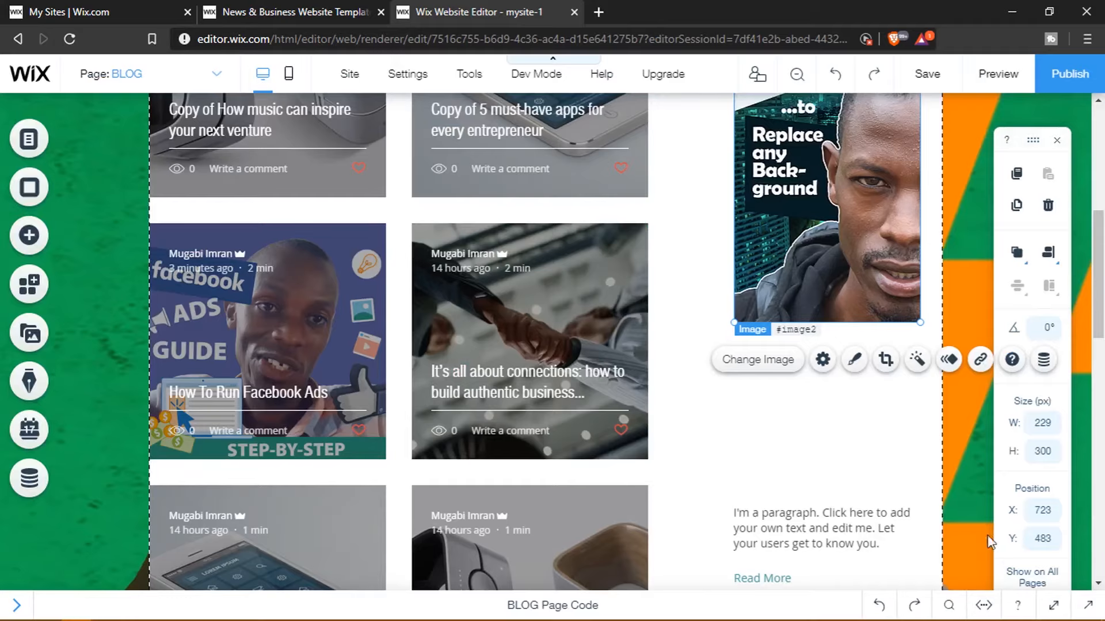
Step: Try enlarging the sidebar image to about 261 by 343 px, and undo the resize
scroll(869, 451, "up", 3)
scroll(868, 450, "down", 2)
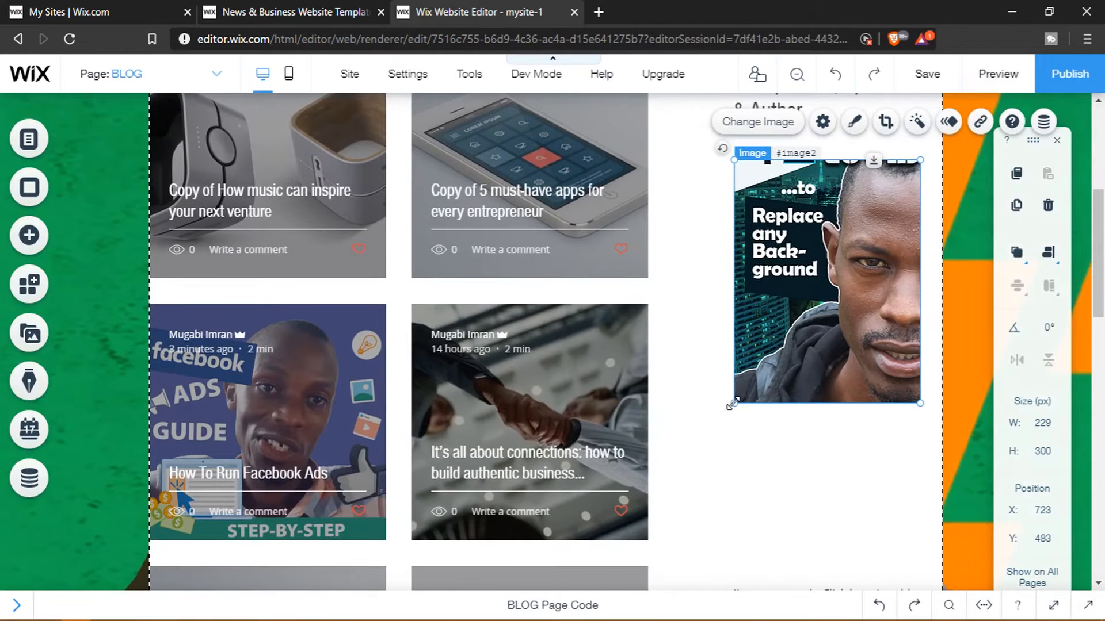
left_click_drag(731, 405, 730, 451)
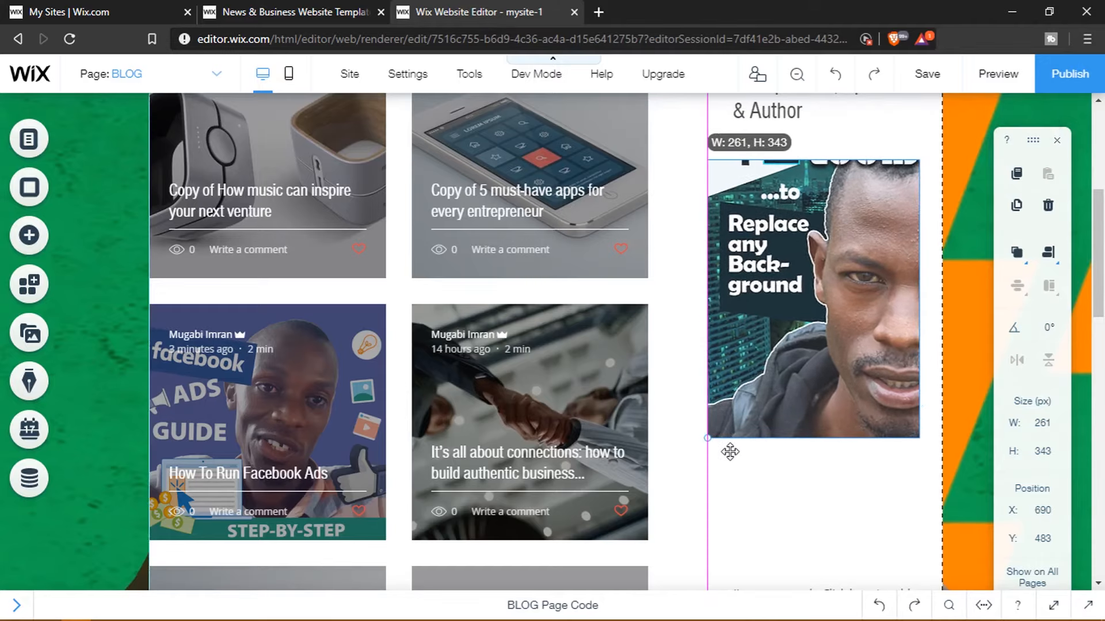
left_click_drag(730, 451, 729, 451)
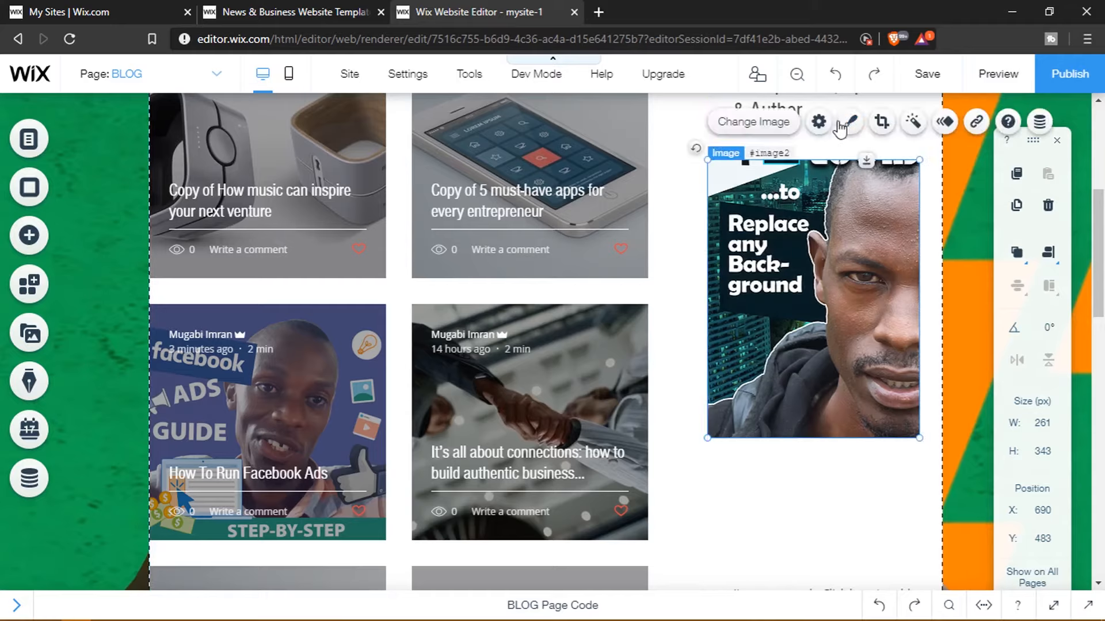
left_click(837, 76)
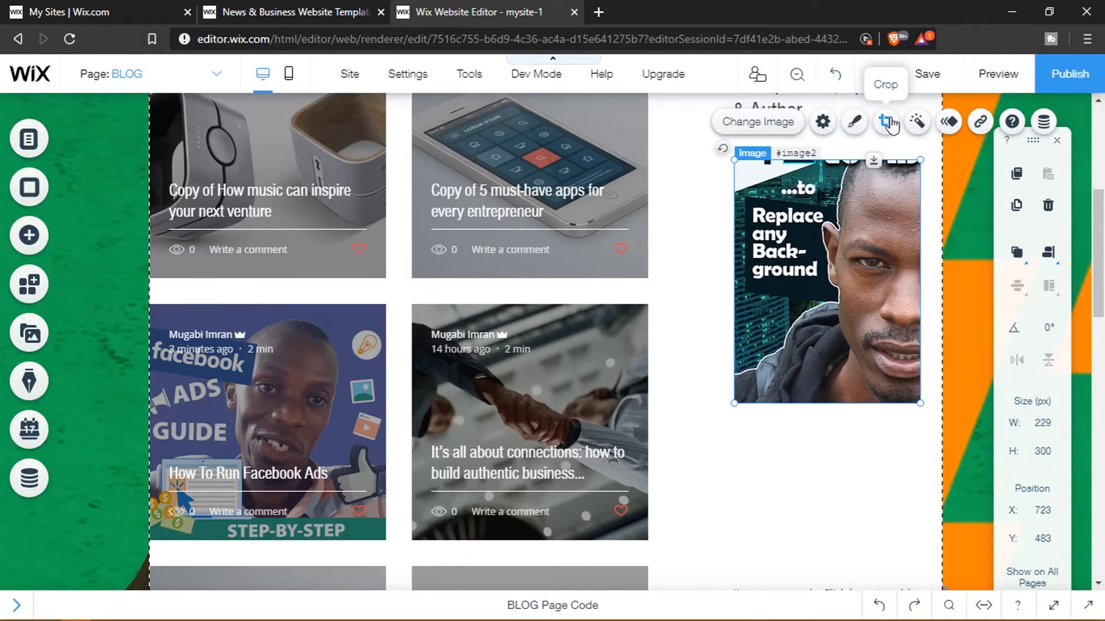
Step: Extend the sidebar image's crop frame to take in the whole artwork, about 229 by 407 px, and apply the crop
left_click(892, 125)
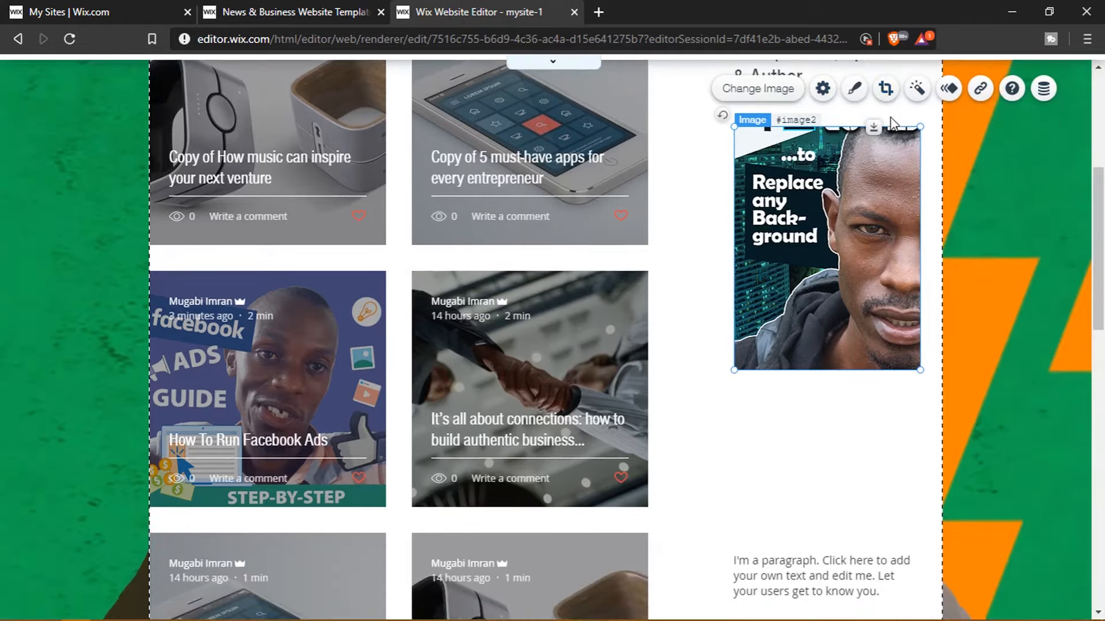
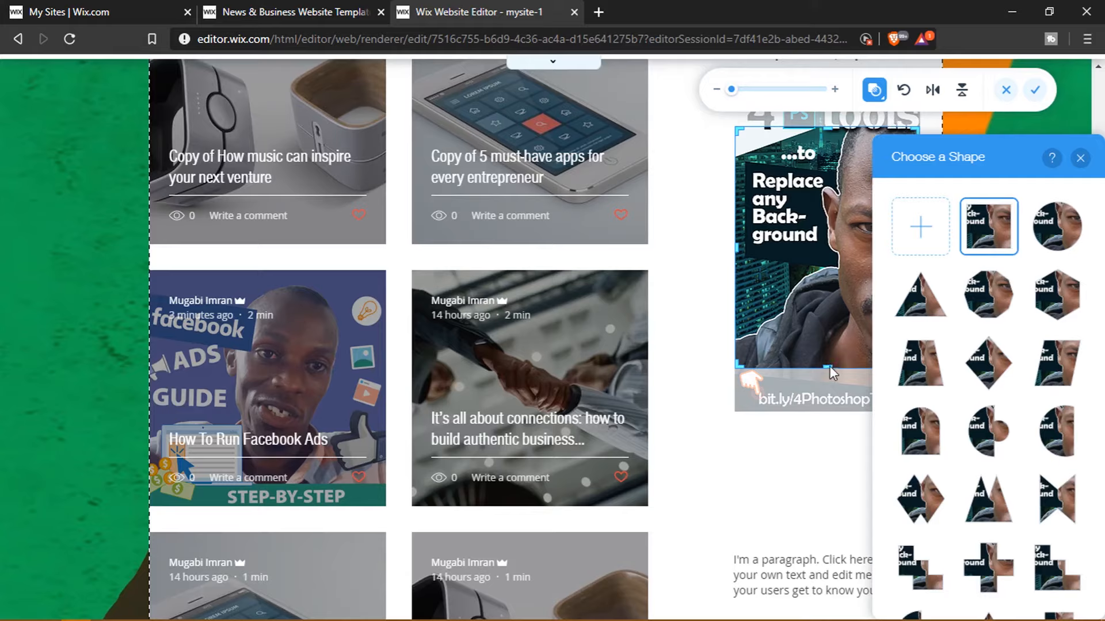
left_click(830, 394)
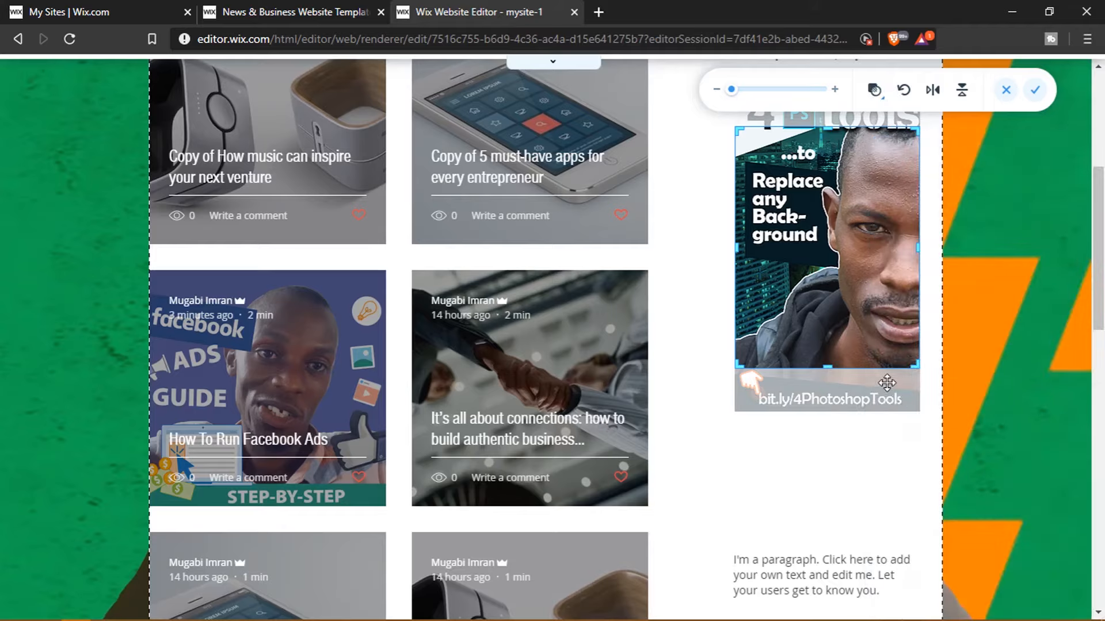
left_click_drag(829, 366, 830, 410)
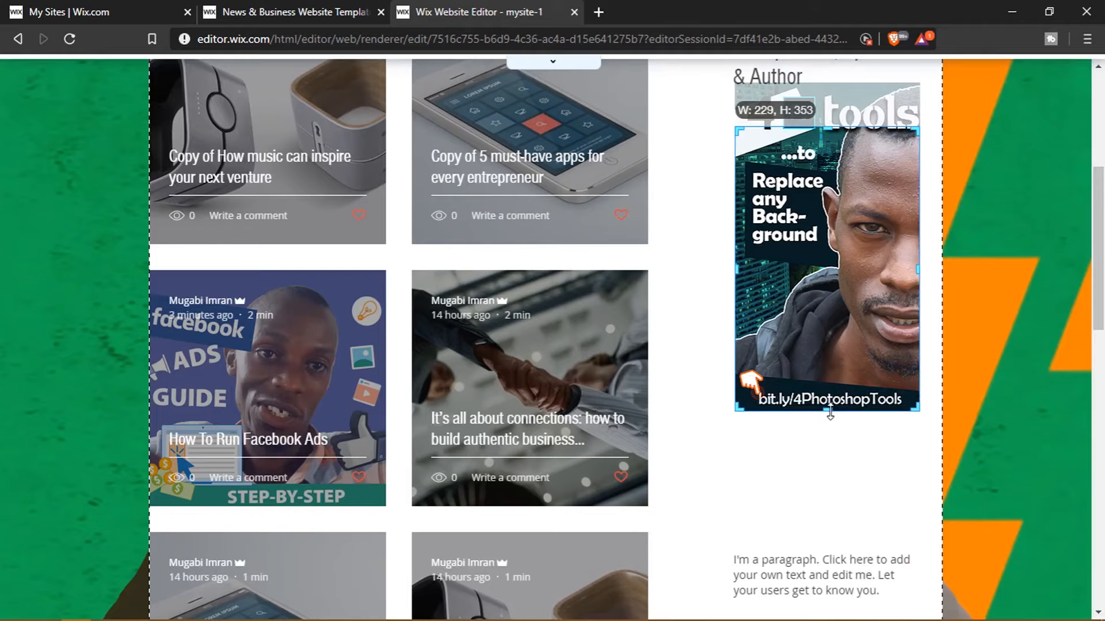
left_click_drag(831, 412, 831, 411)
scroll(859, 362, "up", 3)
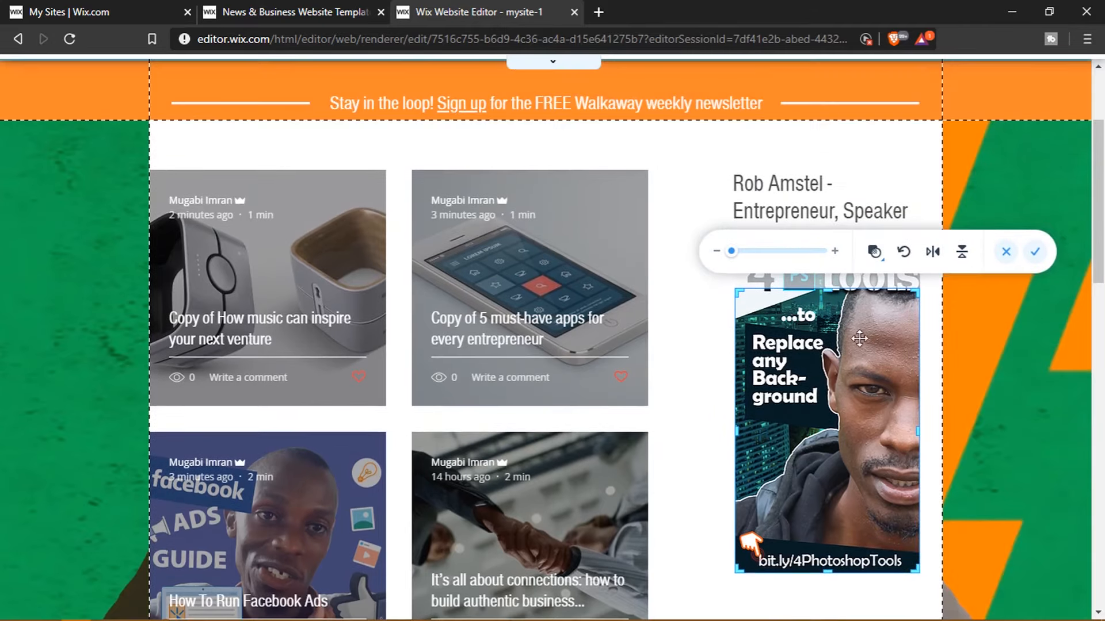
left_click_drag(829, 287, 833, 245)
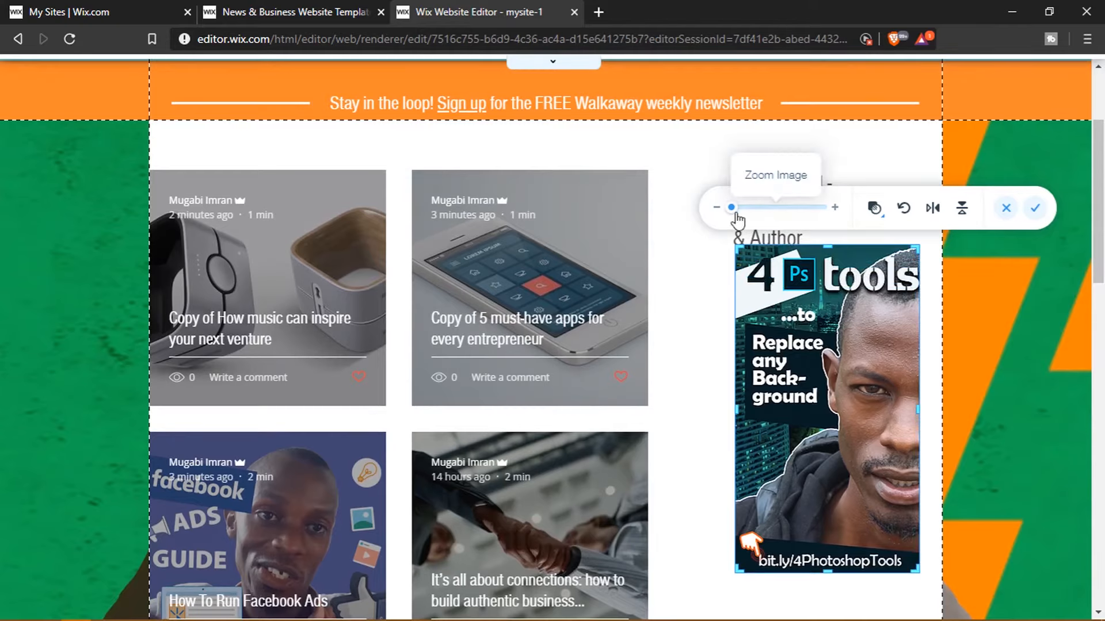
left_click_drag(734, 212, 716, 213)
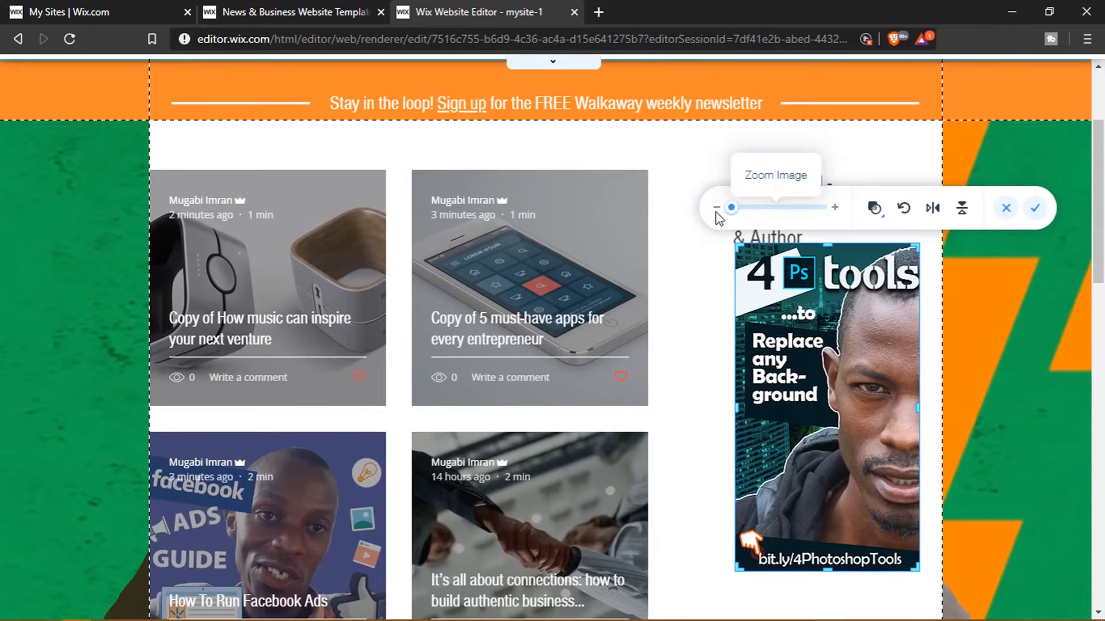
left_click(1035, 210)
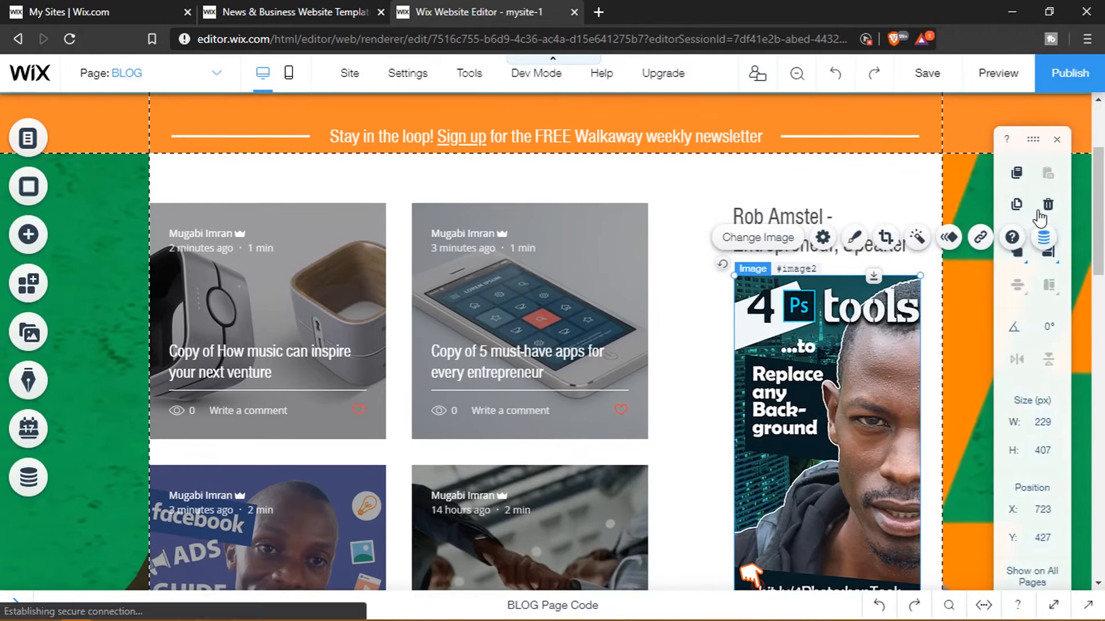
Step: Move the cropped image down below the sidebar heading, to about X 722, Y 458
scroll(831, 365, "down", 4)
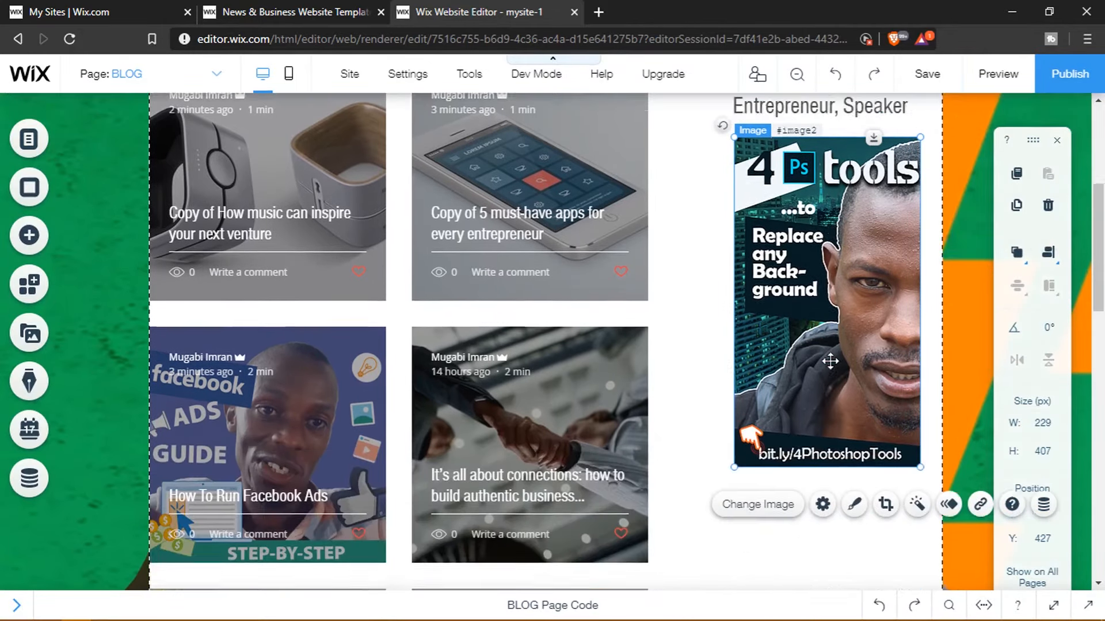
scroll(837, 339, "up", 4)
left_click_drag(843, 322, 849, 354)
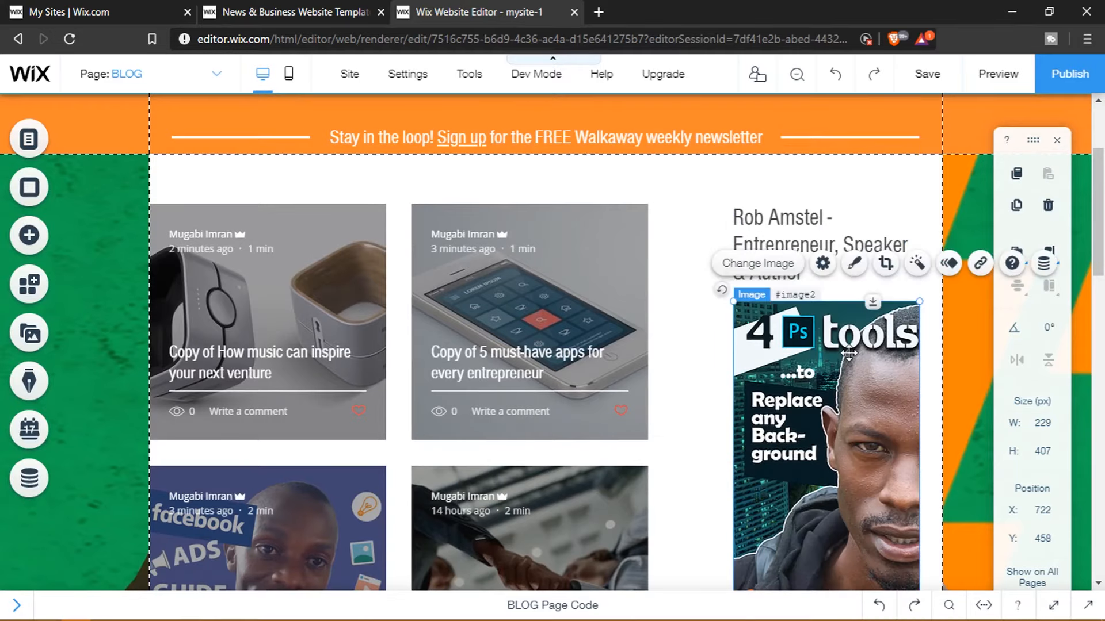
Step: Rewrite the sidebar heading as "The 4 Most Important Selection Tools in Photoshop" and move the image back up close beneath it
left_click(794, 222)
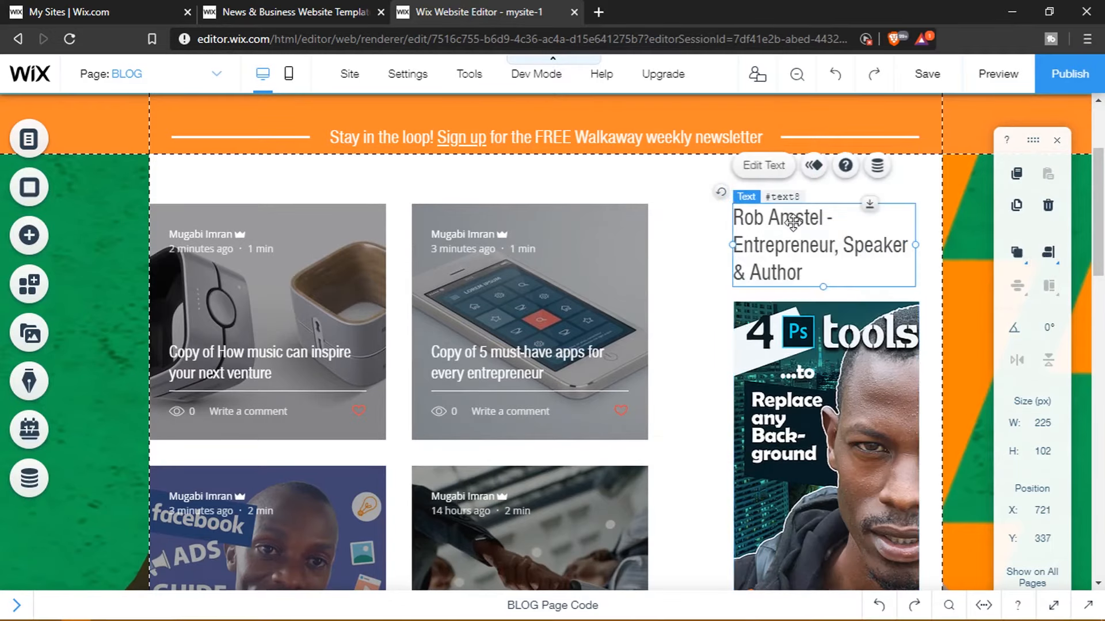
left_click(762, 166)
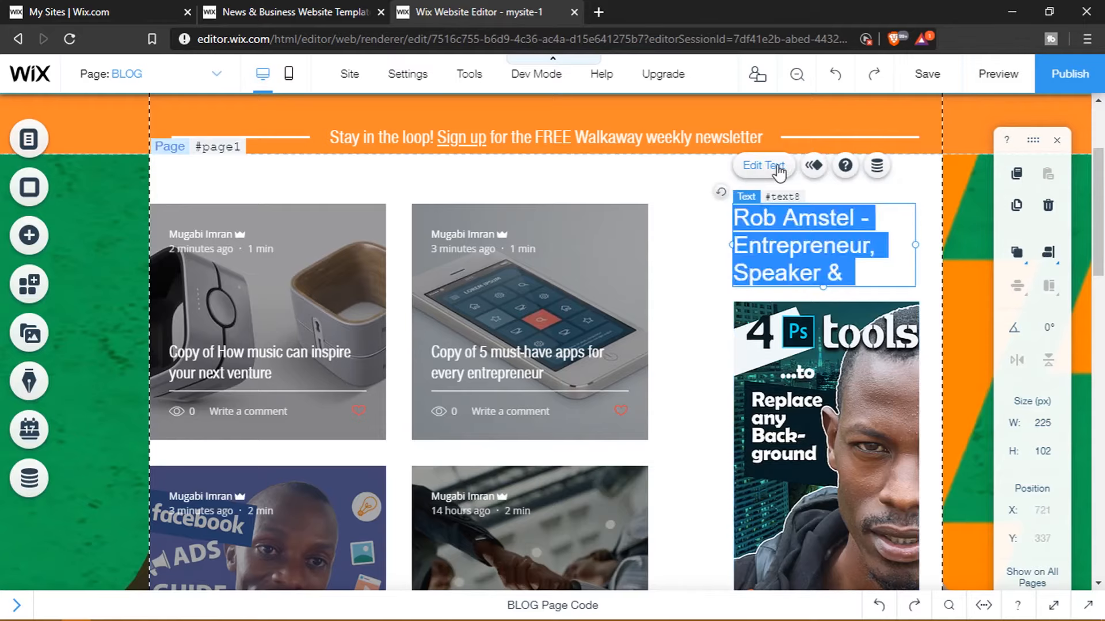
type("Watch How to")
key("ctrl+a")
type("The 4 Most Important Selection Tools in Photoshop")
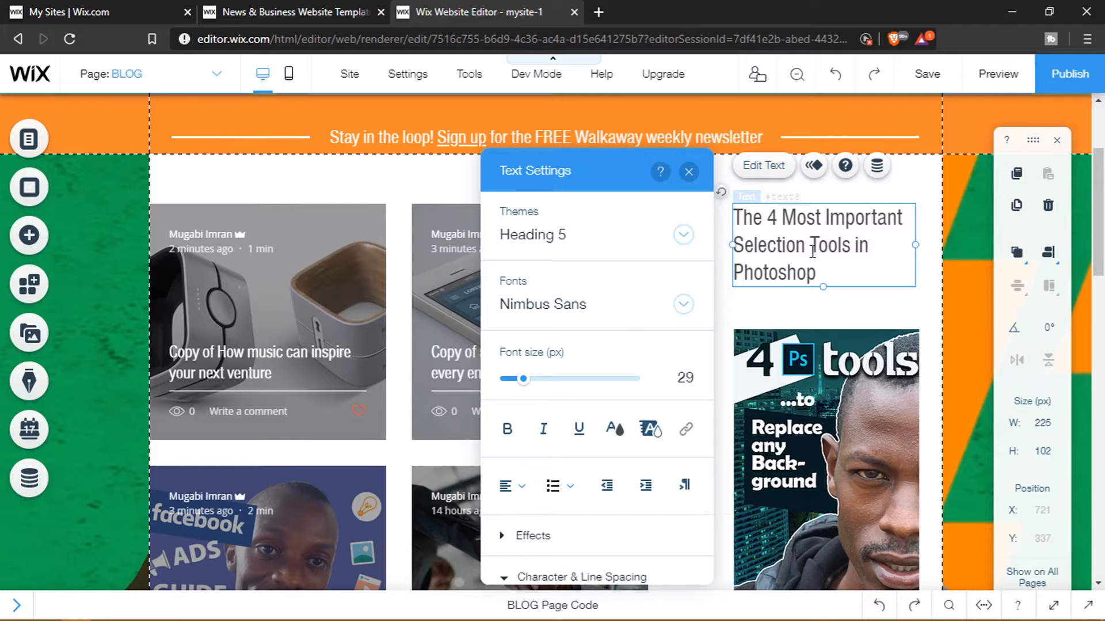
left_click(851, 317)
left_click_drag(851, 399, 734, 290)
Step: Move the paragraph and Read More button together up beneath the sidebar image, to about X 705, Y 873
scroll(850, 402, "down", 6)
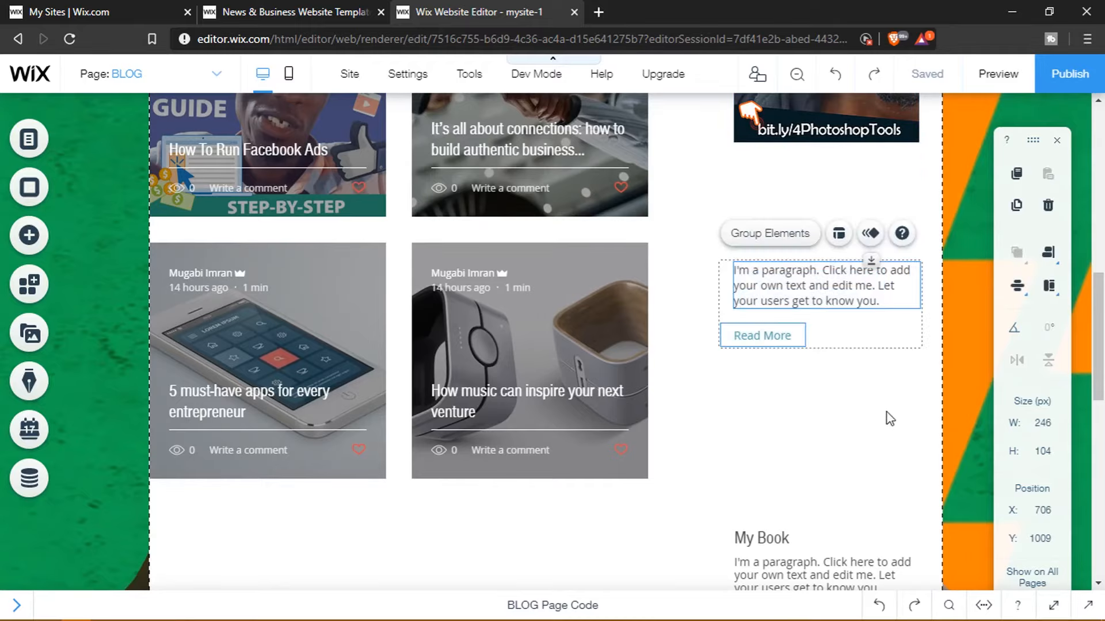
left_click_drag(886, 411, 774, 319)
scroll(829, 403, "up", 3)
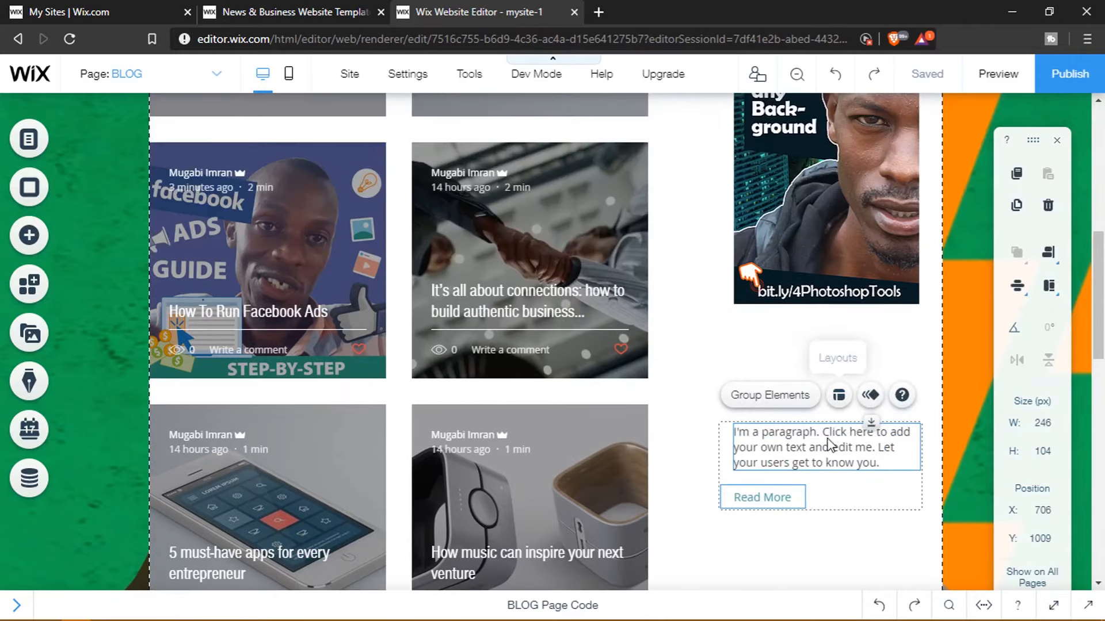
left_click_drag(826, 436, 826, 324)
Step: Select the My Book title, paragraph and book picture together and move them up beneath Read More, to about X 722, Y 994
scroll(833, 453, "down", 5)
scroll(833, 454, "up", 3)
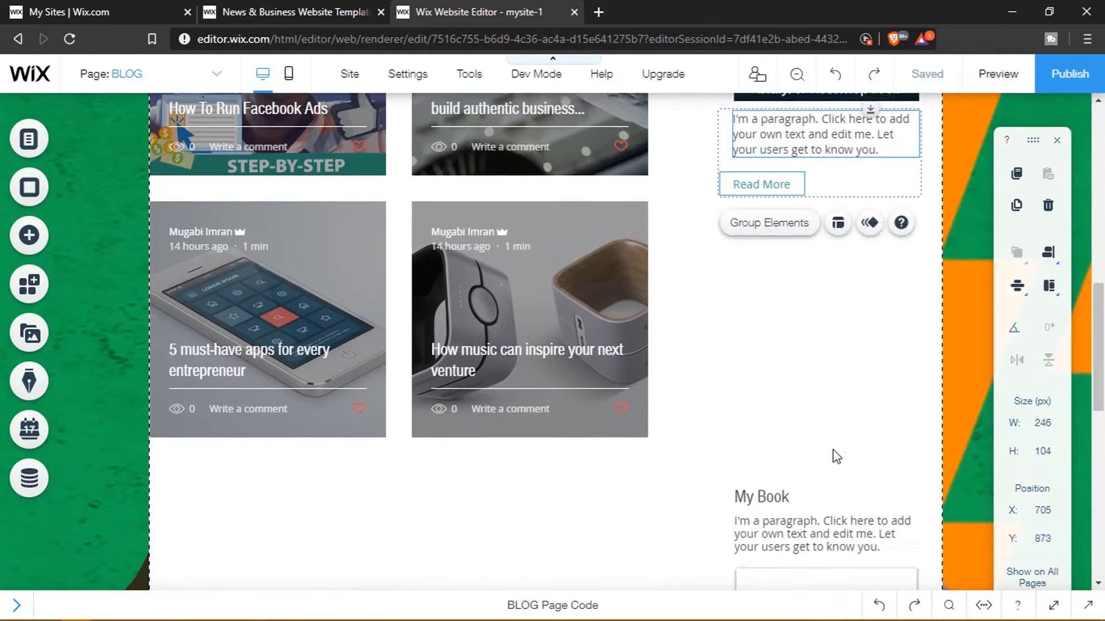
scroll(834, 454, "down", 4)
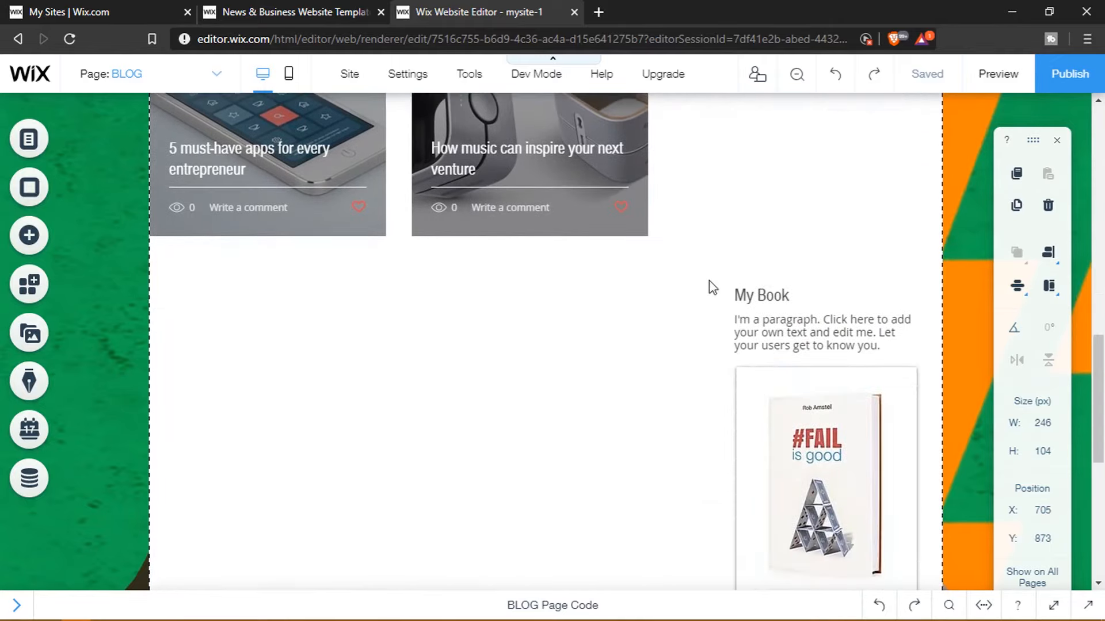
scroll(712, 286, "down", 2)
left_click_drag(638, 197, 838, 397)
scroll(842, 401, "up", 4)
scroll(842, 401, "up", 4)
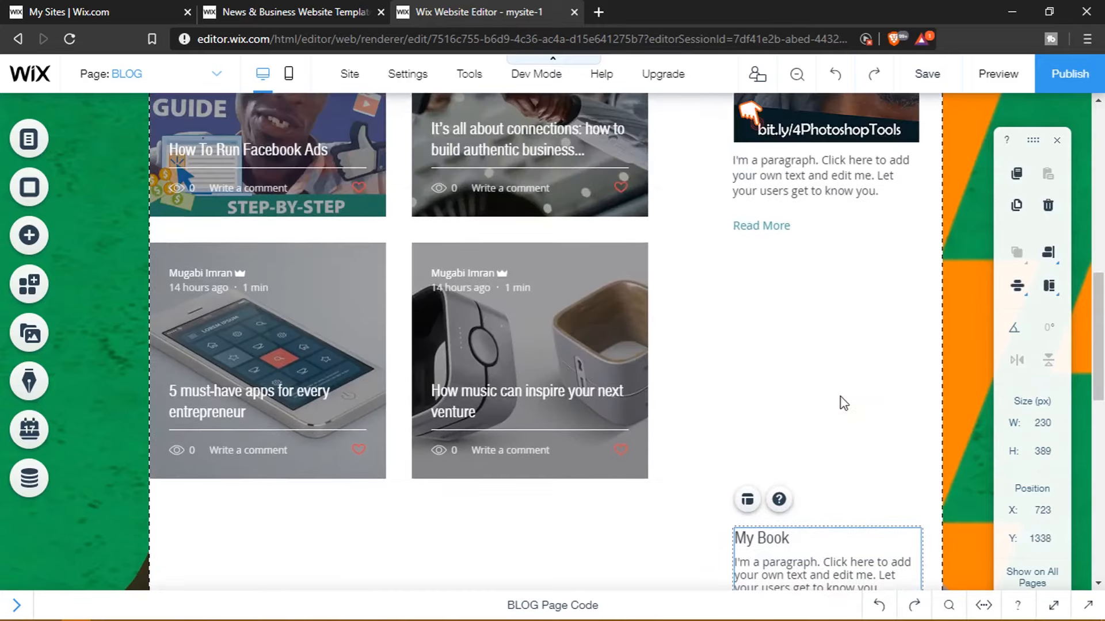
left_click_drag(835, 536, 835, 258)
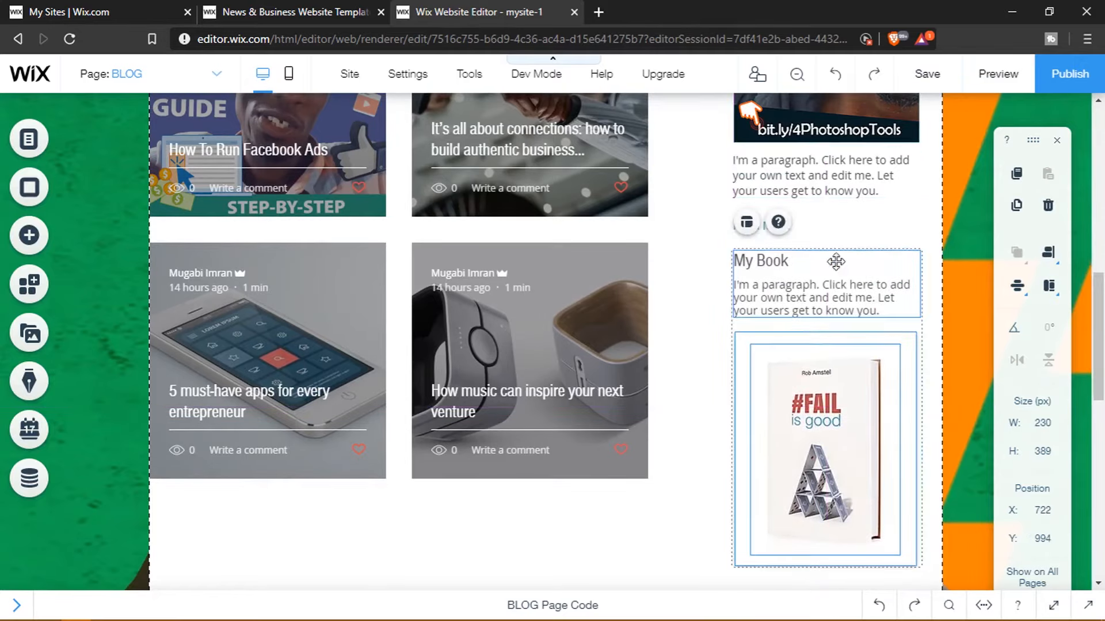
scroll(692, 476, "down", 1)
scroll(692, 476, "down", 3)
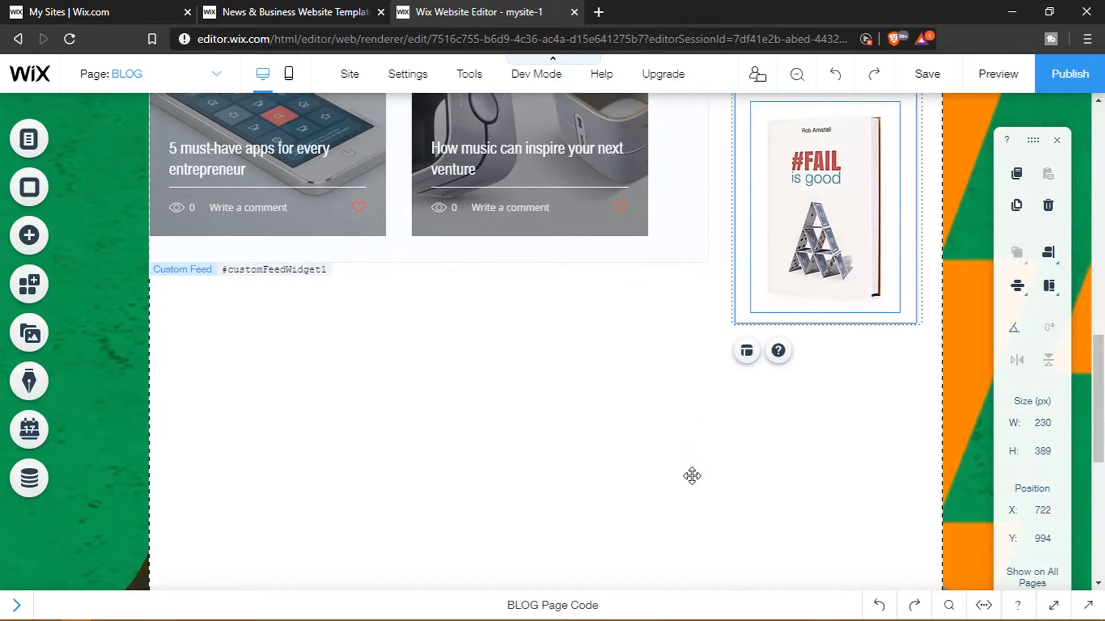
scroll(692, 476, "down", 4)
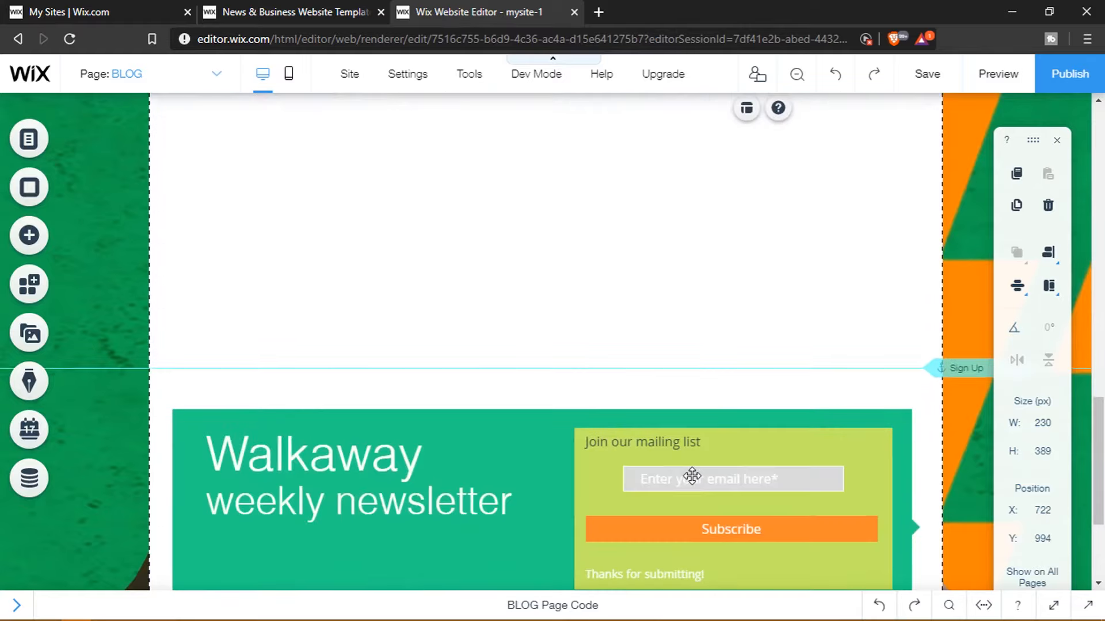
scroll(692, 476, "up", 6)
scroll(692, 476, "up", 10)
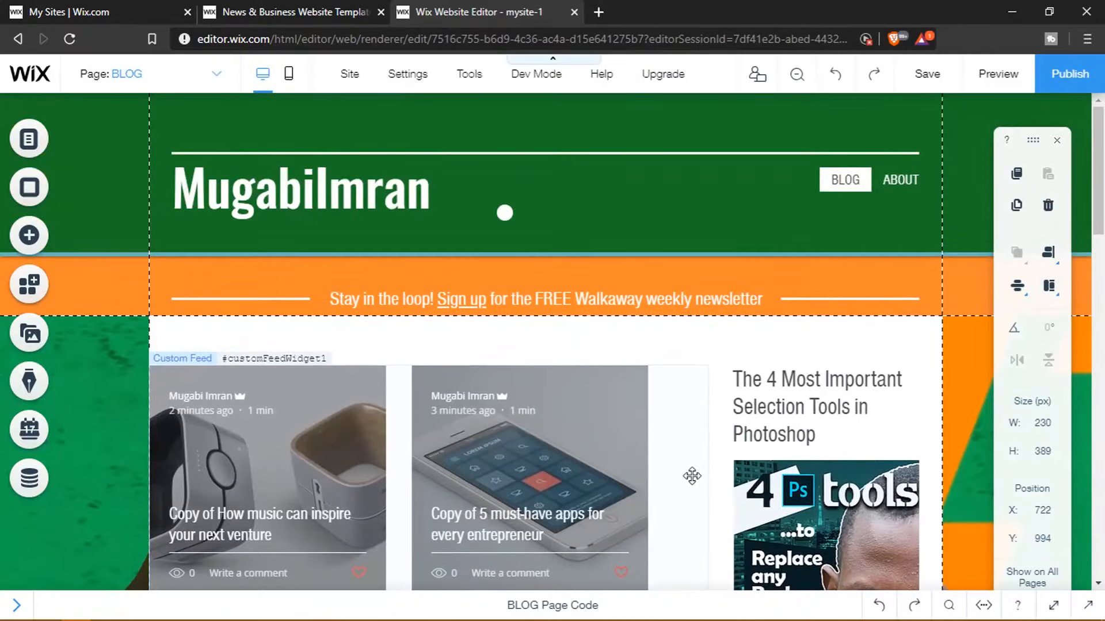
Step: Select the post feed, sidebar paragraph, Read More button and My Book block together and move them down to about X 14, Y 861
left_click(629, 314)
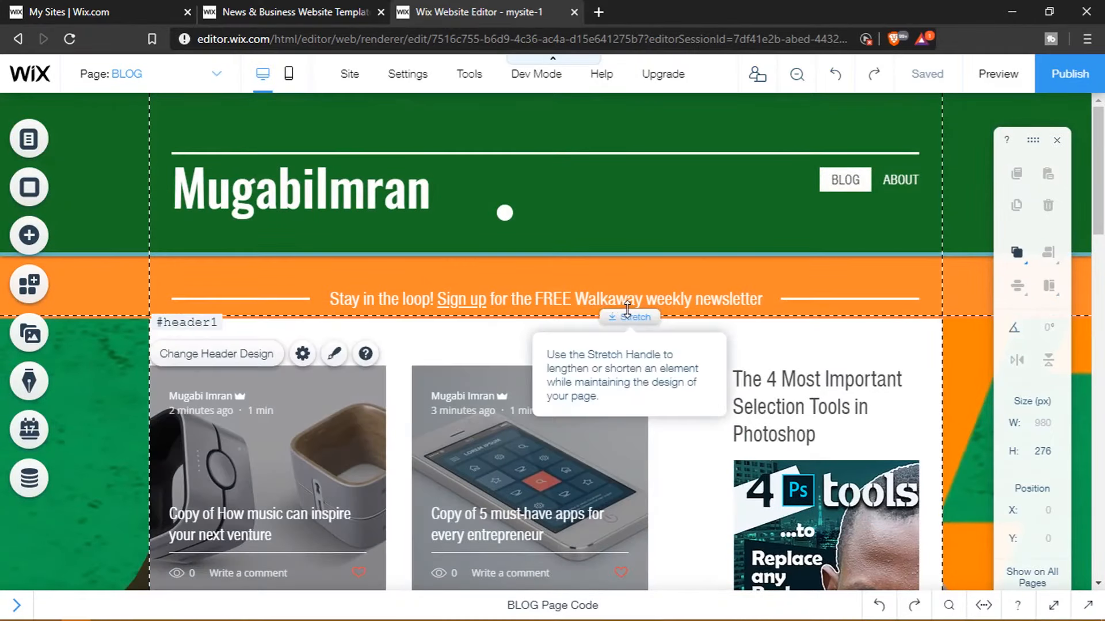
scroll(627, 310, "down", 1)
scroll(629, 315, "down", 8)
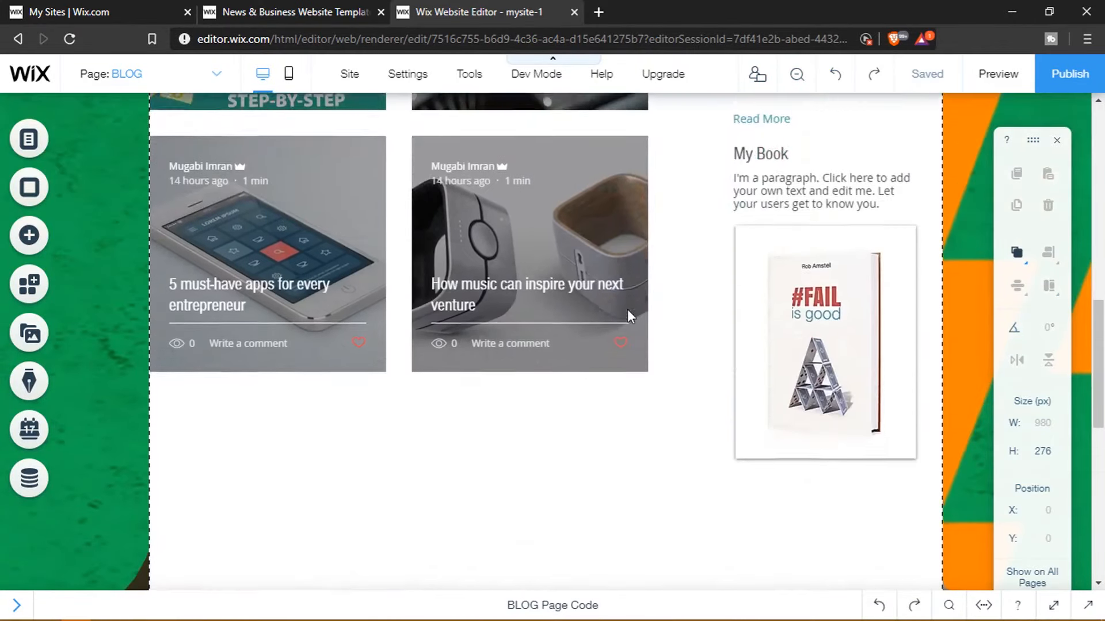
left_click_drag(862, 533, 247, 107)
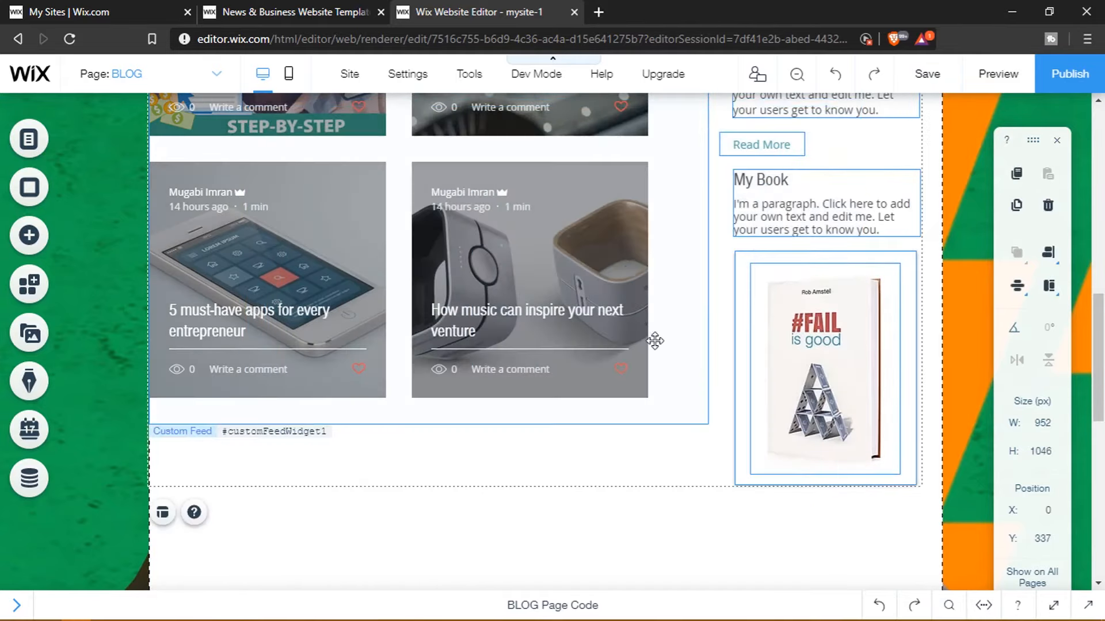
left_click_drag(654, 341, 650, 387)
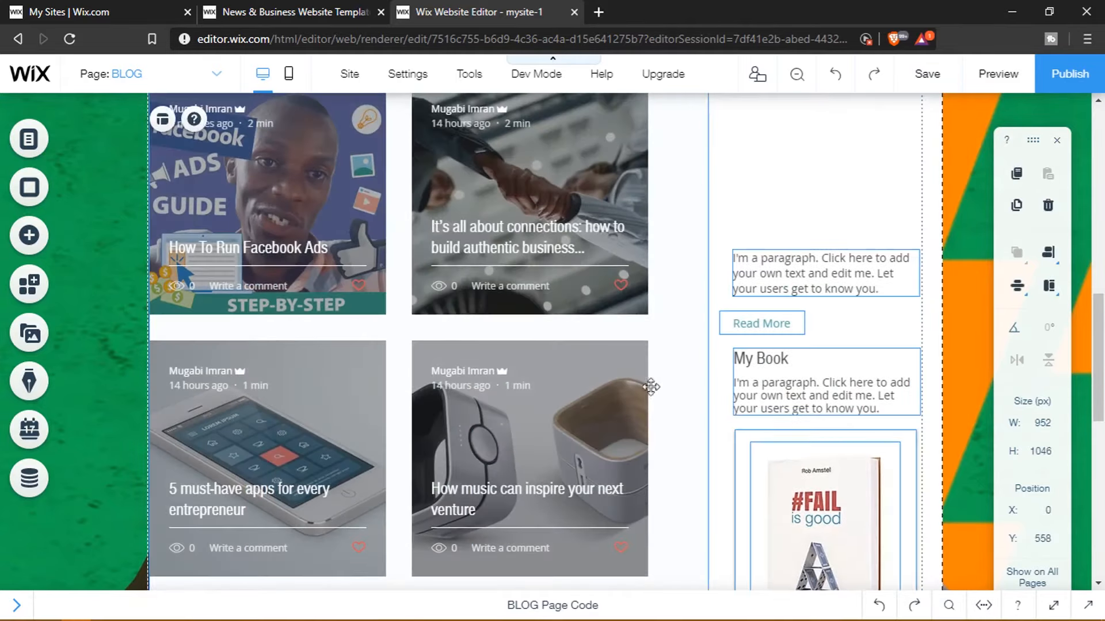
left_click_drag(646, 235, 680, 274)
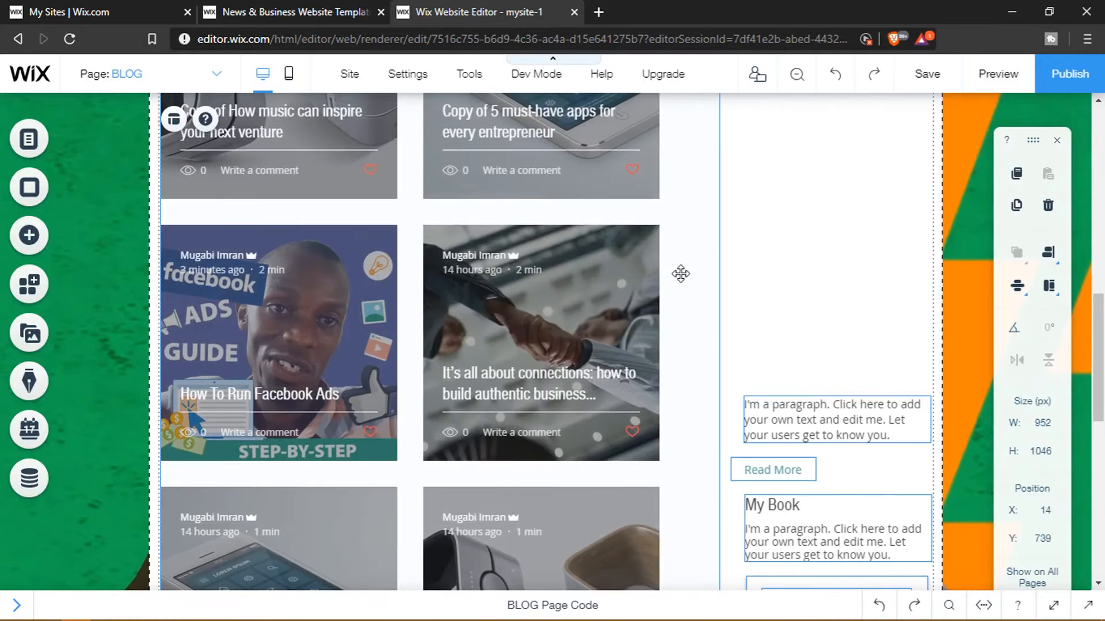
scroll(681, 274, "up", 7)
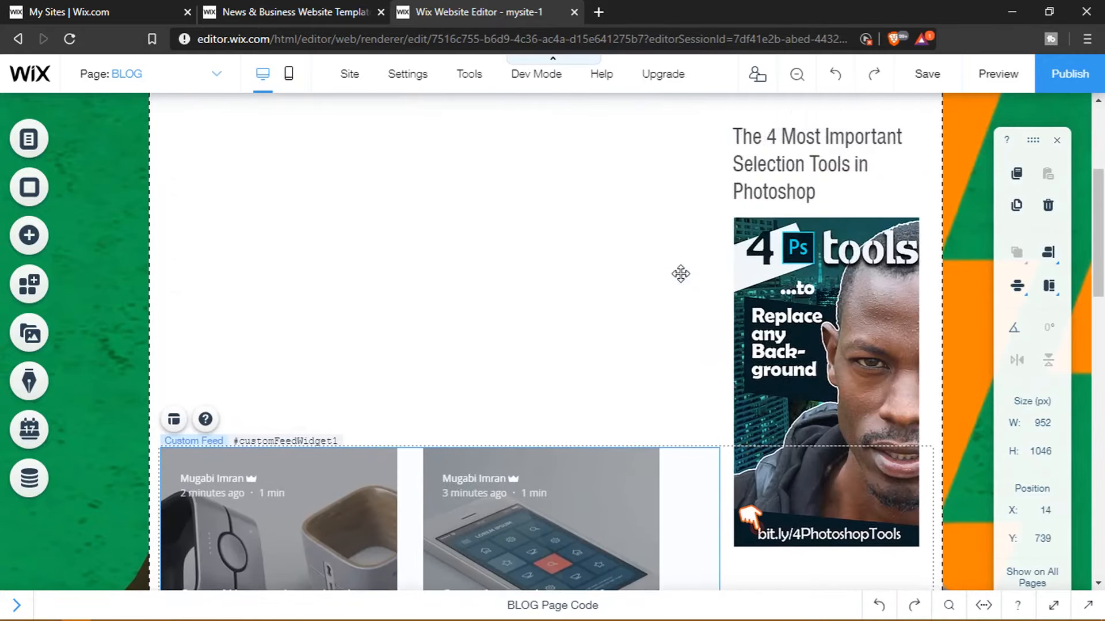
scroll(681, 274, "down", 4)
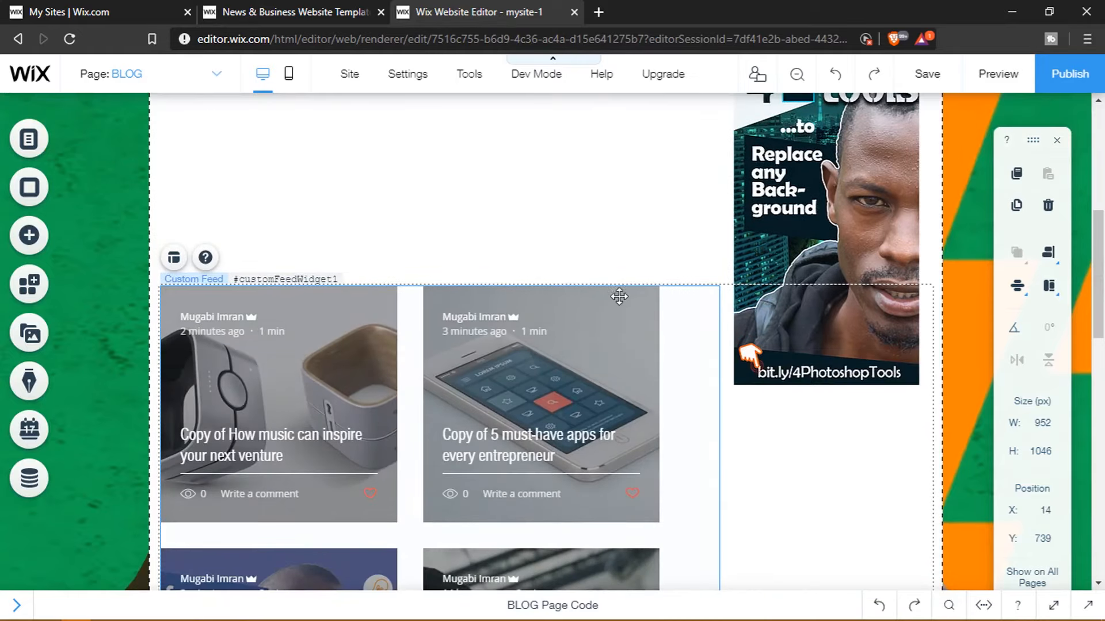
left_click_drag(616, 296, 623, 393)
Step: Select the Photoshop heading and its image together and move them down level with the post feed, to about X 720, Y 861
scroll(636, 338, "up", 3)
left_click_drag(615, 214, 774, 391)
scroll(660, 345, "down", 2)
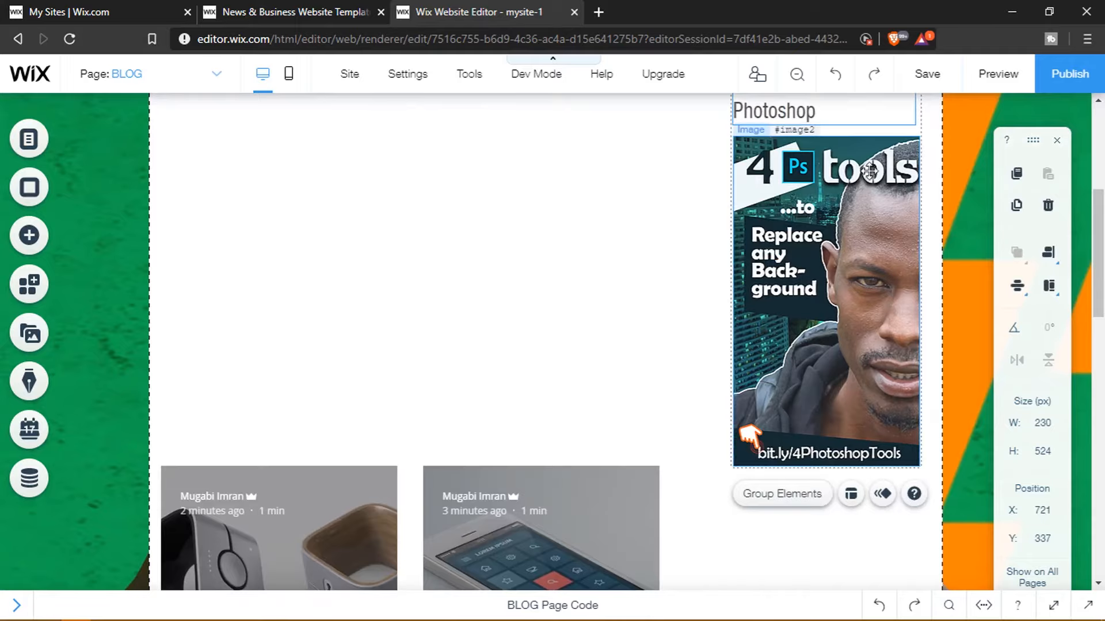
left_click_drag(869, 171, 866, 415)
scroll(863, 345, "down", 5)
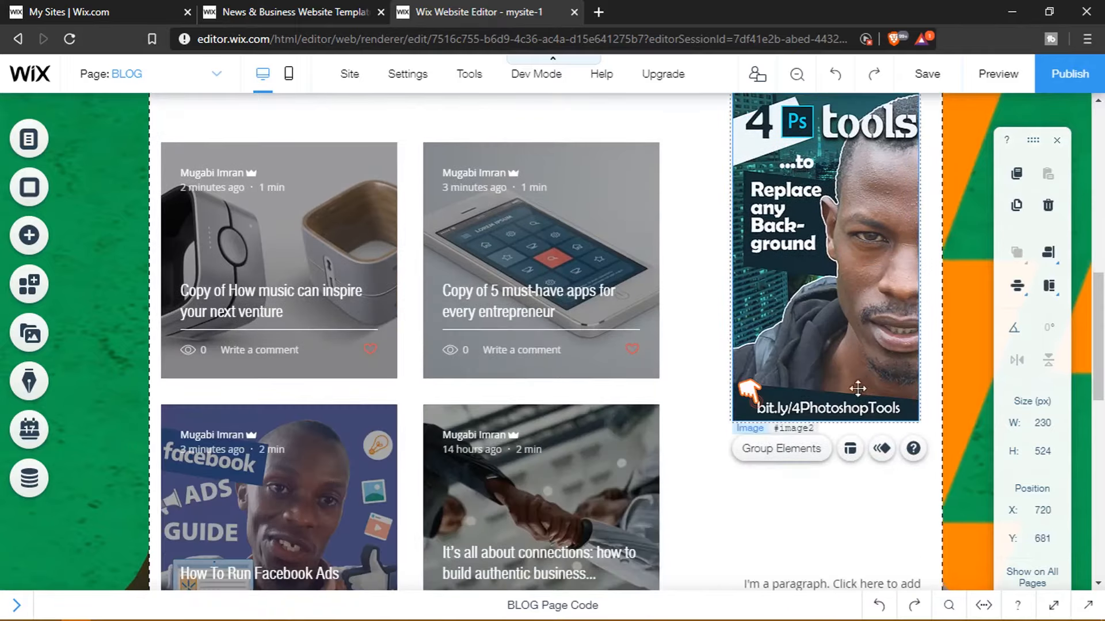
left_click_drag(841, 265, 844, 361)
scroll(880, 333, "up", 7)
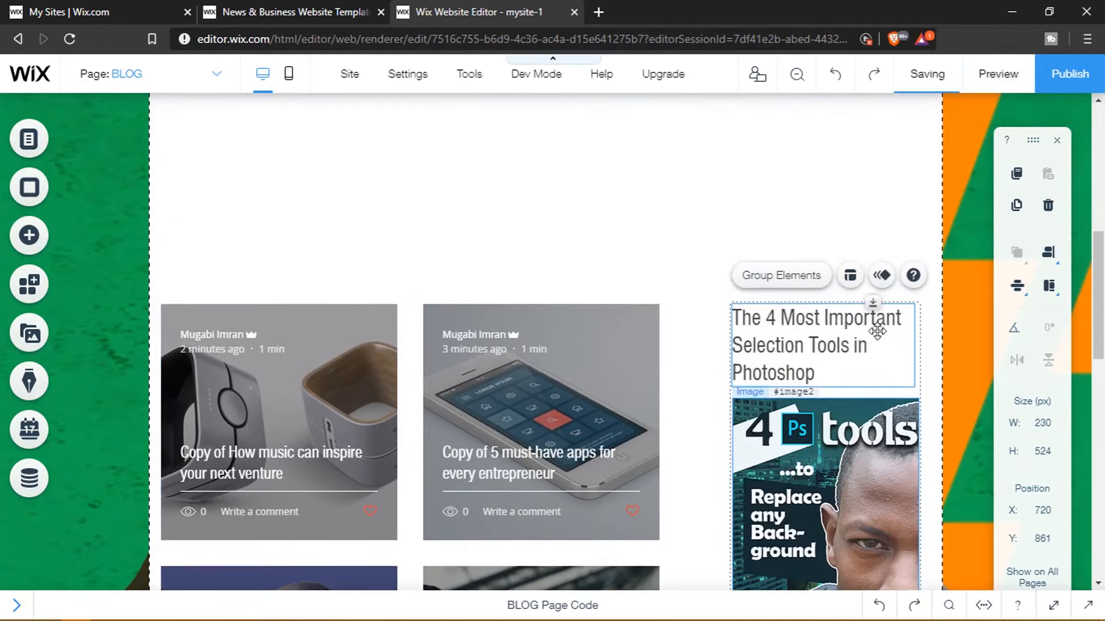
Step: Add the About strip with the woman photo and yellow title column above the feed, and place it directly under the header at Y 276
scroll(875, 329, "up", 3)
scroll(531, 297, "down", 3)
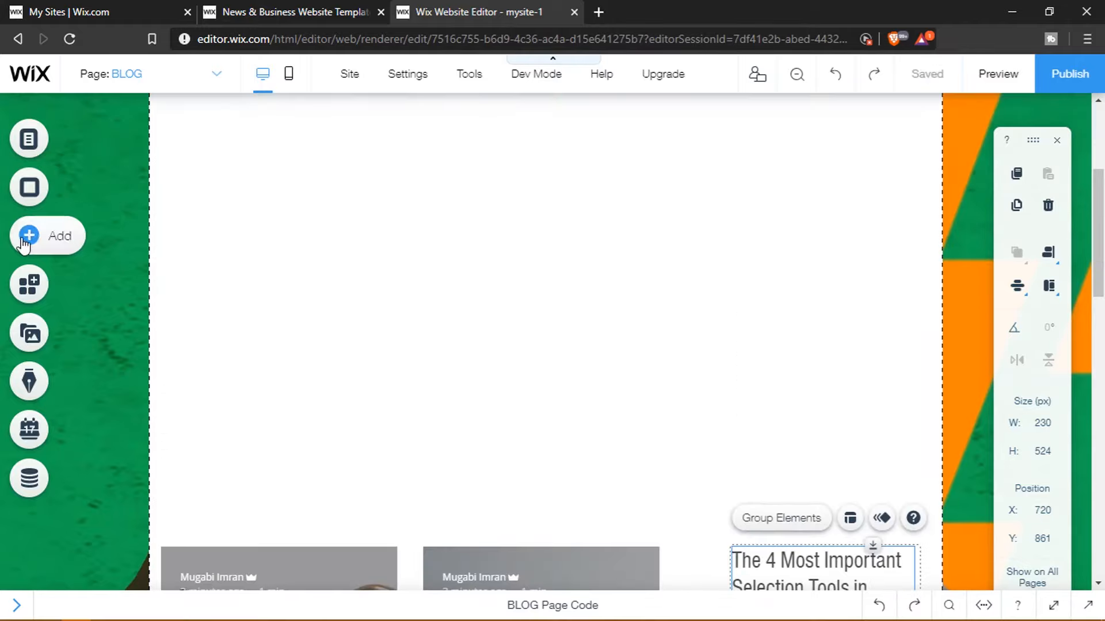
left_click(24, 242)
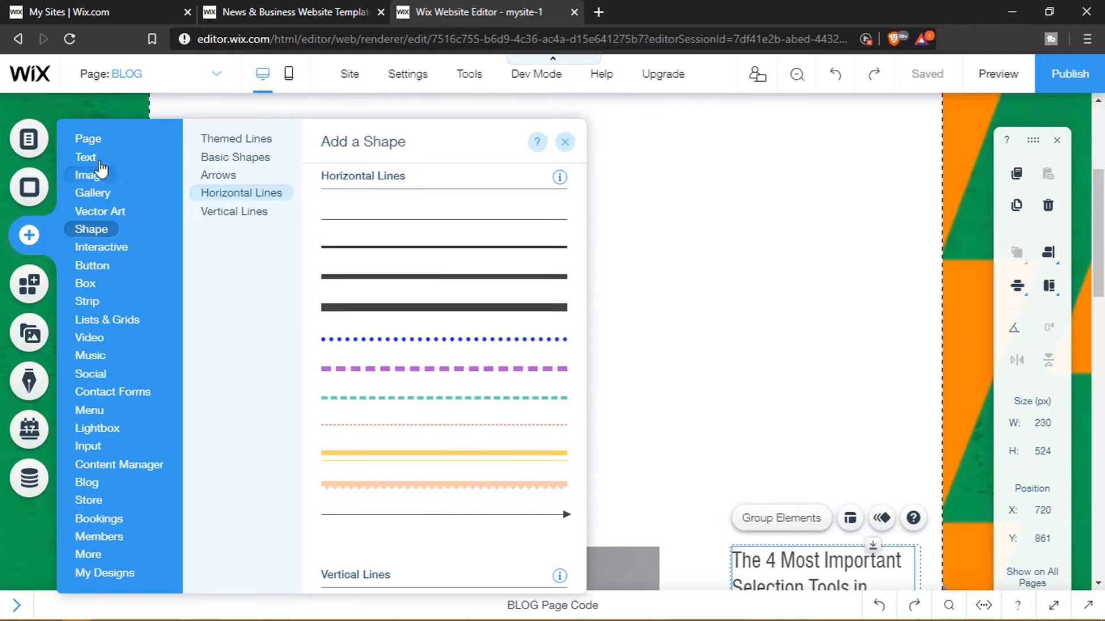
left_click(99, 176)
mouse_move(106, 198)
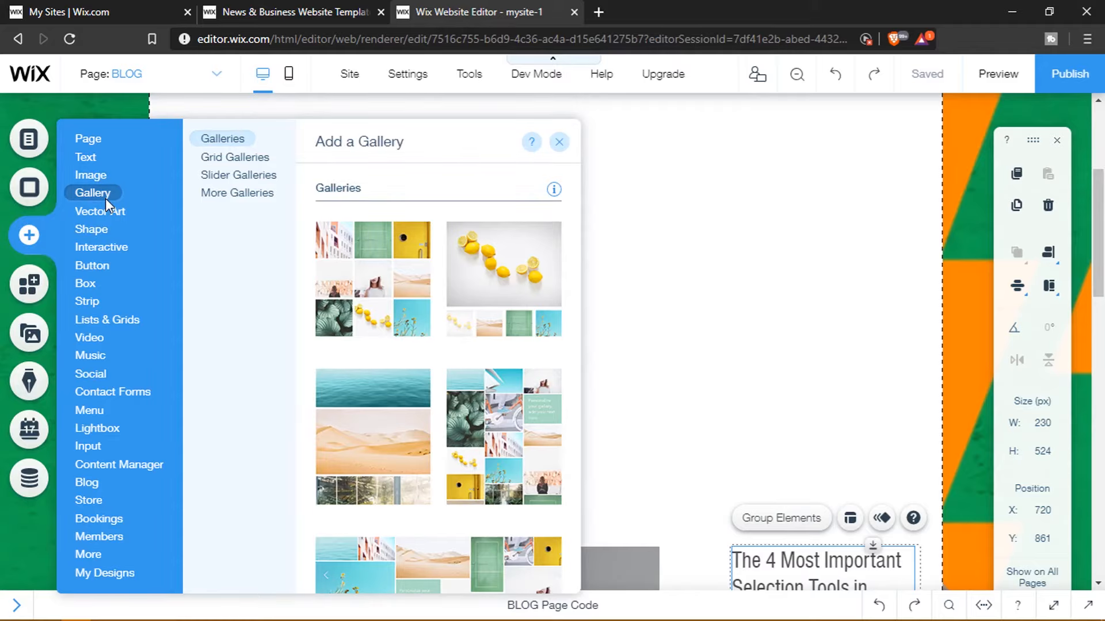
mouse_move(93, 305)
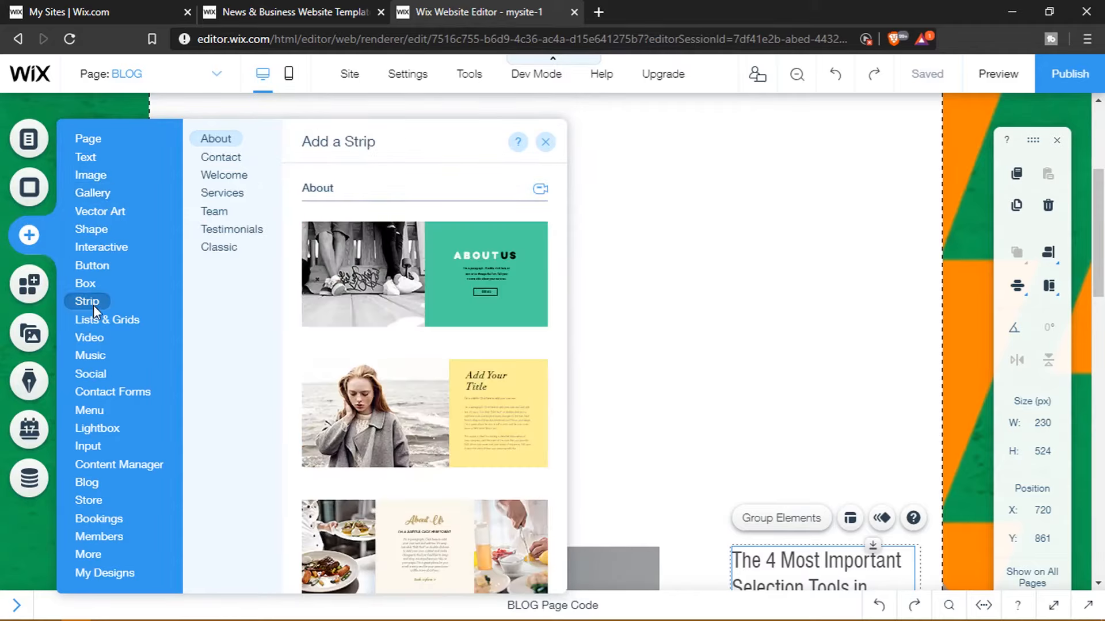
scroll(506, 366, "down", 10)
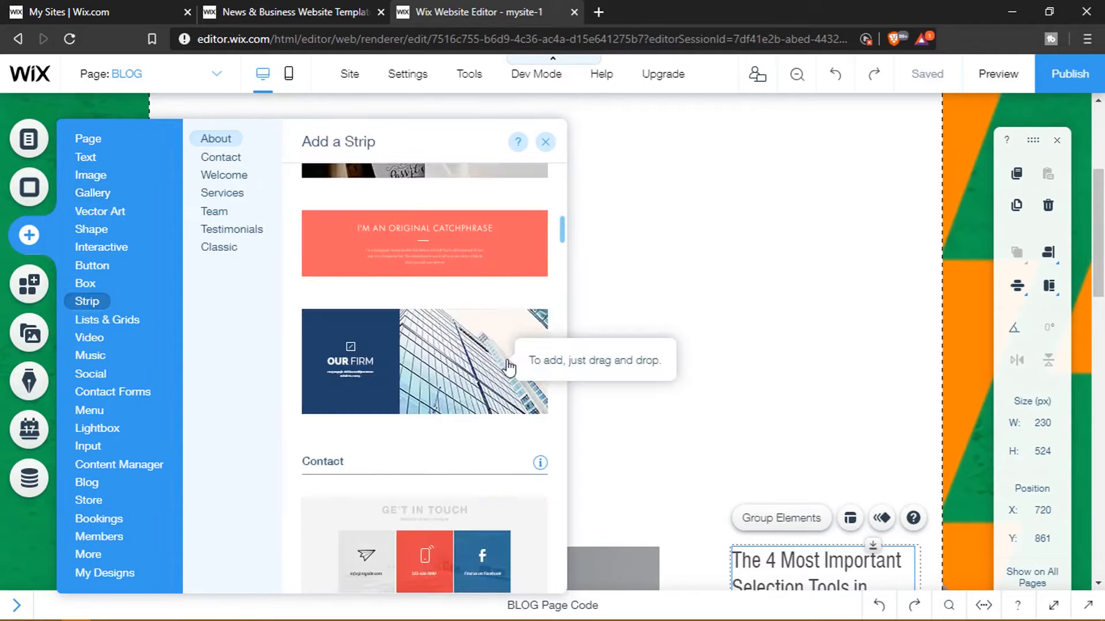
scroll(508, 367, "down", 3)
scroll(508, 367, "up", 10)
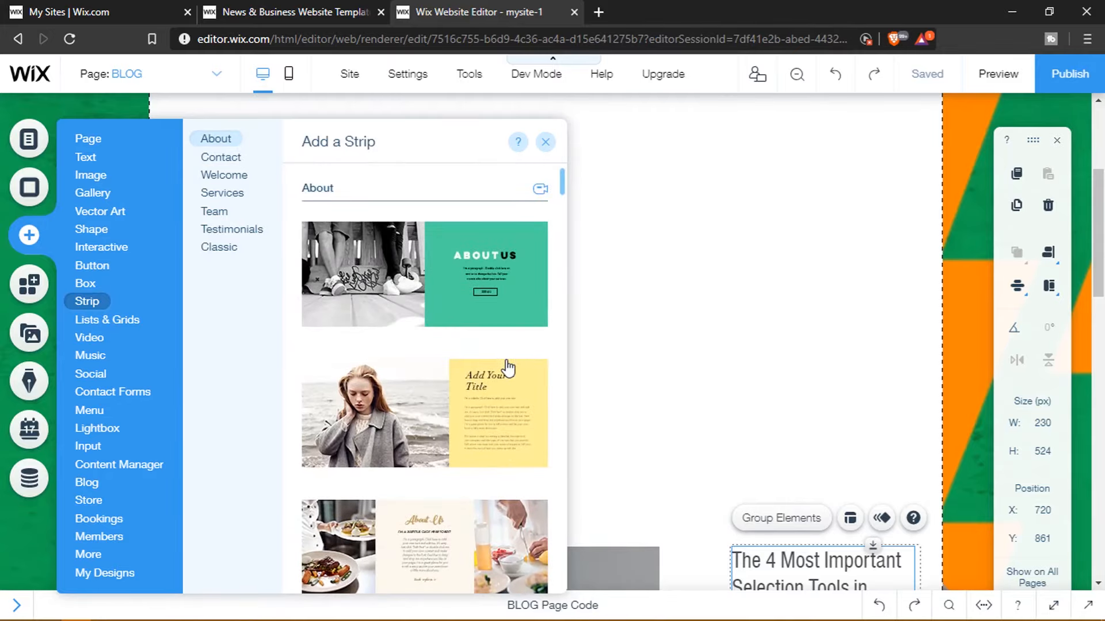
left_click_drag(391, 415, 633, 315)
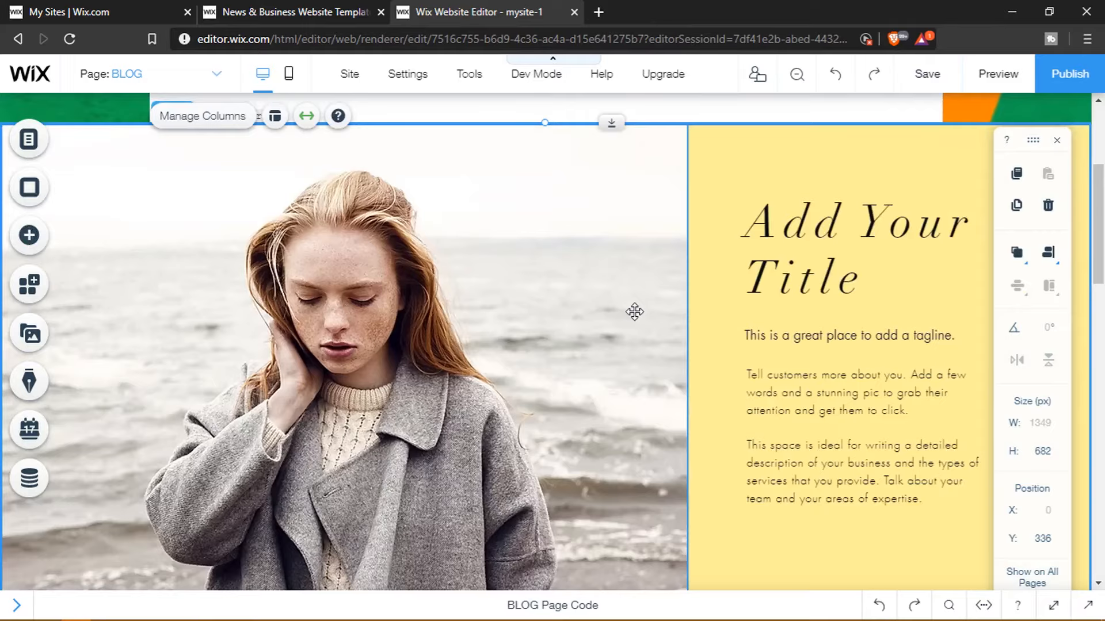
scroll(605, 336, "up", 4)
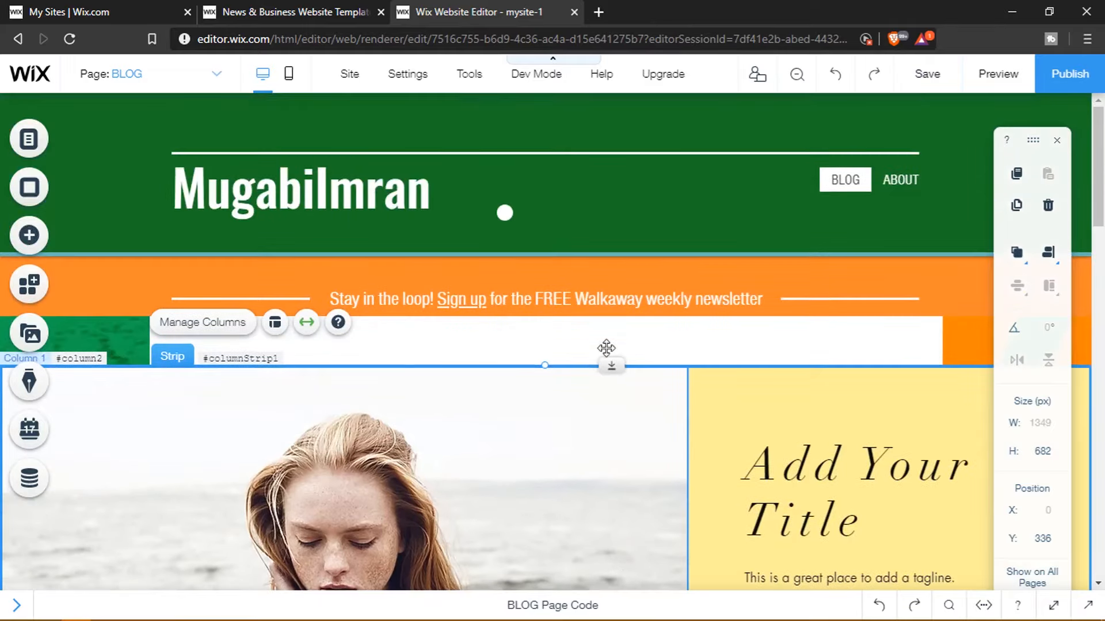
left_click_drag(648, 424, 648, 374)
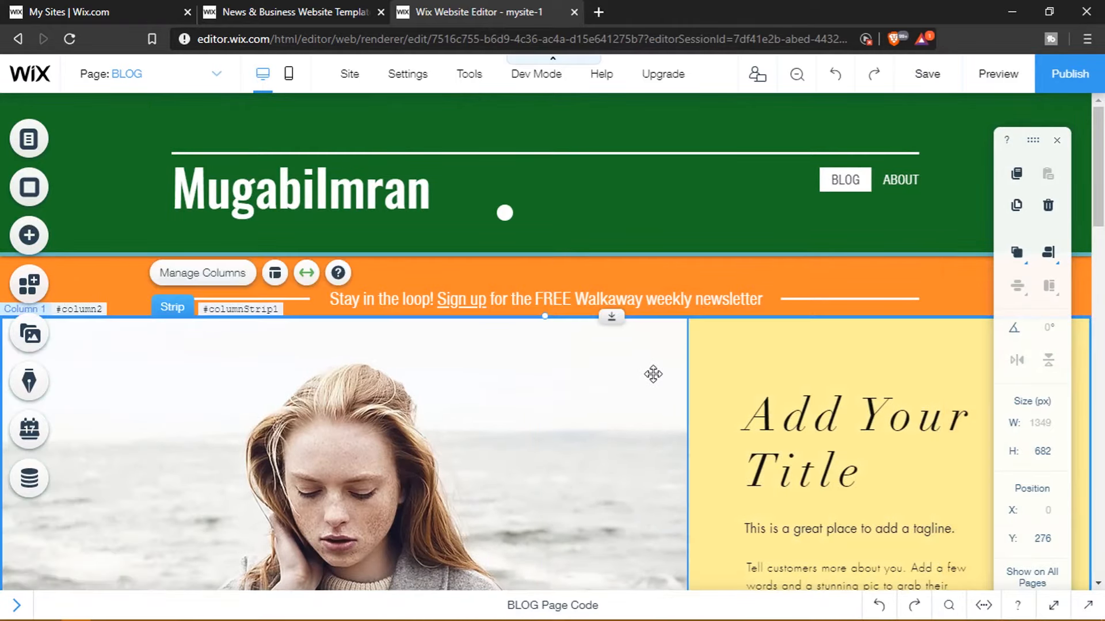
scroll(653, 374, "down", 7)
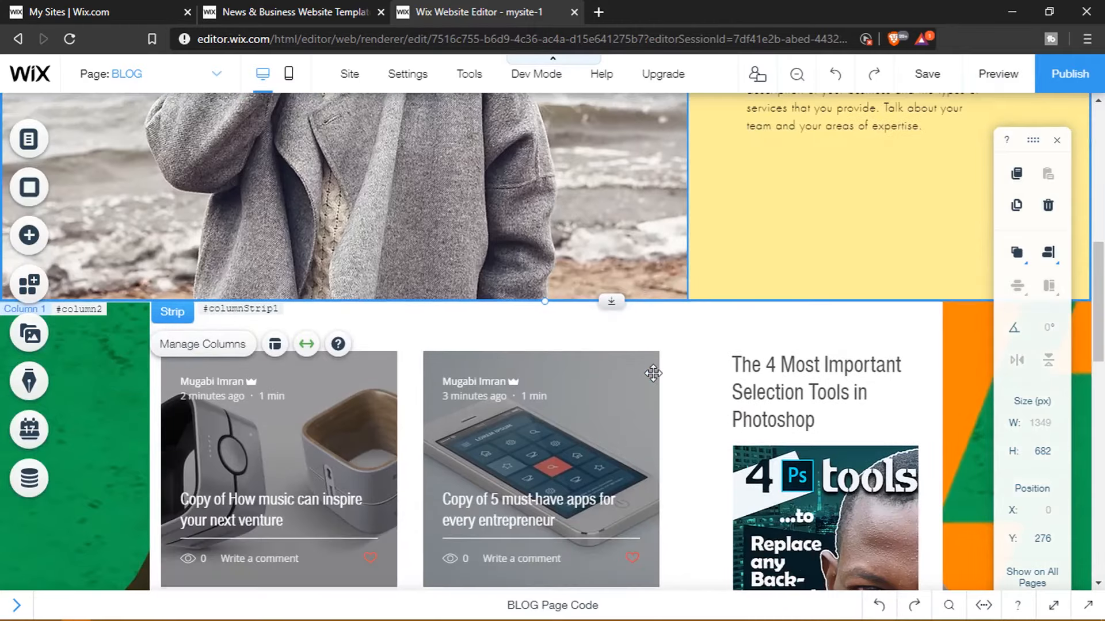
scroll(653, 374, "down", 9)
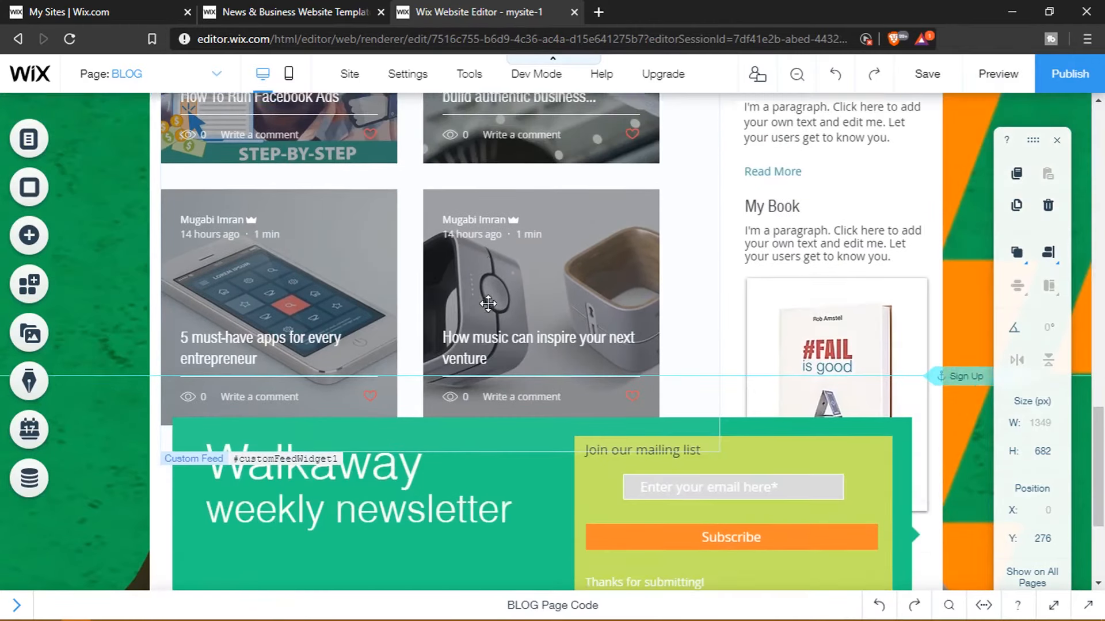
scroll(488, 303, "down", 4)
left_click(495, 360)
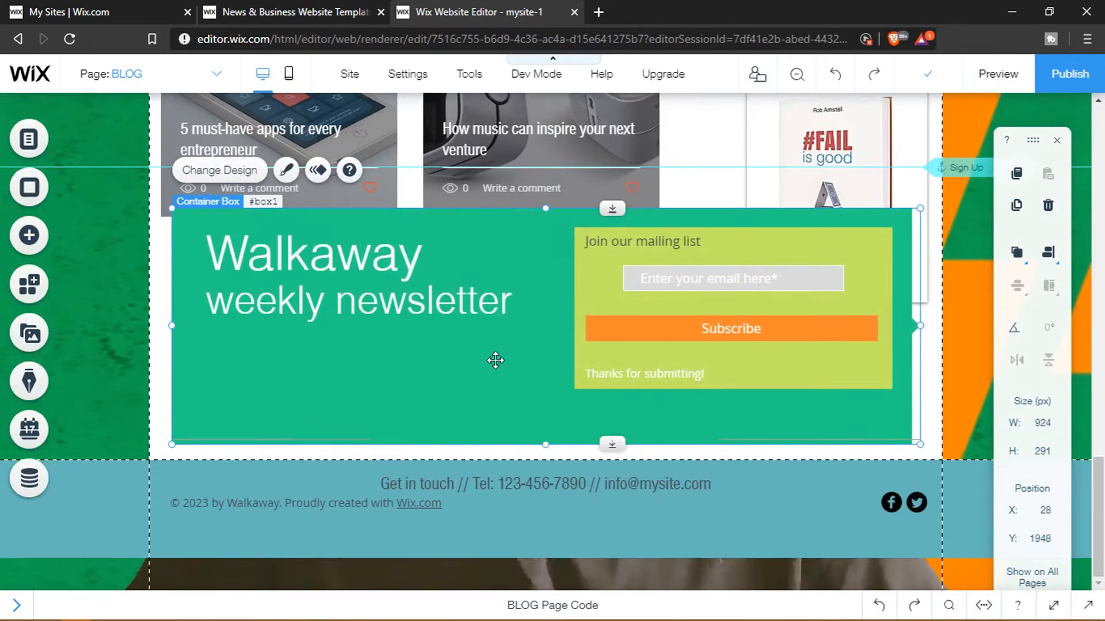
scroll(496, 360, "up", 15)
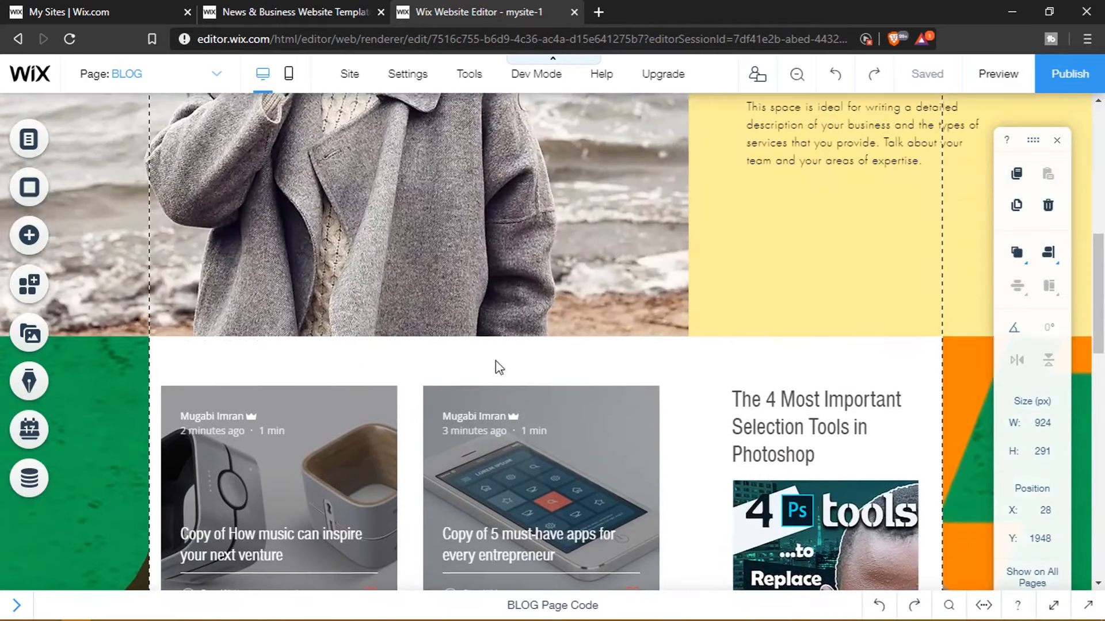
Step: Try stretching the blog post feed to full width
left_click(314, 428)
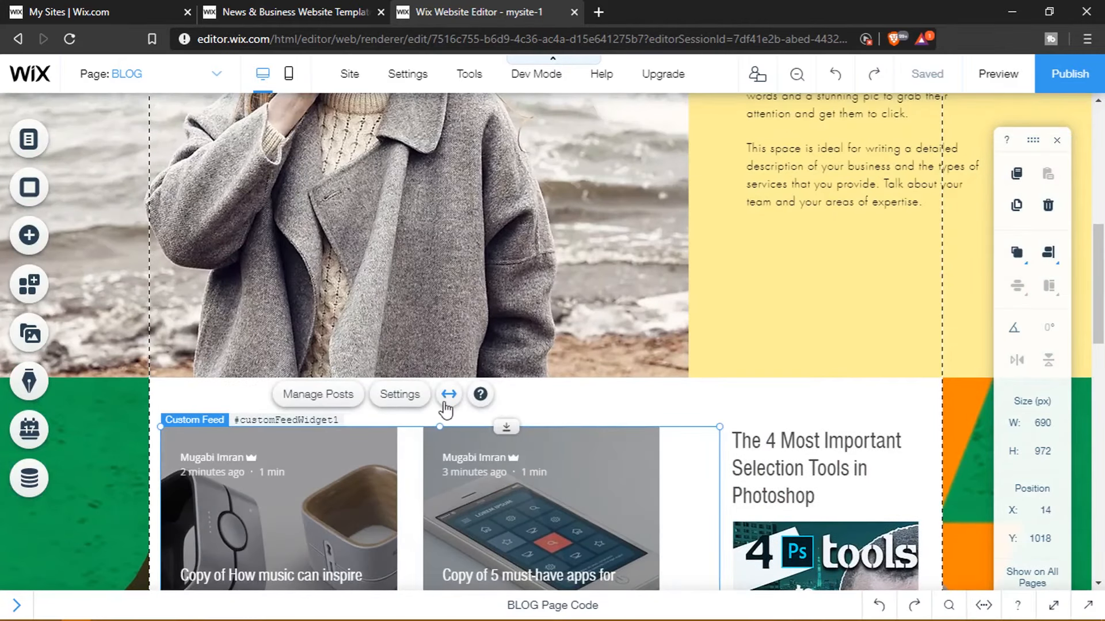
left_click(449, 396)
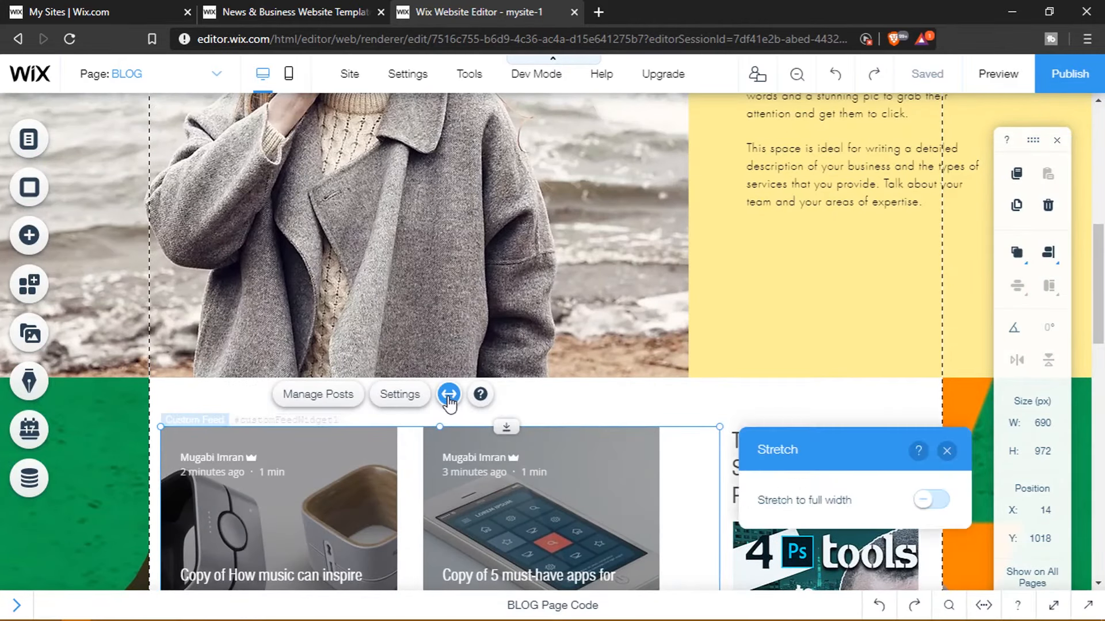
left_click(938, 501)
scroll(651, 479, "down", 5)
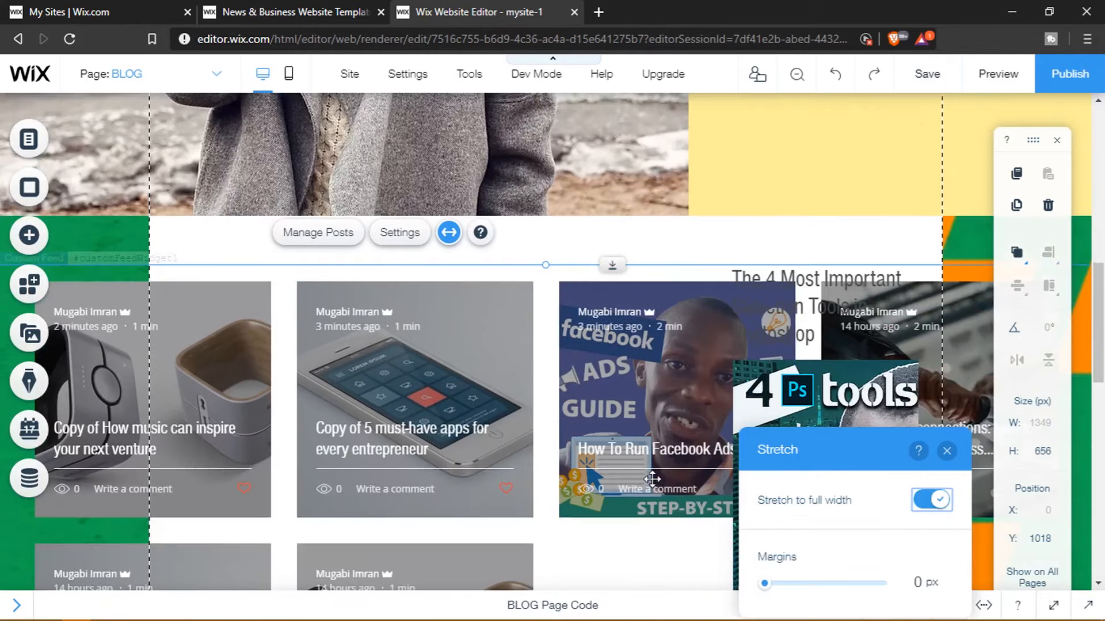
scroll(652, 479, "up", 2)
left_click(932, 500)
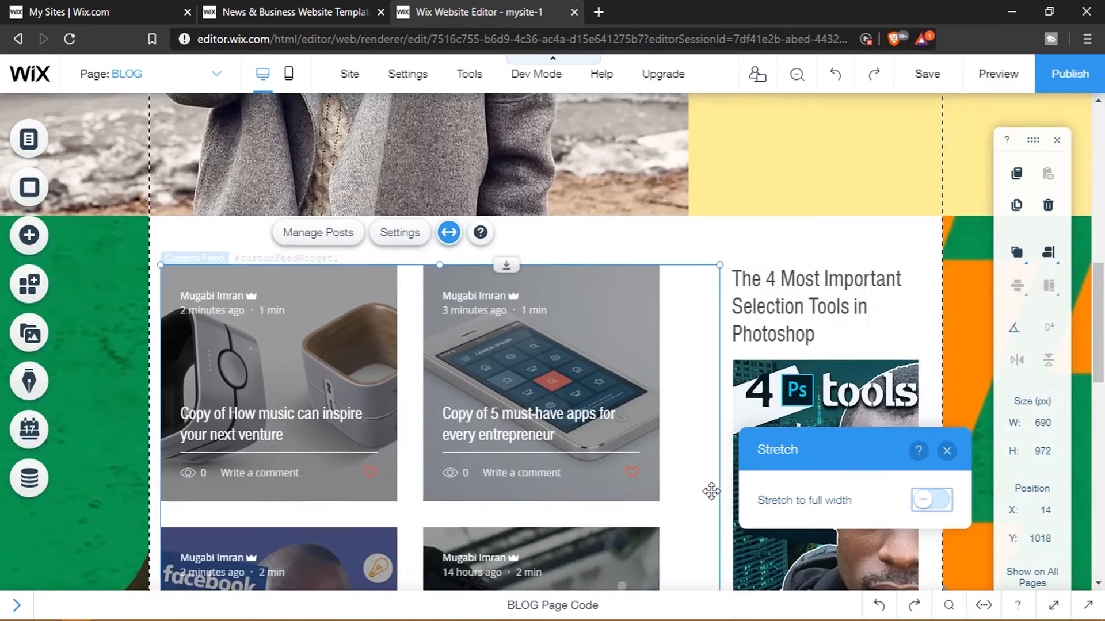
scroll(711, 491, "up", 3)
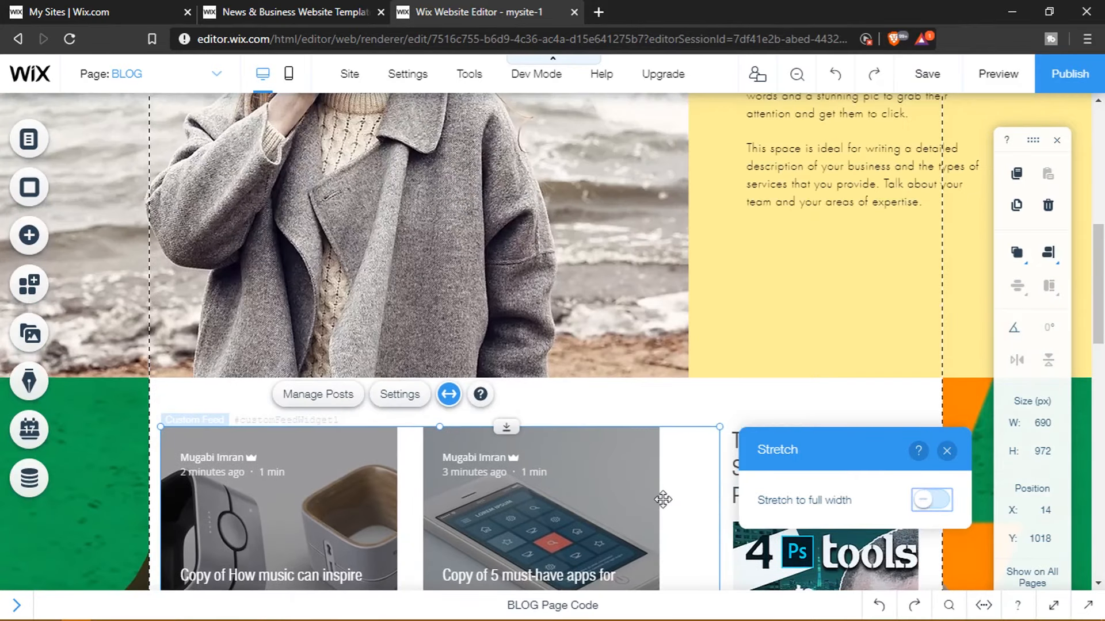
left_click(946, 450)
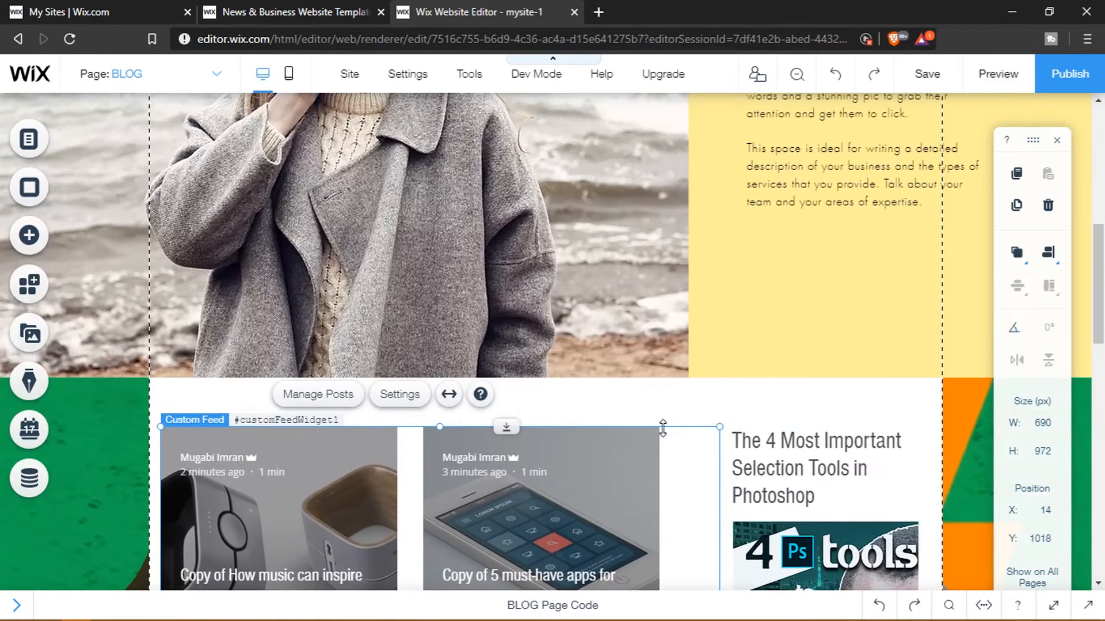
Step: Examine the footer's preset designs and customization options, and leave the current design in place
scroll(661, 426, "down", 5)
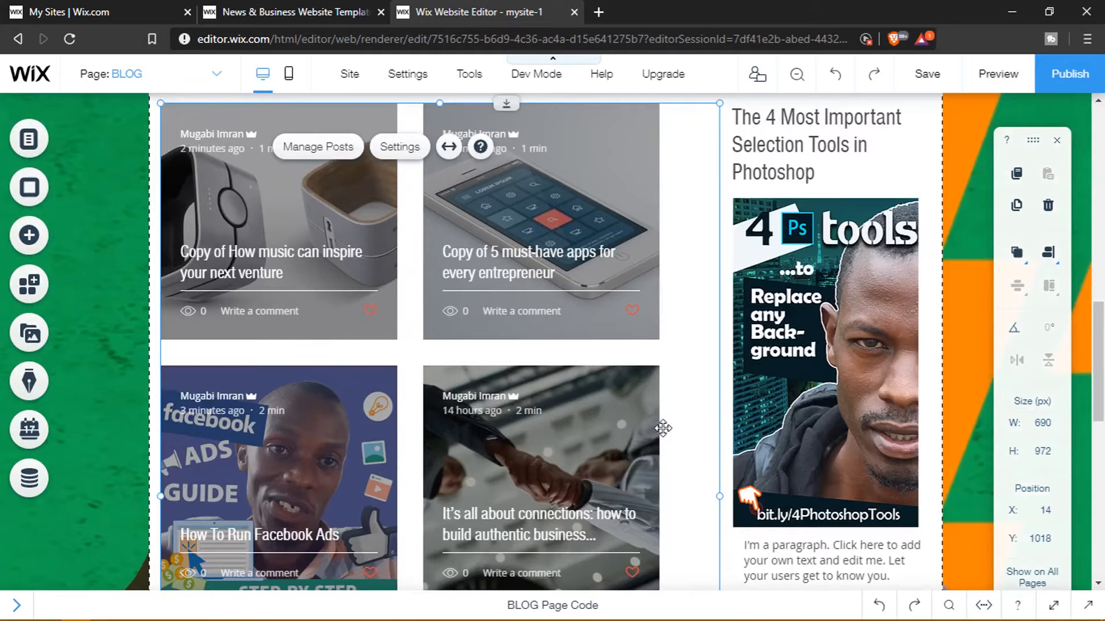
scroll(662, 428, "down", 12)
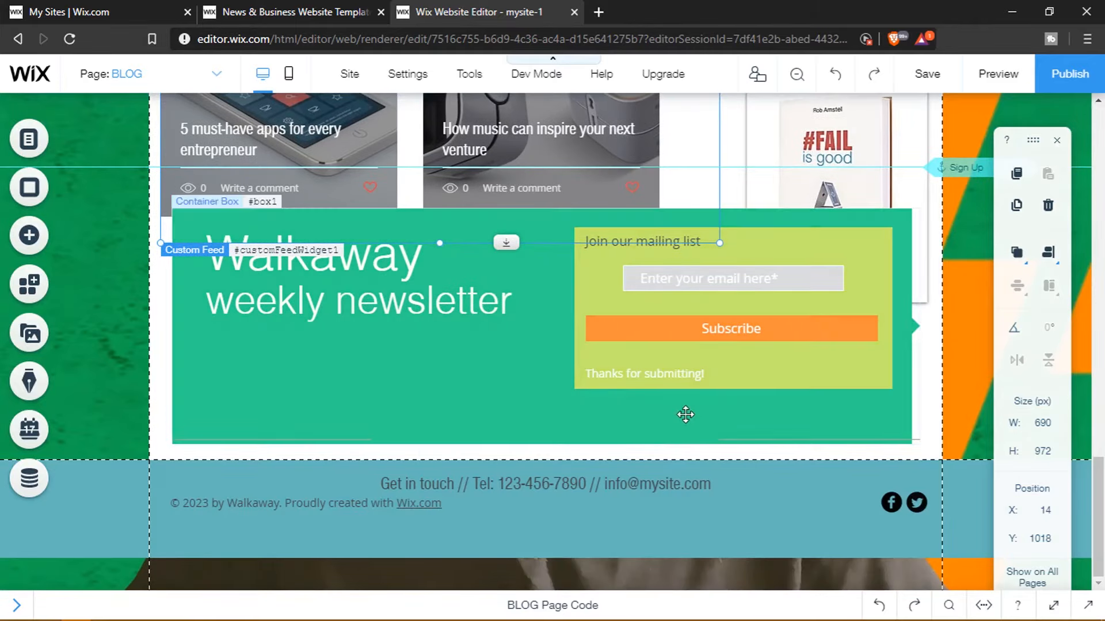
left_click(799, 479)
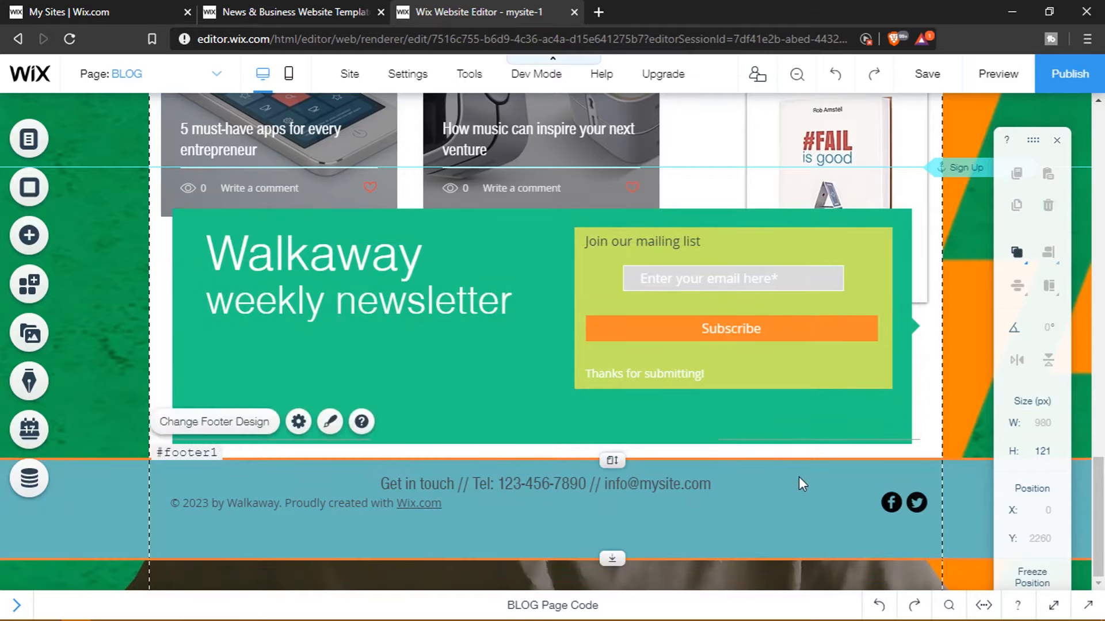
left_click(192, 431)
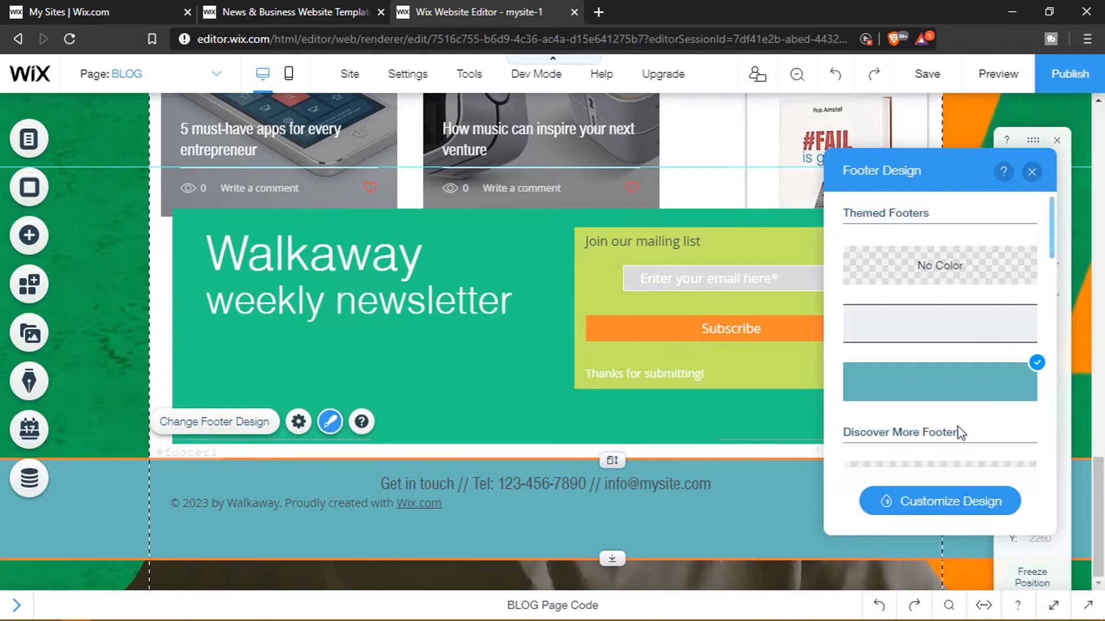
scroll(959, 433, "down", 1)
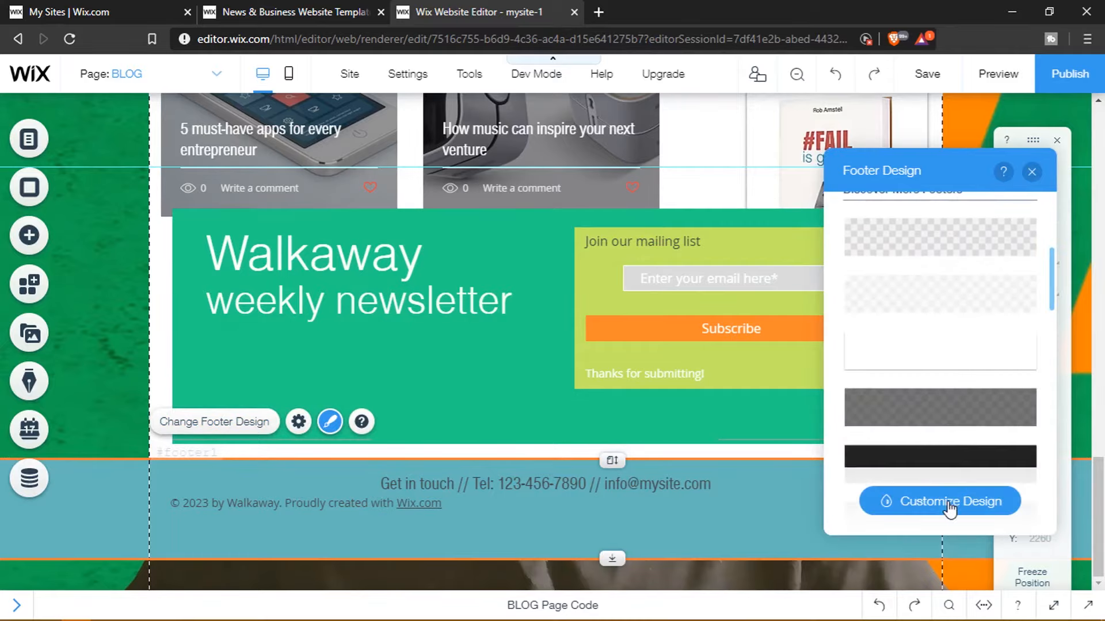
left_click(950, 504)
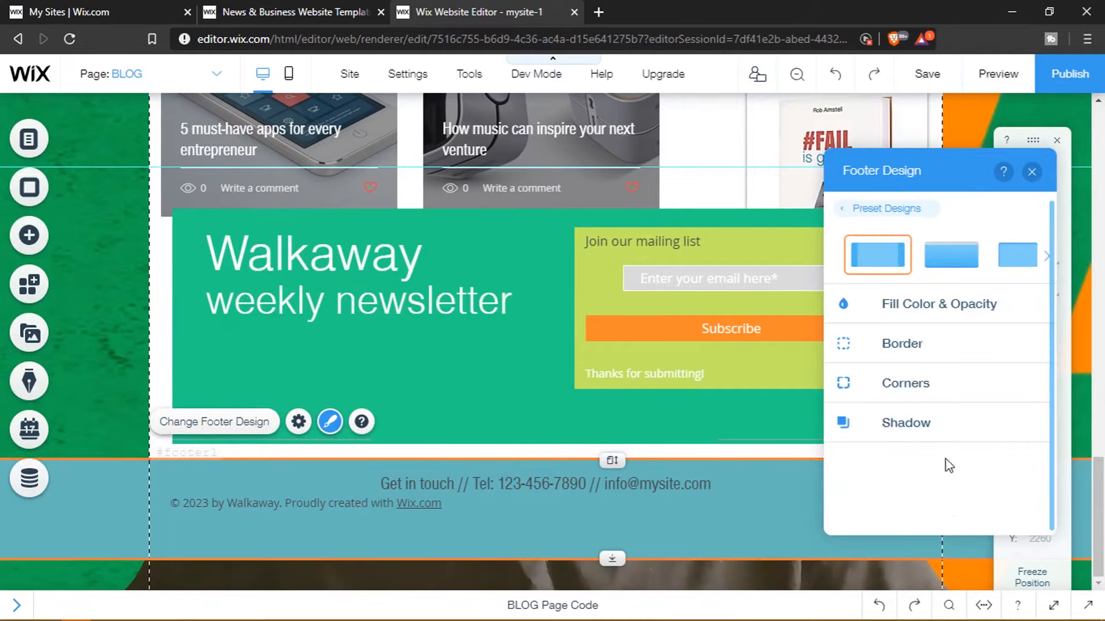
left_click(918, 210)
scroll(961, 370, "down", 5)
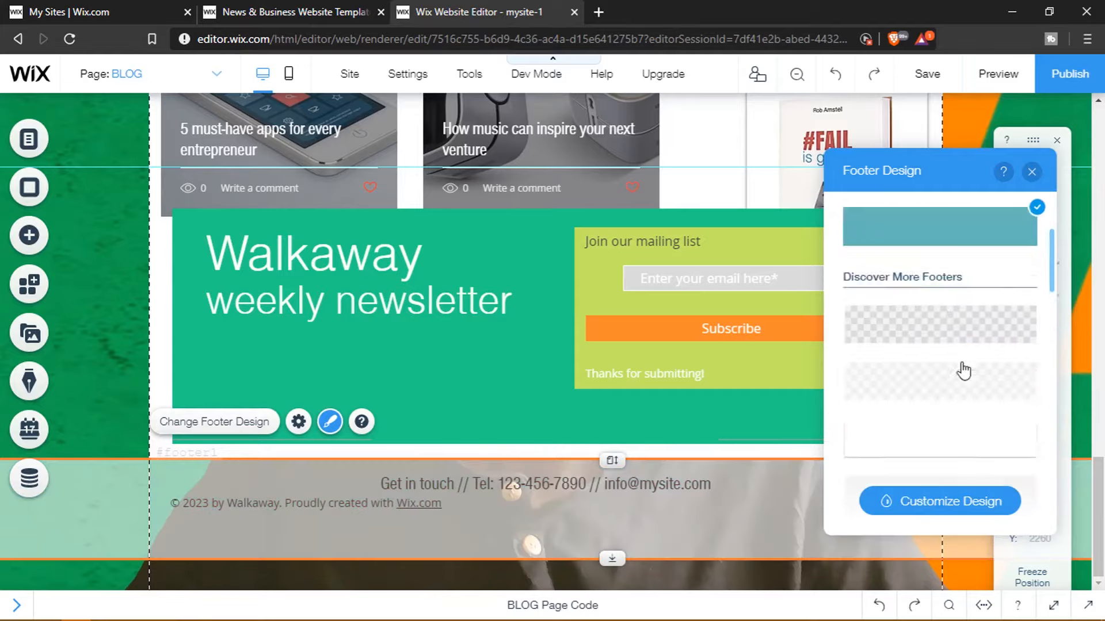
scroll(964, 371, "down", 3)
scroll(964, 371, "up", 3)
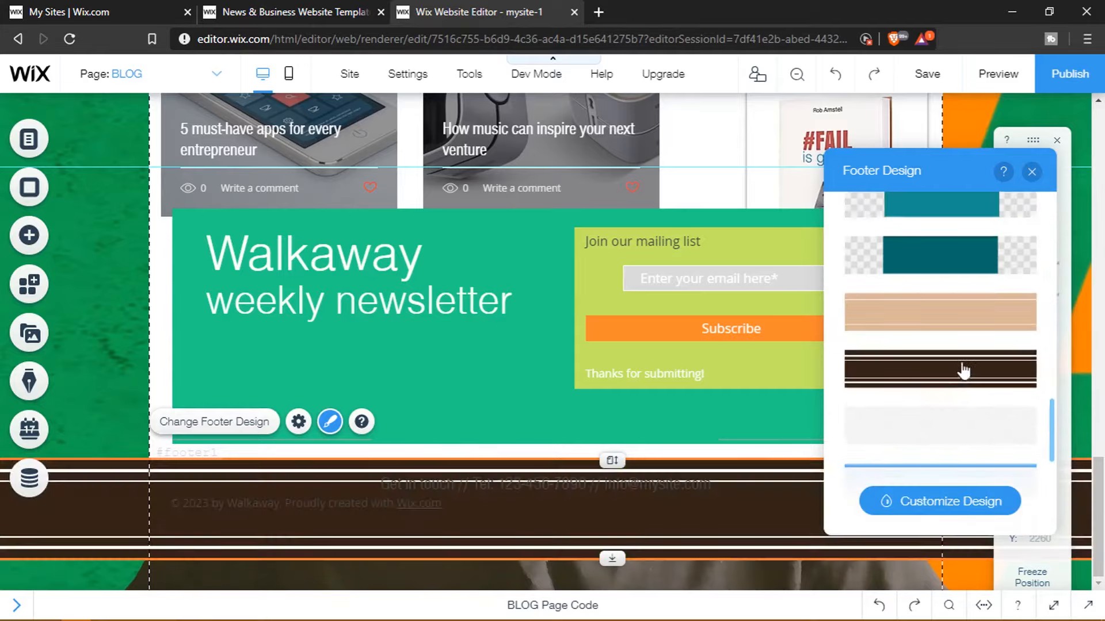
scroll(963, 371, "down", 3)
scroll(964, 371, "up", 5)
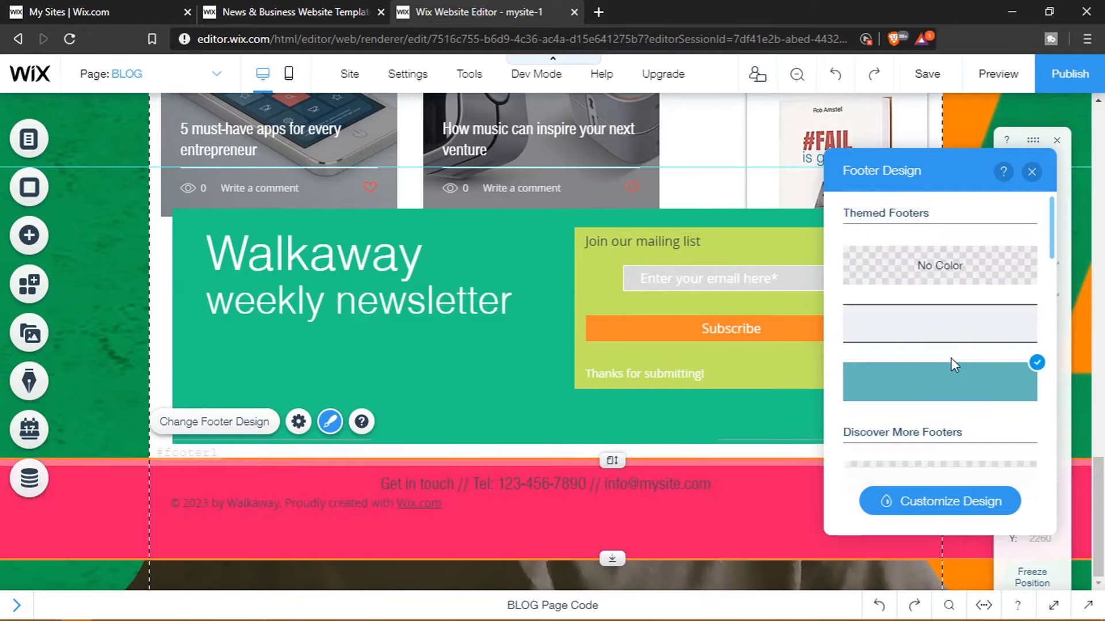
left_click(1032, 172)
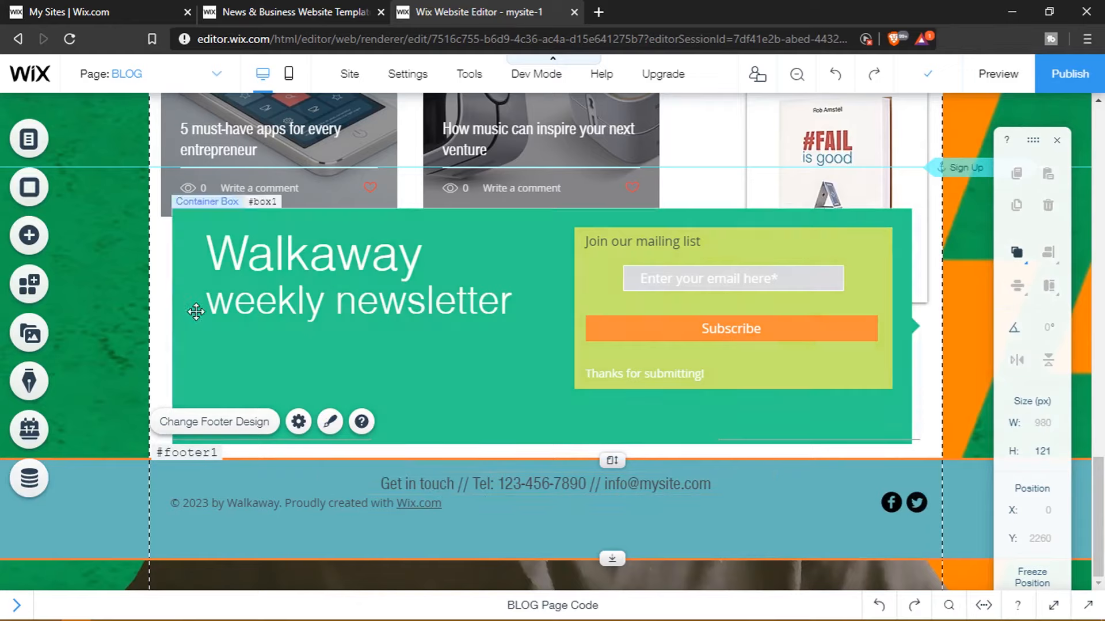
Step: Add an anchor menu in the bold black and beige right-aligned text style, and dismiss its introduction
left_click(29, 236)
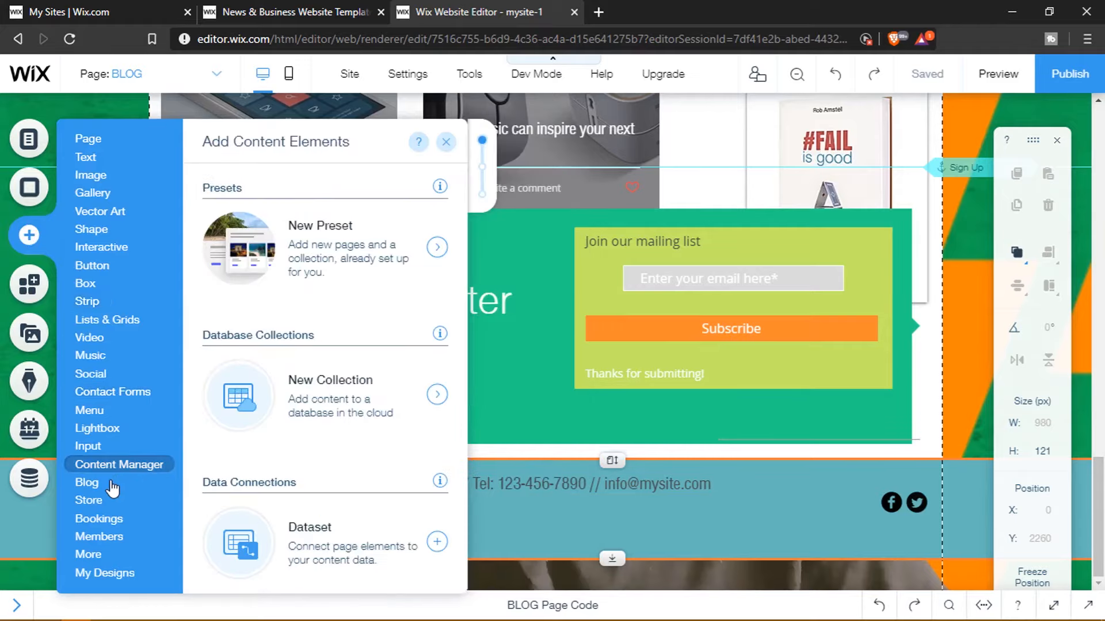
mouse_move(106, 499)
mouse_move(99, 486)
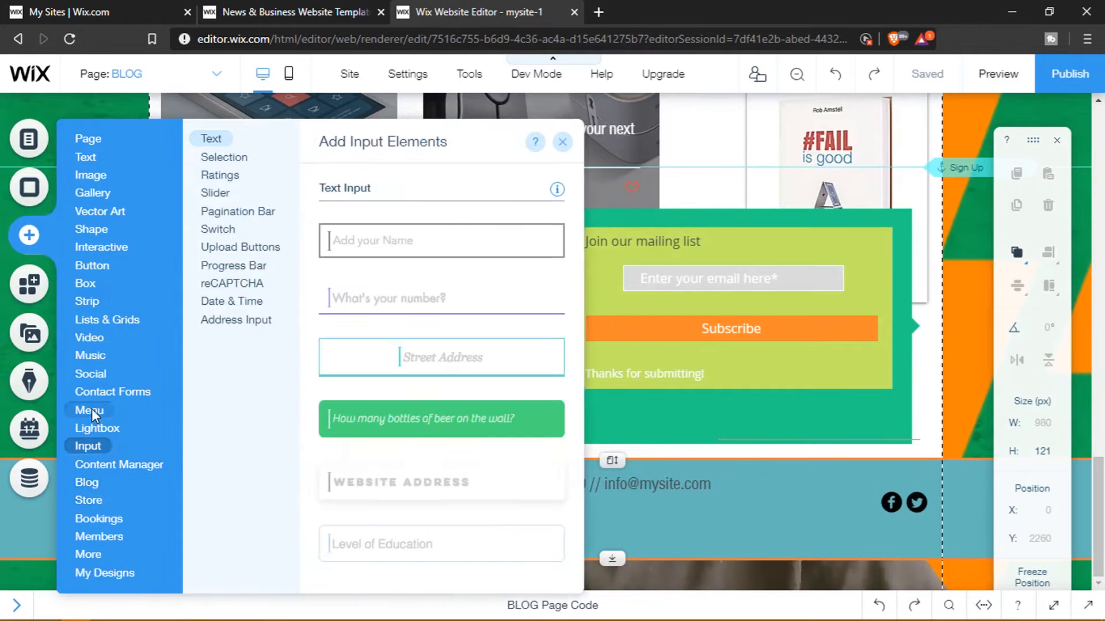
mouse_move(91, 410)
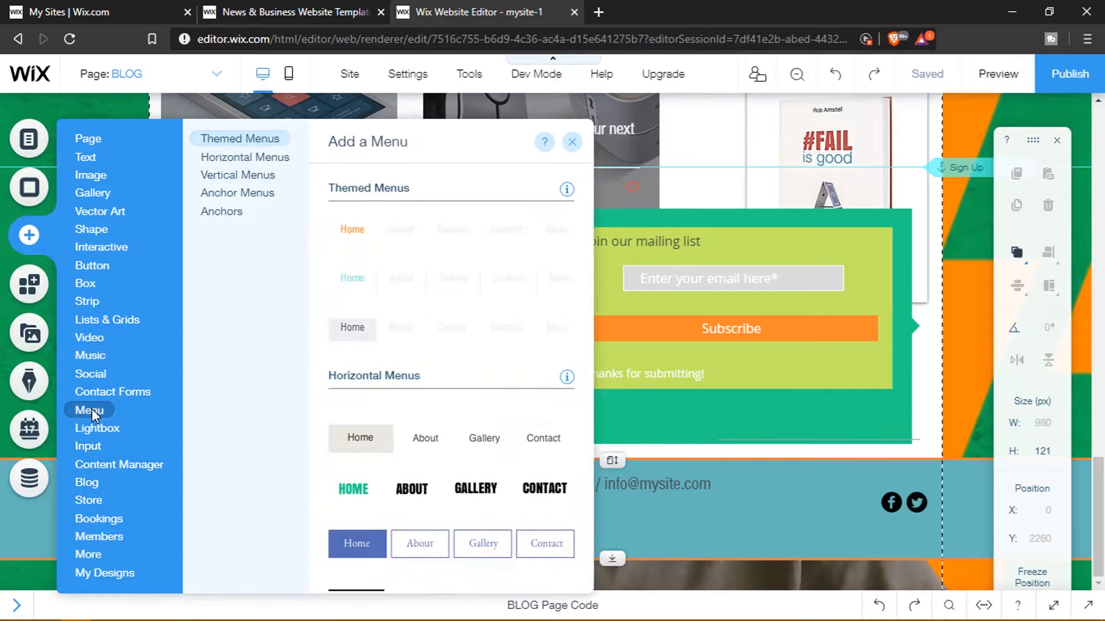
scroll(506, 445, "down", 15)
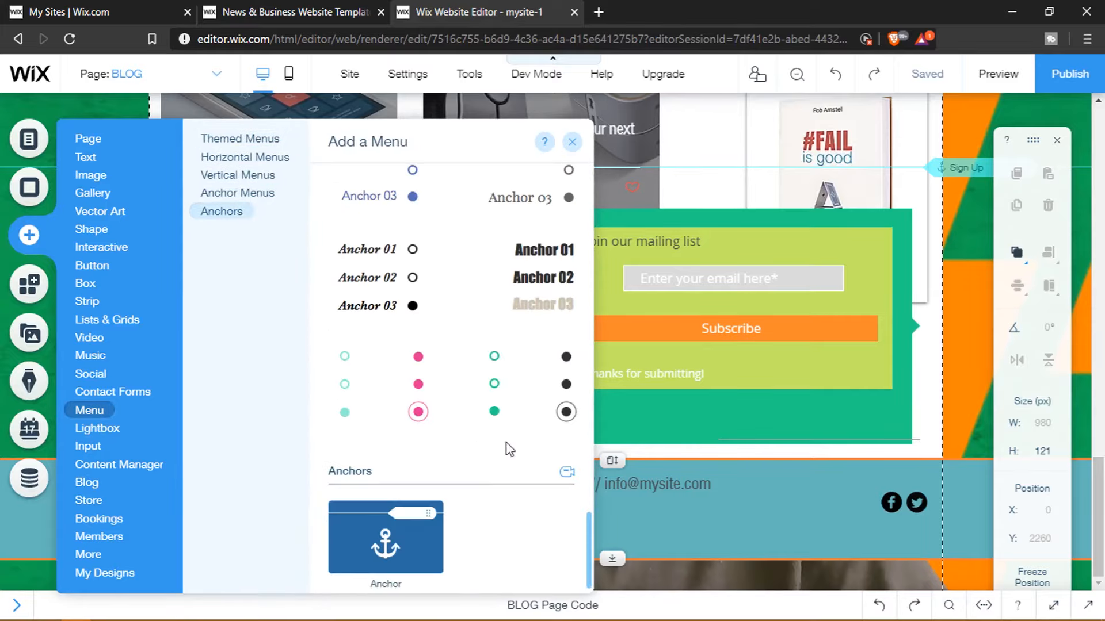
scroll(500, 446, "up", 8)
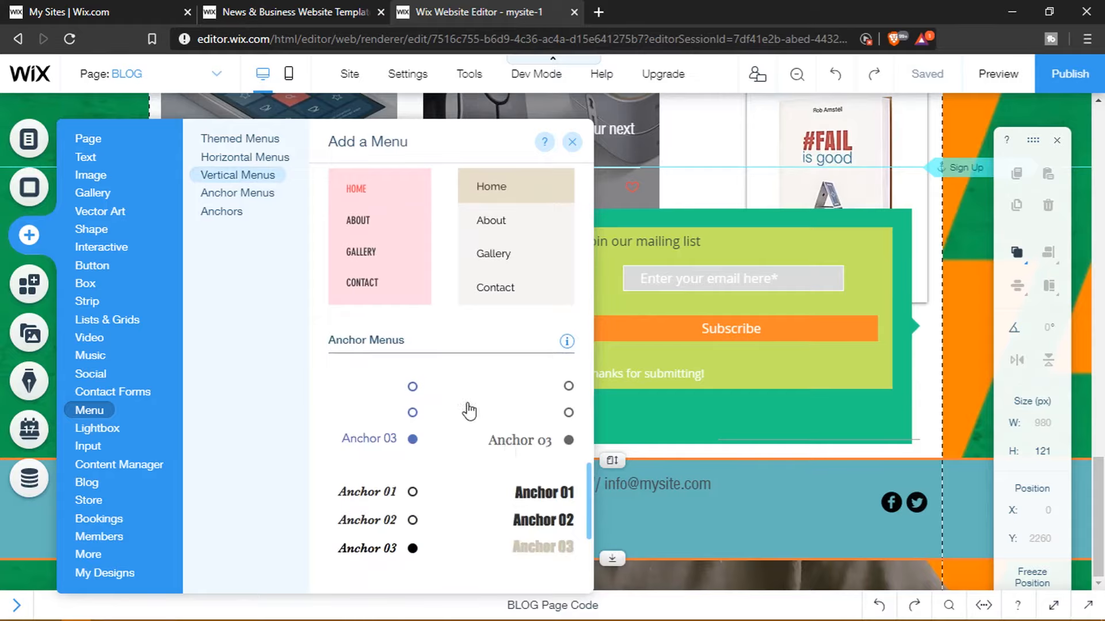
scroll(432, 394, "down", 6)
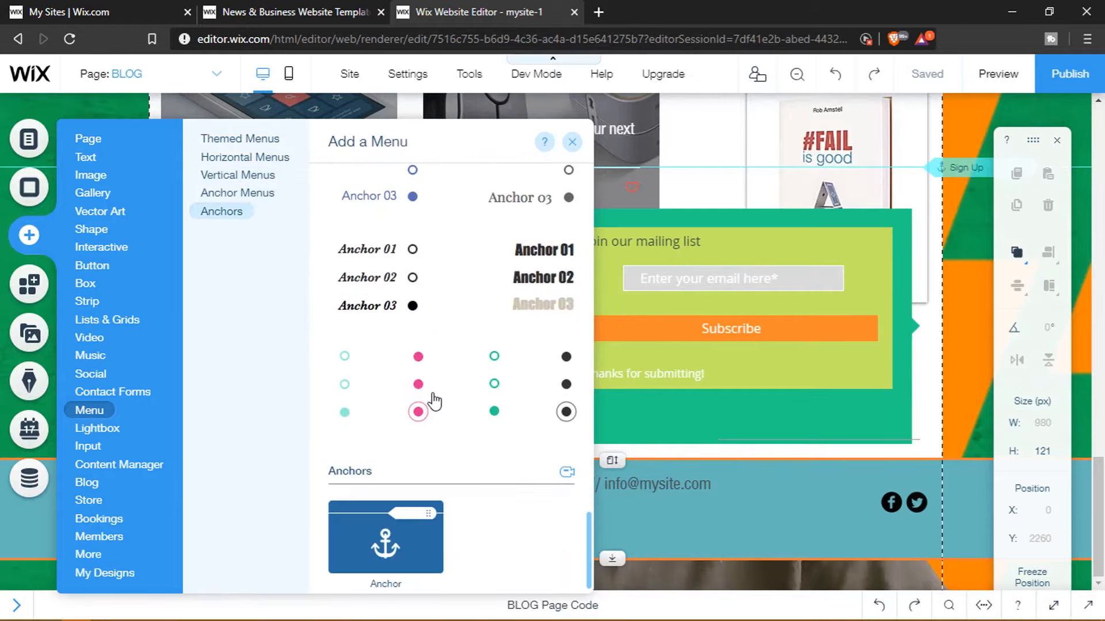
left_click(817, 507)
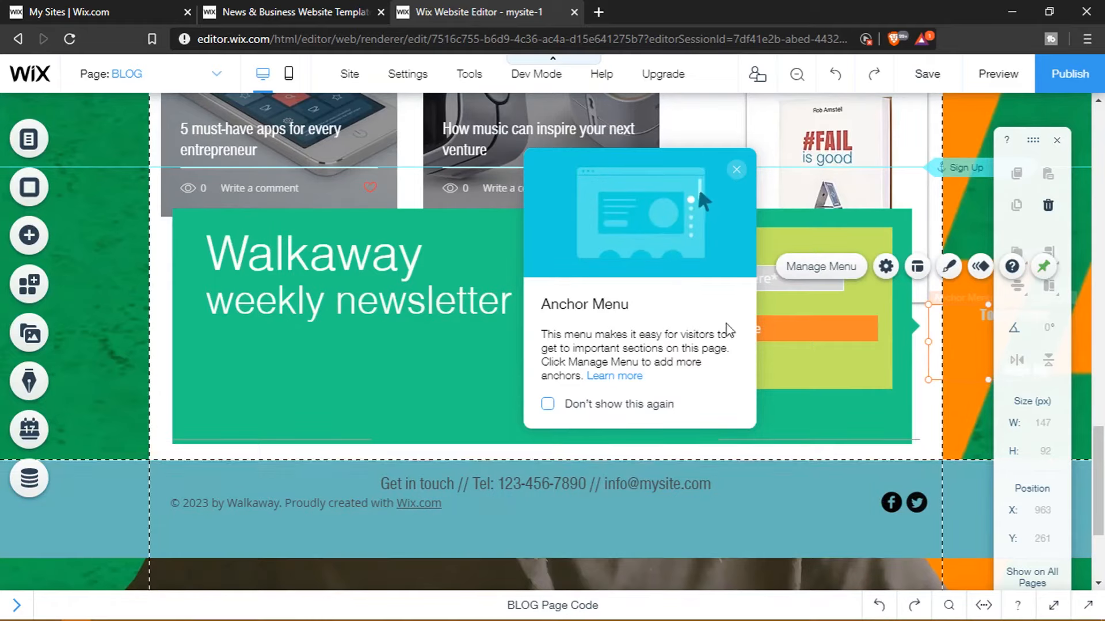
left_click(738, 173)
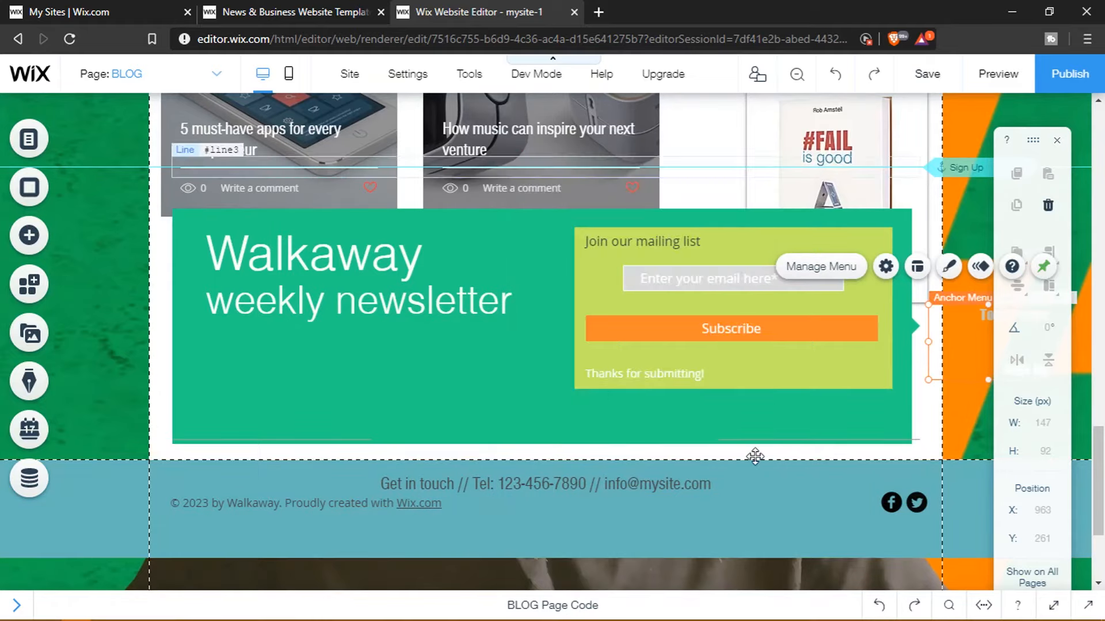
Step: Try to widen the Get Subscribers form in the weekly newsletter box slightly
scroll(924, 393, "down", 1)
scroll(924, 392, "down", 3)
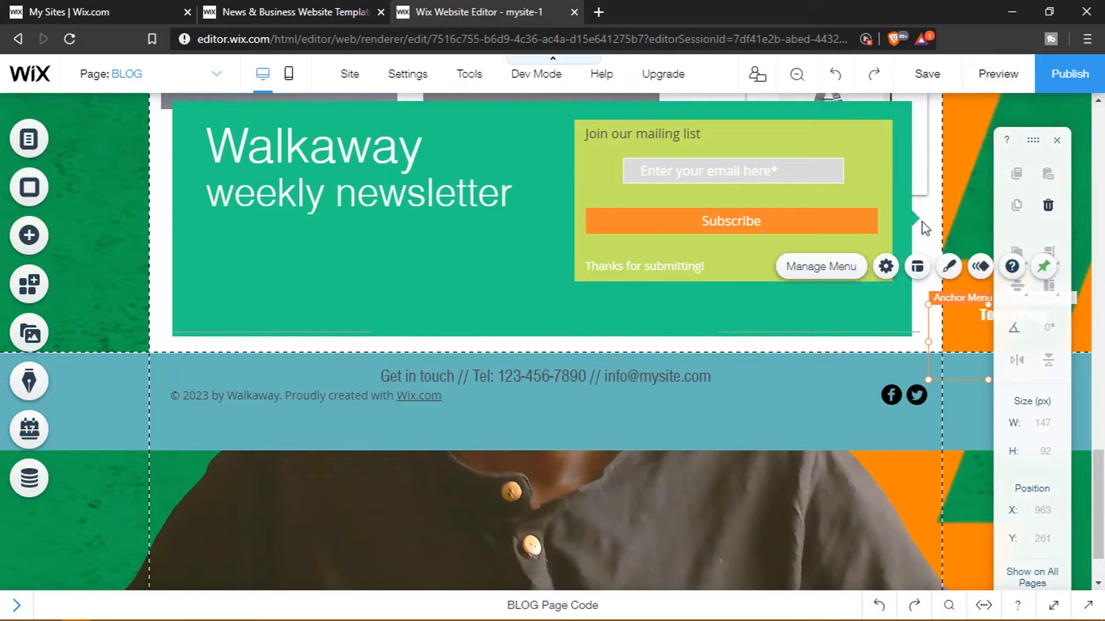
scroll(709, 296, "up", 5)
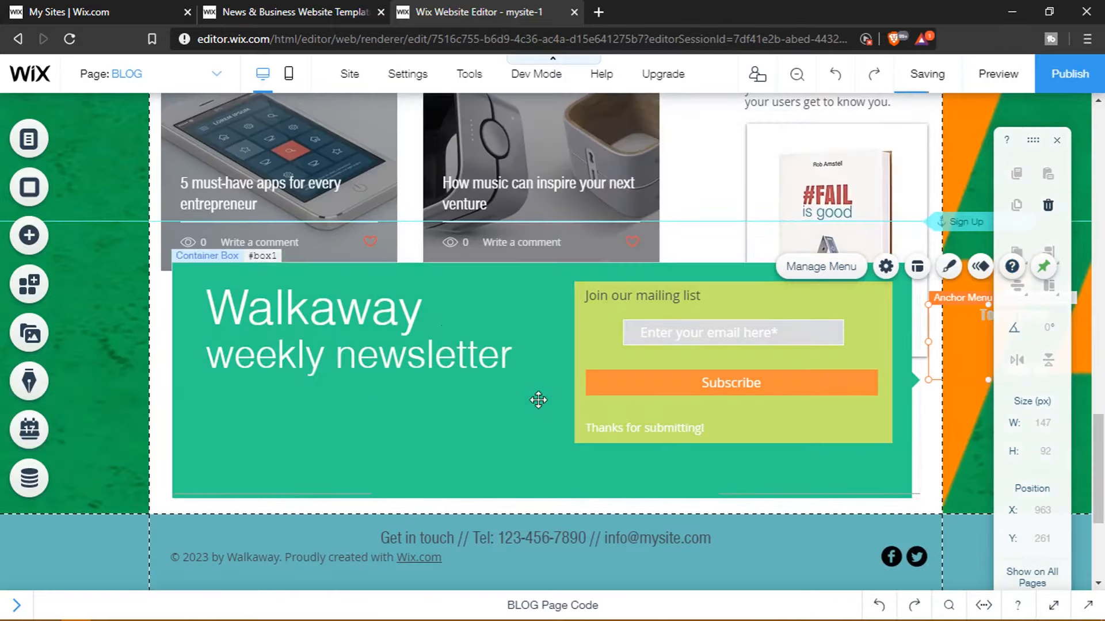
left_click(538, 398)
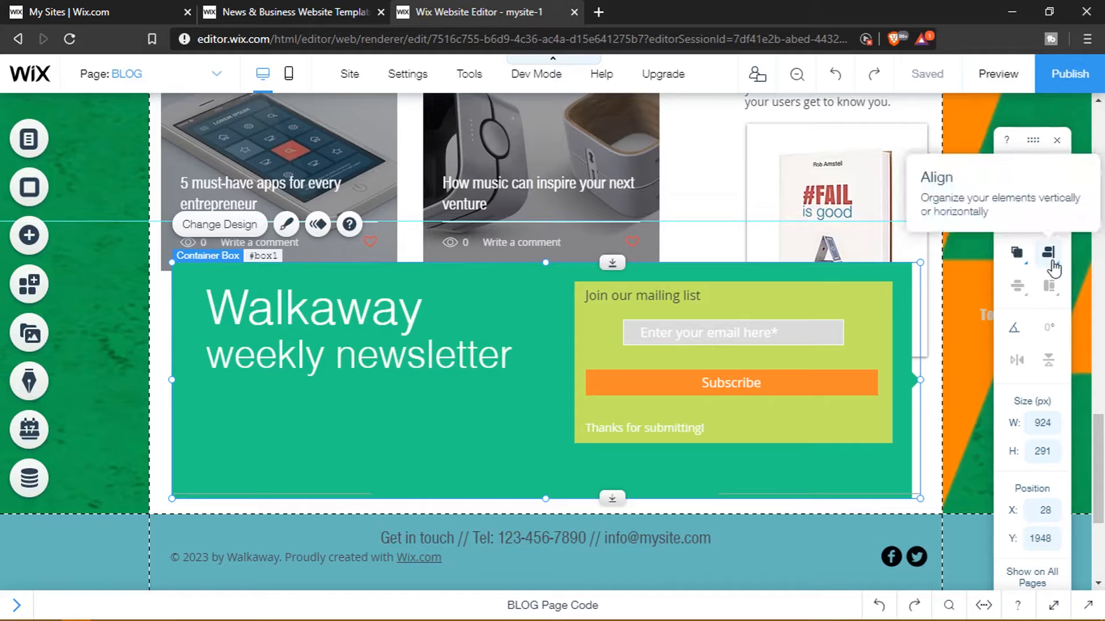
left_click(768, 341)
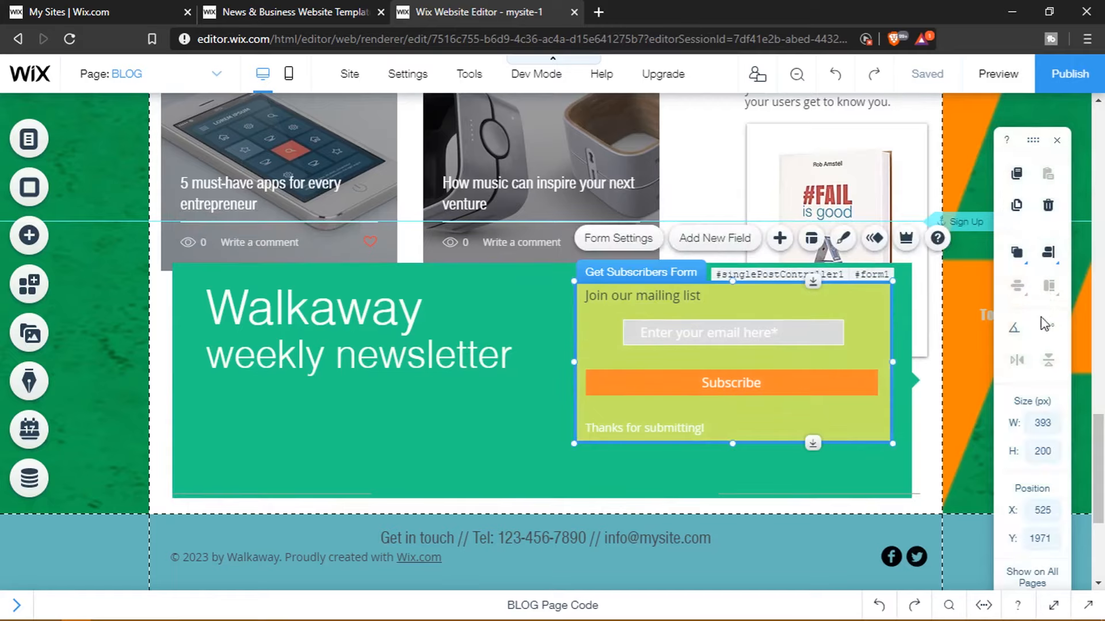
left_click(1039, 426)
key("Up")
key("Up")
key("Up")
key("Up")
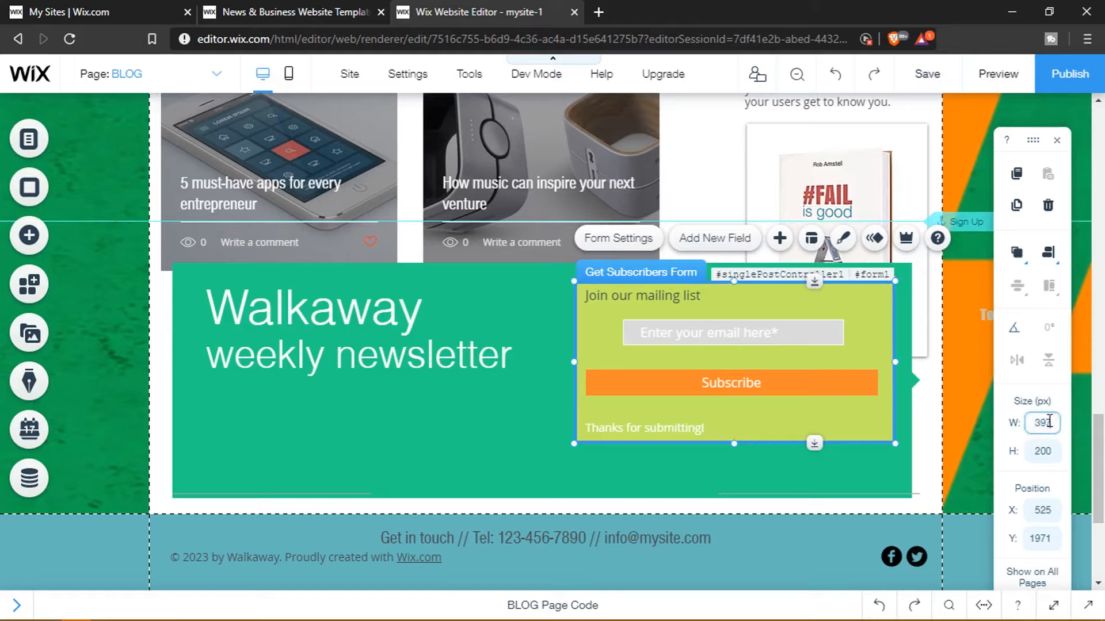
key("Up")
key("Up")
key("Up")
key("Up")
key("Up")
key("Up")
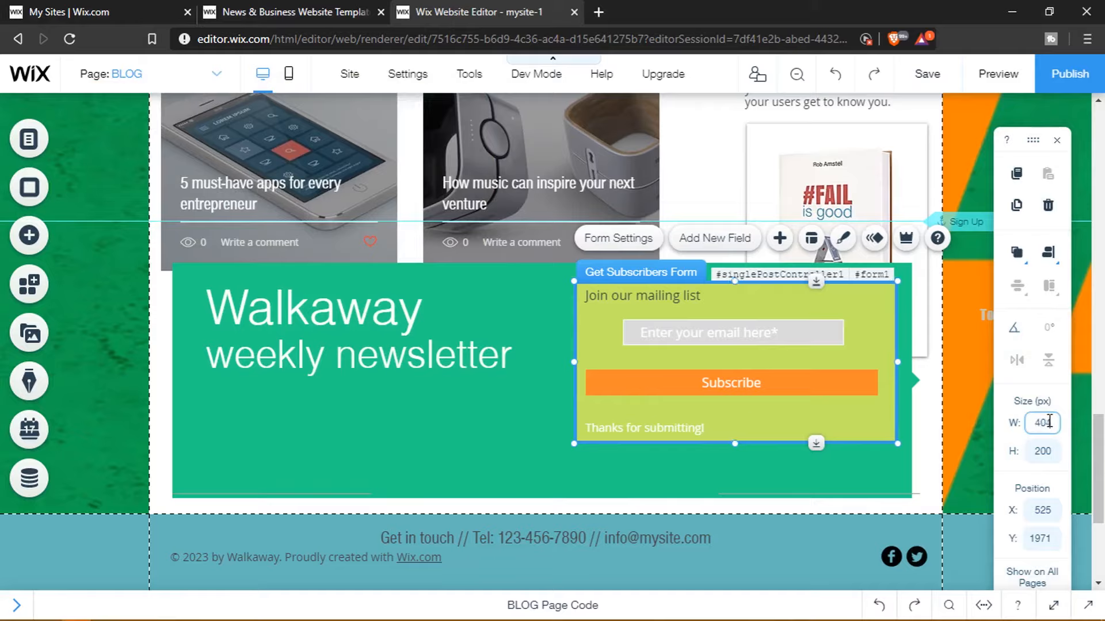
key("Up")
key("Up")
key("Up")
key("Up")
key("Up")
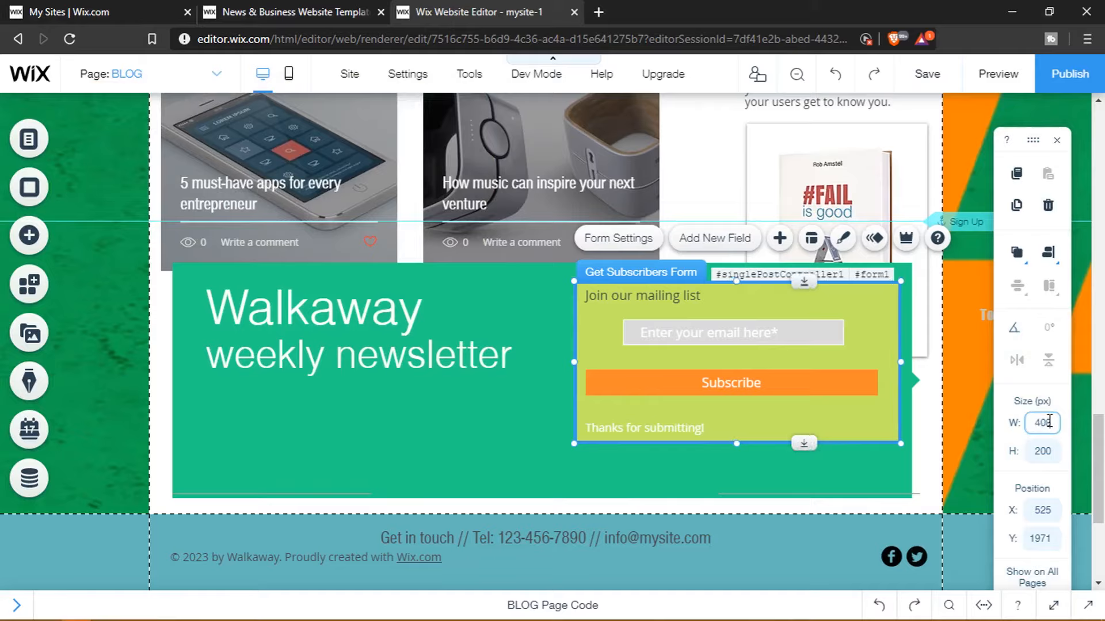
key("Escape")
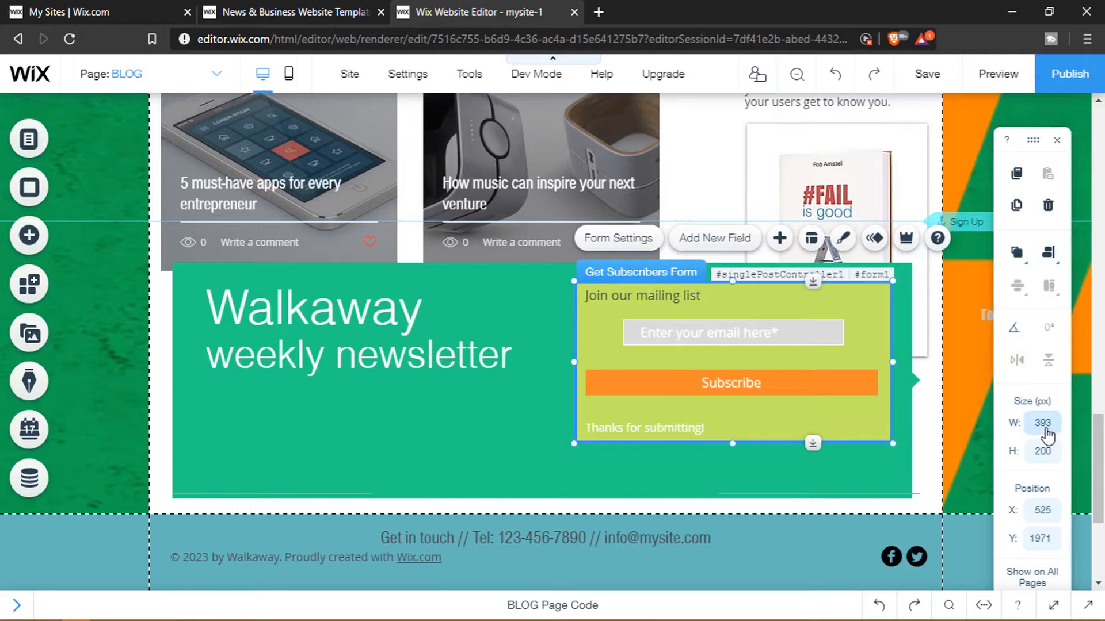
Step: Unpin the anchor menu from the screen
left_click_drag(1038, 139, 936, 140)
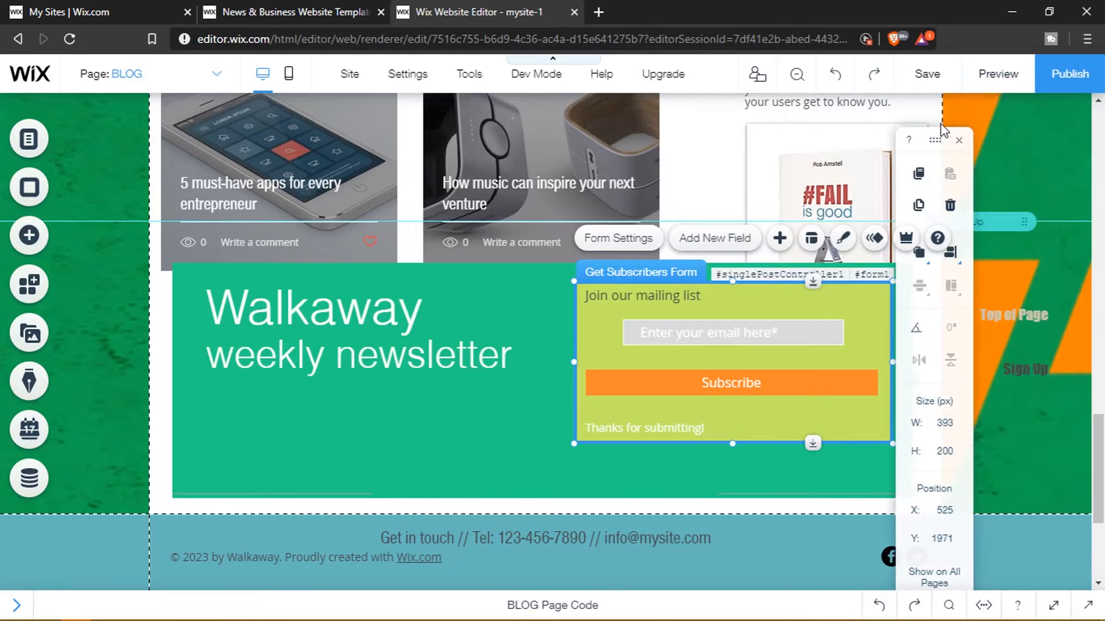
left_click(1020, 309)
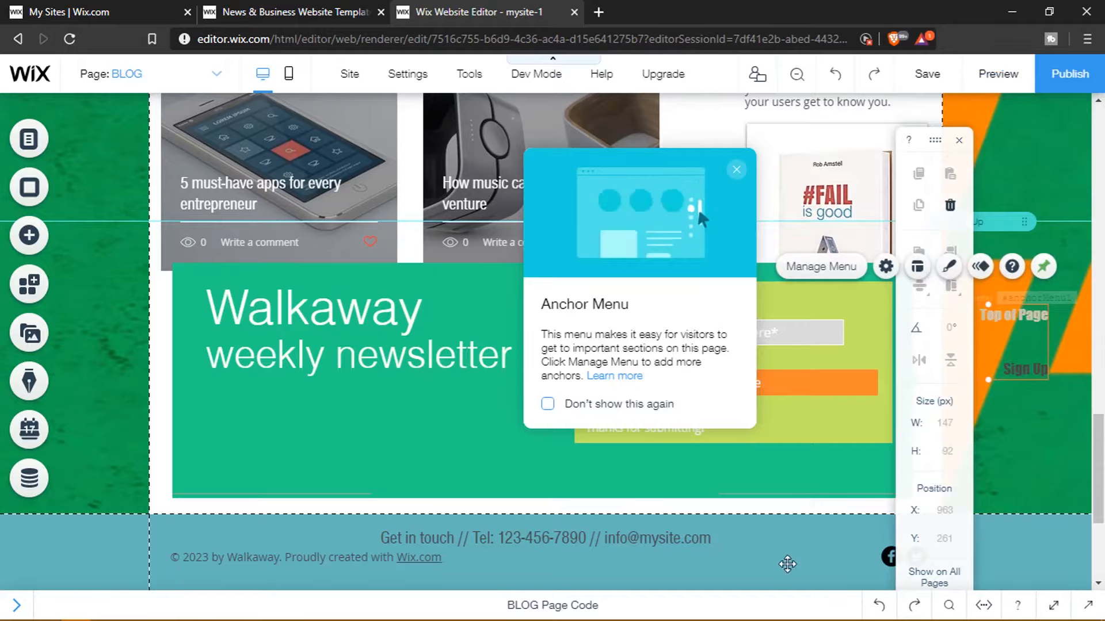
left_click(1018, 371)
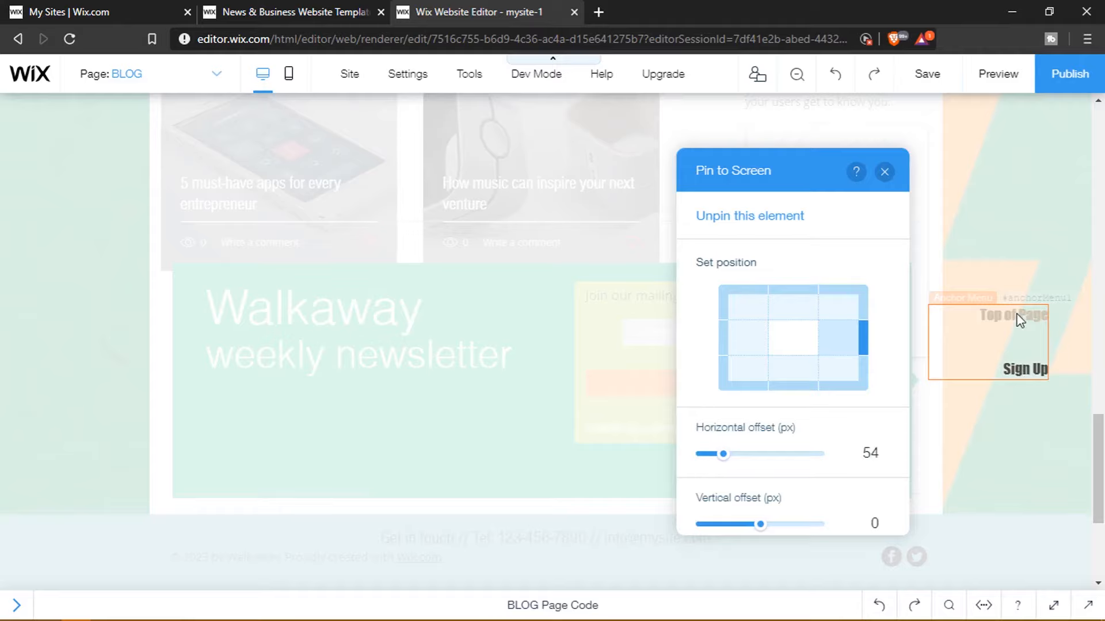
scroll(871, 422, "down", 1)
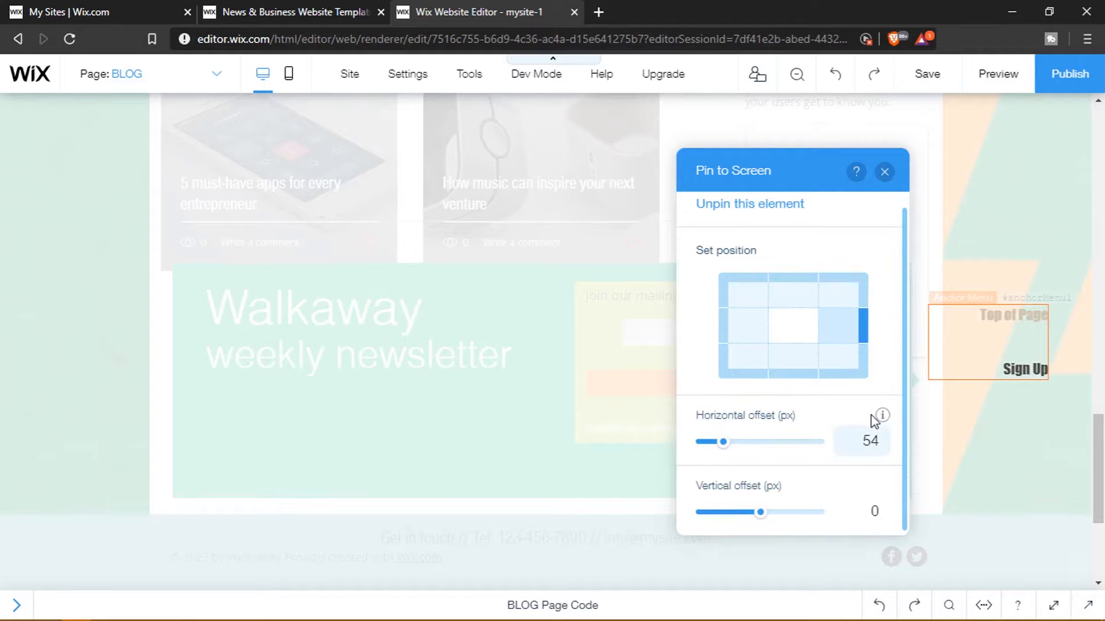
scroll(873, 421, "up", 1)
scroll(872, 284, "down", 1)
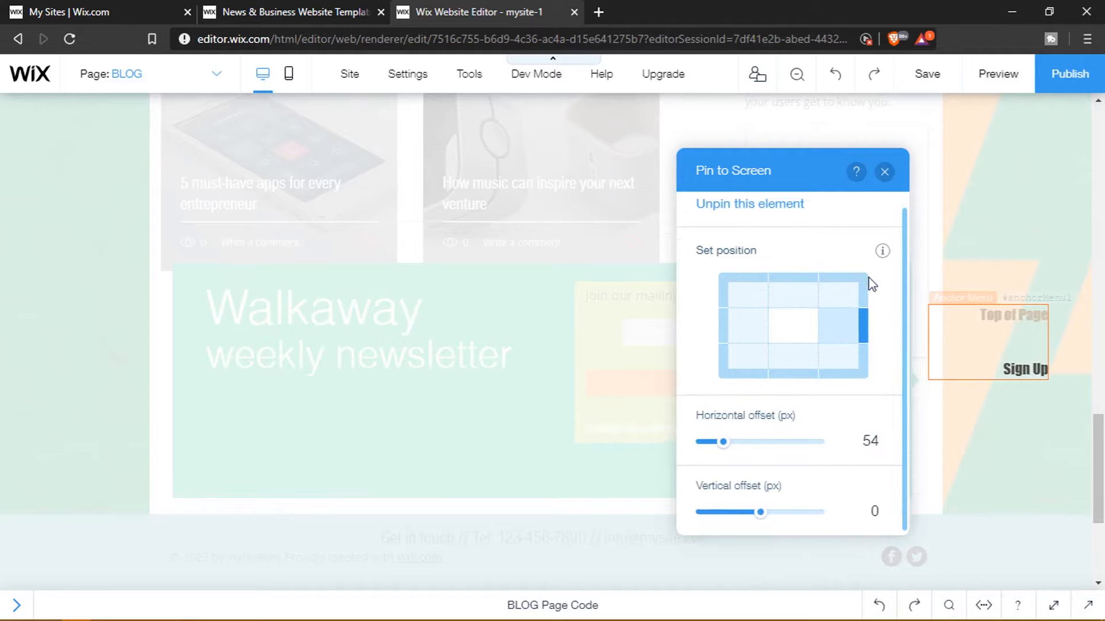
left_click(762, 205)
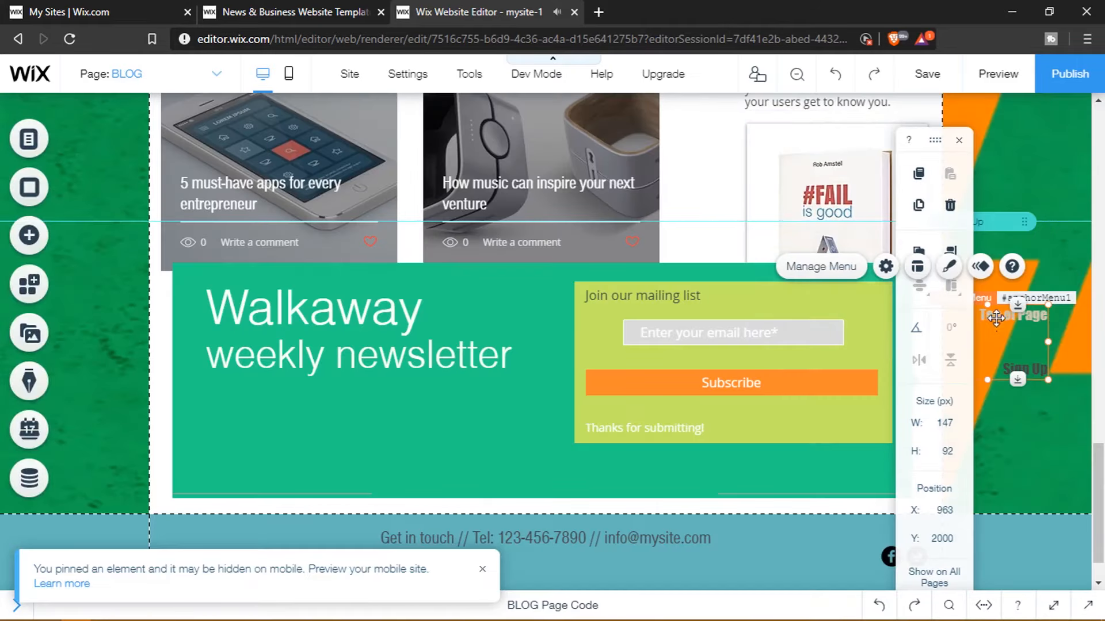
Step: Move the anchor menu into the footer between the contact text and the social icons, at about X 713, Y 2266
left_click_drag(996, 317, 796, 535)
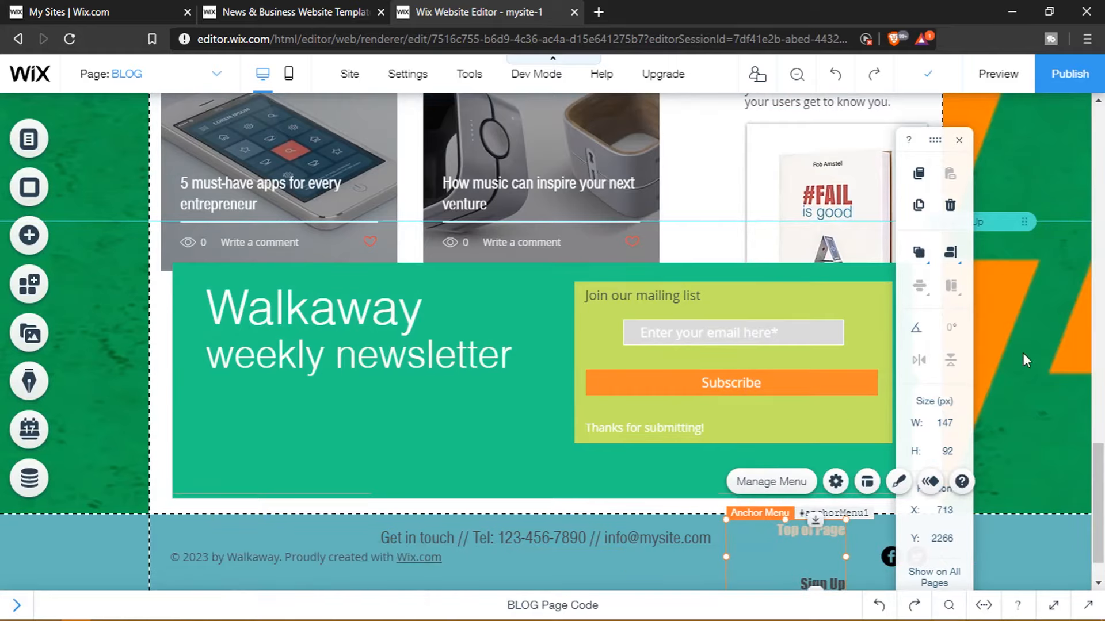
left_click_drag(938, 142, 1029, 139)
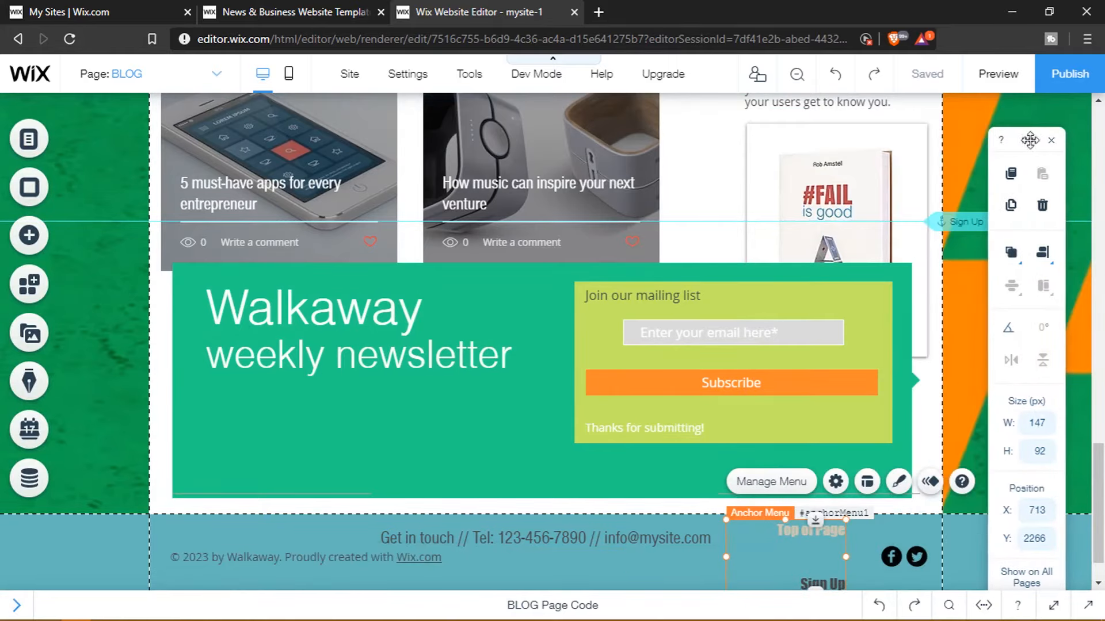
scroll(758, 458, "down", 1)
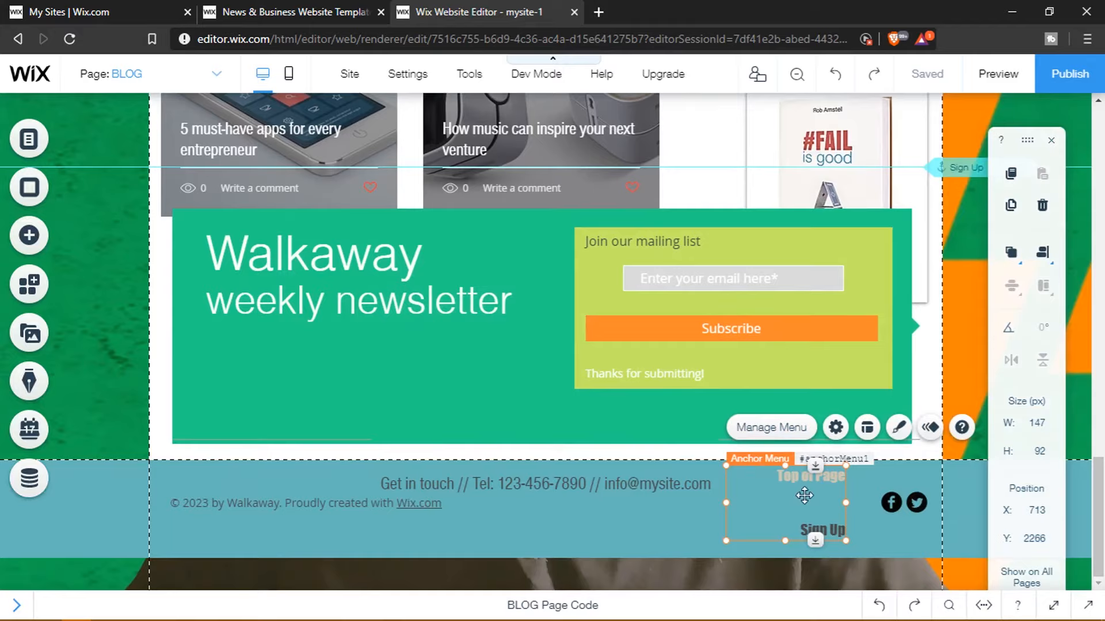
Step: Review the whole page layout in the zoomed-out view, and check which anchors the footer's anchor menu includes
left_click(796, 76)
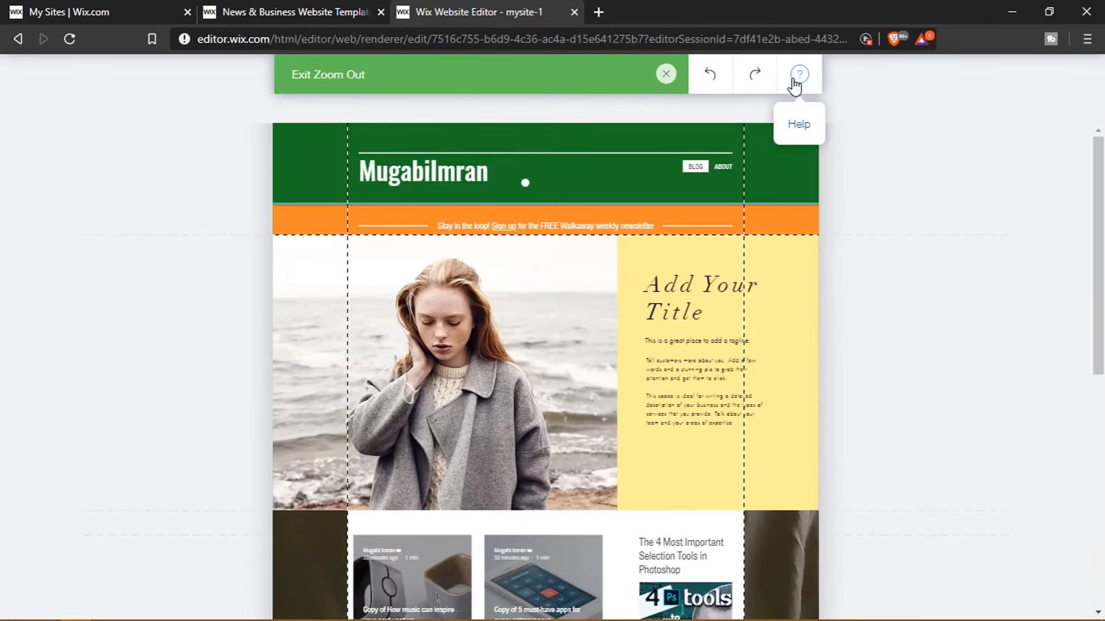
mouse_move(893, 350)
scroll(870, 351, "down", 8)
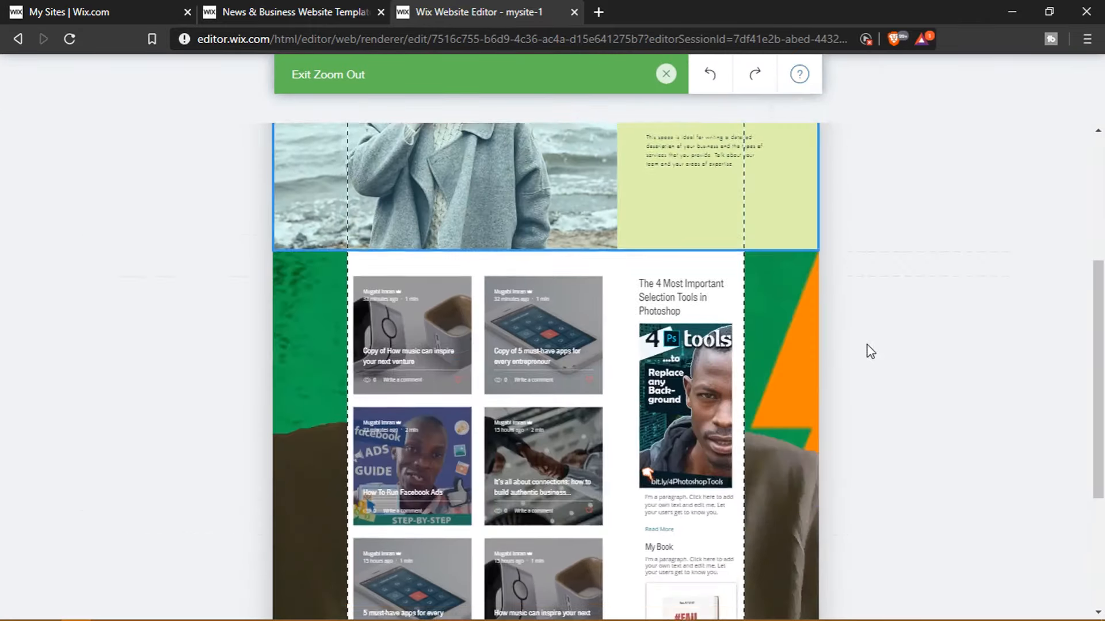
scroll(724, 578, "up", 8)
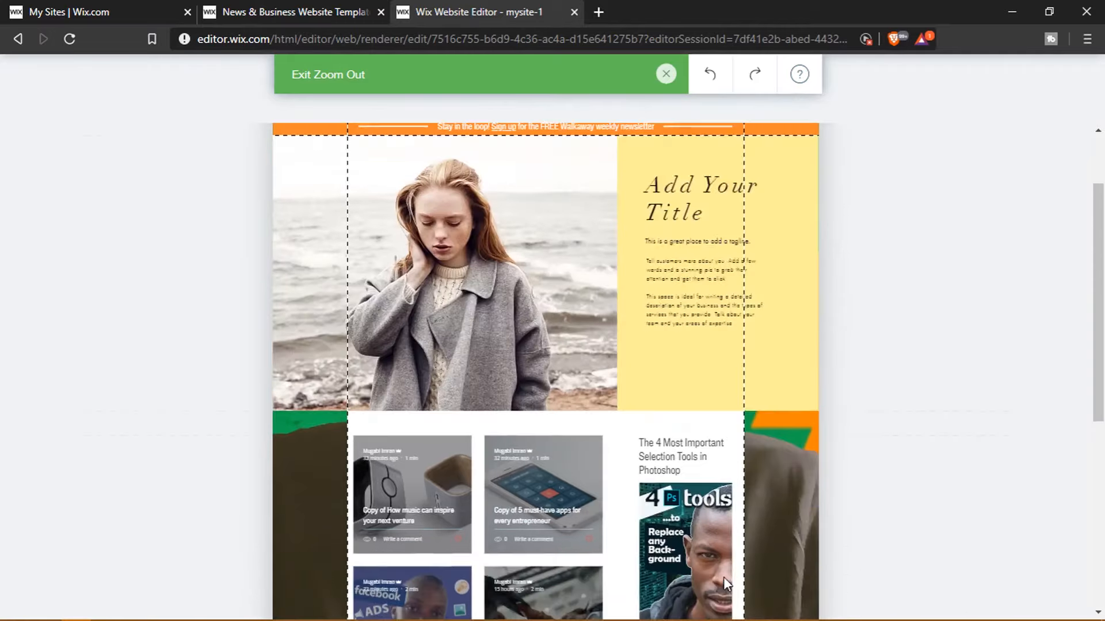
left_click(666, 74)
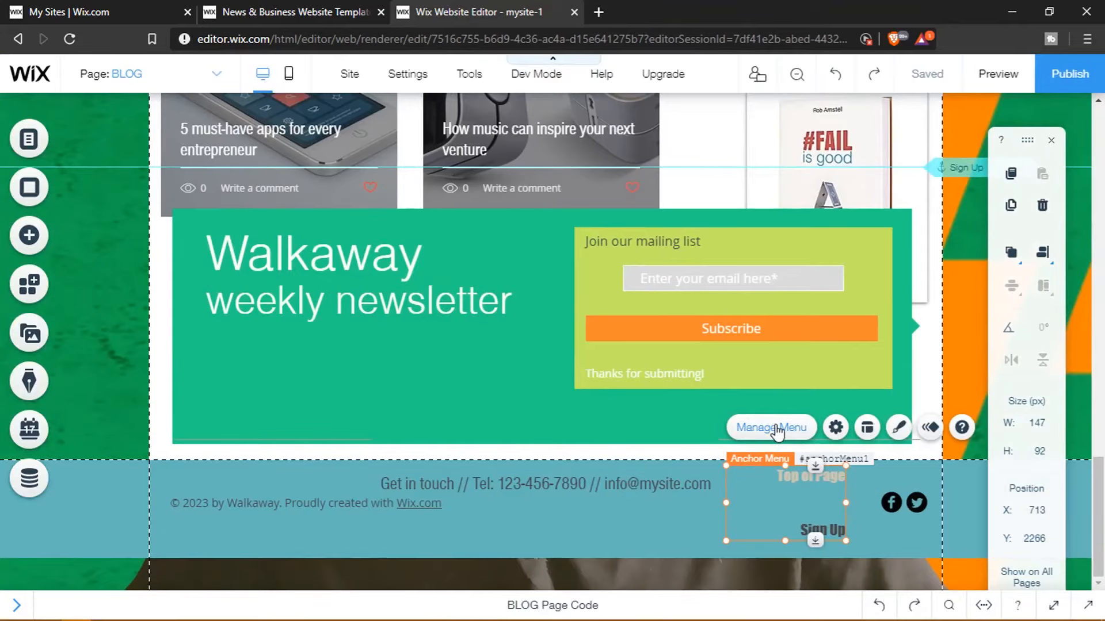
left_click(774, 428)
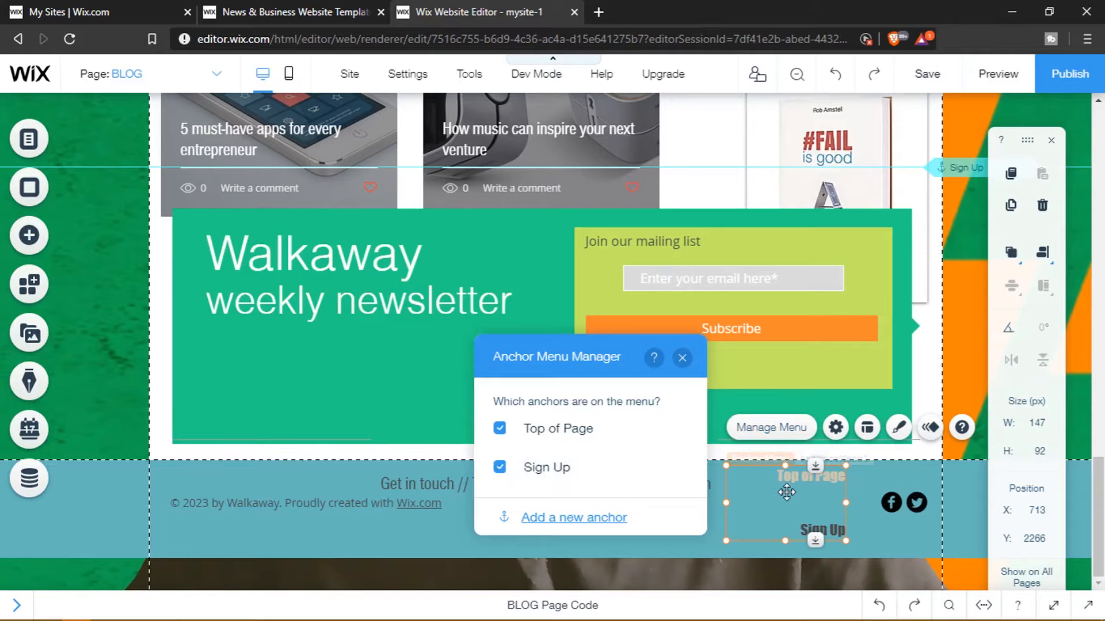
left_click(683, 358)
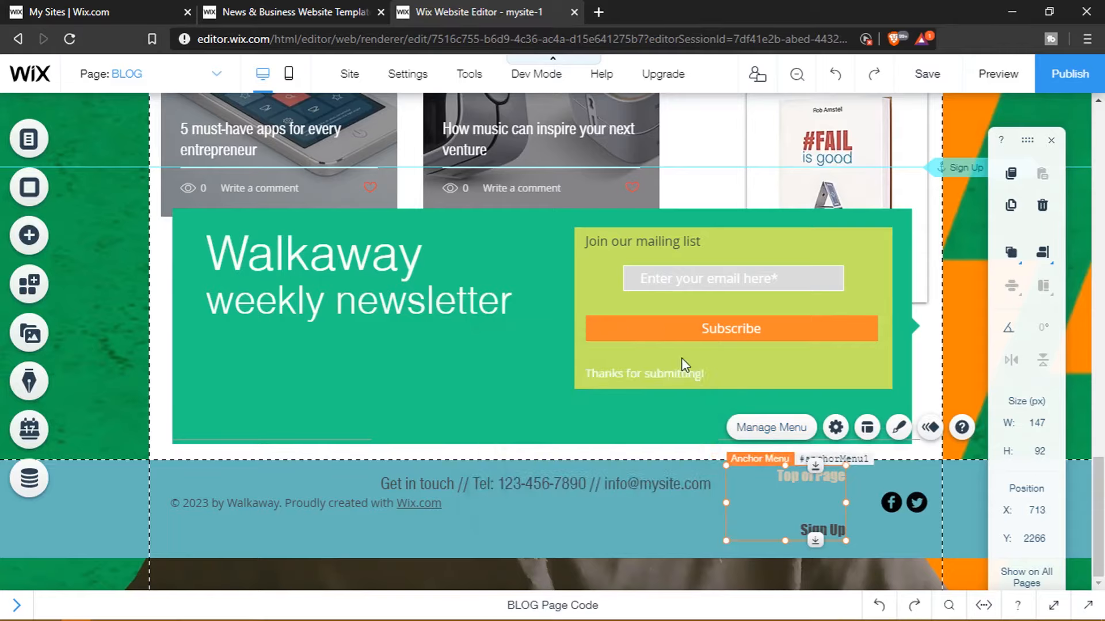
scroll(685, 362, "up", 15)
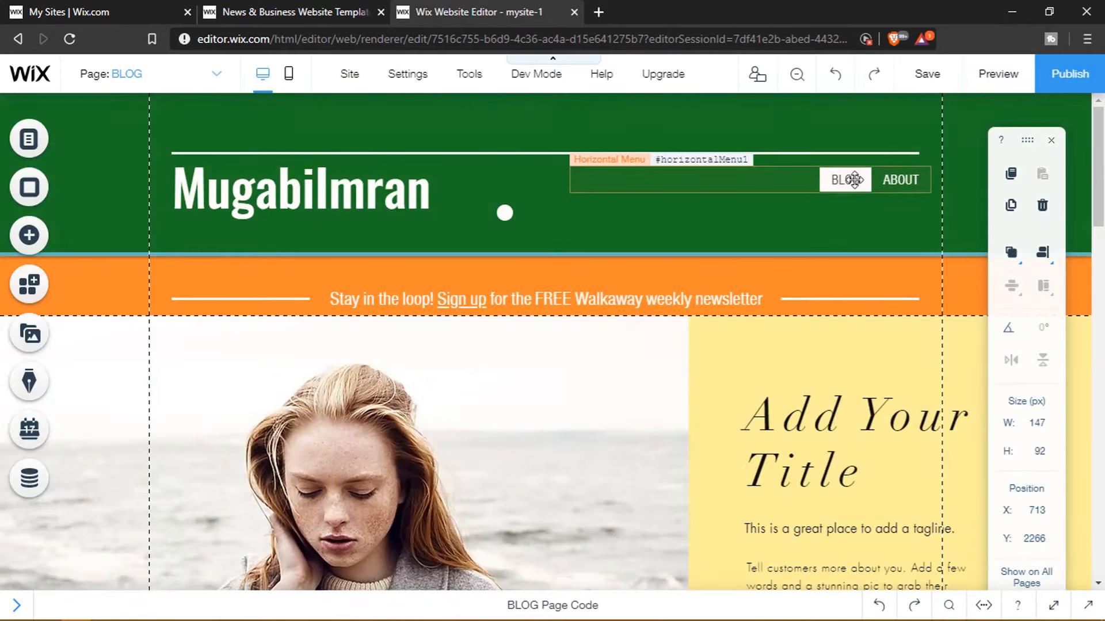
scroll(801, 398, "down", 15)
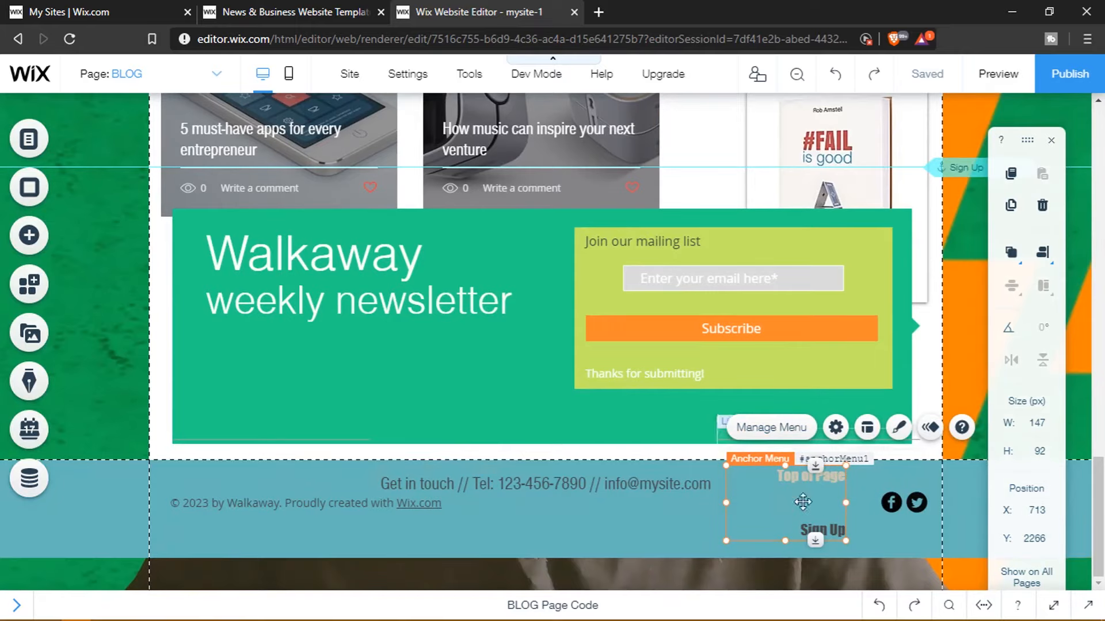
Step: Check the alignment setting of the copyright text in the footer
left_click(684, 523)
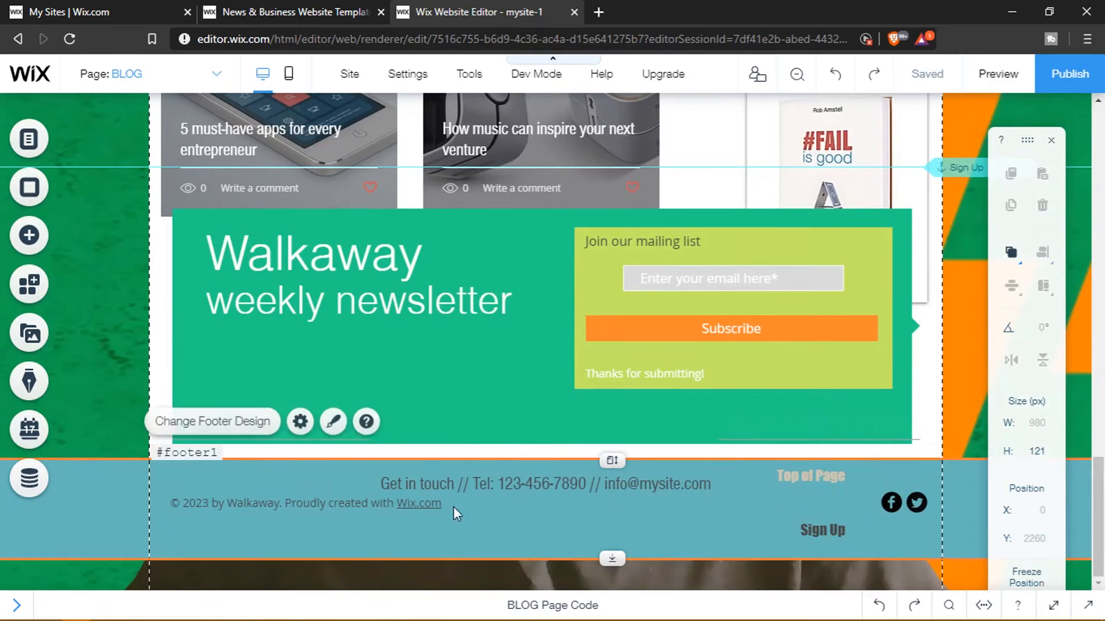
left_click(488, 485)
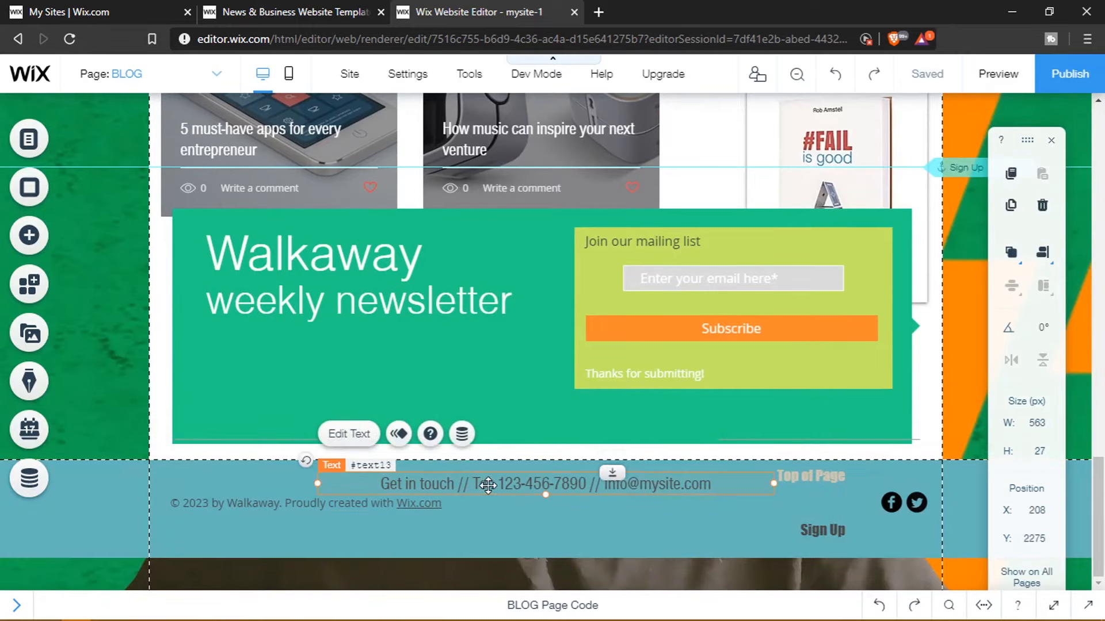
left_click(273, 502)
left_click(203, 457)
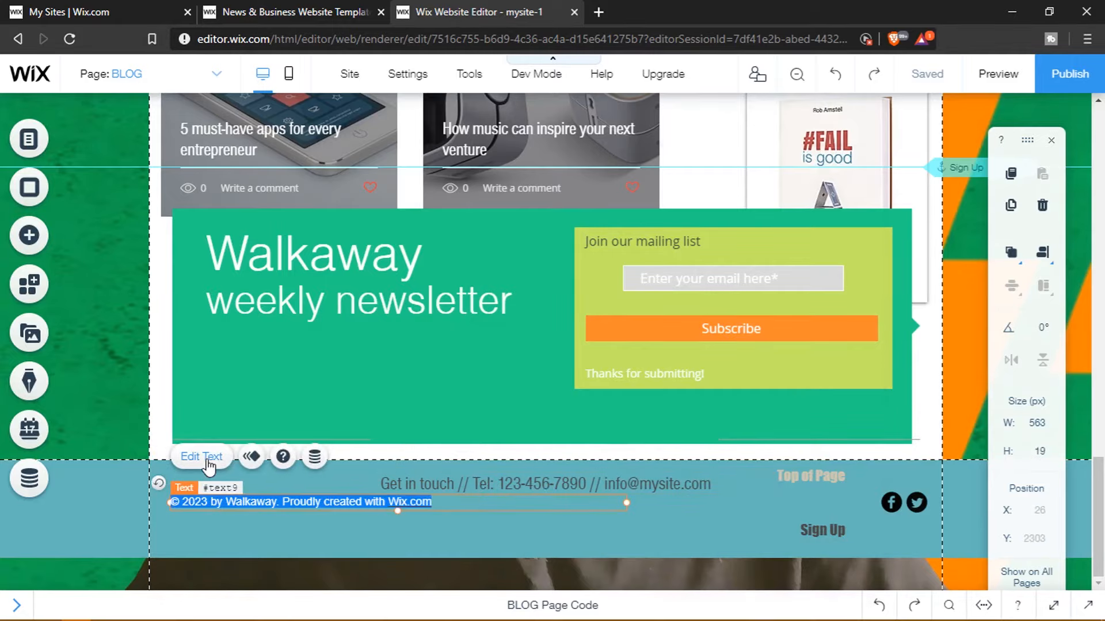
left_click(694, 490)
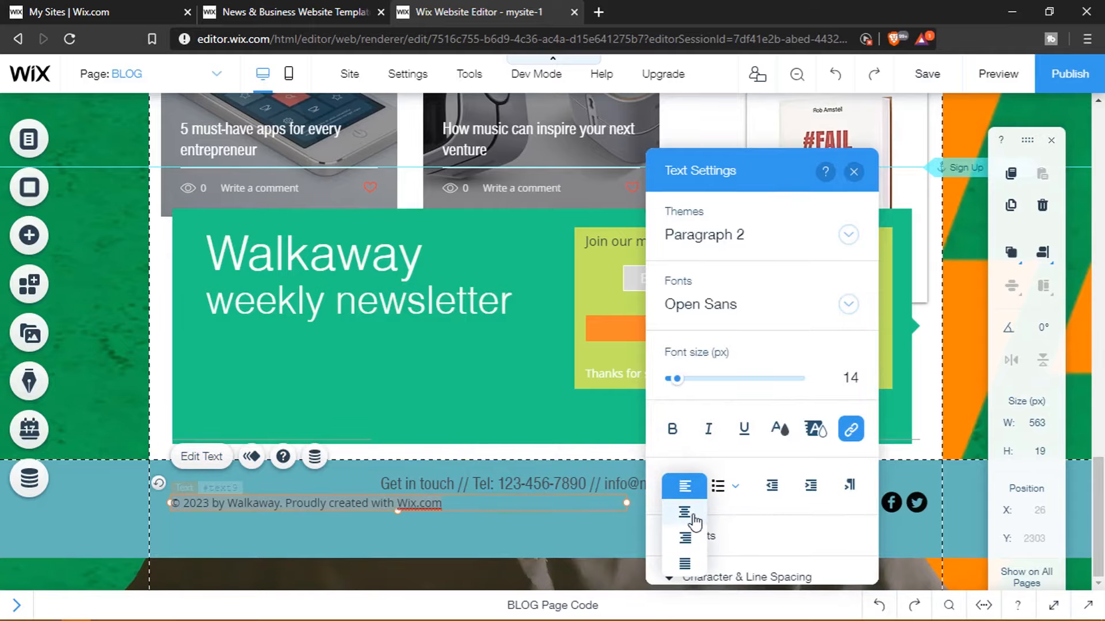
left_click(689, 490)
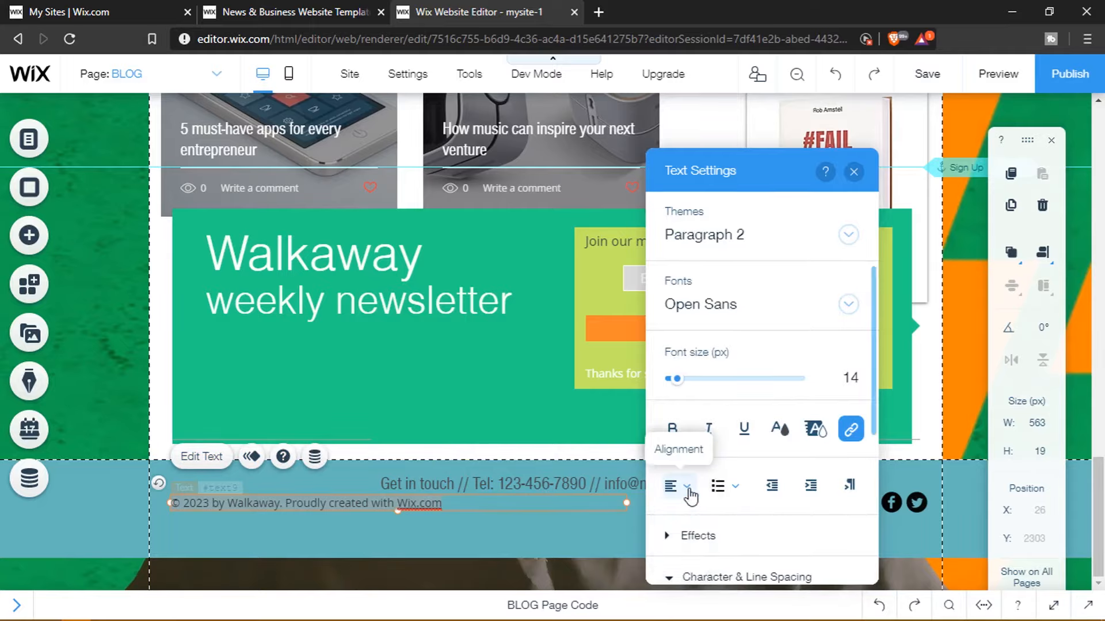
left_click(853, 171)
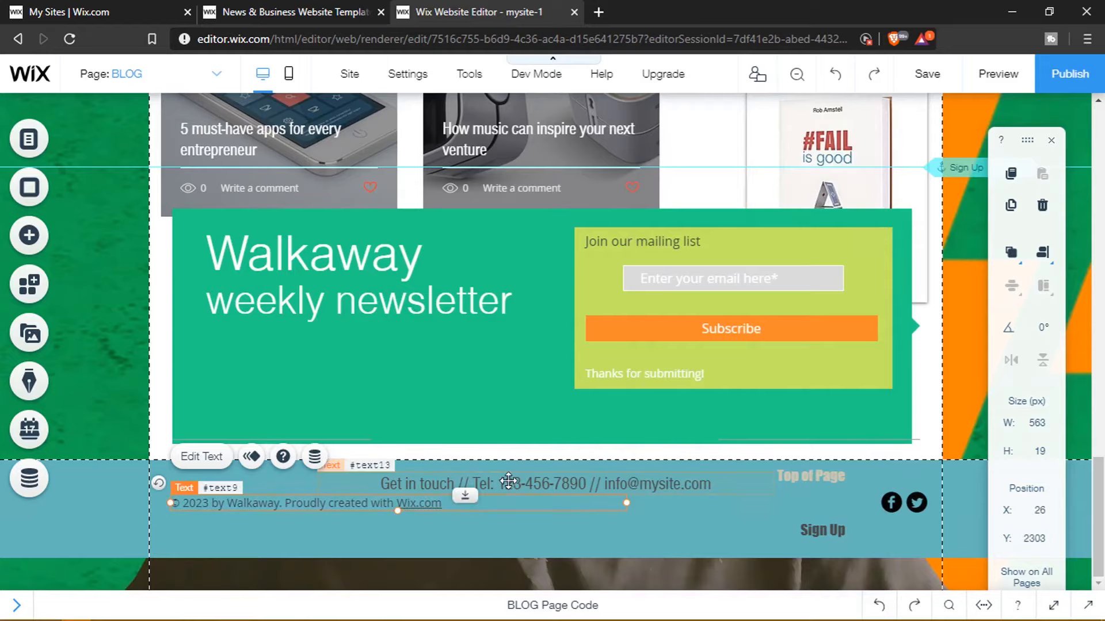
Step: Left-align the footer's contact text and move the text box flush with the left edge of the copyright line
left_click(508, 480)
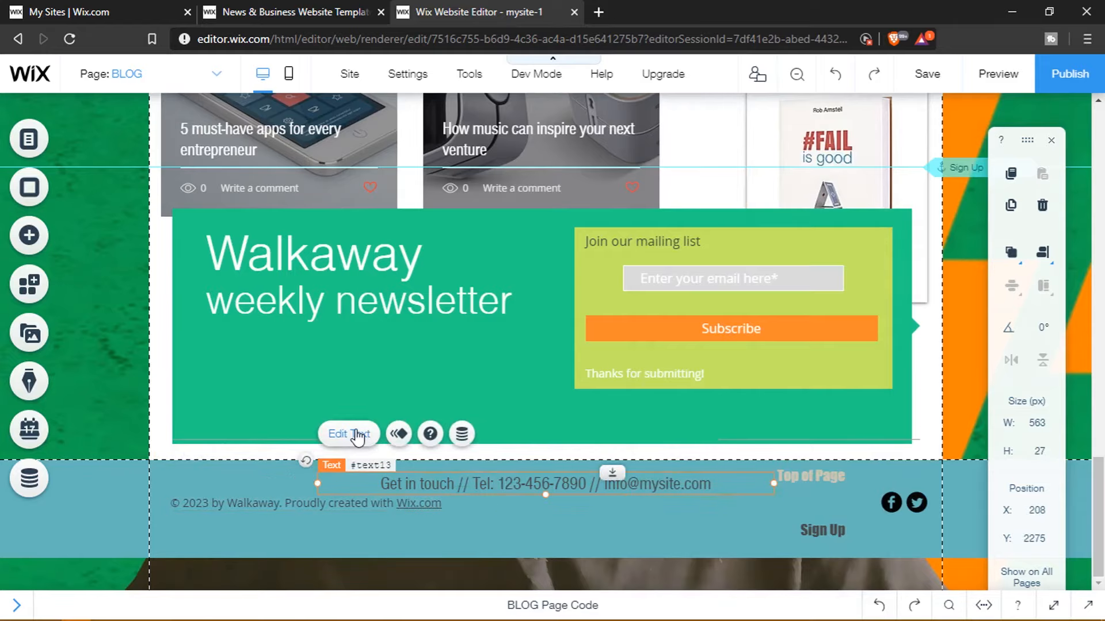
double_click(492, 479)
left_click(828, 486)
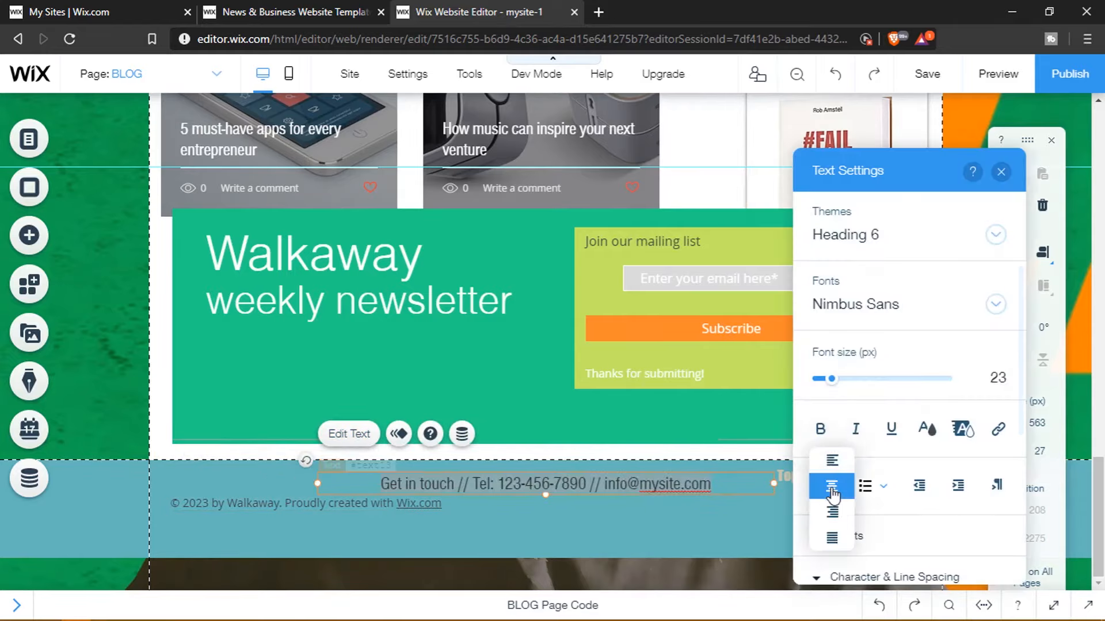
left_click(832, 462)
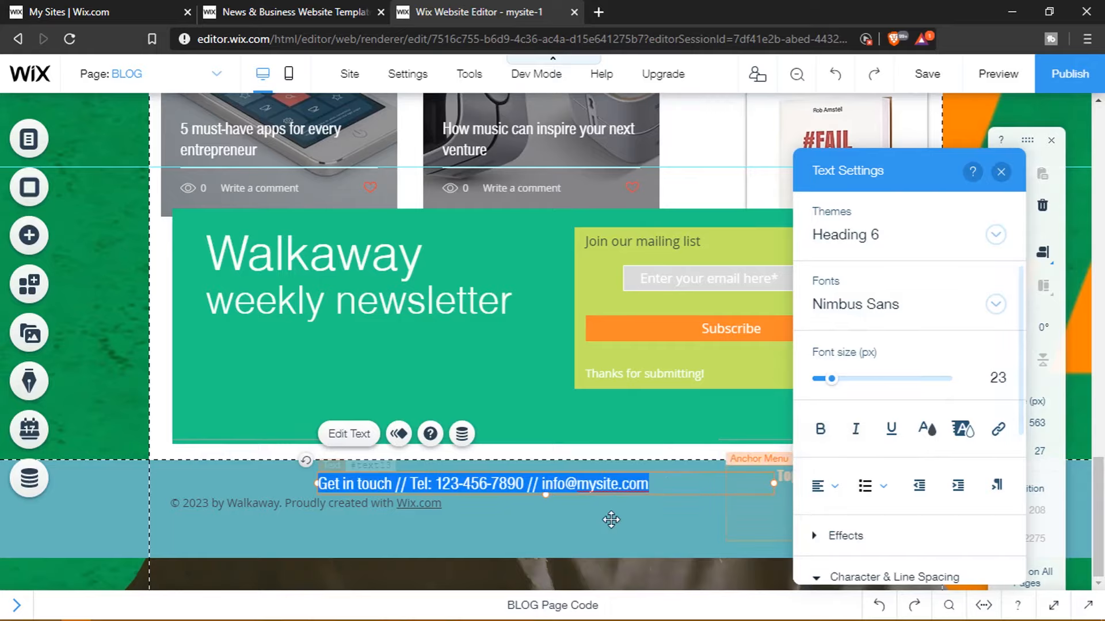
left_click(612, 523)
left_click_drag(421, 481, 252, 483)
Step: Move the copyright text slightly down, away from the contact text, to Y 2316
left_click(333, 506)
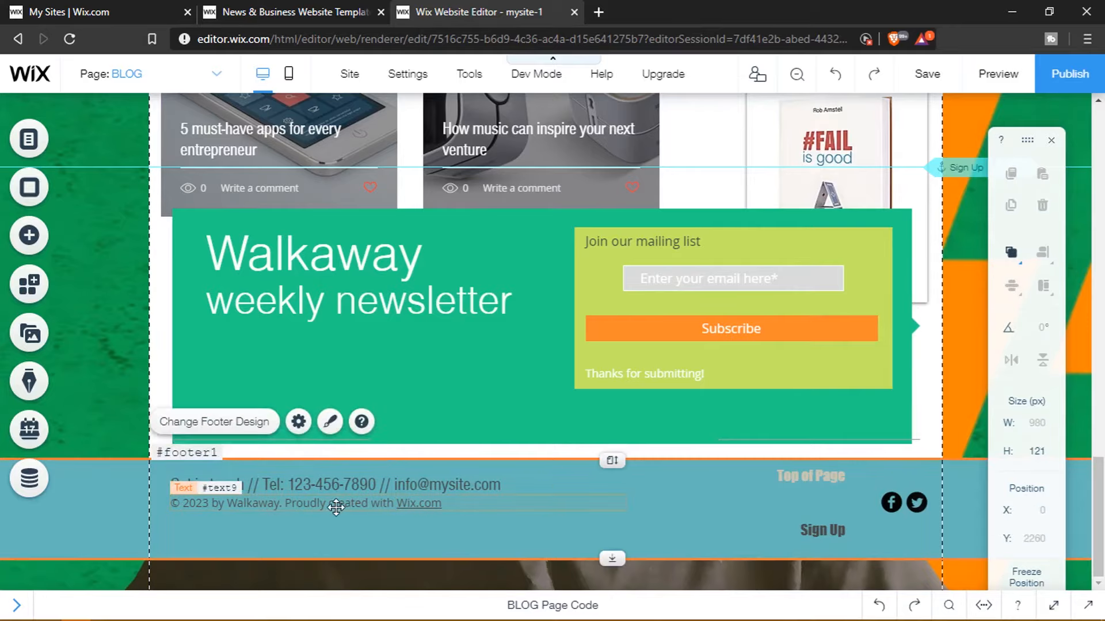
left_click_drag(333, 505, 333, 516)
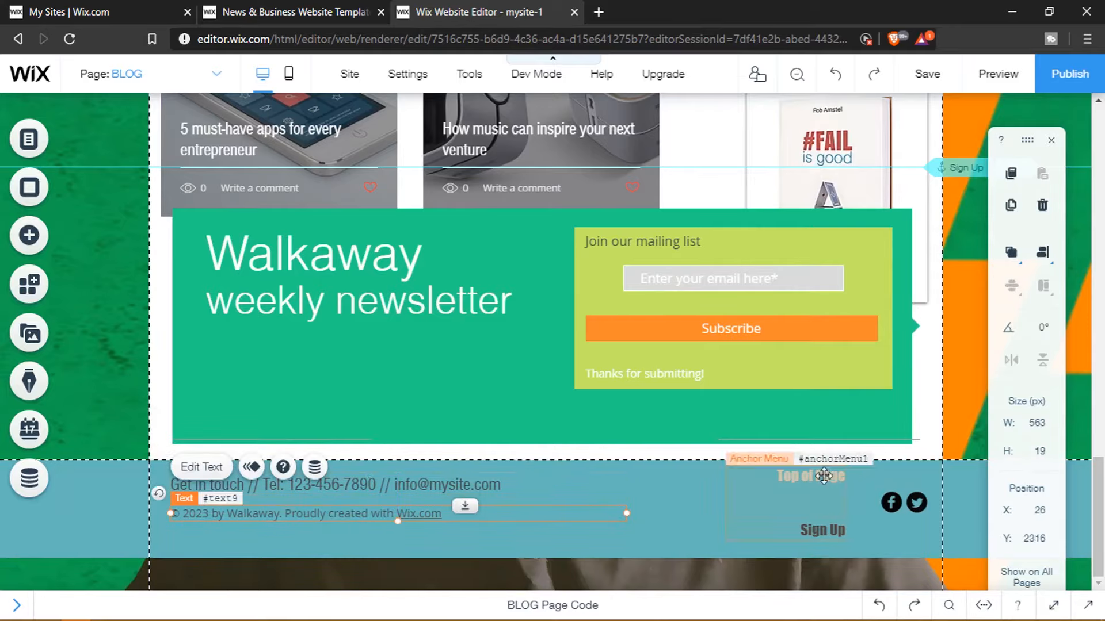
Step: Change the footer's design to the textured preset that has a single background fill
left_click(550, 544)
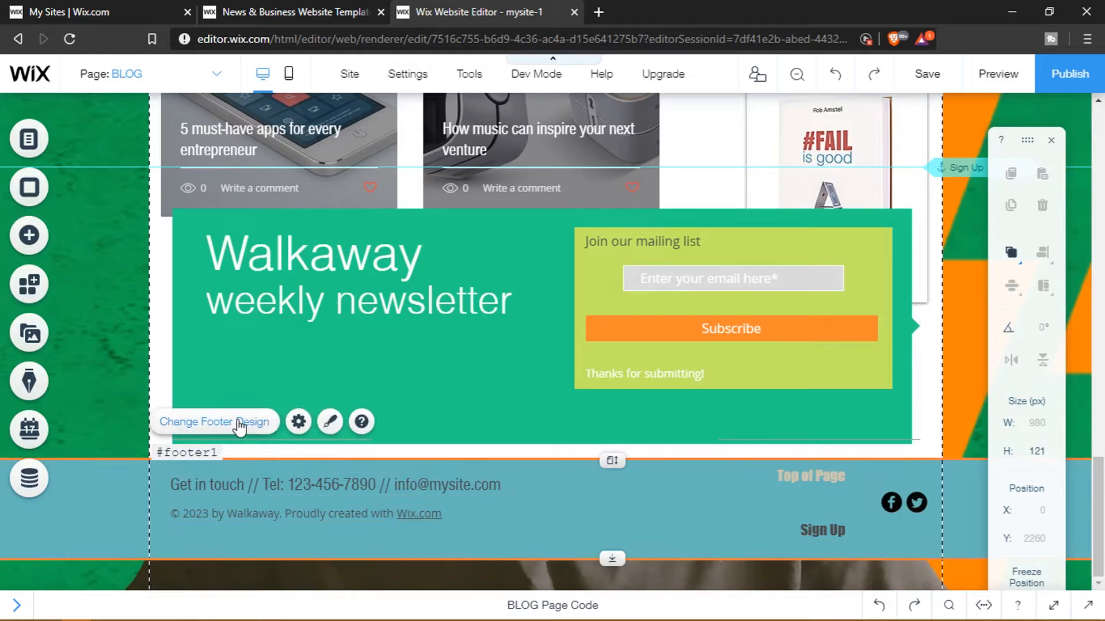
left_click(329, 427)
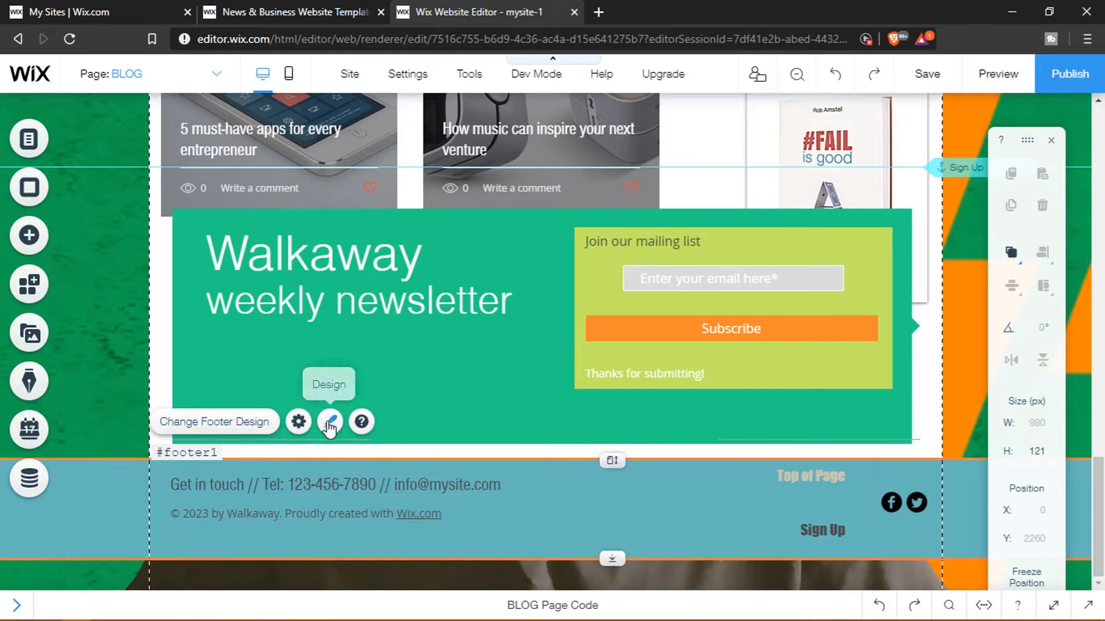
left_click(977, 510)
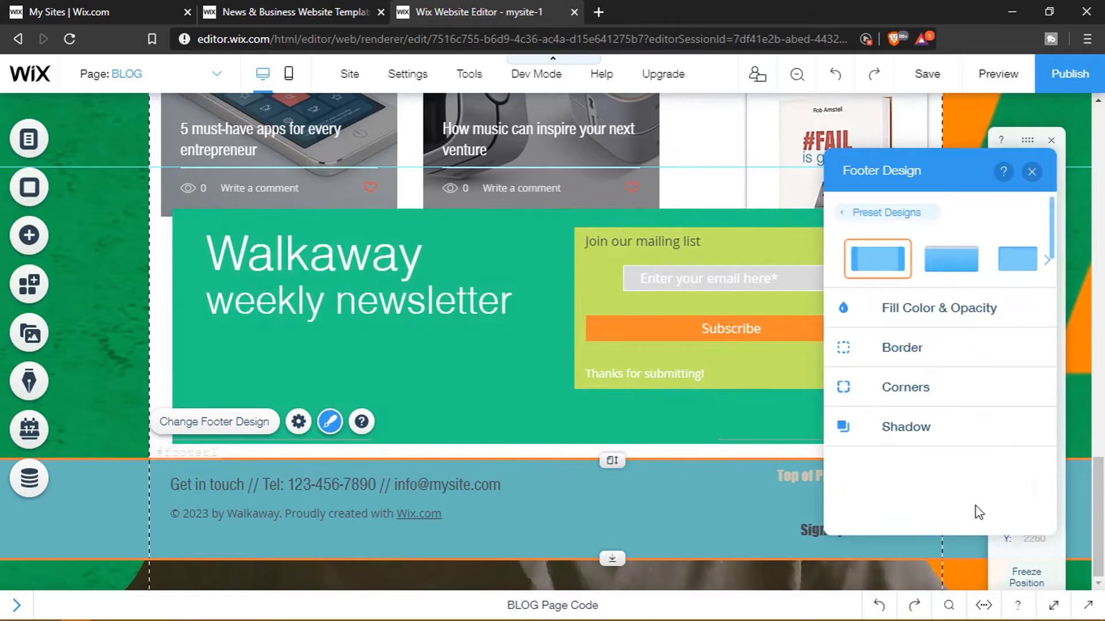
left_click(921, 328)
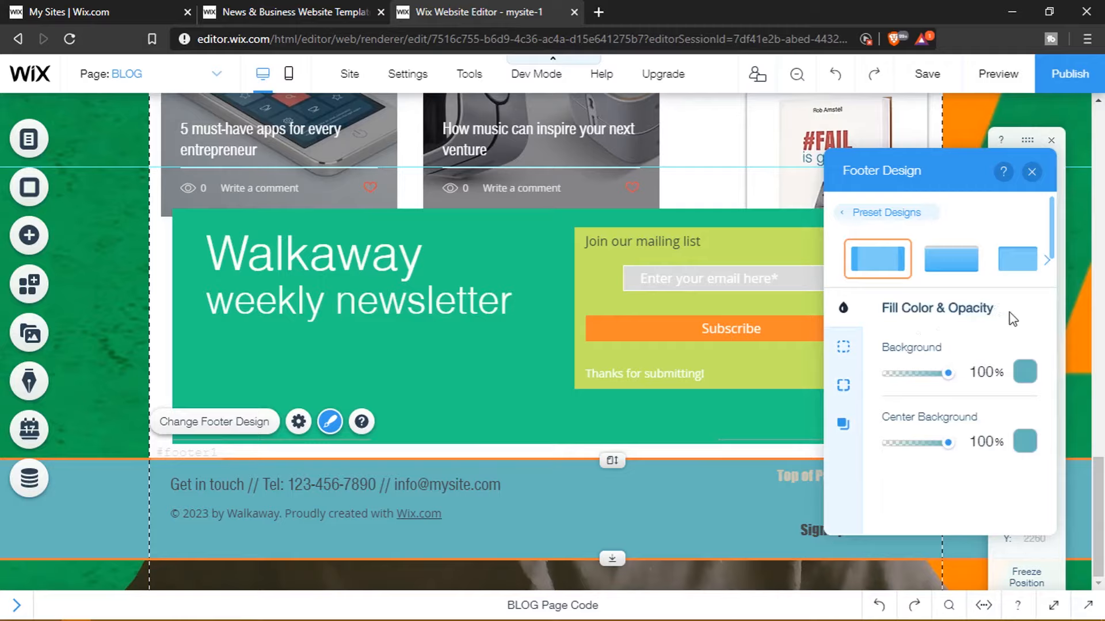
left_click(1025, 373)
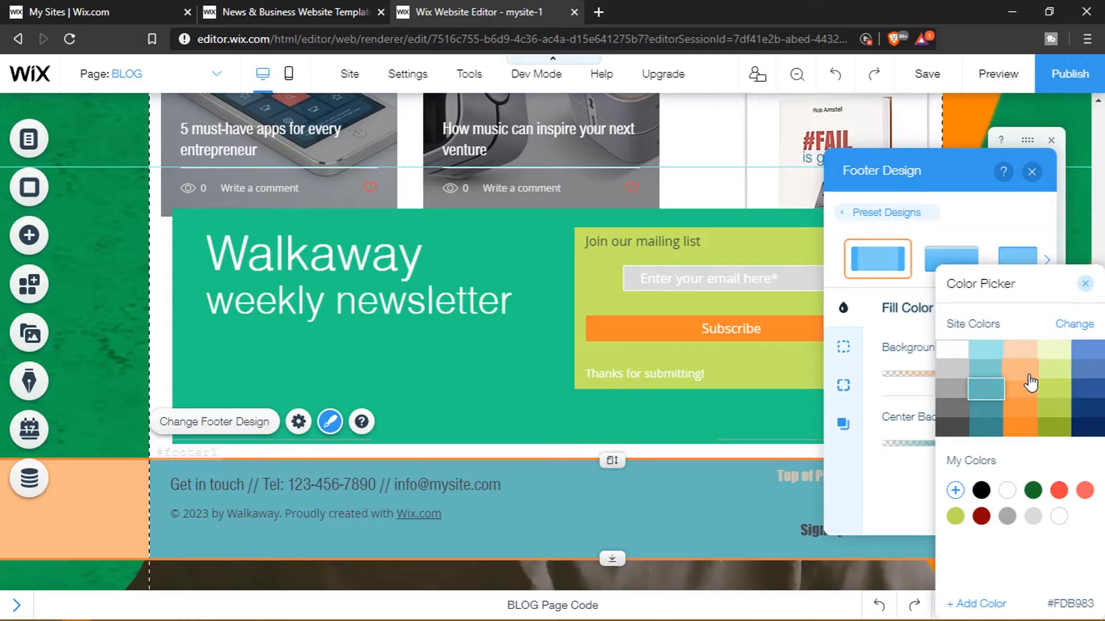
left_click(1085, 284)
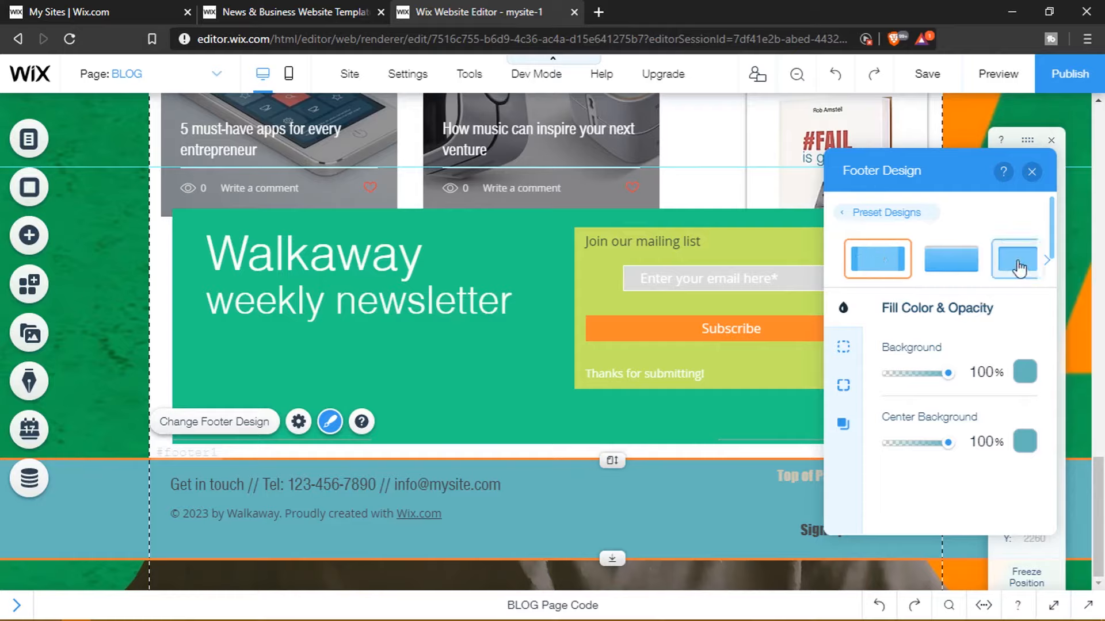
left_click(1046, 260)
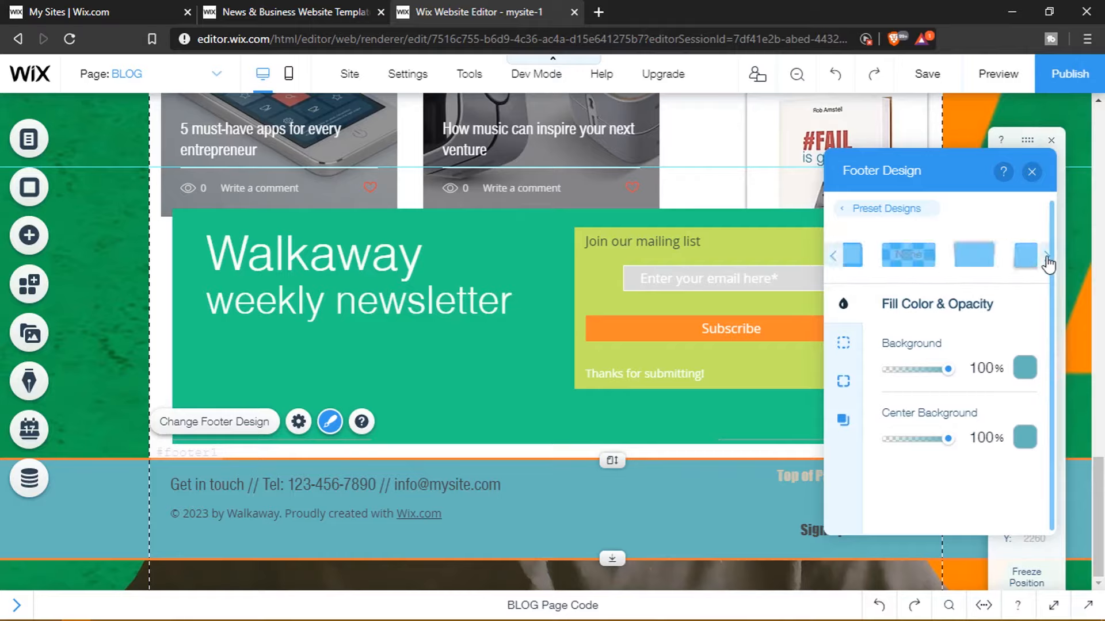
left_click(1046, 258)
left_click(1046, 258)
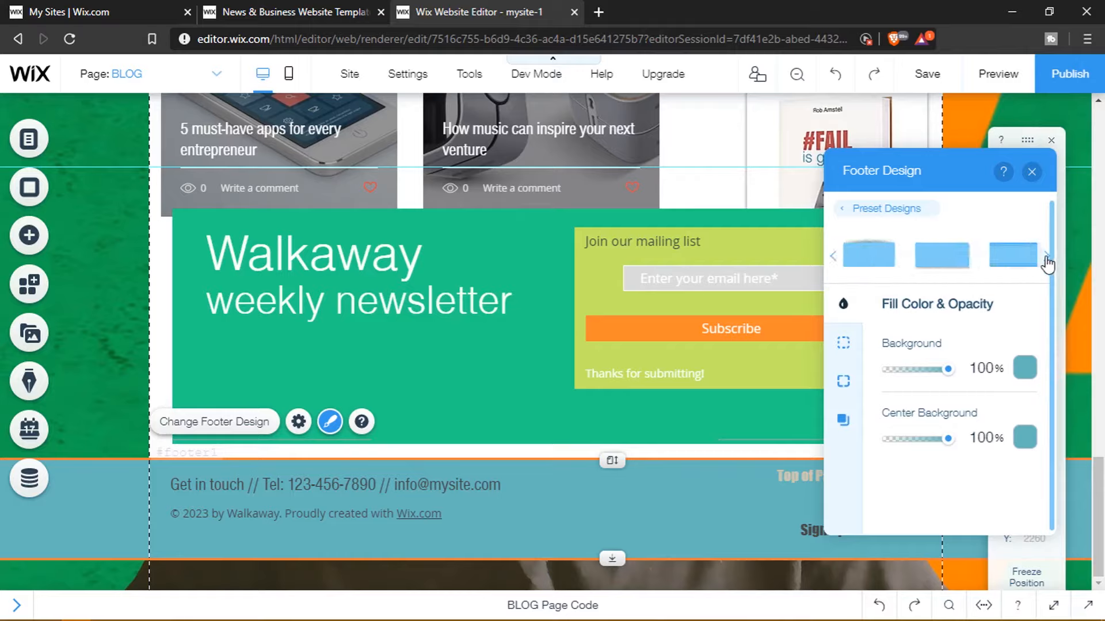
left_click(934, 266)
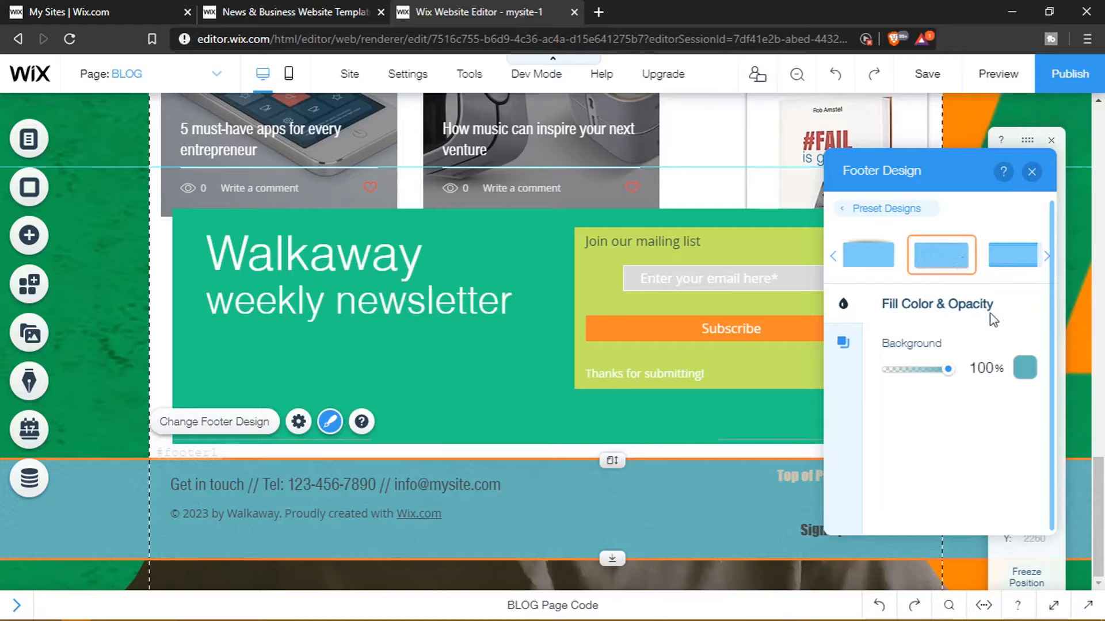
Step: Set the footer's background fill to the lime green #BADA55 from the saved colors, and close the design settings
left_click(1024, 368)
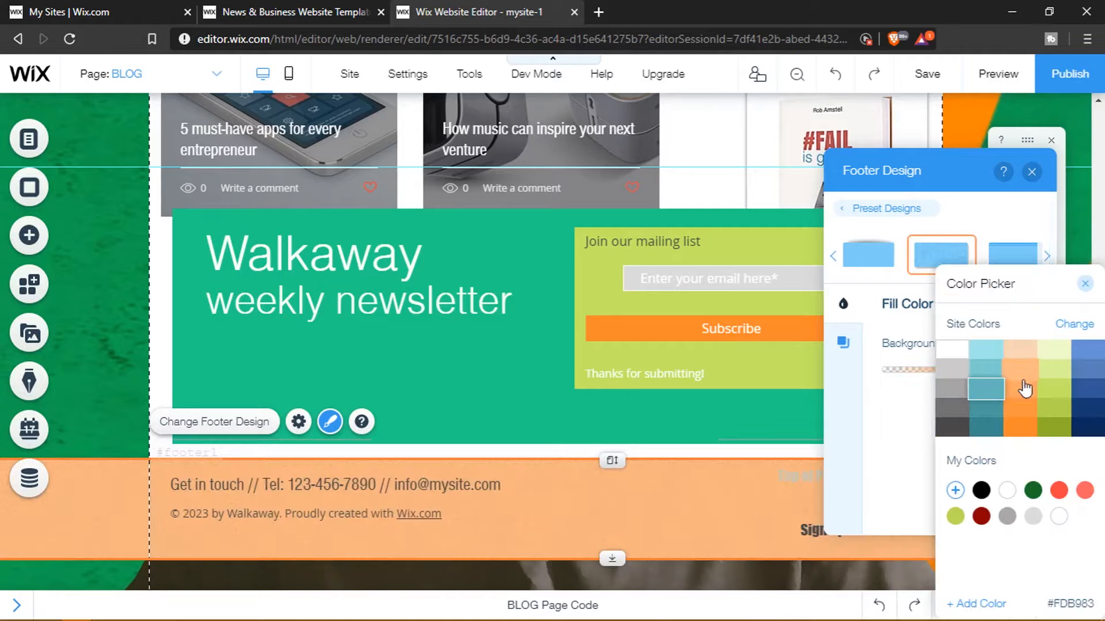
left_click(1033, 514)
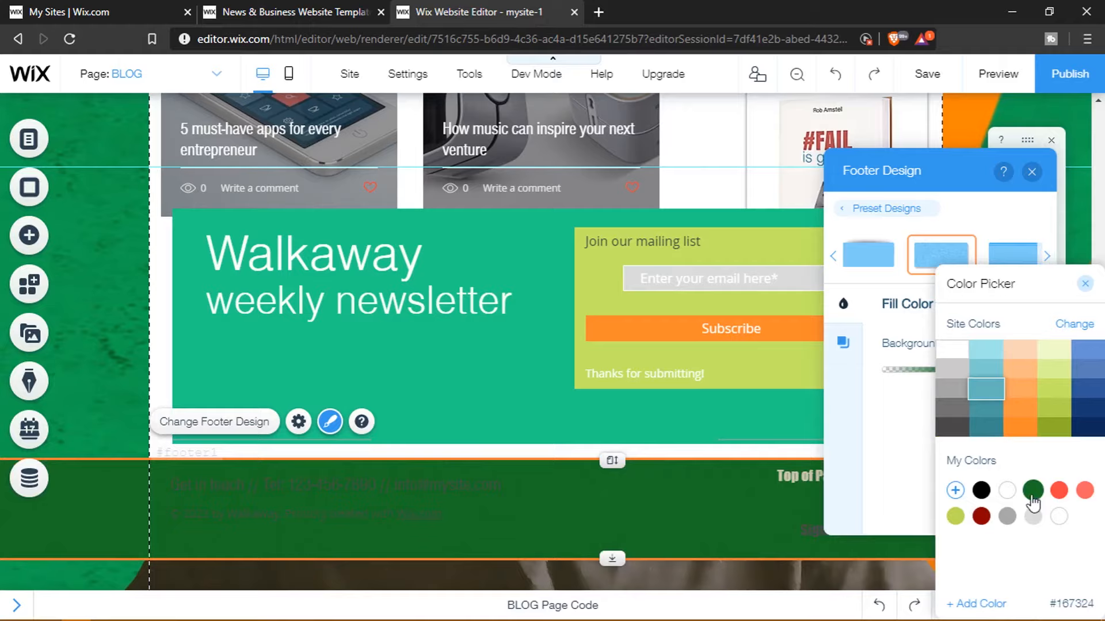
left_click(1007, 491)
left_click(1007, 516)
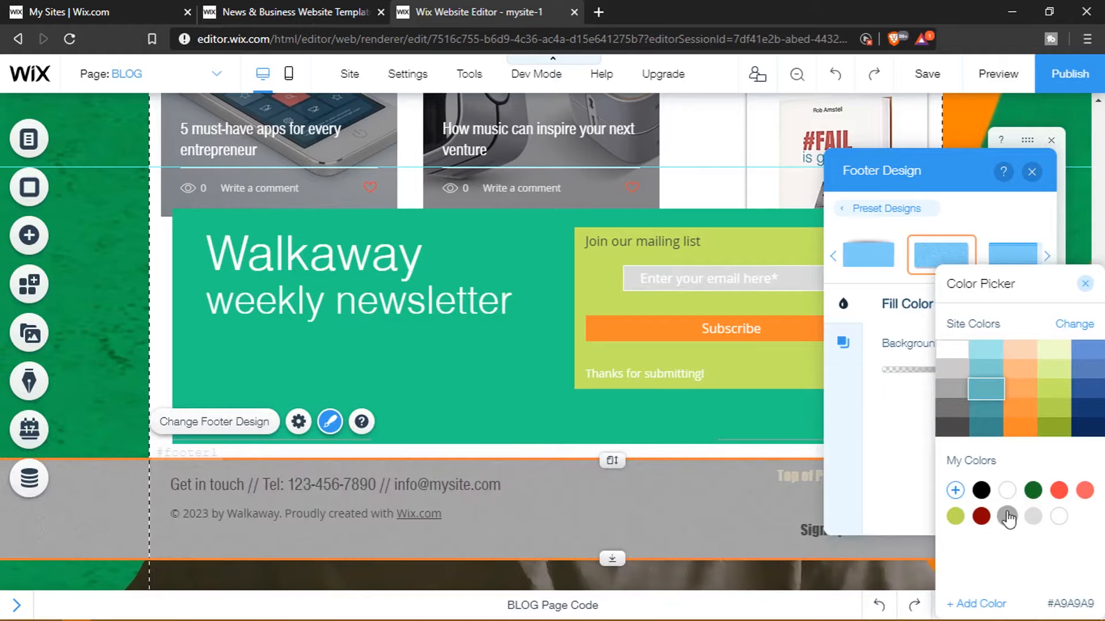
left_click(981, 516)
left_click(956, 518)
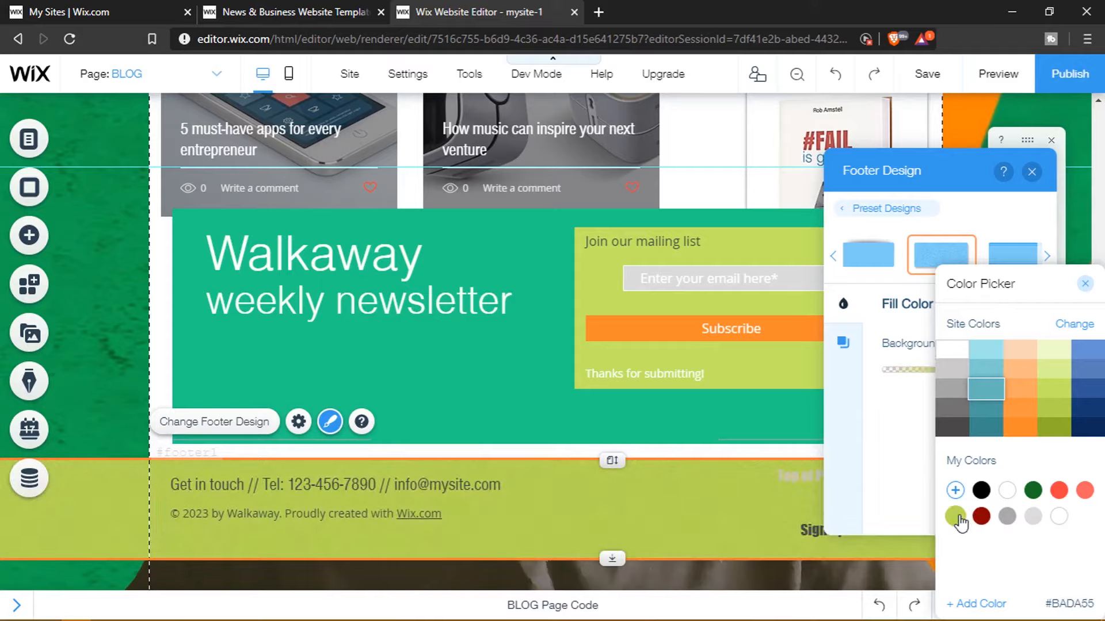
left_click(1084, 287)
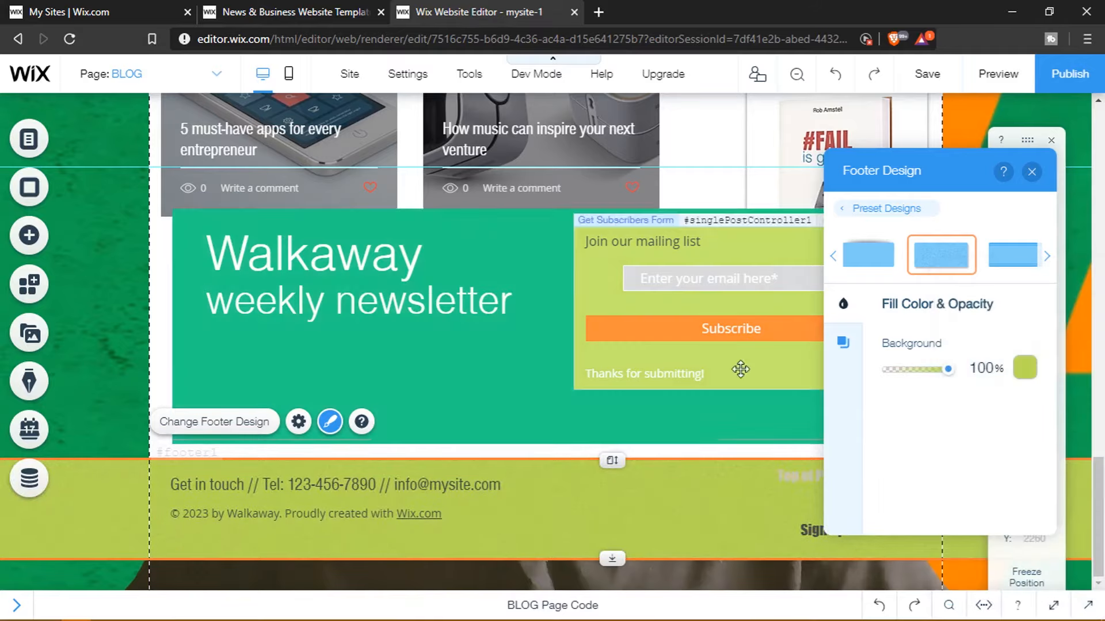
left_click(1032, 172)
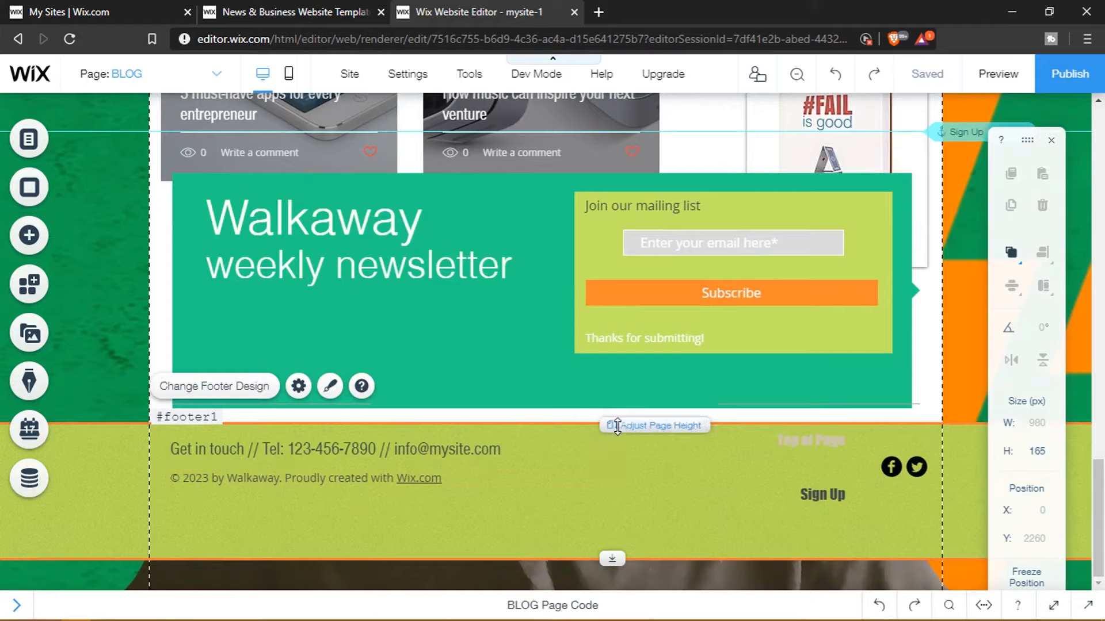
Step: Extend the page height so the footer starts at Y 2340, and enlarge the footer to a height of 214 px
left_click_drag(634, 426, 640, 493)
scroll(644, 491, "down", 1)
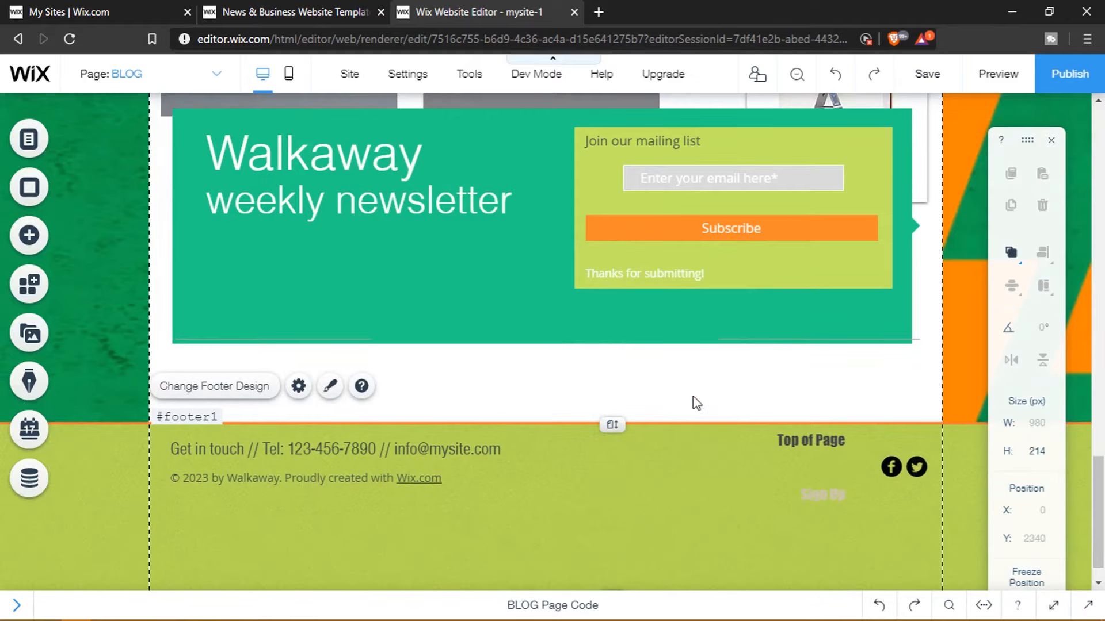
Step: Move the green newsletter box down the page to sit just above the footer, at Y 2143
left_click(617, 322)
scroll(616, 323, "up", 1)
left_click_drag(587, 191, 609, 304)
scroll(707, 299, "down", 3)
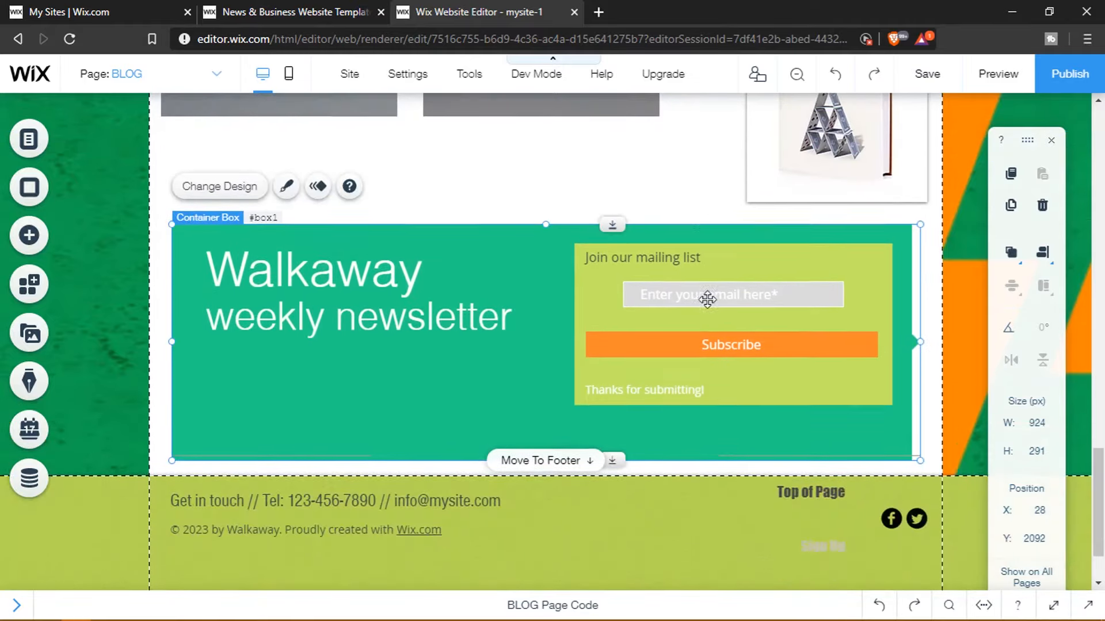
left_click_drag(624, 141, 646, 182)
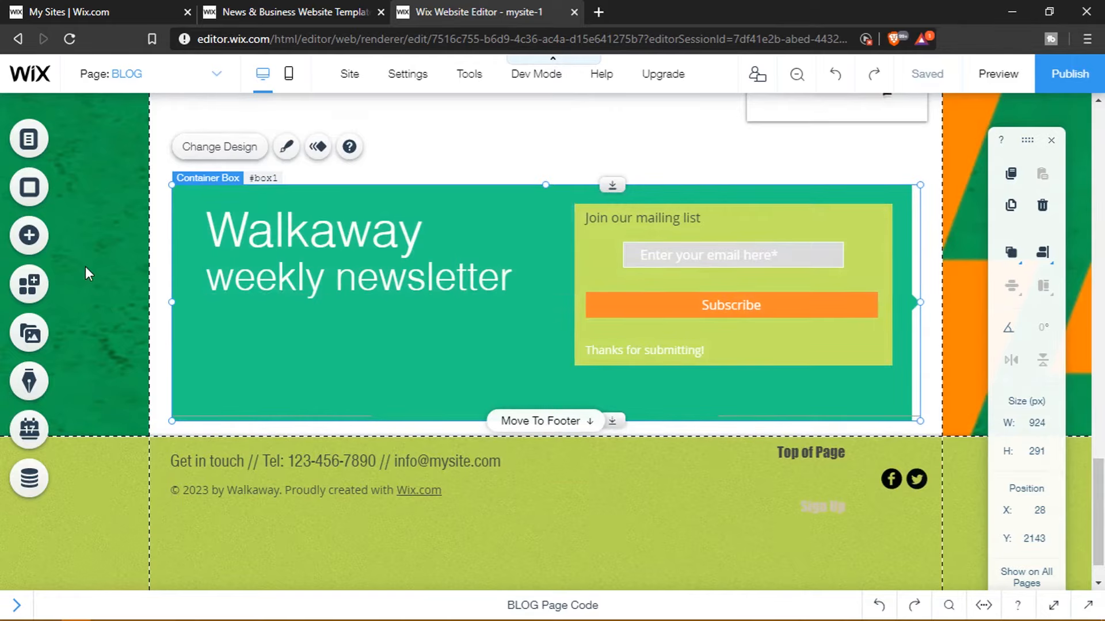
Step: Browse the Wix App Market's featured apps and app categories from Social and Forms through All Apps, and close the market
left_click(32, 291)
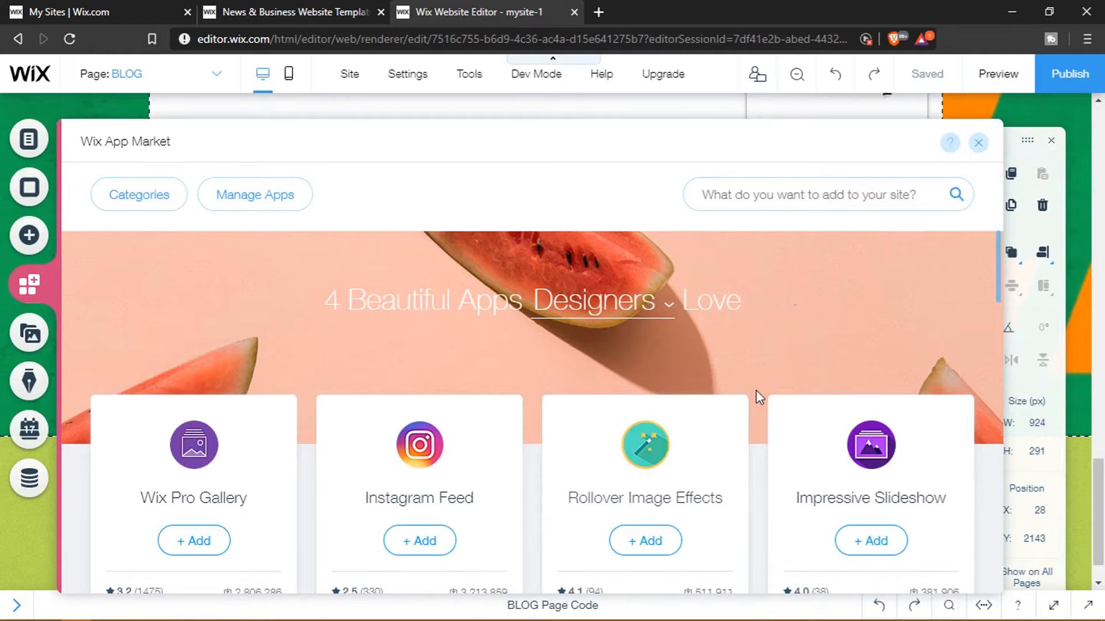
scroll(758, 396, "down", 4)
scroll(758, 397, "down", 3)
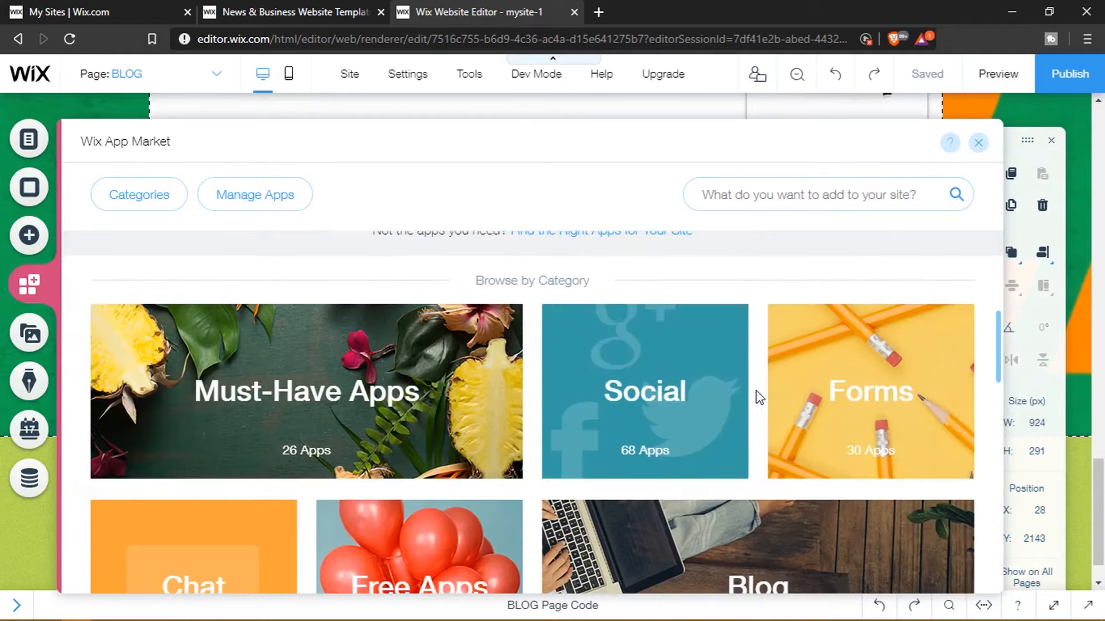
scroll(759, 396, "down", 4)
scroll(762, 391, "up", 4)
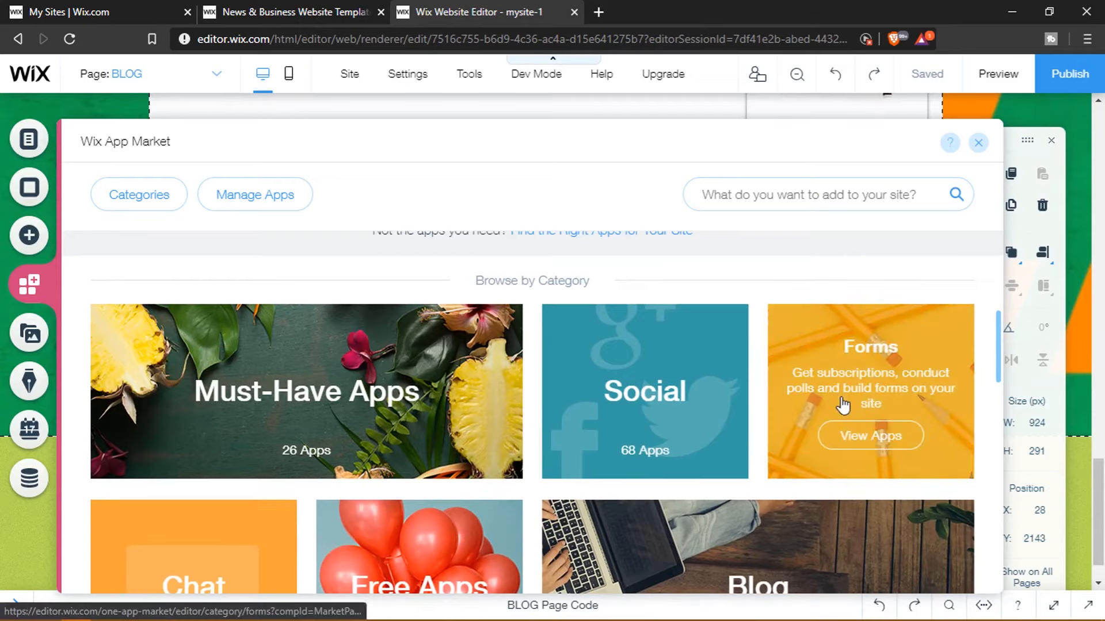
mouse_move(683, 405)
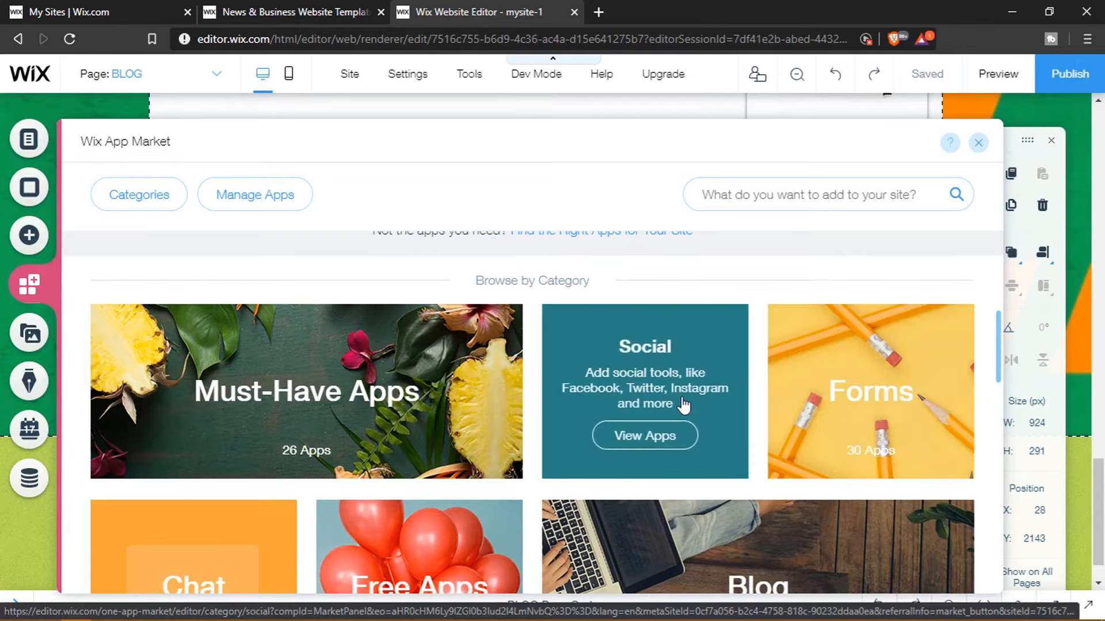
scroll(683, 405, "down", 3)
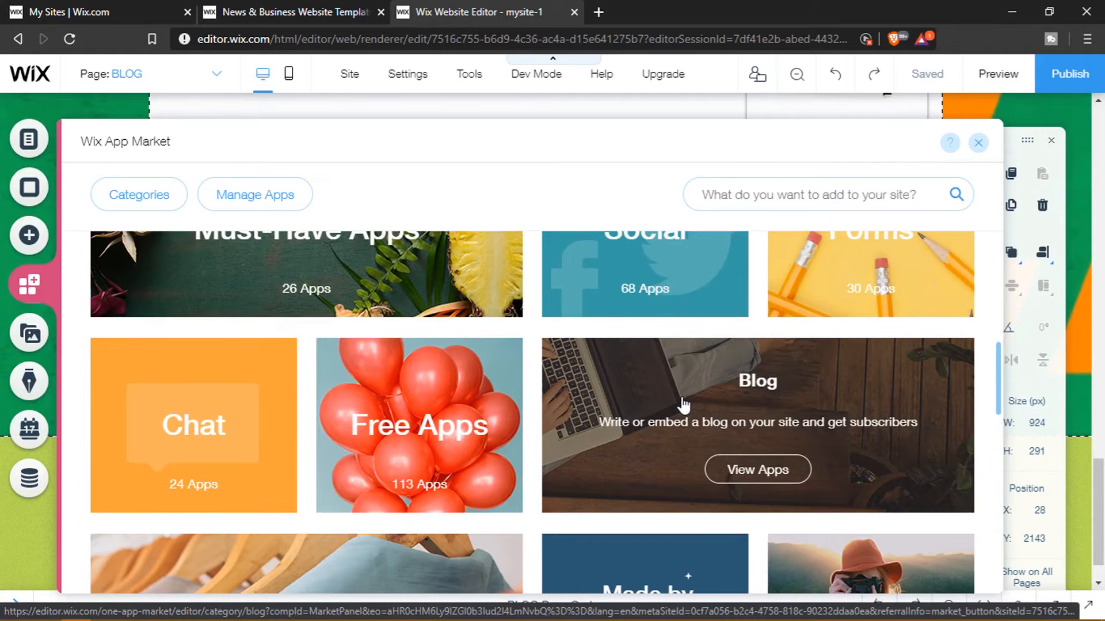
scroll(683, 405, "down", 2)
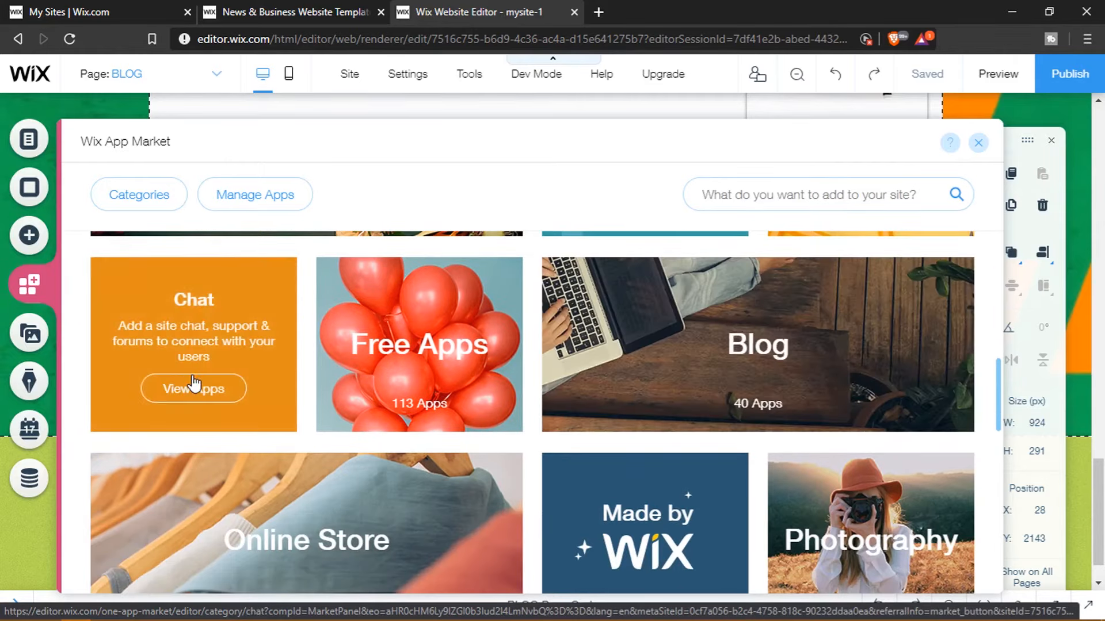
scroll(194, 383, "down", 3)
scroll(316, 381, "down", 5)
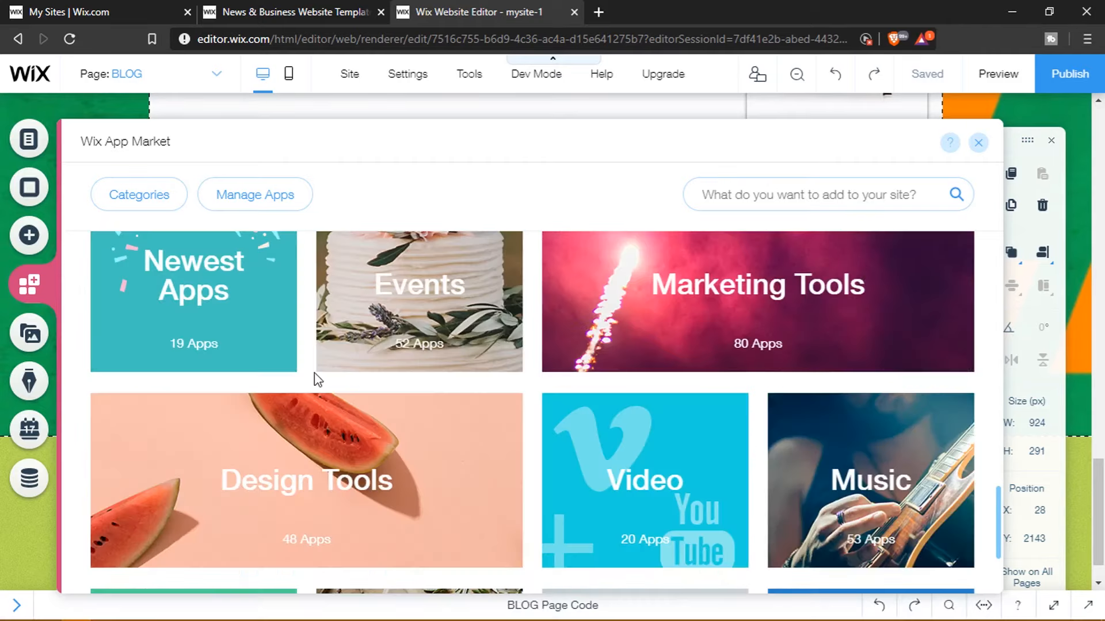
scroll(316, 381, "up", 3)
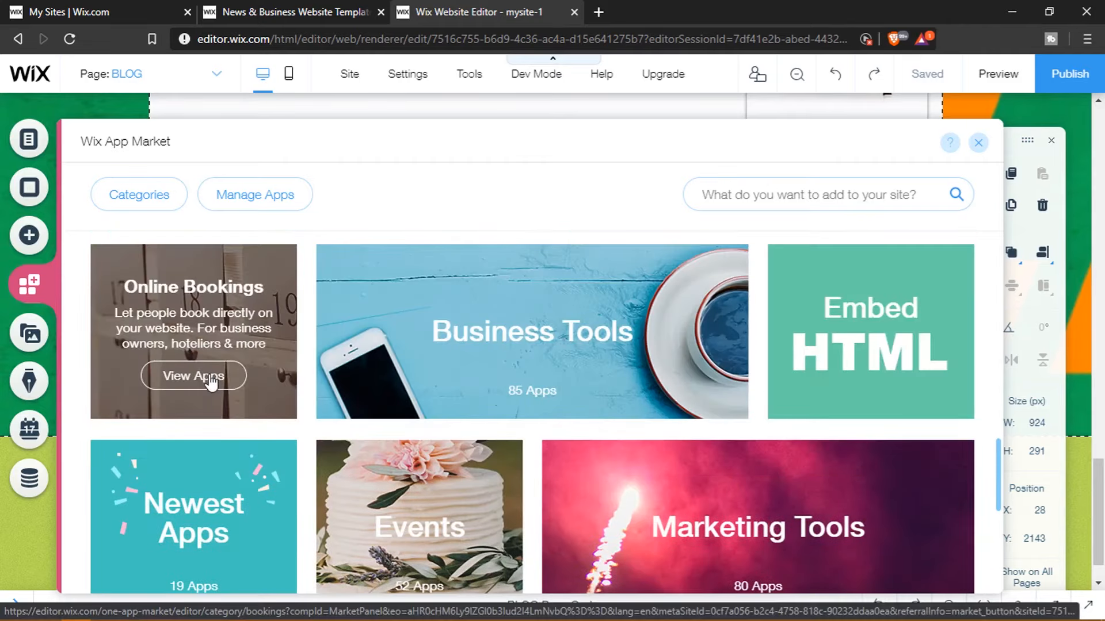
scroll(211, 382, "down", 5)
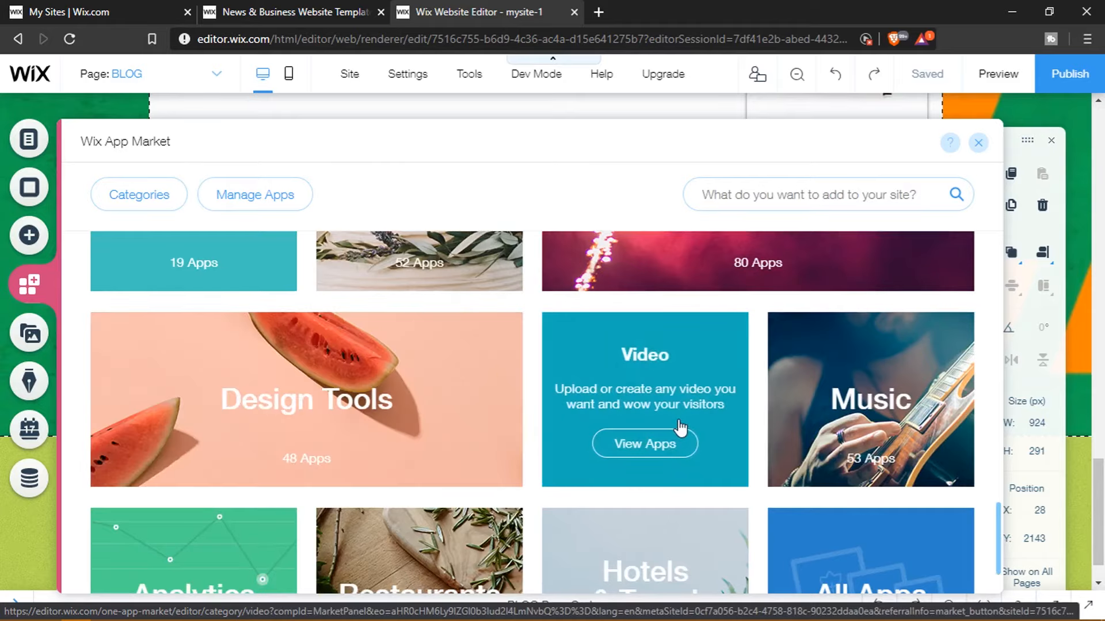
scroll(681, 427, "down", 2)
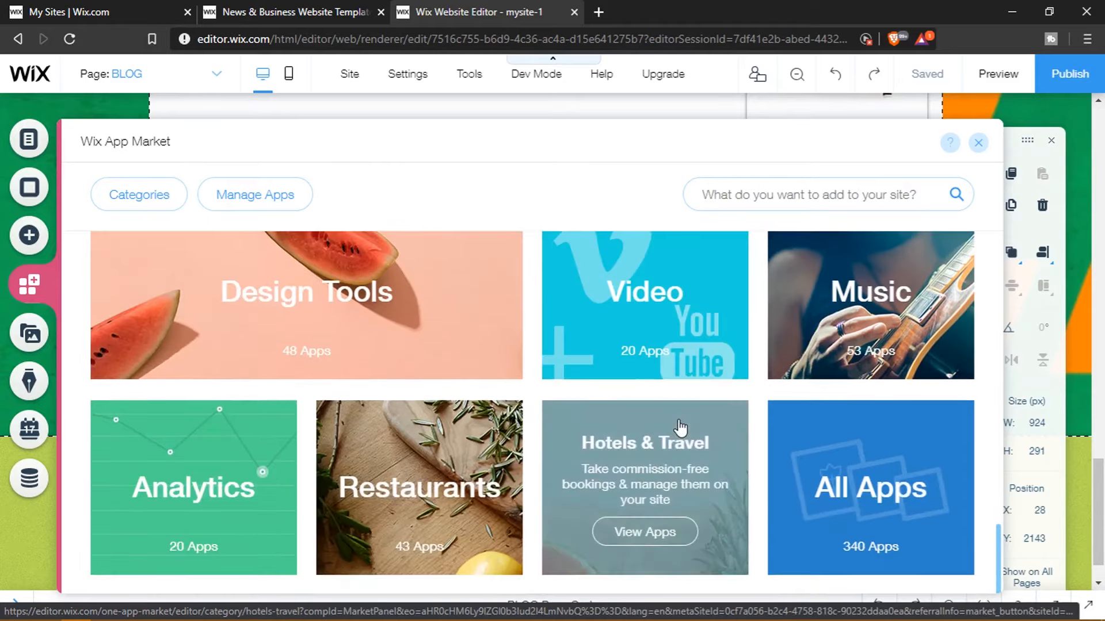
scroll(681, 426, "up", 10)
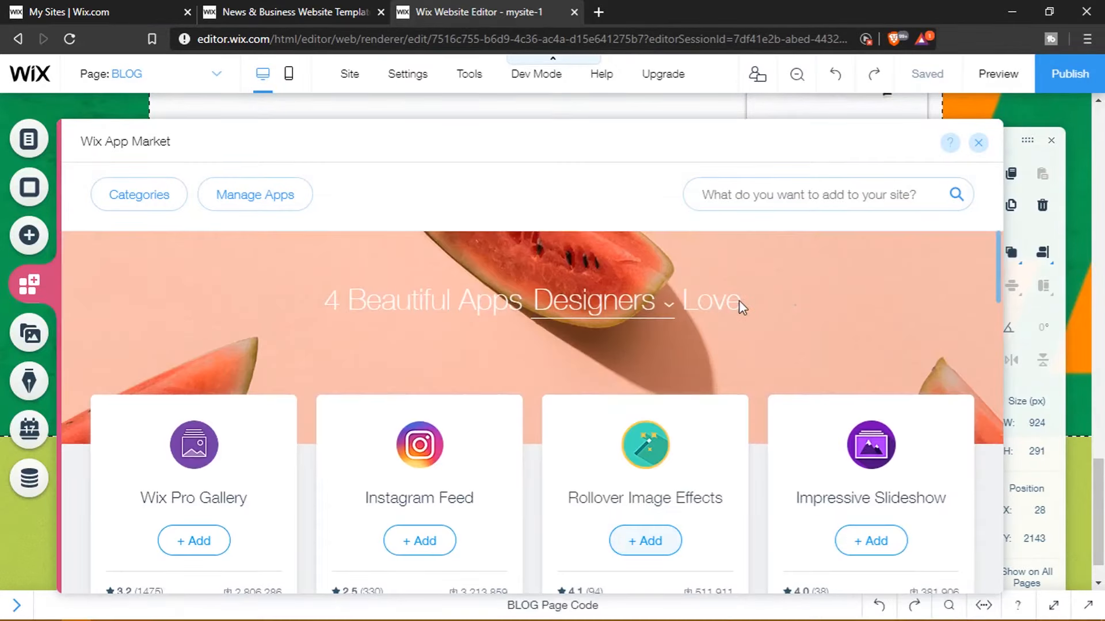
left_click(978, 144)
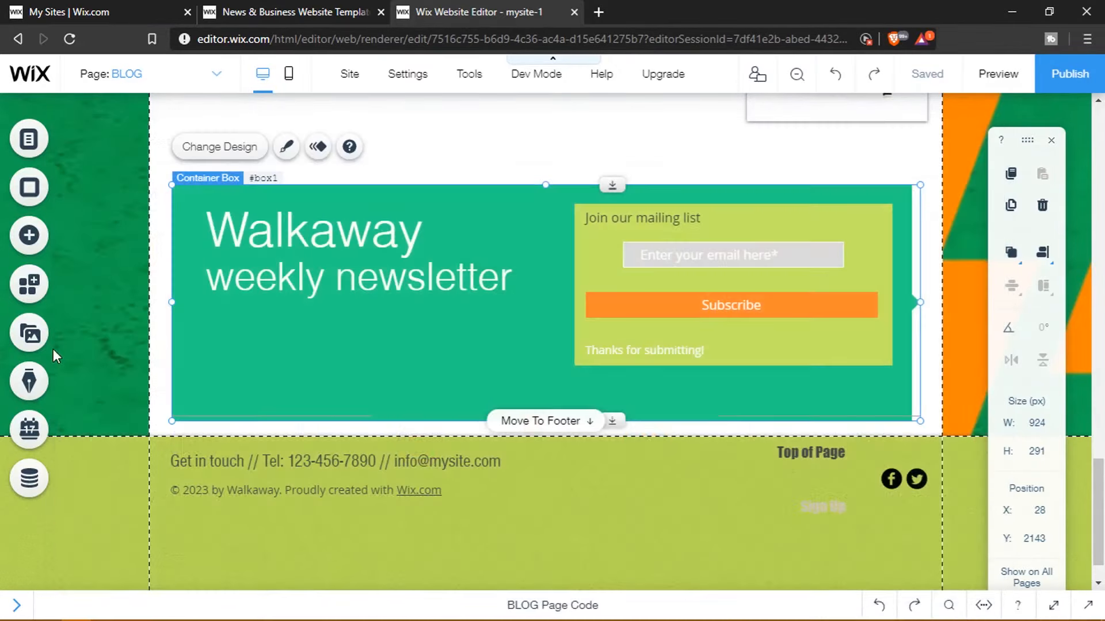
Step: Examine the site's media sources, including upload options, site files, editing tools, free Wix images and Shutterstock content, and close them
left_click(30, 334)
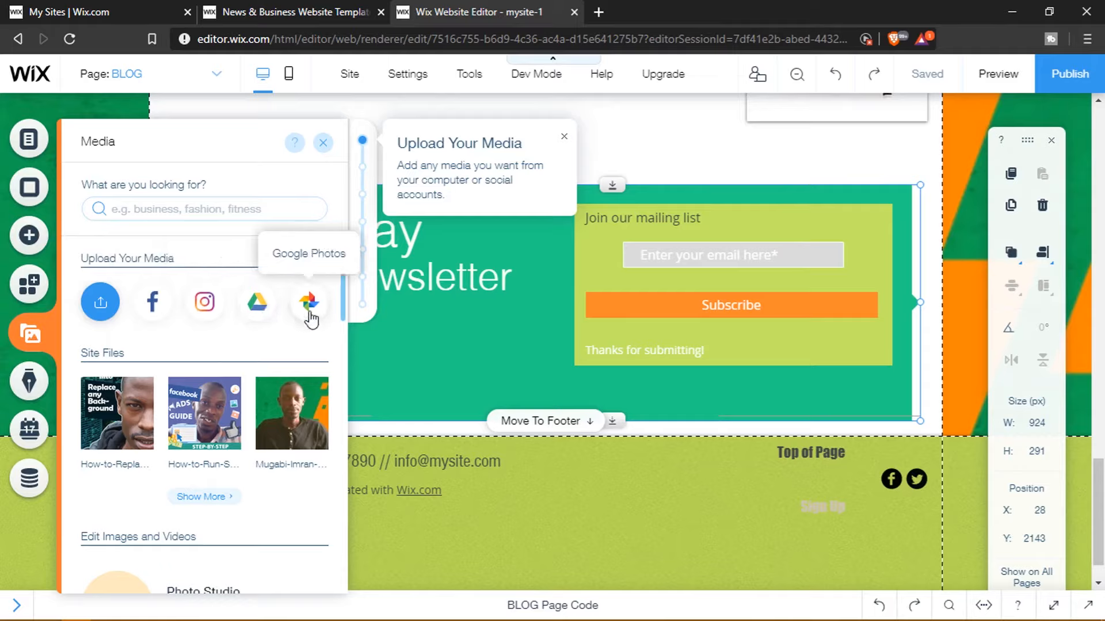
scroll(310, 317, "down", 4)
scroll(310, 315, "up", 1)
scroll(311, 314, "down", 2)
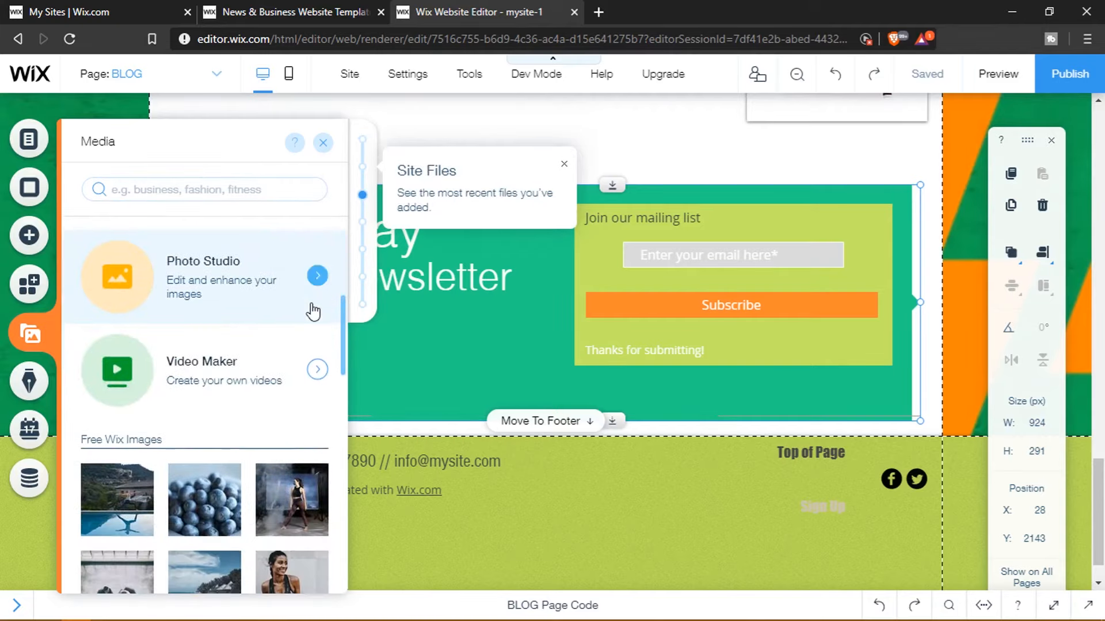
scroll(312, 311, "down", 10)
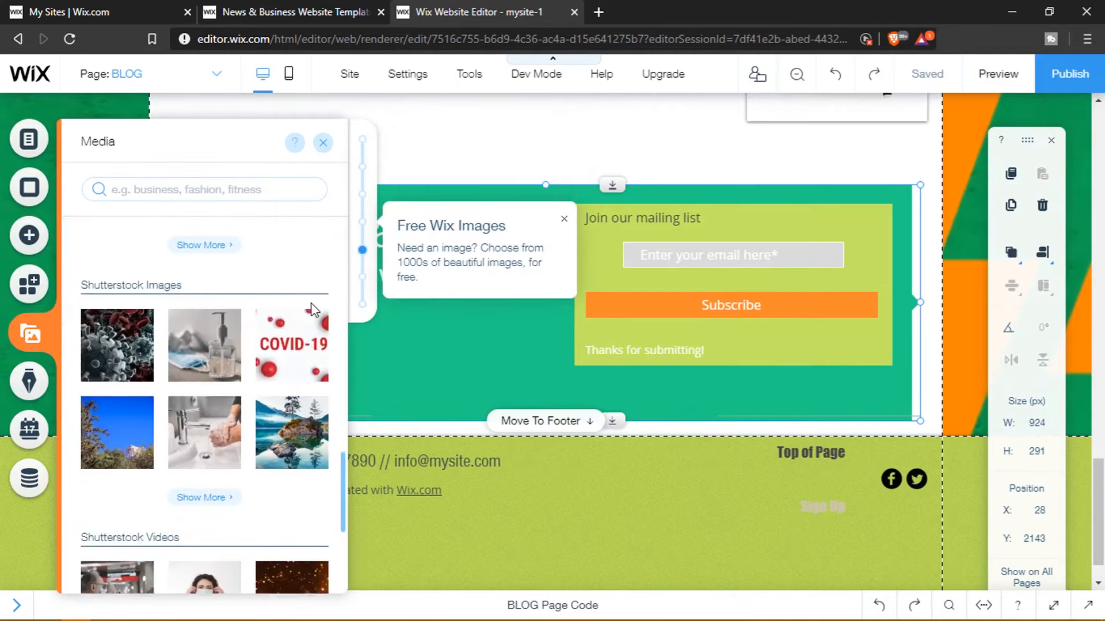
scroll(311, 311, "down", 4)
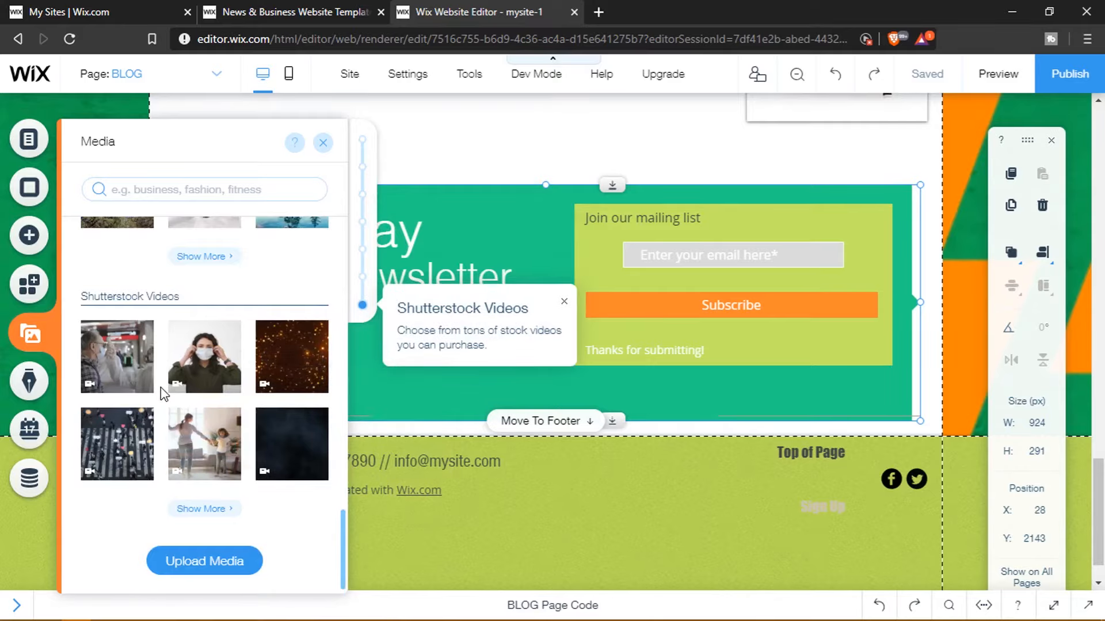
scroll(246, 516, "up", 14)
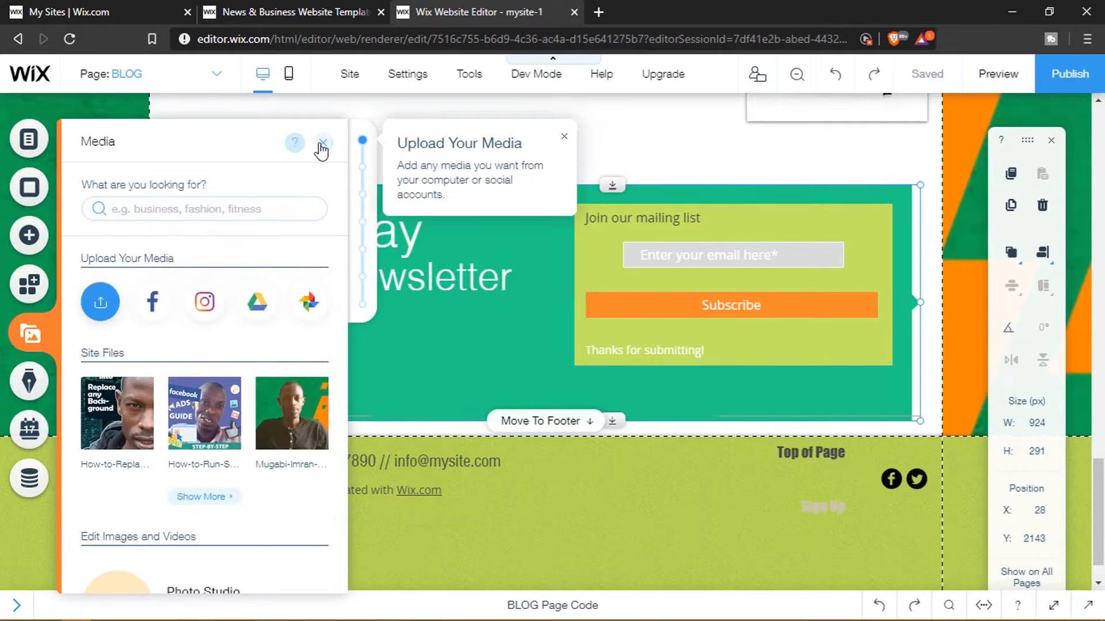
left_click(322, 143)
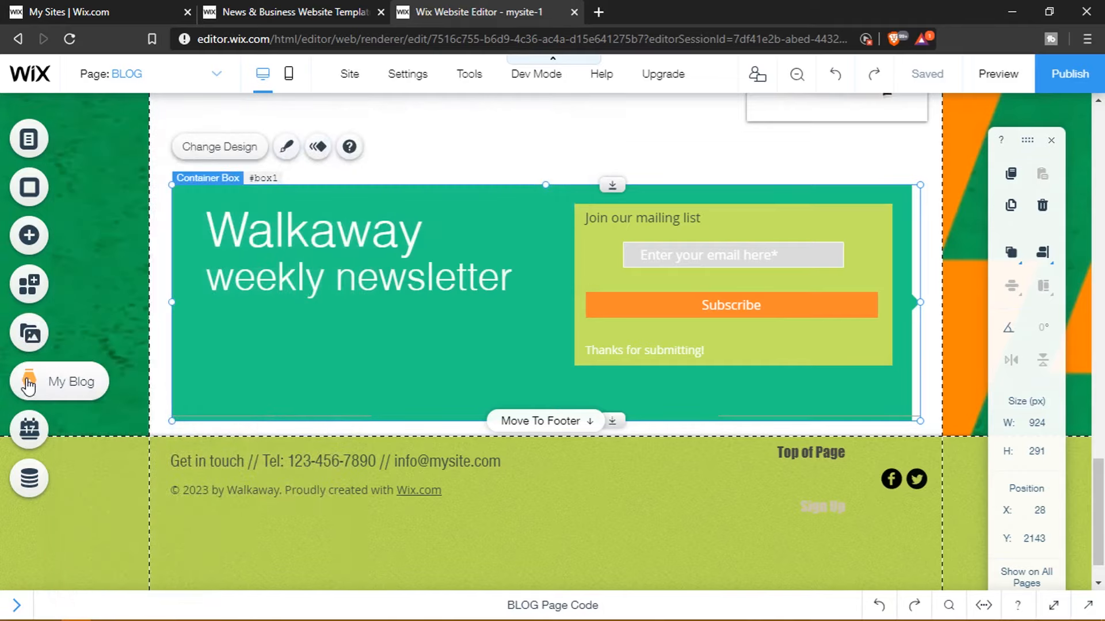
Step: Examine the blog manager's custom feeds, RSS buttons and related apps, and open the Blog Help Center from its learning resources
left_click(28, 383)
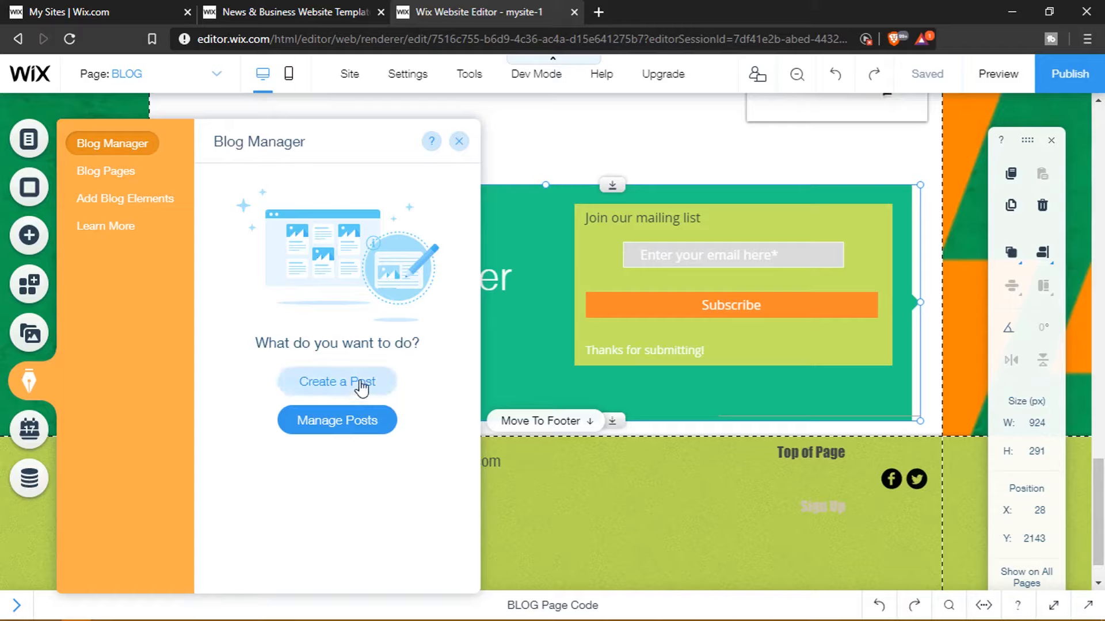
left_click(138, 201)
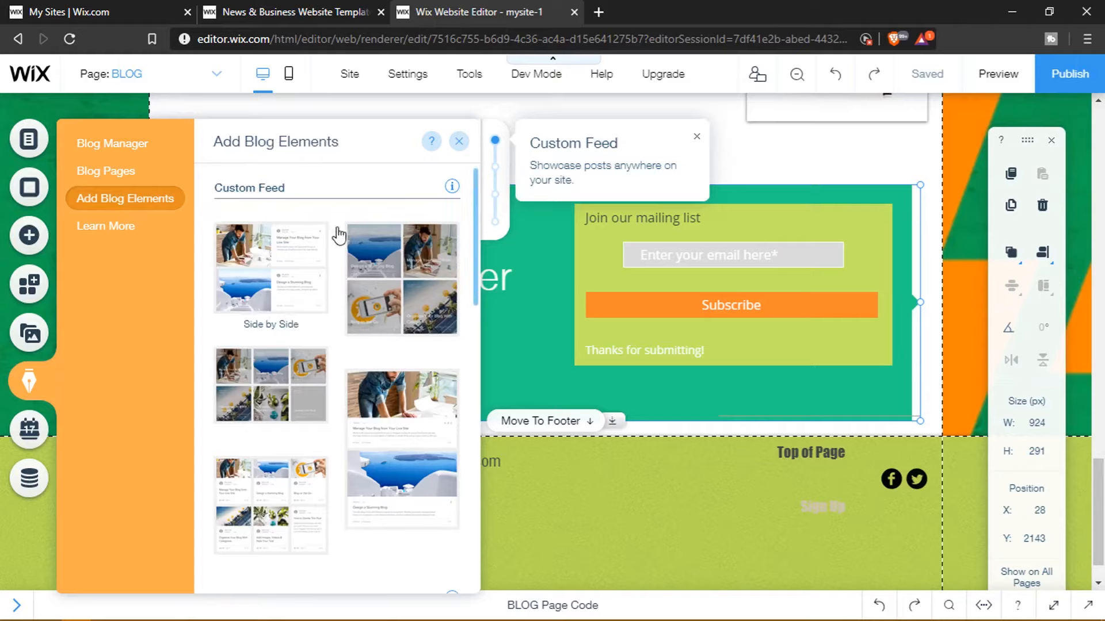
scroll(399, 297, "down", 5)
scroll(399, 297, "down", 8)
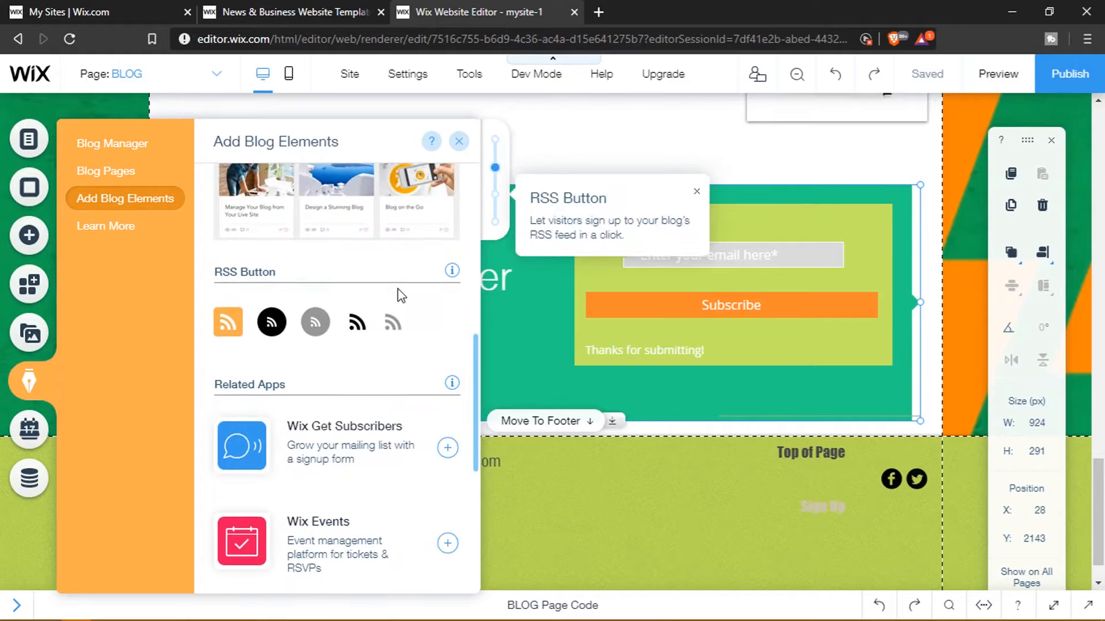
scroll(397, 302, "up", 8)
scroll(394, 304, "up", 5)
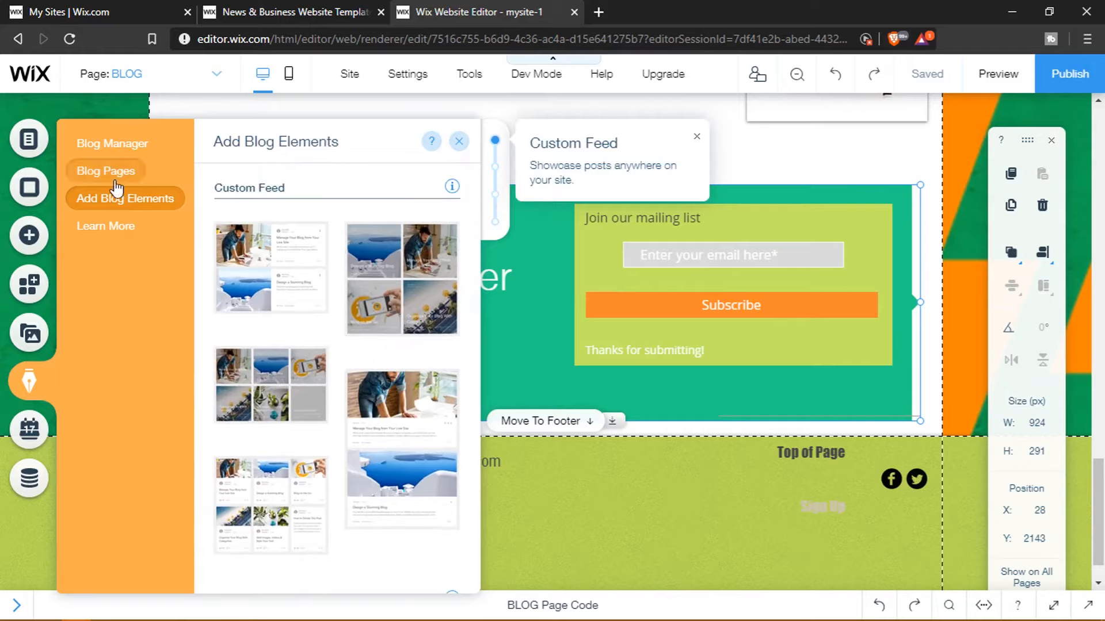
left_click(116, 230)
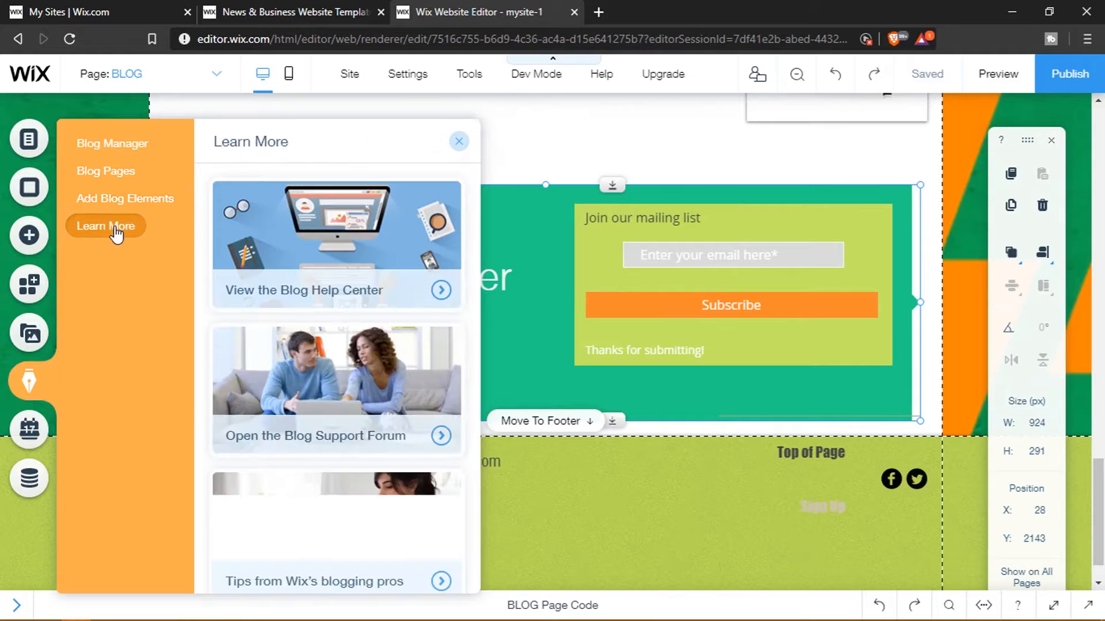
left_click(366, 272)
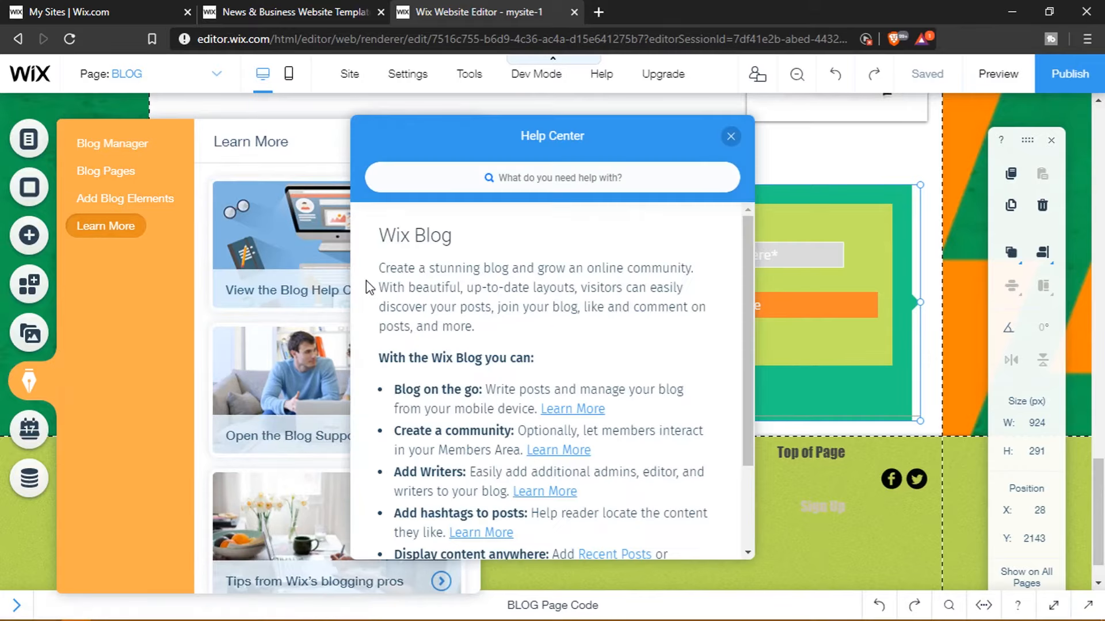
Step: Skim the Wix Blog help article and close the Help Center along with the blog resources
scroll(553, 253, "down", 3)
scroll(568, 251, "up", 3)
left_click(733, 141)
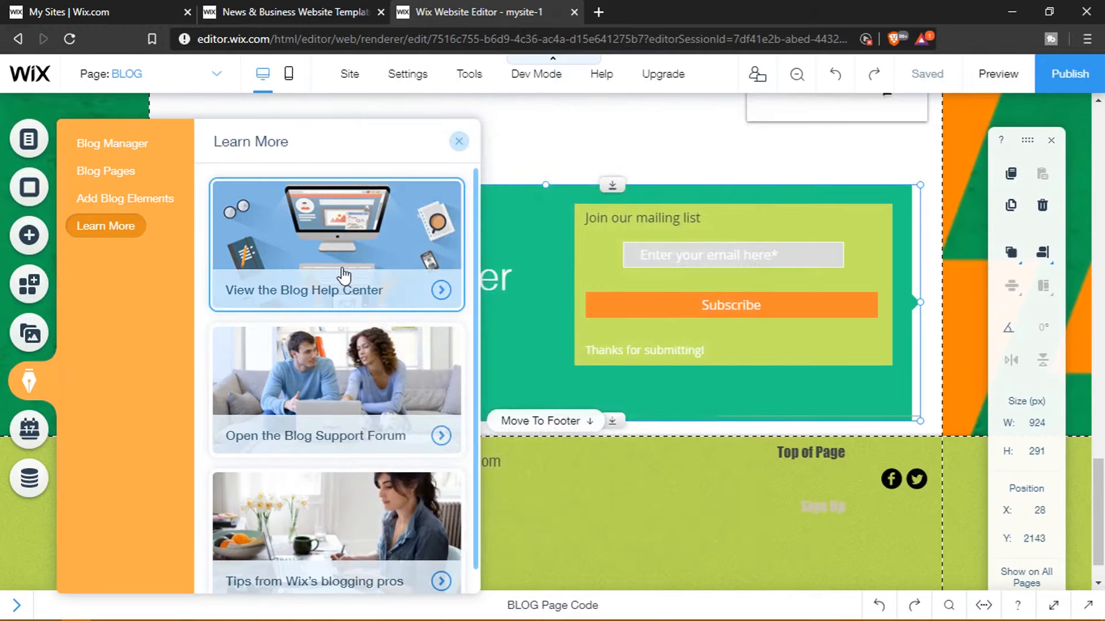
left_click(459, 143)
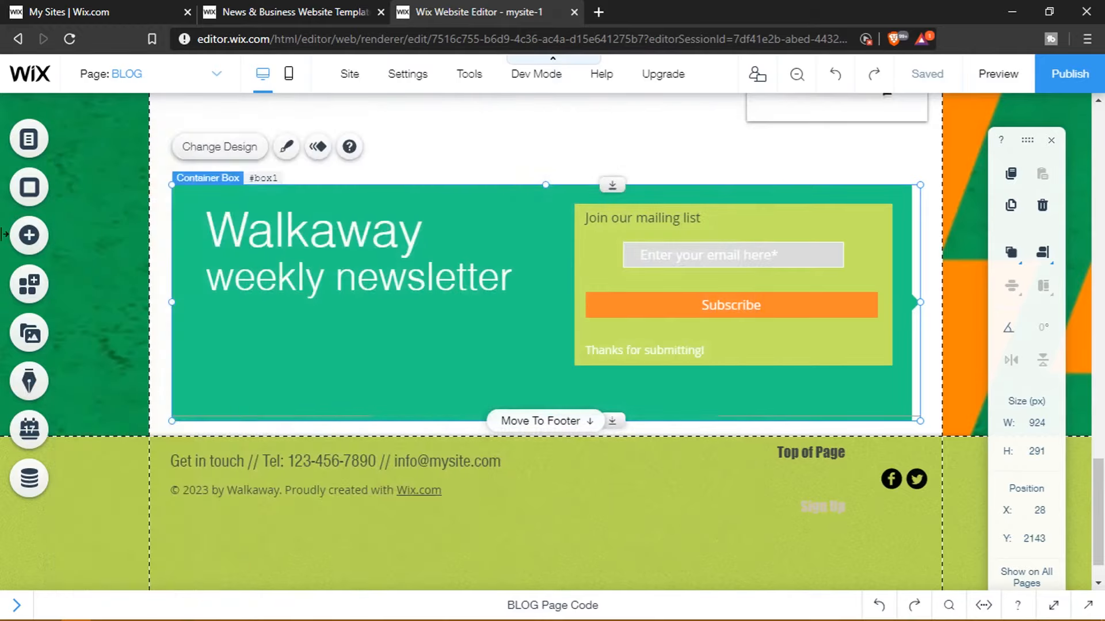
Step: Open the editor for a new blog post and leave it without writing anything
left_click(31, 382)
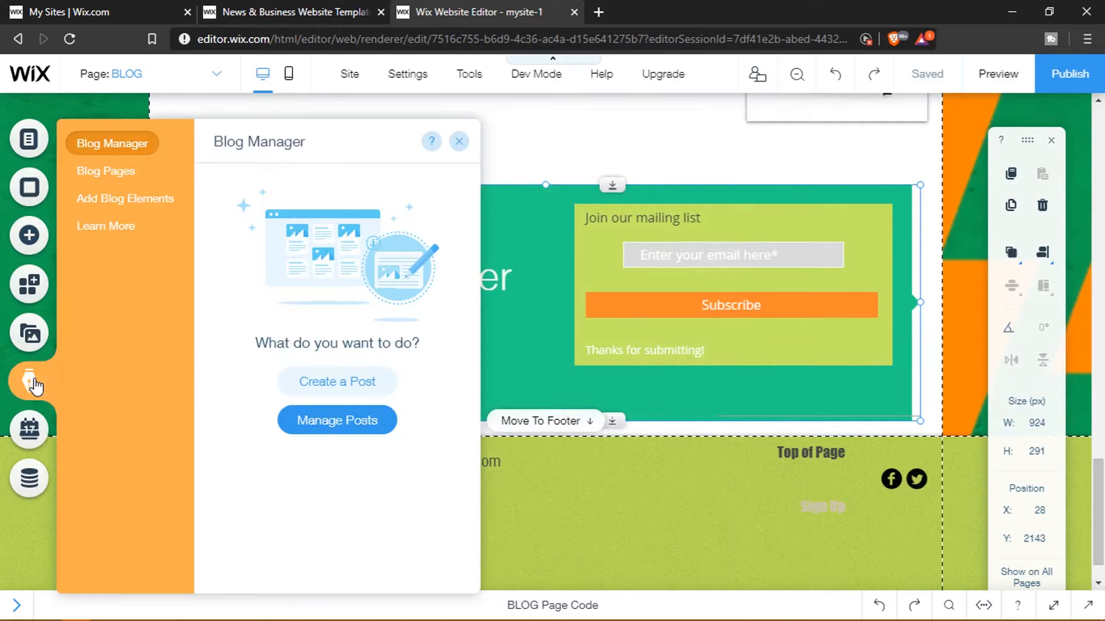
left_click(363, 383)
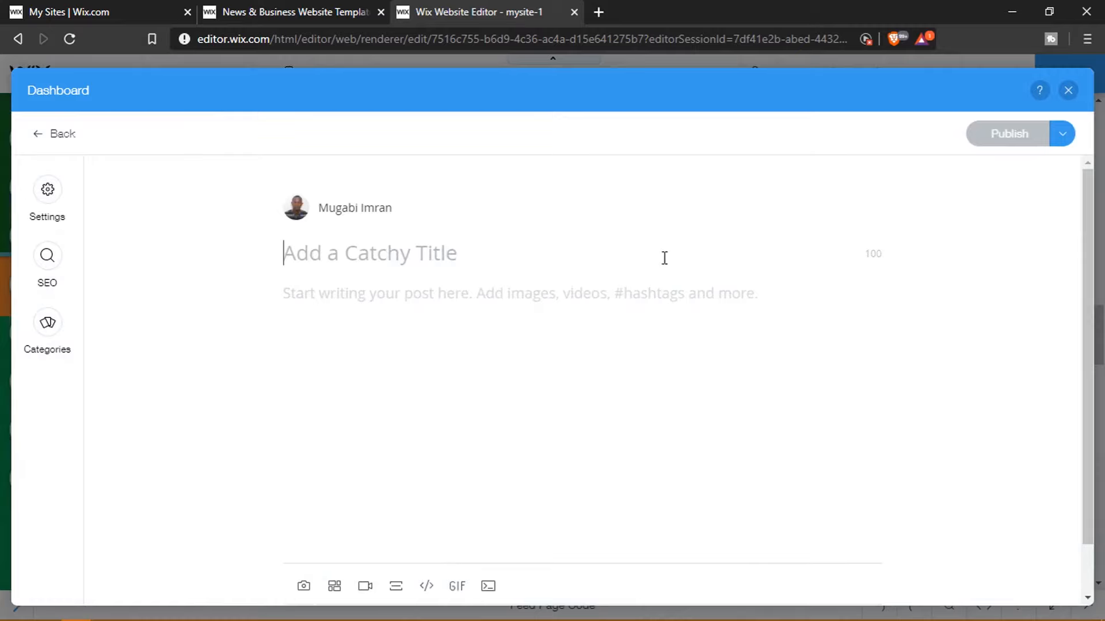
left_click(1066, 95)
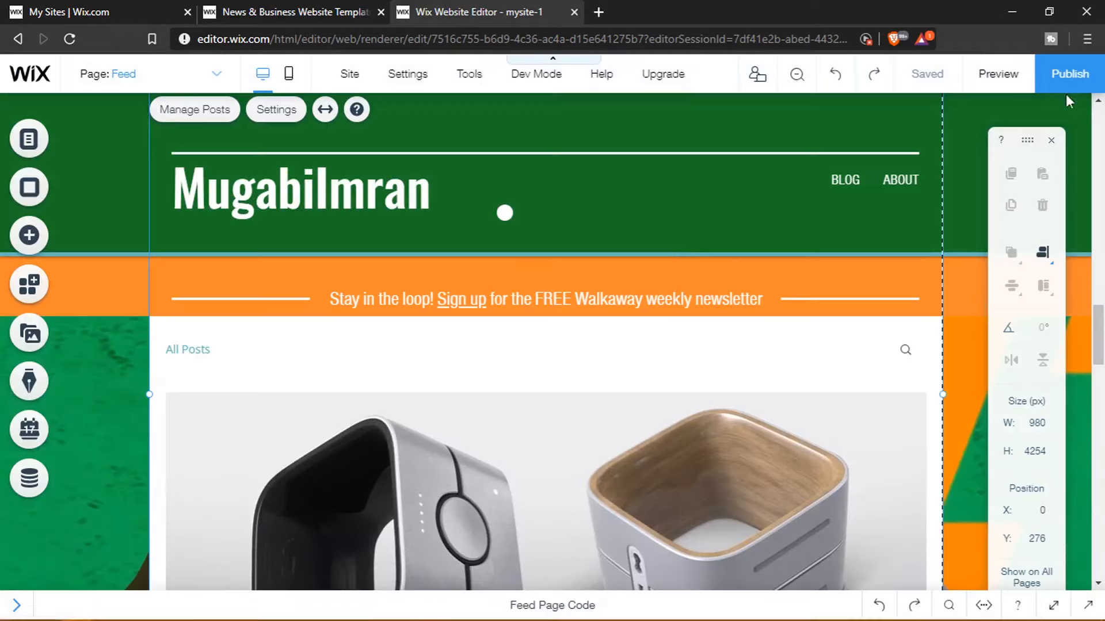
Step: Open the management list of published blog posts and check the extra actions for the first post
left_click(30, 382)
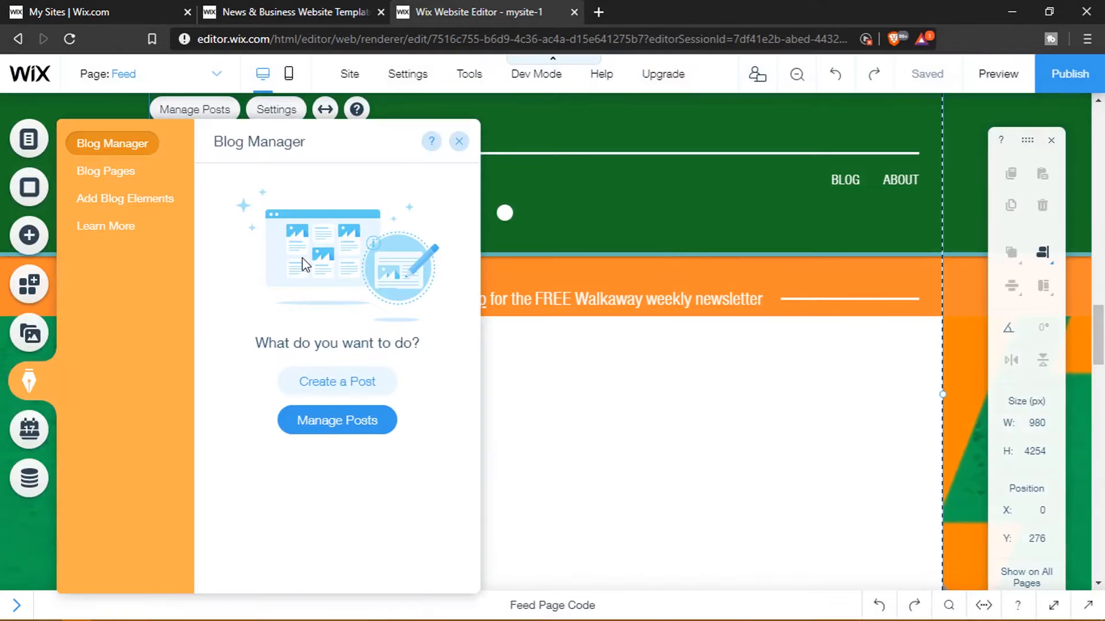
left_click(355, 425)
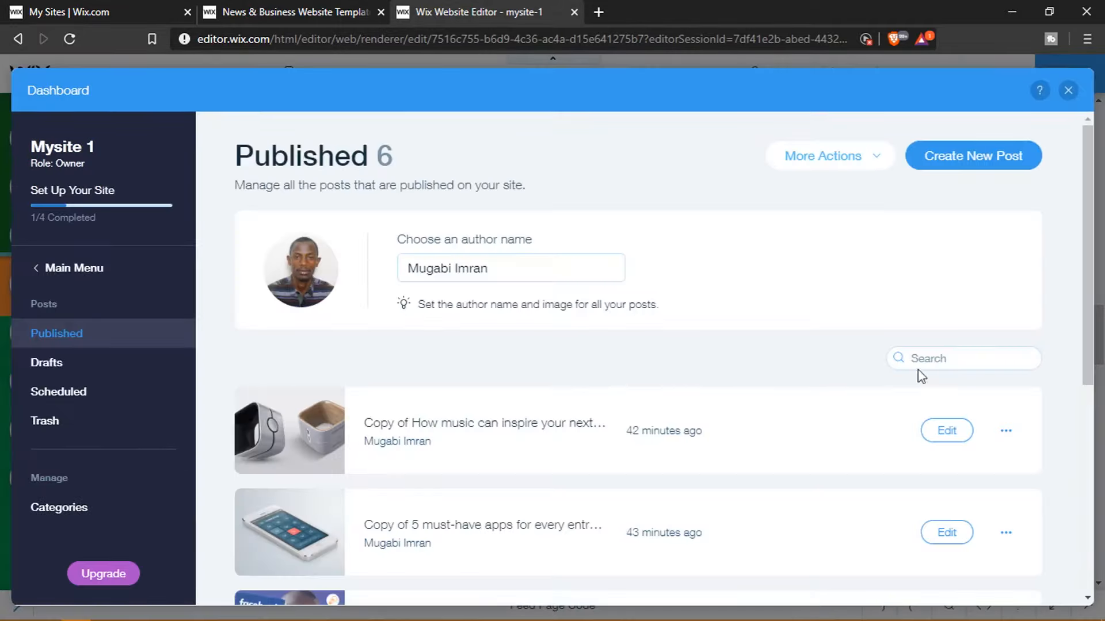
left_click(1005, 433)
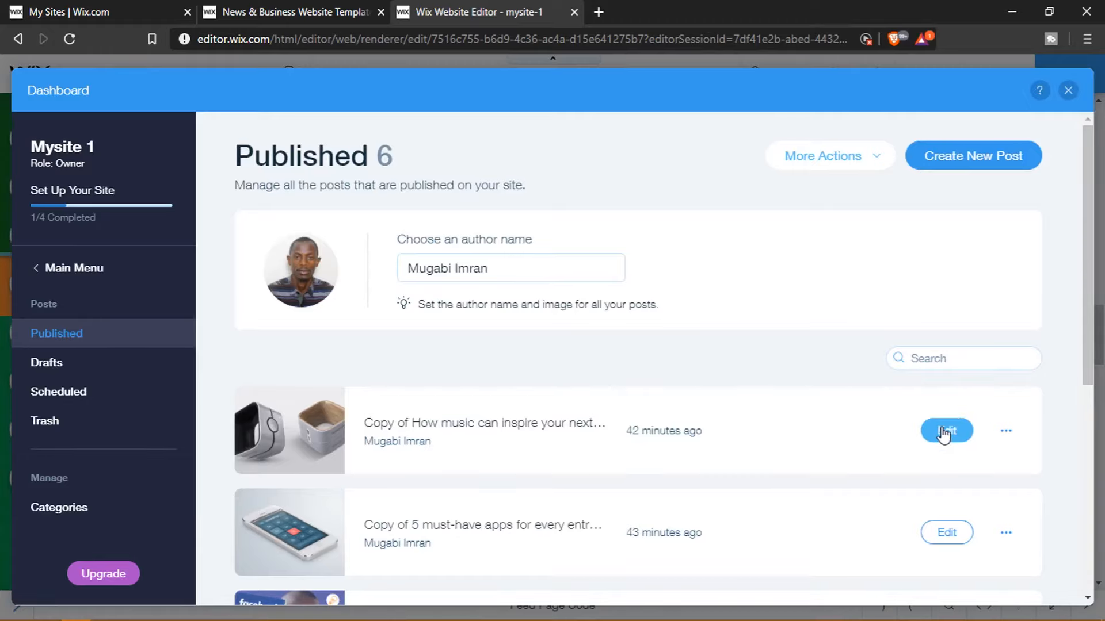
Step: Leave post management and look through the blog posts shown on the Feed page
scroll(946, 439, "down", 5)
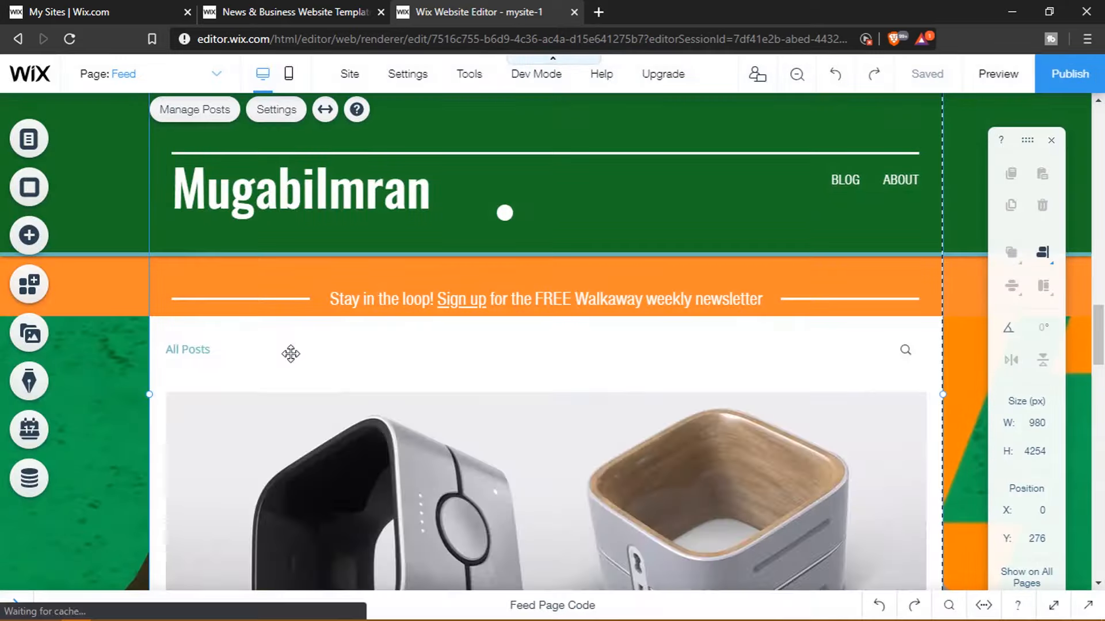
scroll(256, 371, "down", 10)
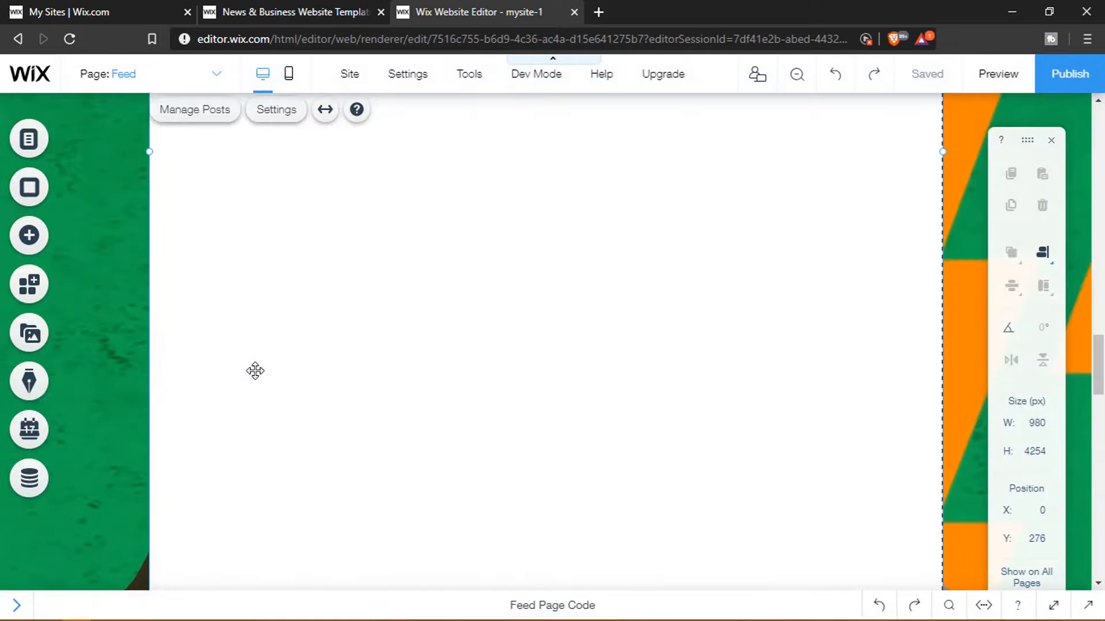
scroll(255, 371, "up", 15)
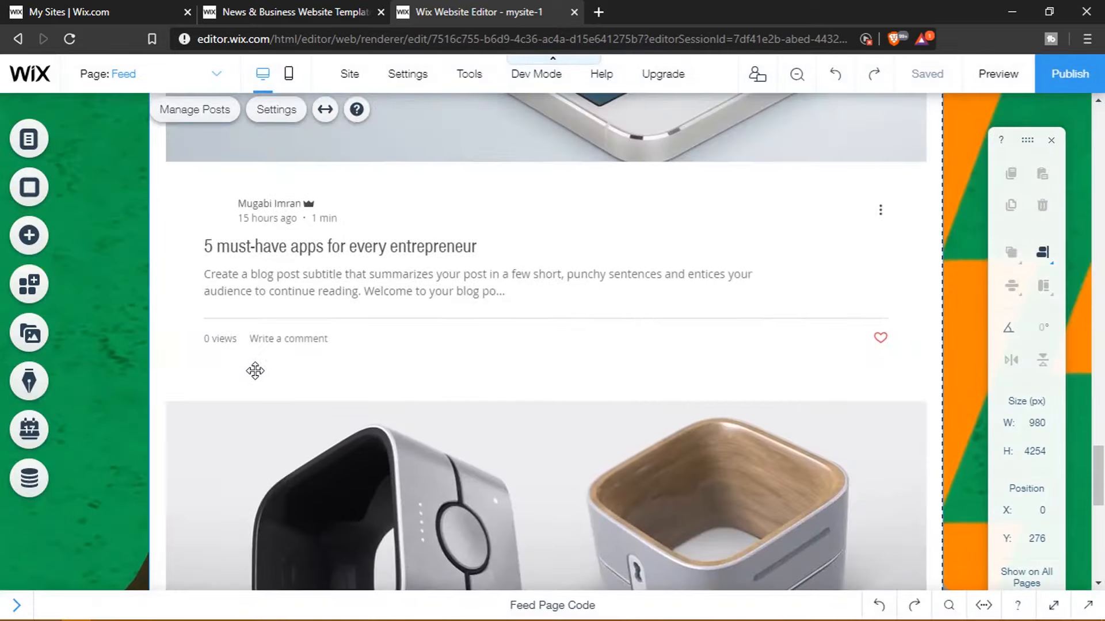
scroll(255, 372, "up", 15)
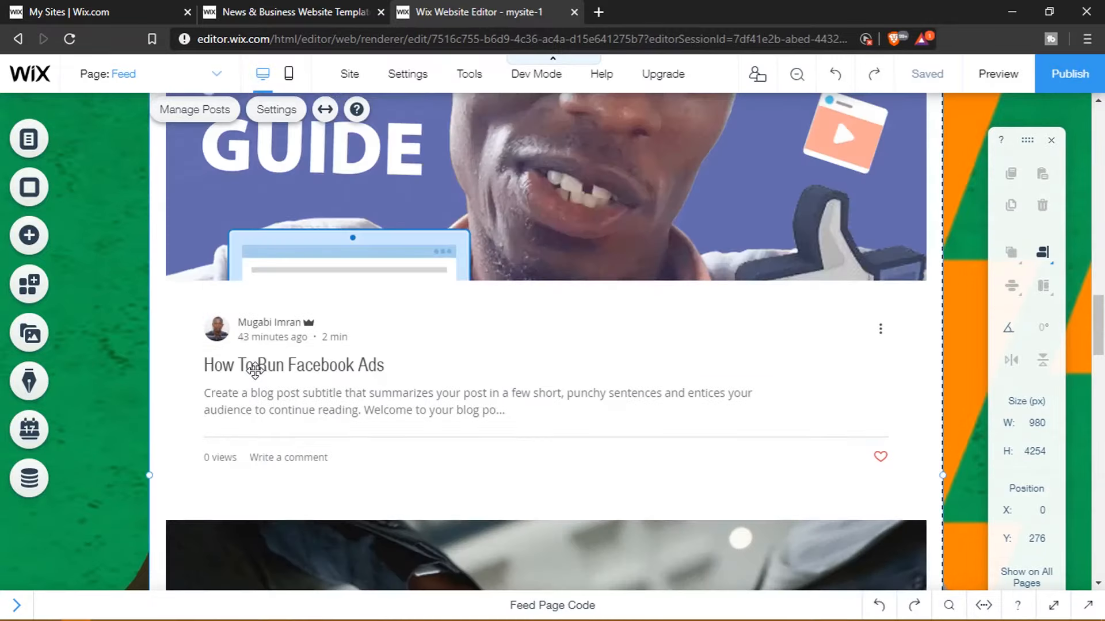
scroll(254, 371, "up", 10)
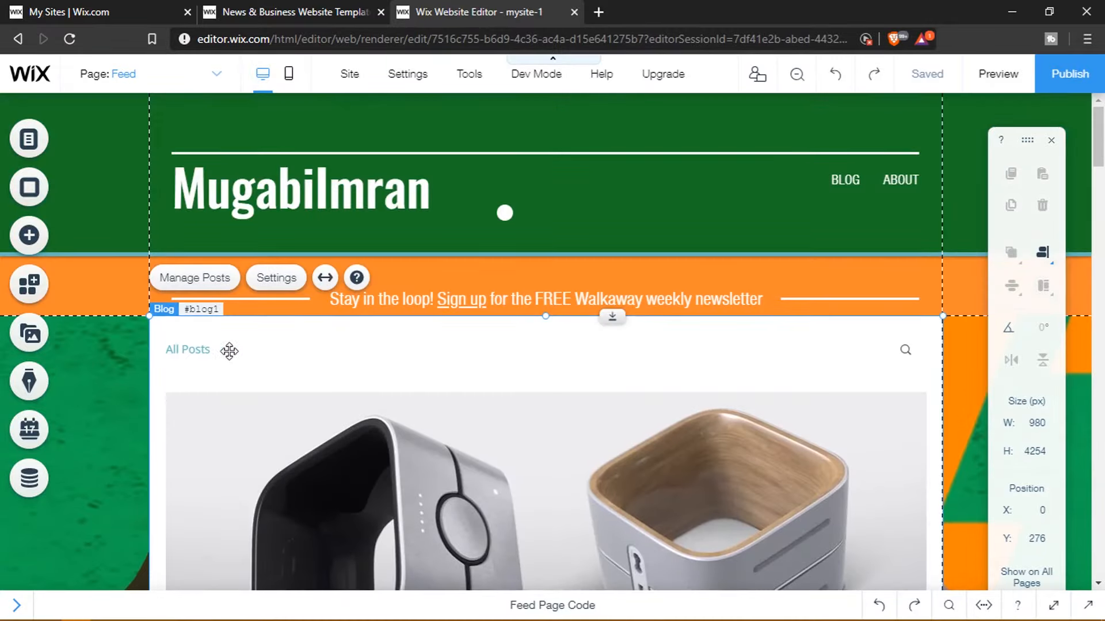
Step: Add the Wix Bookings app to the site
left_click(30, 429)
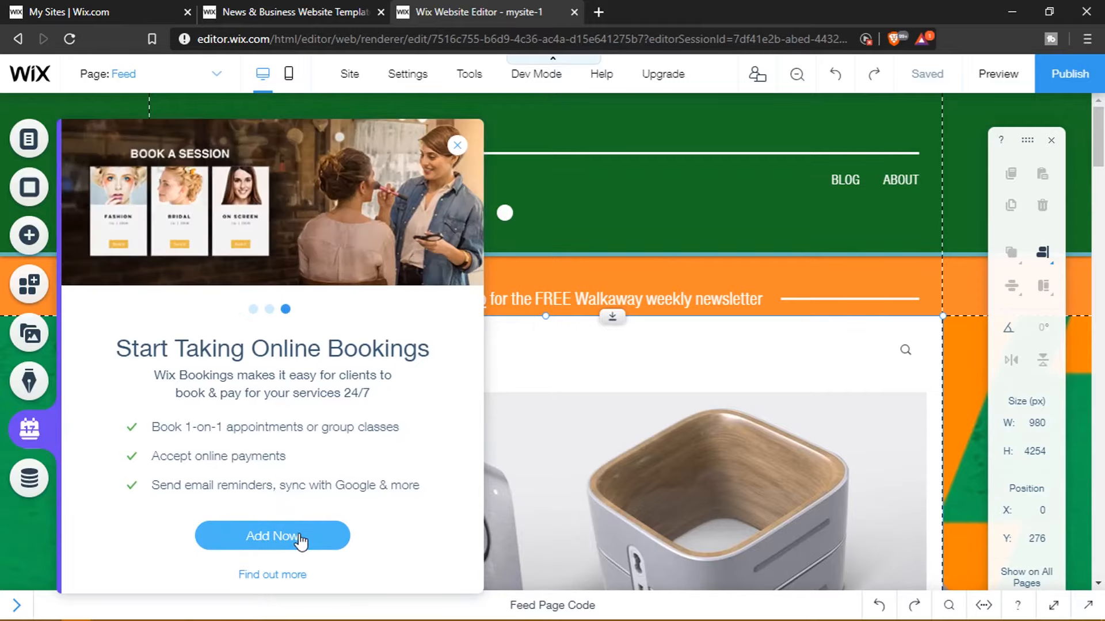
left_click(300, 539)
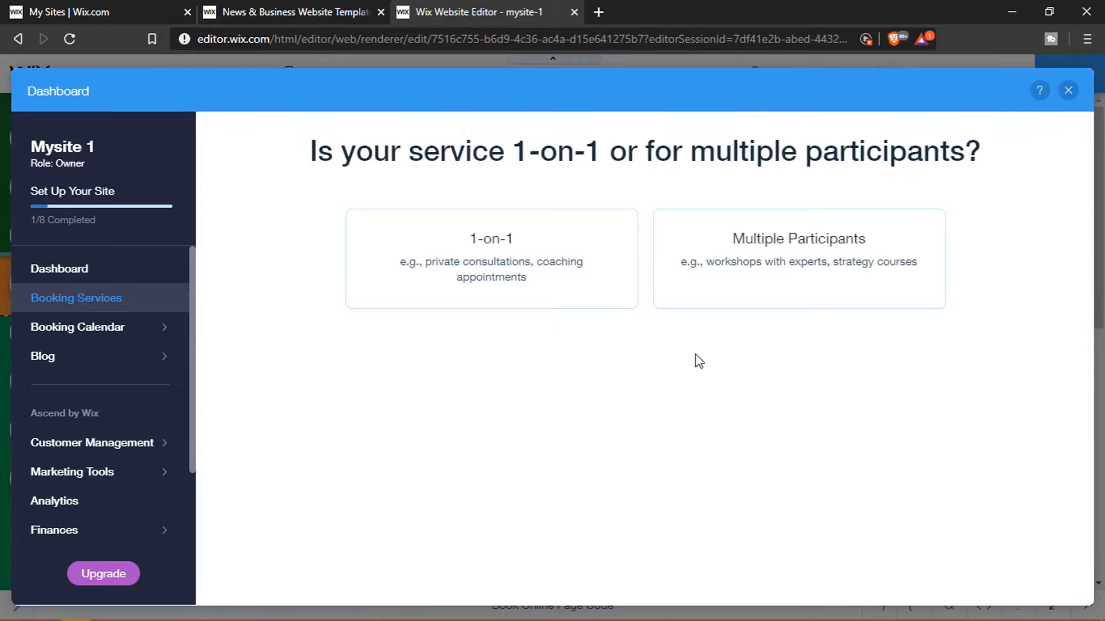
Step: Start a multiple-participant class service and examine its details, pricing, participants, duration, scheduling and location settings
left_click(836, 257)
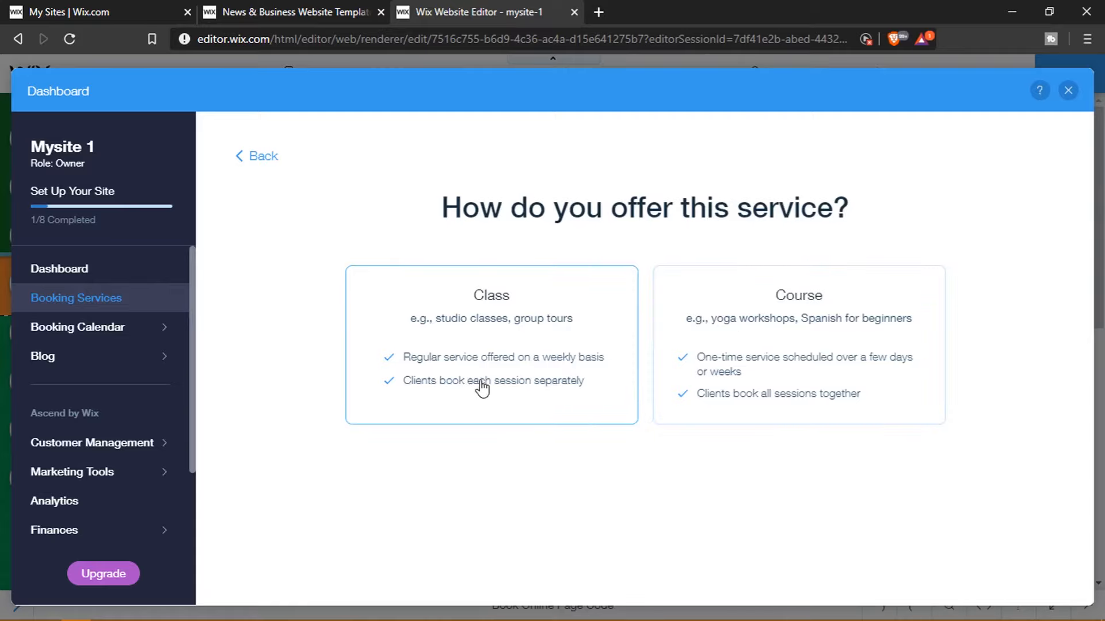
left_click(513, 360)
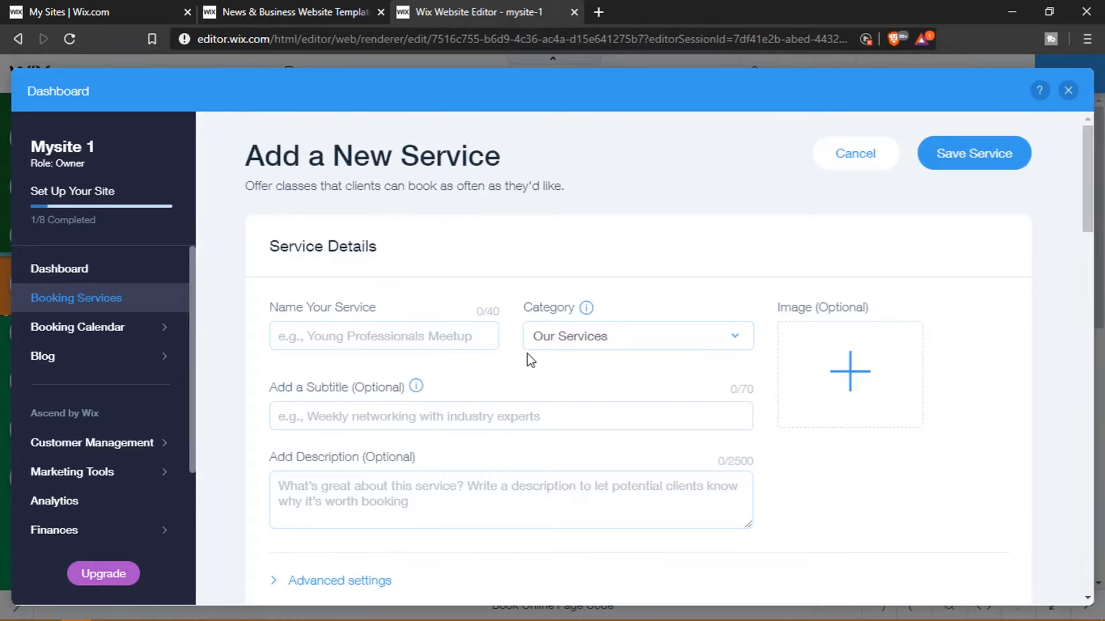
scroll(529, 361, "down", 2)
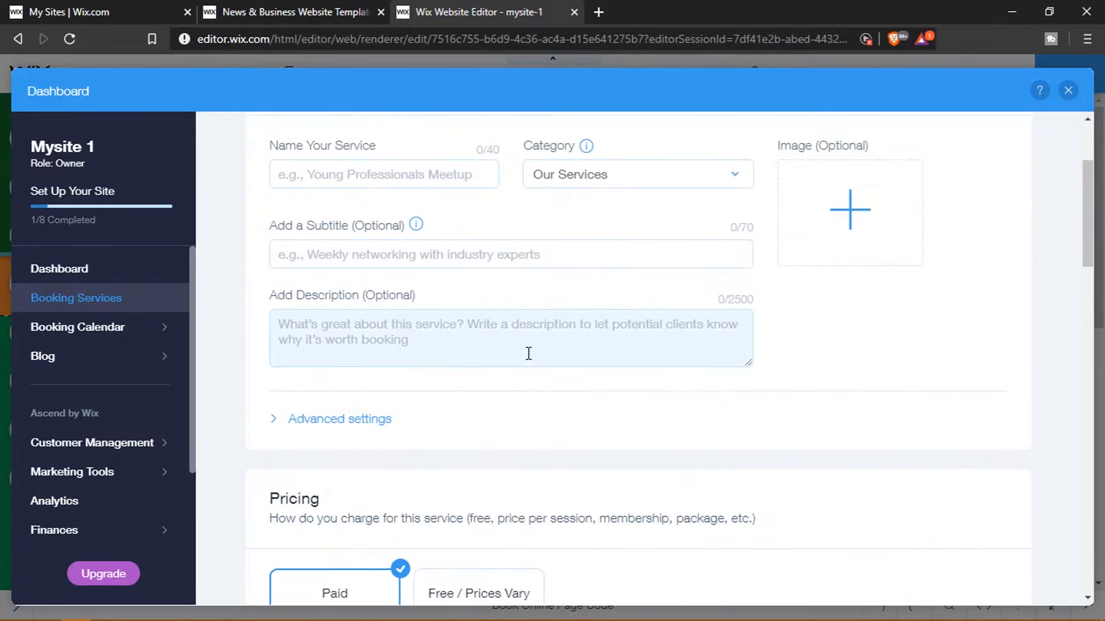
scroll(526, 353, "up", 1)
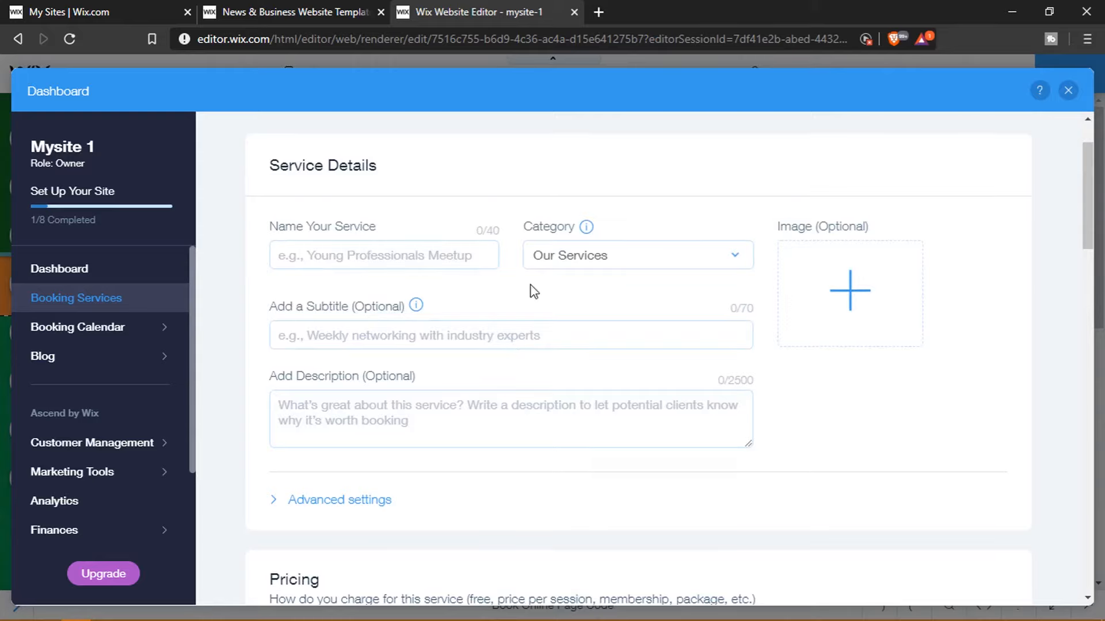
scroll(547, 303, "down", 4)
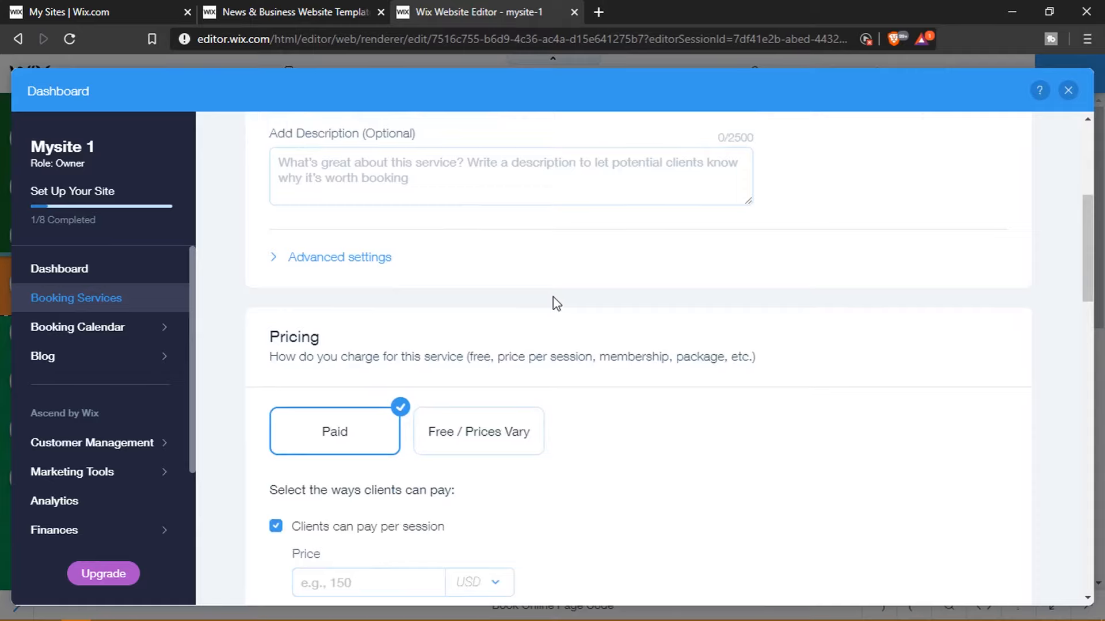
scroll(604, 291, "down", 7)
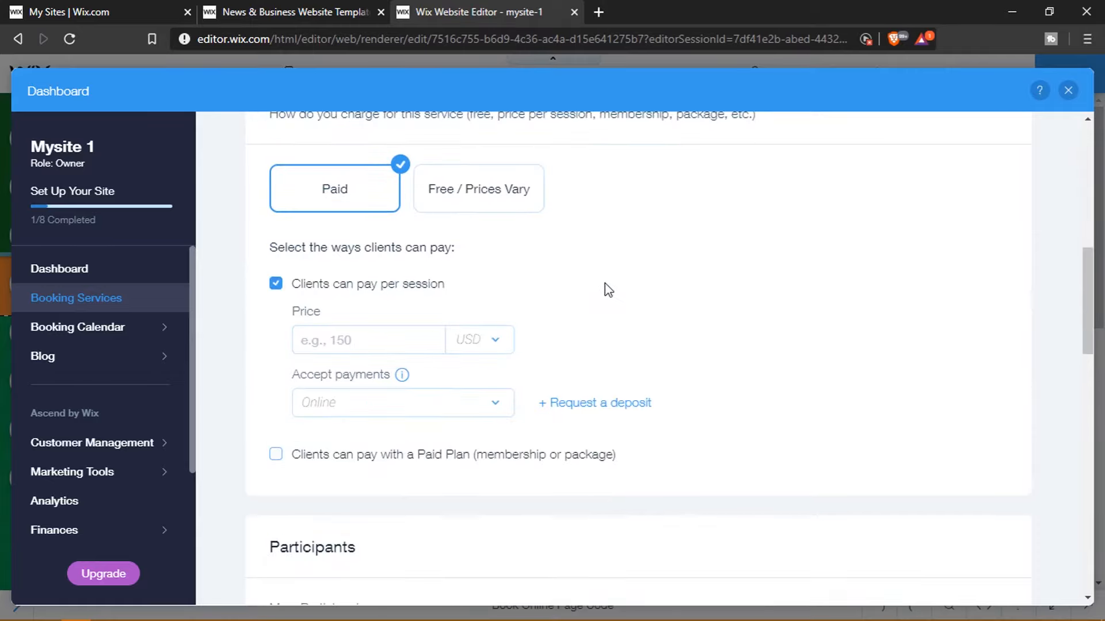
scroll(697, 290, "down", 8)
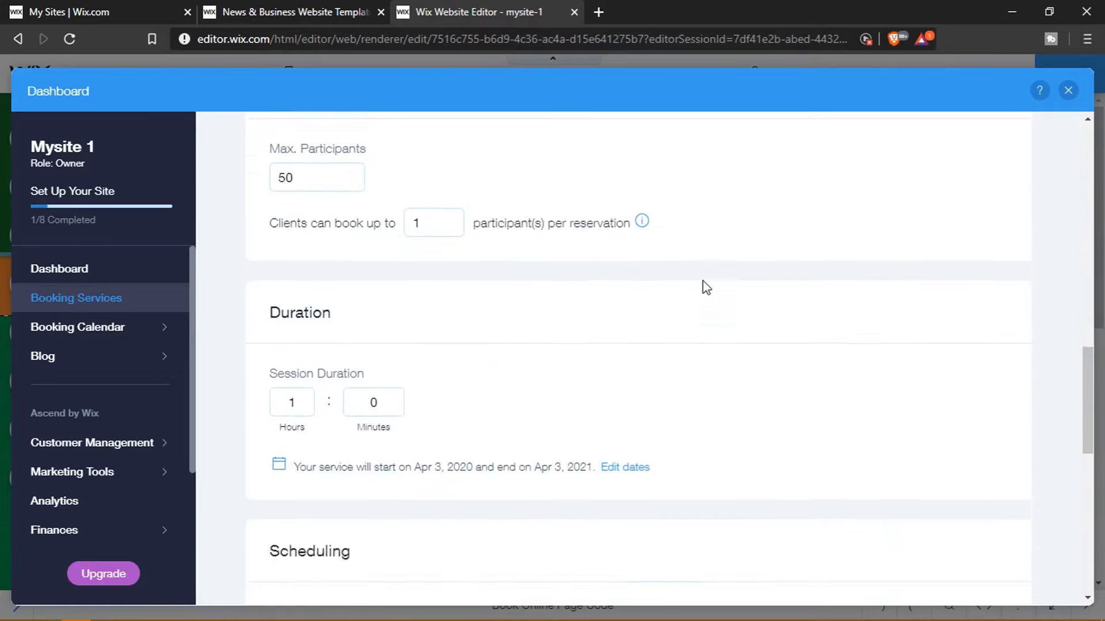
scroll(704, 287, "down", 5)
scroll(702, 286, "up", 3)
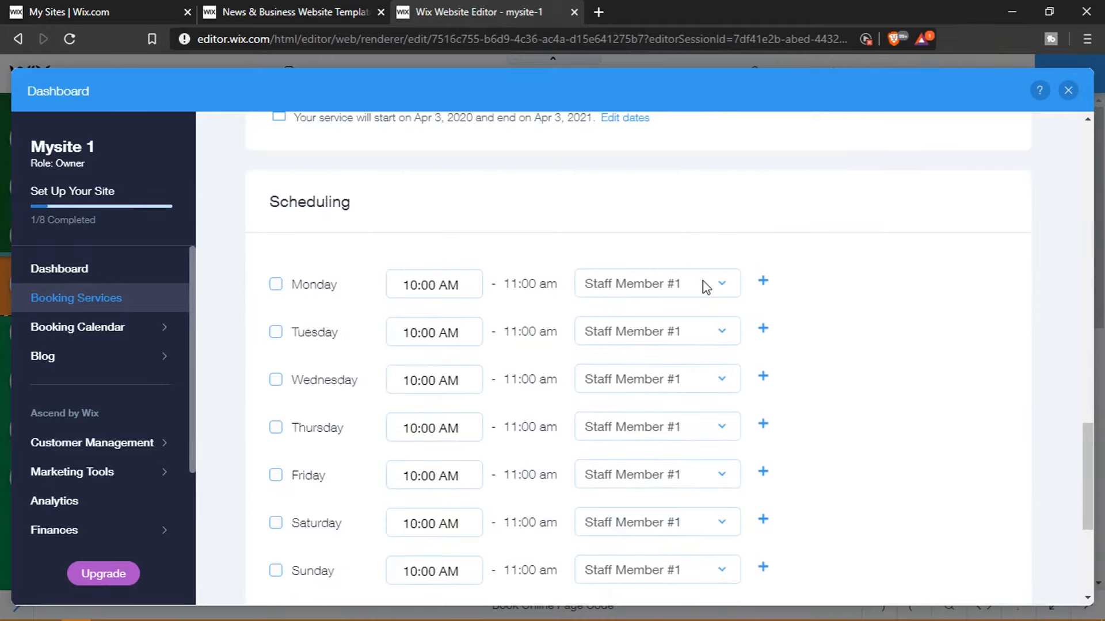
scroll(908, 256, "down", 5)
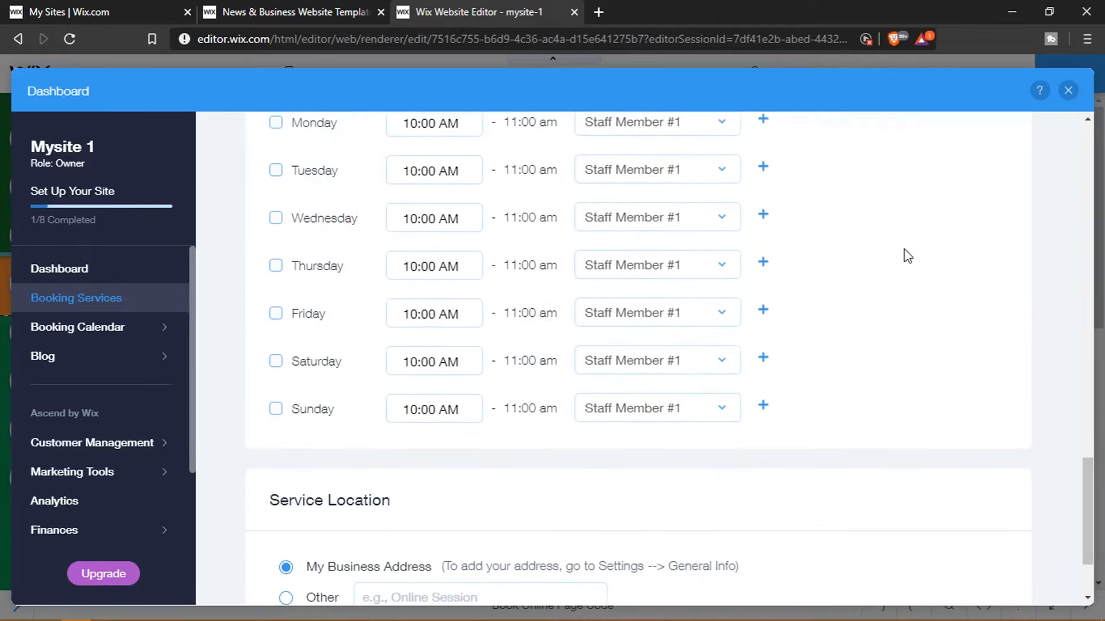
scroll(907, 255, "up", 1)
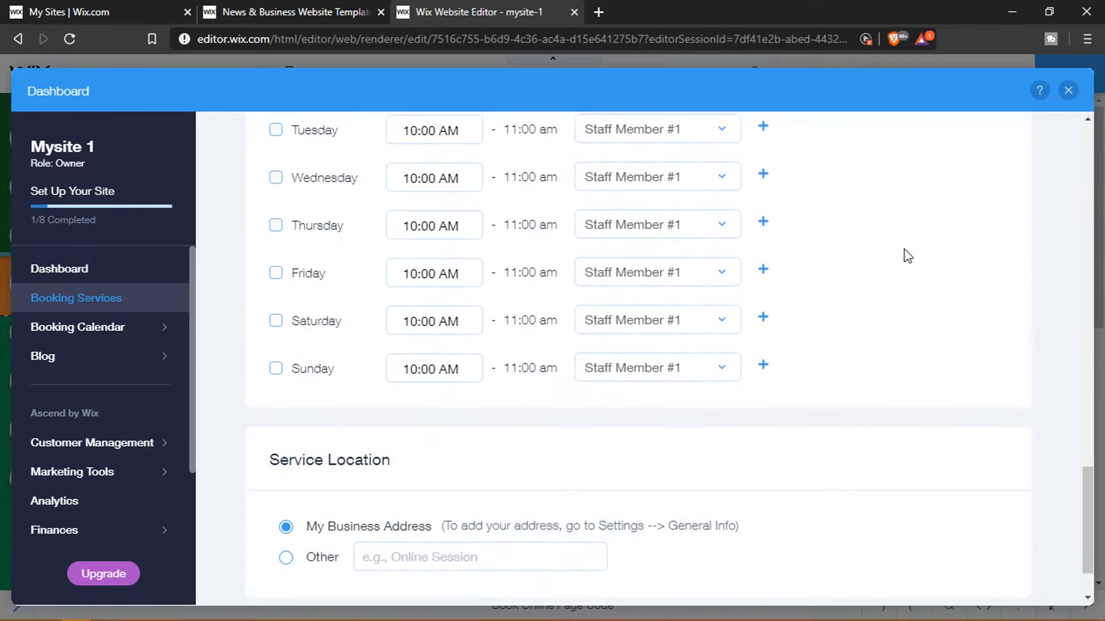
scroll(907, 255, "up", 15)
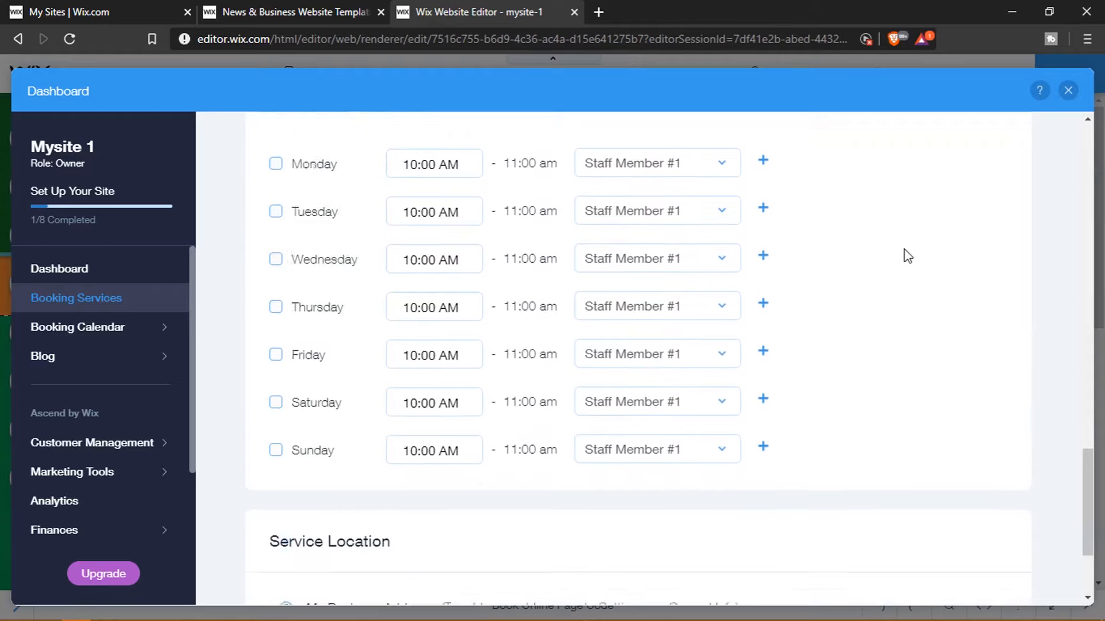
scroll(907, 256, "up", 5)
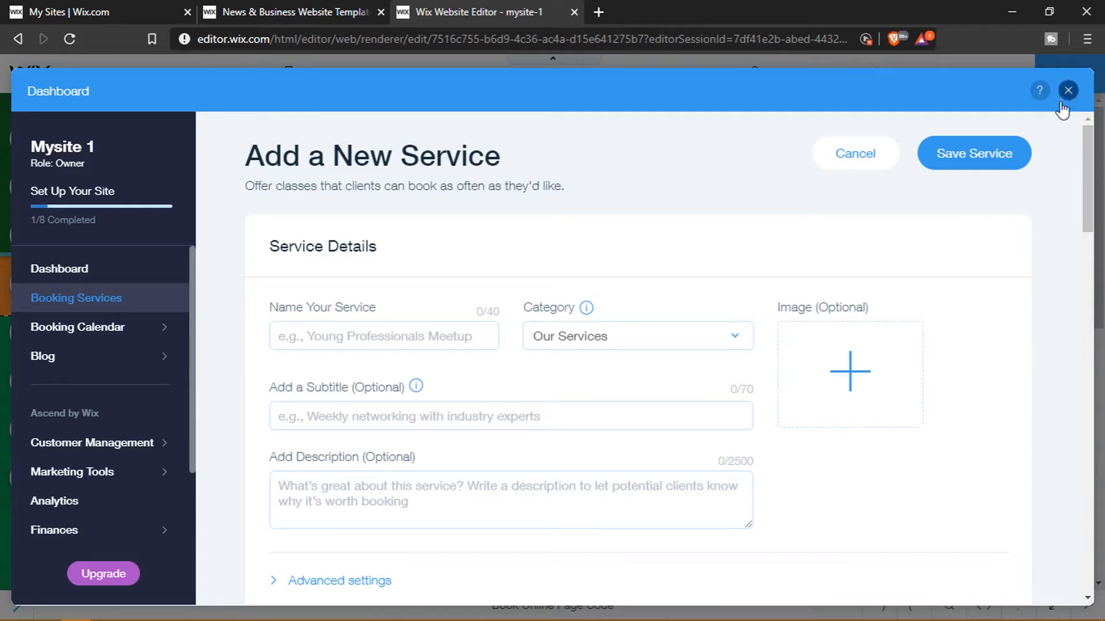
Step: Cancel adding the new booking service and close the dashboard to return to the site editor
left_click_drag(1060, 119, 1052, 157)
left_click(1056, 165)
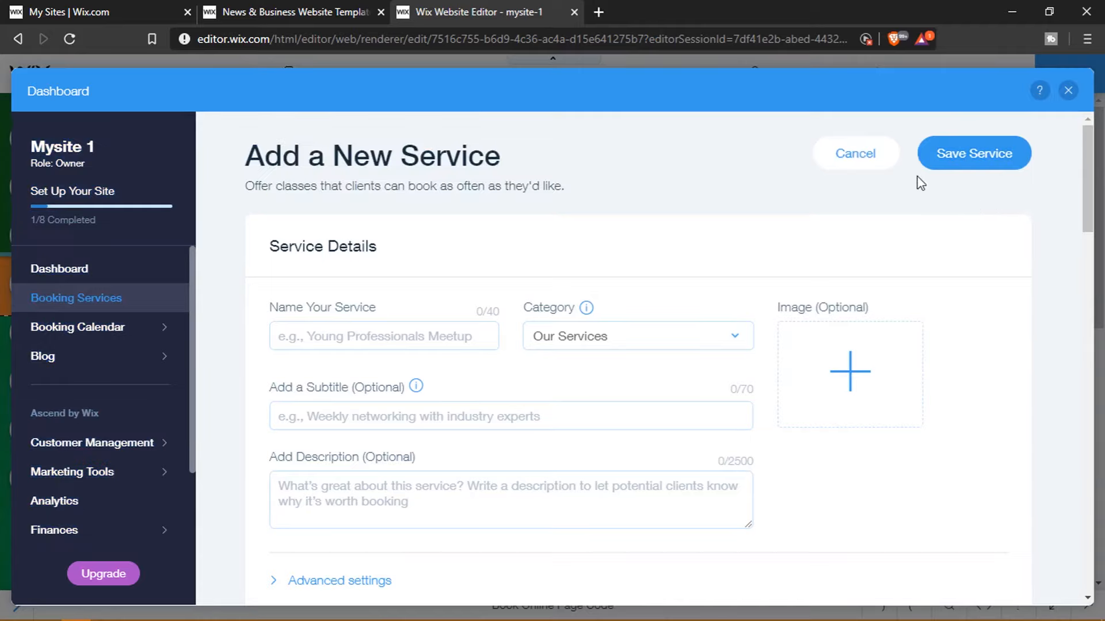
left_click(851, 154)
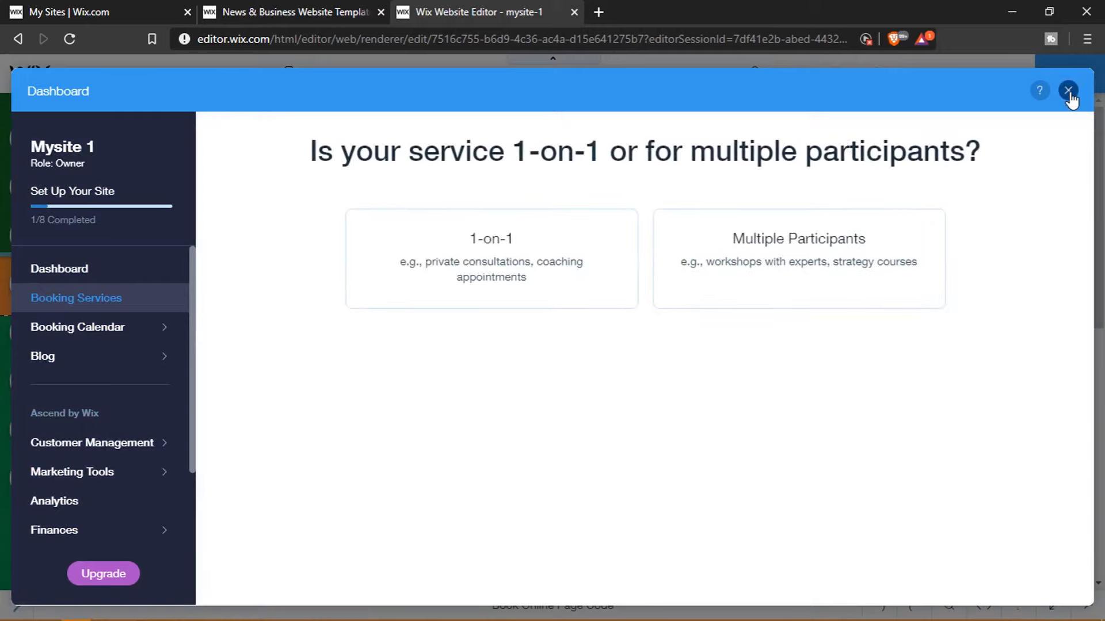
left_click(1068, 92)
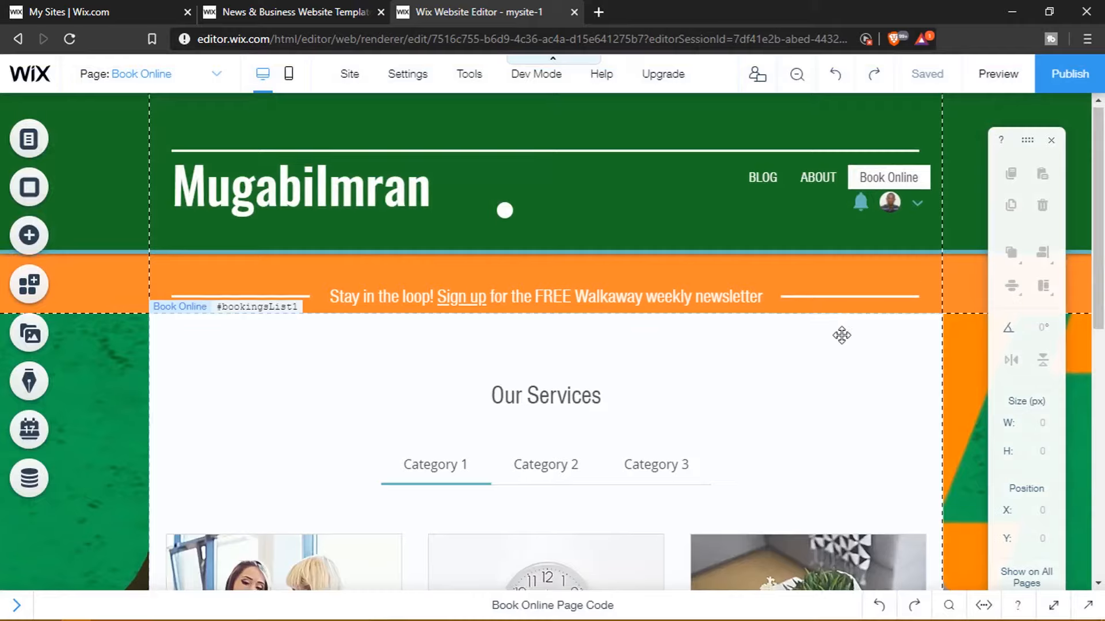
Step: Try to delete the services list directly from the Book Online page
scroll(842, 335, "down", 3)
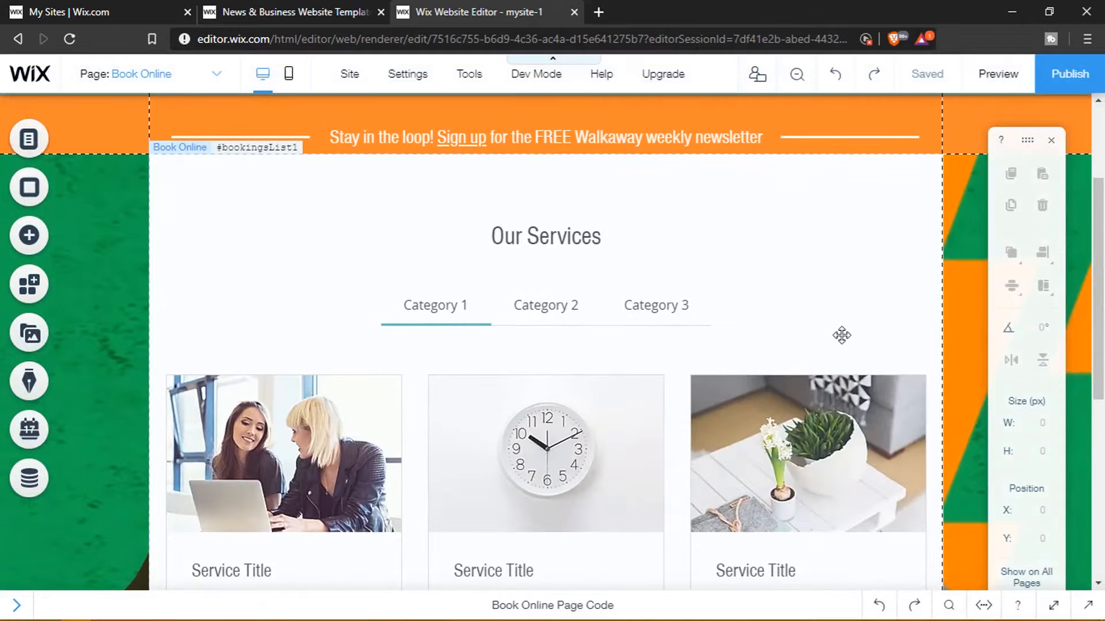
scroll(841, 334, "down", 5)
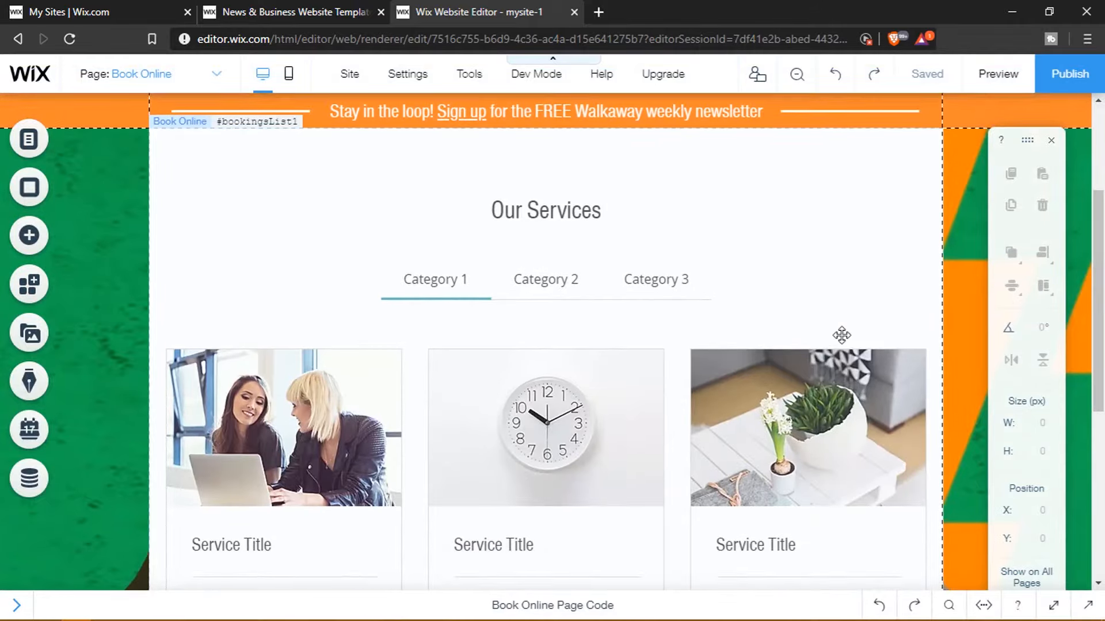
scroll(841, 335, "up", 5)
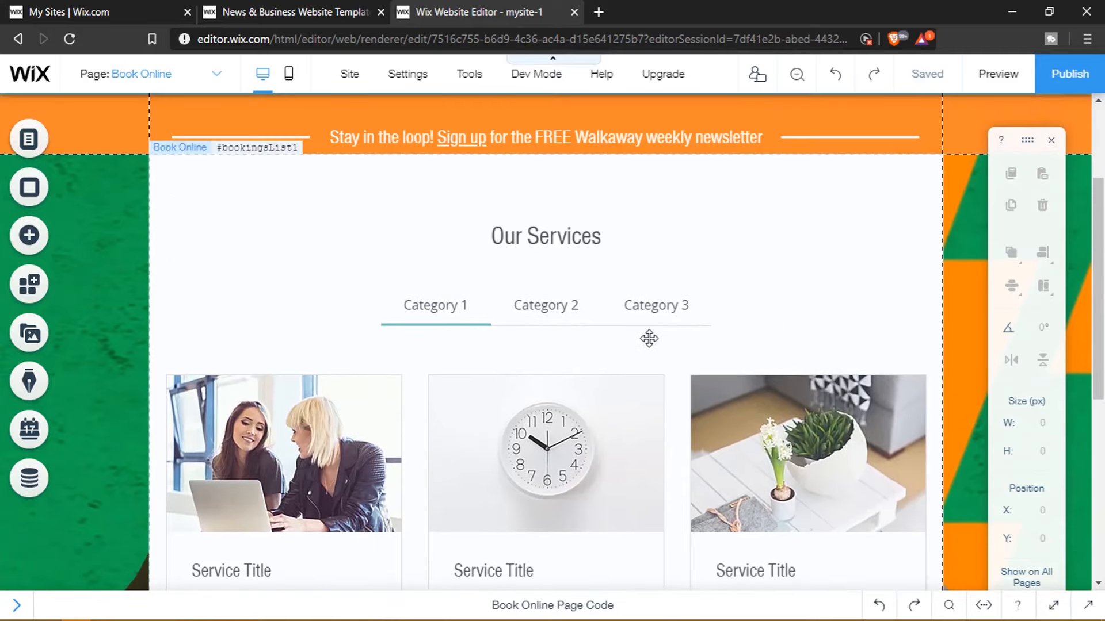
left_click(568, 323)
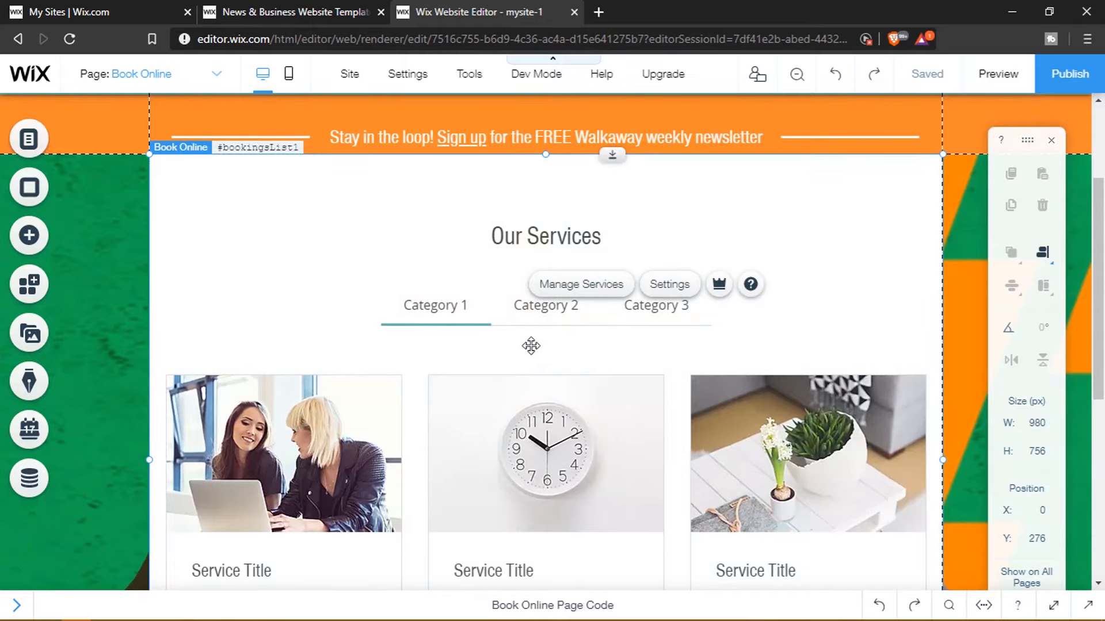
key("Delete")
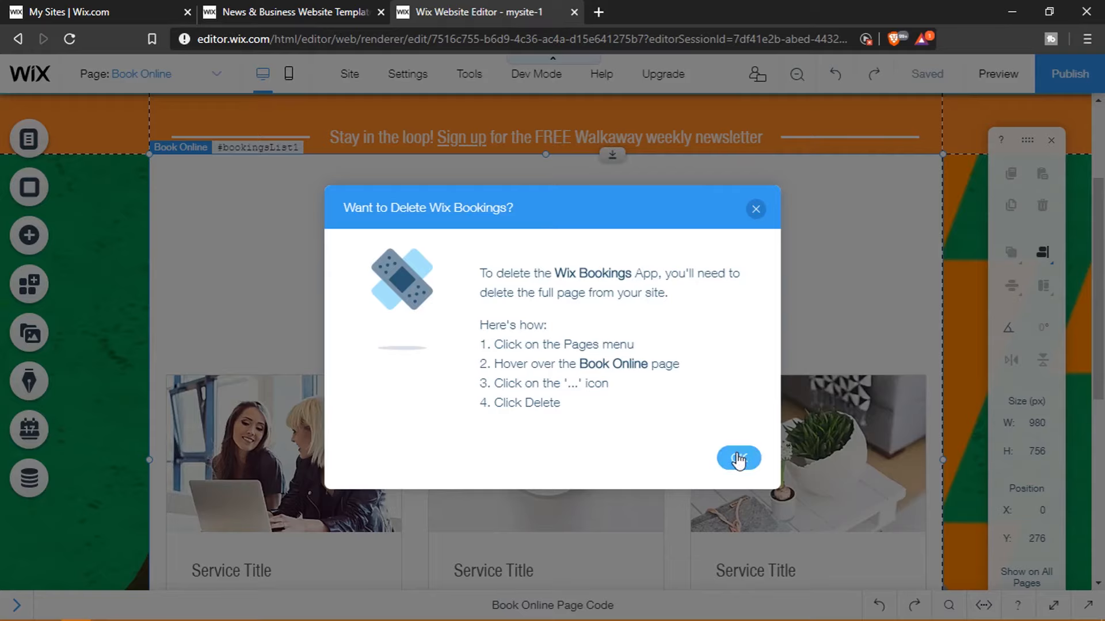
left_click(738, 458)
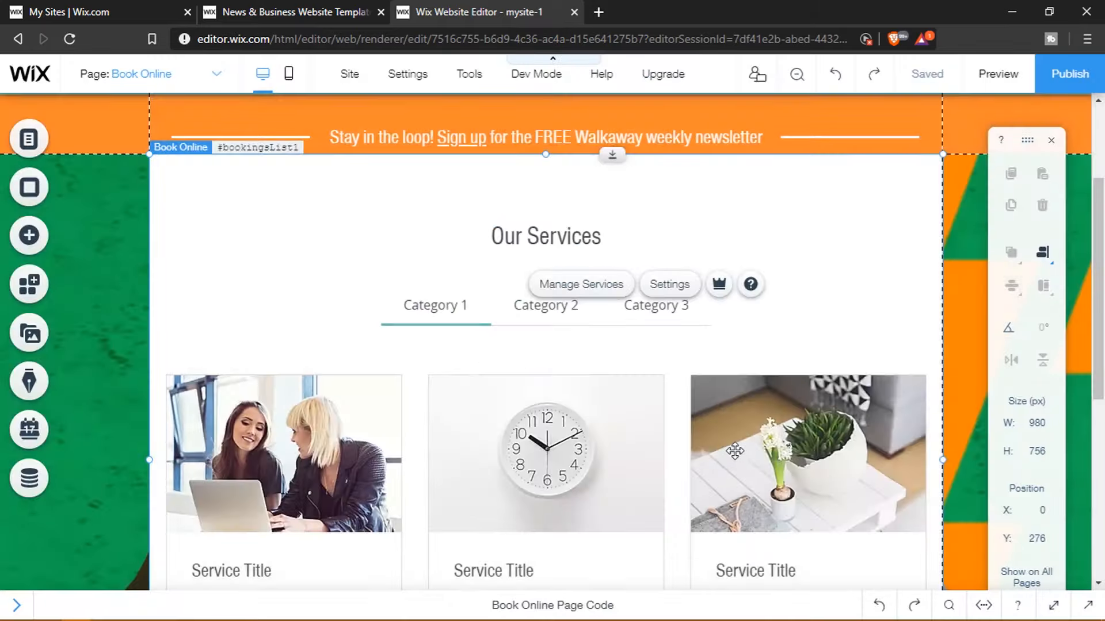
left_click(681, 240)
key("Delete")
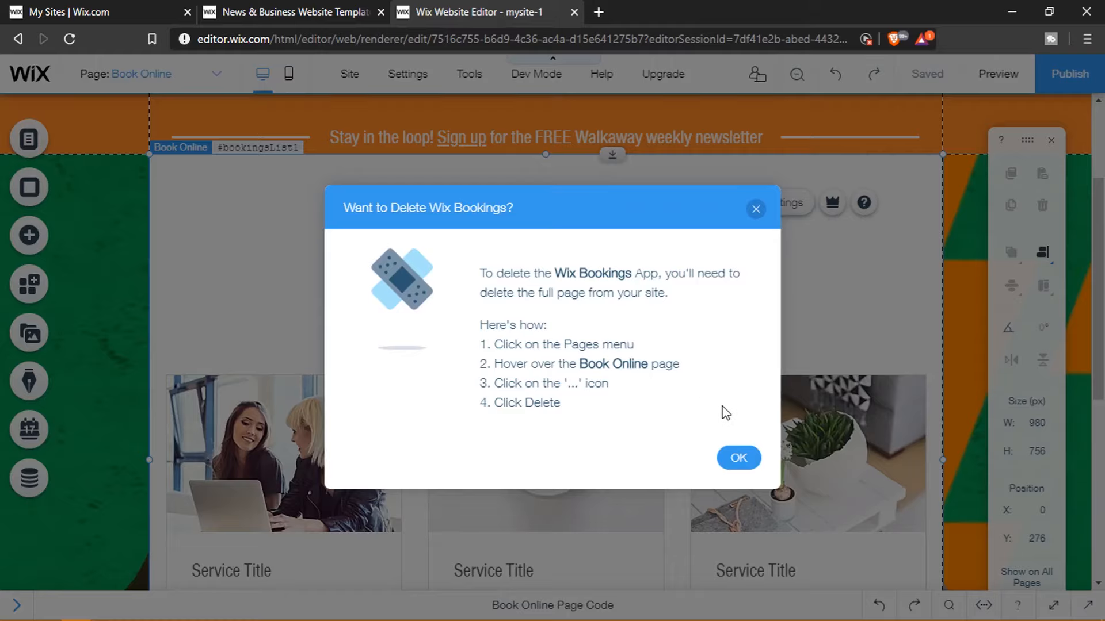
left_click(738, 459)
Step: Delete the Book Online page together with the Wix Bookings app through the header menu's page management
scroll(776, 446, "up", 3)
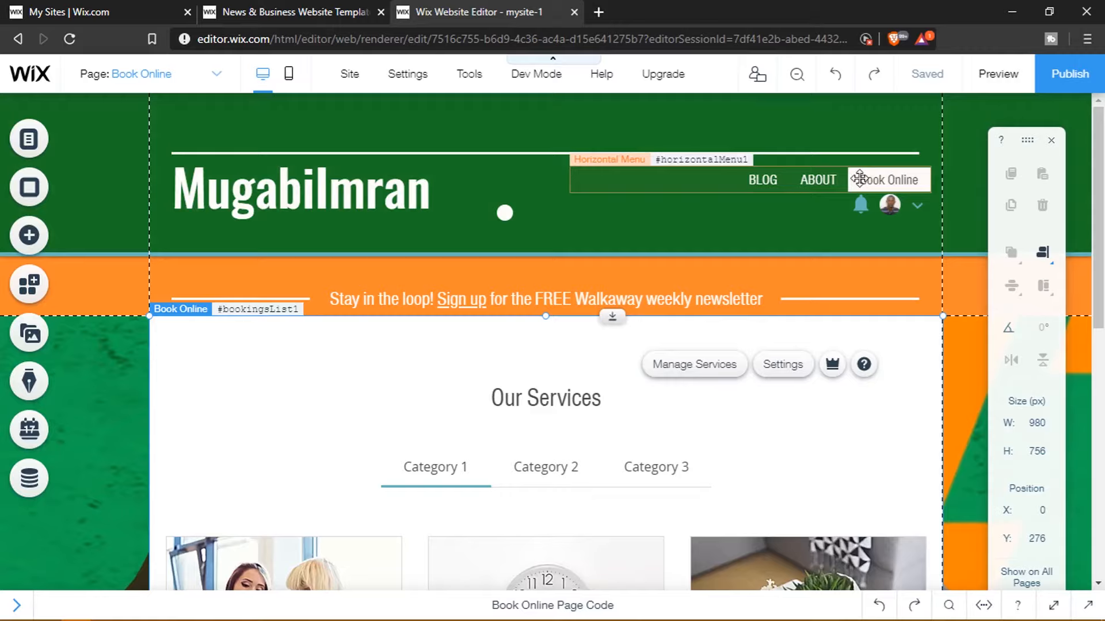
left_click(859, 179)
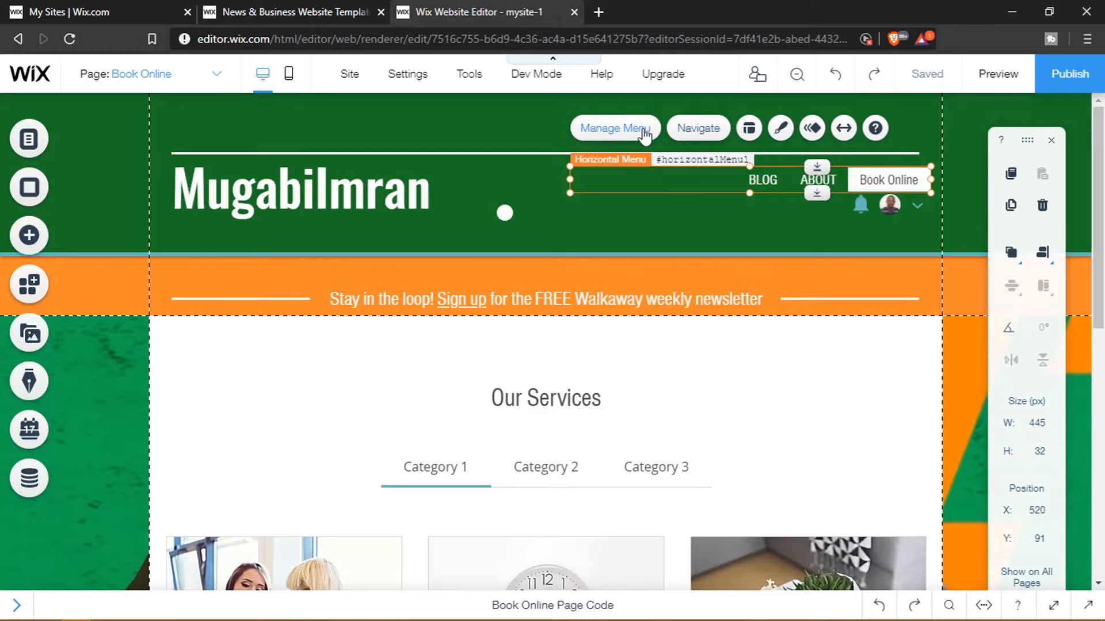
left_click(644, 133)
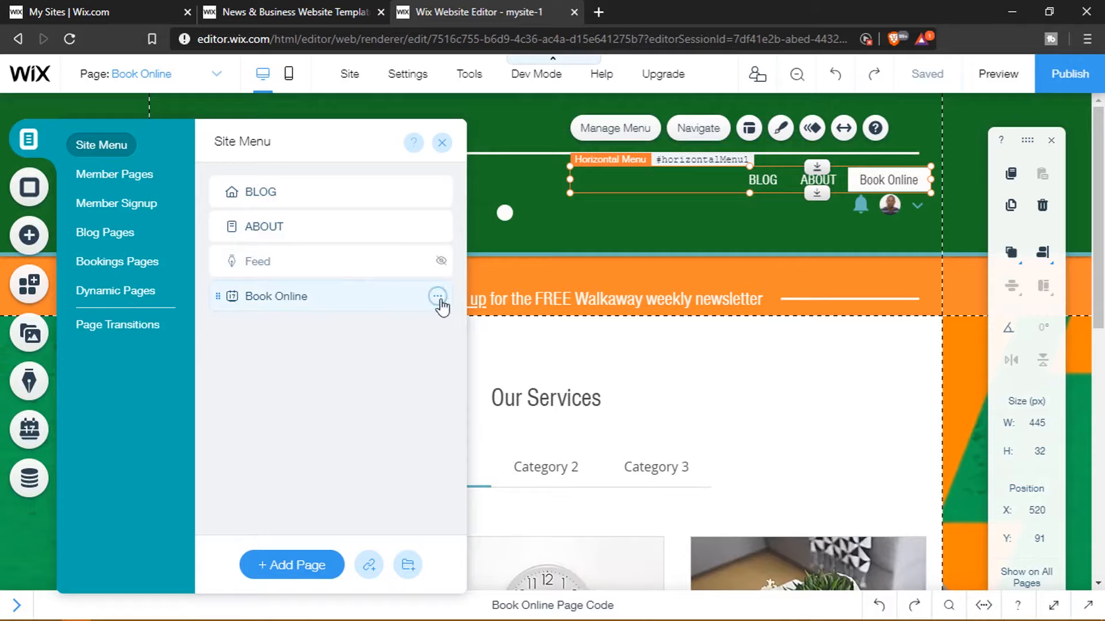
left_click(438, 298)
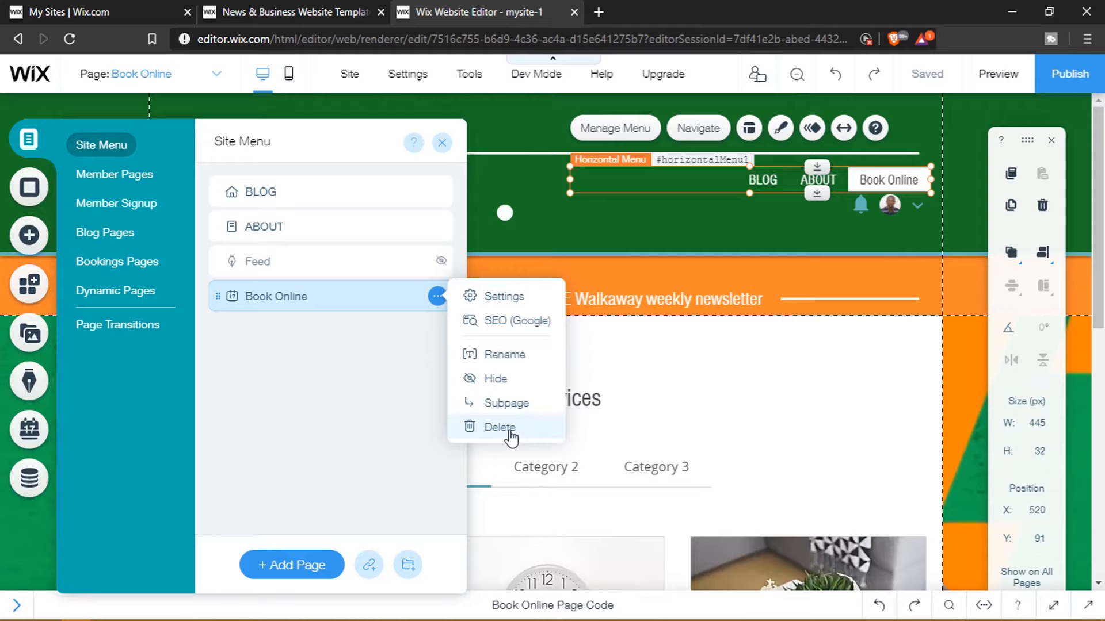
left_click(499, 427)
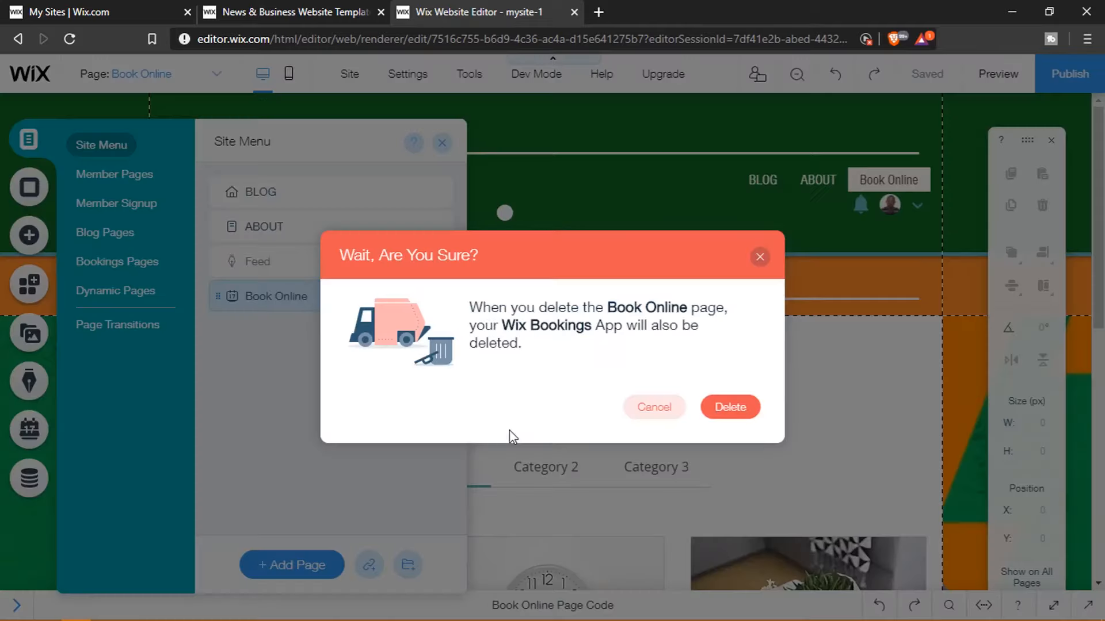
left_click(725, 410)
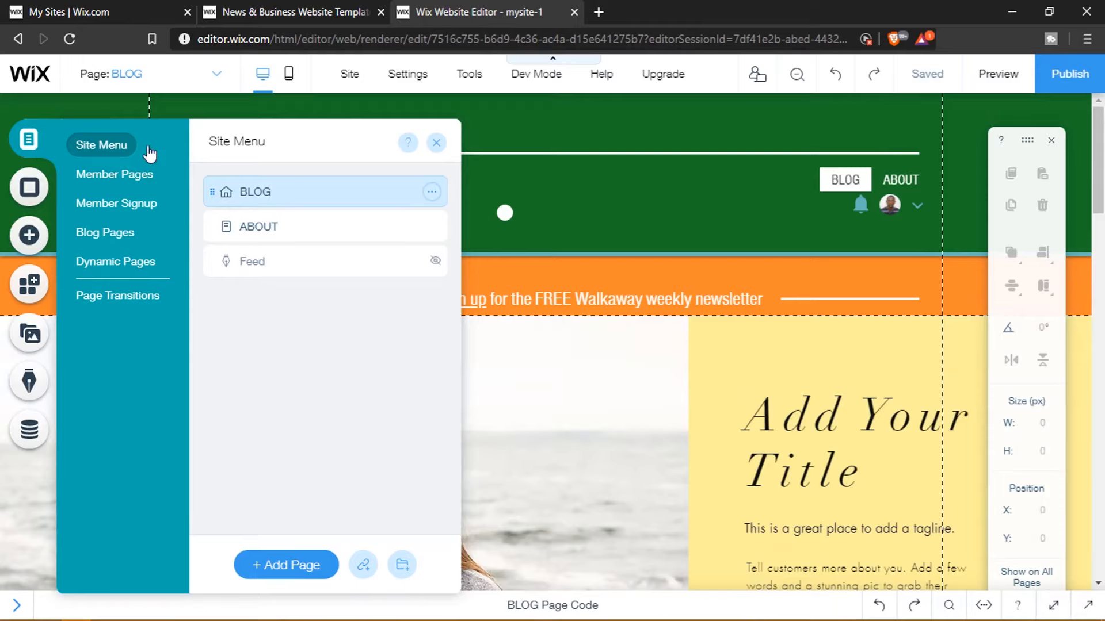
left_click(438, 145)
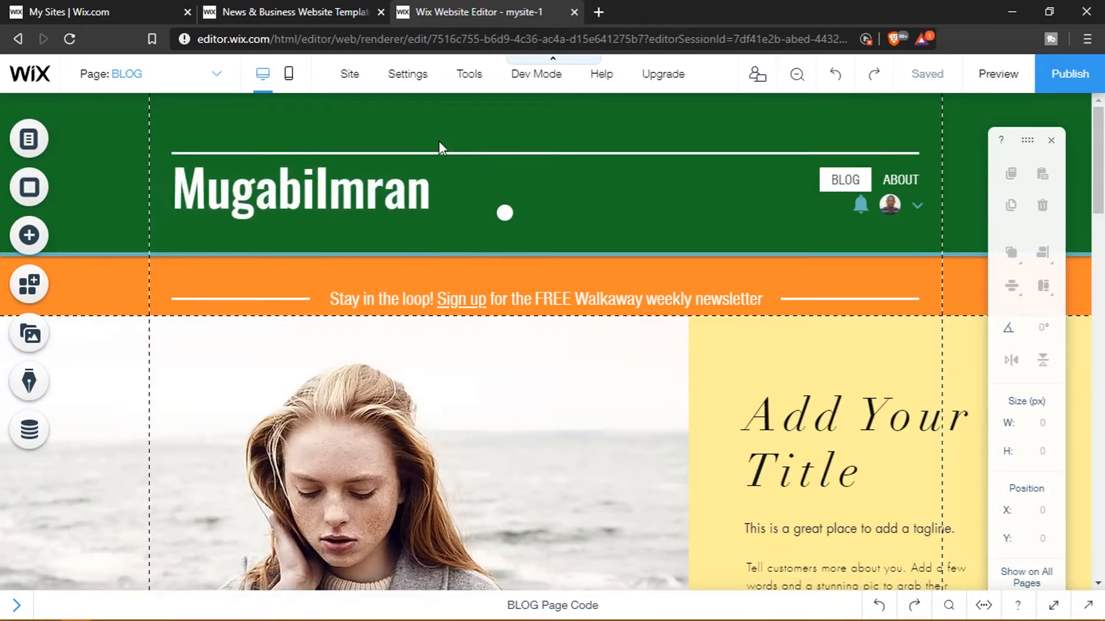
Step: Examine the site's content collections, including the blog's Categories collection, and return to the BLOG page
left_click(30, 432)
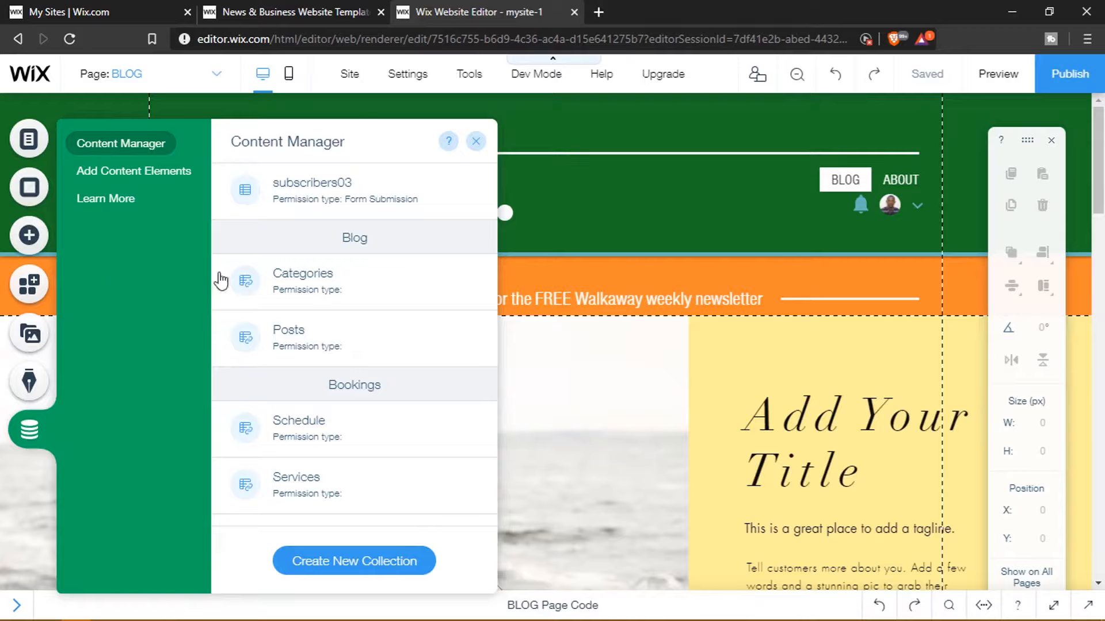
left_click(409, 278)
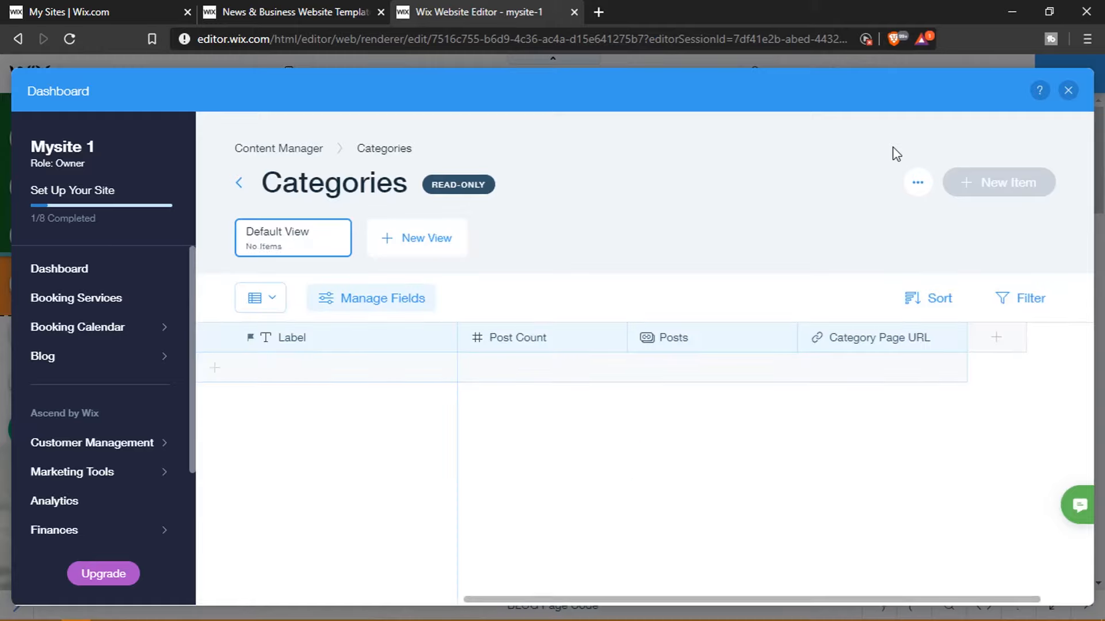
left_click(1068, 90)
scroll(431, 299, "down", 1)
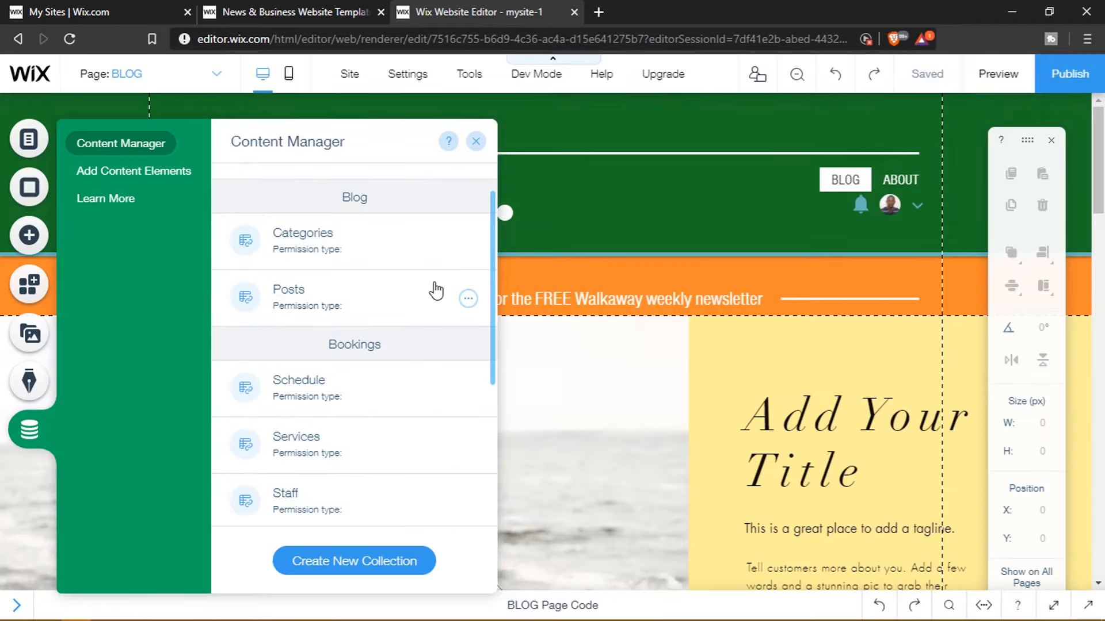
scroll(435, 290, "up", 1)
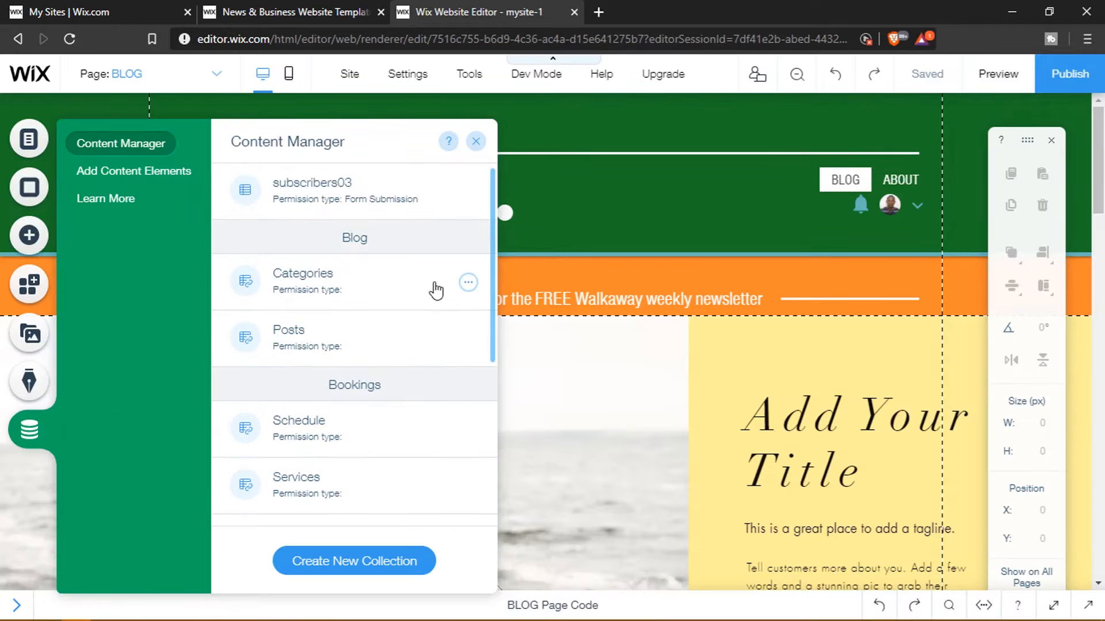
left_click(476, 141)
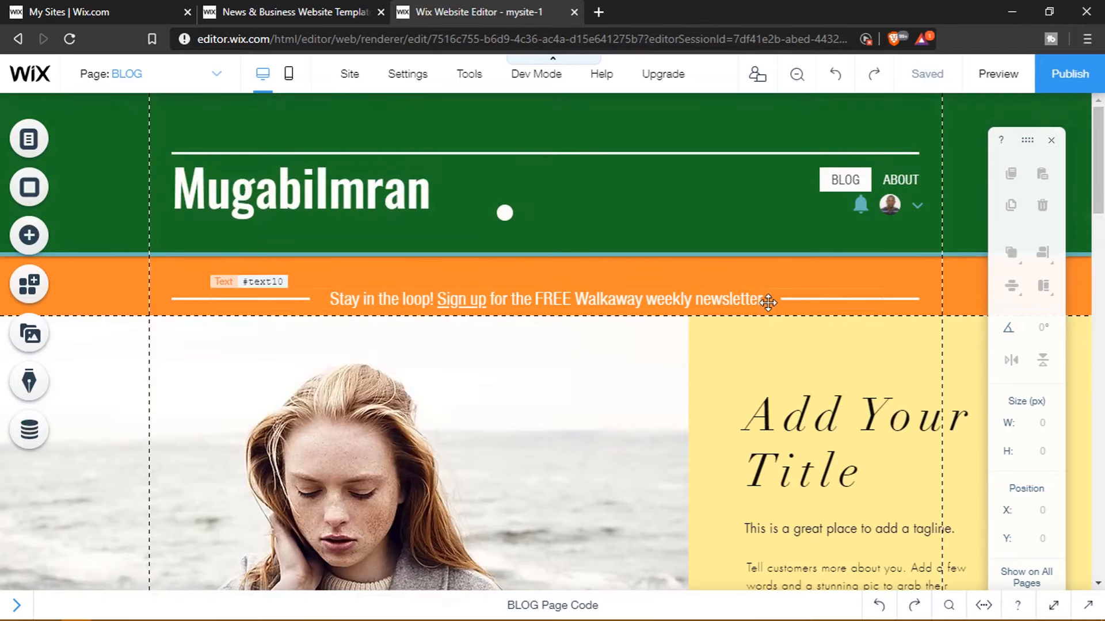
Step: Examine the column management options for the BLOG page's photo-and-title strip, selecting column 2
scroll(768, 302, "down", 3)
scroll(769, 302, "down", 3)
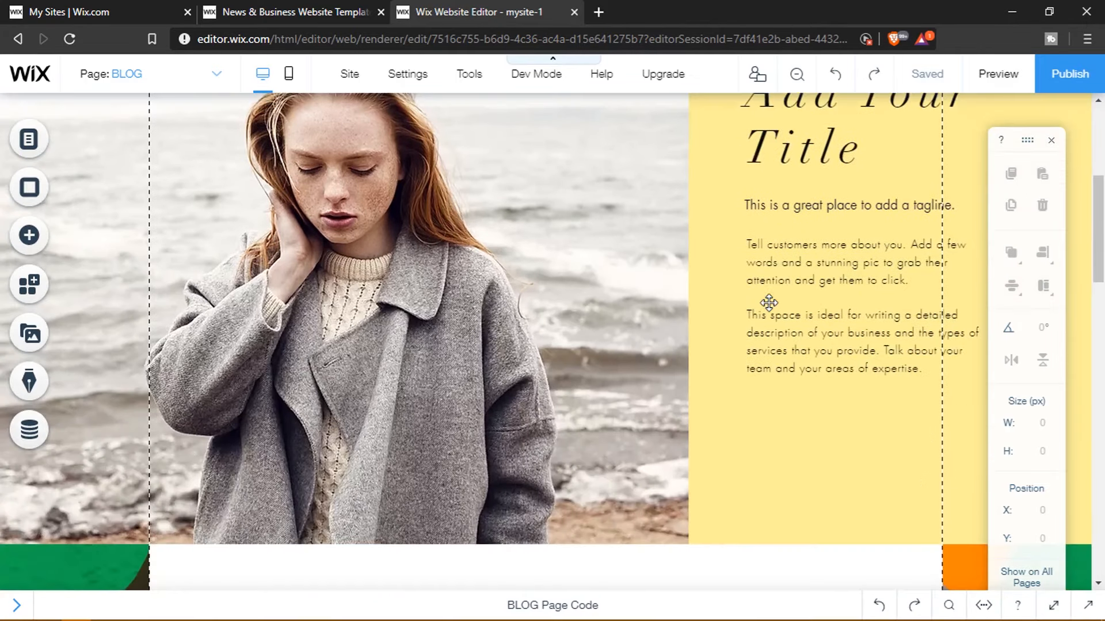
left_click(581, 296)
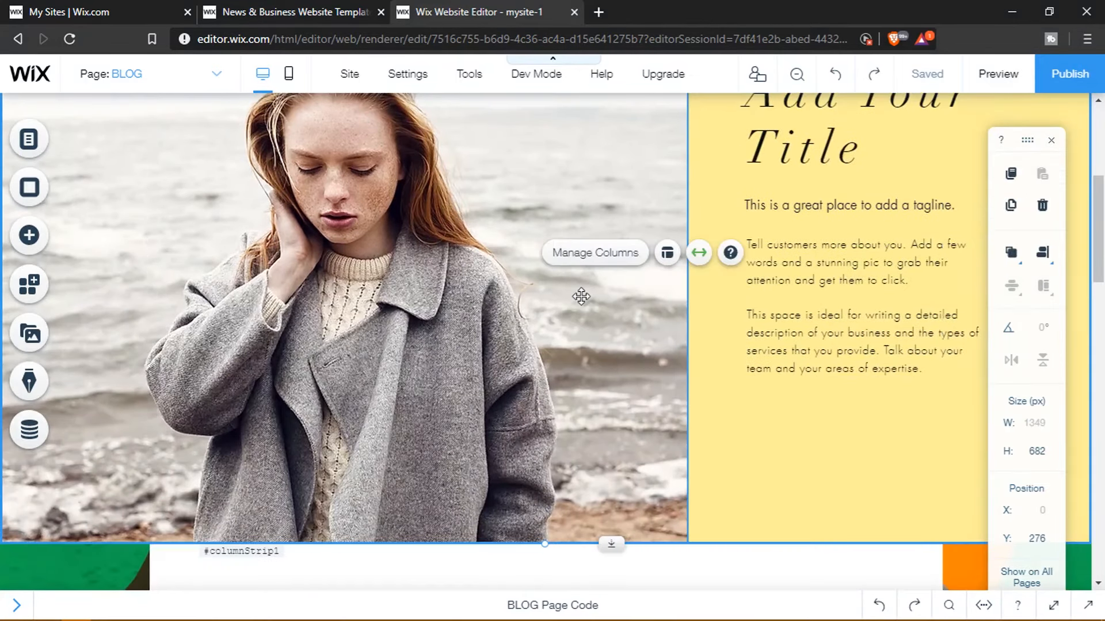
left_click(623, 260)
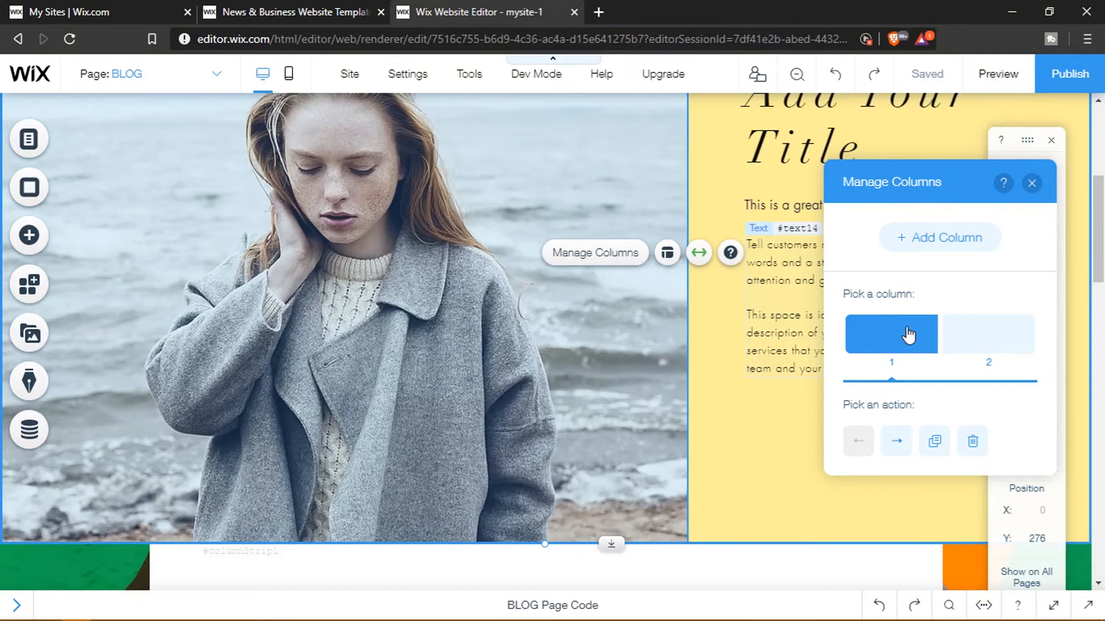
left_click(989, 339)
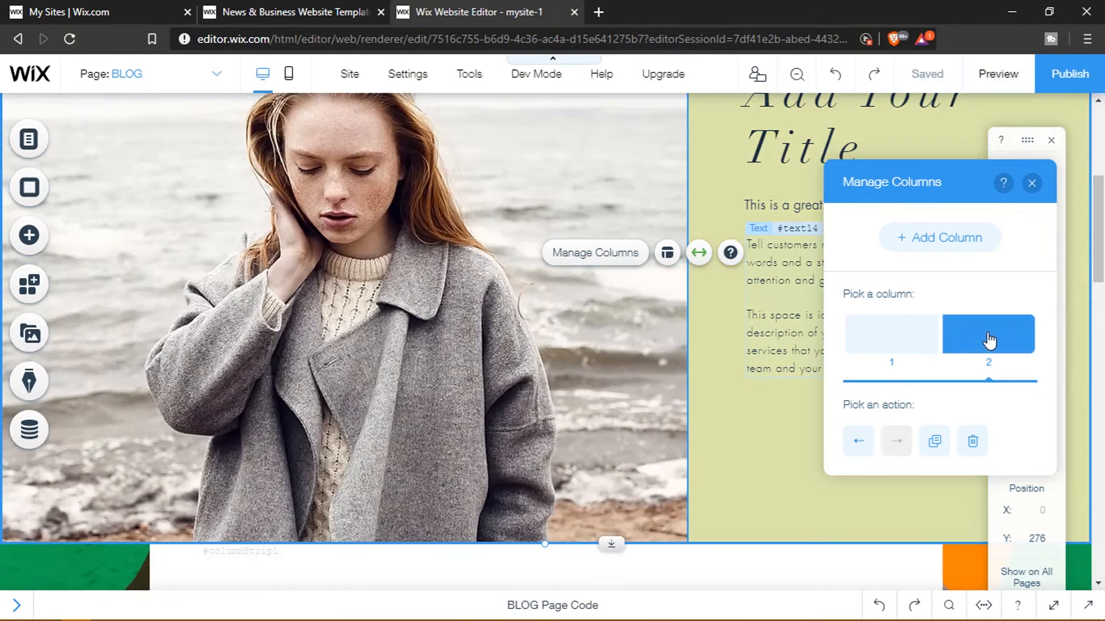
scroll(788, 329, "up", 3)
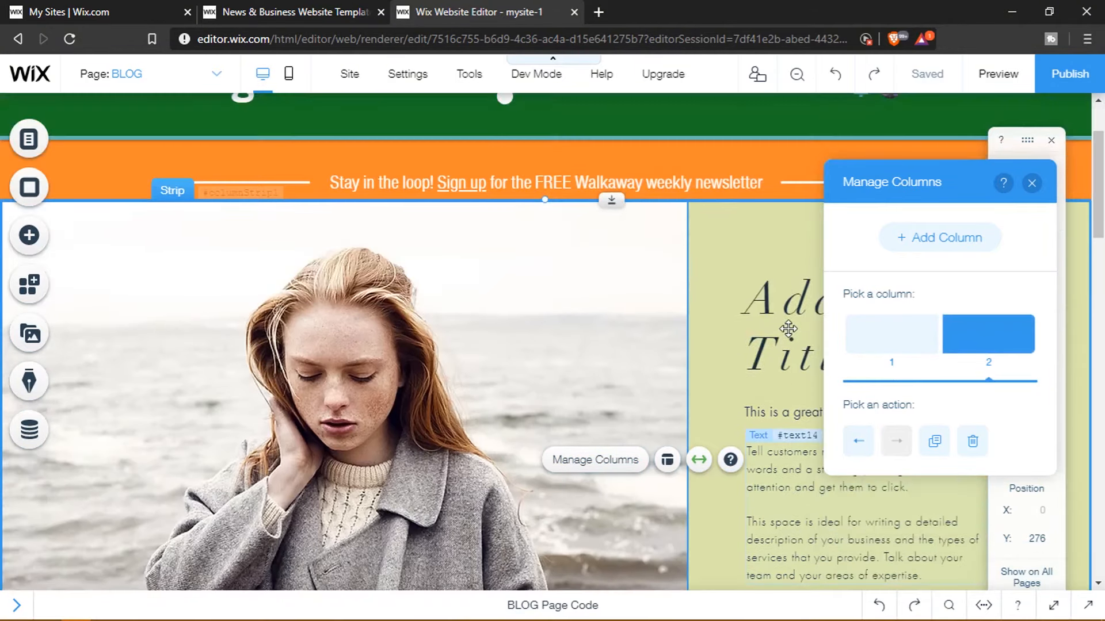
scroll(748, 322, "down", 4)
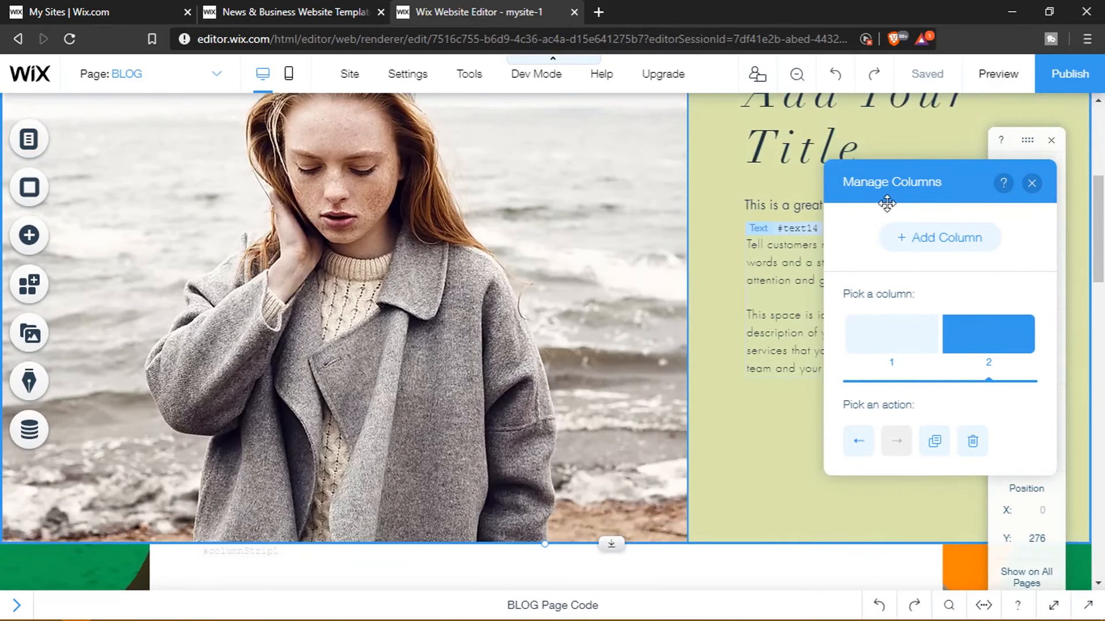
scroll(800, 219, "up", 1)
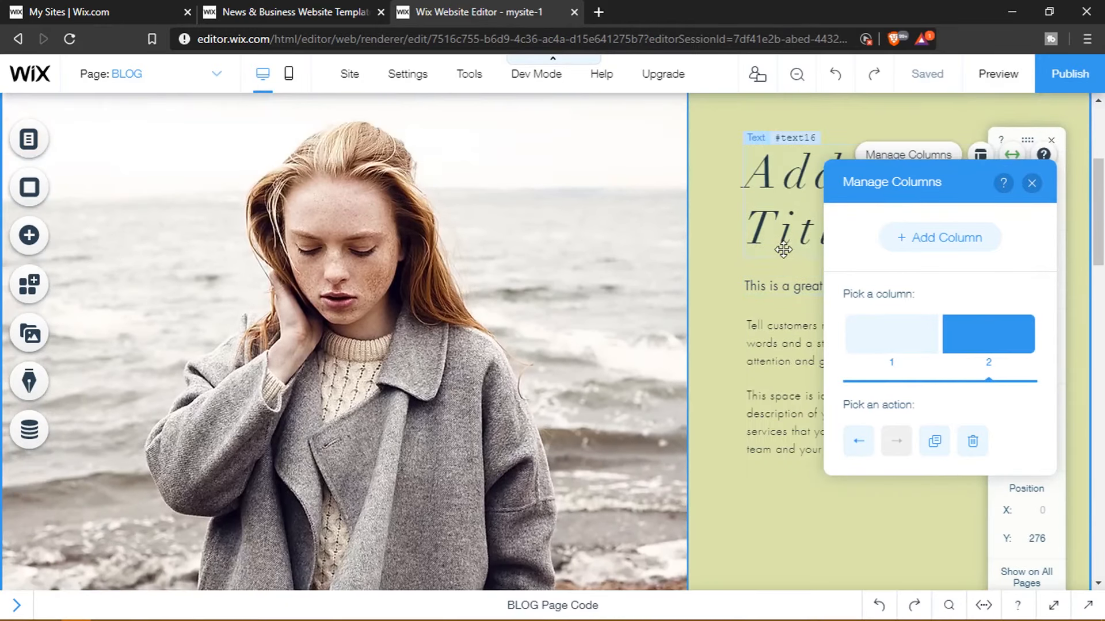
Step: Open the tagline text for editing, review its font and spacing settings, and close them without changes
left_click(782, 287)
left_click(781, 288)
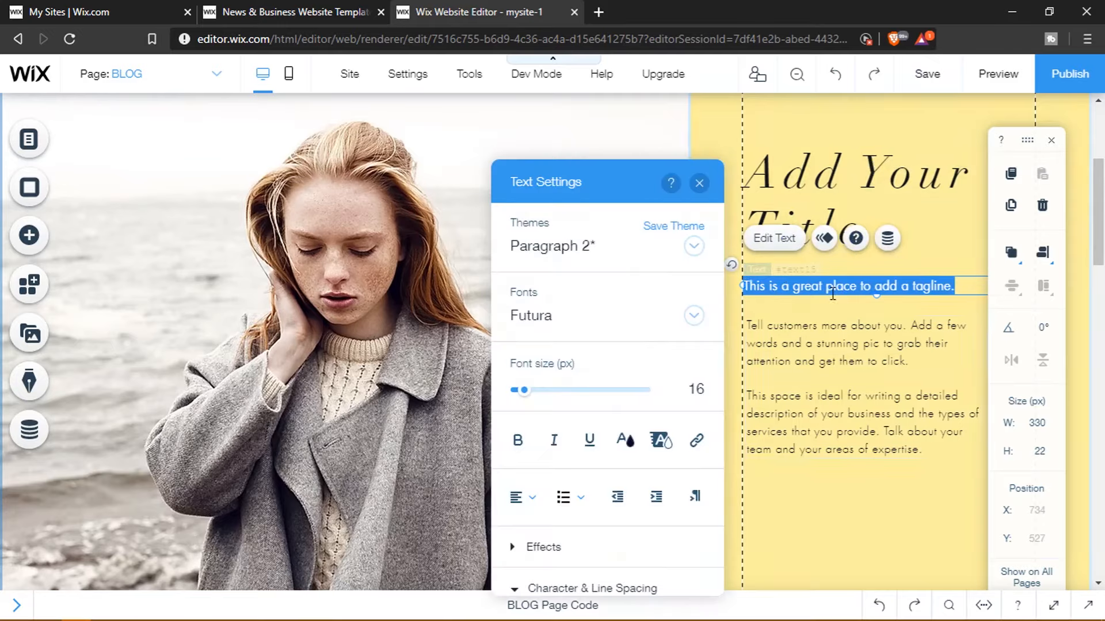
scroll(685, 340, "down", 5)
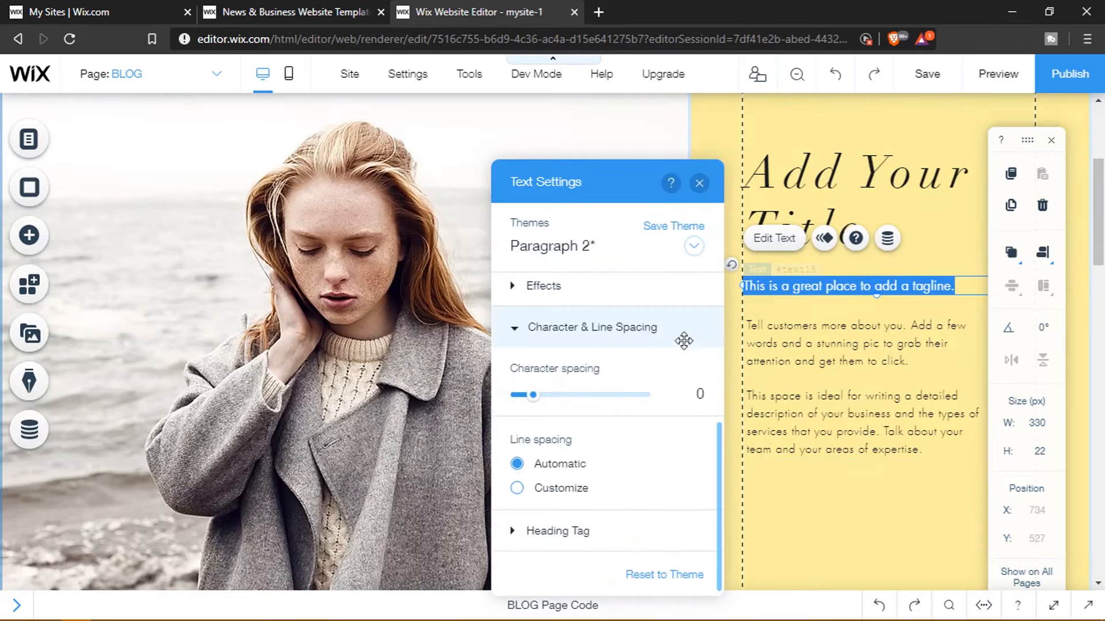
scroll(685, 340, "up", 5)
left_click(700, 185)
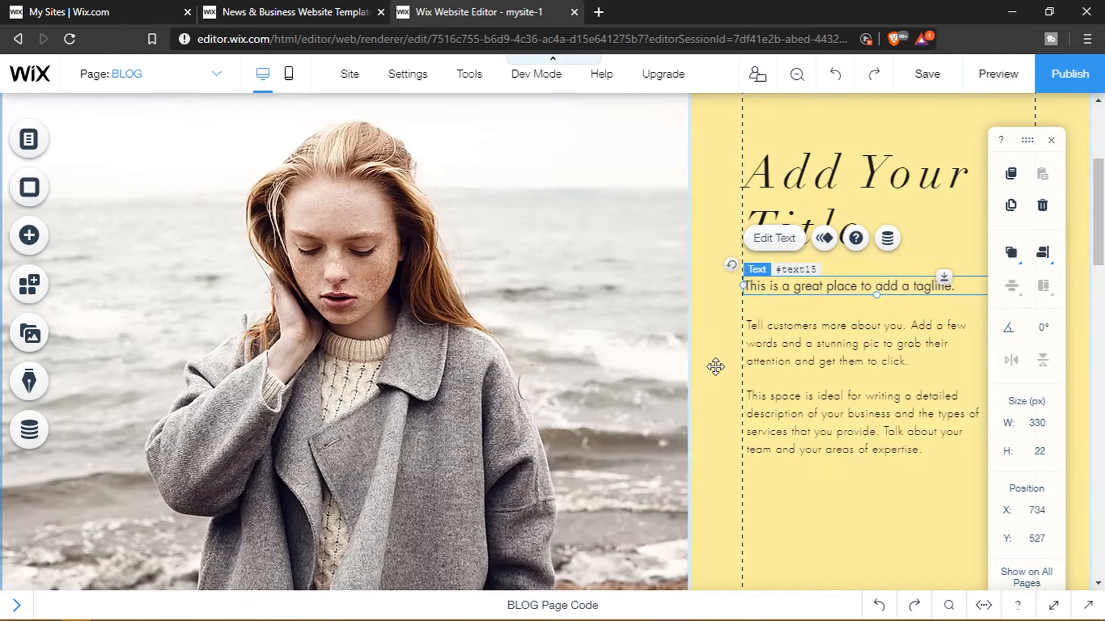
Step: Look at the background options for the yellow text column and close them without changes
left_click(716, 366)
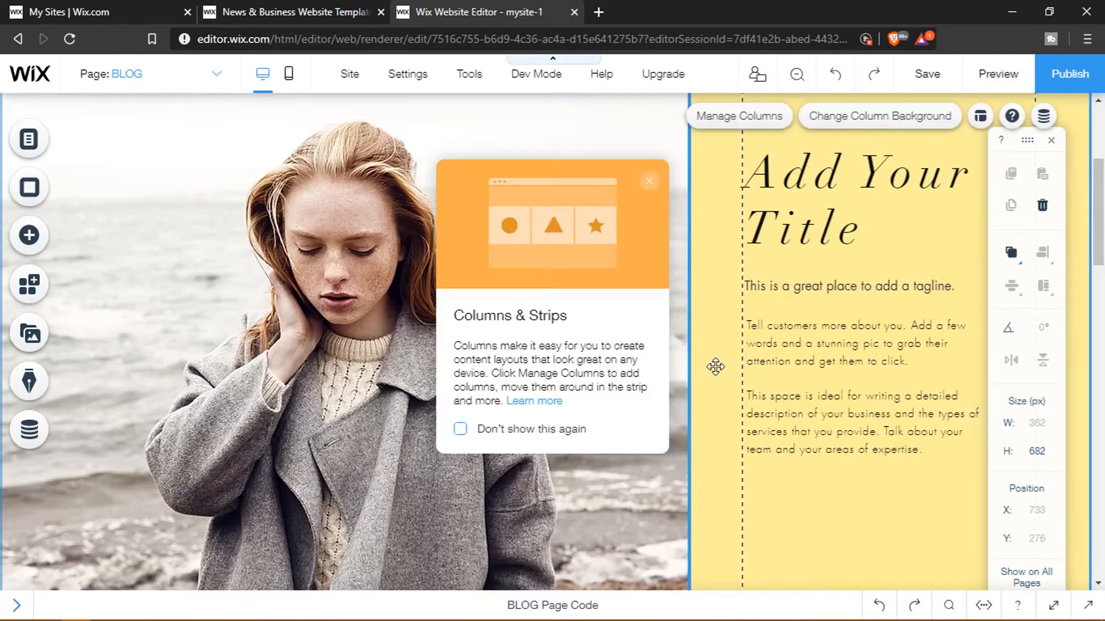
left_click(893, 121)
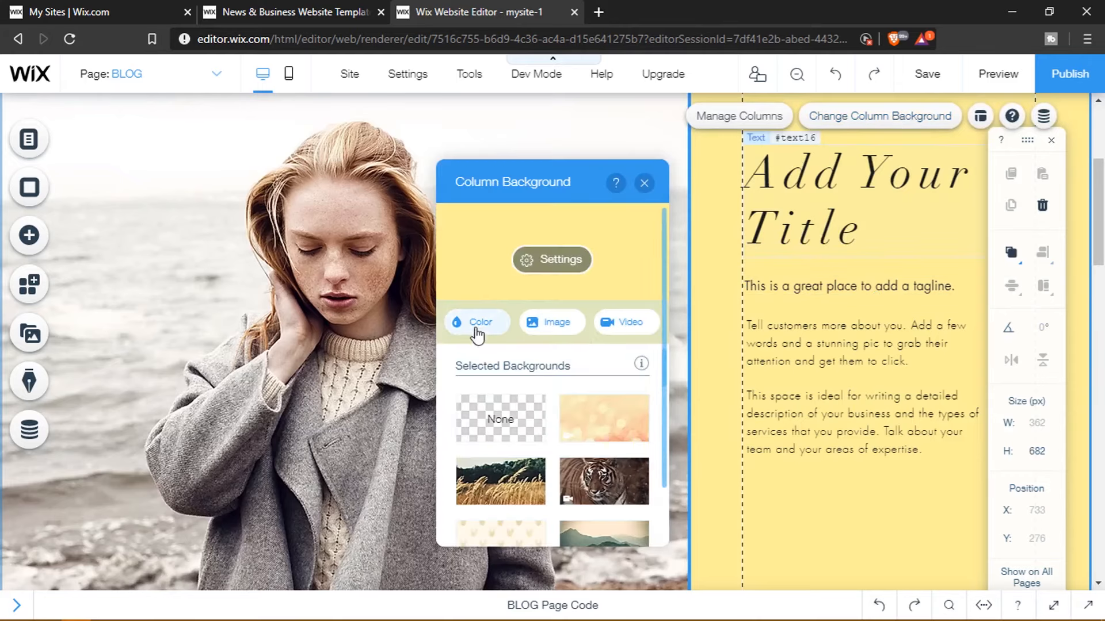
left_click(644, 183)
scroll(803, 313, "up", 5)
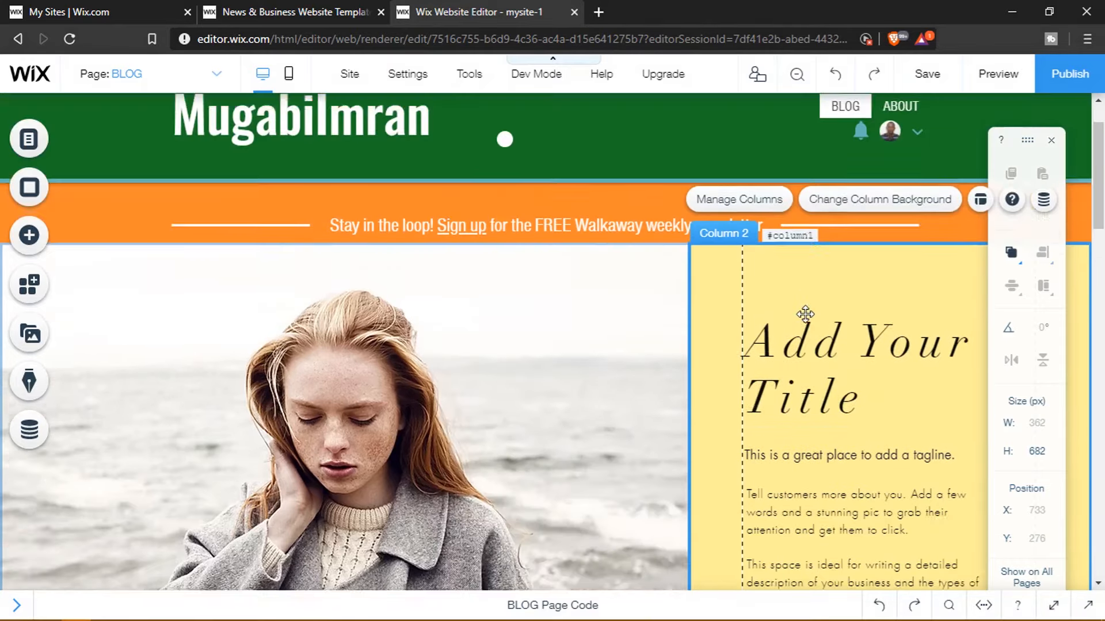
Step: Add a page named Contact to the site menu through the header's horizontal menu
left_click(496, 284)
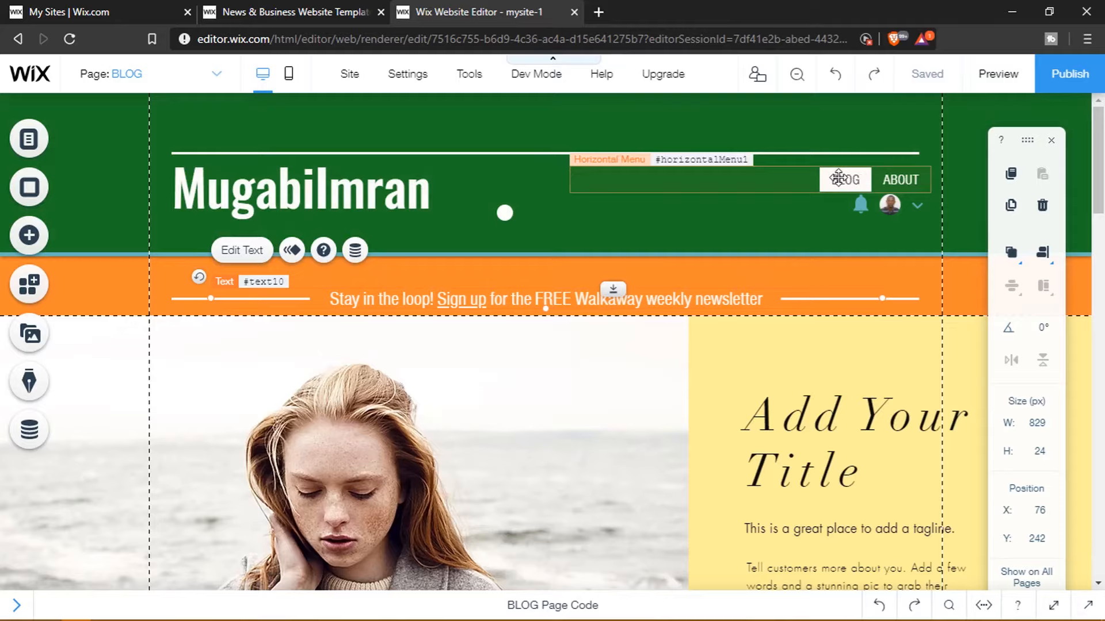
left_click(838, 178)
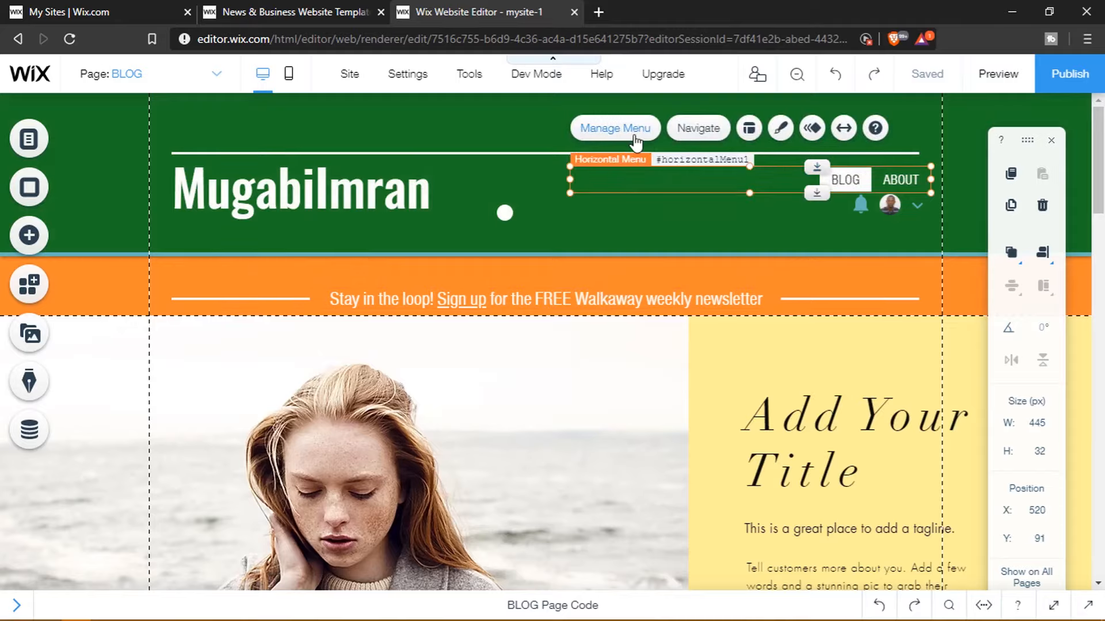
left_click(636, 141)
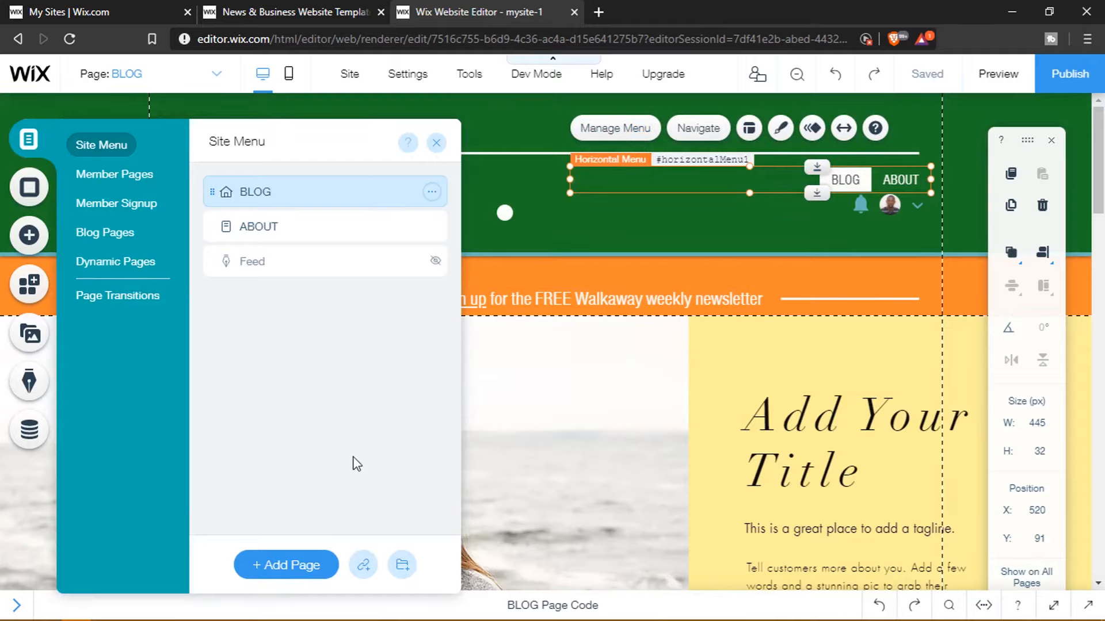
left_click(283, 567)
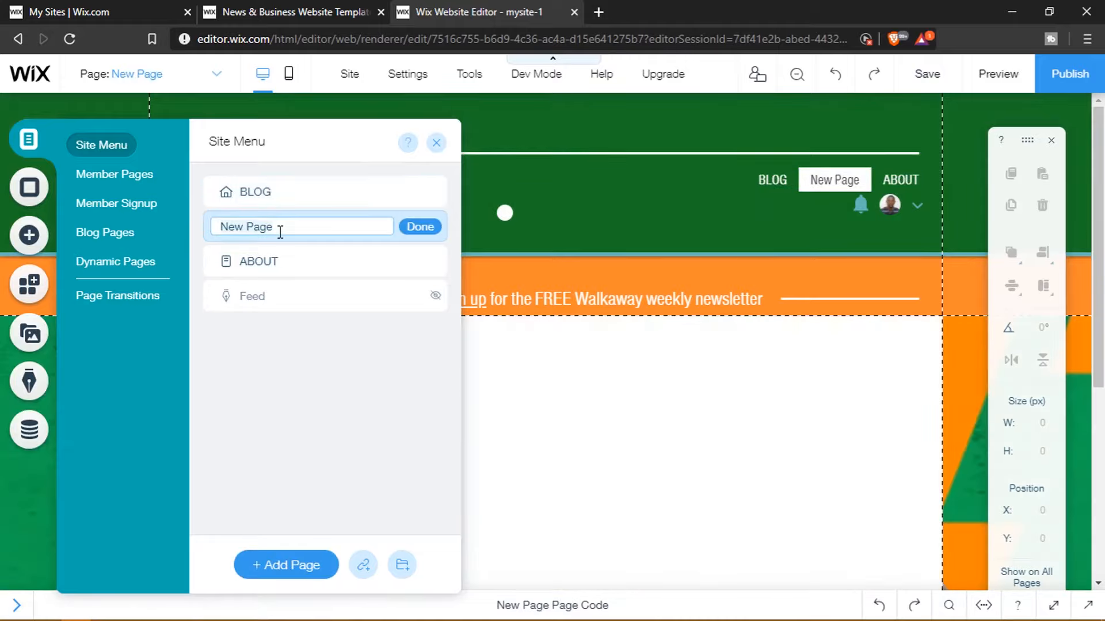
type("Contact")
left_click(413, 229)
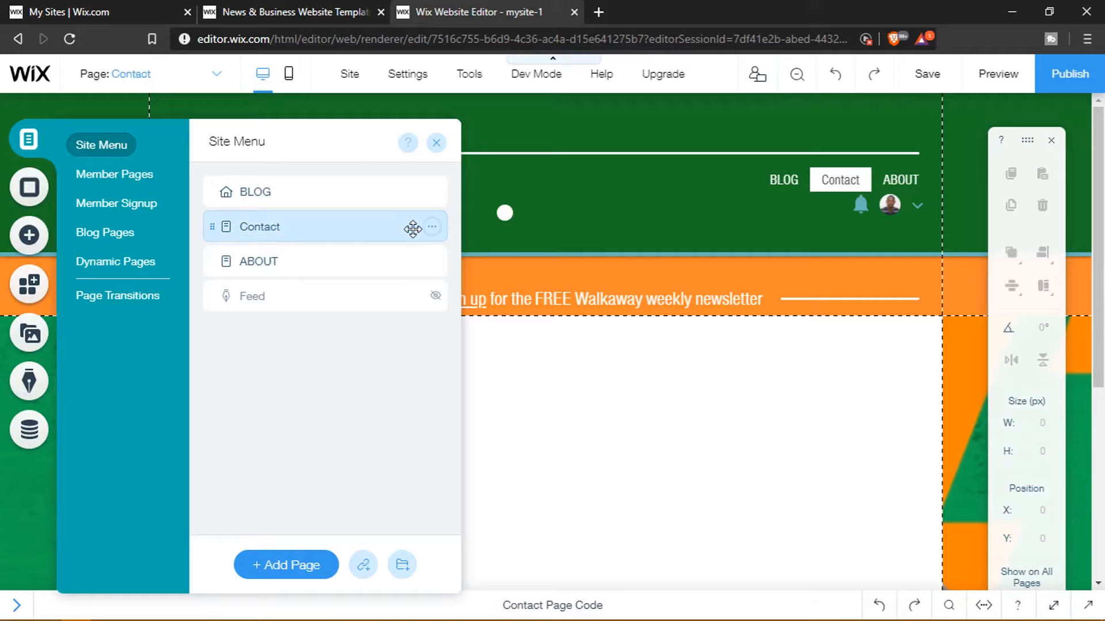
left_click(436, 143)
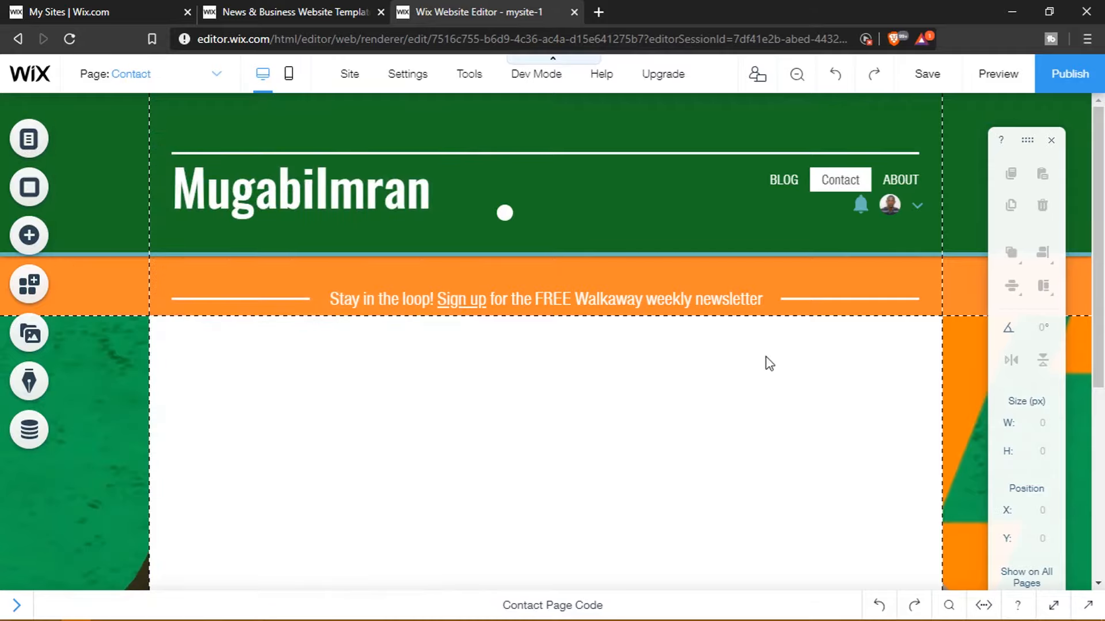
Step: Add the Slide Deck Pro Gallery to the empty Contact page and position it at X -119, Y 276
scroll(776, 366, "down", 5)
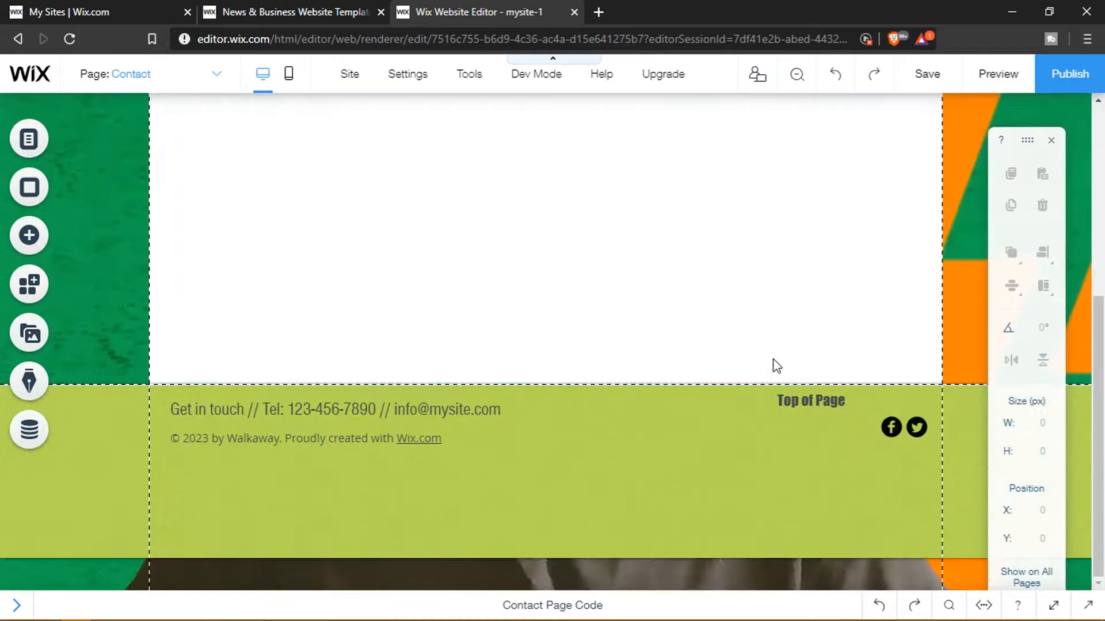
scroll(777, 367, "up", 5)
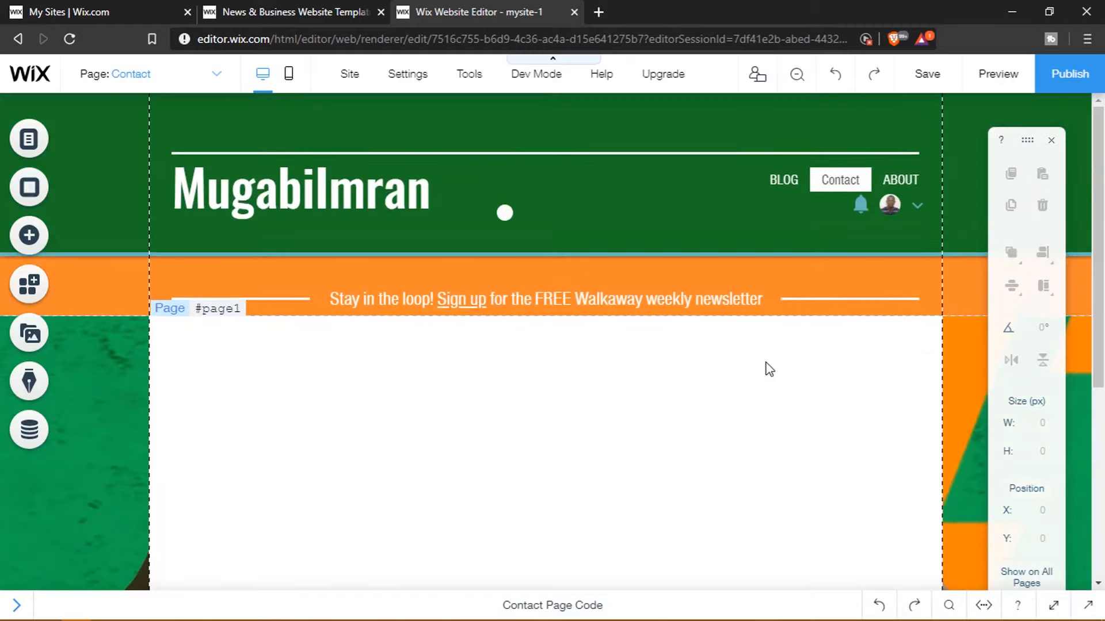
scroll(769, 369, "down", 5)
scroll(765, 368, "up", 5)
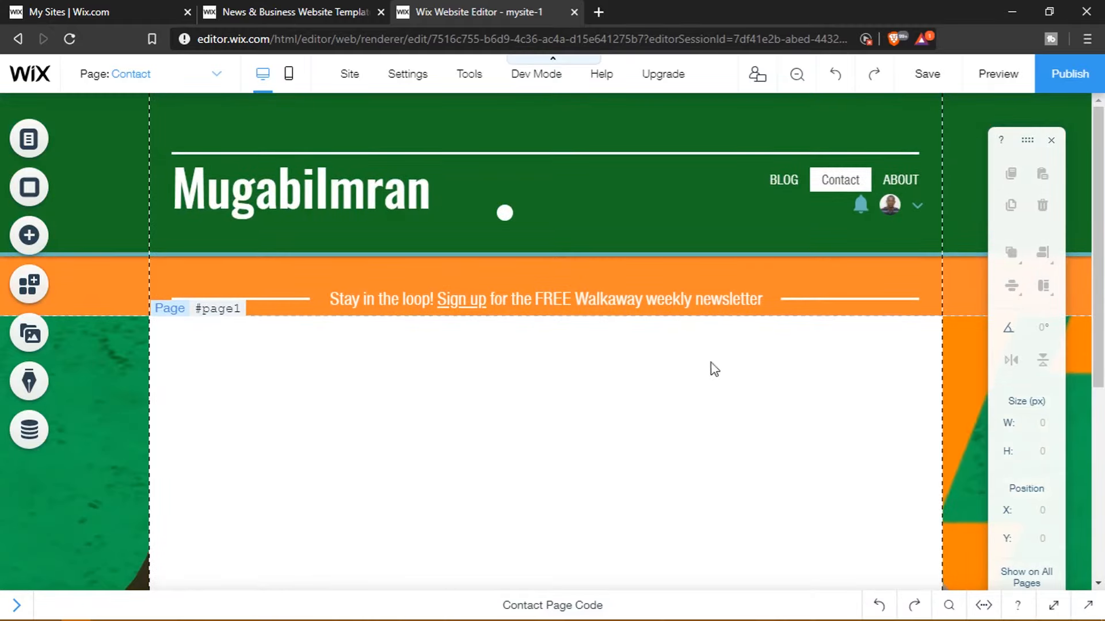
left_click(26, 237)
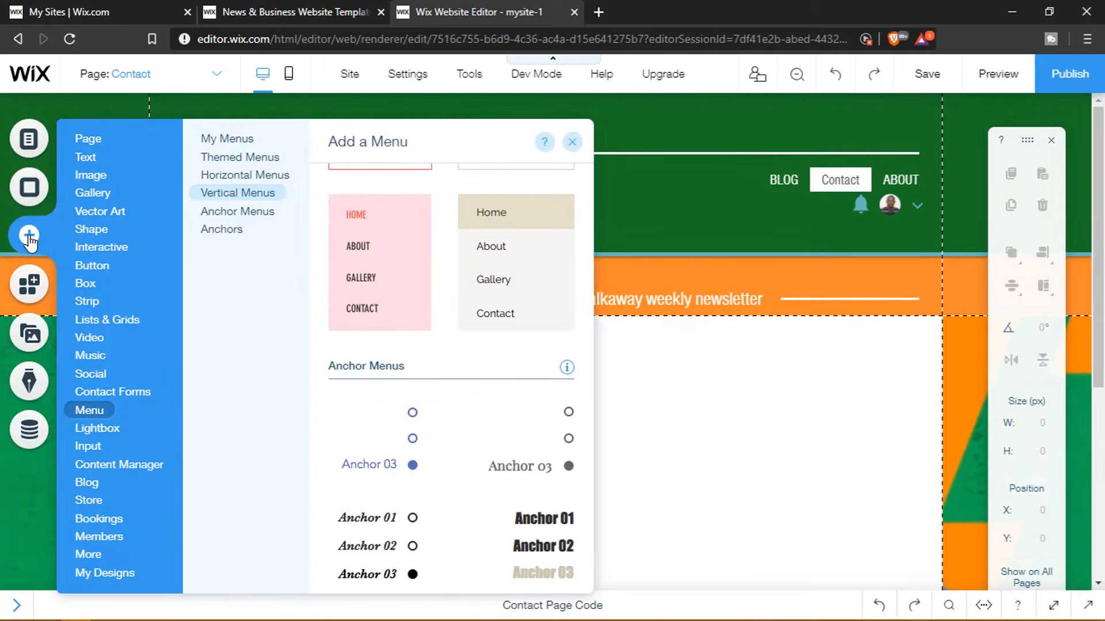
mouse_move(89, 180)
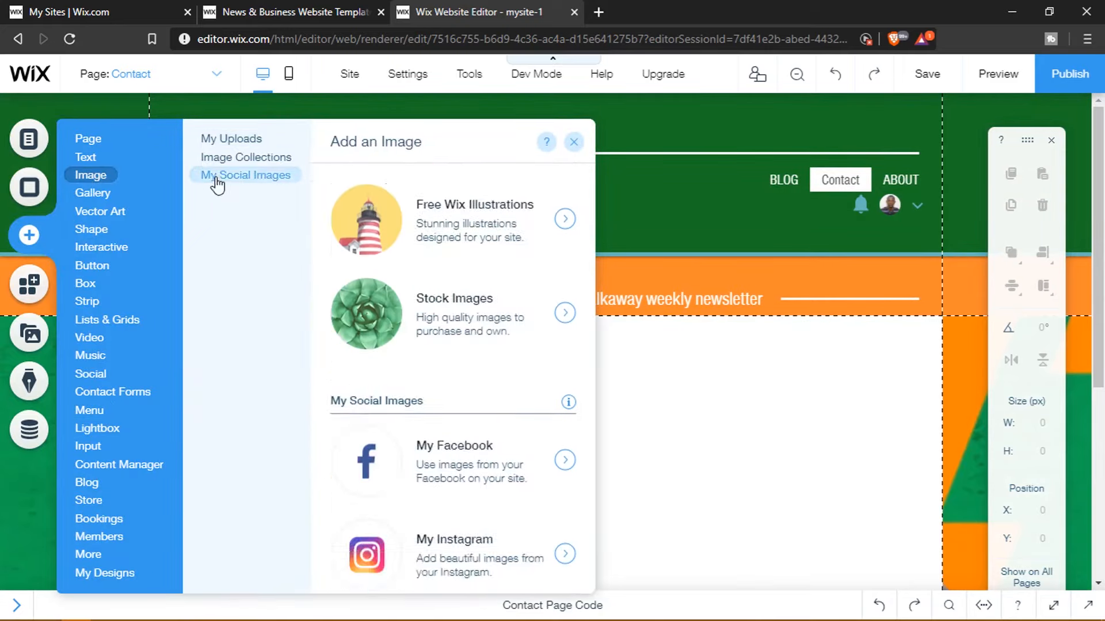
mouse_move(222, 165)
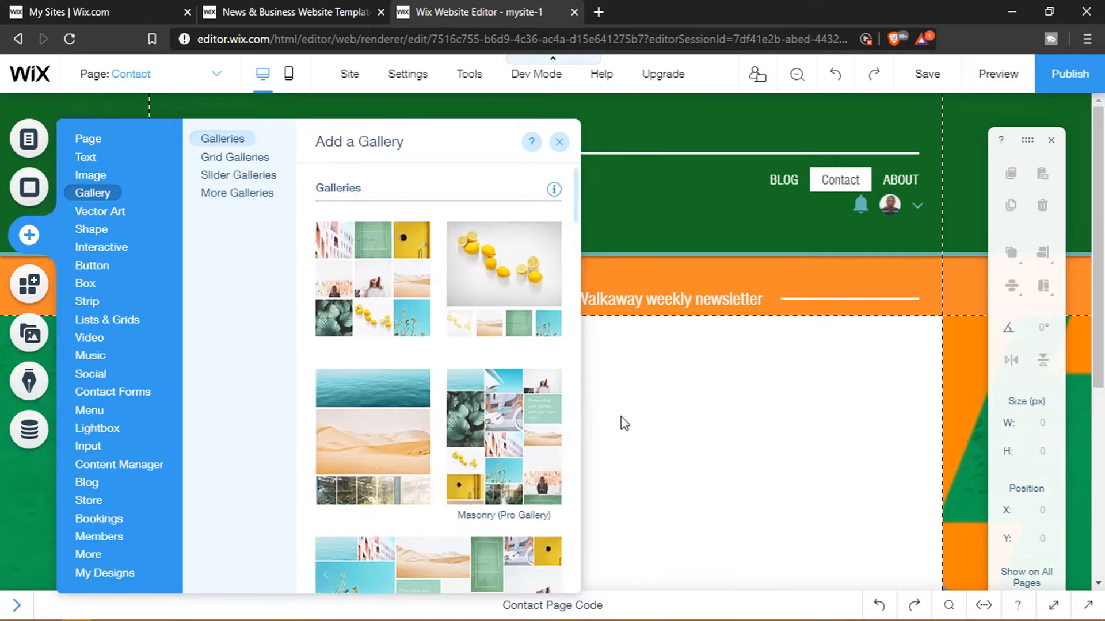
scroll(466, 389, "down", 10)
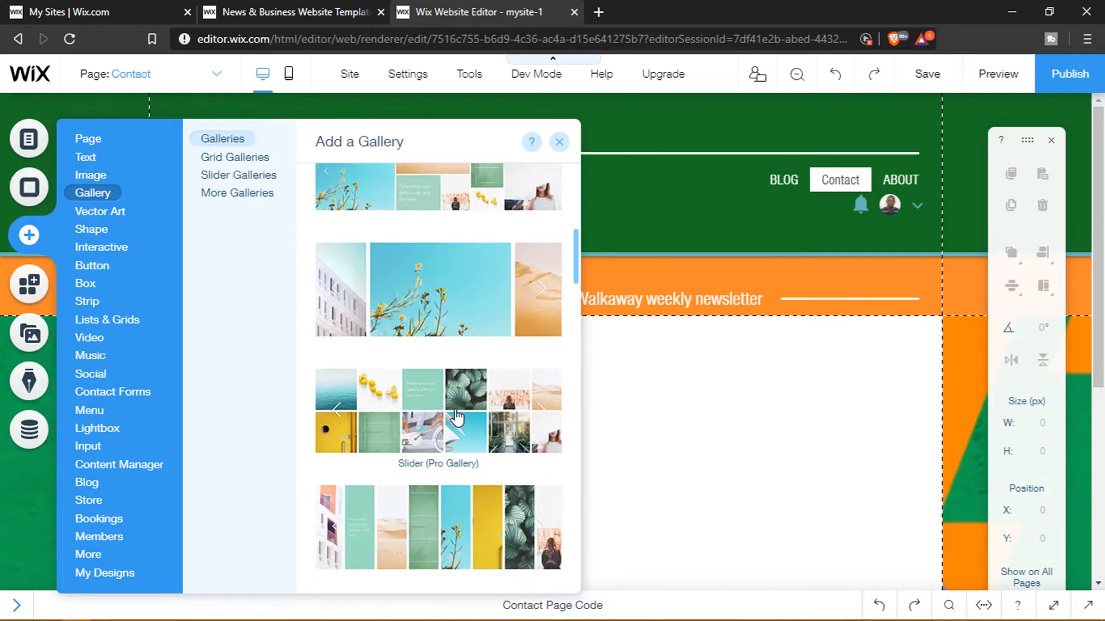
scroll(457, 417, "down", 4)
scroll(457, 415, "up", 6)
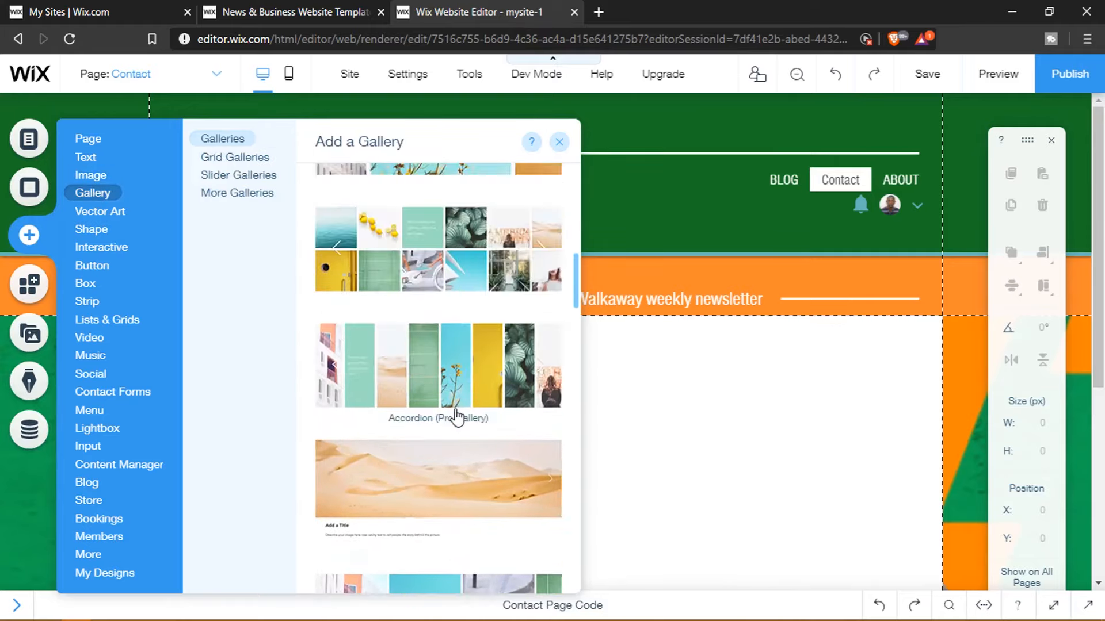
scroll(379, 493, "down", 3)
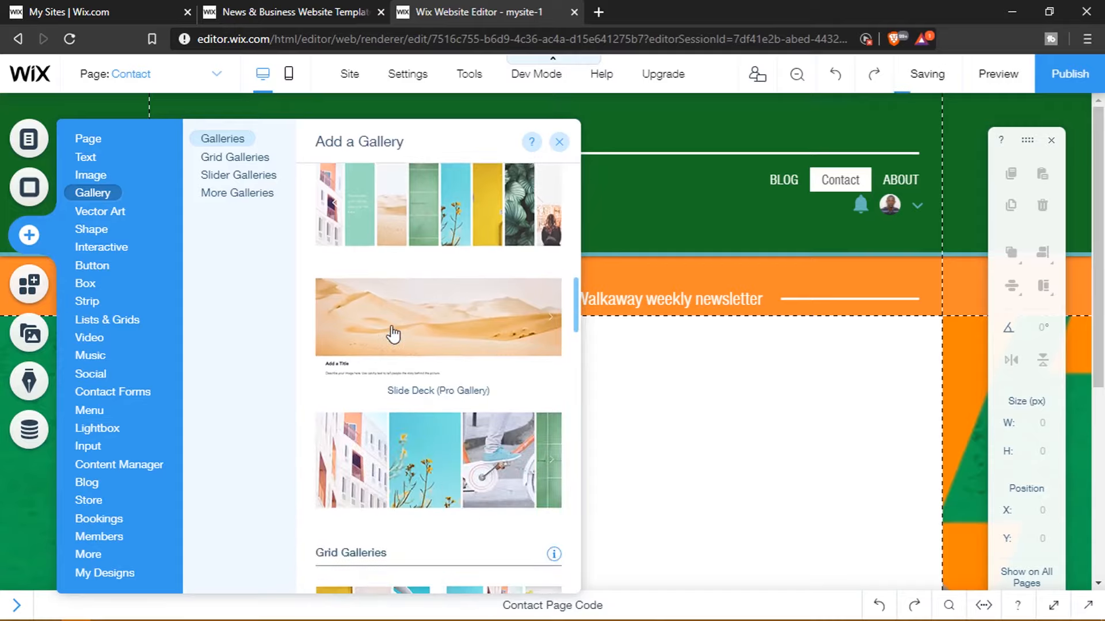
left_click_drag(394, 327, 720, 535)
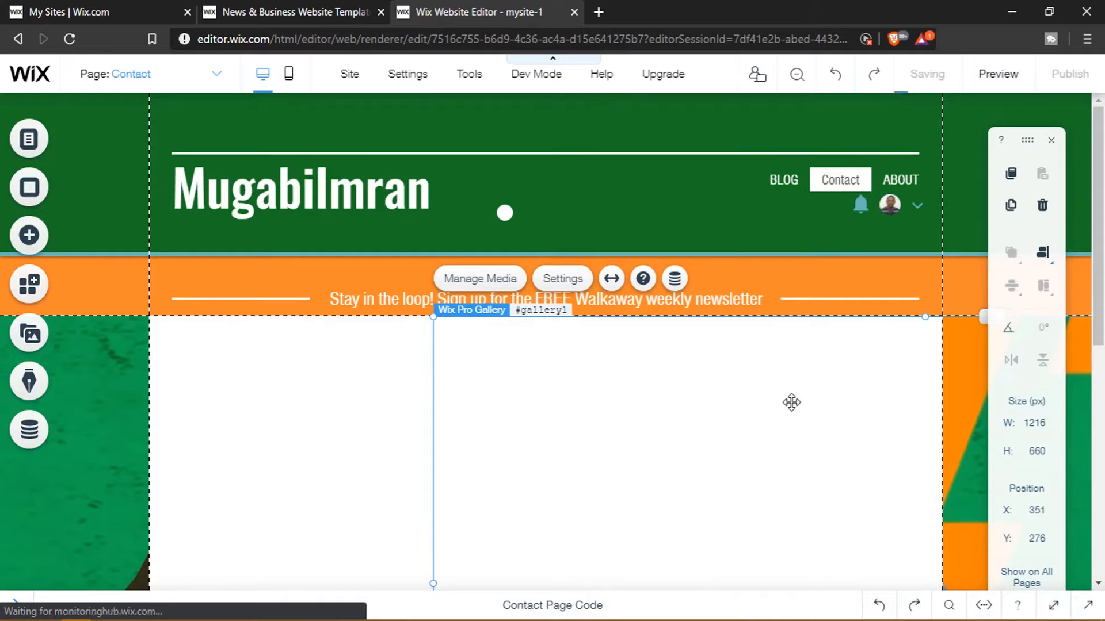
left_click_drag(772, 373, 466, 374)
Step: Stretch the Contact page's gallery to full width
scroll(724, 408, "down", 2)
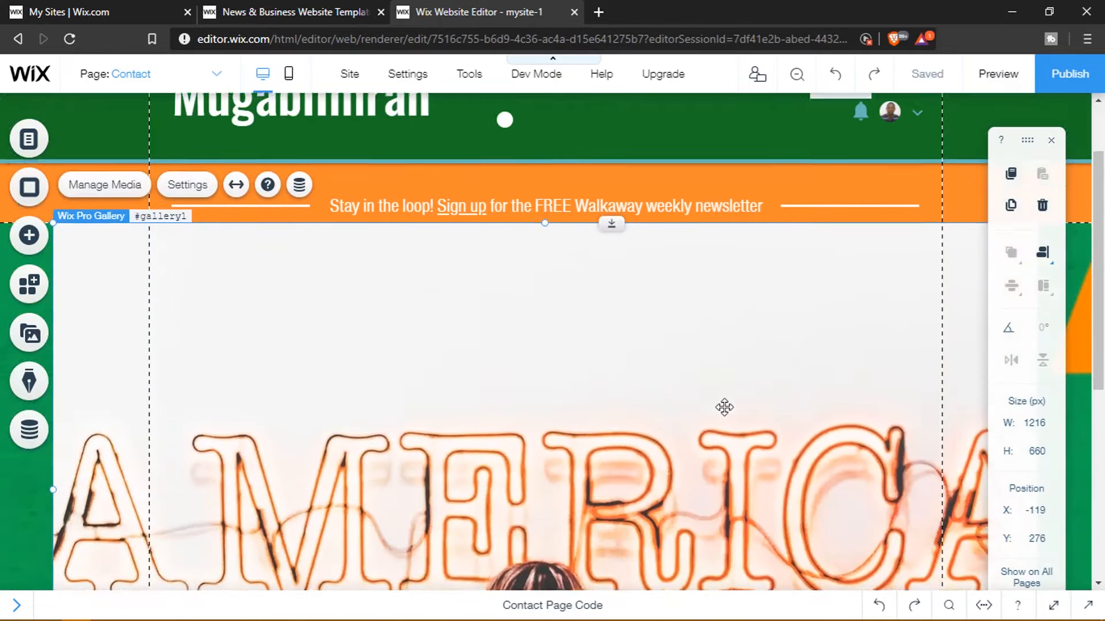
scroll(725, 407, "down", 3)
scroll(724, 407, "up", 5)
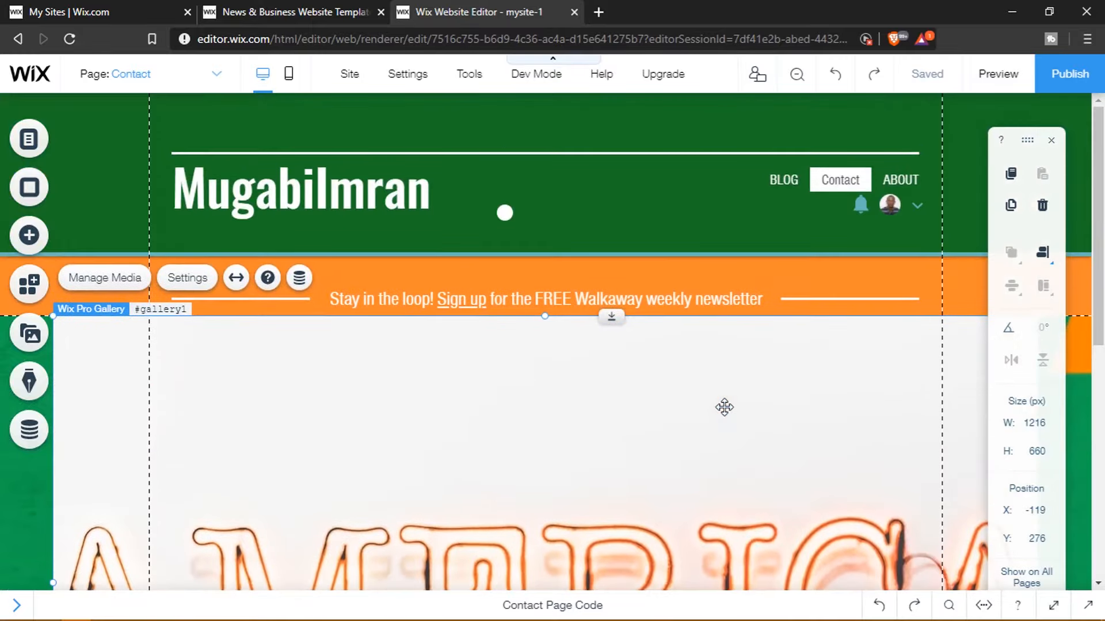
left_click(235, 279)
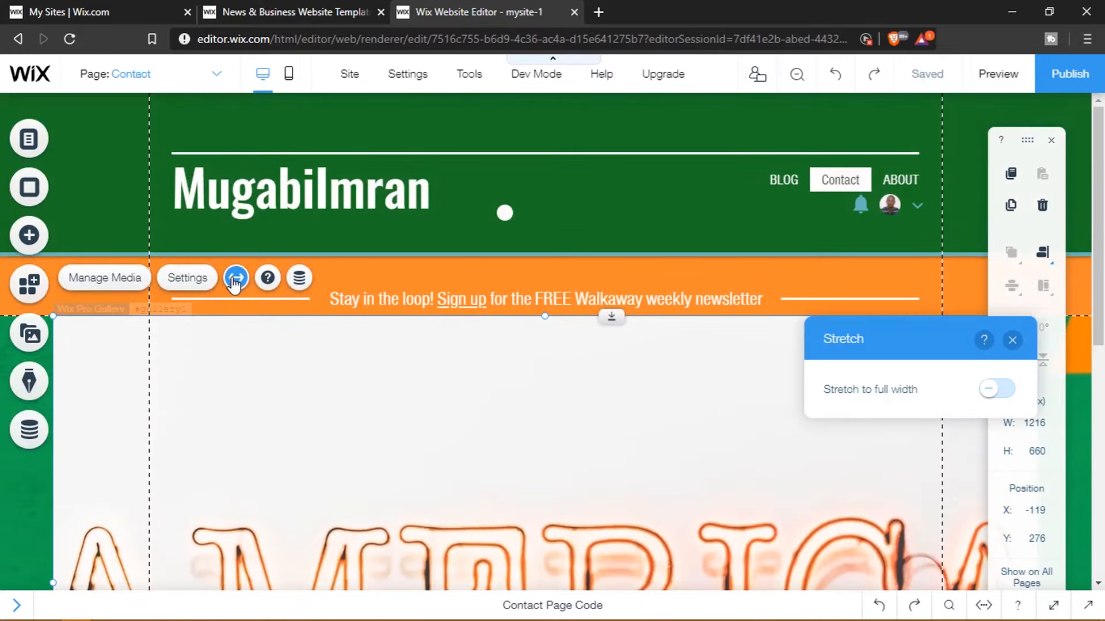
left_click(992, 391)
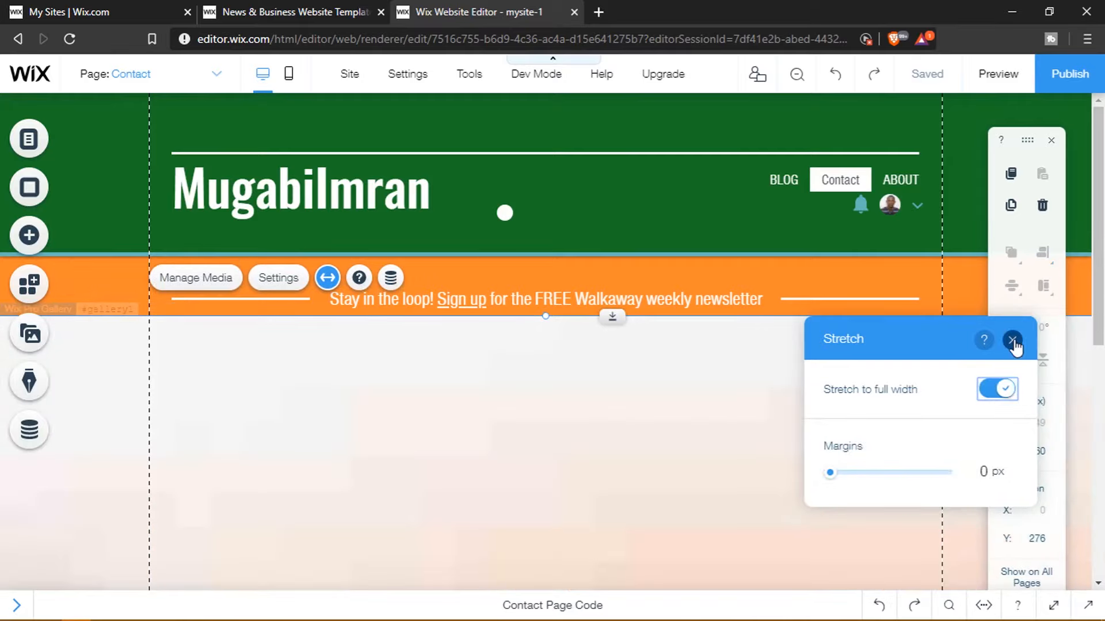
left_click(1012, 340)
Step: Select the slide deck gallery by its image title area and open its media for organizing
scroll(740, 414, "down", 5)
scroll(738, 414, "down", 3)
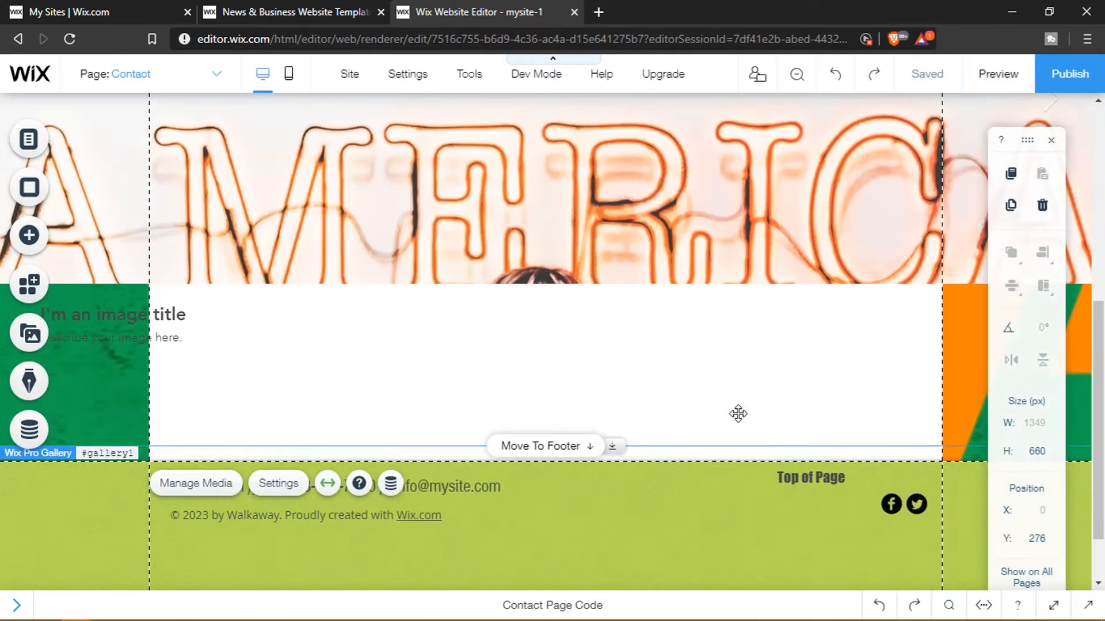
left_click(162, 314)
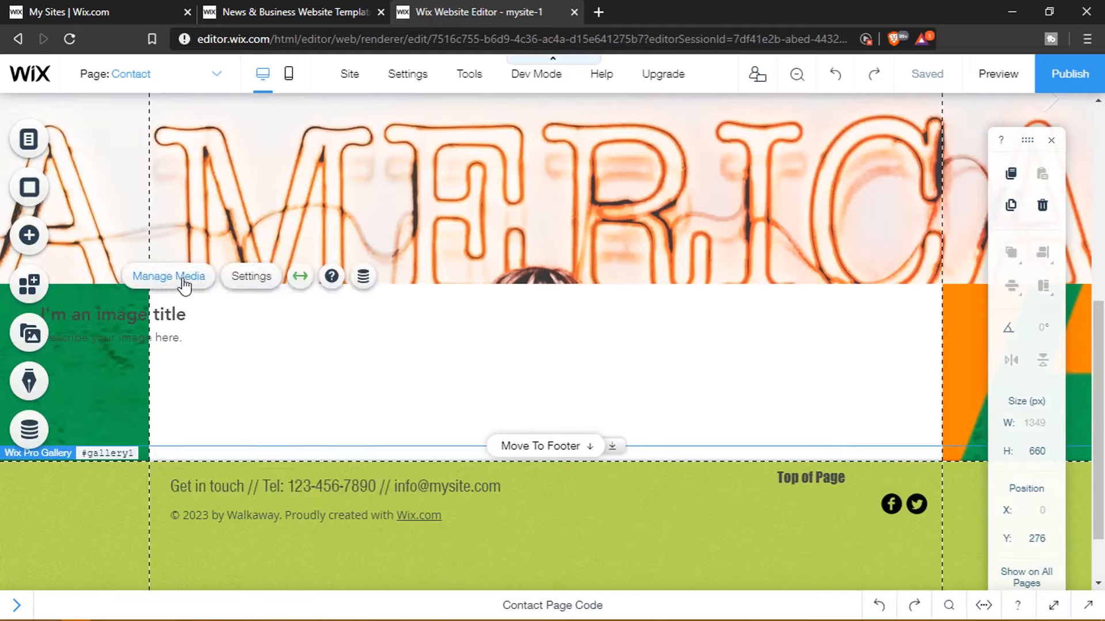
left_click(175, 316)
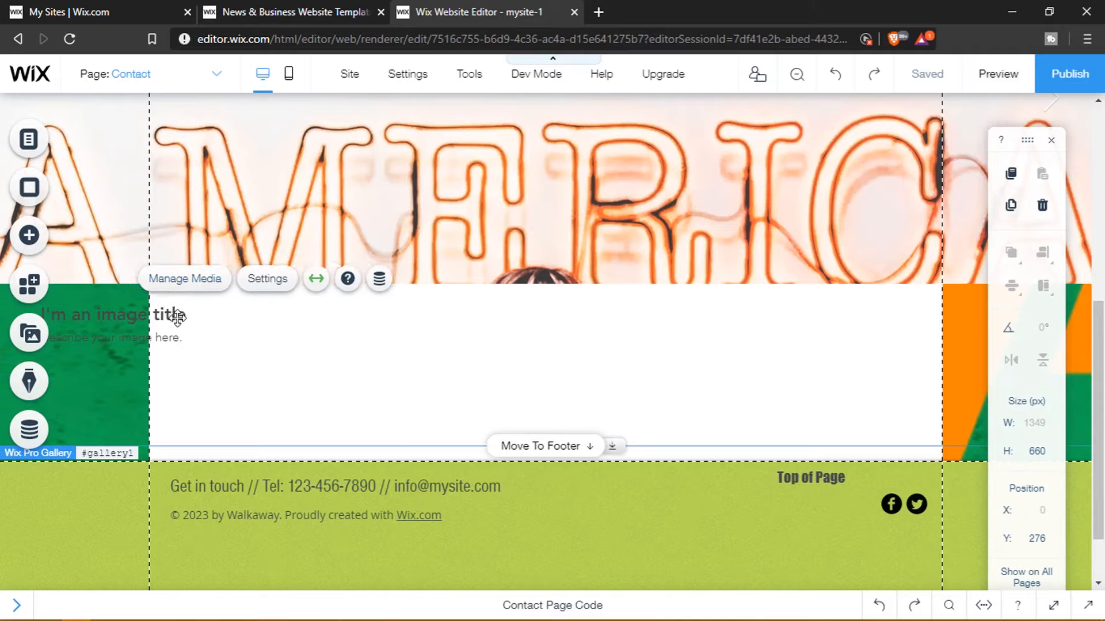
left_click(204, 280)
scroll(214, 288, "up", 2)
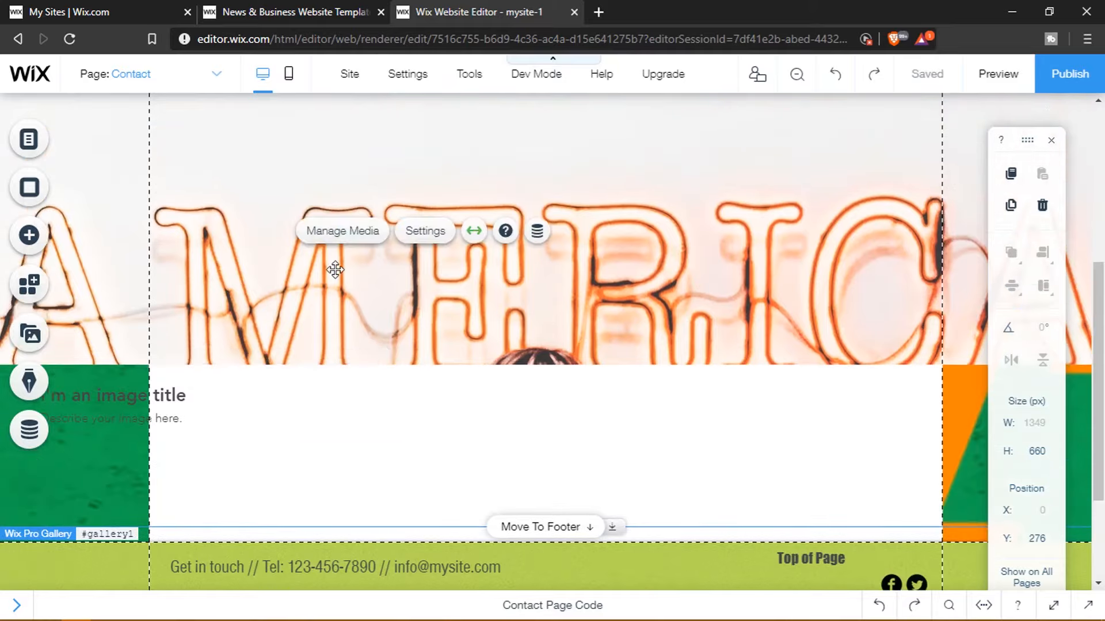
left_click(216, 358)
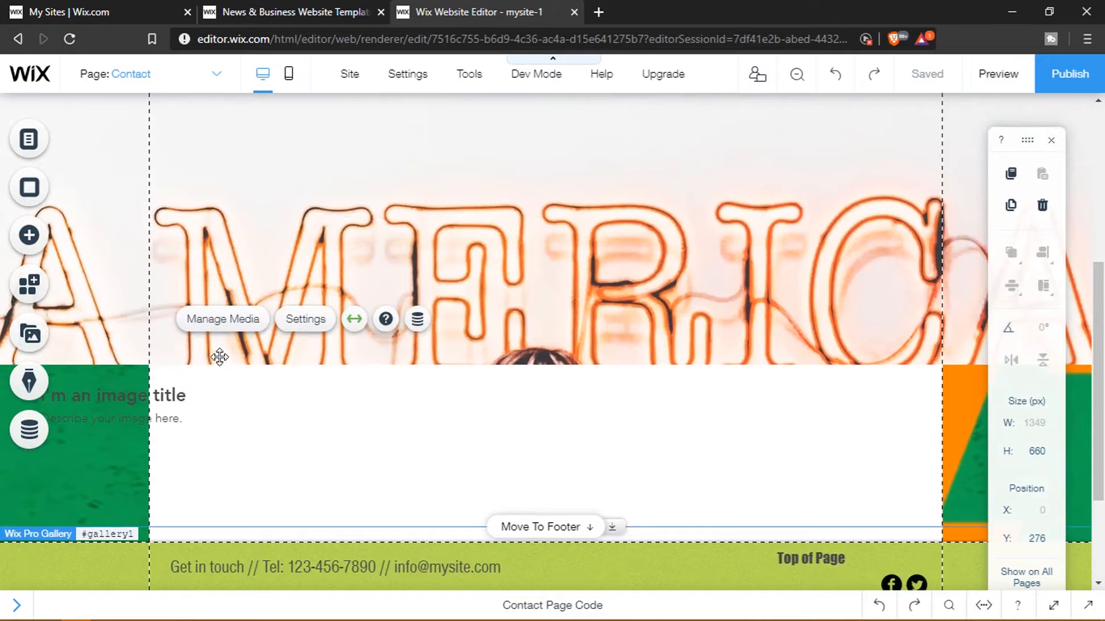
left_click(233, 322)
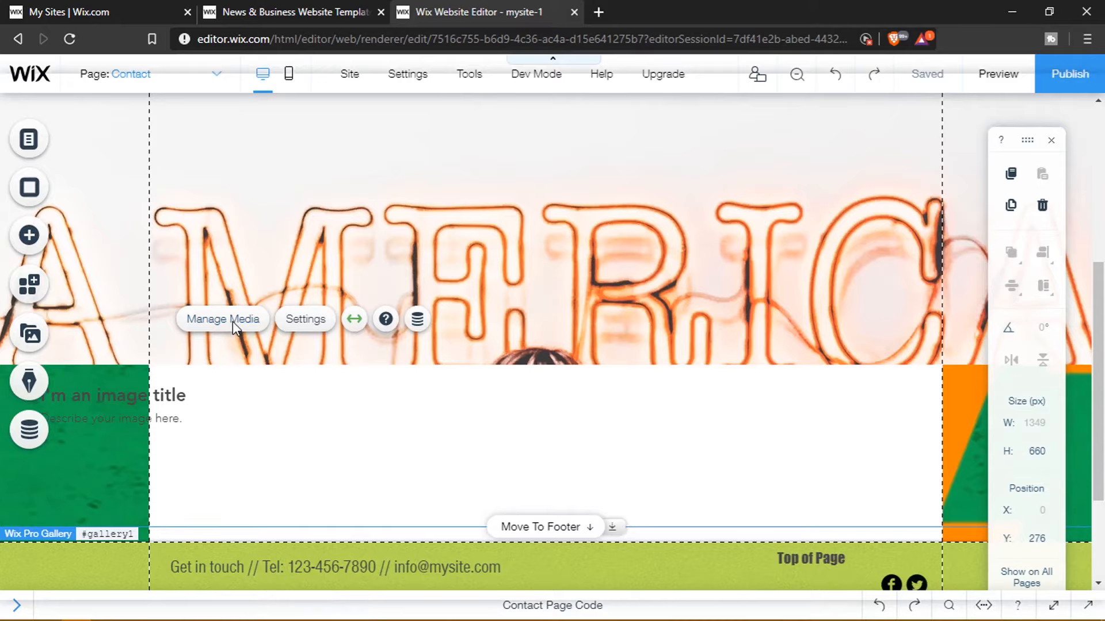
Step: Look through the gallery's images, previewing images 2 to 4 in turn
scroll(319, 329, "down", 3)
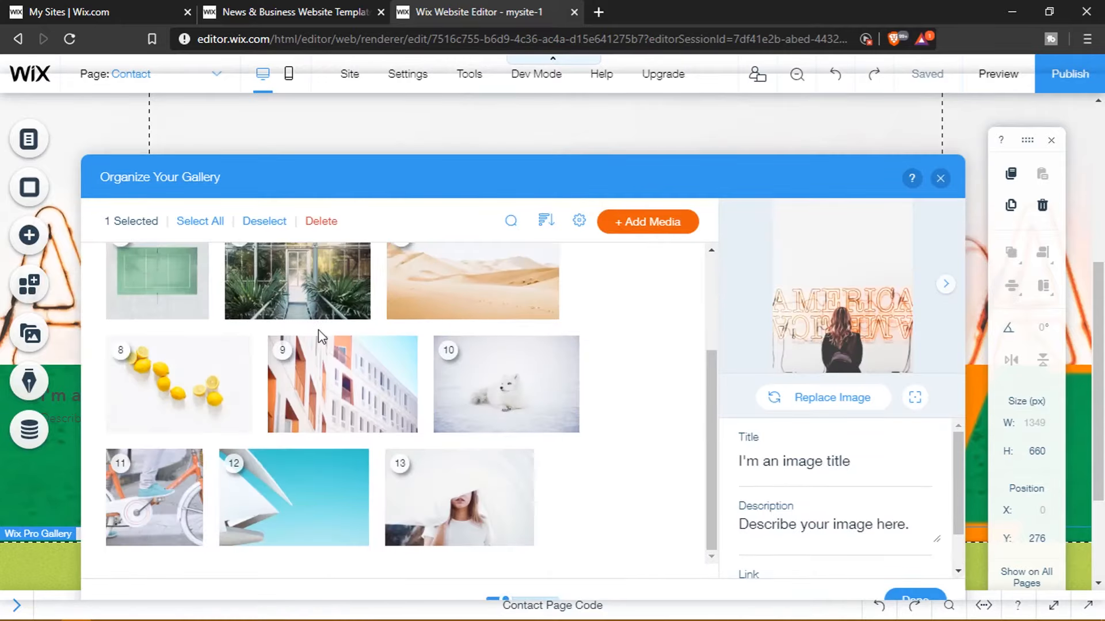
scroll(406, 374, "up", 3)
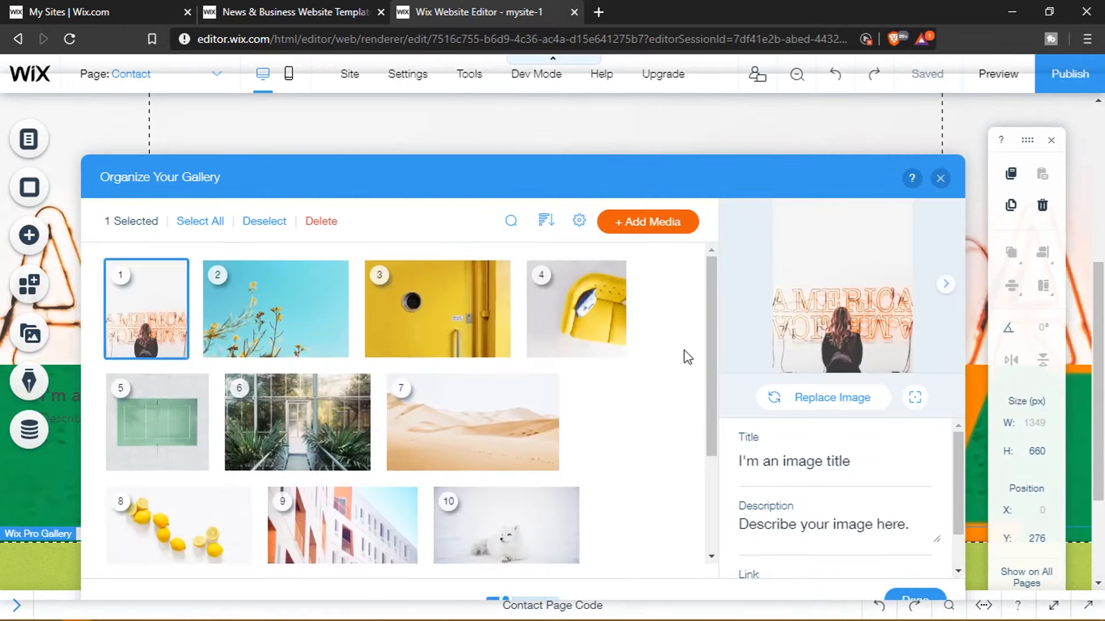
scroll(688, 357, "down", 2)
scroll(690, 335, "up", 2)
left_click(952, 291)
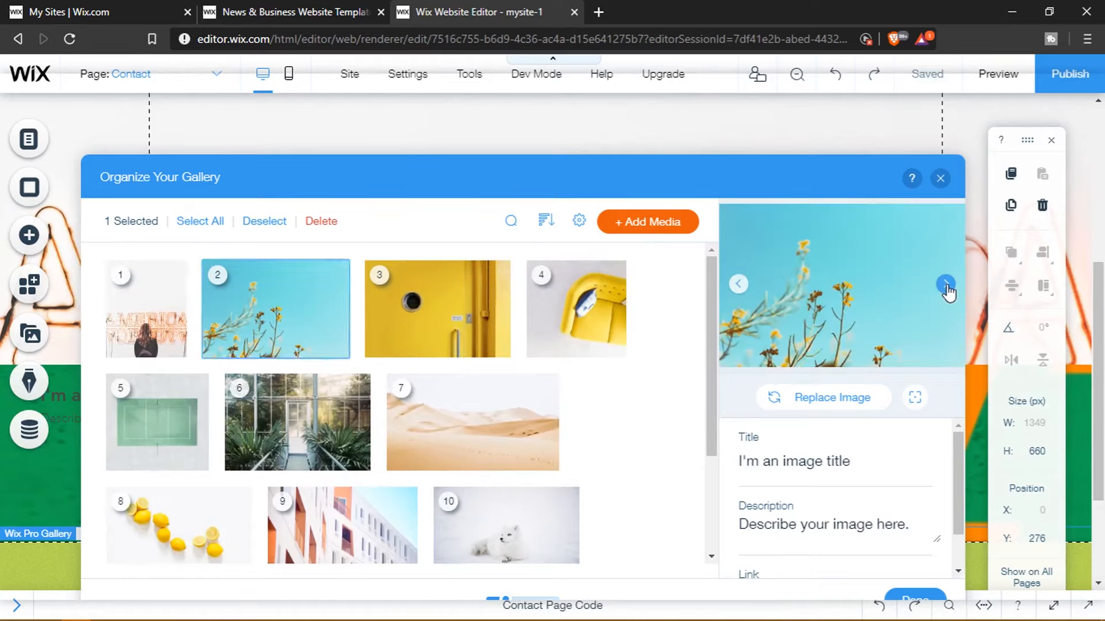
left_click(948, 292)
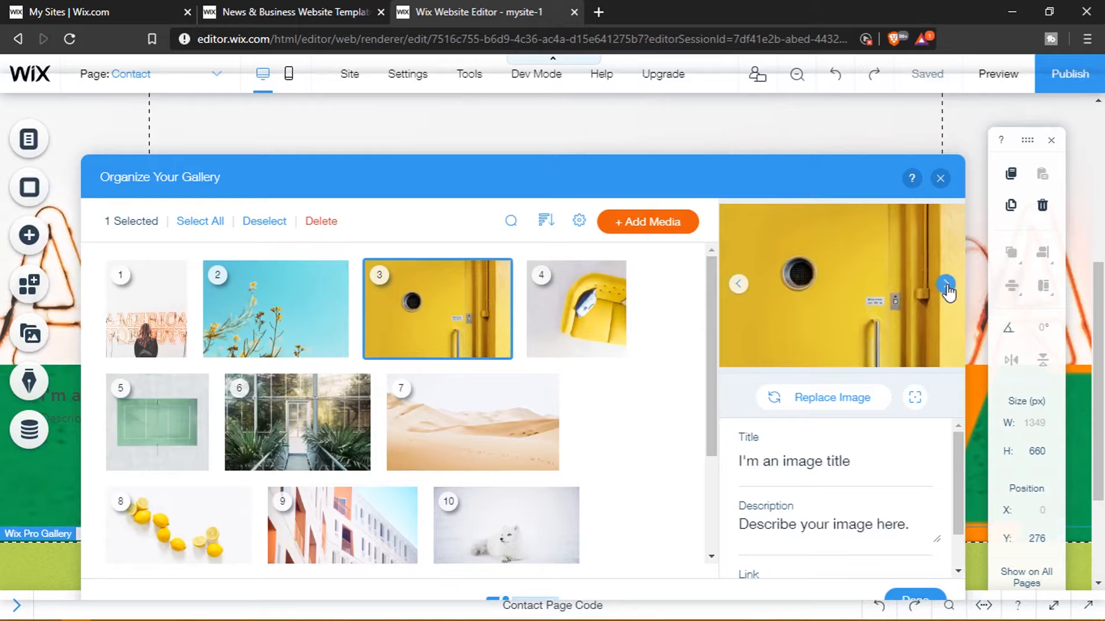
left_click(946, 286)
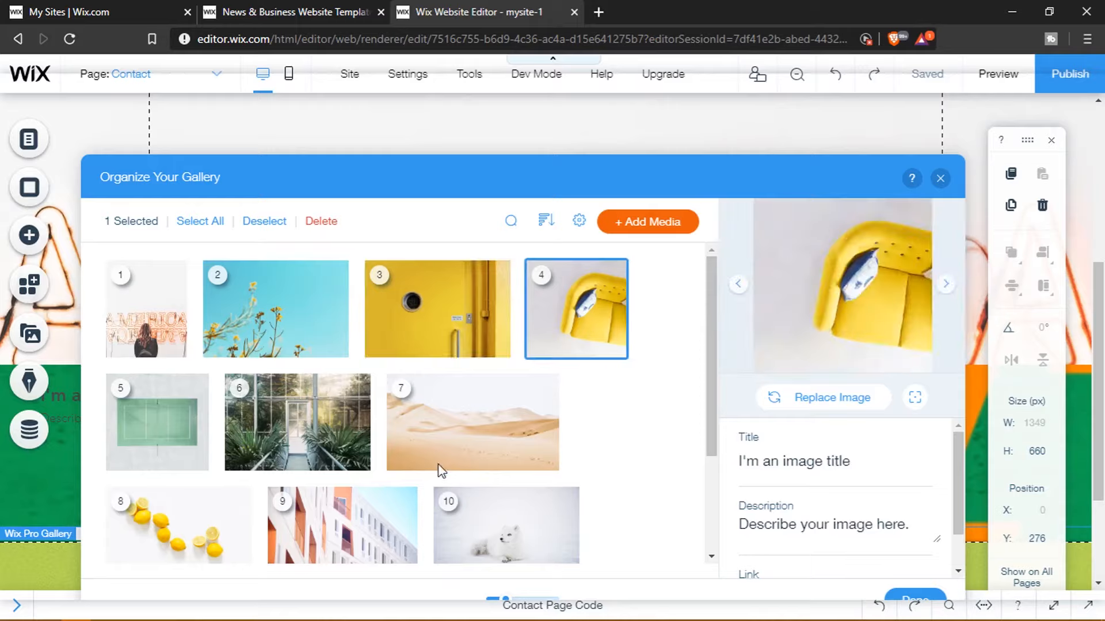
Step: Try the image quality adjustment and image sharpening options on the desert image, then discard its settings
left_click(485, 421)
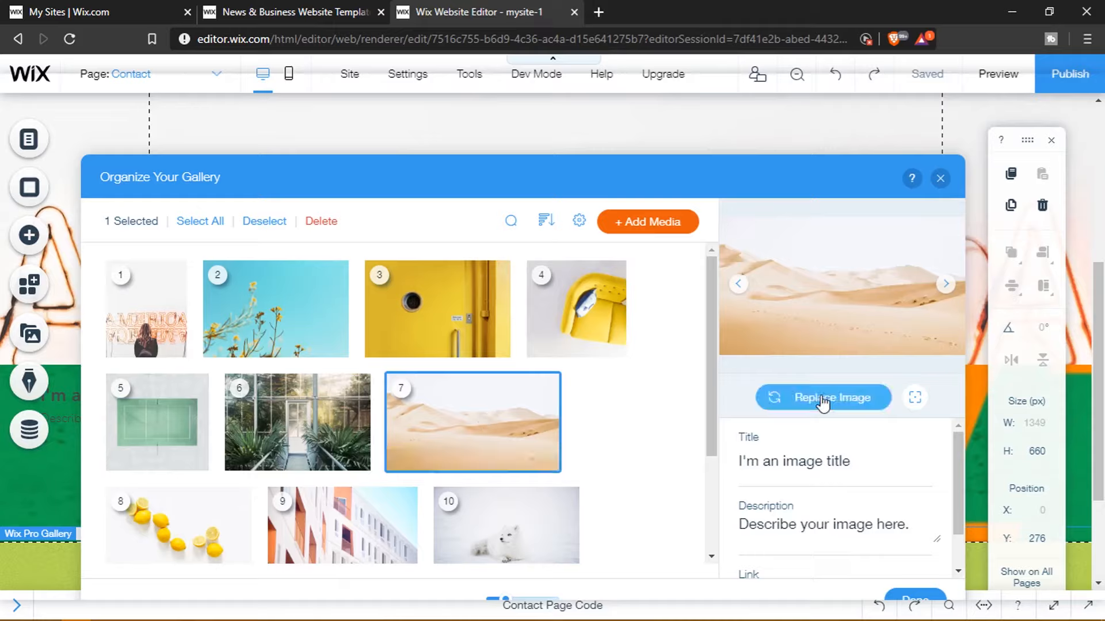
mouse_move(549, 465)
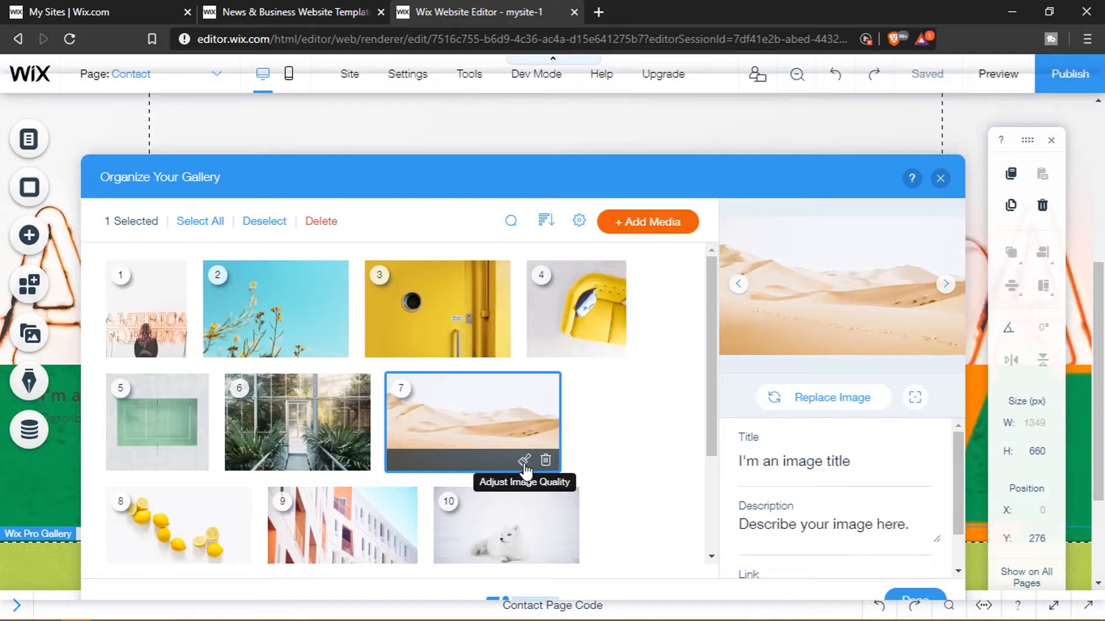
left_click(524, 462)
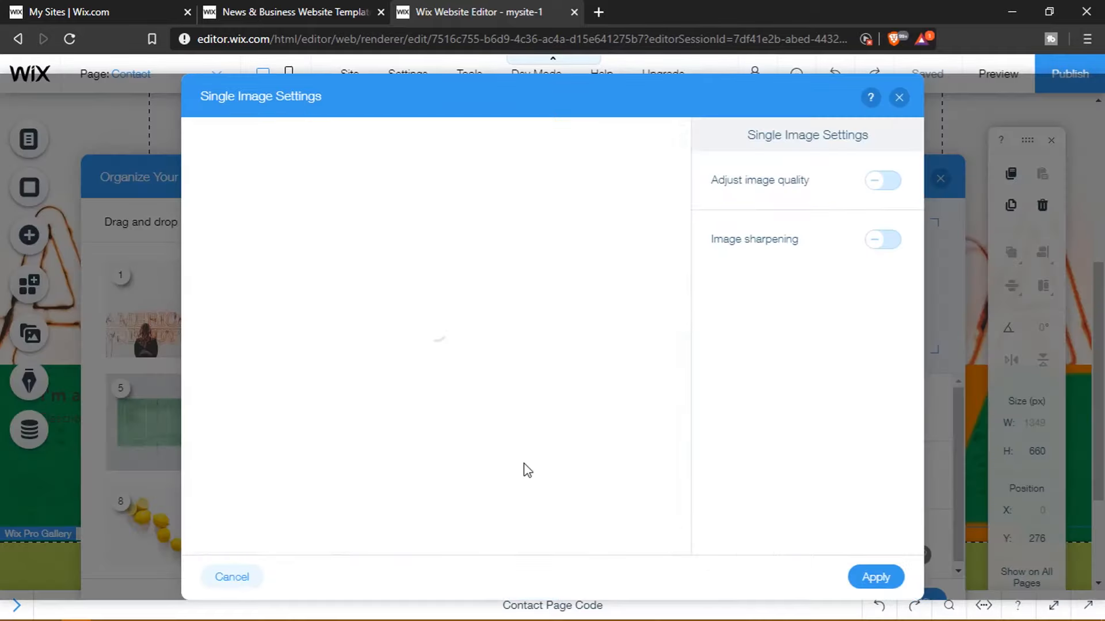
left_click(895, 183)
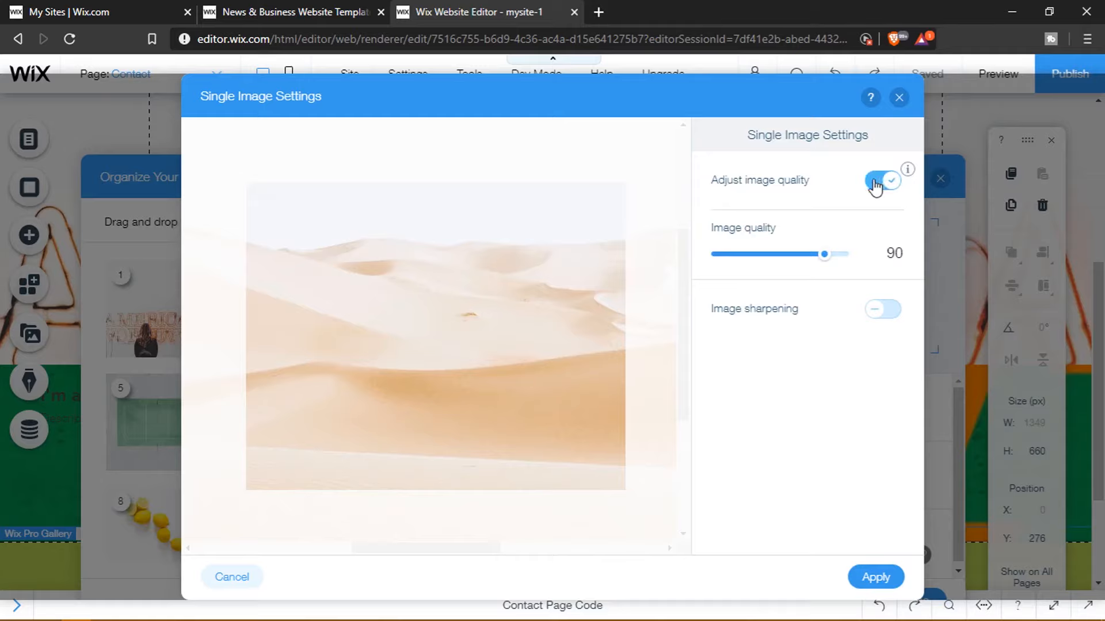
left_click(879, 184)
left_click(886, 240)
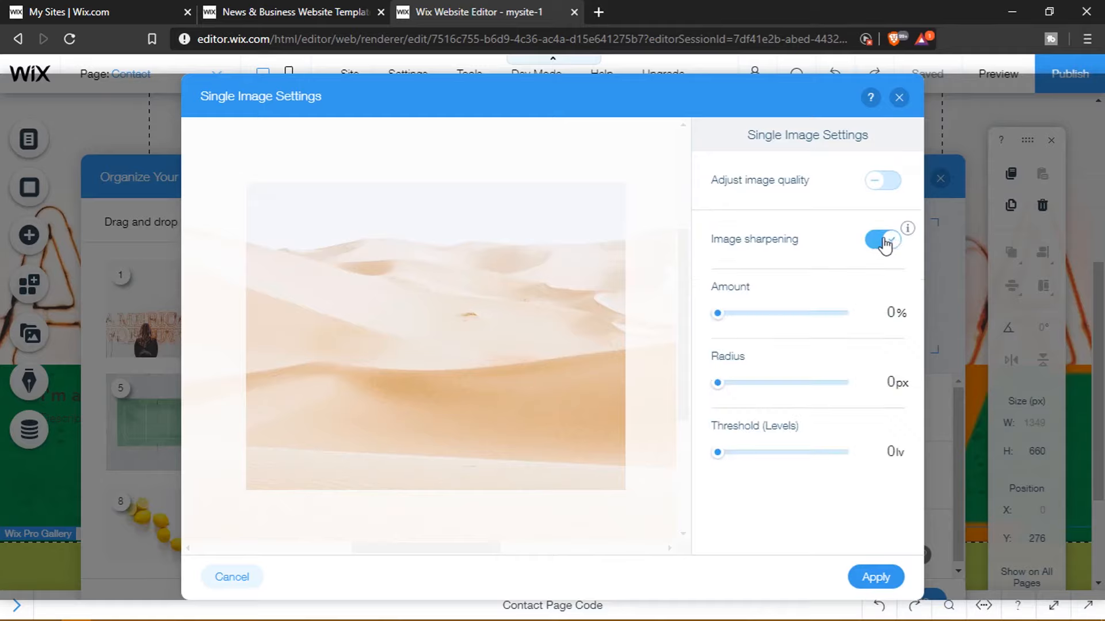
left_click(877, 243)
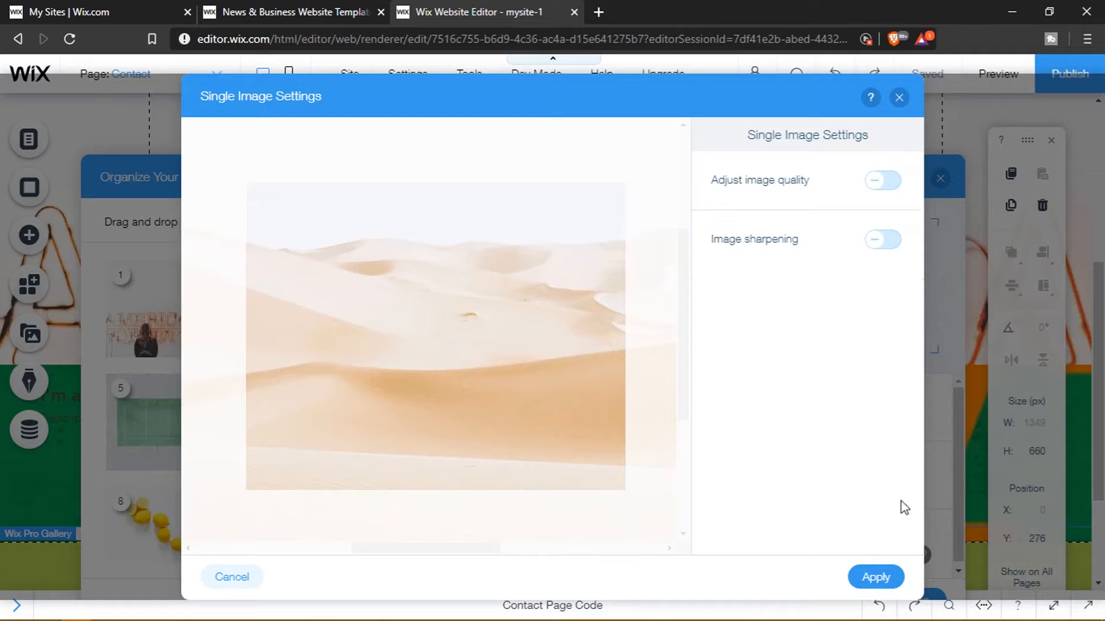
left_click(899, 99)
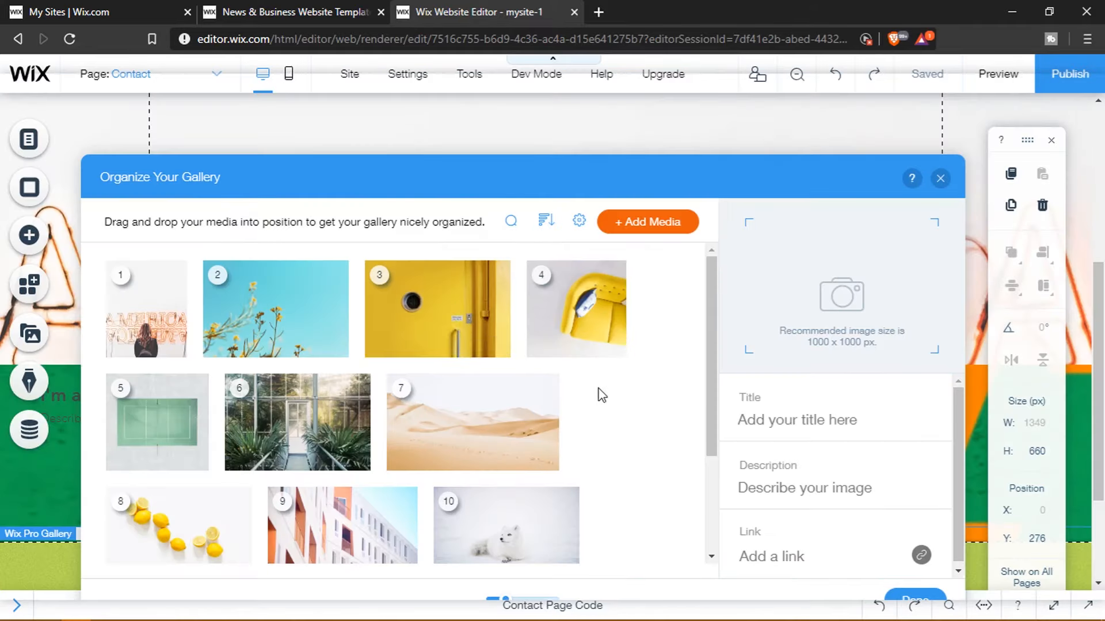
Step: Look over the remaining gallery images, close the gallery organizer and view the area between the gallery and the footer
scroll(601, 395, "down", 3)
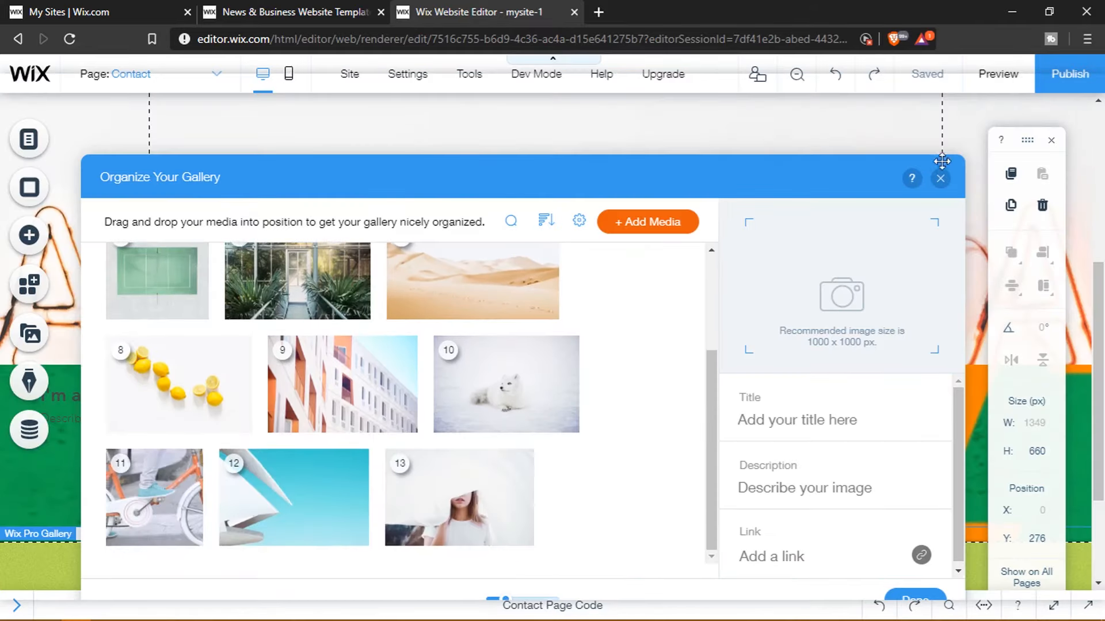
left_click(940, 180)
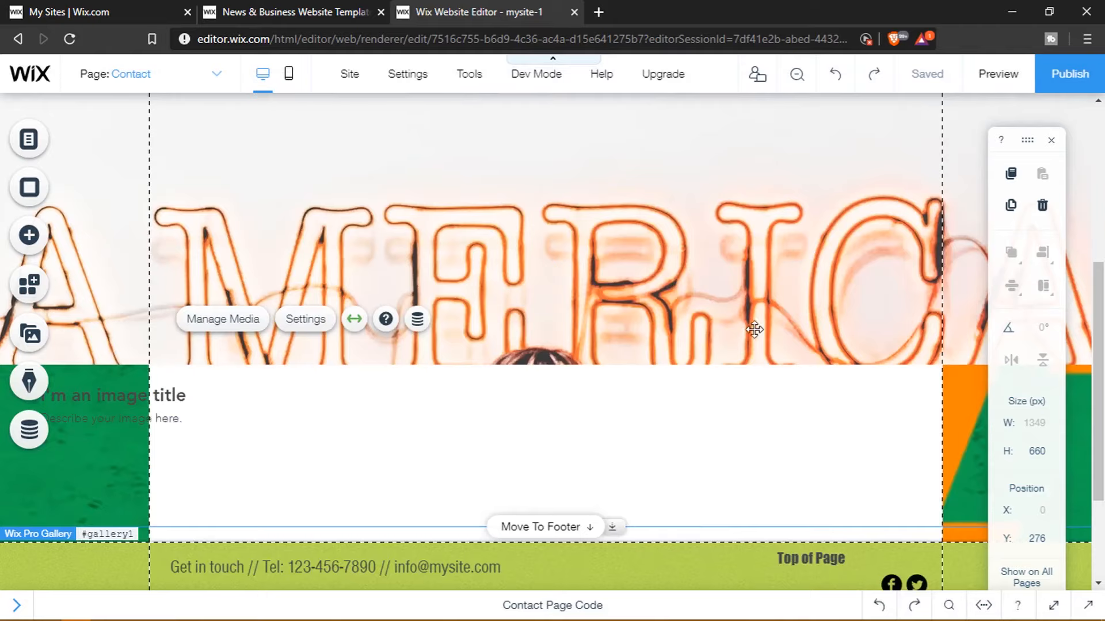
scroll(751, 337, "down", 3)
scroll(747, 338, "up", 2)
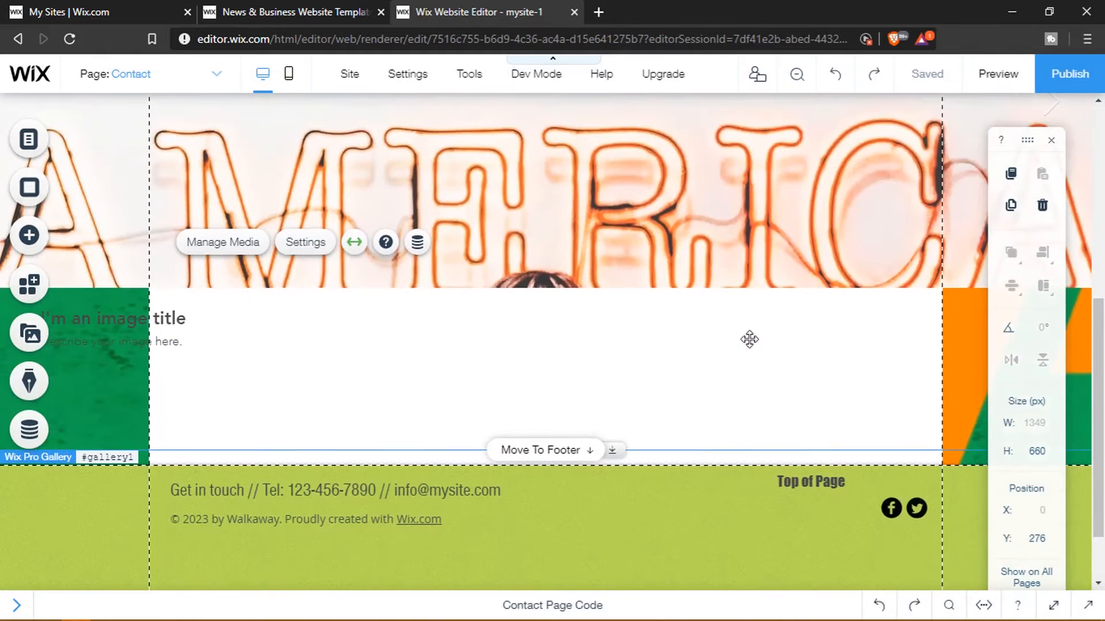
scroll(760, 328, "down", 2)
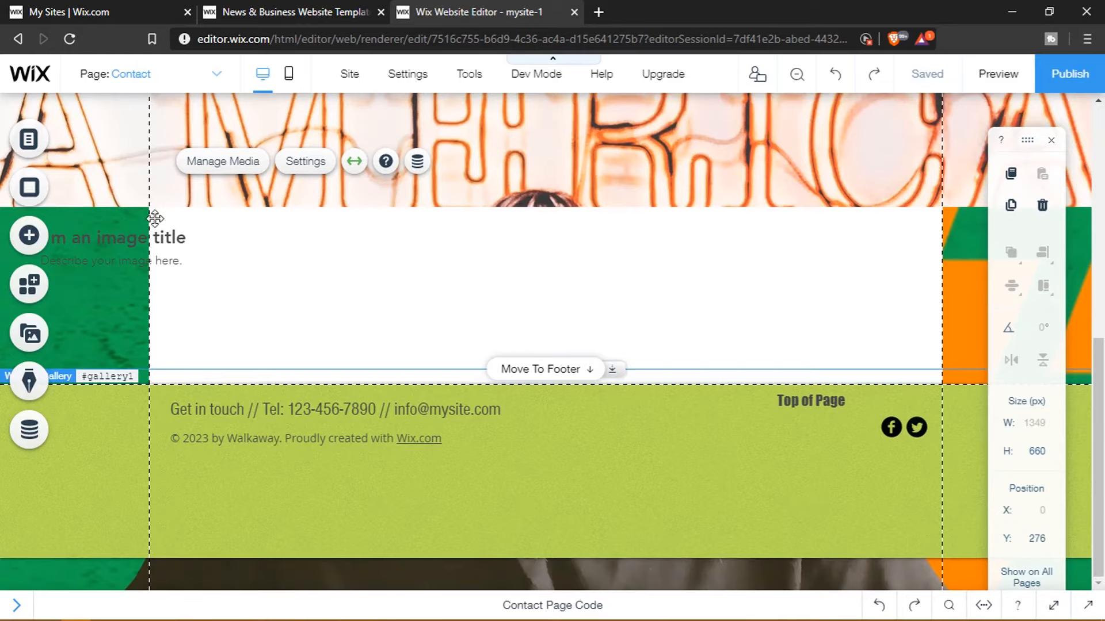
Step: Add the single-row Contact form template with pink email and subject fields and a red submit button above the Contact page's footer
left_click(32, 236)
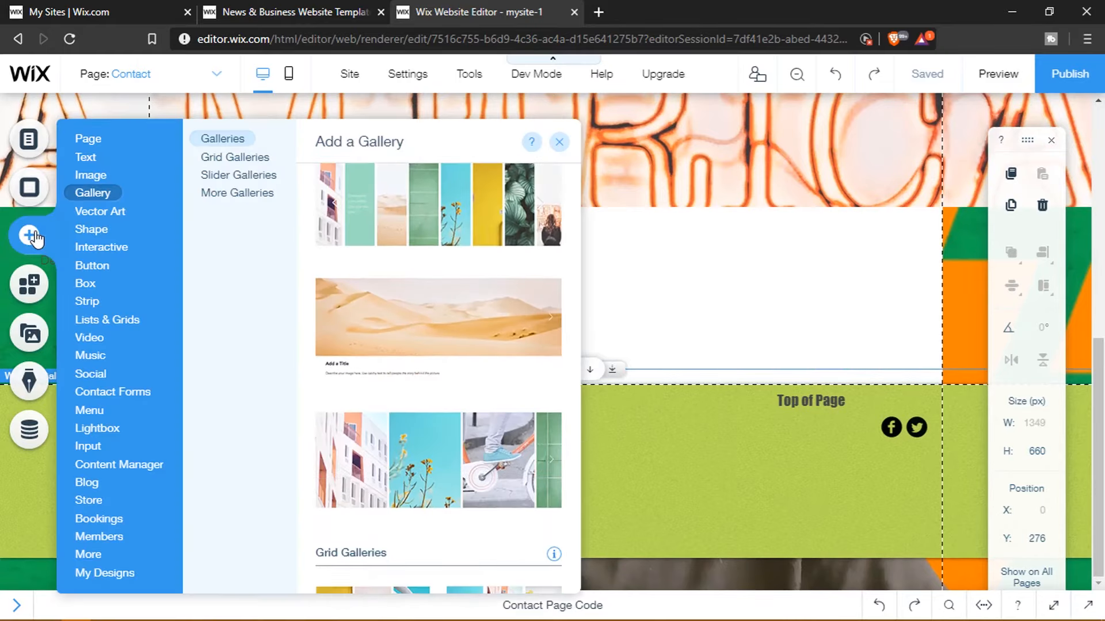
mouse_move(119, 430)
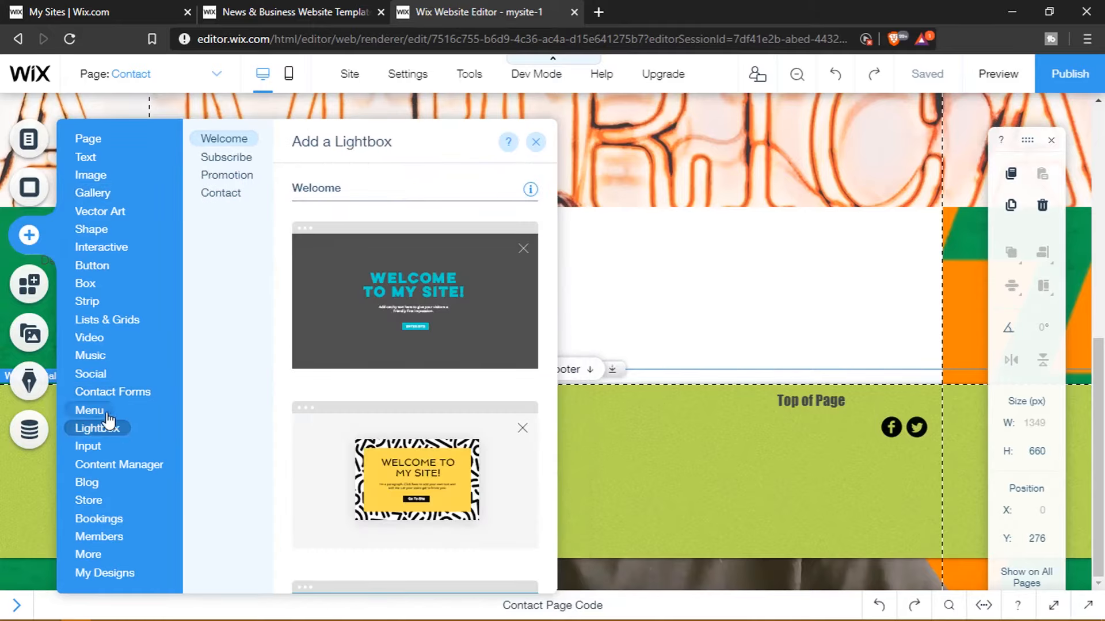
mouse_move(99, 394)
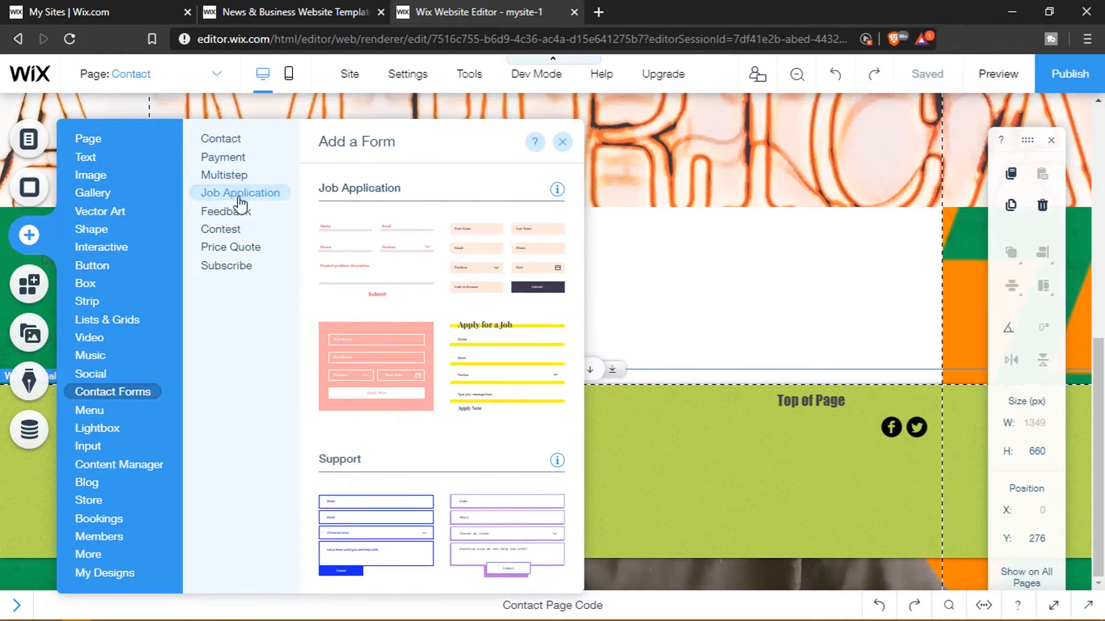
mouse_move(242, 271)
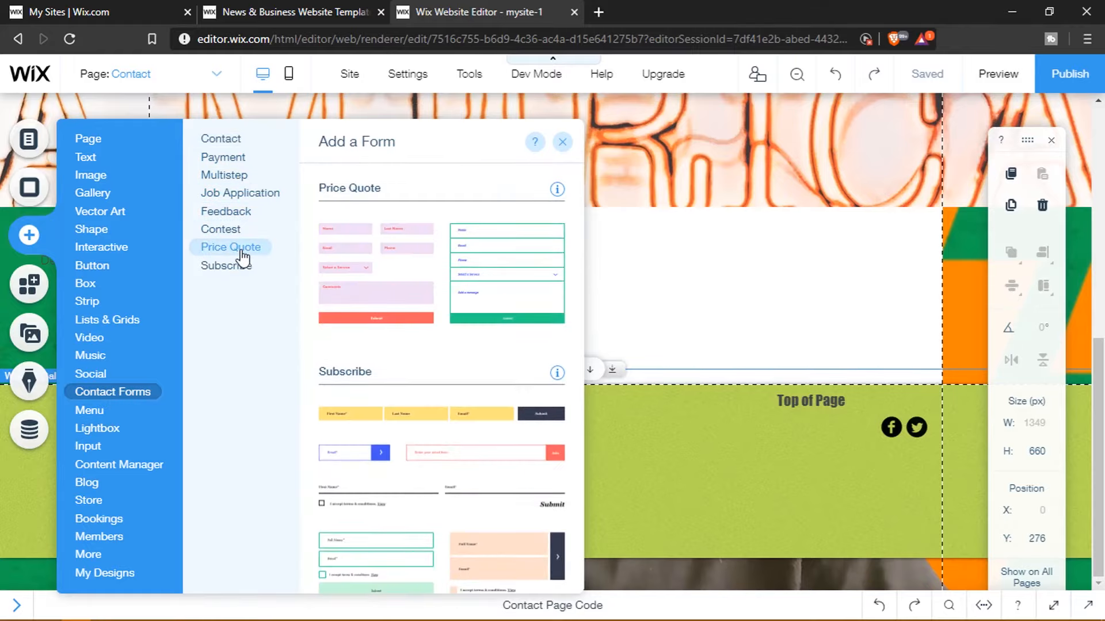
mouse_move(241, 179)
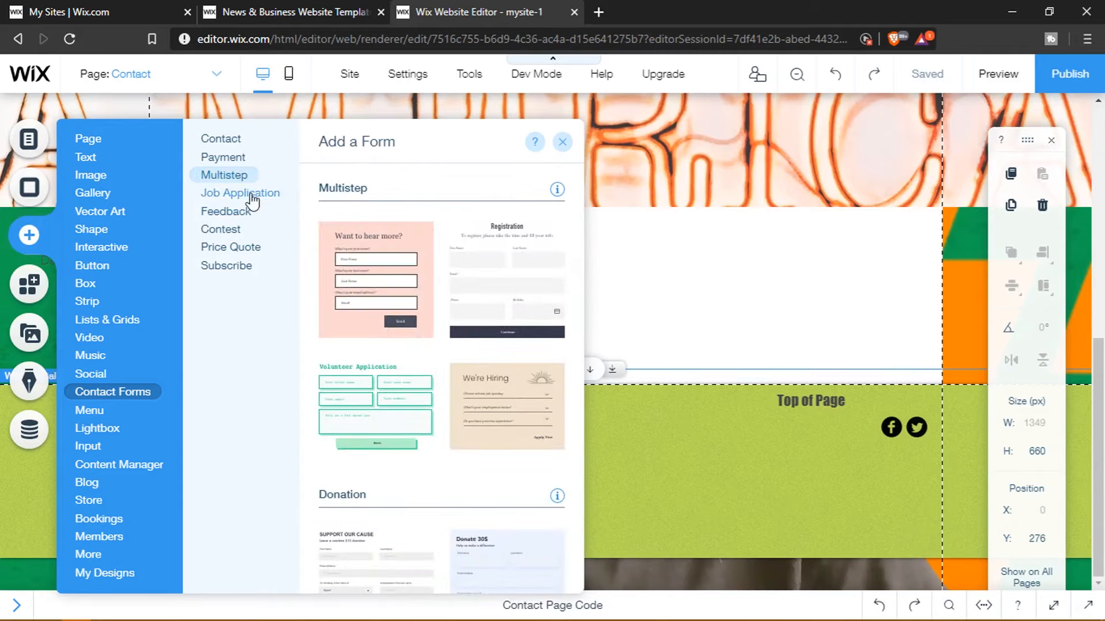
left_click(233, 139)
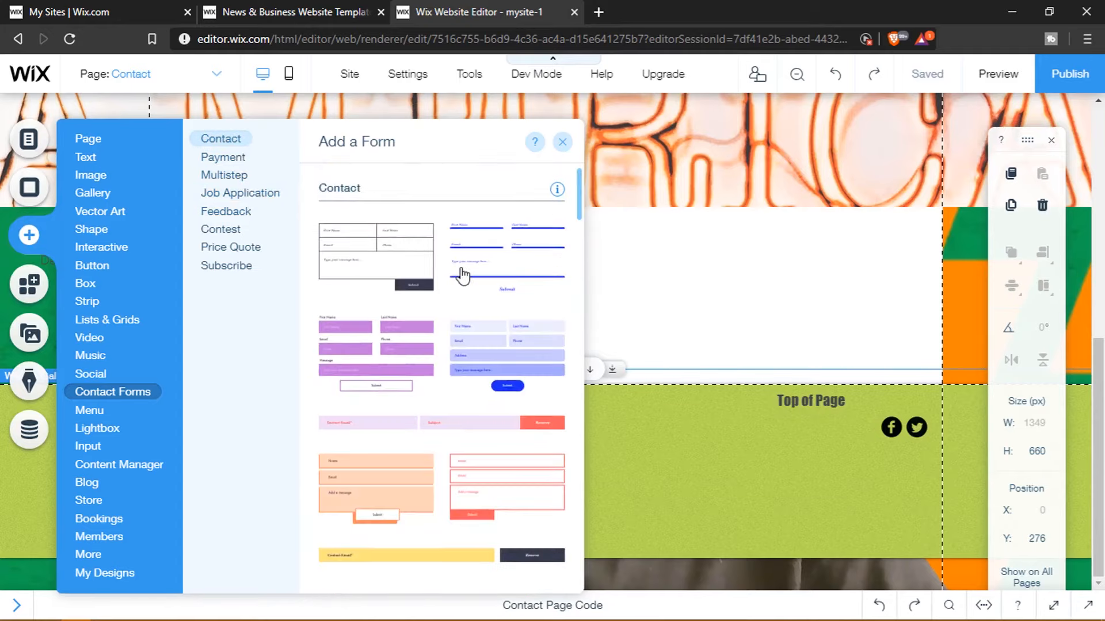
scroll(463, 276, "down", 8)
scroll(515, 267, "up", 4)
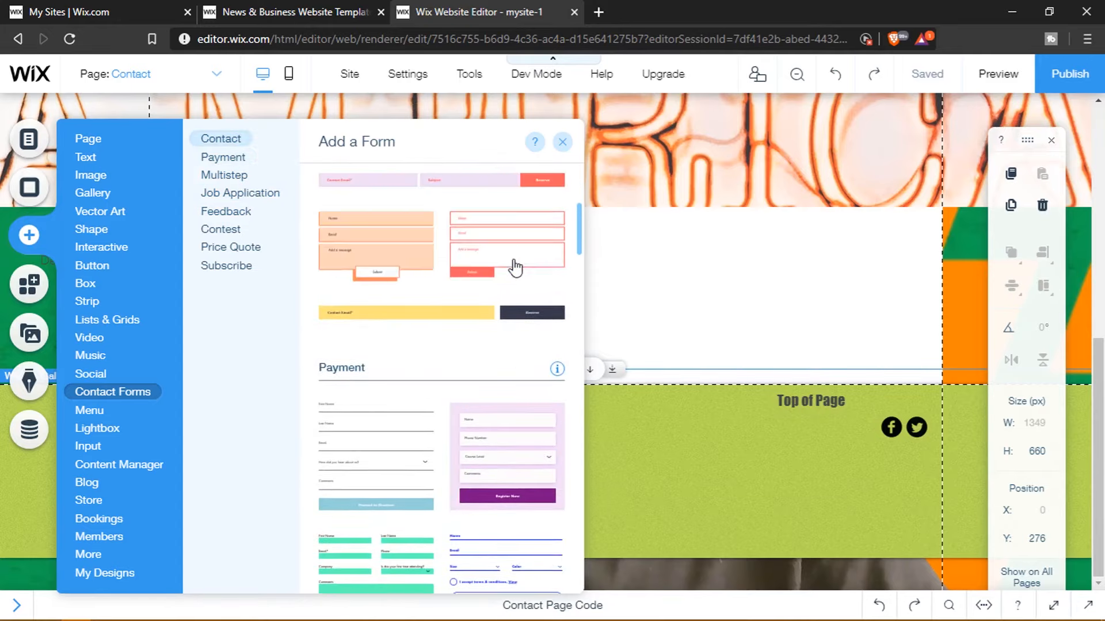
scroll(439, 271, "up", 3)
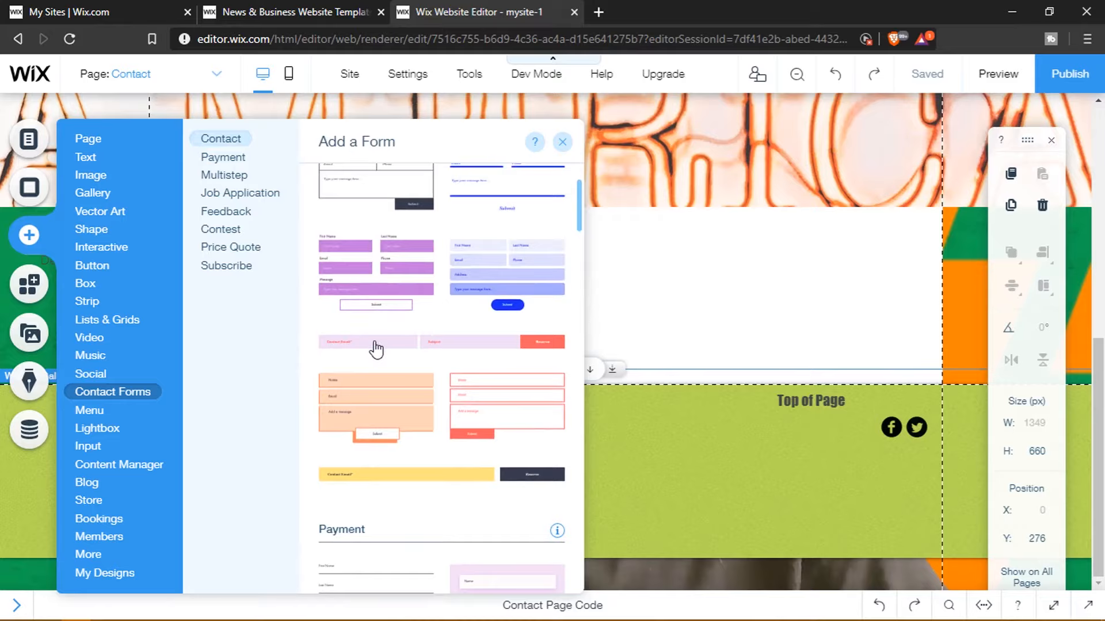
scroll(377, 348, "up", 2)
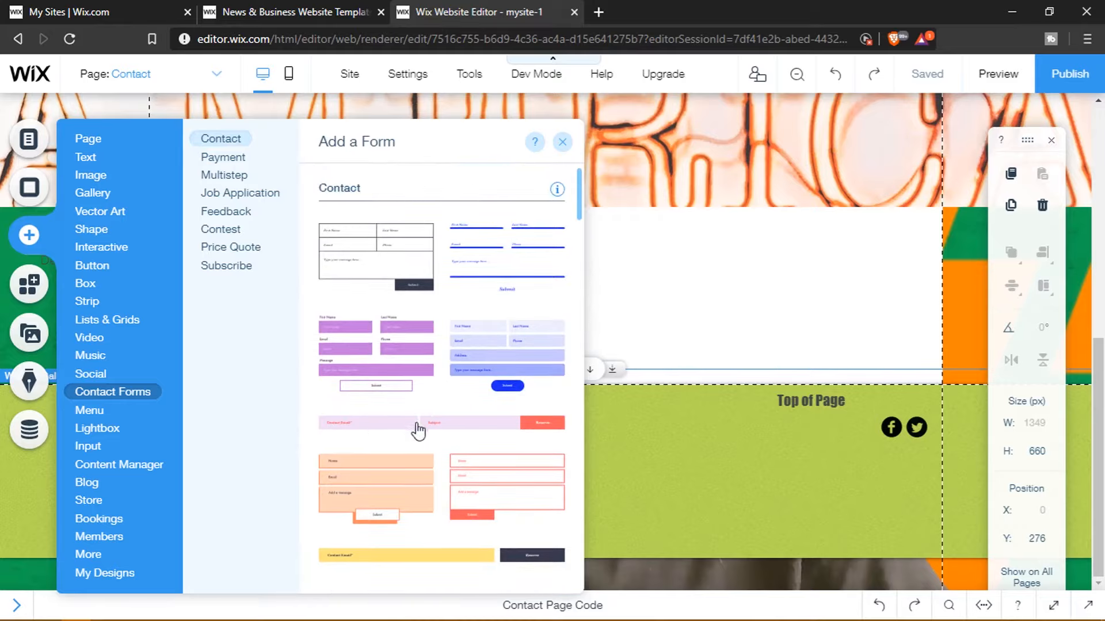
left_click_drag(419, 430, 679, 286)
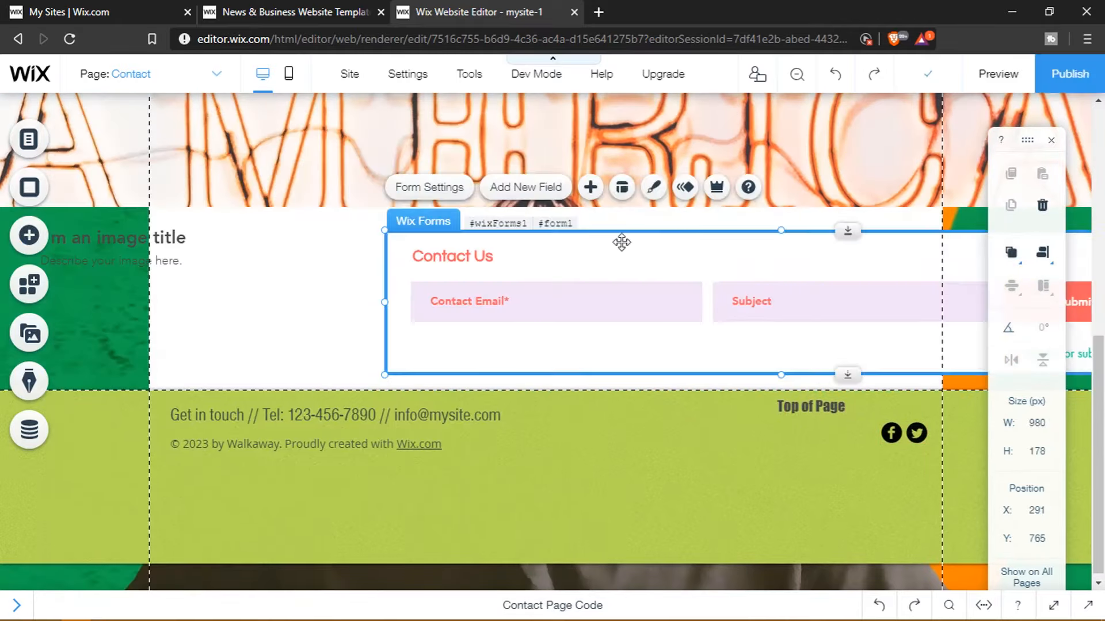
Step: Move the Contact Us form to X 0, Y 775, within the page's content margins, and deselect it
left_click_drag(621, 242, 536, 275)
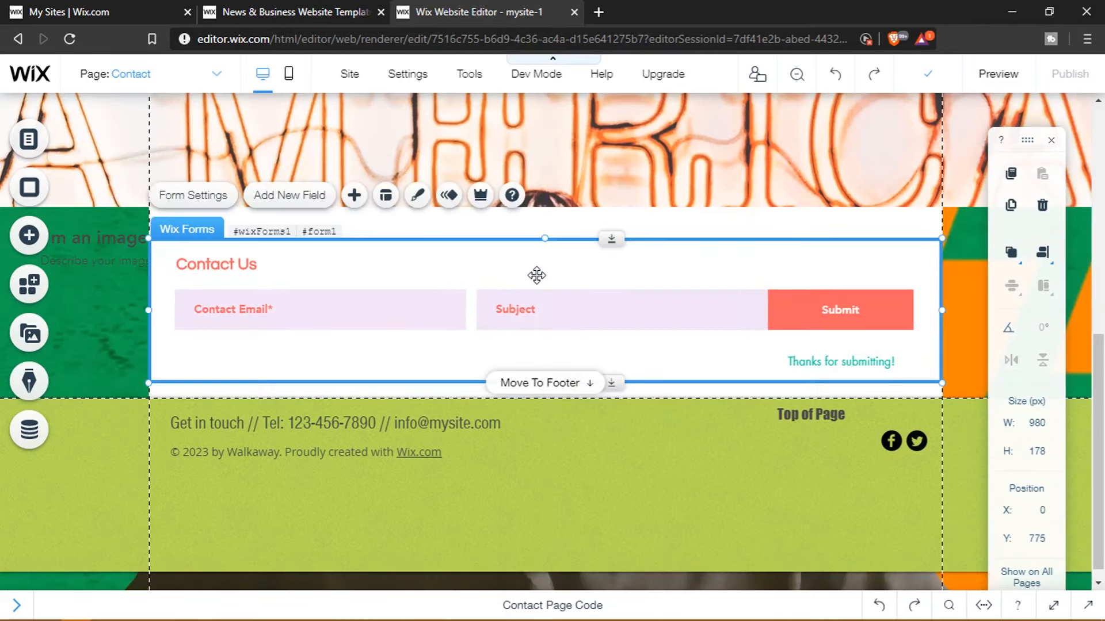
left_click(660, 393)
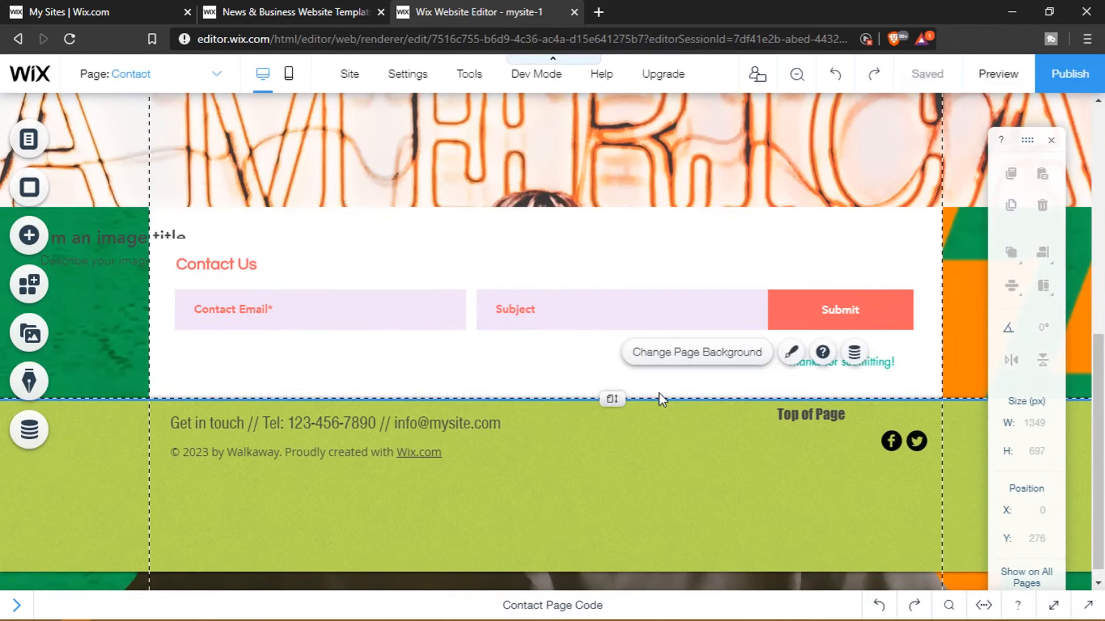
left_click(352, 253)
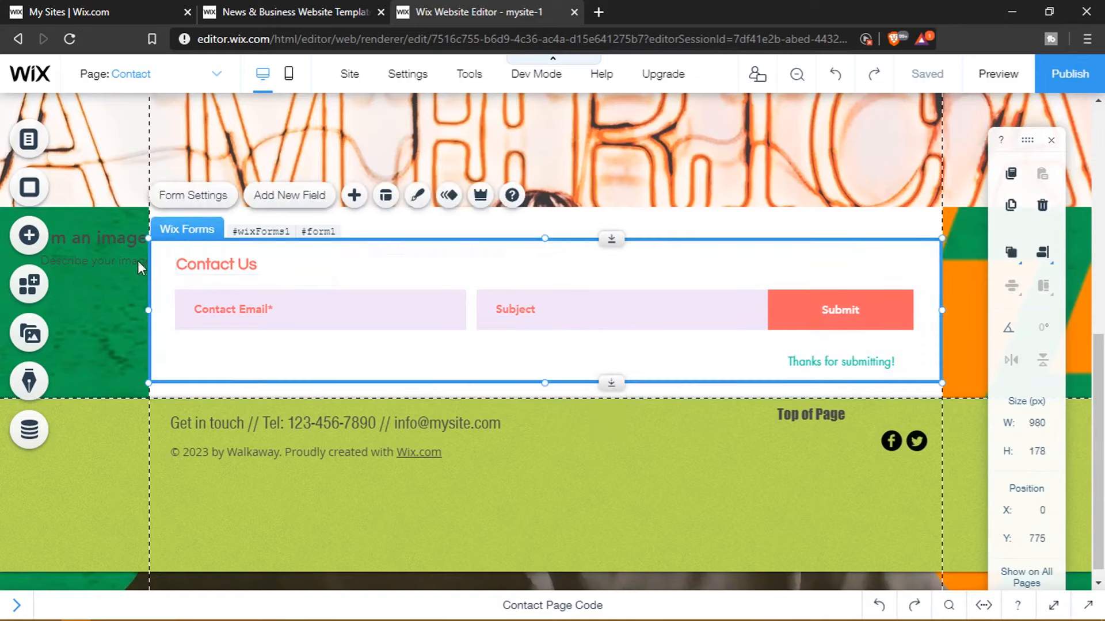
left_click(652, 396)
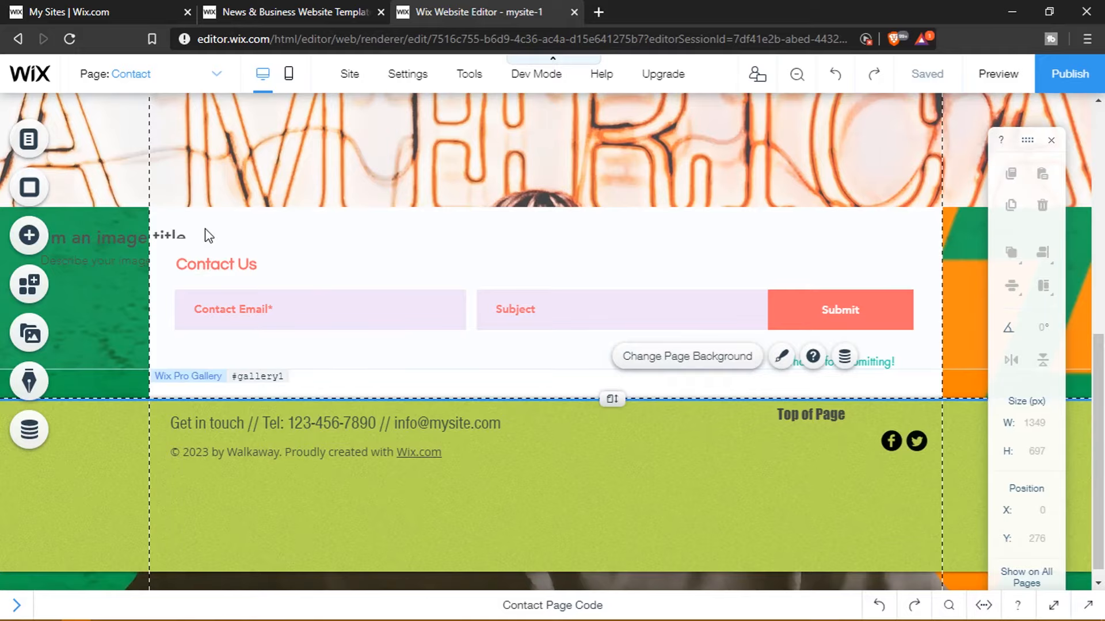
Step: Look through the addable video and contact form elements, then the More category's embeds, pay buttons, anchors, chat, events and anchor menus
left_click(30, 235)
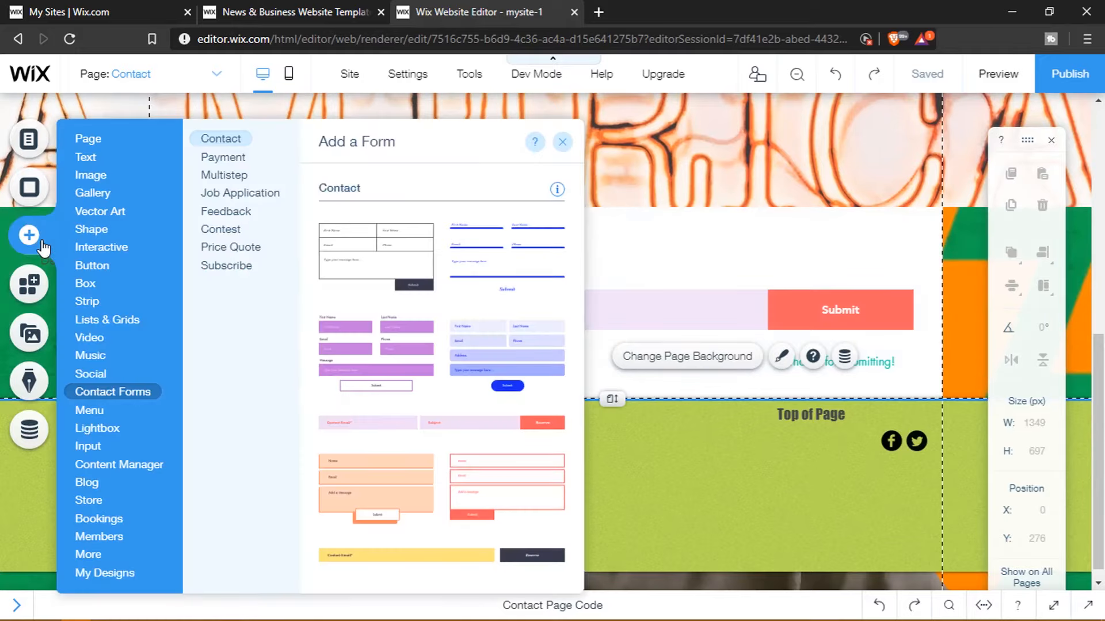
mouse_move(102, 521)
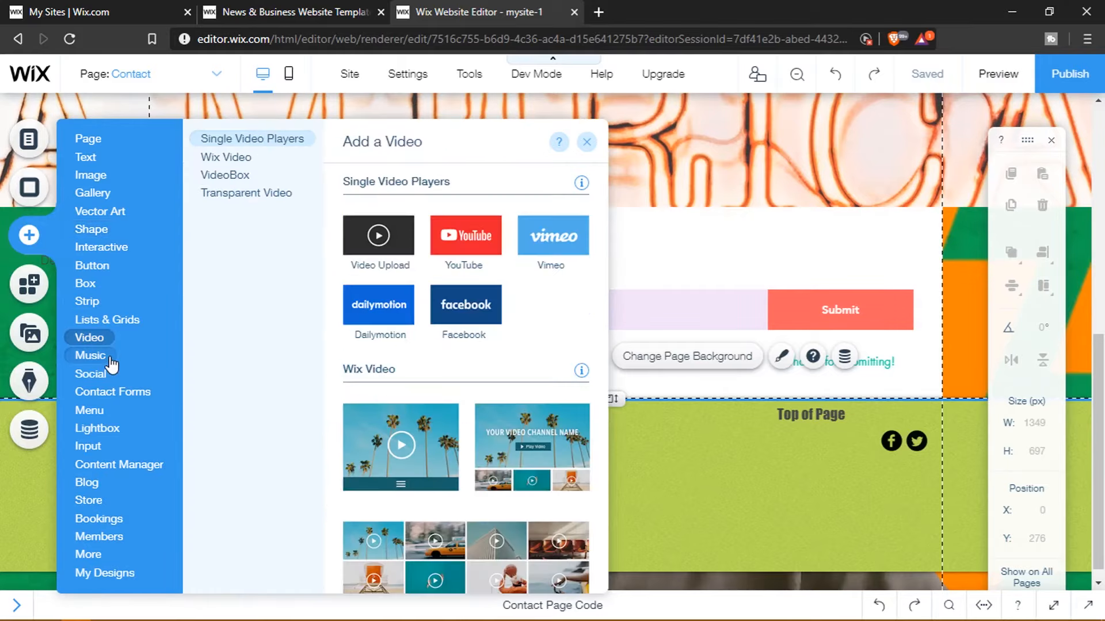
mouse_move(105, 396)
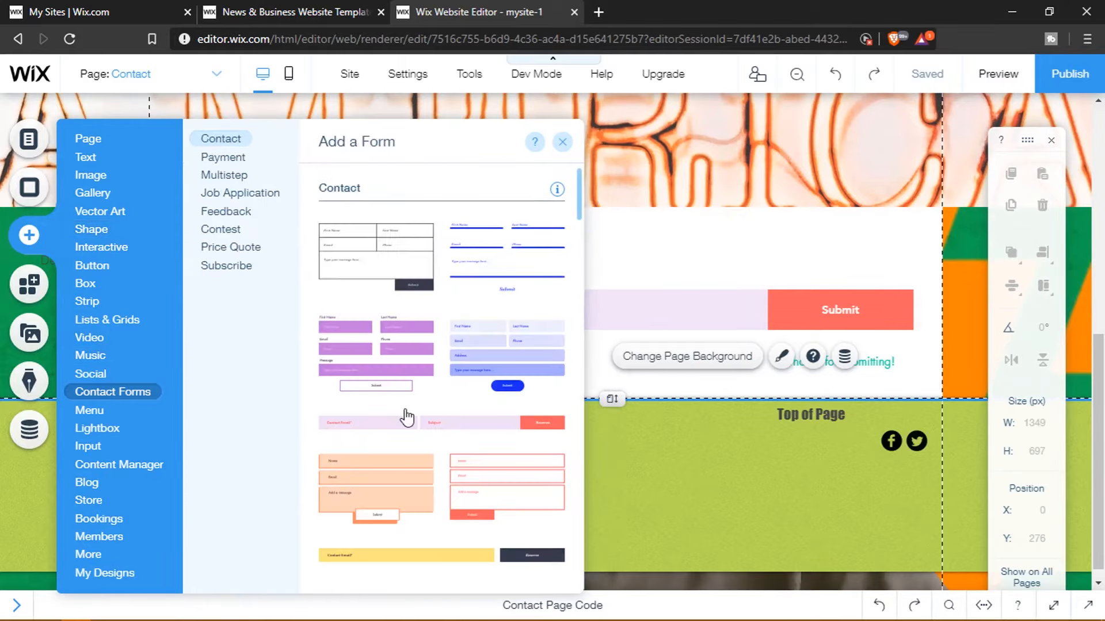
scroll(404, 414, "down", 20)
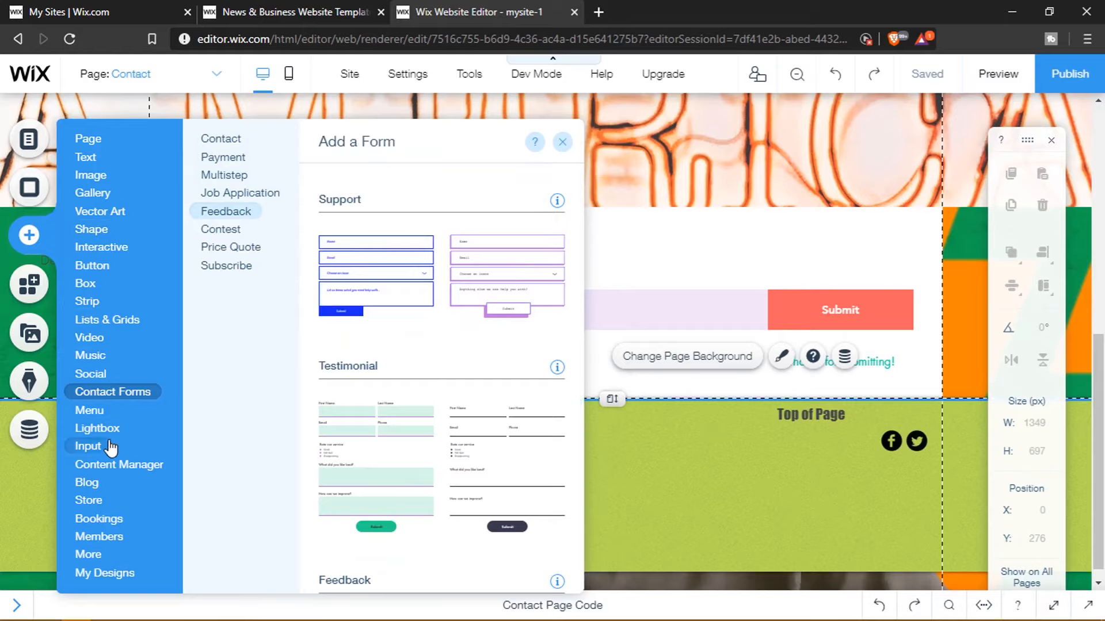
mouse_move(94, 553)
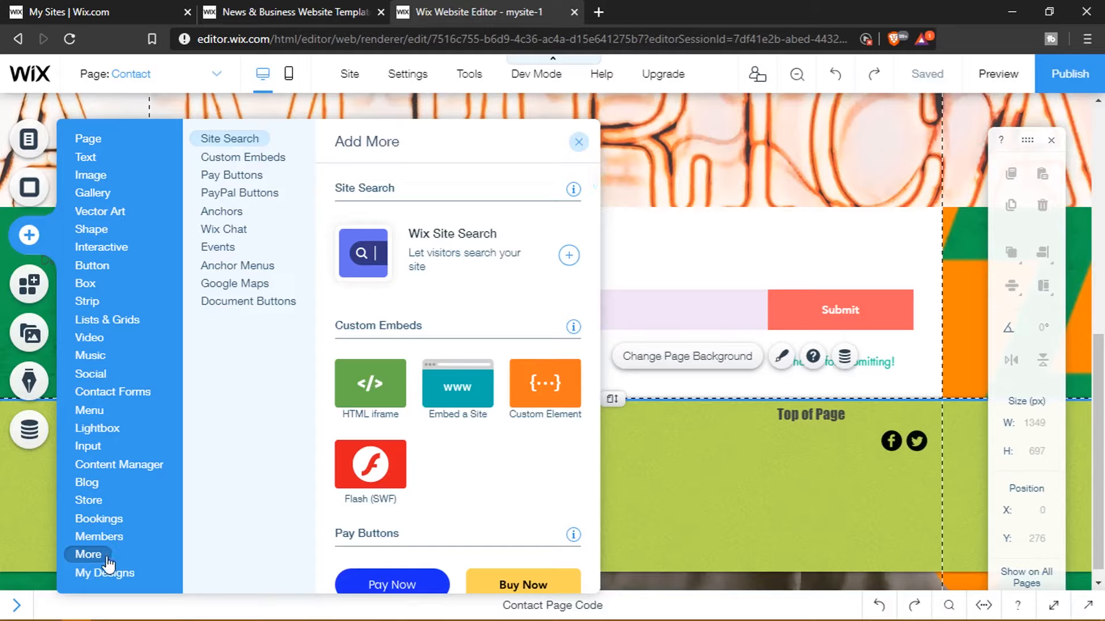
scroll(529, 477, "down", 1)
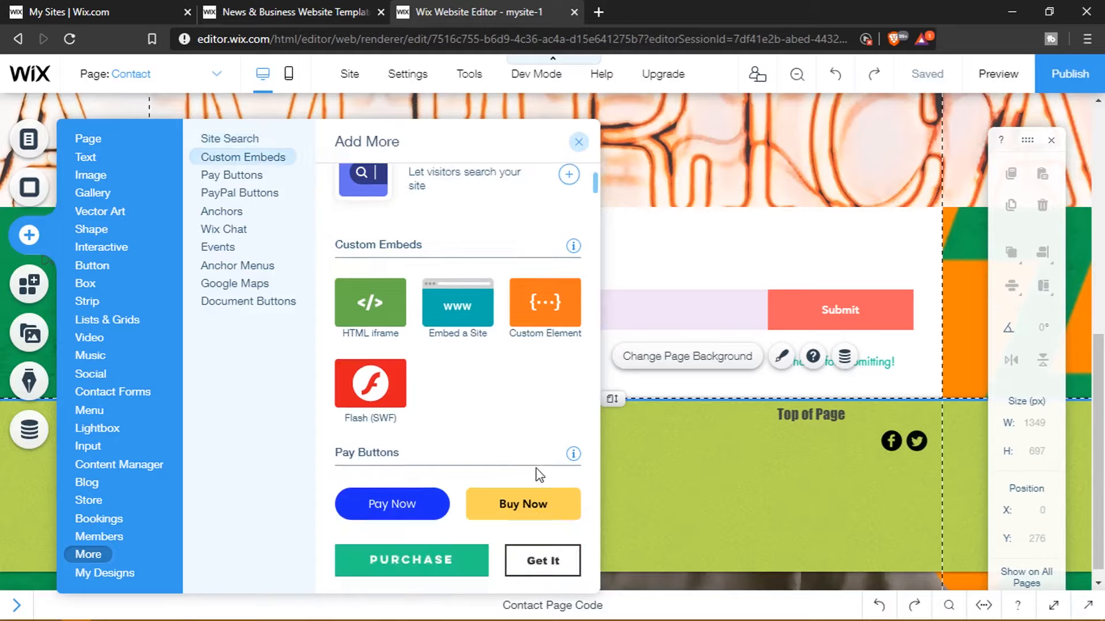
scroll(575, 328, "down", 3)
scroll(565, 340, "up", 4)
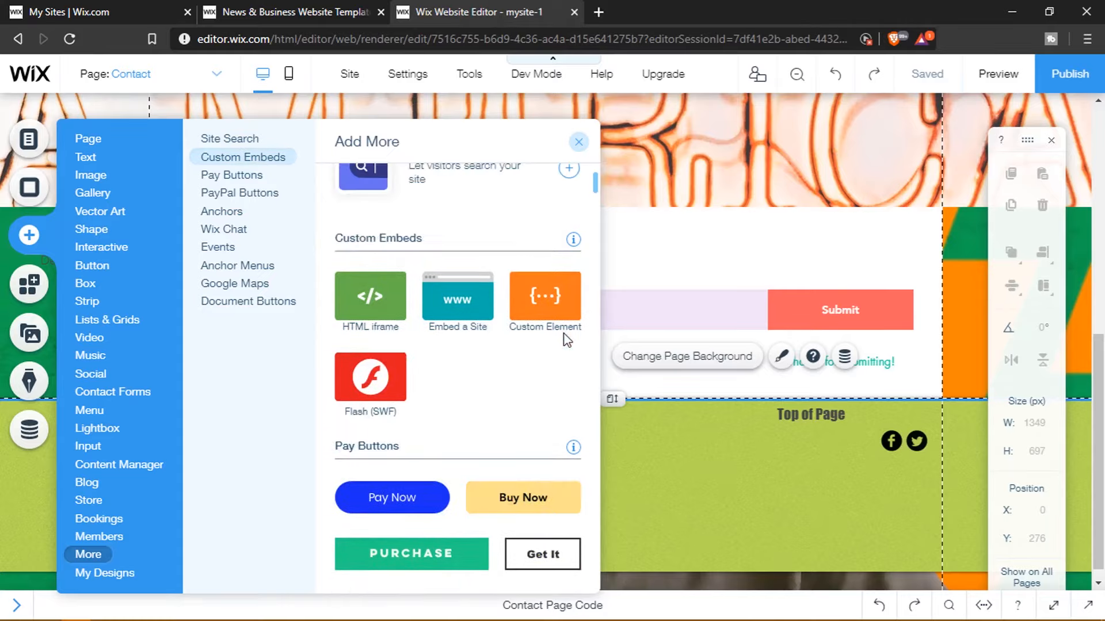
scroll(503, 303, "down", 5)
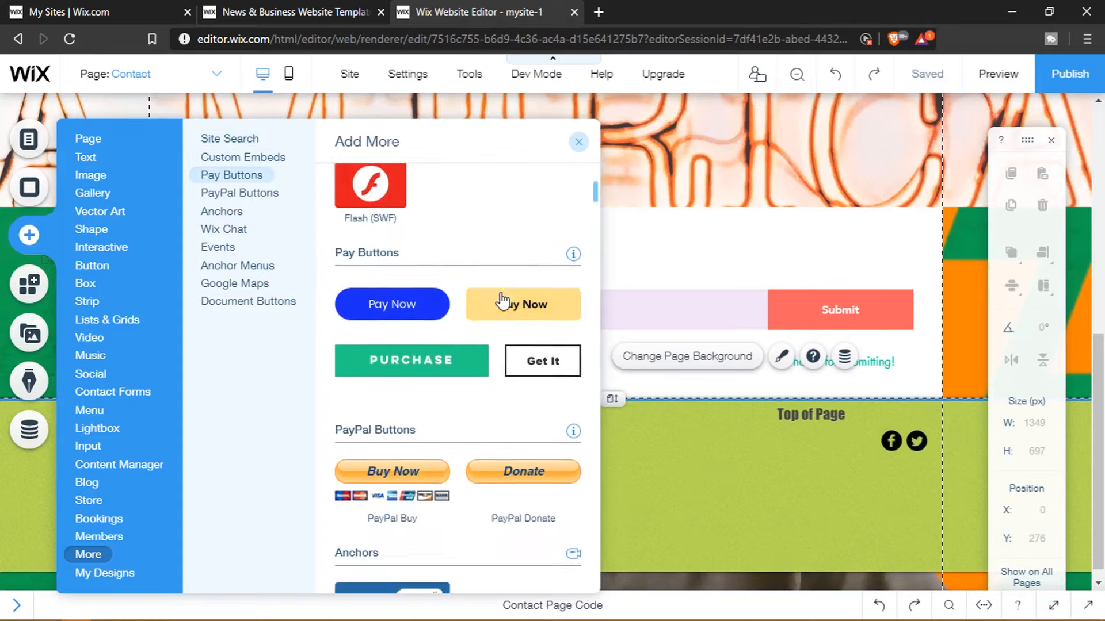
scroll(528, 277, "down", 3)
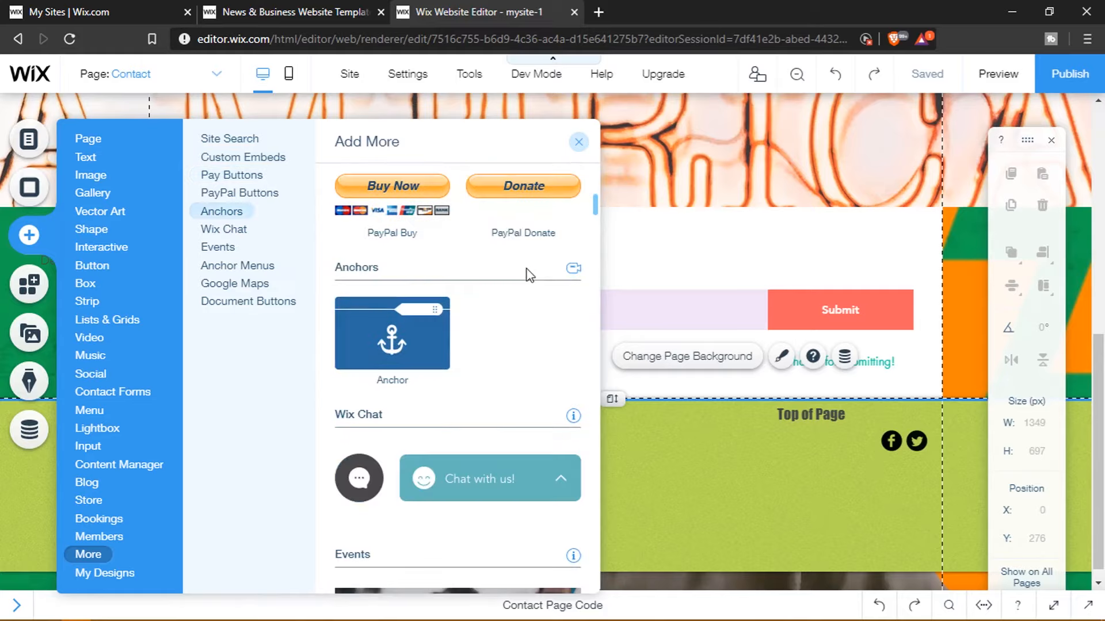
scroll(529, 275, "down", 5)
scroll(528, 277, "down", 3)
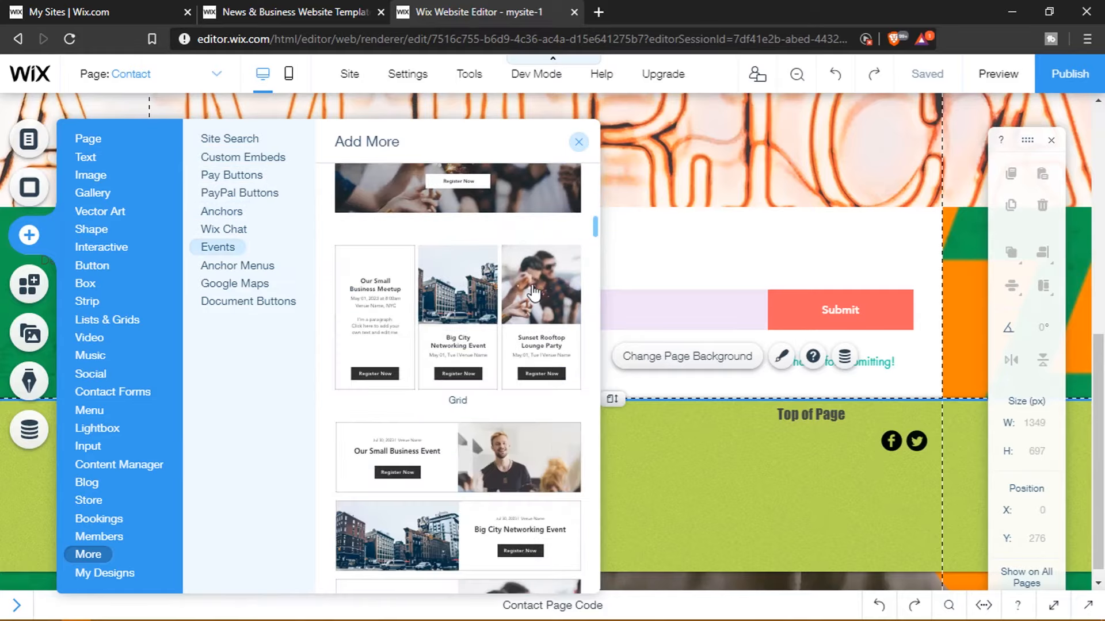
scroll(534, 293, "down", 8)
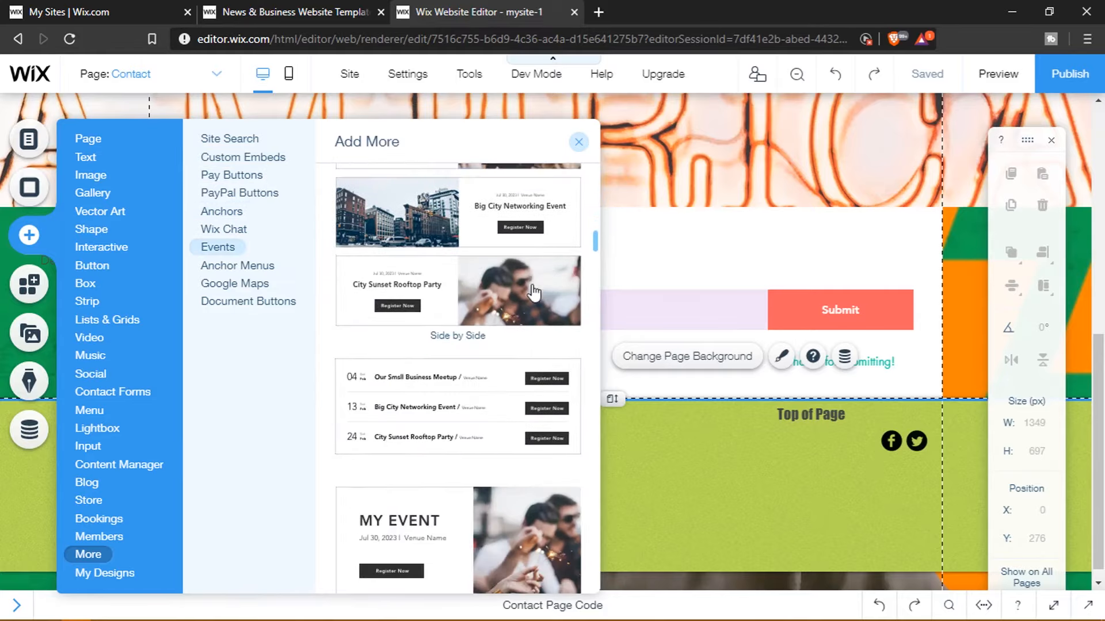
scroll(534, 294, "down", 8)
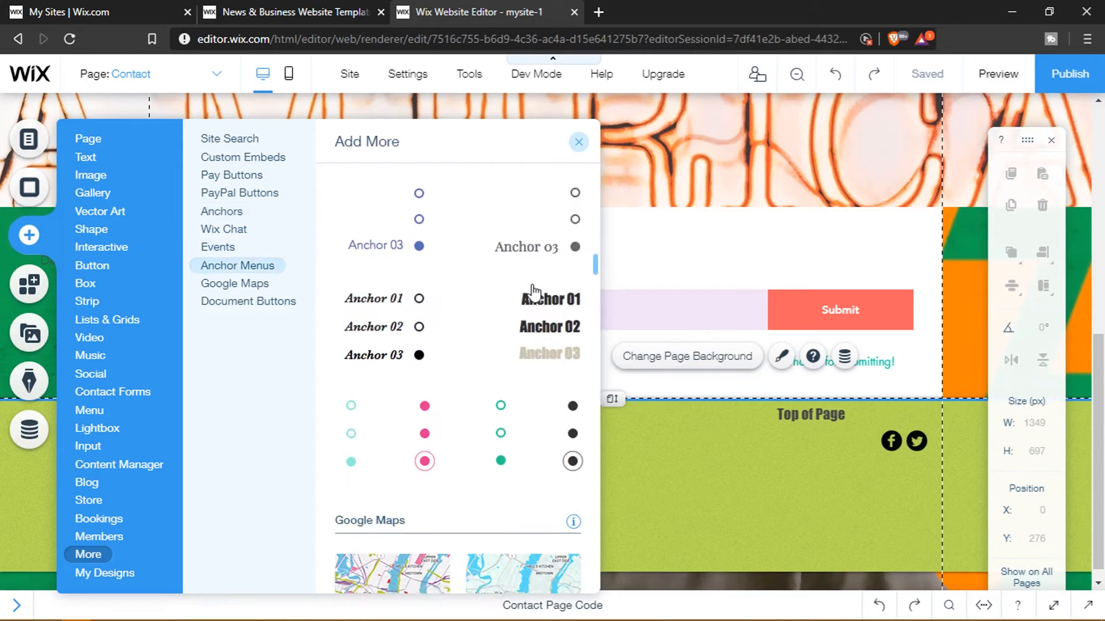
Step: Add the Sea Green Google map below the Contact Us form and position it at X 185, Y 936
scroll(533, 292, "down", 4)
scroll(529, 297, "up", 3)
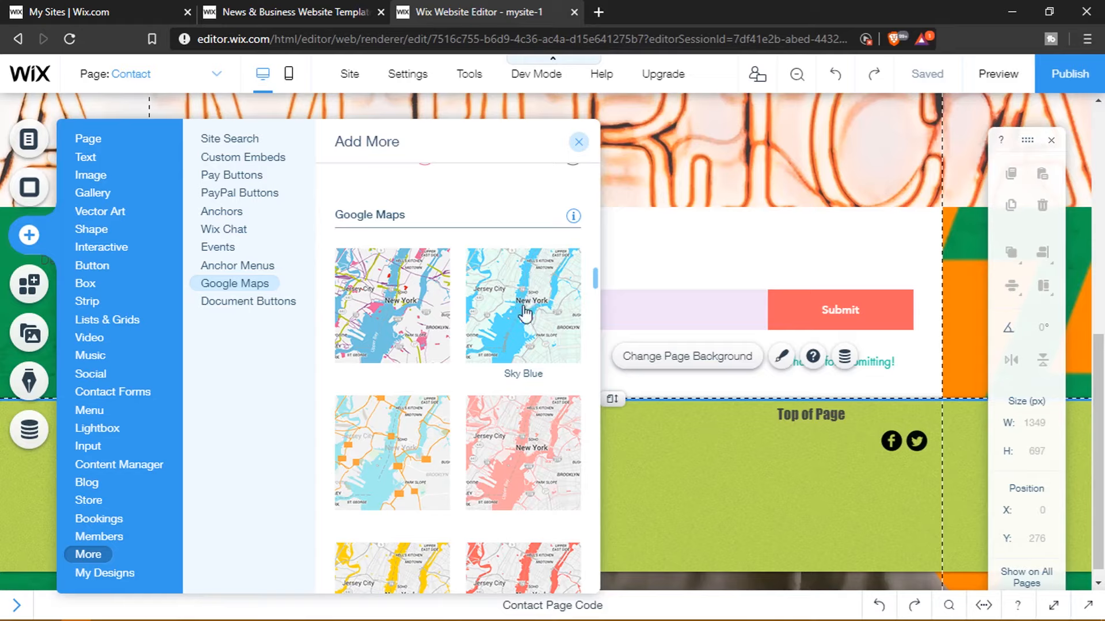
scroll(525, 313, "down", 4)
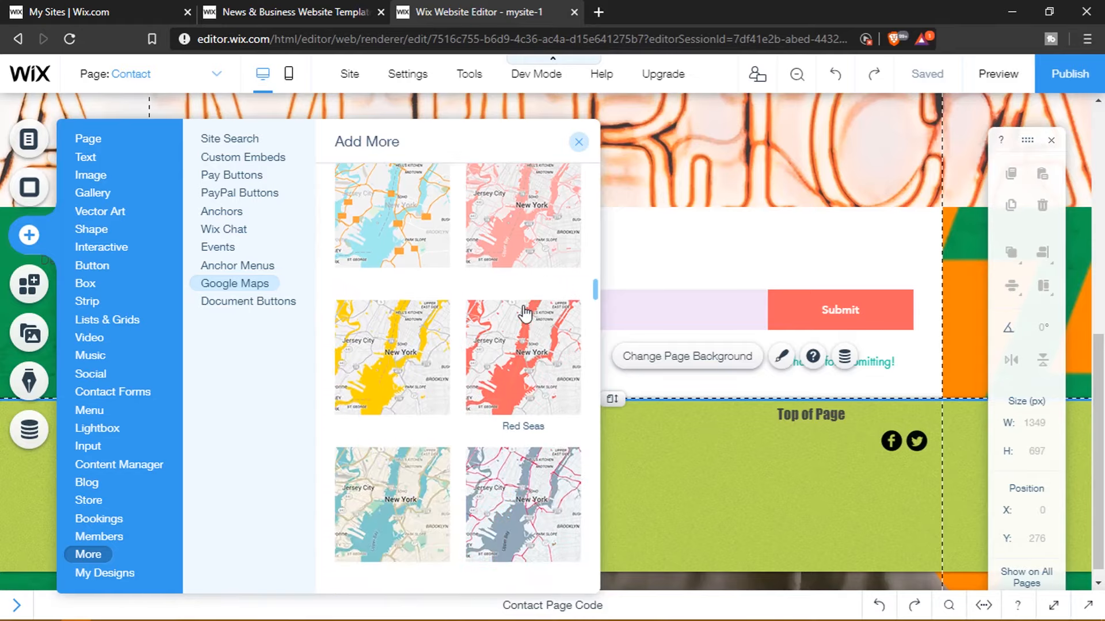
scroll(525, 314, "down", 5)
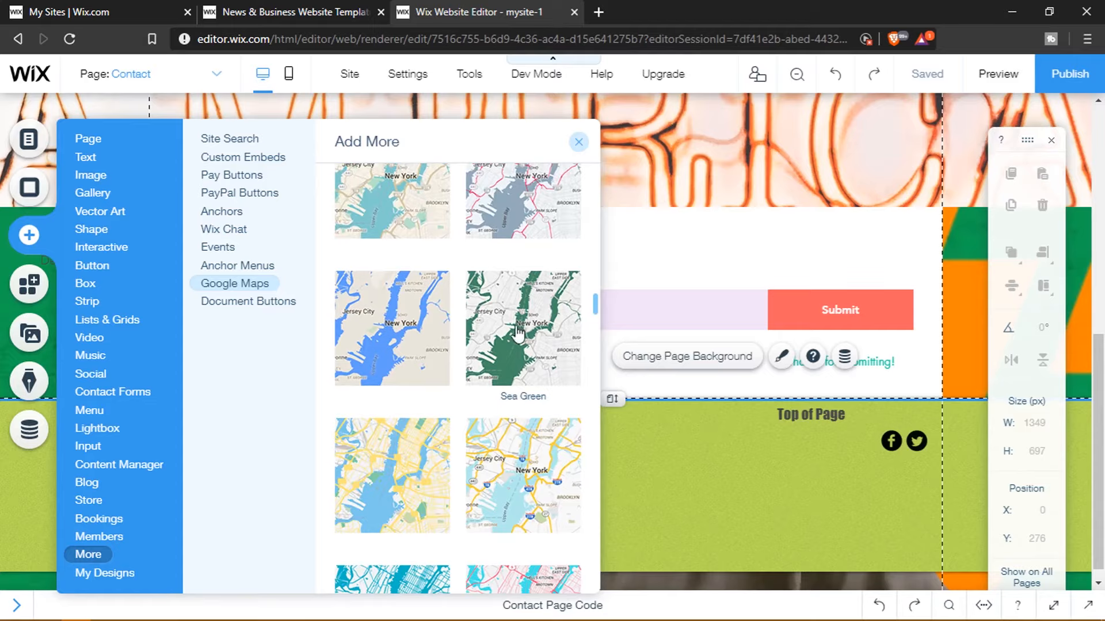
left_click_drag(518, 333, 474, 446)
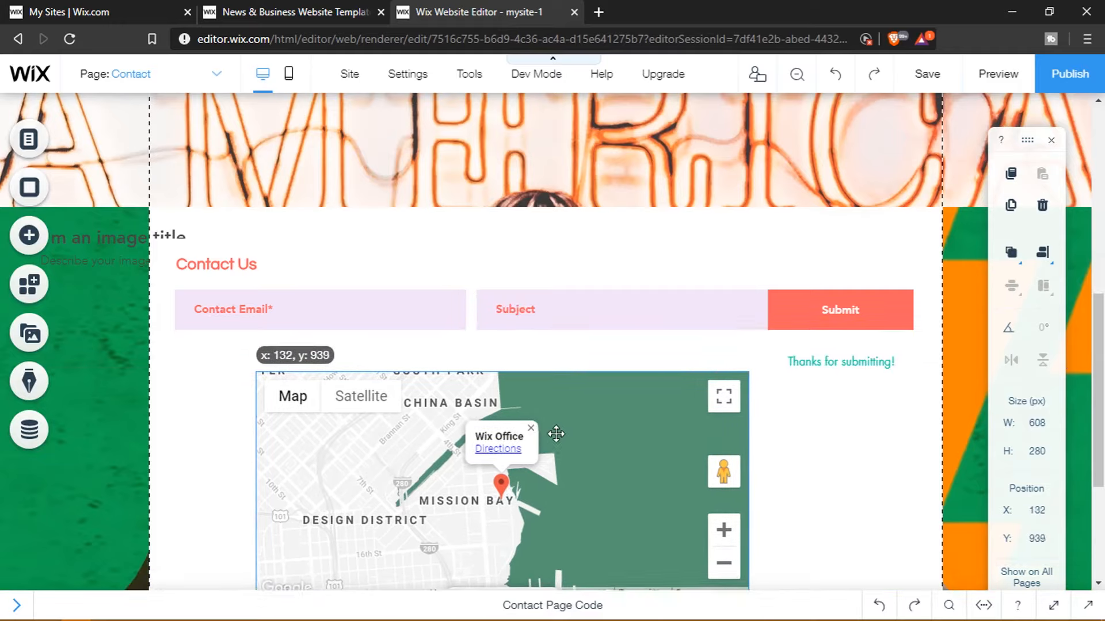
left_click_drag(556, 433, 570, 430)
scroll(608, 345, "down", 3)
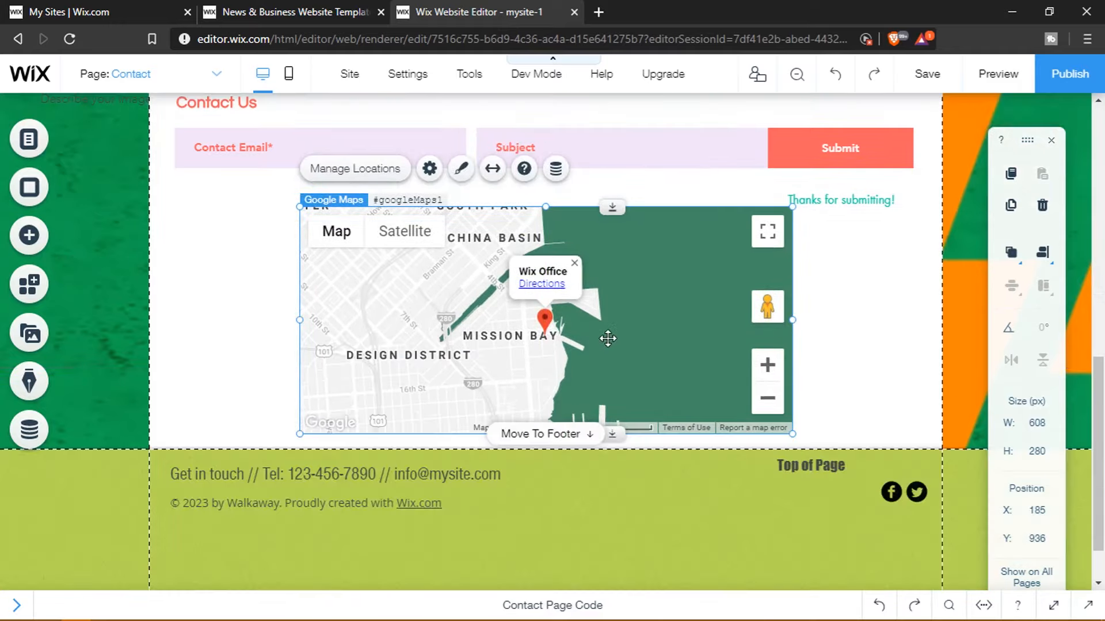
Step: Stretch the Google map to the full page width and close the stretch settings
left_click(492, 170)
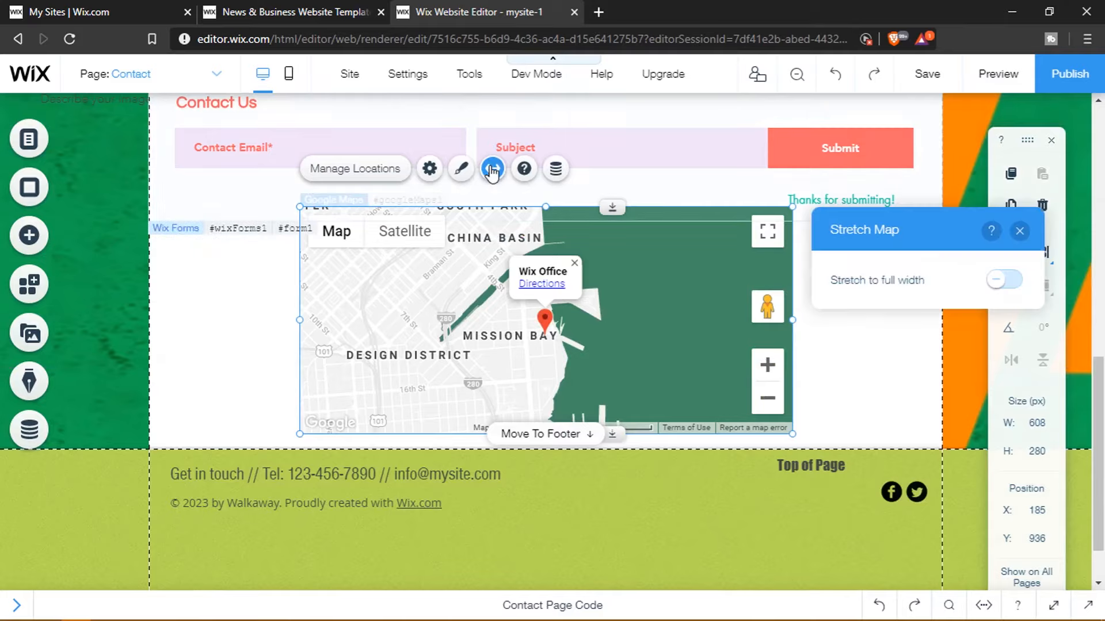
left_click(1004, 280)
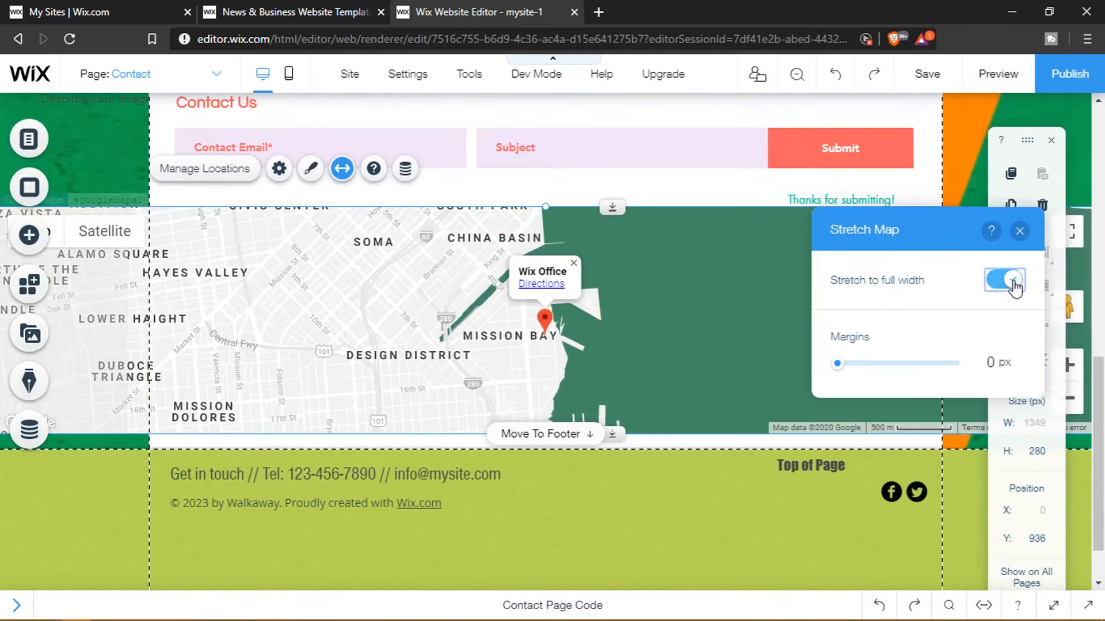
left_click(553, 284)
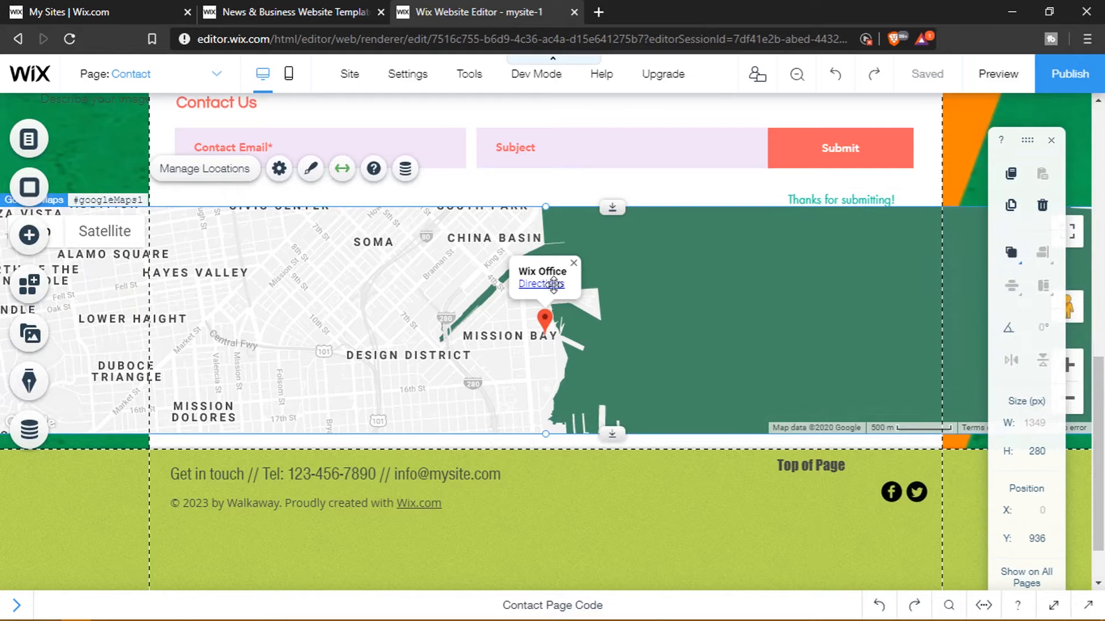
Step: Set the address of the map's single location to Uganda
left_click(229, 170)
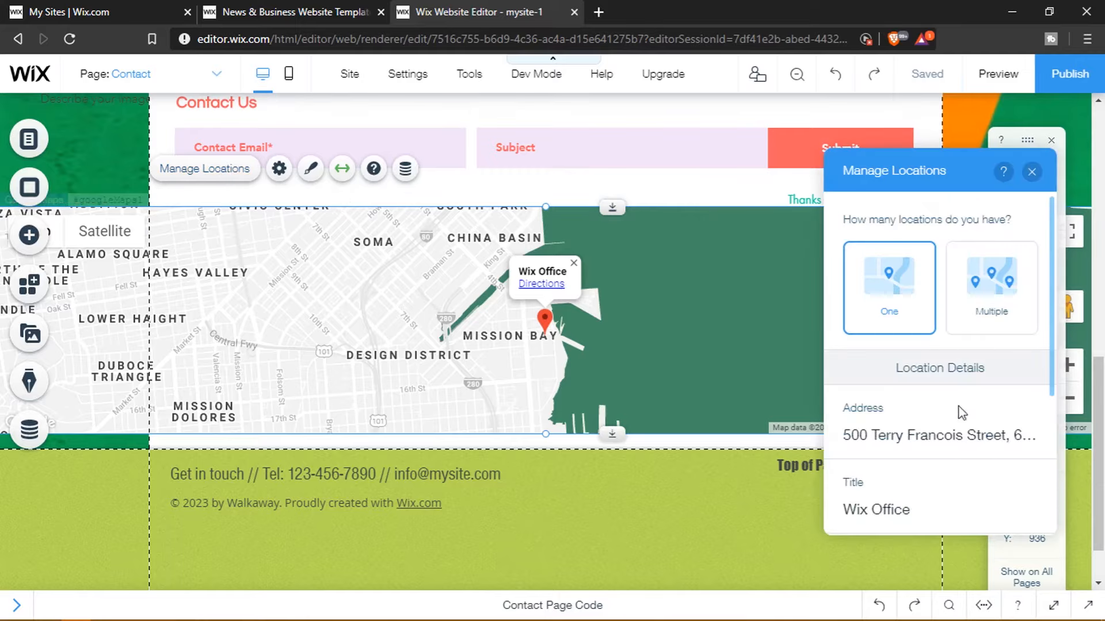
left_click(958, 436)
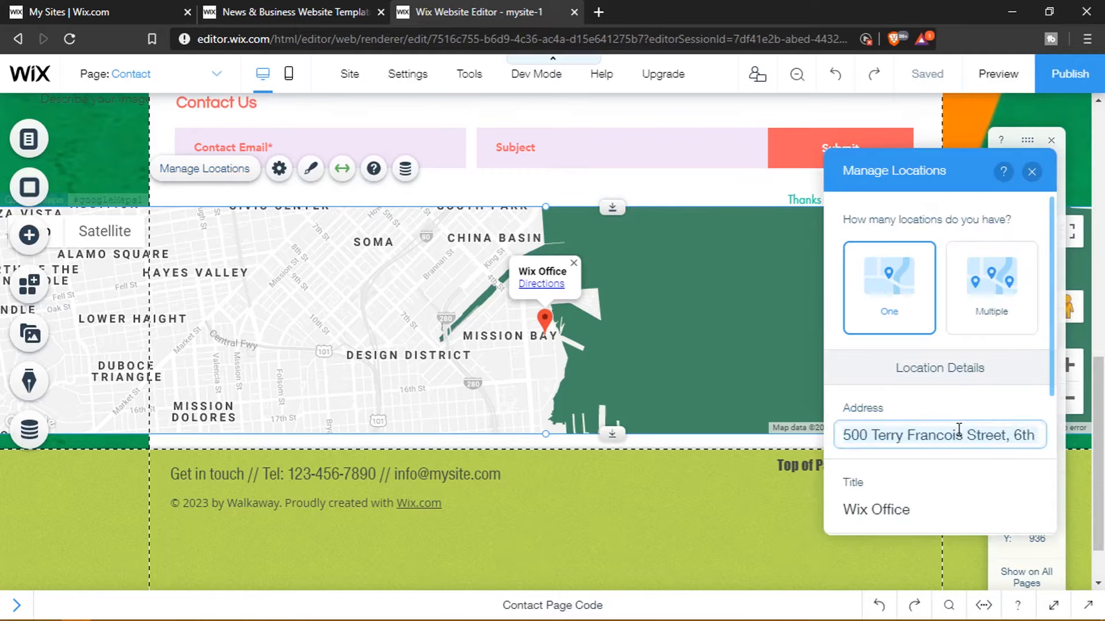
key("ctrl+a")
type("kampala")
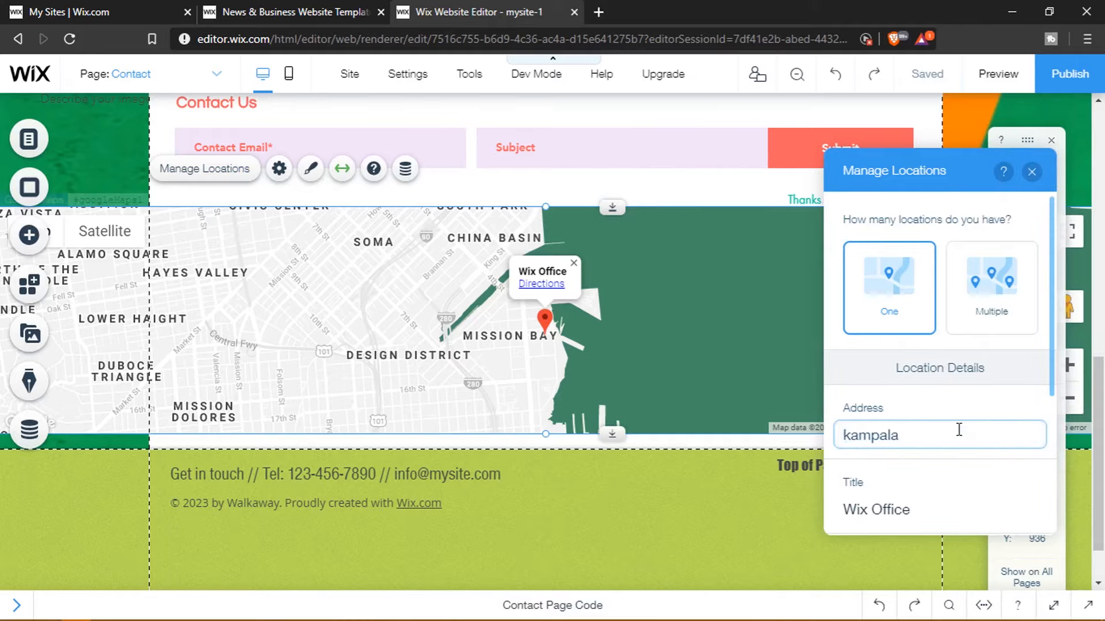
key("ctrl+a")
type("uganda")
left_click(976, 459)
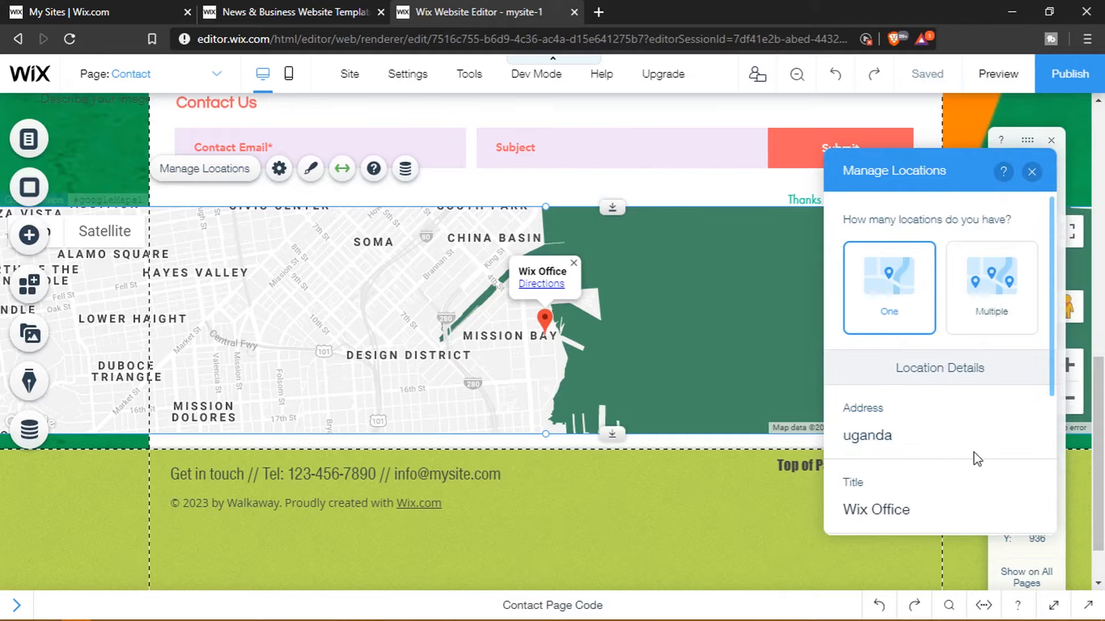
Step: Rename the map location's title to Silverstar Academy, leaving the description empty
scroll(895, 348, "down", 3)
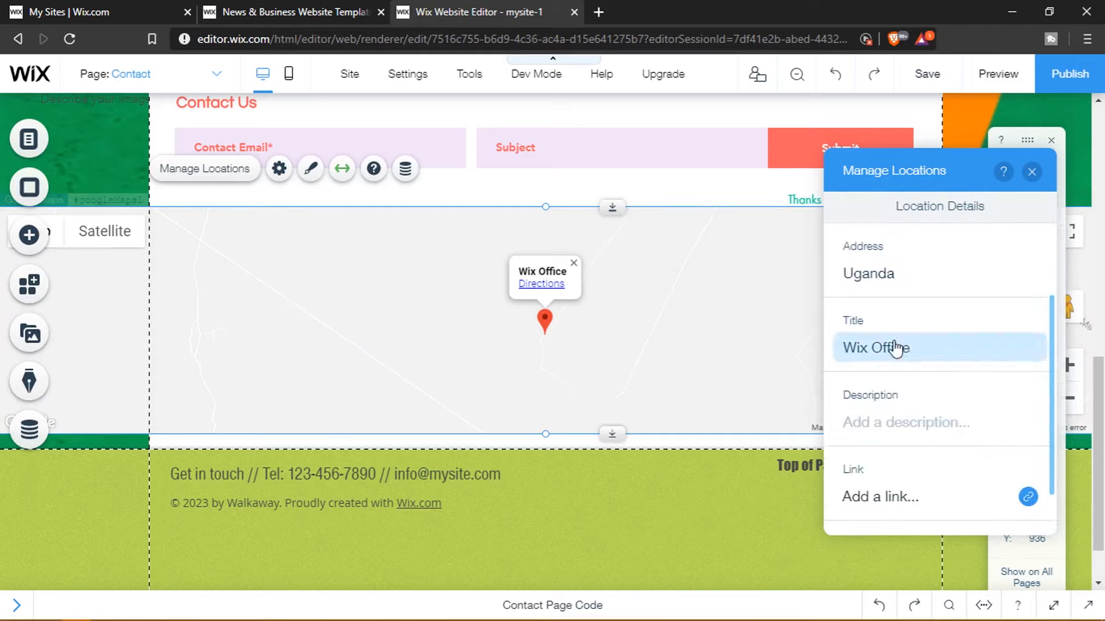
left_click(895, 348)
key("ctrl+a")
type("Silverstaraca")
type("cademy")
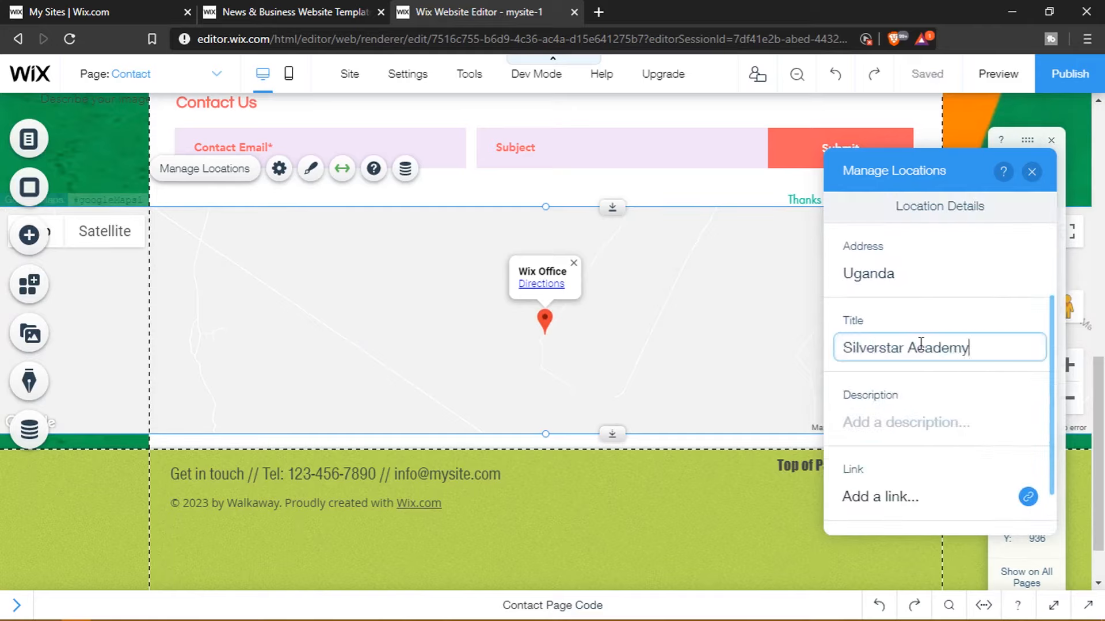
left_click(972, 416)
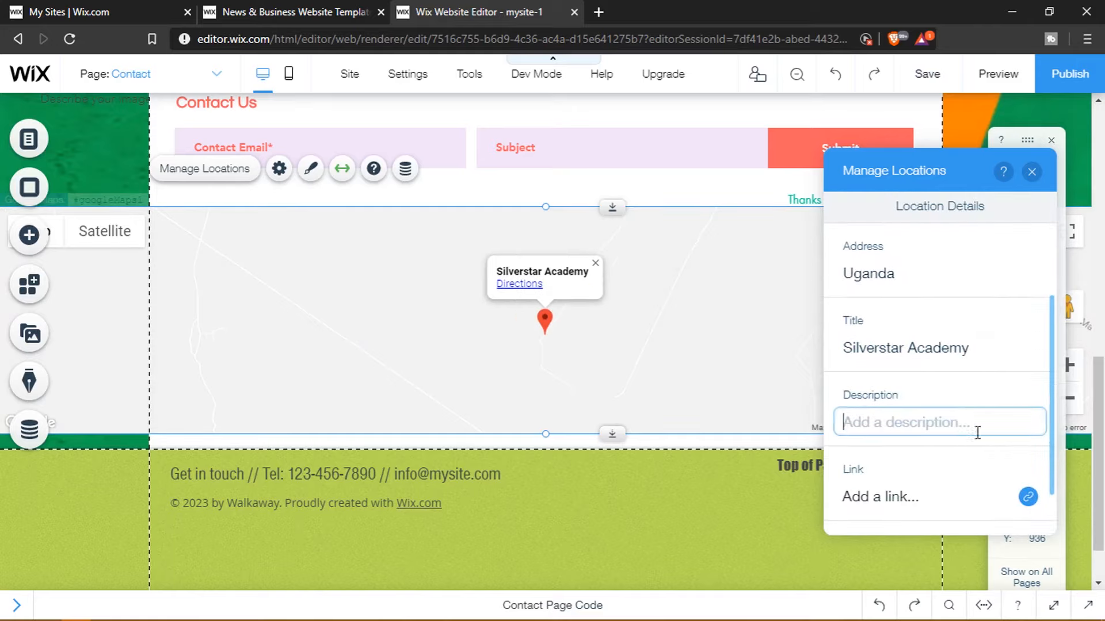
Step: Set the map location's link to None, close the location settings and view the map above the footer
scroll(976, 435, "down", 1)
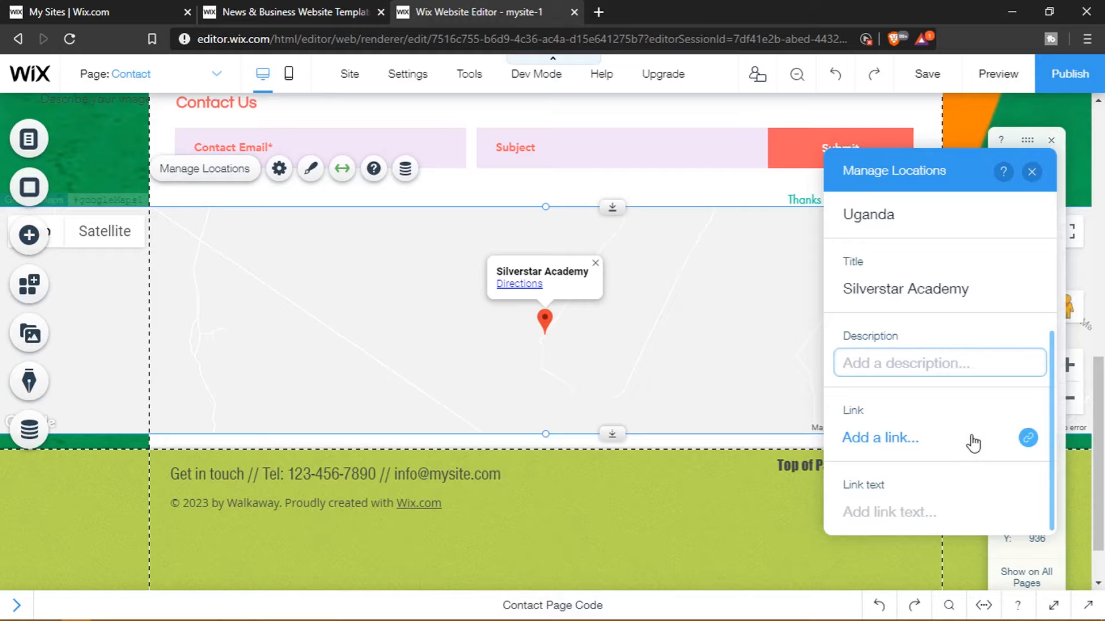
left_click(909, 442)
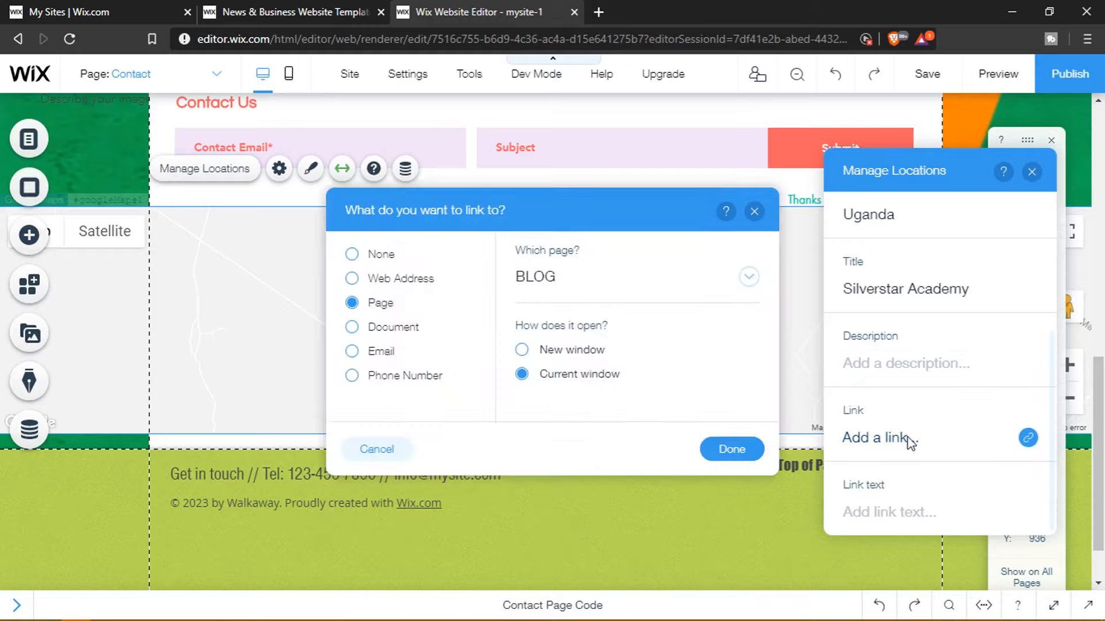
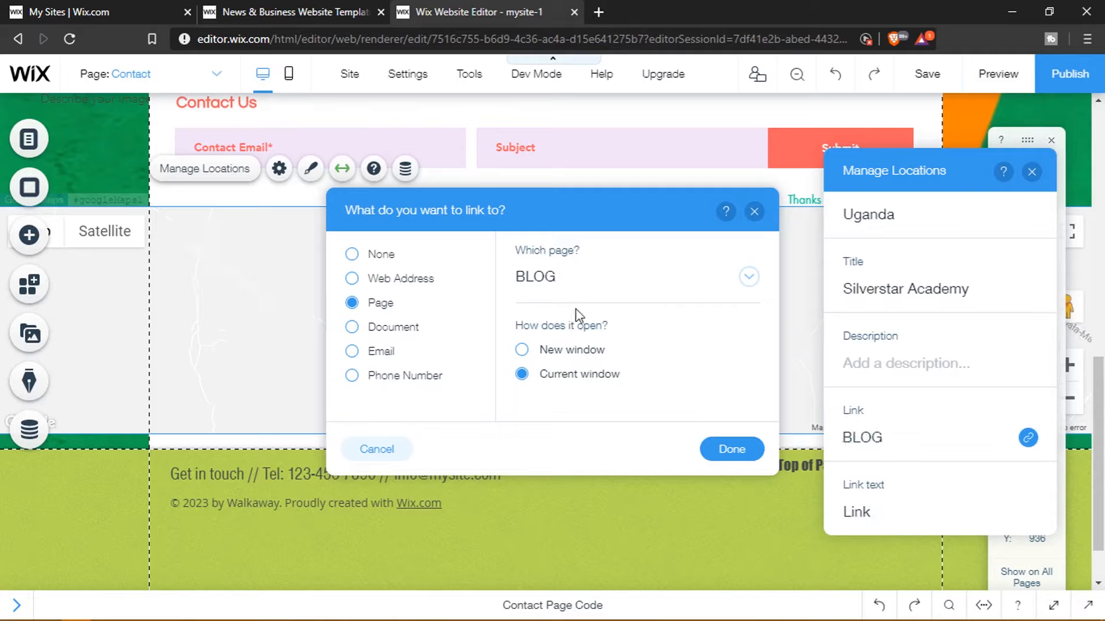
left_click(361, 255)
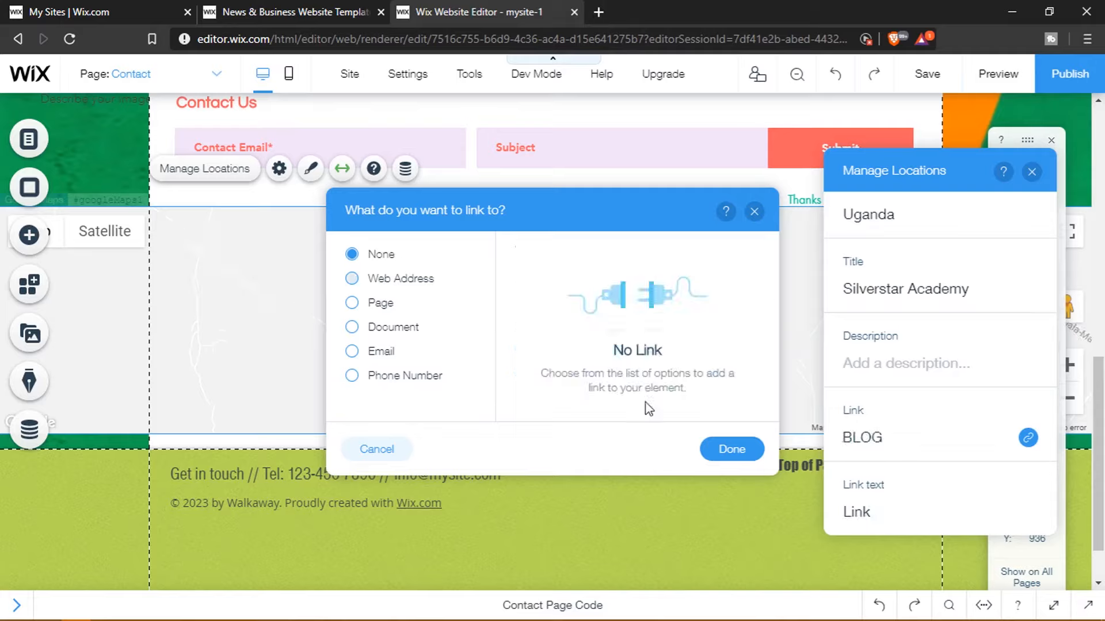
left_click(747, 453)
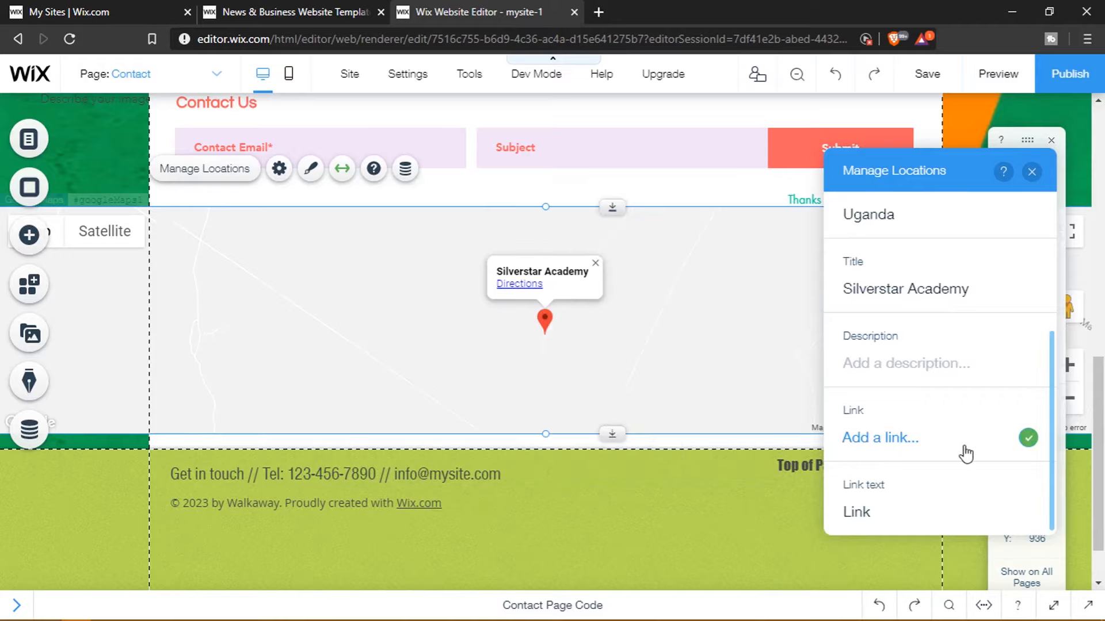
scroll(920, 438, "up", 4)
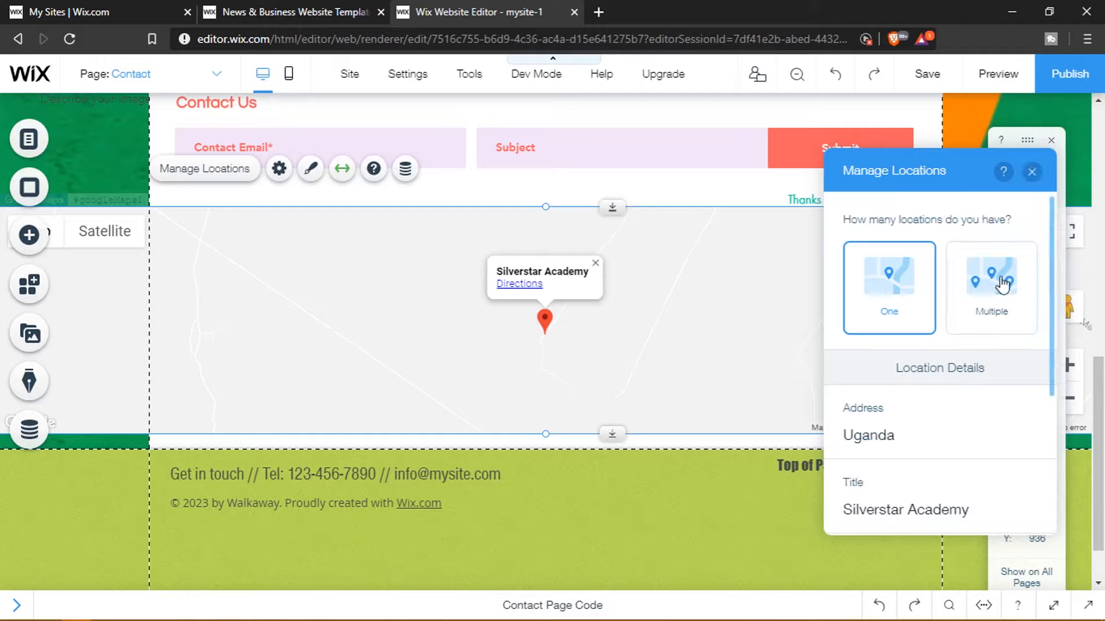
left_click(1032, 171)
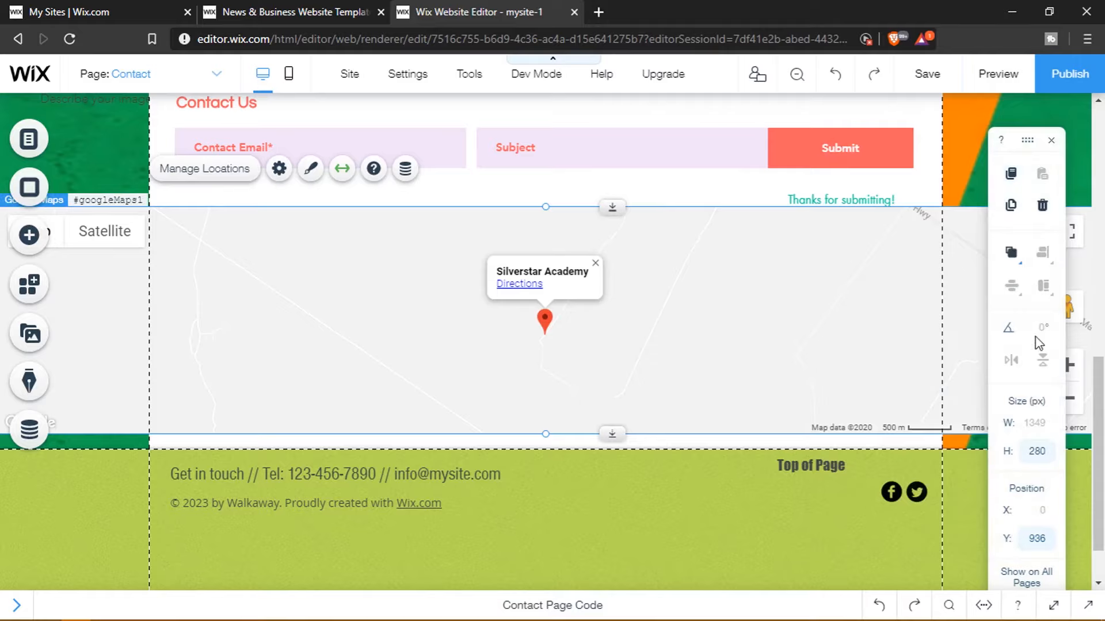
scroll(832, 326, "down", 1)
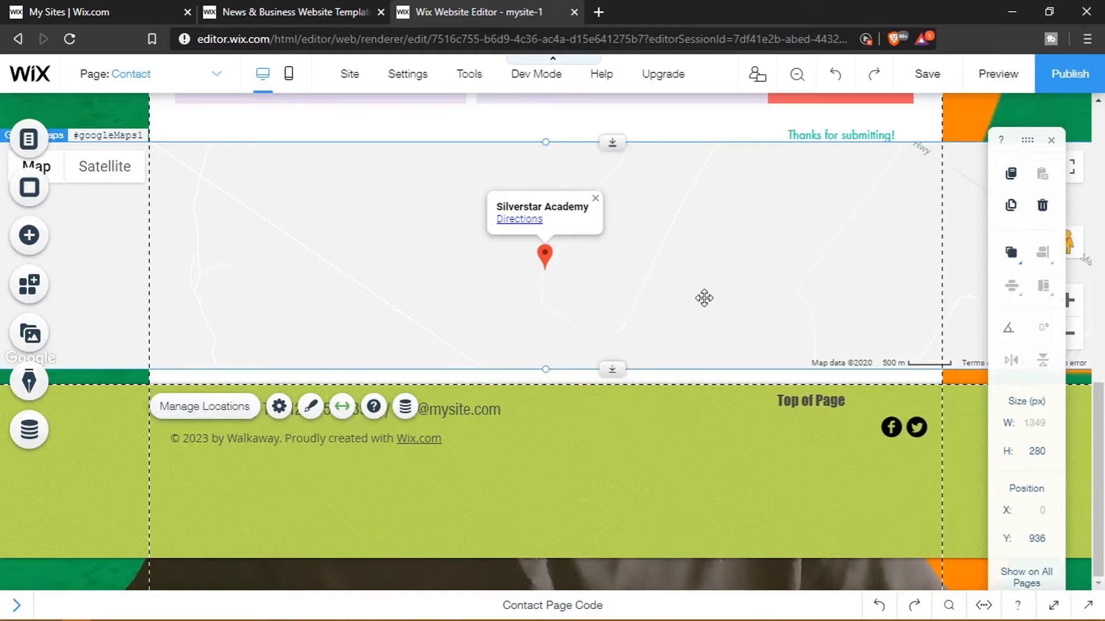
Step: Browse the element categories available to add, examine the social bar, Facebook, Twitter and other social tools, and close the list
left_click(671, 444)
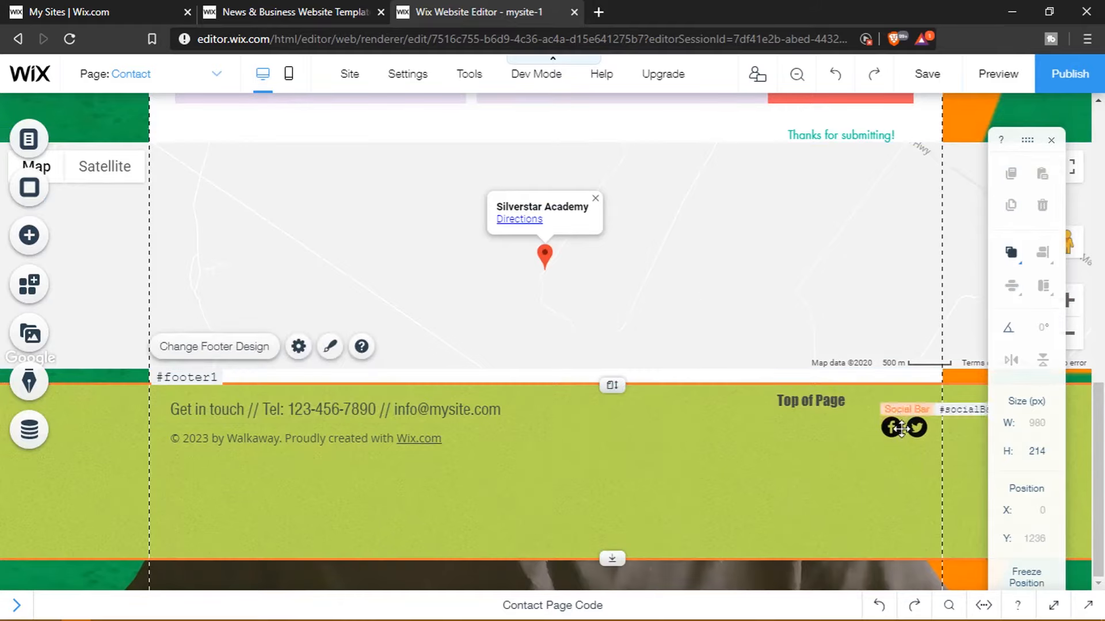
left_click(29, 236)
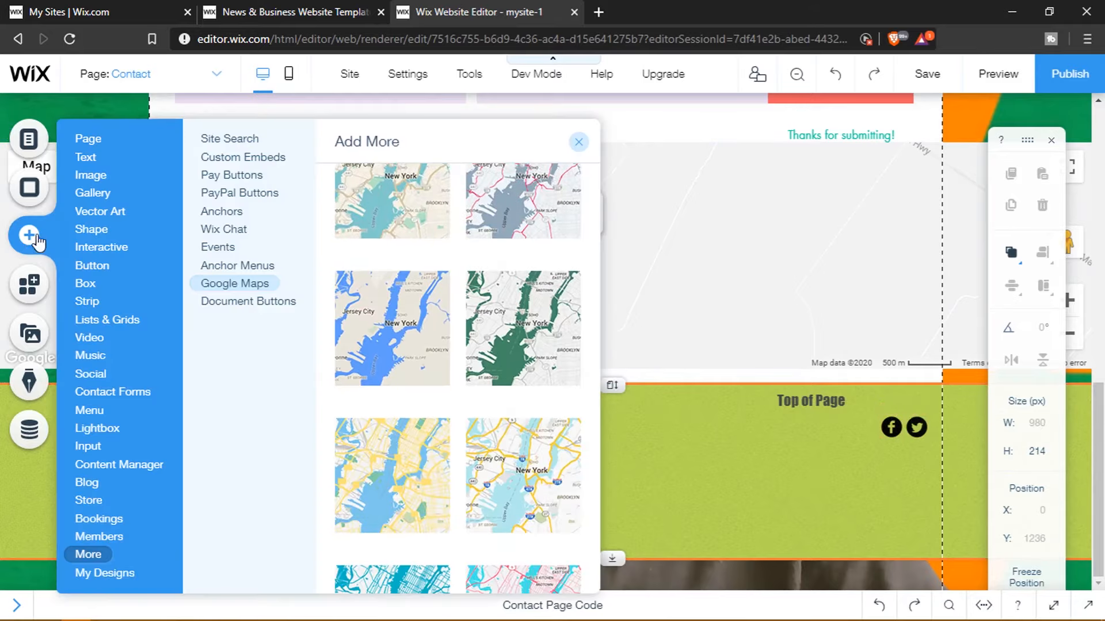
mouse_move(90, 147)
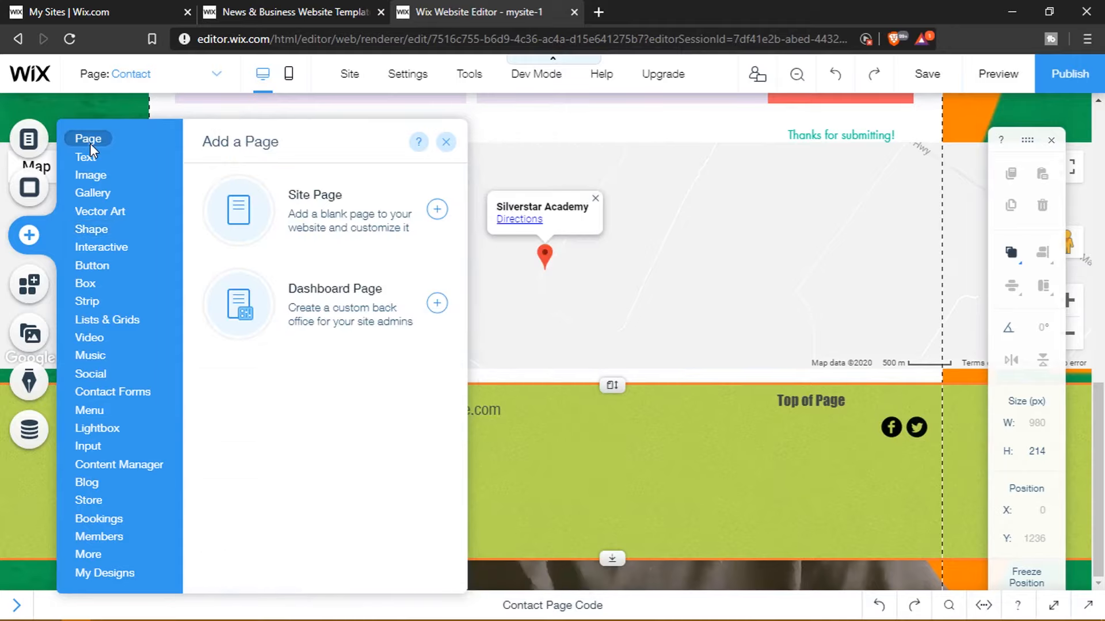
mouse_move(108, 344)
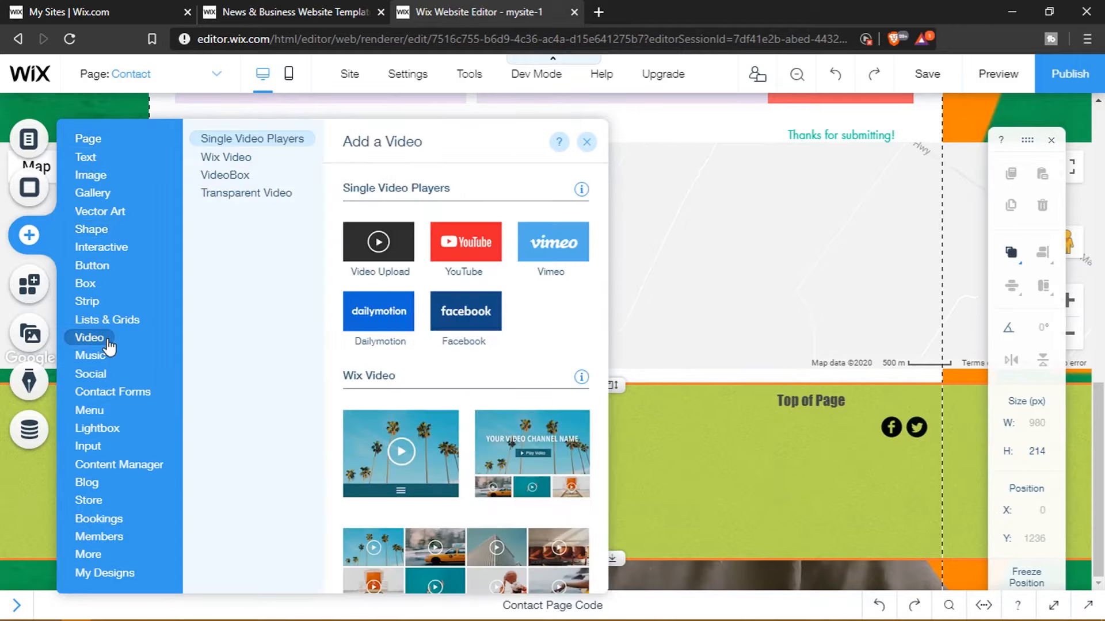
mouse_move(101, 482)
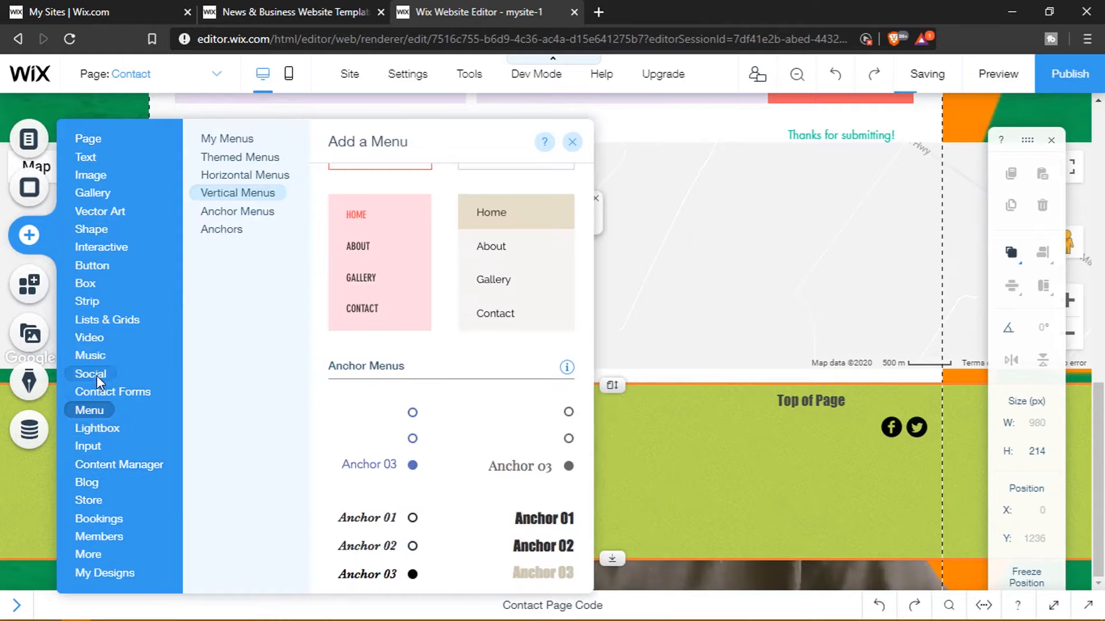
mouse_move(97, 375)
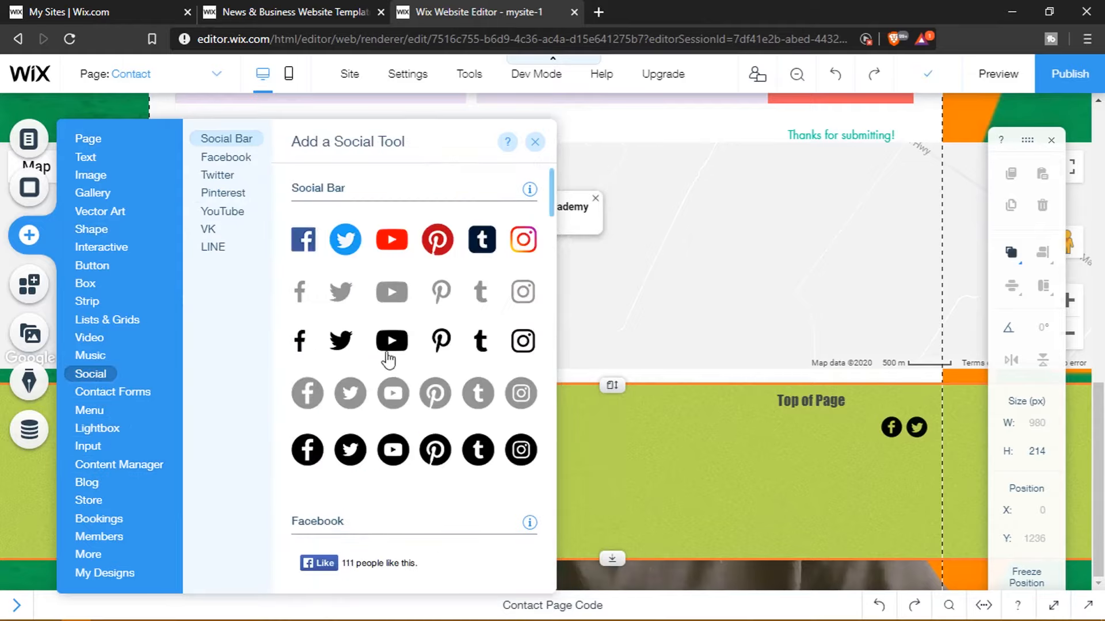
scroll(387, 360, "down", 15)
scroll(408, 348, "down", 20)
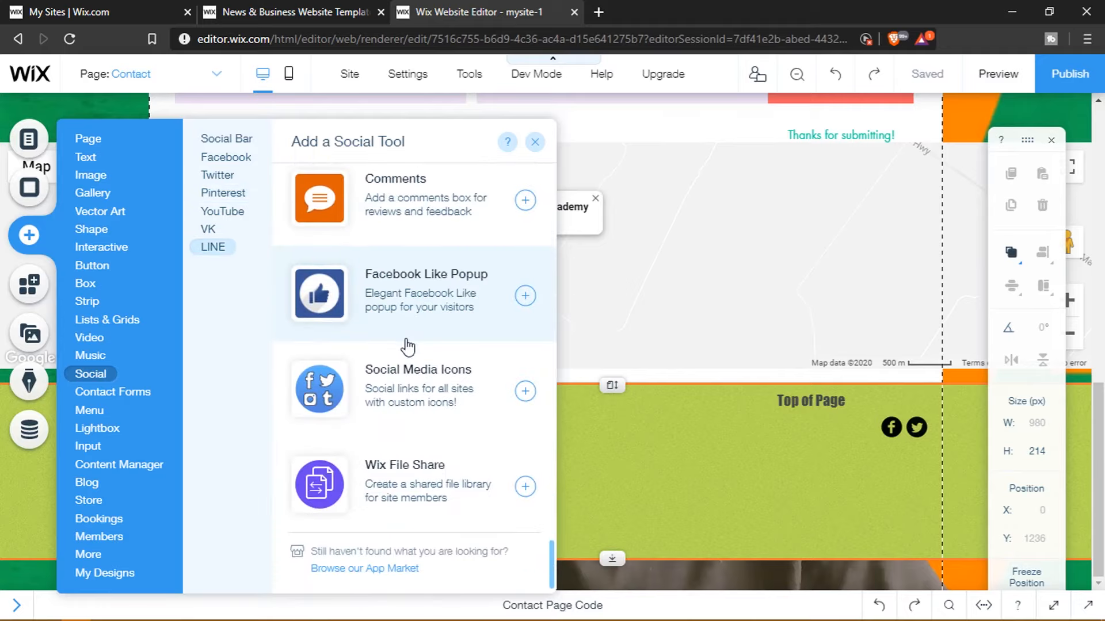
scroll(408, 348, "up", 20)
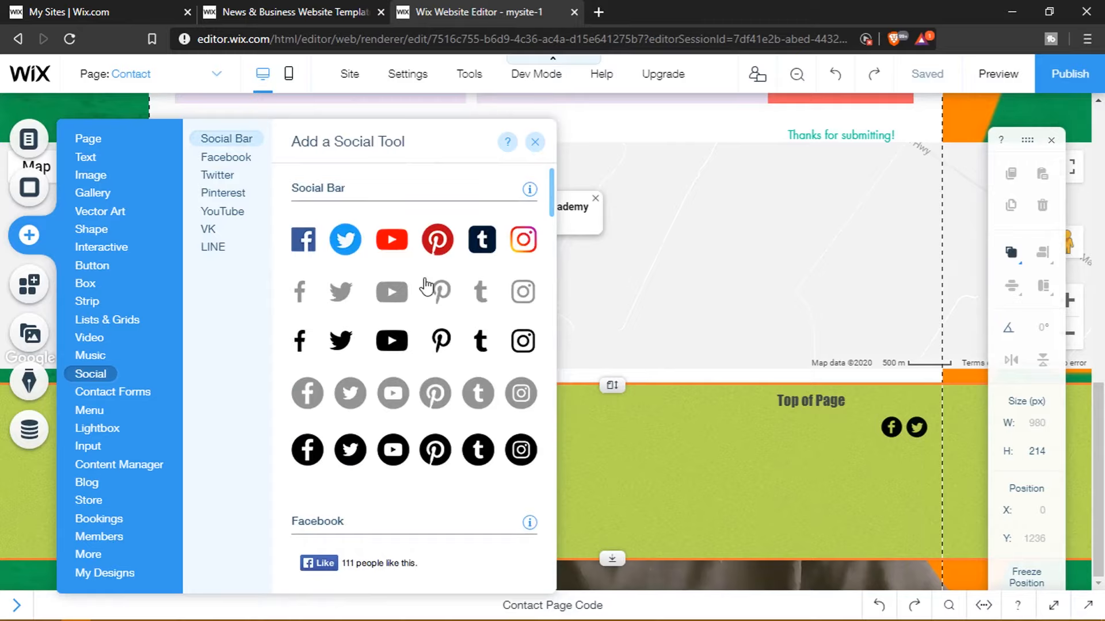
scroll(426, 286, "down", 10)
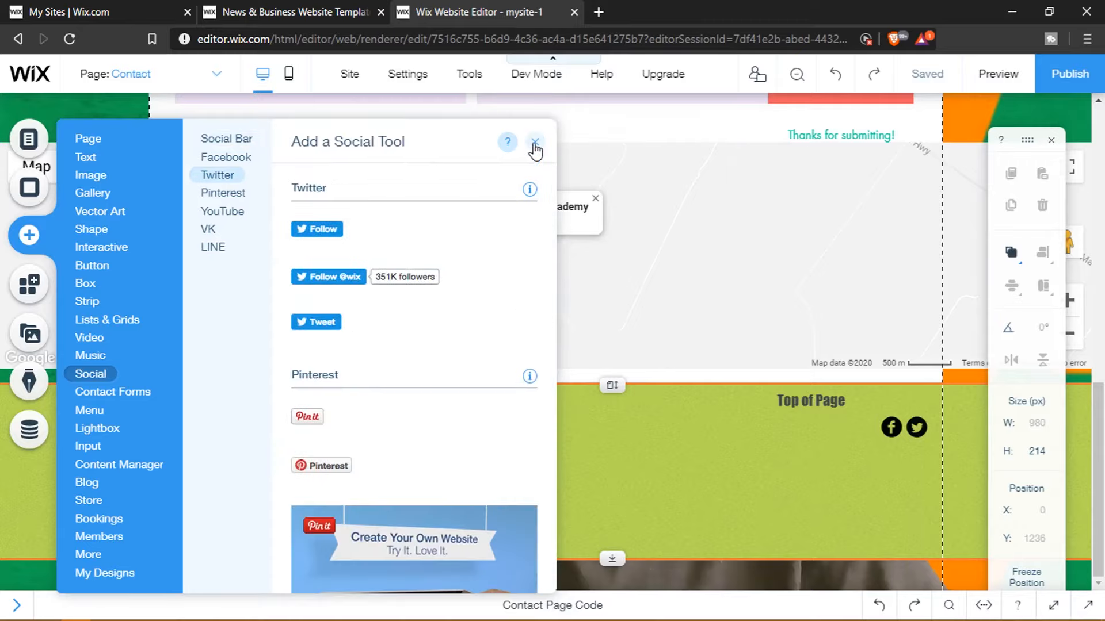
left_click(534, 143)
Step: Delete the Top of Page anchor menu from the footer
left_click(822, 406)
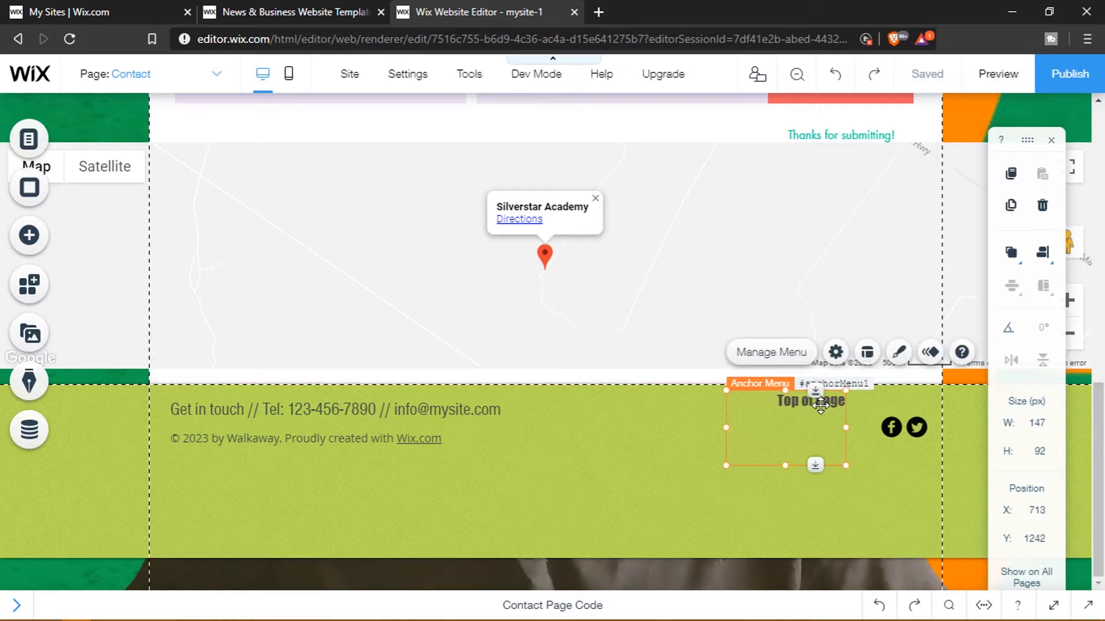
left_click(1039, 214)
left_click(923, 321)
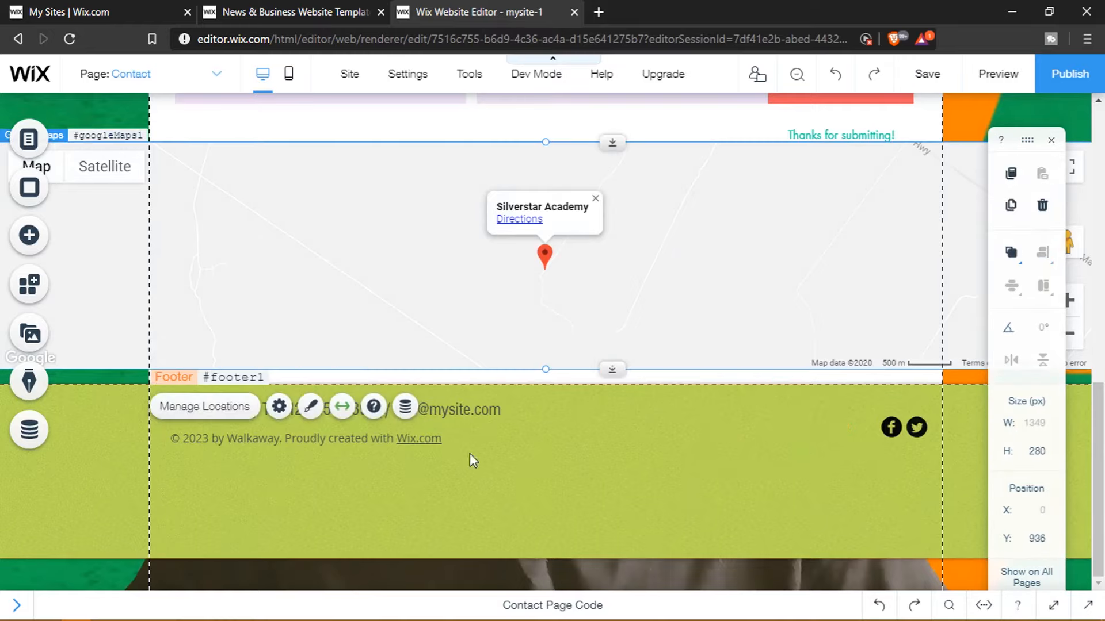
Step: Replace the footer copyright line's wording after the year 2023 with "All rights reserved"
left_click(369, 437)
left_click(369, 437)
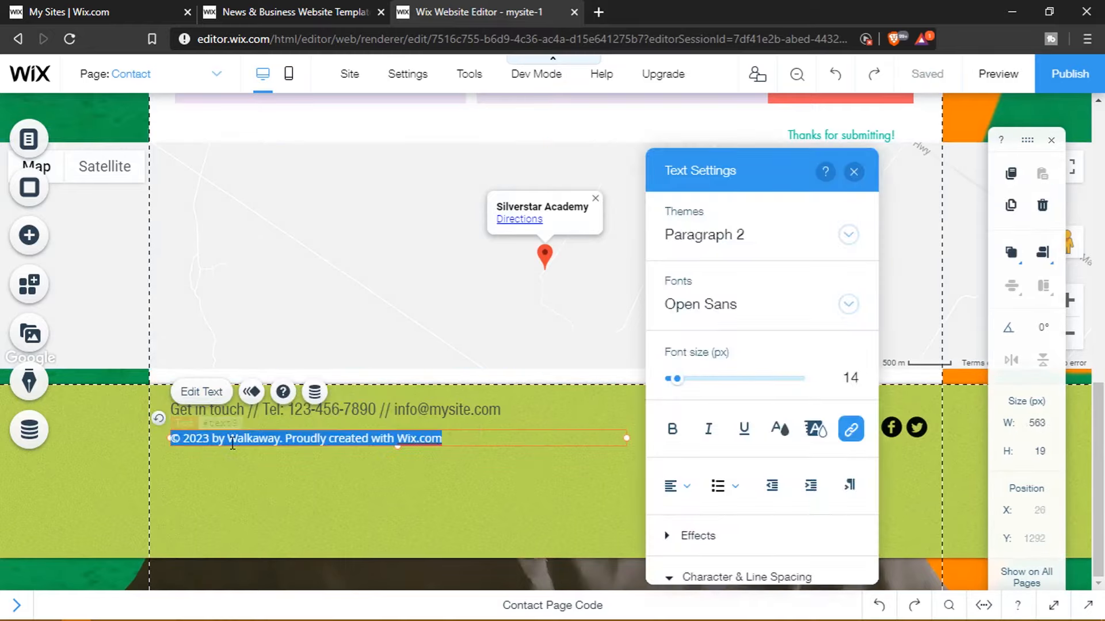
left_click_drag(227, 438, 445, 430)
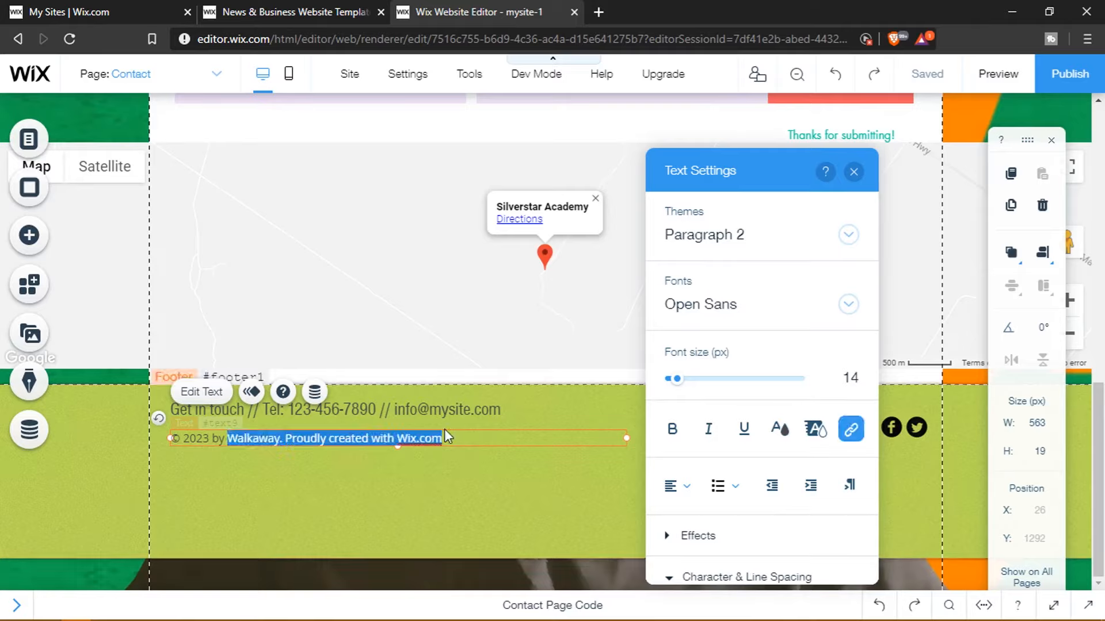
type("mugabiimran")
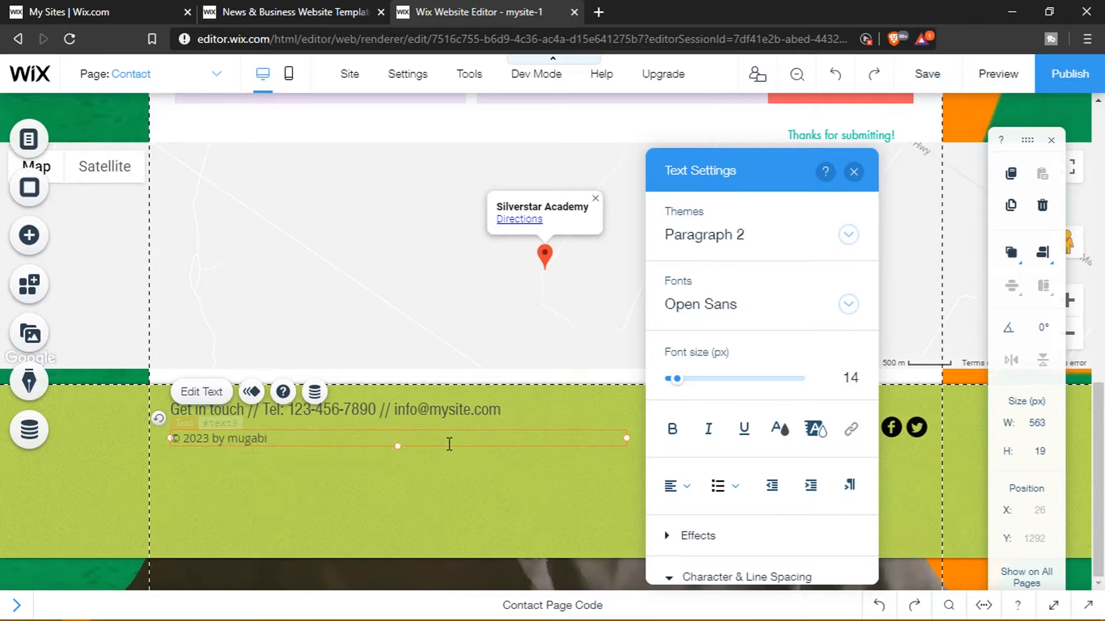
key("BackSpace")
key("BackSpace")
key("BackSpace")
key("BackSpace")
key("BackSpace")
key("BackSpace")
key("BackSpace")
key("BackSpace")
key("BackSpace")
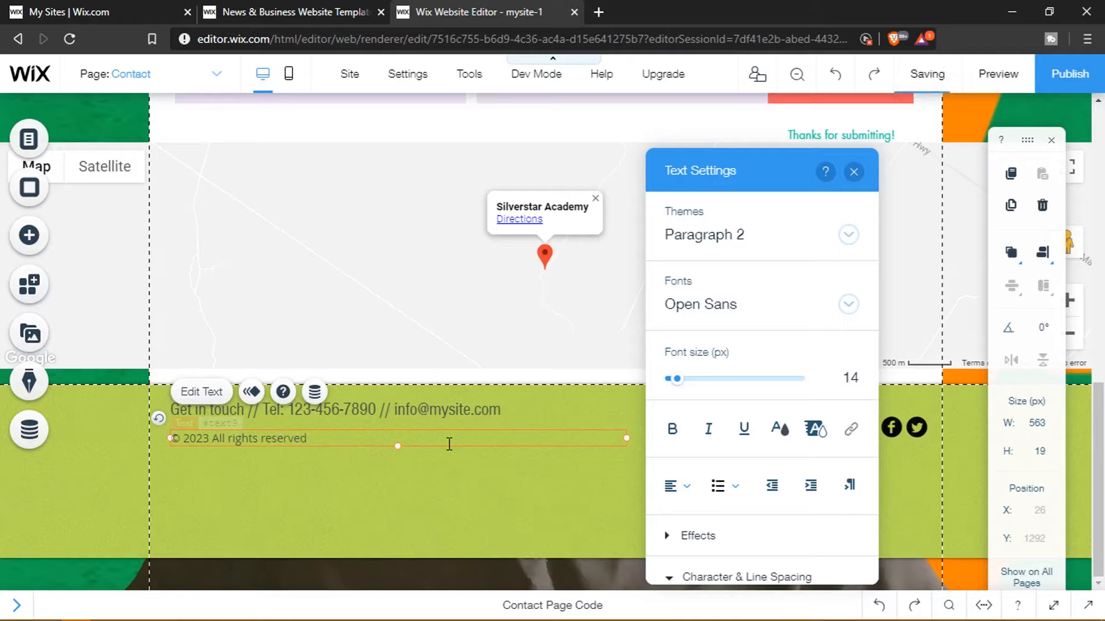
Step: Insert "by" and the site owner's name before "All rights reserved" in the footer copyright line and close the text settings
key("Left")
type("mugabi")
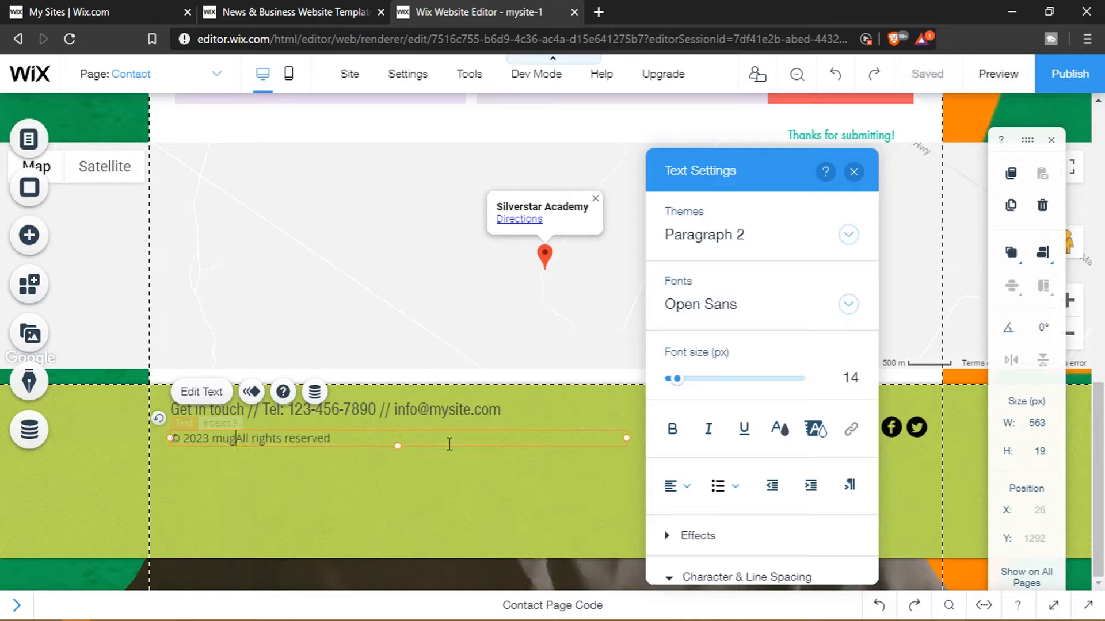
key("BackSpace")
type("imran")
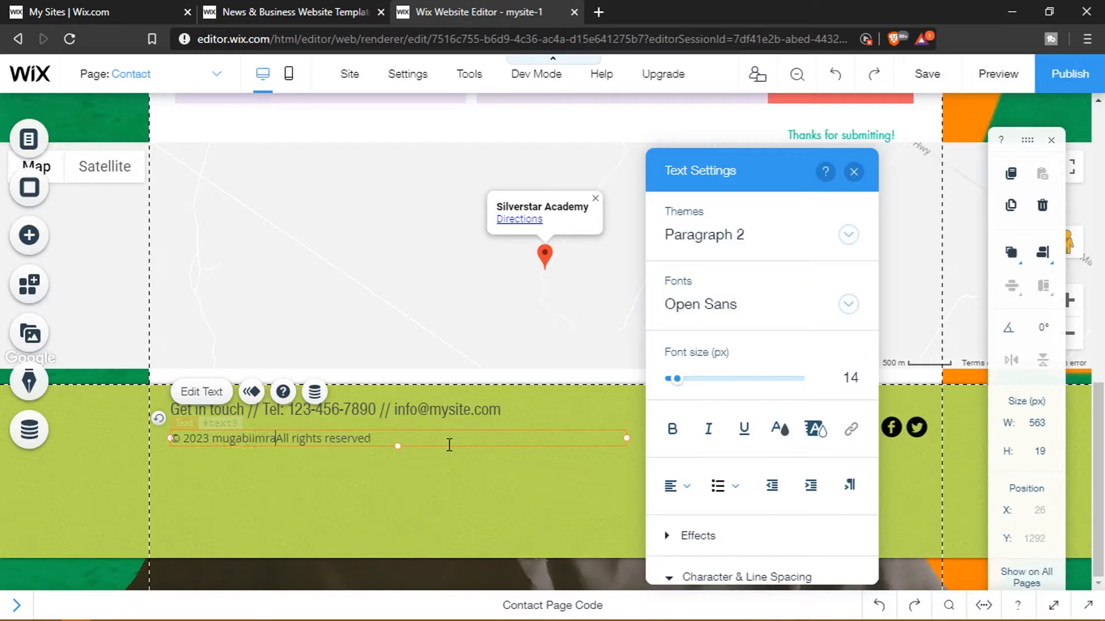
type("by")
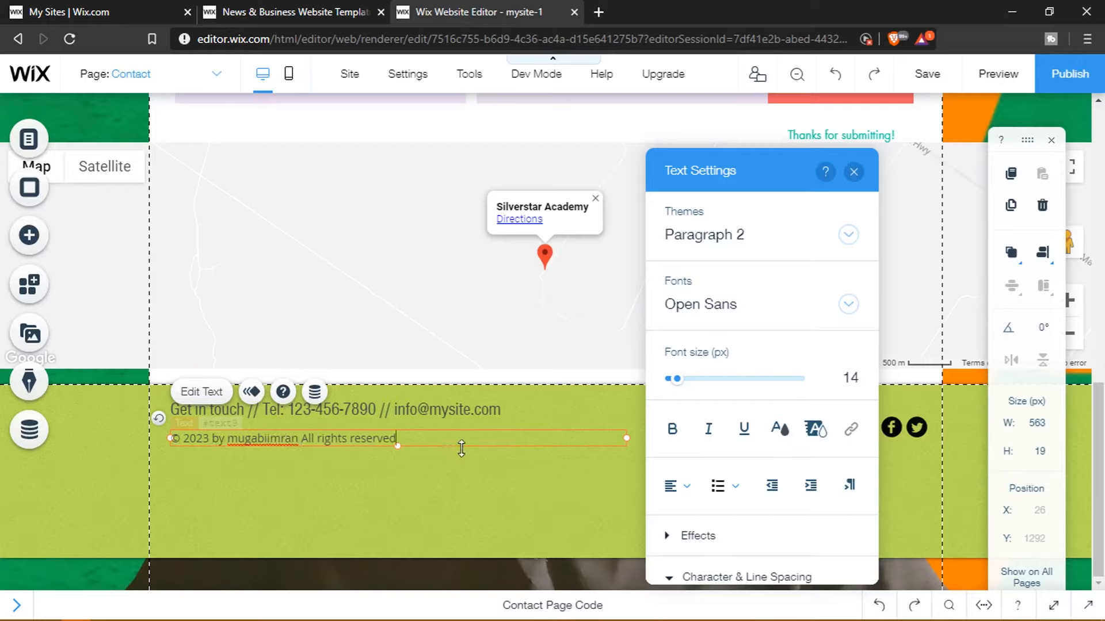
left_click(853, 172)
Step: Switch to the BLOG page through the header menu and look through its title strip and post feed
scroll(679, 523, "up", 7)
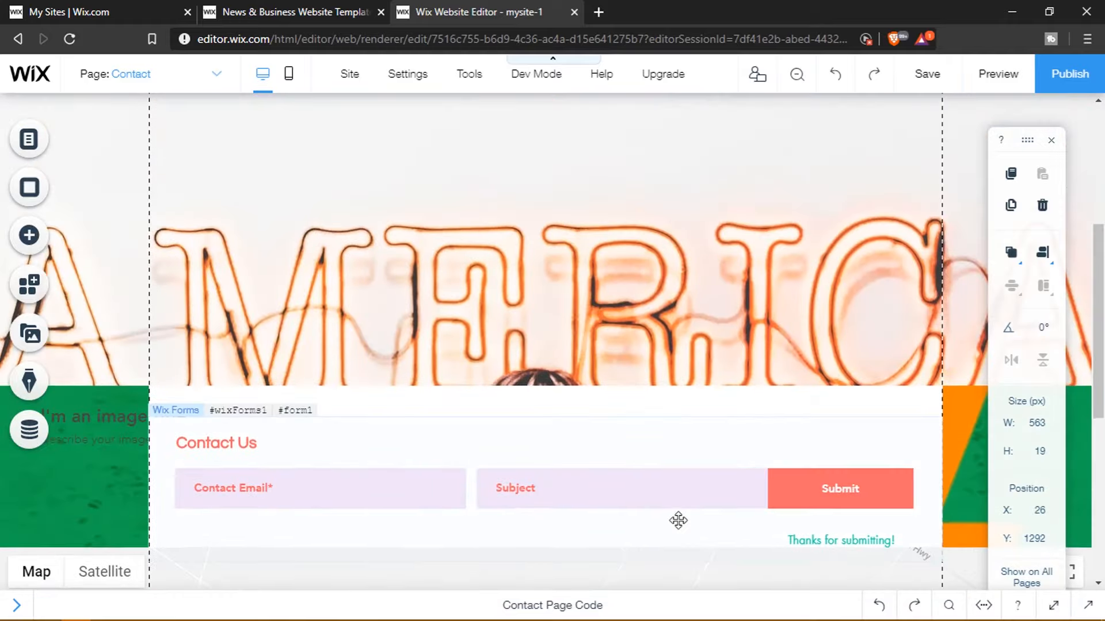
scroll(678, 520, "up", 4)
scroll(642, 515, "up", 2)
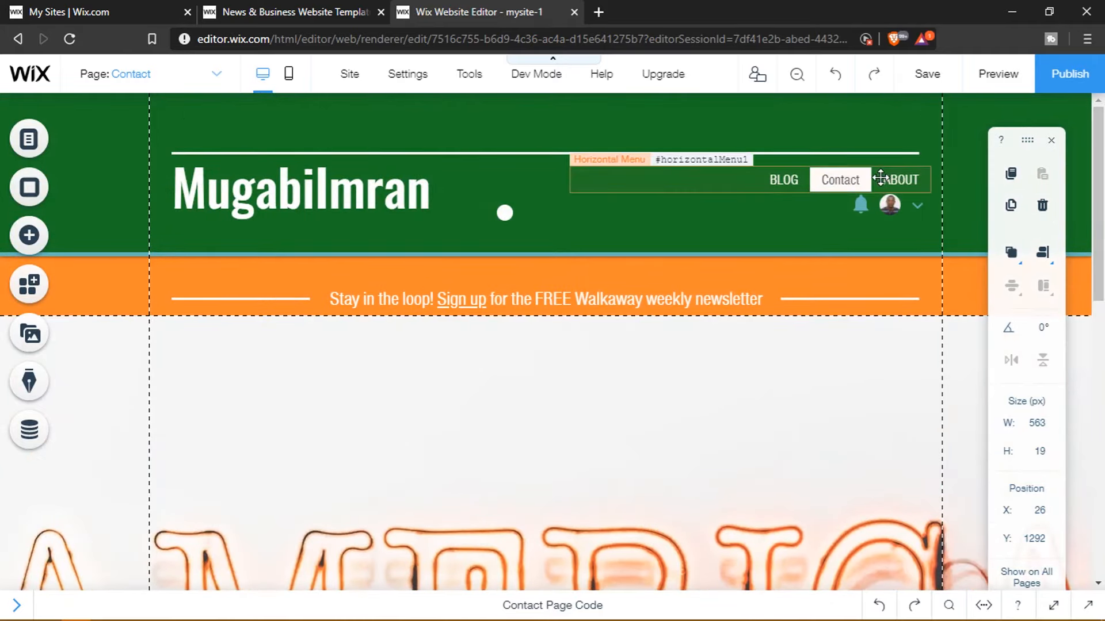
left_click(792, 180)
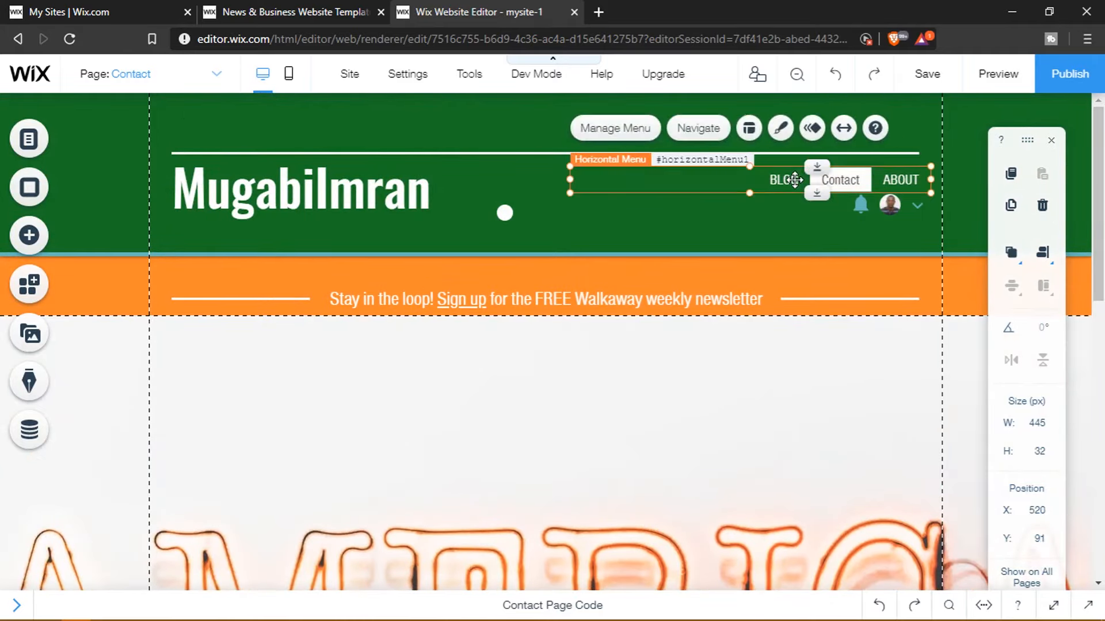
left_click(698, 127)
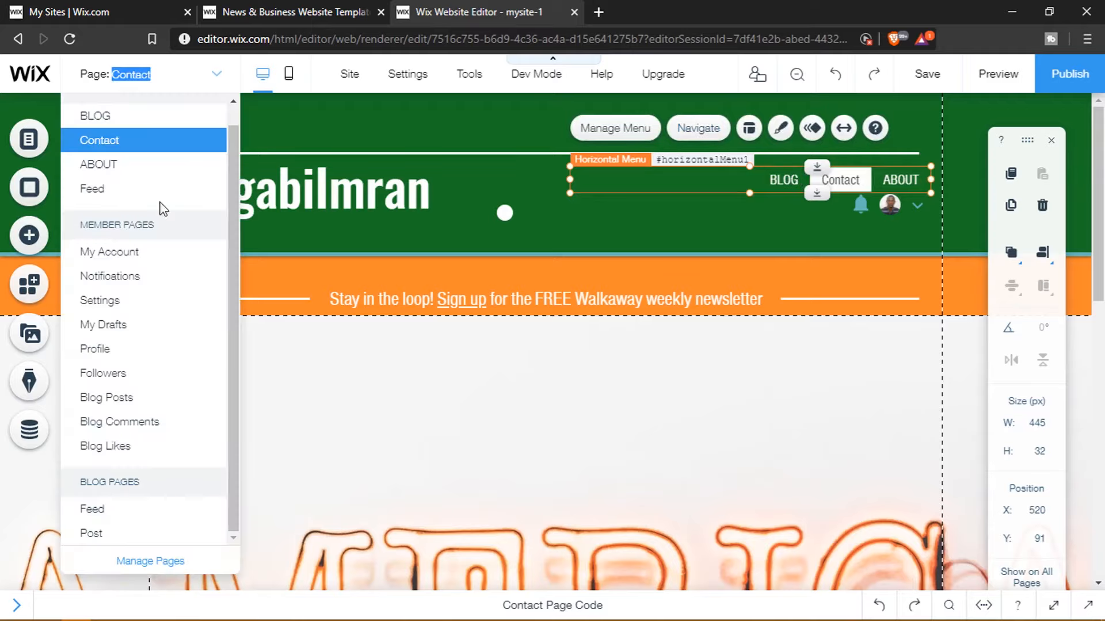
left_click(118, 131)
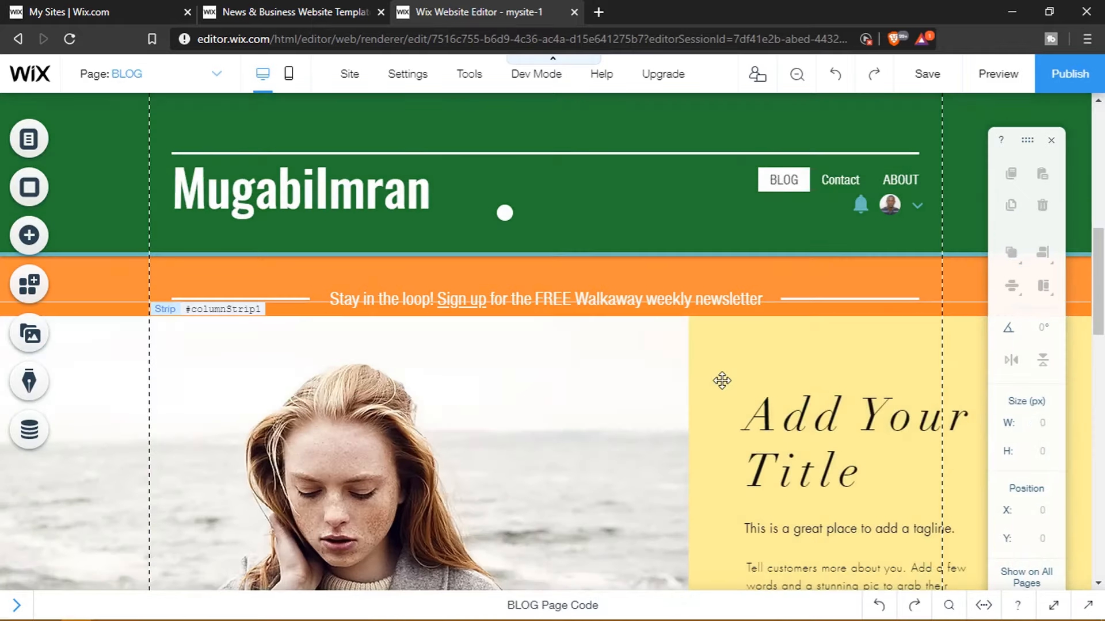
scroll(775, 359, "down", 10)
scroll(562, 338, "down", 10)
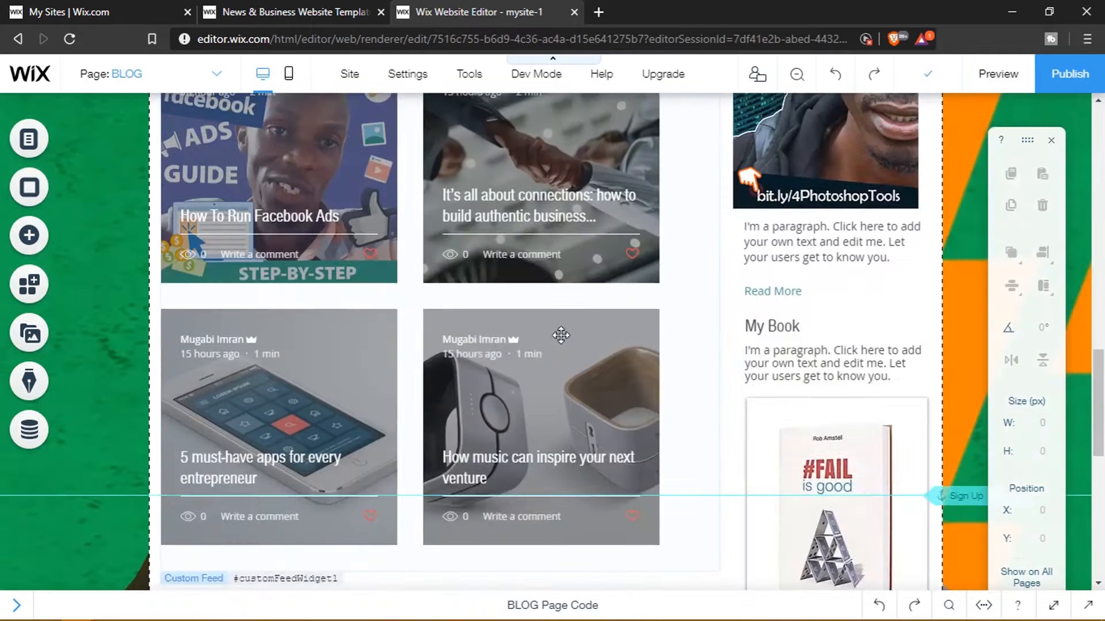
scroll(562, 334, "up", 10)
scroll(560, 341, "up", 10)
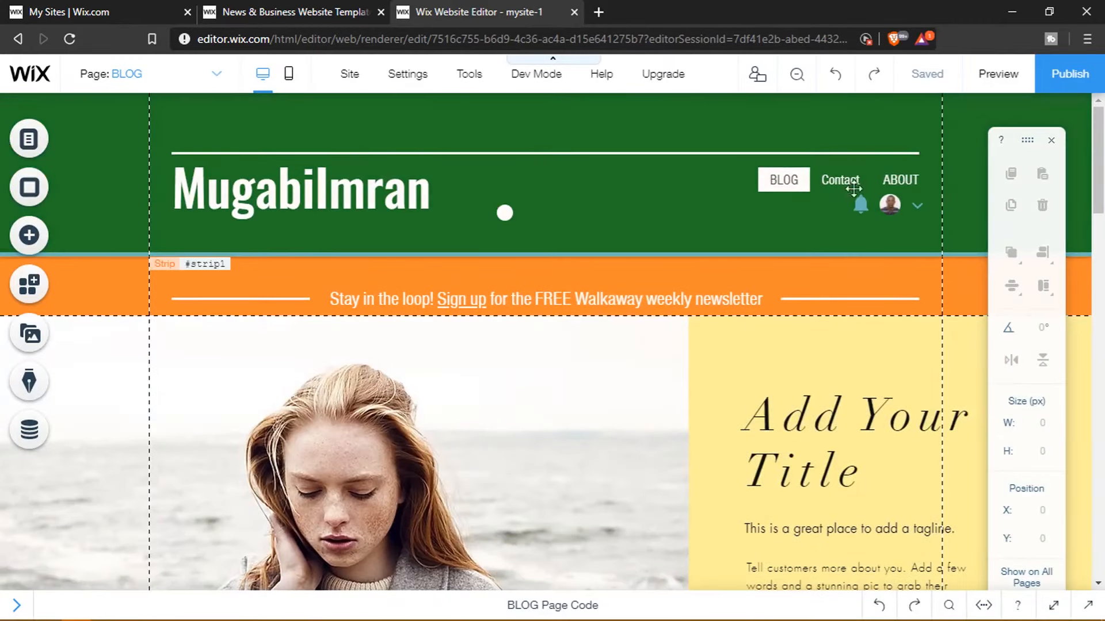
Step: Switch to the ABOUT page through the header menu and look over its text block, portrait image and footer
left_click(862, 171)
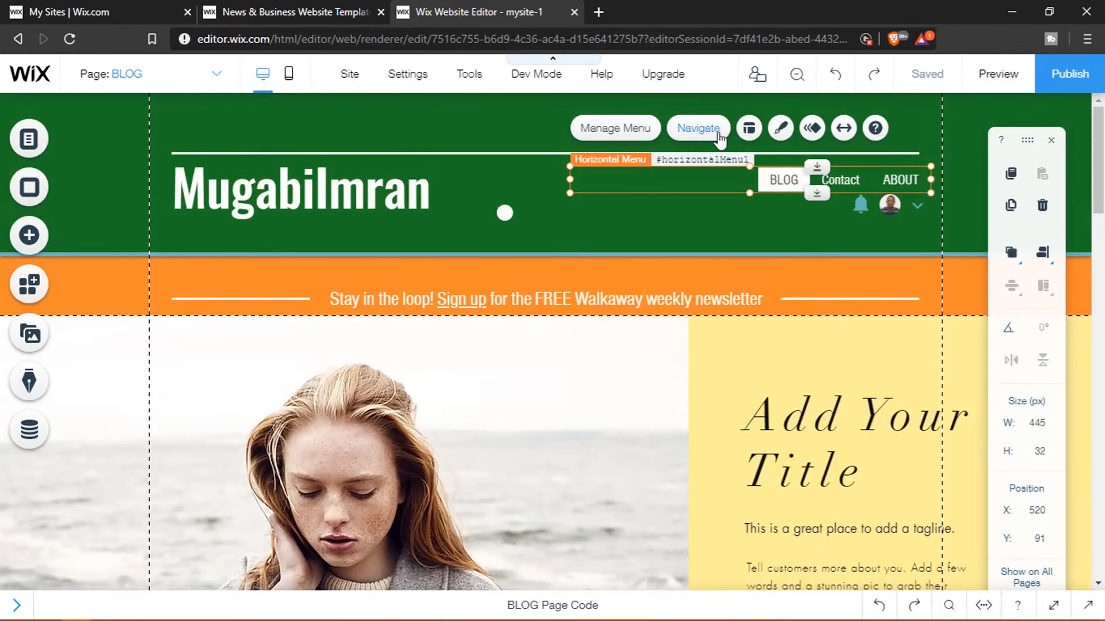
left_click(713, 133)
left_click(136, 187)
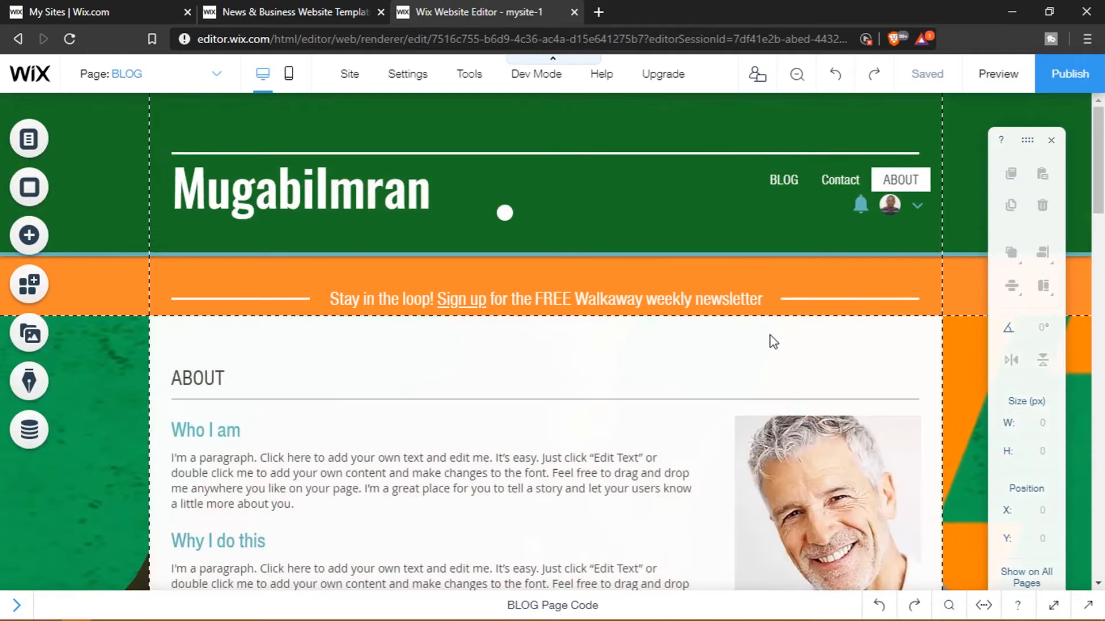
scroll(787, 330, "down", 9)
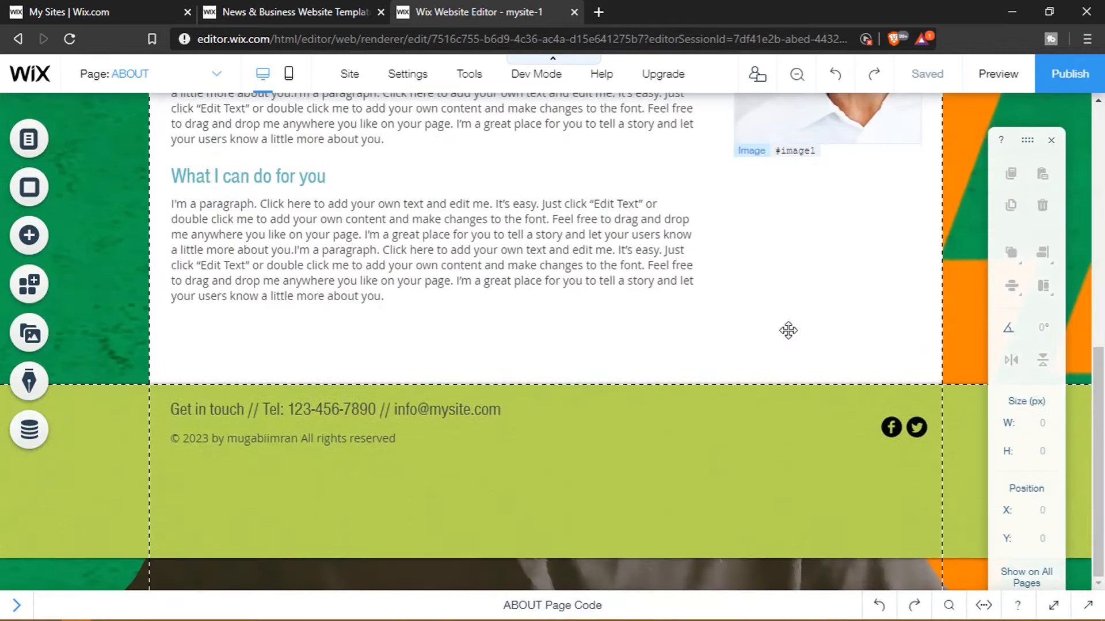
scroll(788, 330, "up", 9)
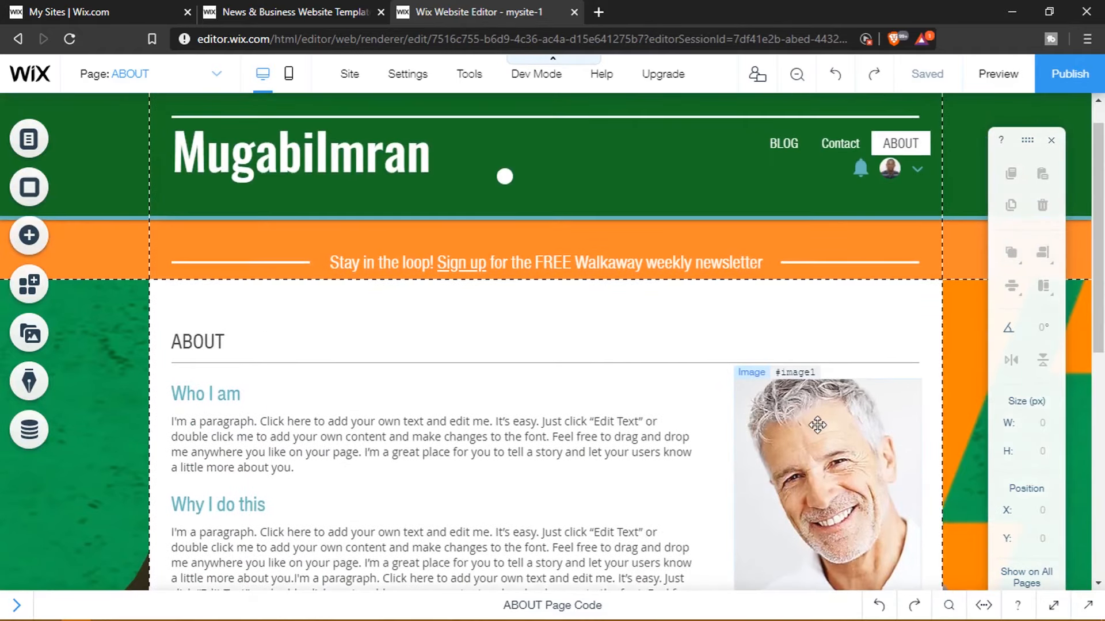
left_click(831, 391)
left_click(402, 412)
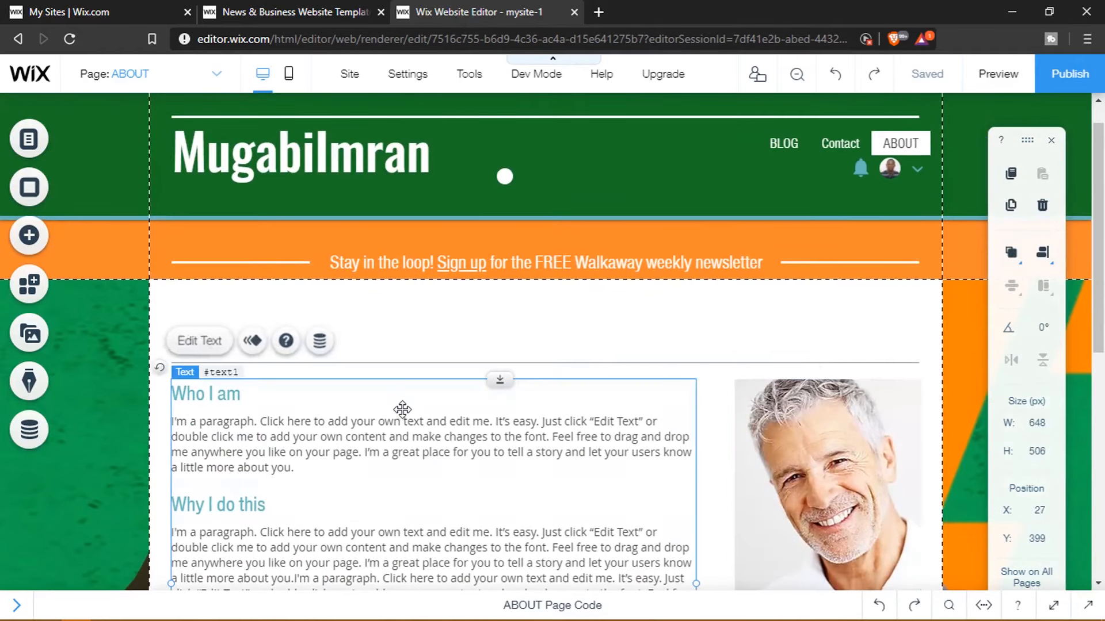
left_click(584, 335)
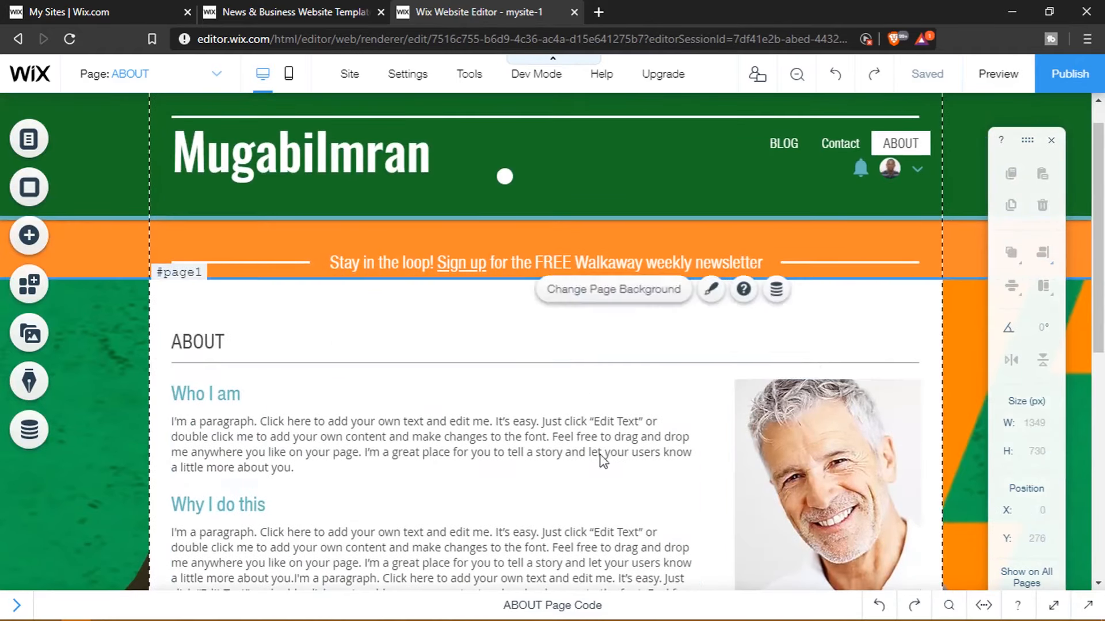
scroll(595, 452, "down", 8)
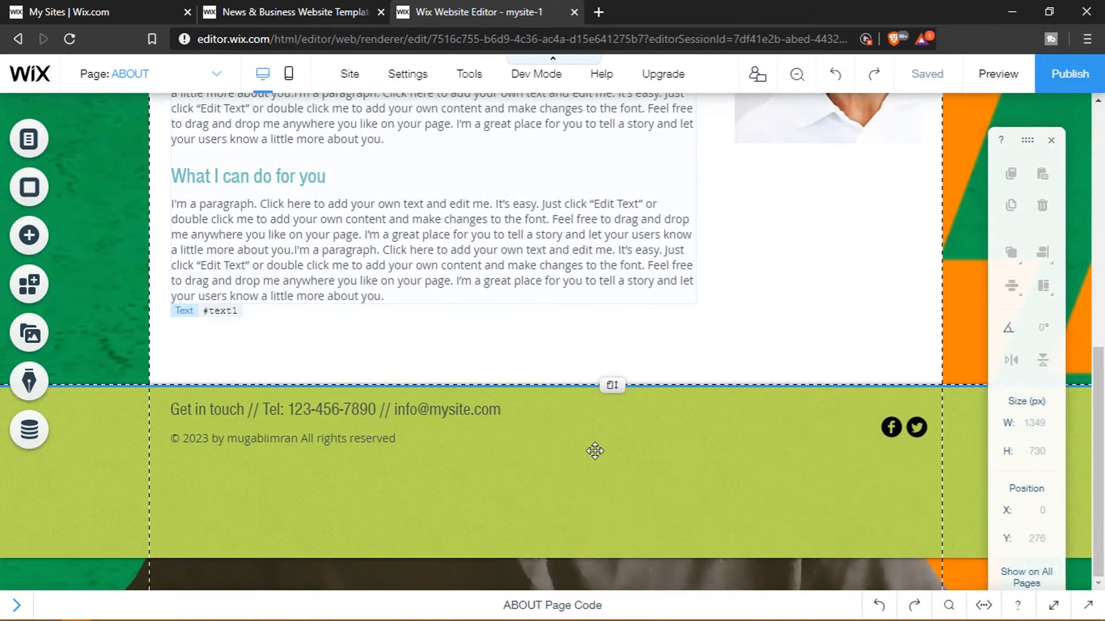
scroll(595, 452, "up", 9)
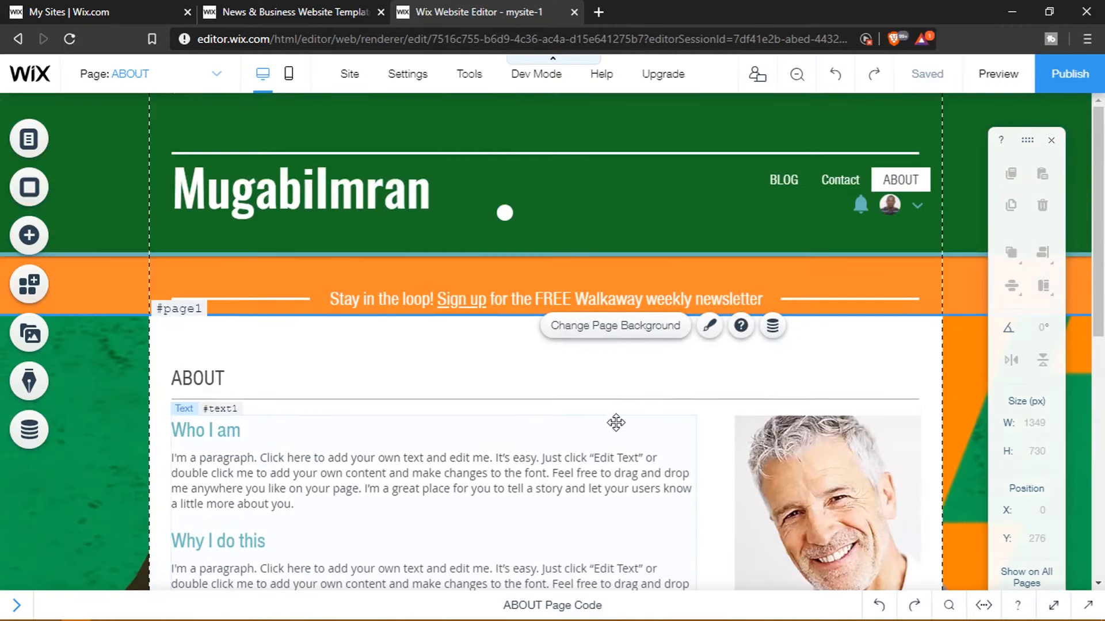
Step: Select the header's login bar and look through the Members elements offered for adding to the site, from the login bar to the member menu
left_click(901, 207)
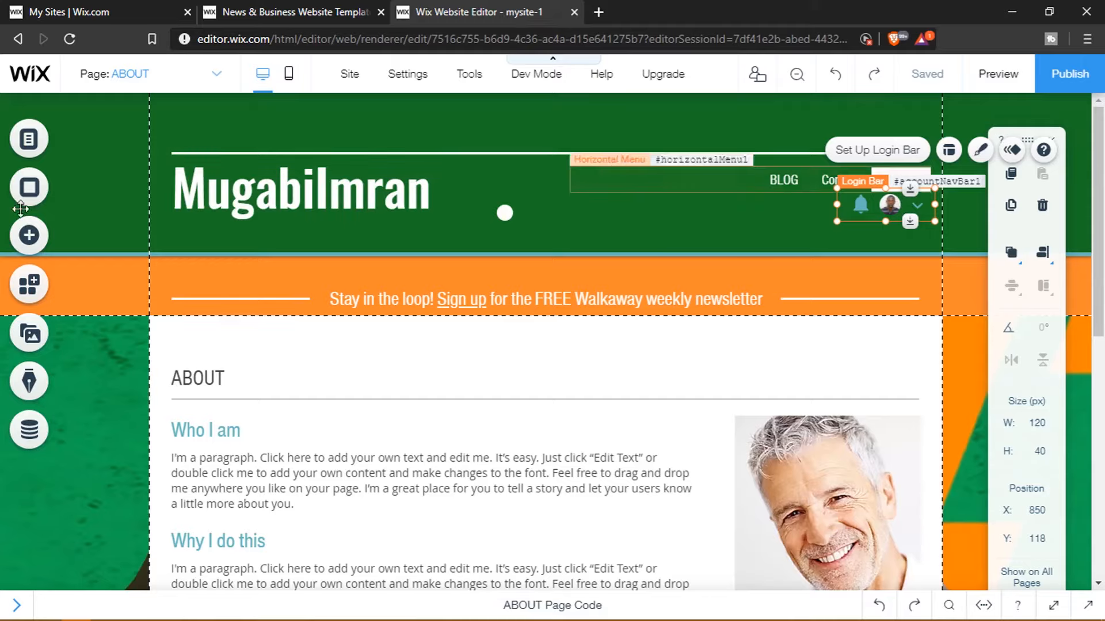
left_click(37, 236)
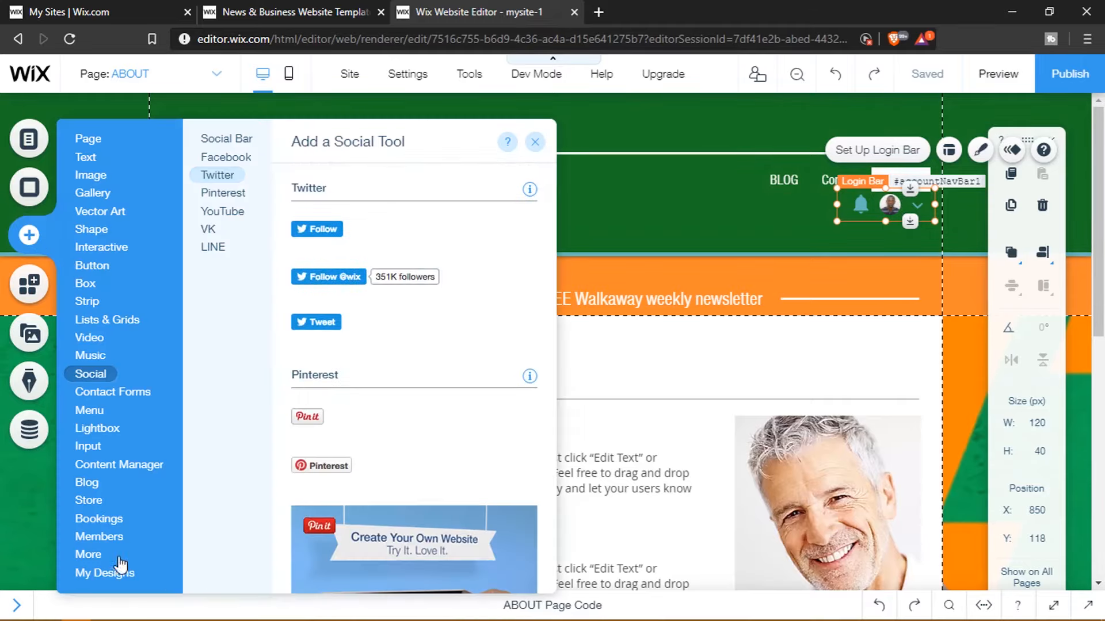
left_click(103, 538)
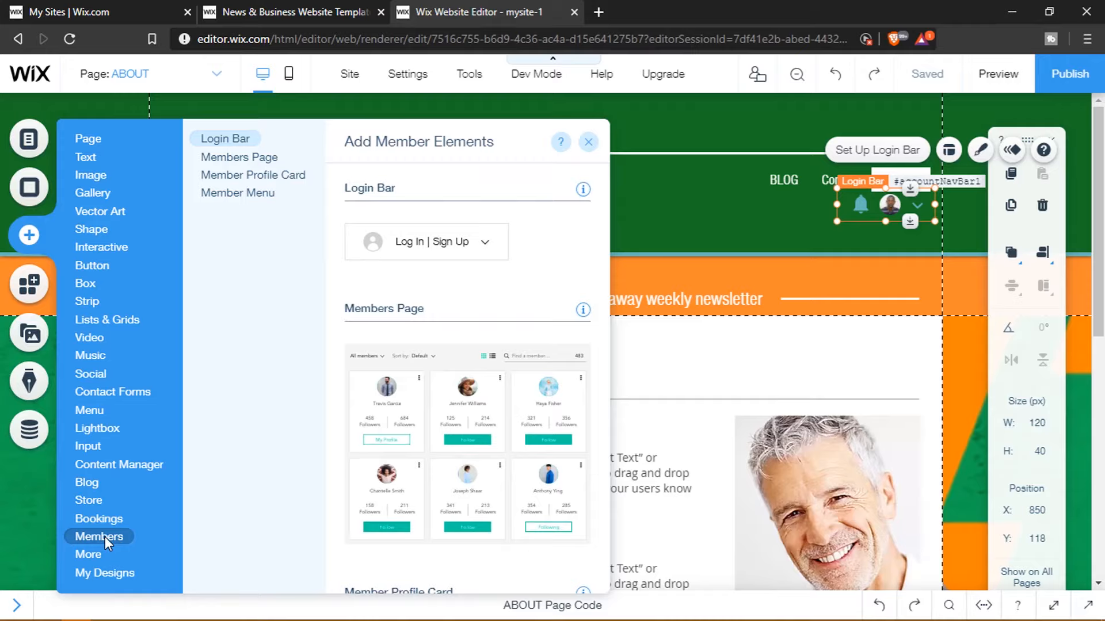
scroll(529, 458, "down", 4)
scroll(533, 458, "up", 4)
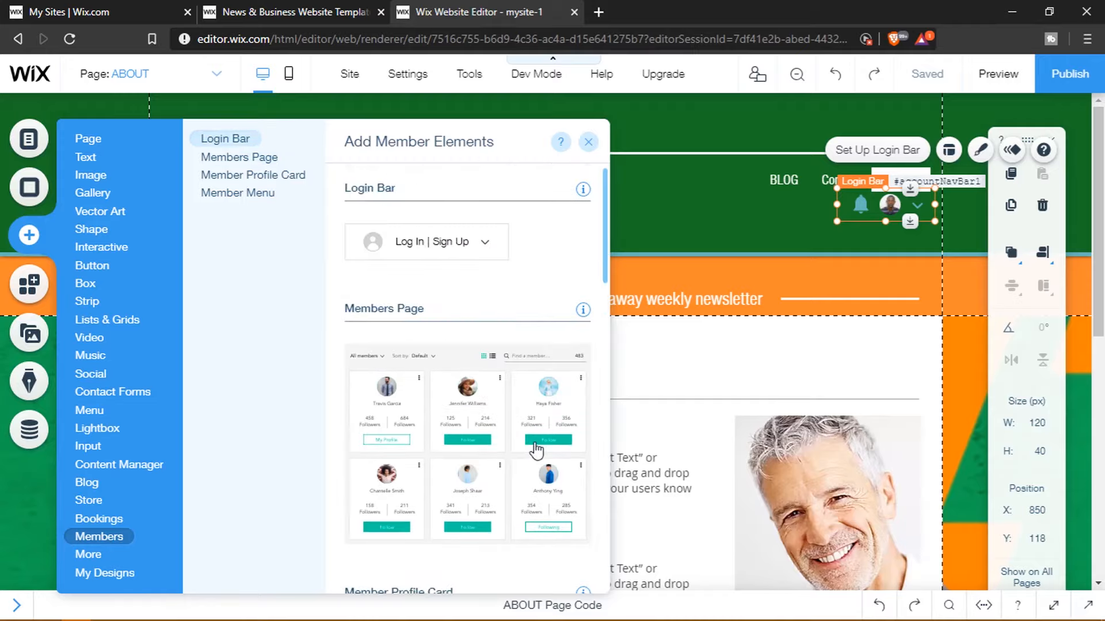
scroll(530, 437, "down", 10)
scroll(532, 434, "up", 7)
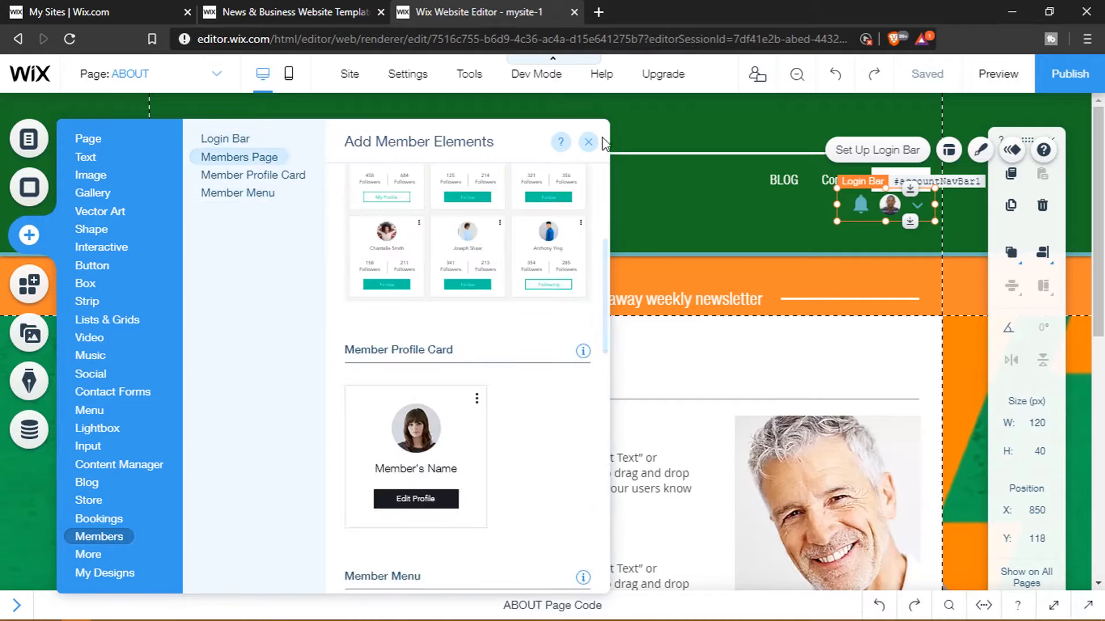
left_click(589, 142)
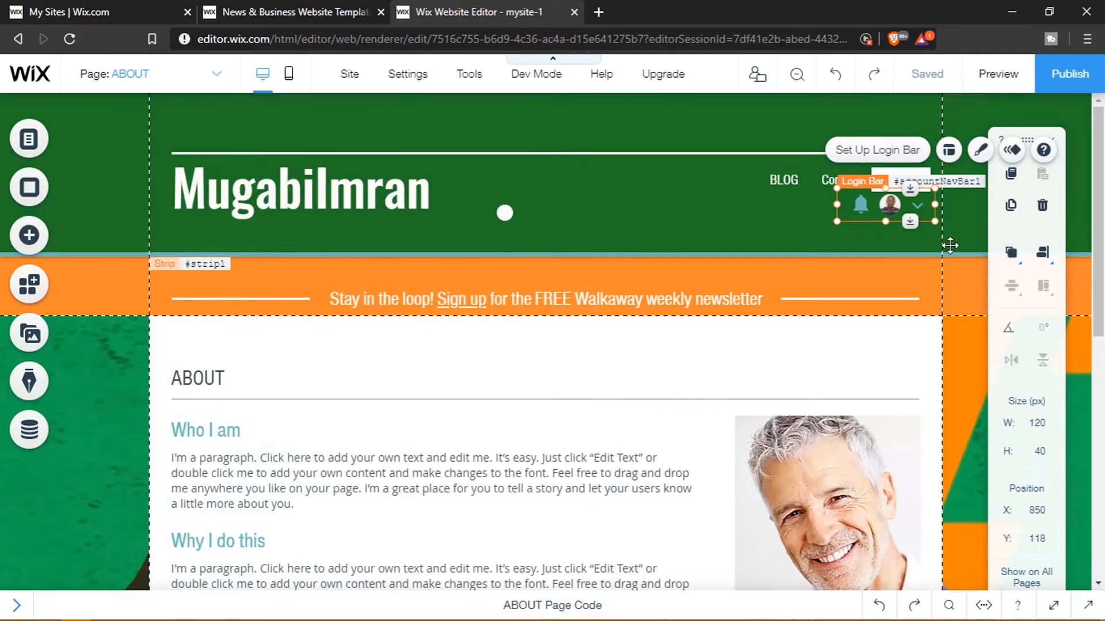
left_click(950, 246)
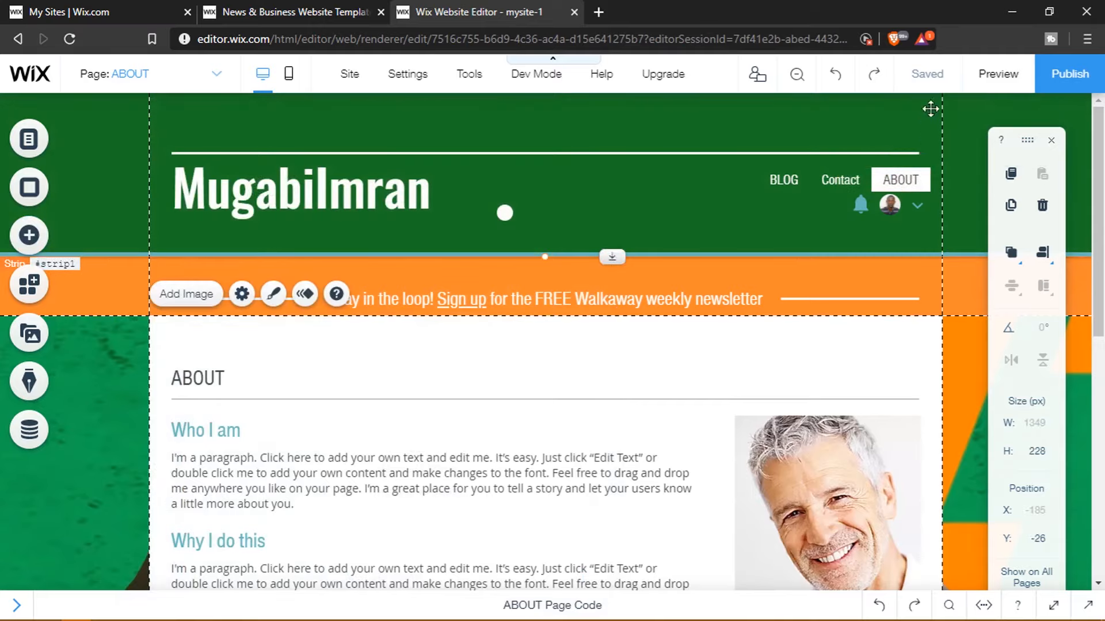
Step: Preview the site and look over the ABOUT page down to its footer
mouse_move(933, 74)
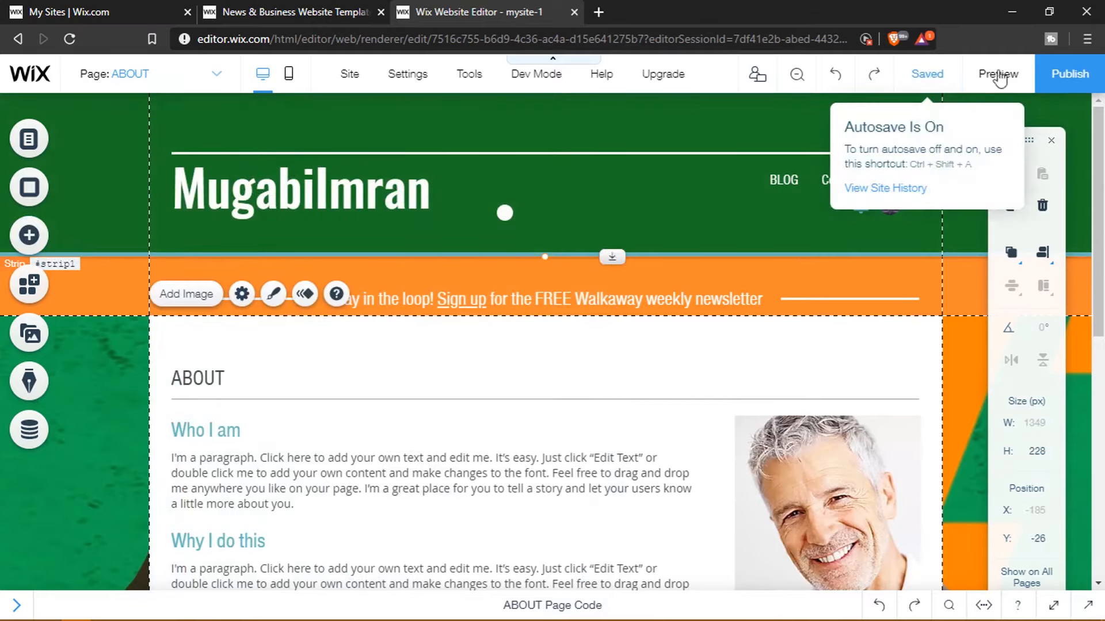
left_click(1010, 76)
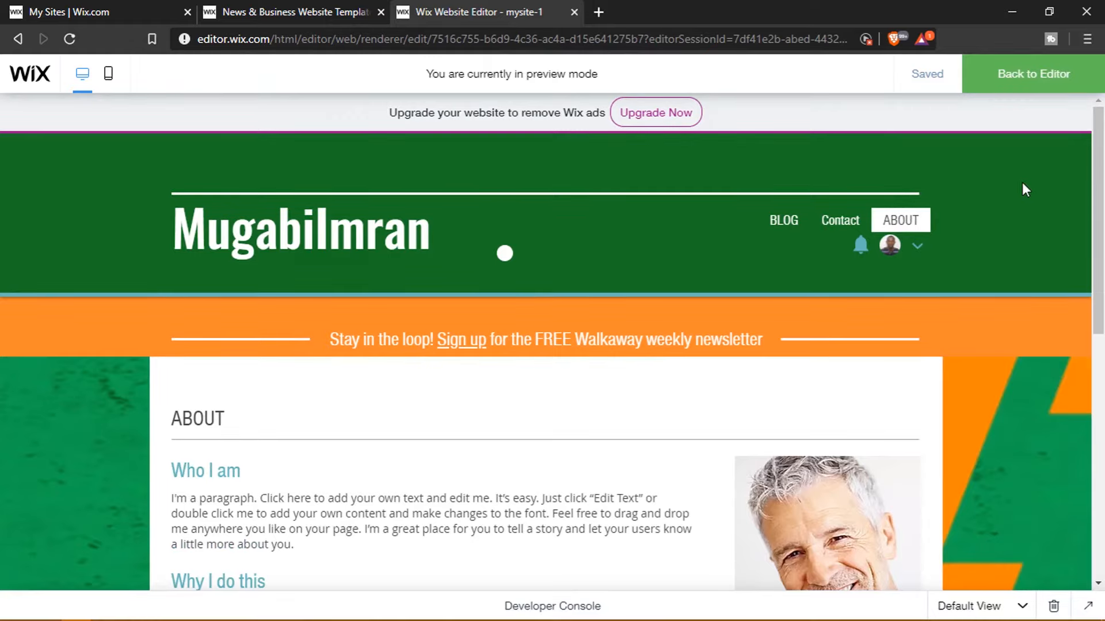
scroll(1007, 381, "down", 10)
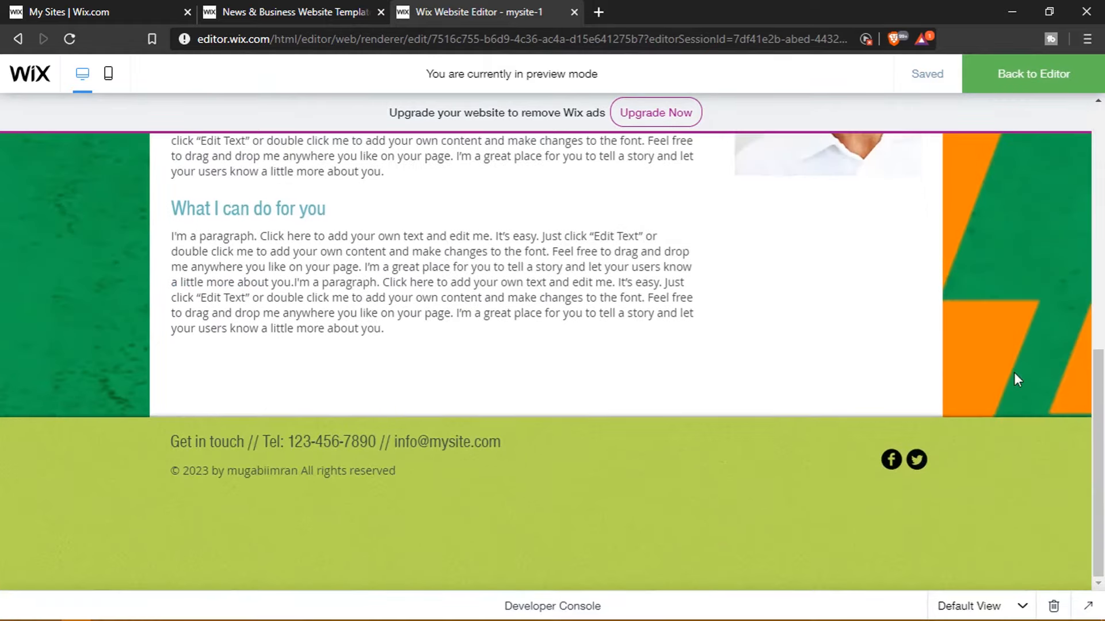
scroll(1015, 374, "up", 10)
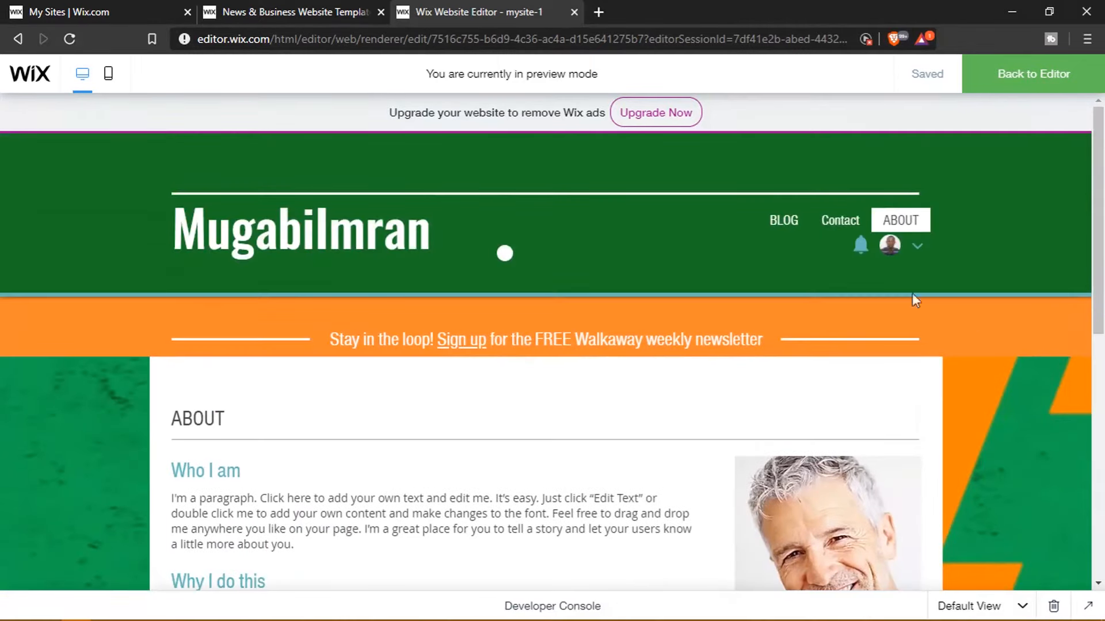
Step: Go to the Contact page in the preview and examine its contact form, map and footer
left_click(835, 227)
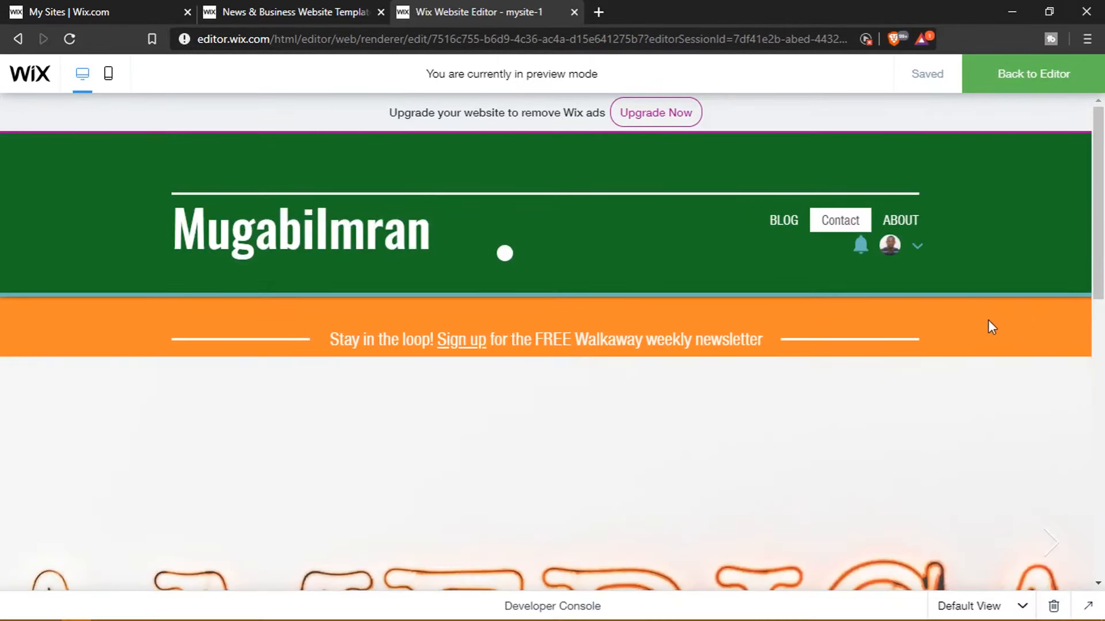
scroll(1039, 314, "down", 10)
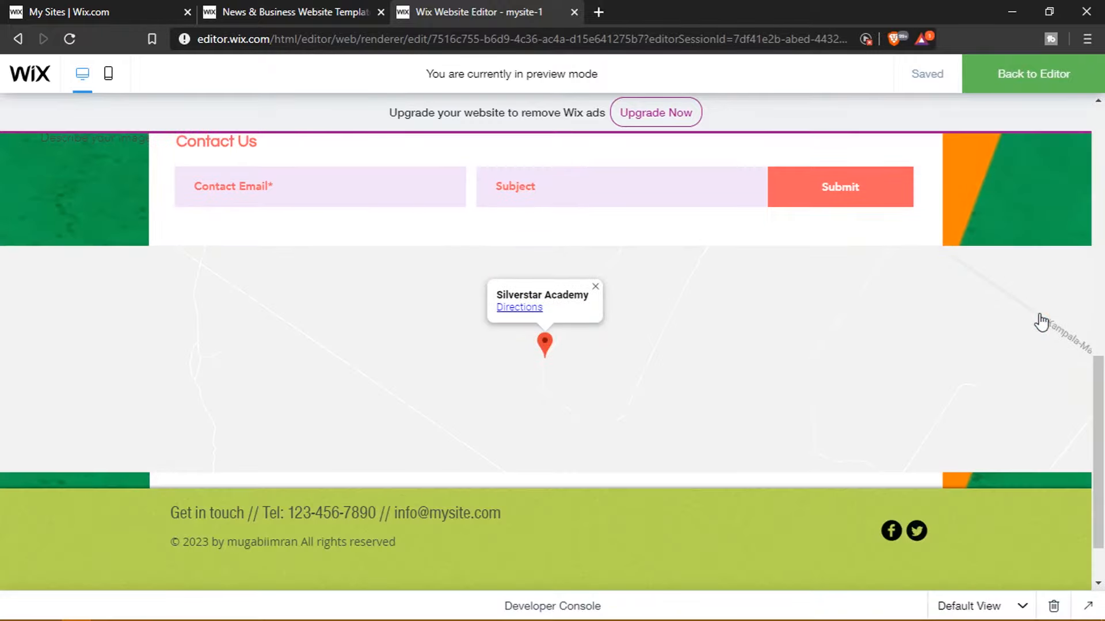
scroll(1040, 316, "down", 2)
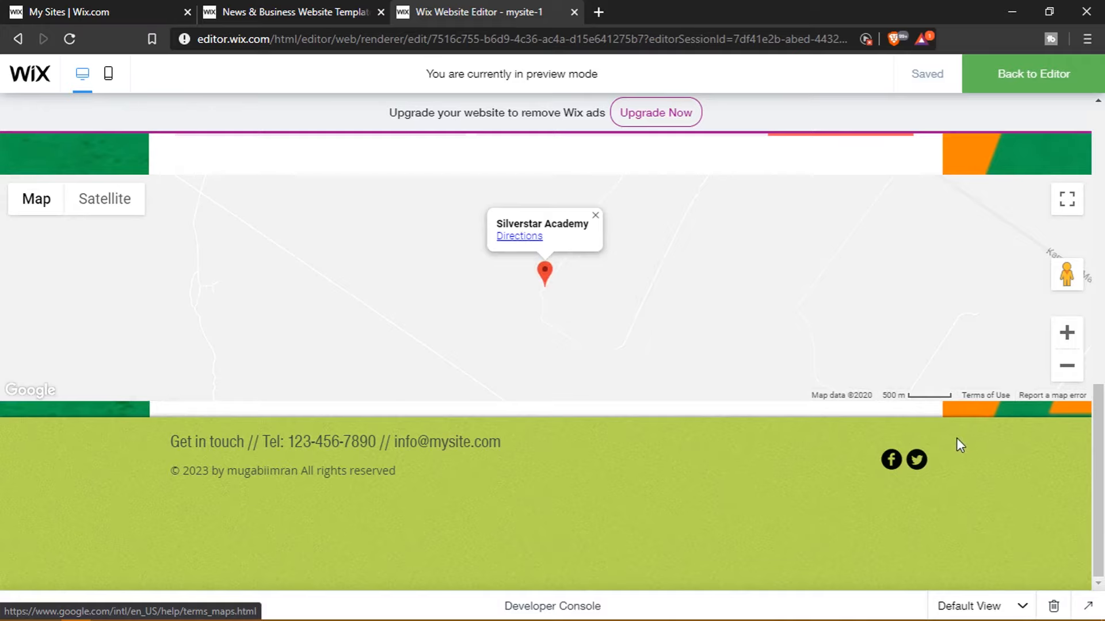
scroll(954, 437, "up", 7)
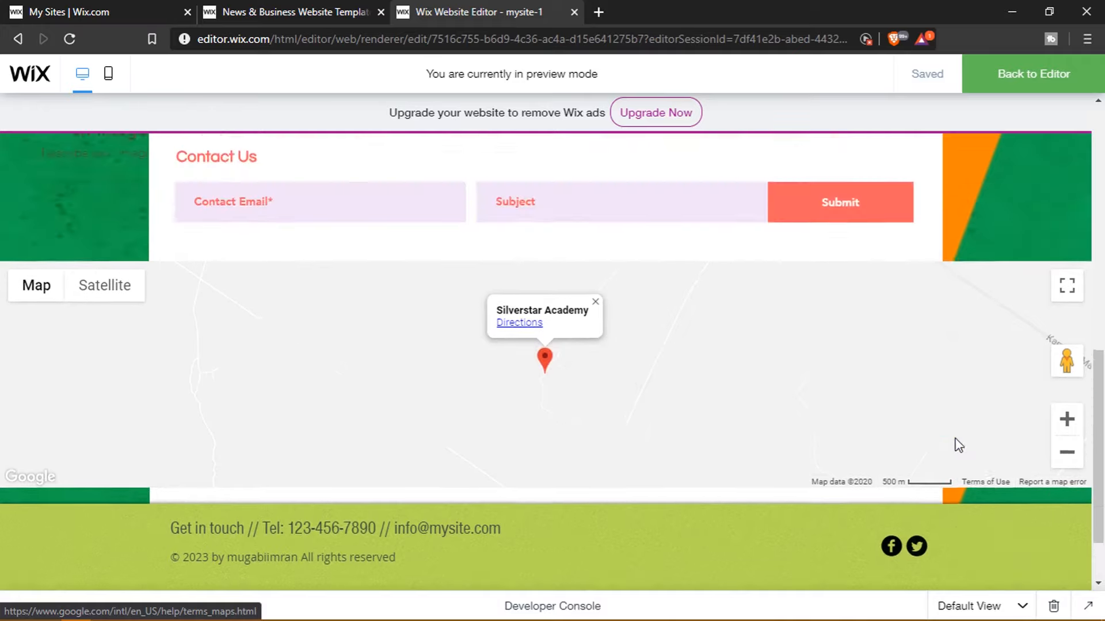
scroll(954, 437, "up", 4)
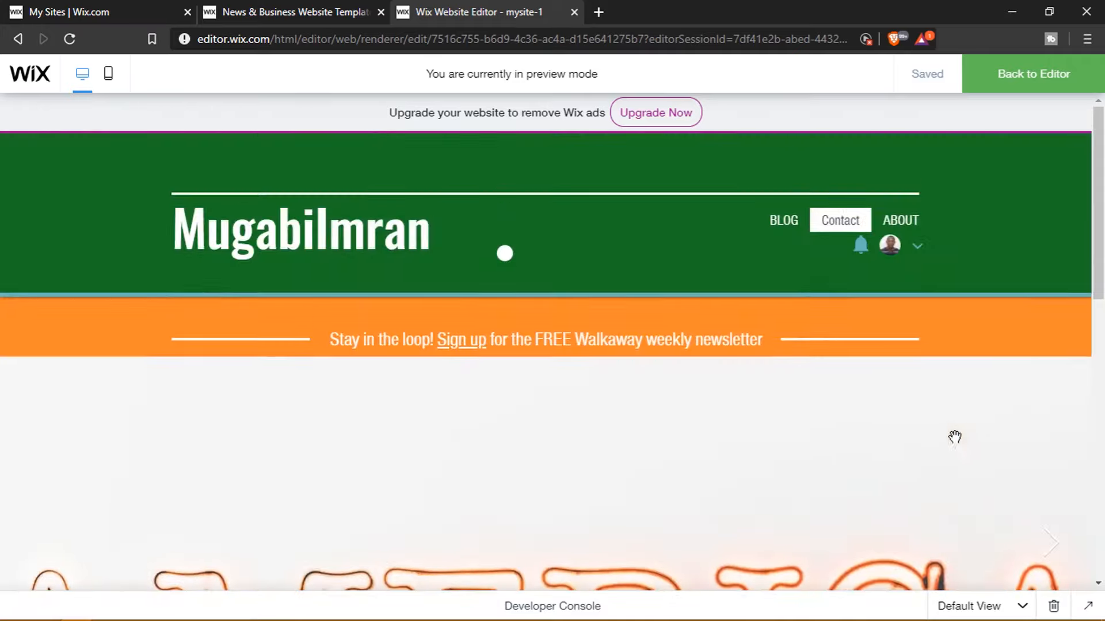
Step: Check the BLOG page in the preview from its title strip to the newsletter form, and return to the editor
left_click(787, 230)
scroll(835, 256, "down", 15)
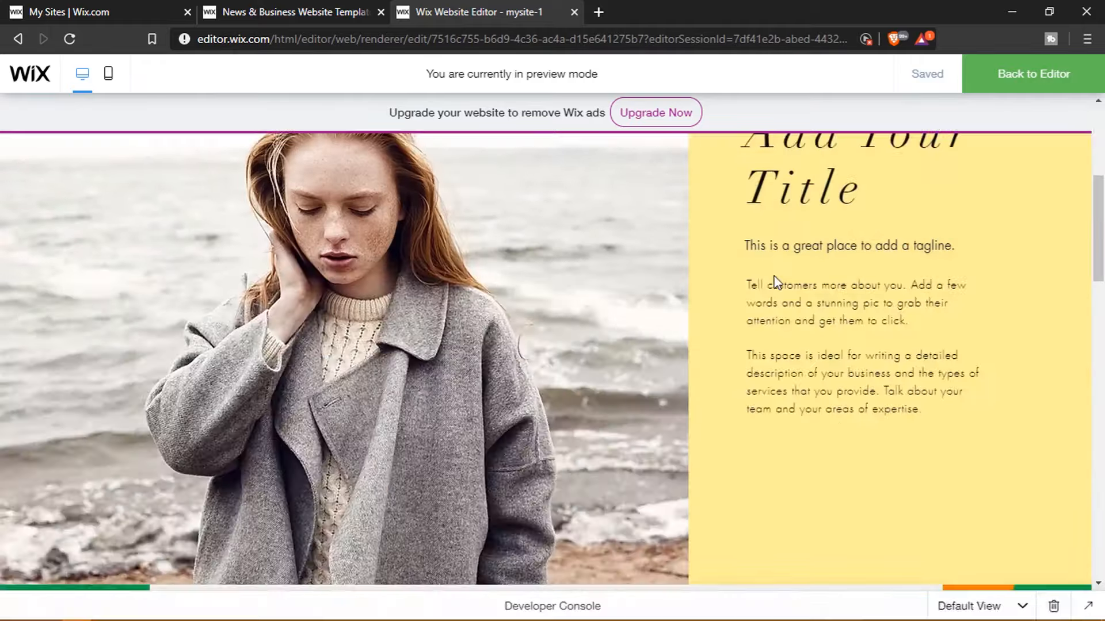
scroll(774, 276, "down", 5)
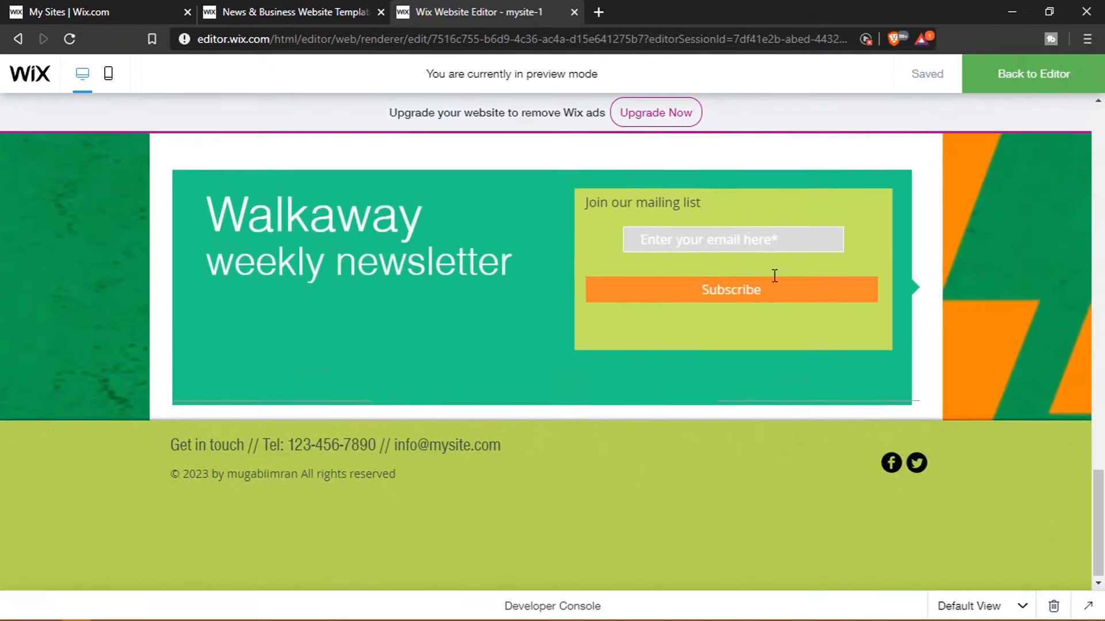
scroll(774, 276, "up", 10)
scroll(777, 281, "up", 8)
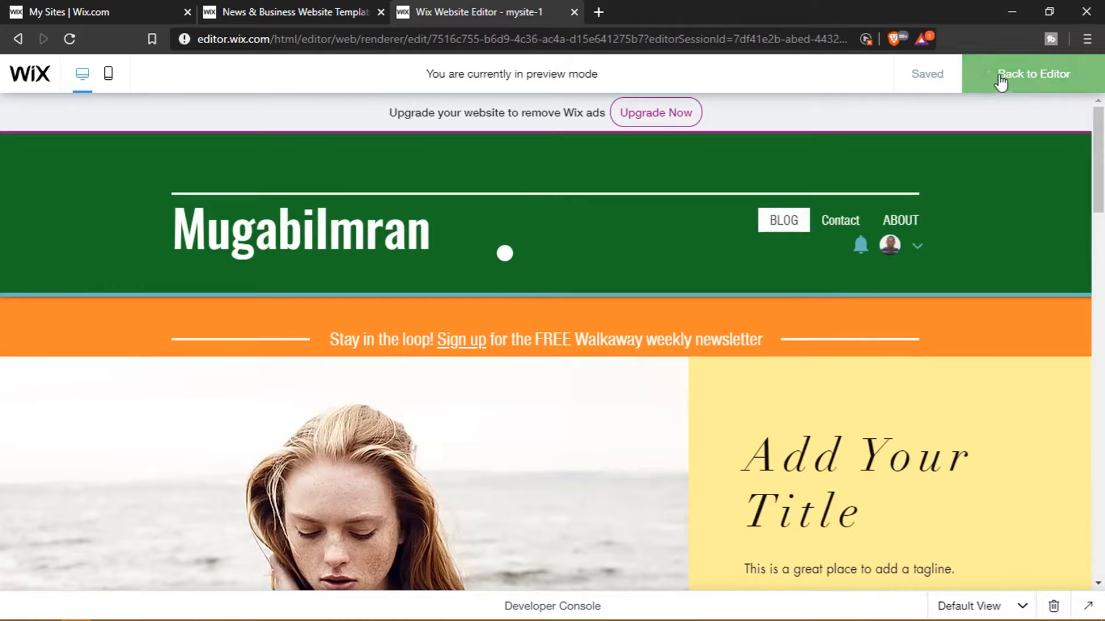
left_click(1002, 80)
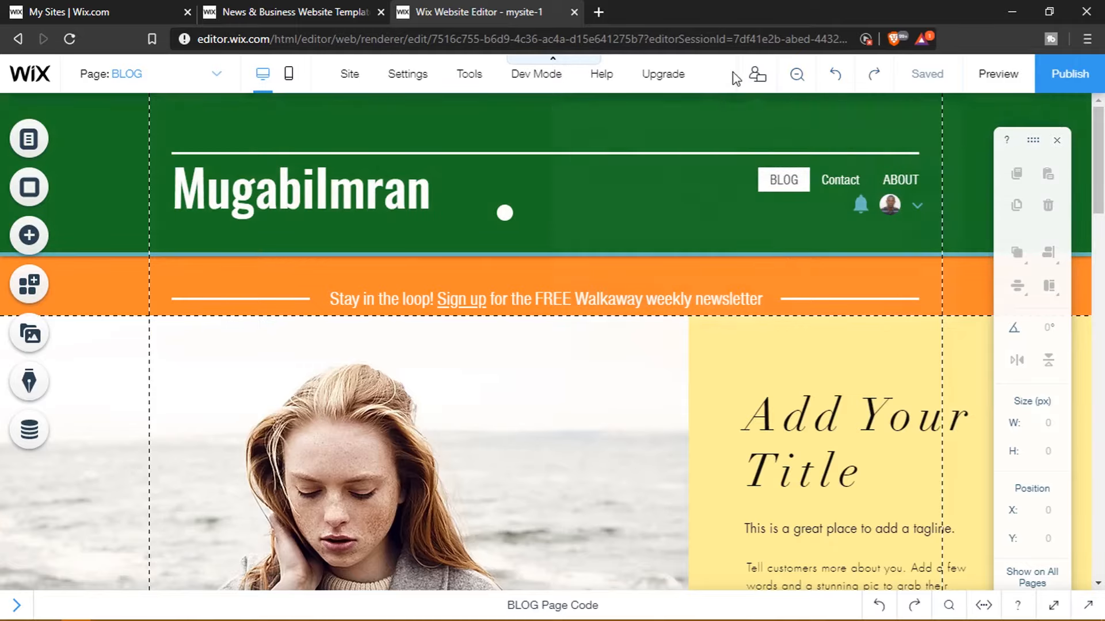
mouse_move(652, 78)
mouse_move(600, 81)
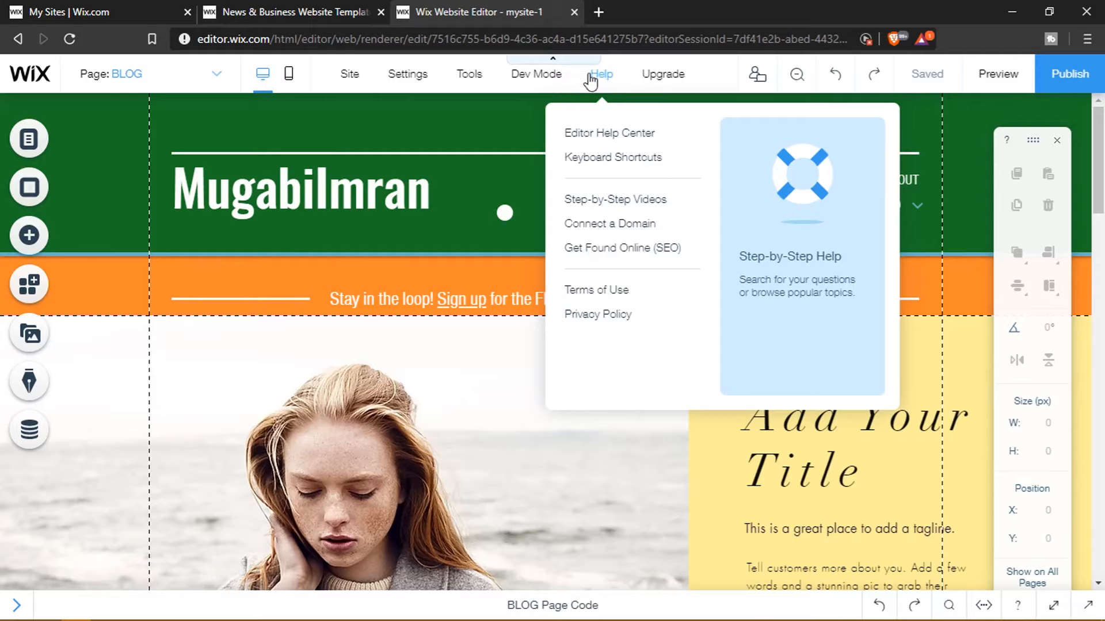
mouse_move(464, 79)
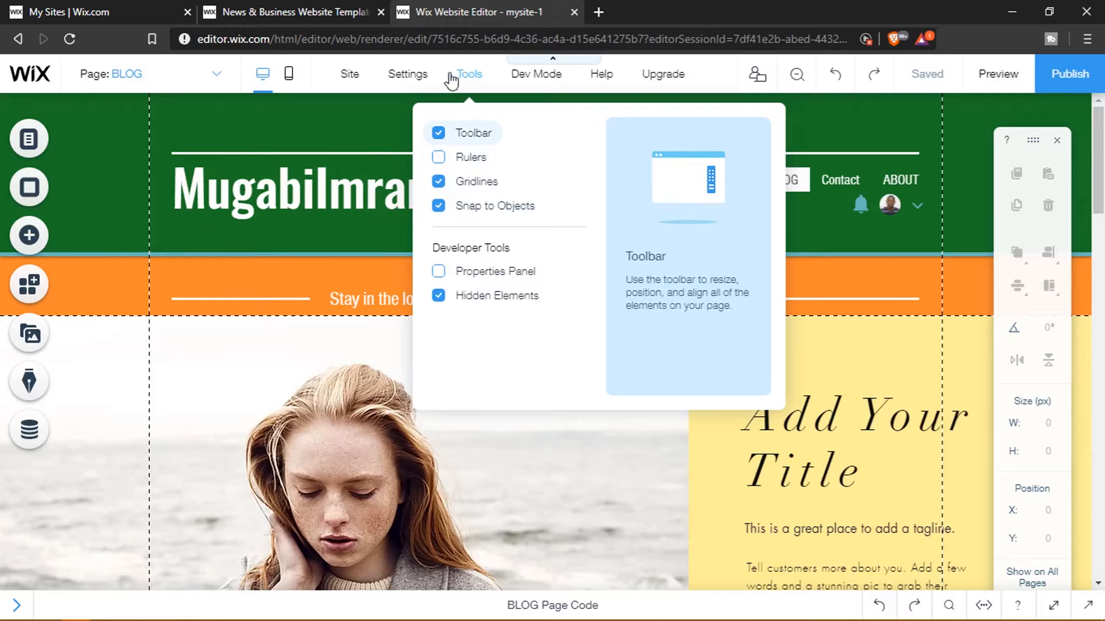
mouse_move(410, 79)
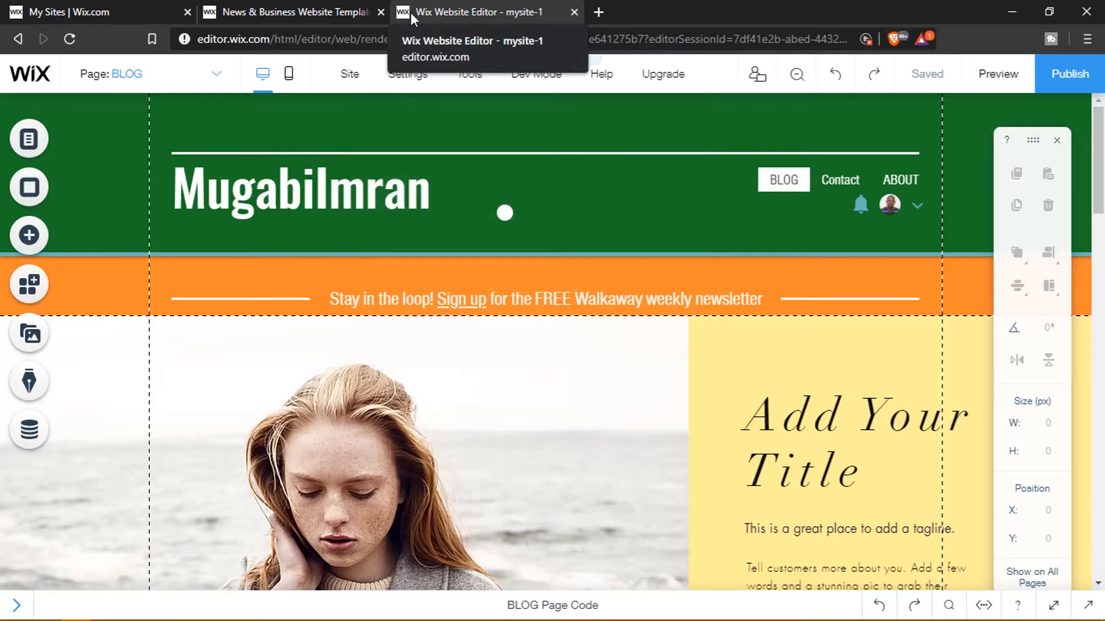
mouse_move(347, 91)
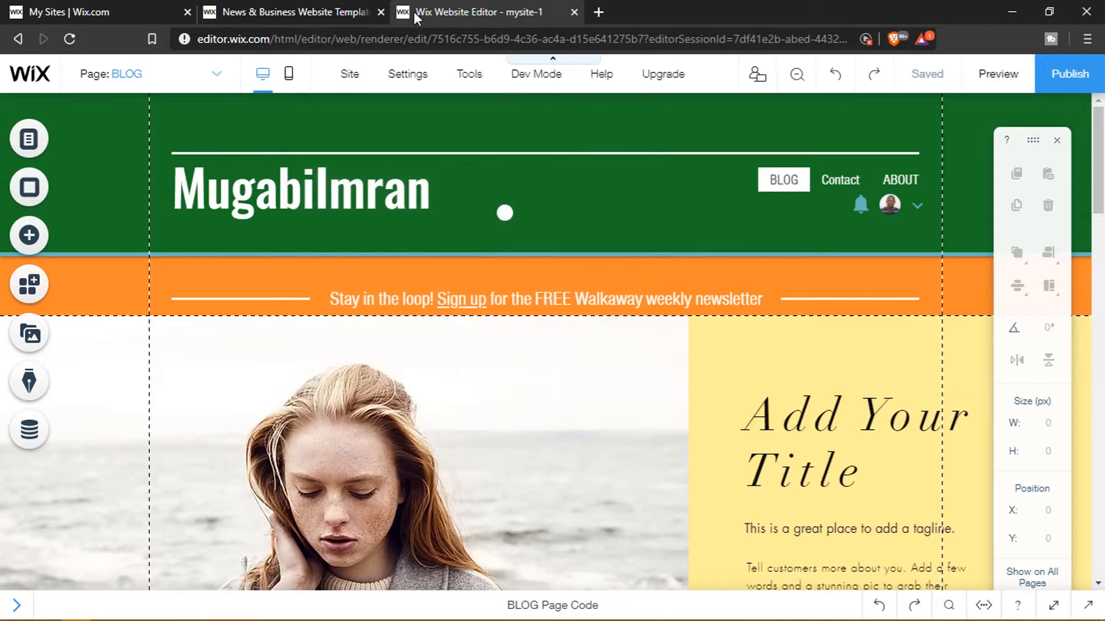
Step: Start the mobile site setup and set the mobile menu to open on the right after comparing the left and center placements
left_click(289, 77)
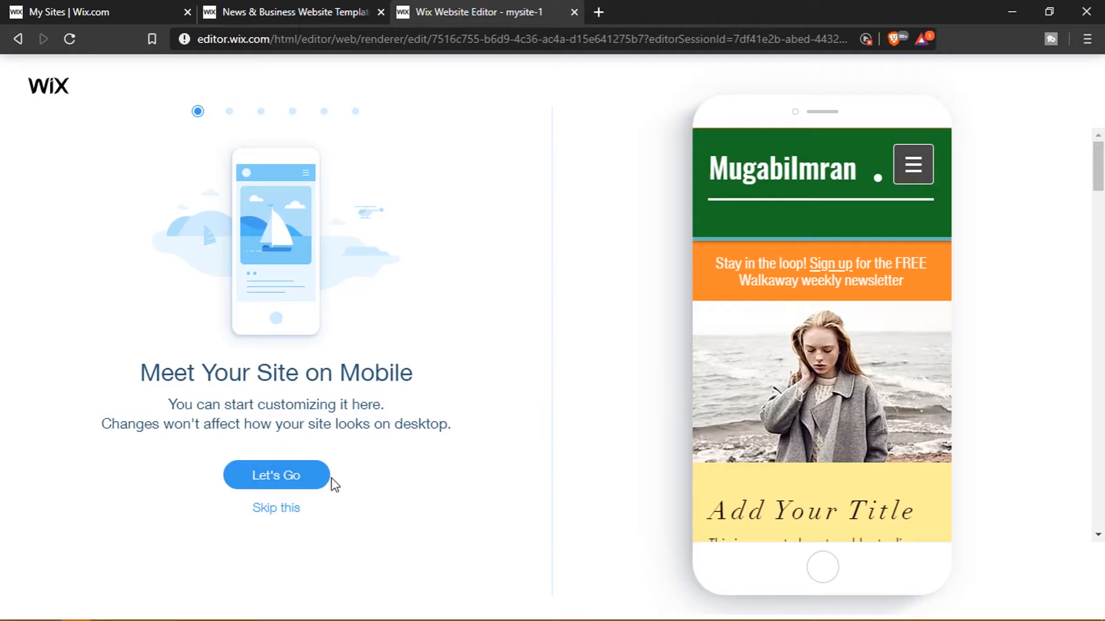
left_click(283, 481)
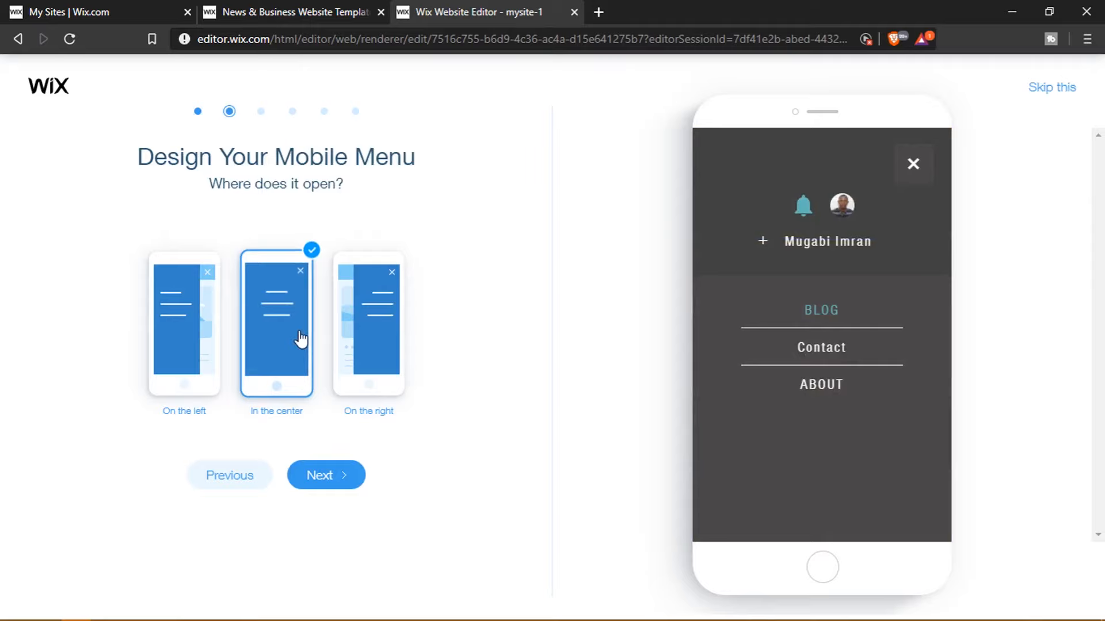
left_click(387, 340)
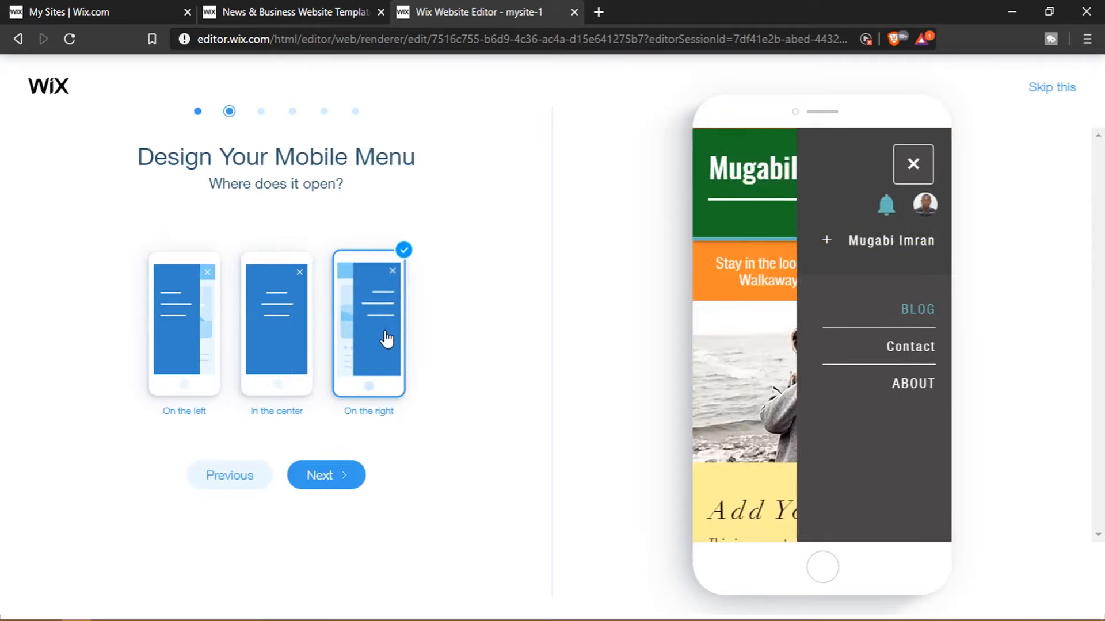
left_click(191, 323)
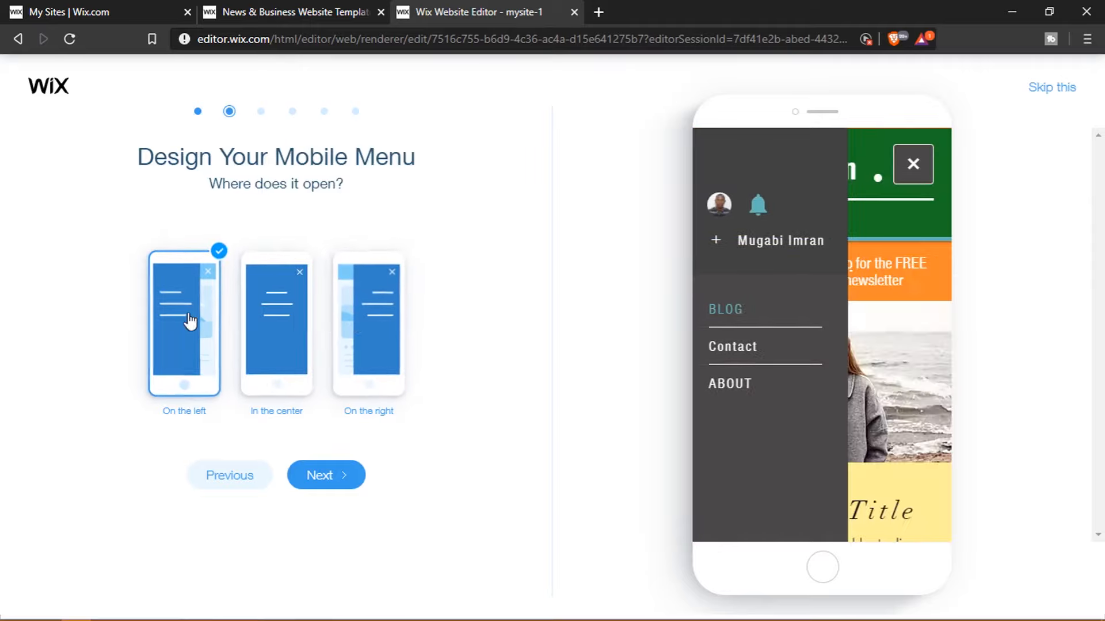
left_click(292, 320)
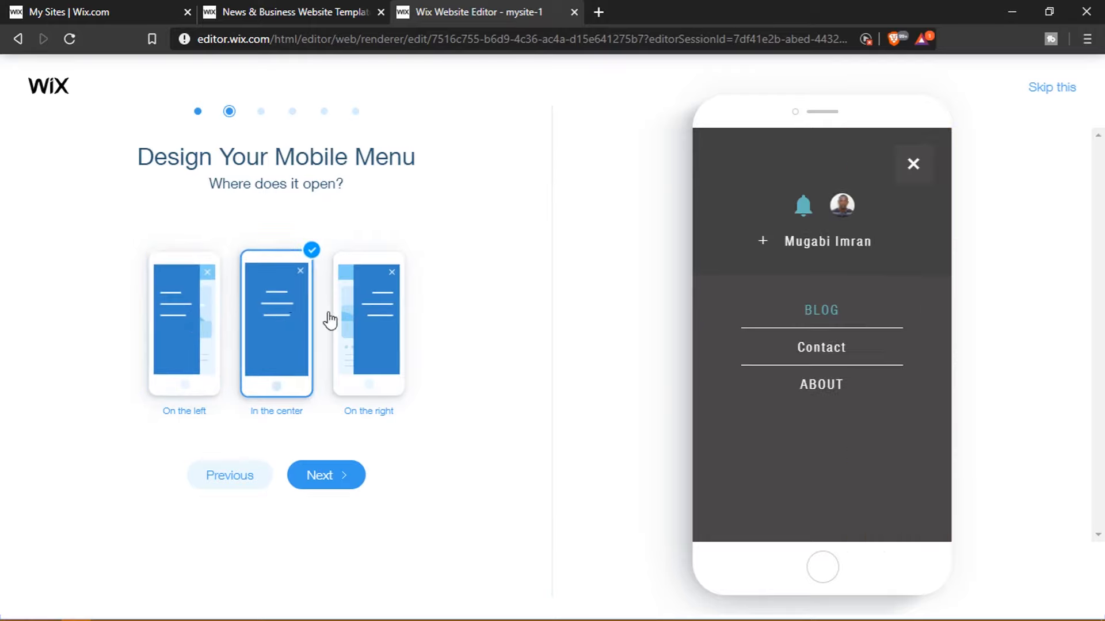
left_click(380, 316)
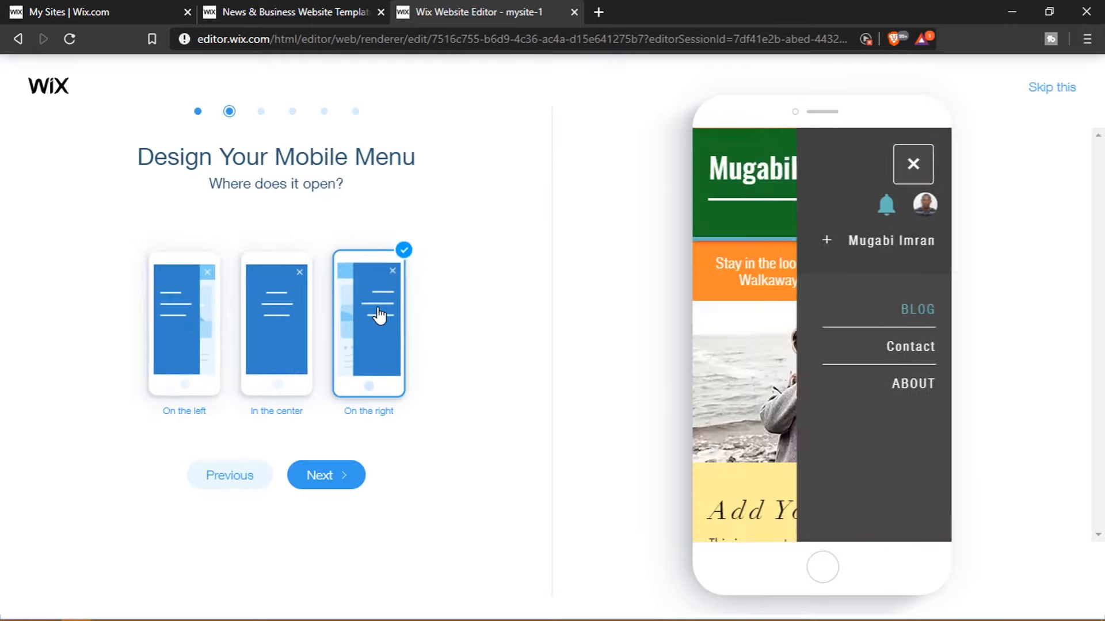
left_click(323, 476)
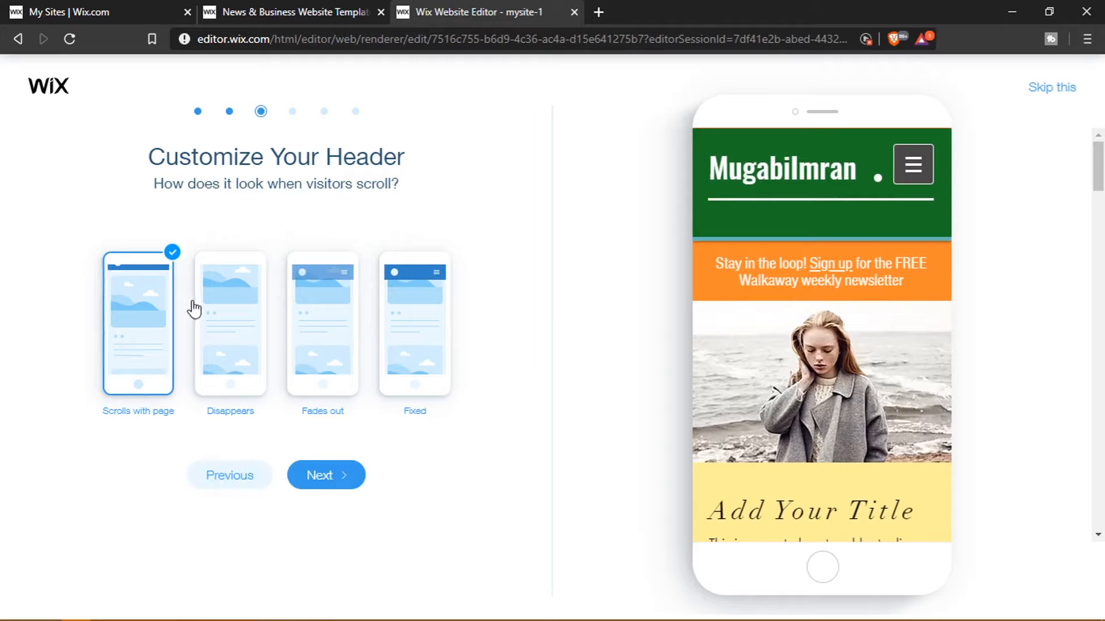
Step: Set the mobile header's scroll behavior to Fixed after trying Fades out, and proceed to the quick actions placement
left_click(405, 345)
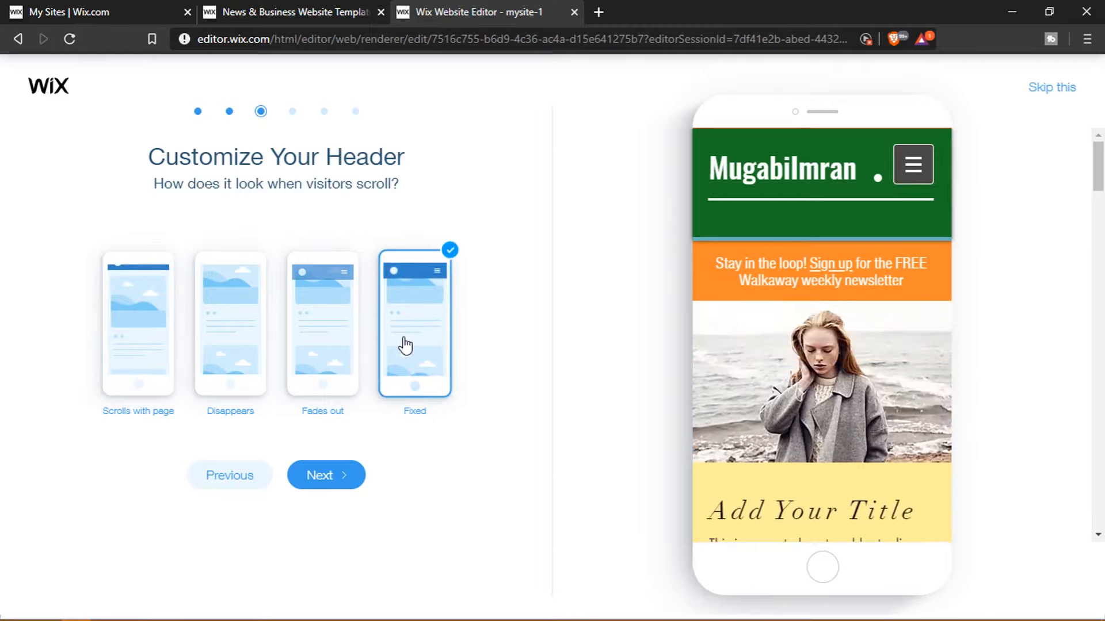
left_click(339, 331)
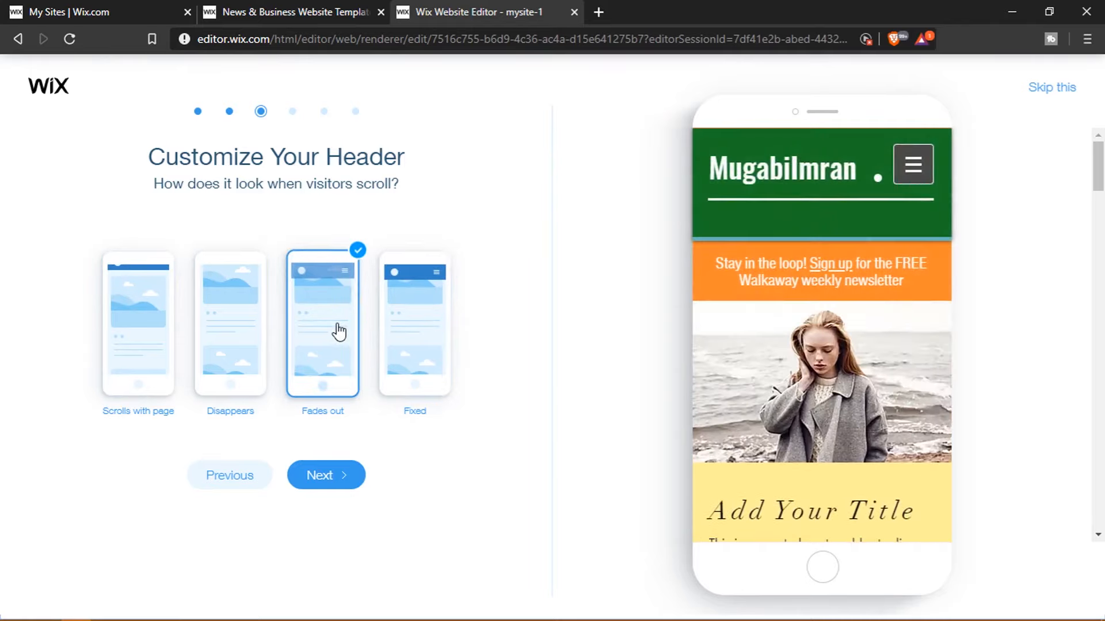
left_click(394, 330)
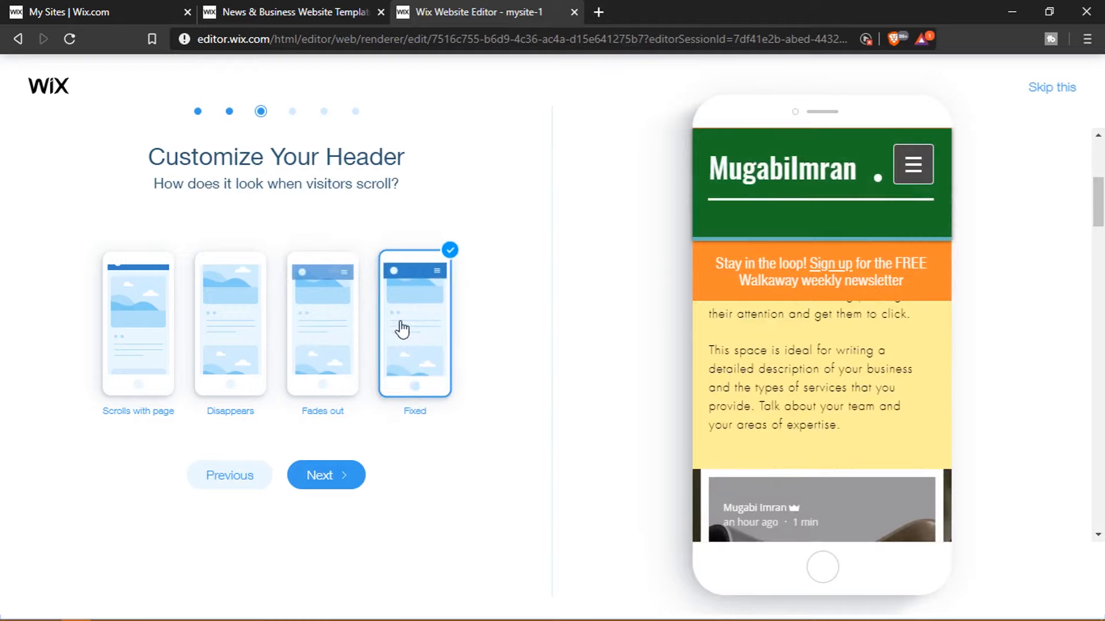
left_click(330, 482)
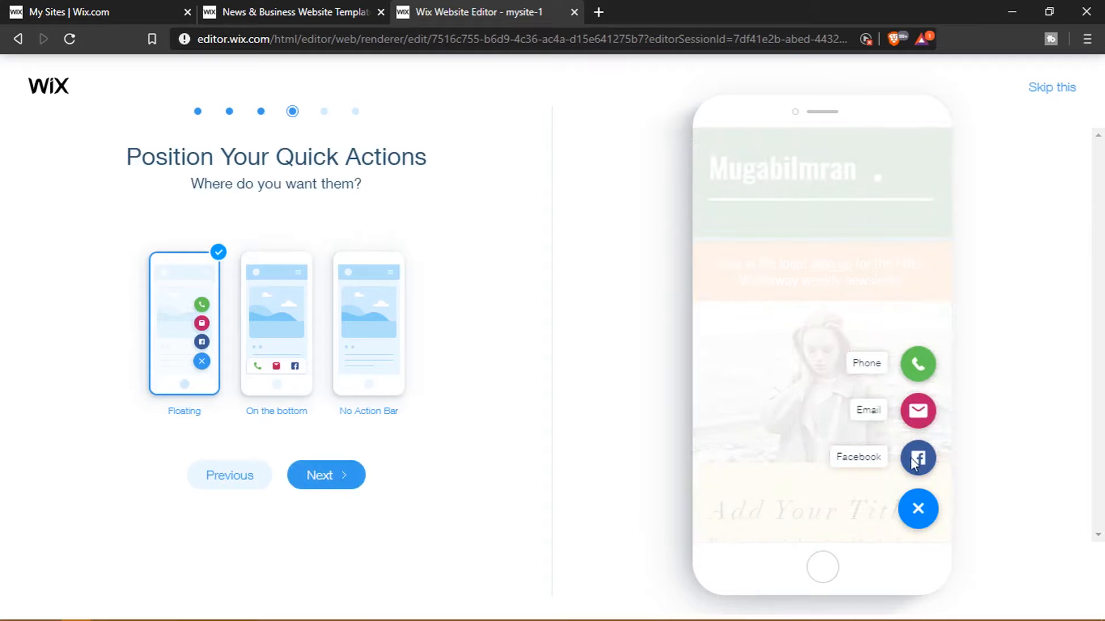
Step: Keep the quick actions Floating after comparing the other placements, and finish the mobile setup with the Back to Top button included
left_click(298, 361)
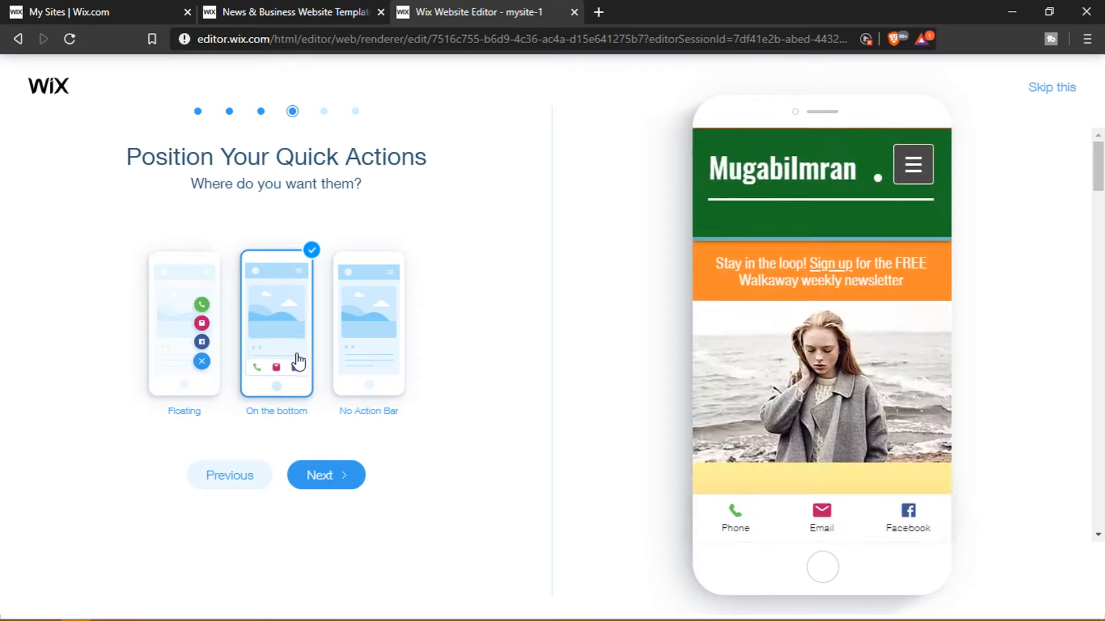
left_click(359, 352)
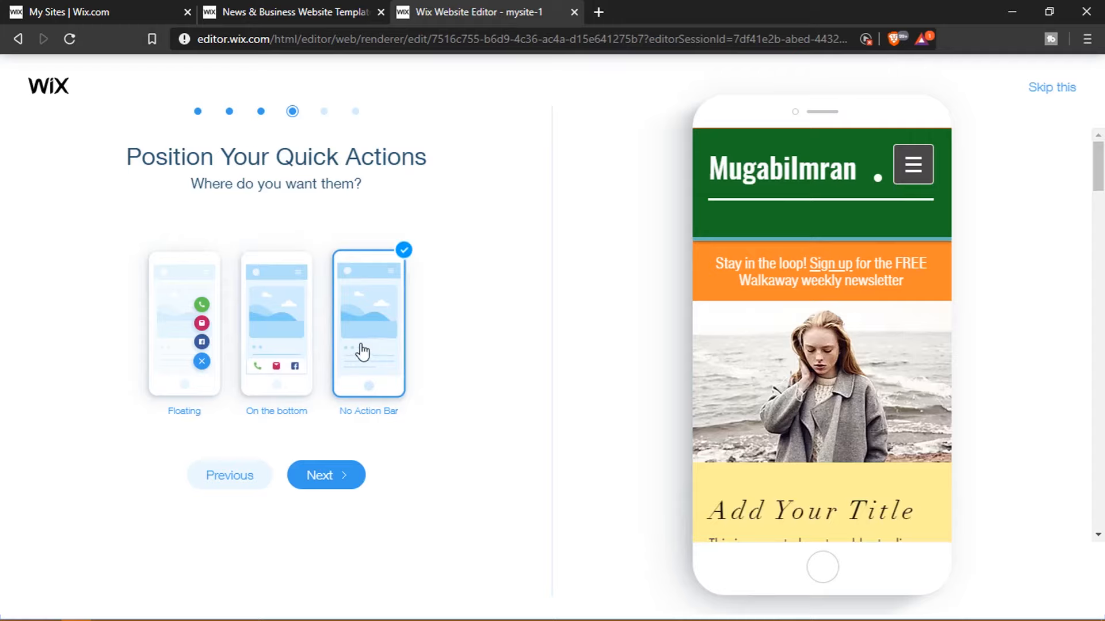
left_click(202, 384)
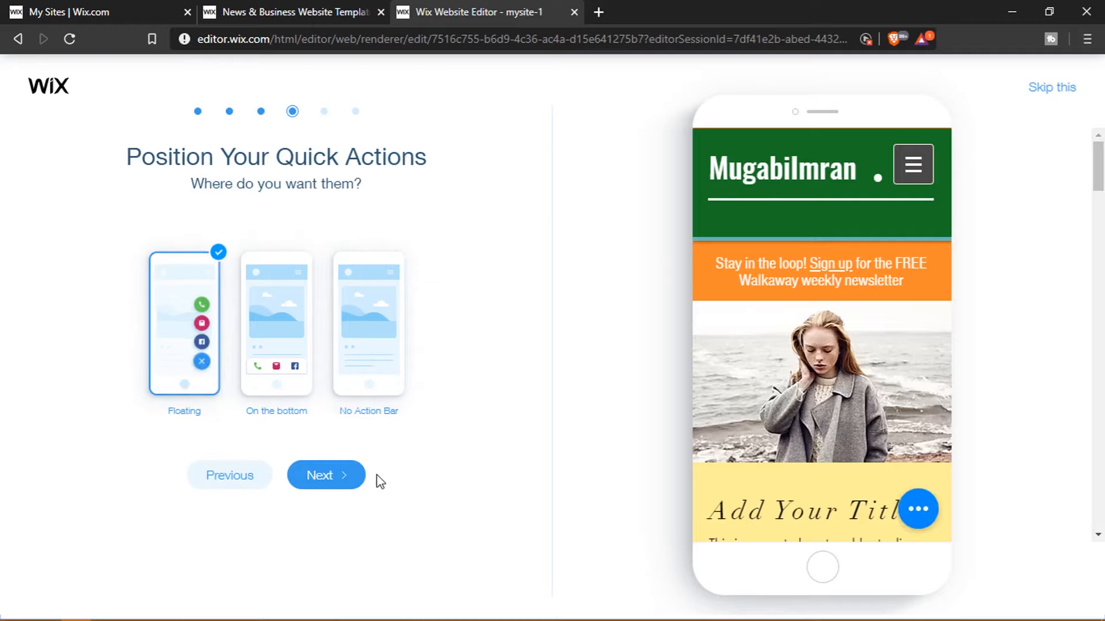
left_click(337, 481)
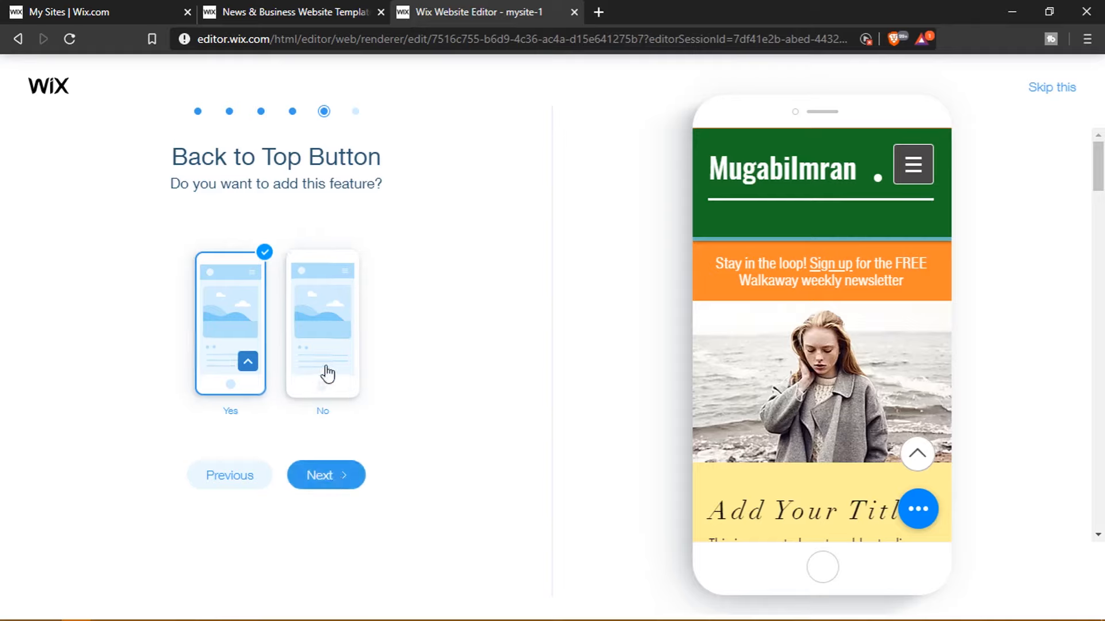
left_click(337, 477)
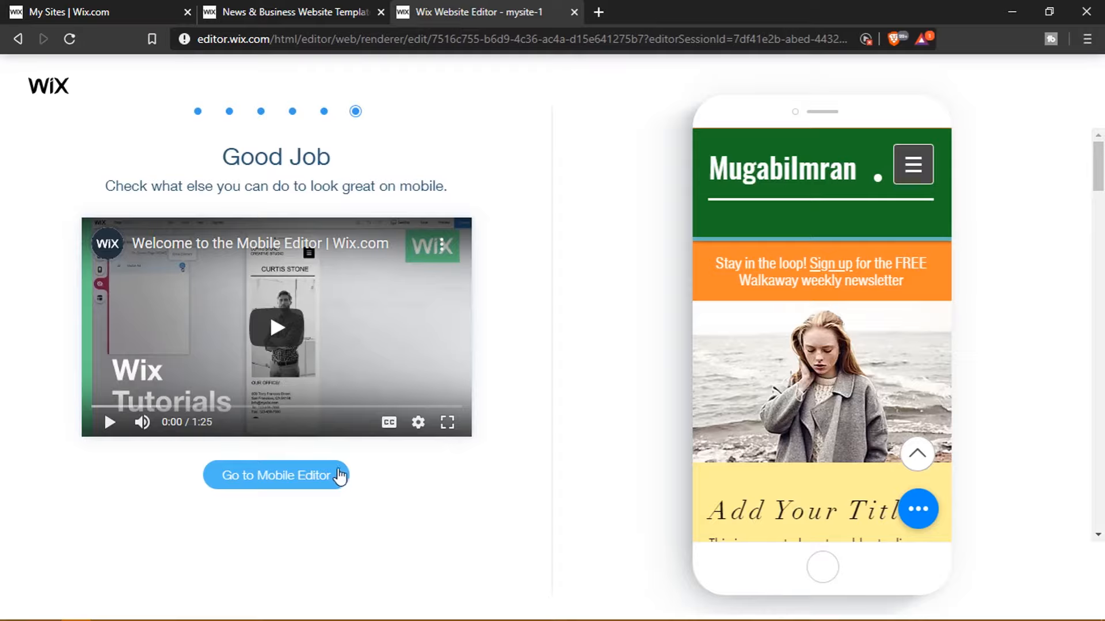
left_click(241, 485)
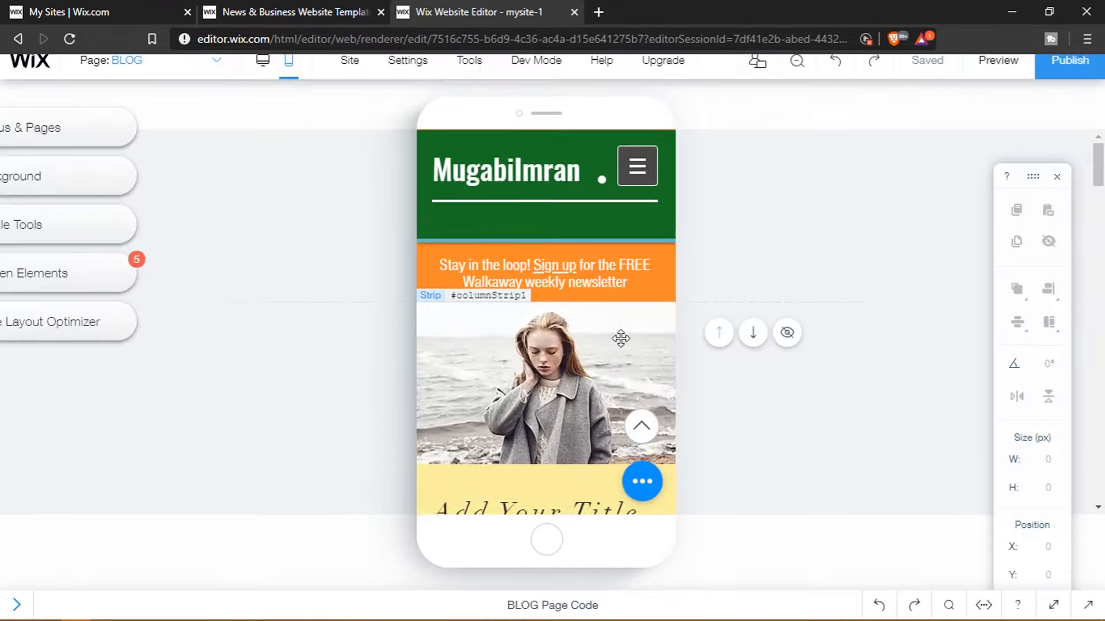
Step: Look through the BLOG page's mobile layout in the editor and select its custom post feed
scroll(620, 335, "down", 15)
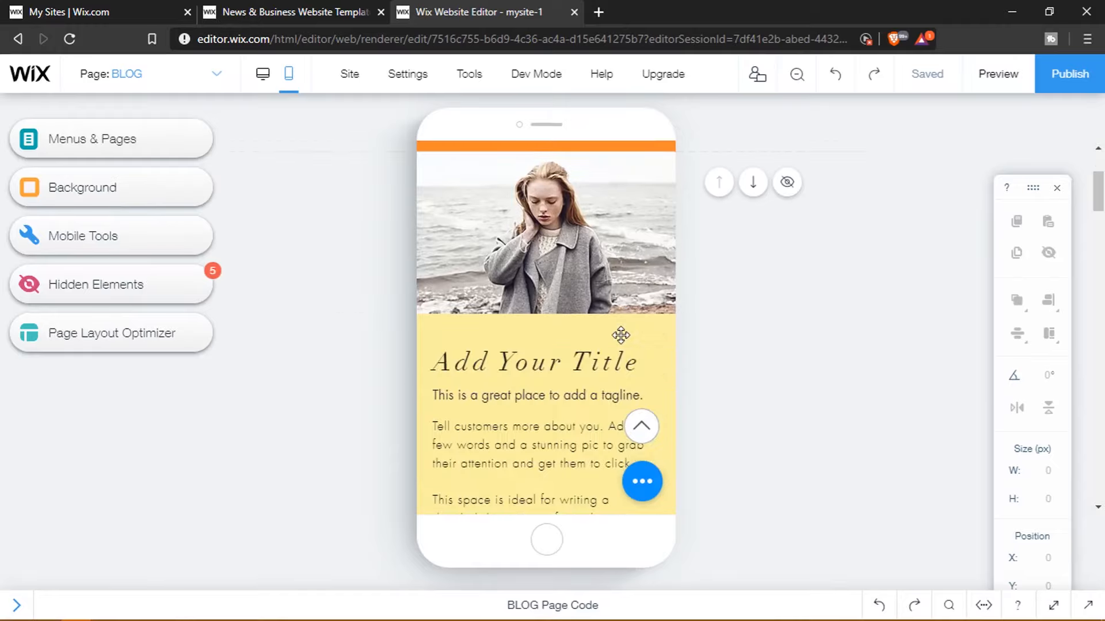
scroll(620, 334, "down", 10)
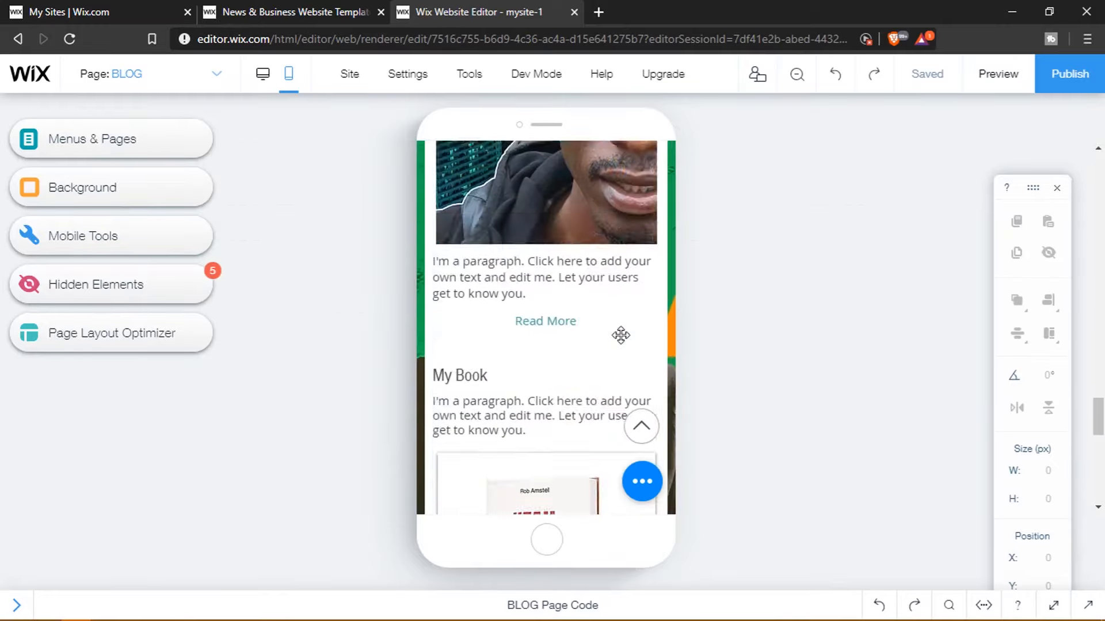
scroll(620, 335, "up", 6)
scroll(620, 335, "up", 10)
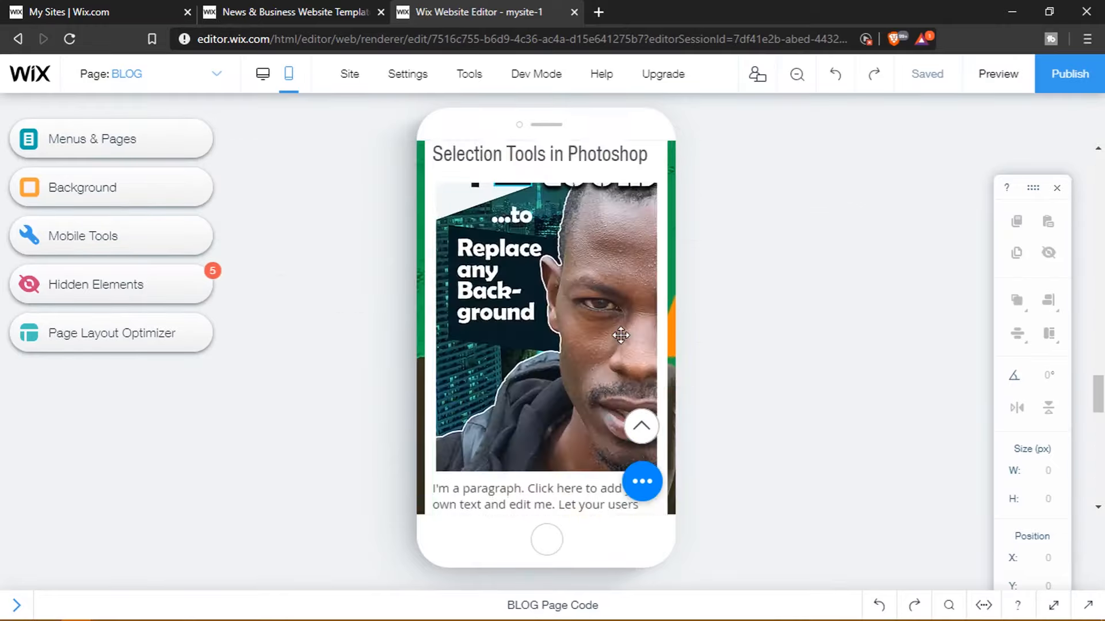
left_click(589, 265)
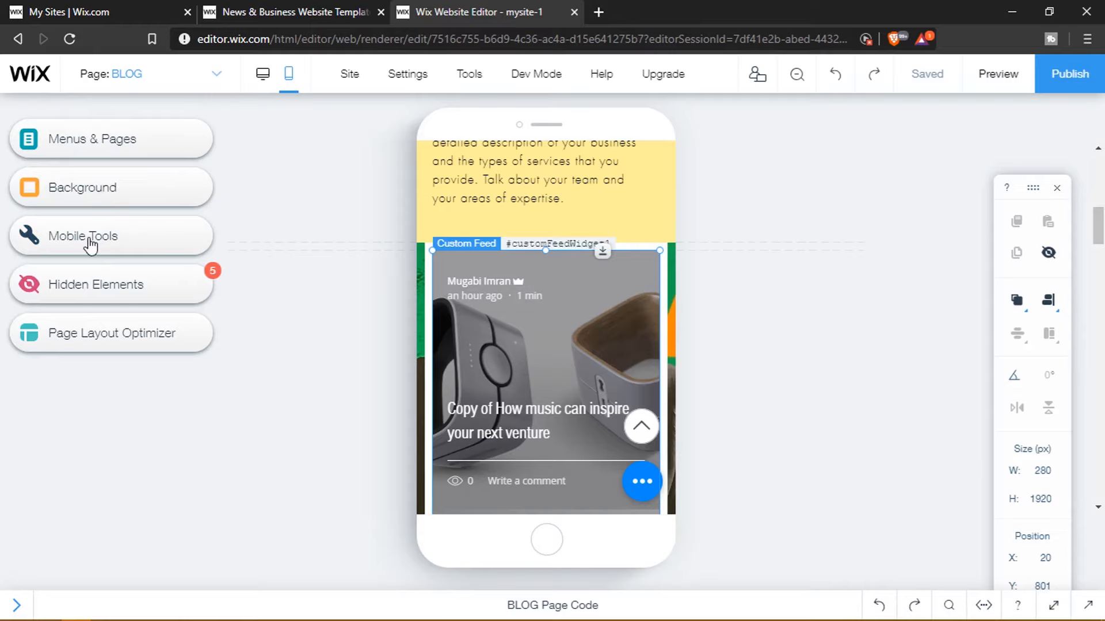
Step: Review the available mobile tools, the mobile background options and the list of site pages
left_click(90, 237)
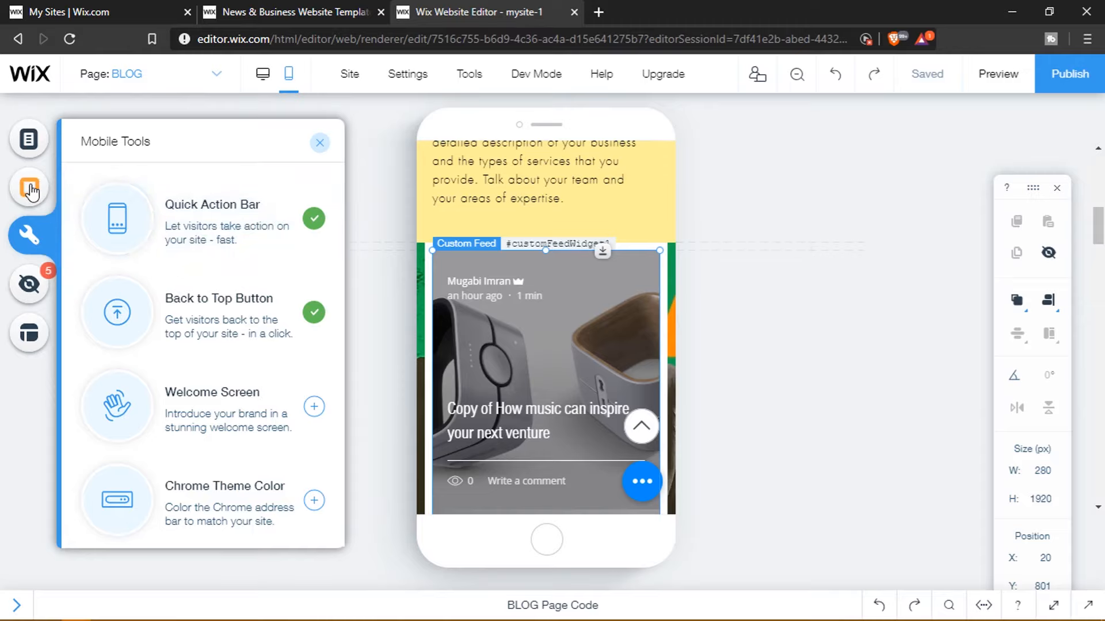
left_click(30, 188)
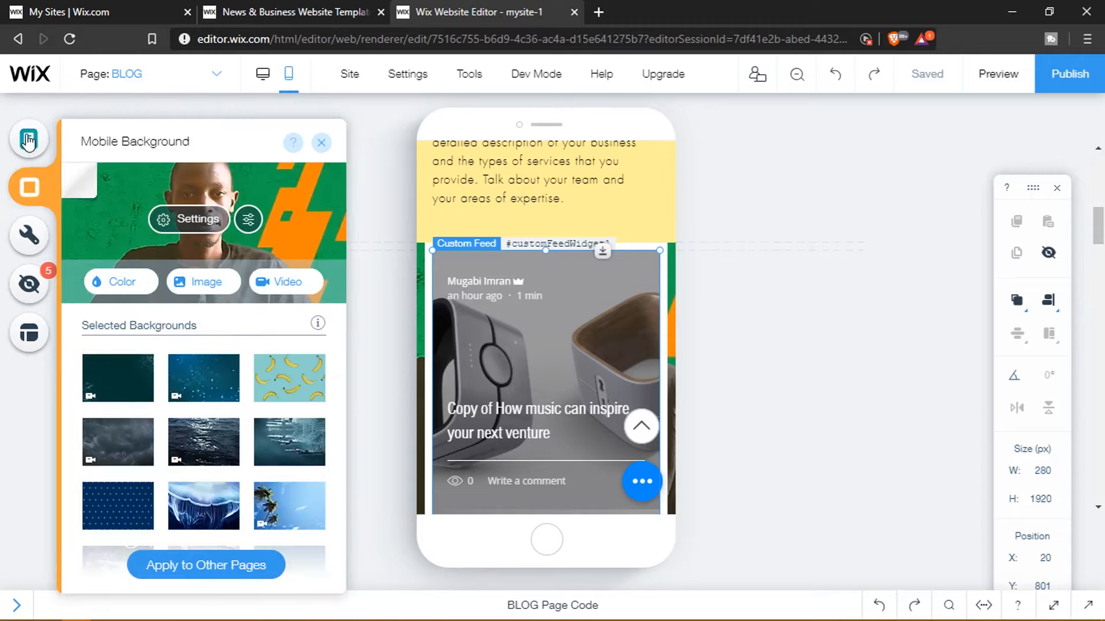
left_click(28, 139)
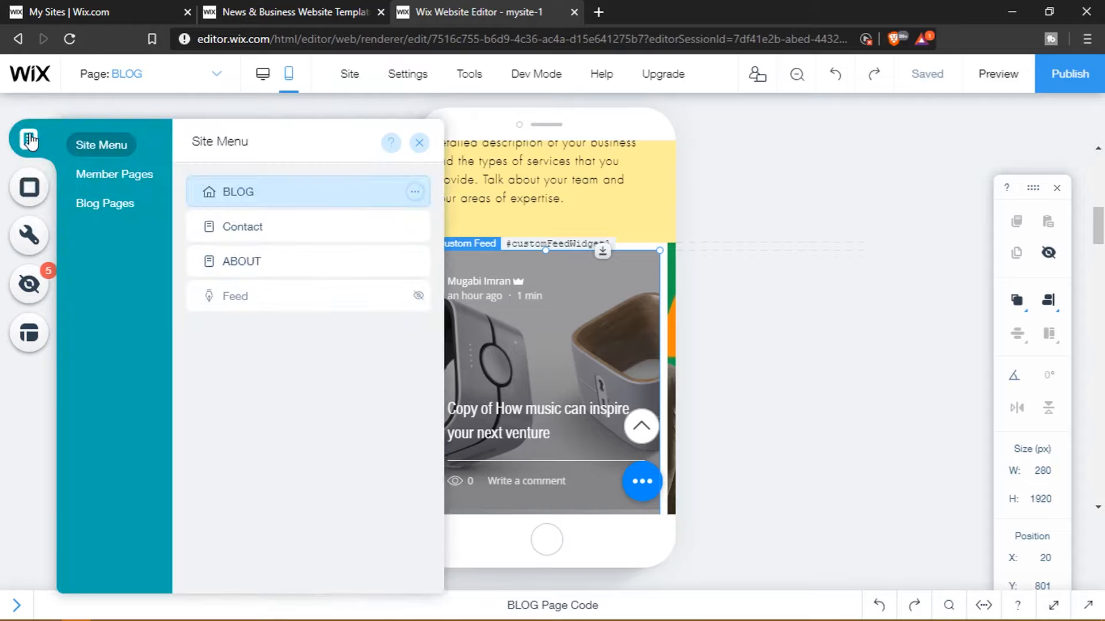
Step: Open the Contact page in the mobile editor and check its Hide on mobile option without applying it
mouse_move(402, 225)
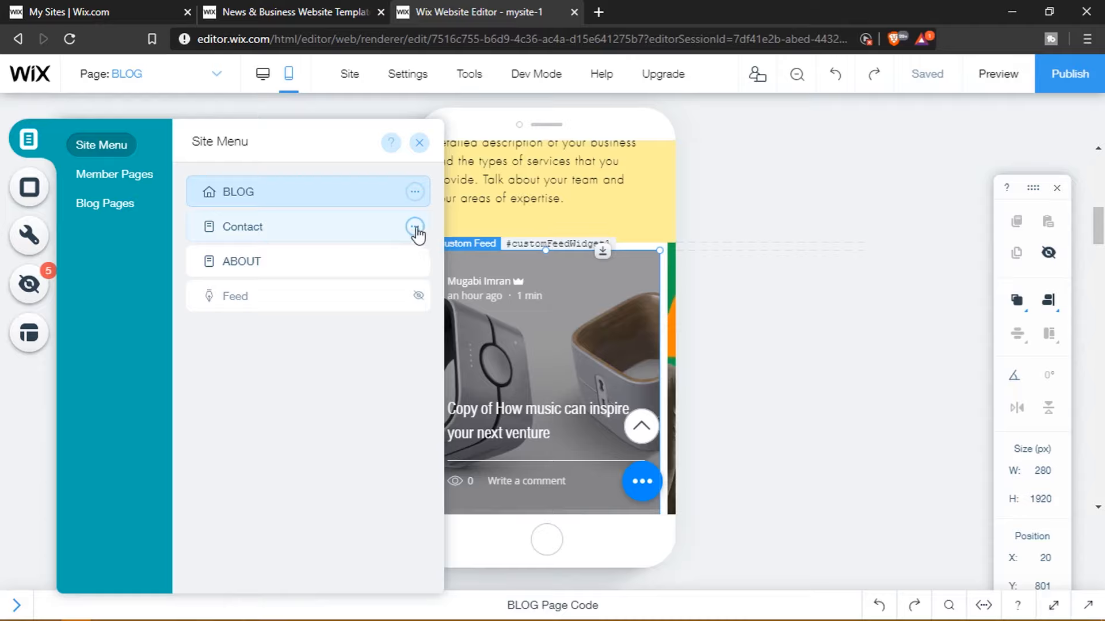
left_click(414, 226)
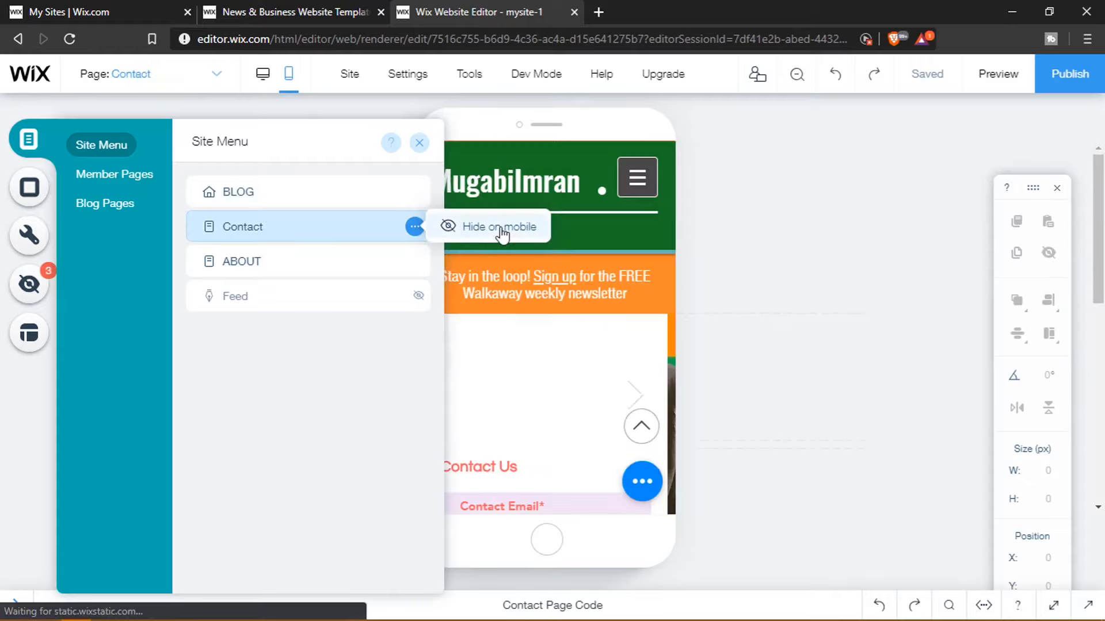
left_click(421, 145)
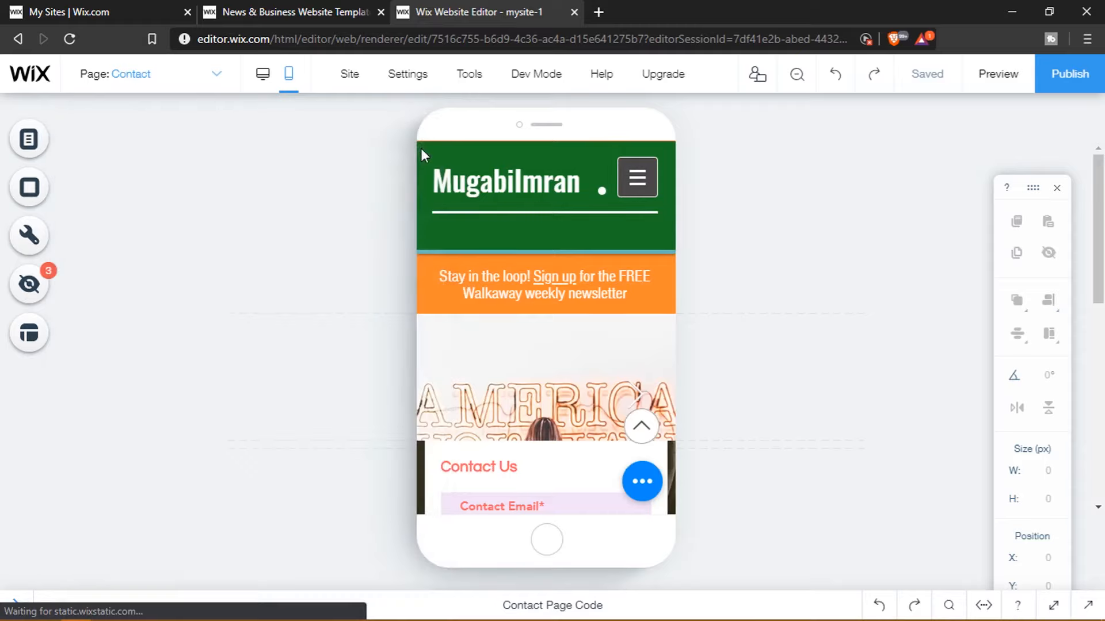
scroll(629, 273, "down", 2)
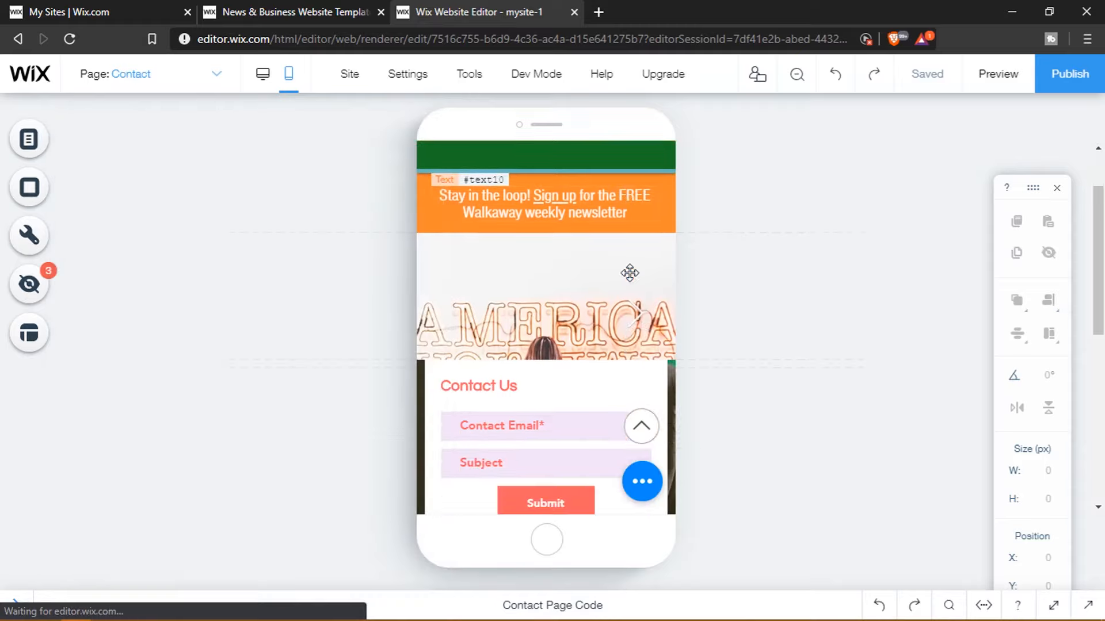
Step: Optimize the Contact page's mobile layout with the Page Layout Optimizer and check the contact form and map
left_click(26, 344)
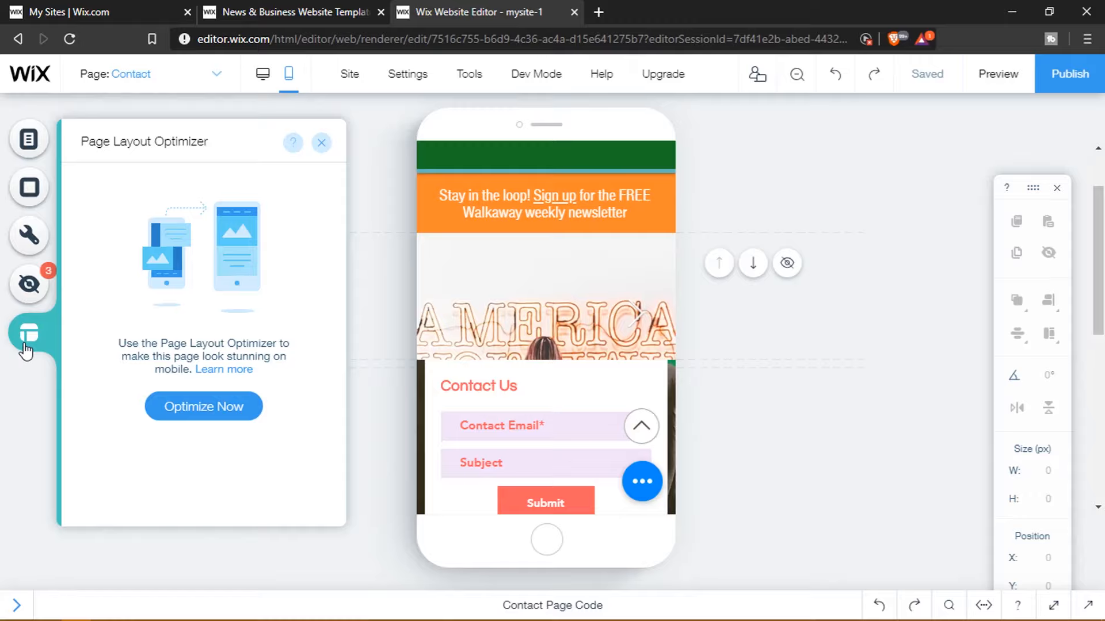
left_click(183, 406)
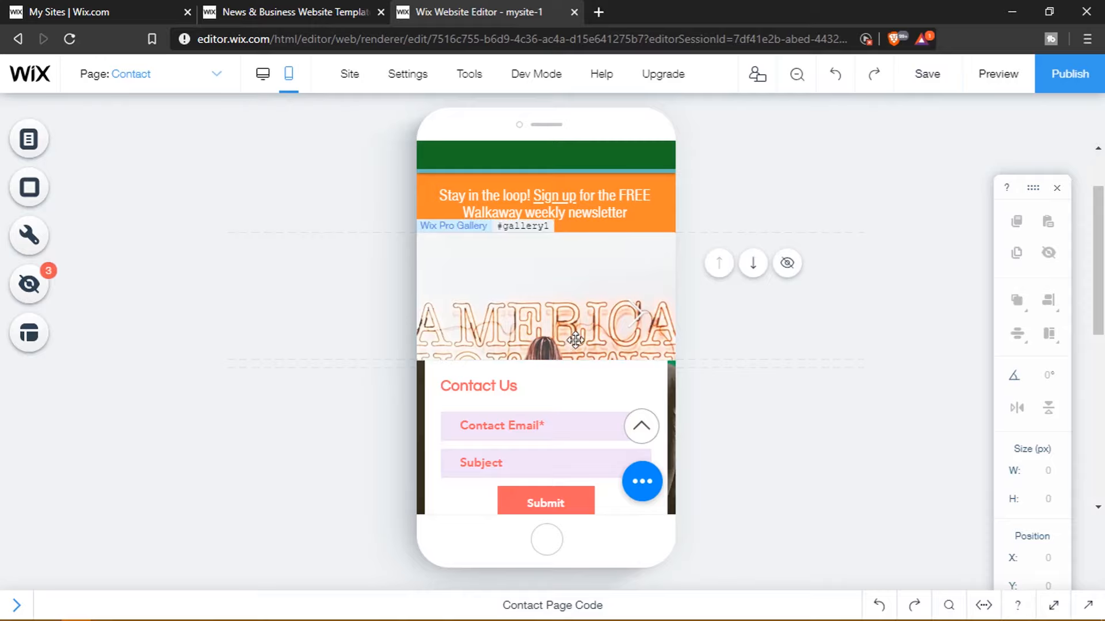
scroll(580, 332, "down", 5)
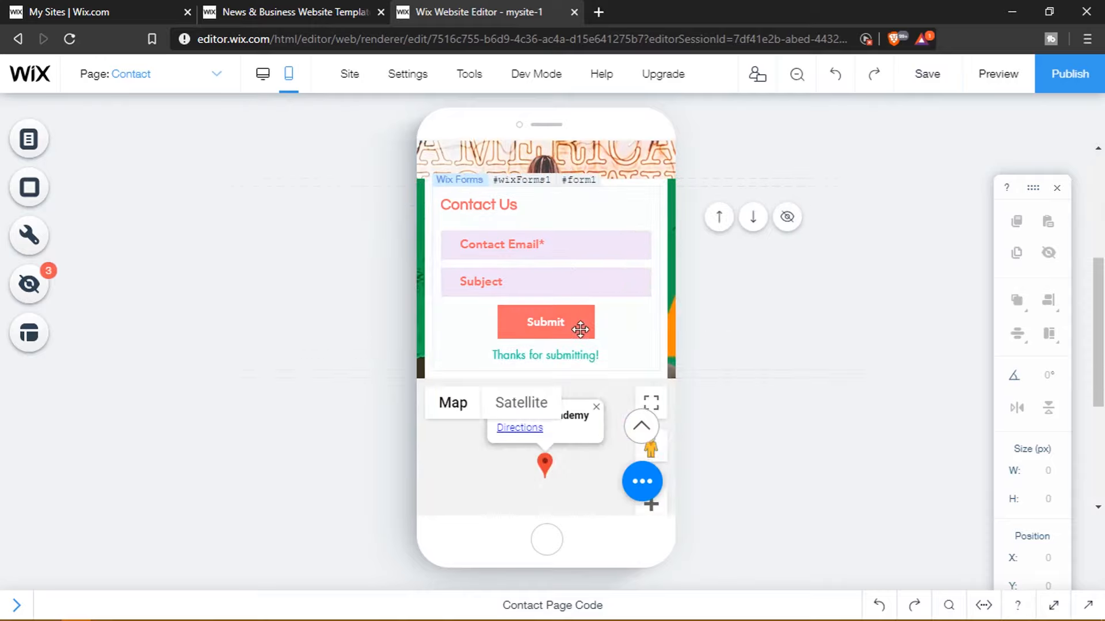
scroll(580, 330, "up", 8)
Step: Check the mobile menu's editing options and try to decrease the size of the site title text in the header
left_click(638, 175)
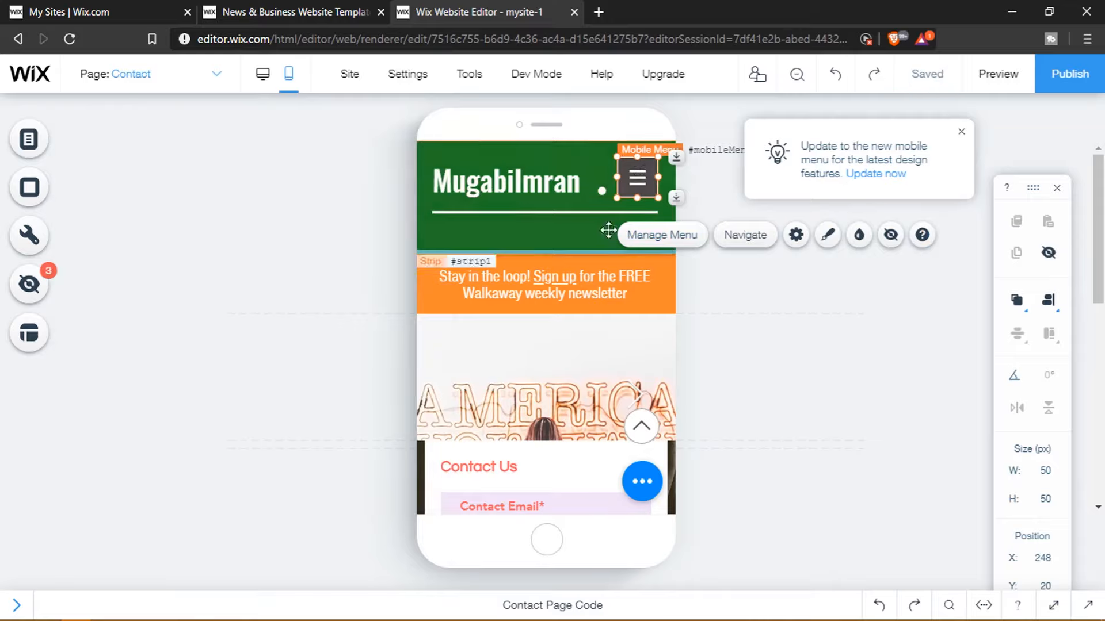
left_click(528, 187)
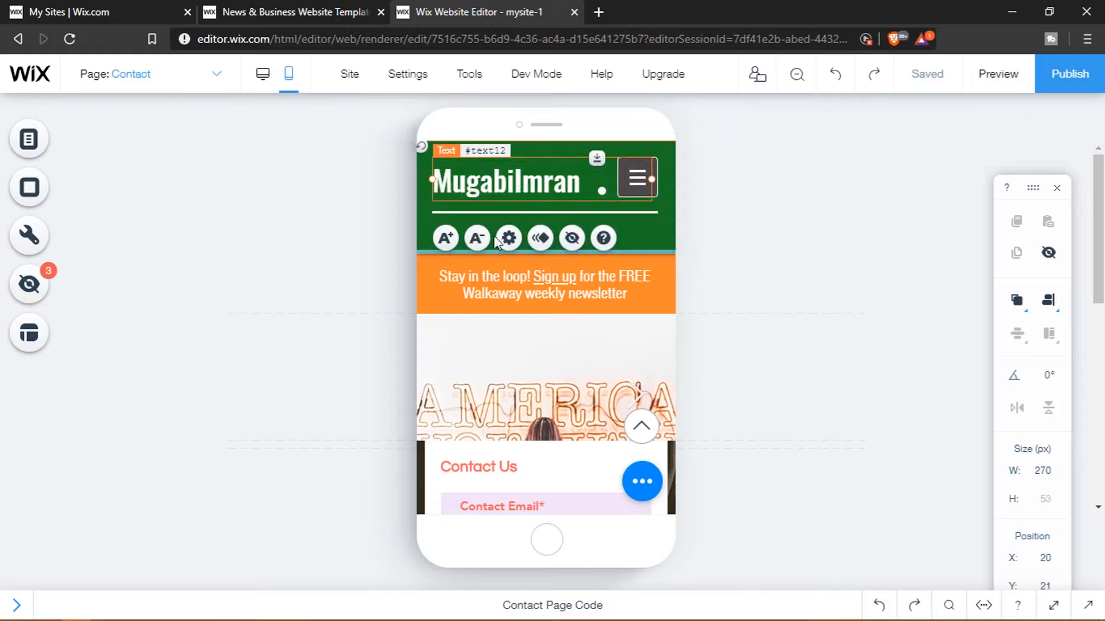
left_click(482, 244)
left_click(728, 202)
Step: Look over the Contact page's mobile layout in the editor, and check it down to the footer in the preview
scroll(730, 204, "down", 8)
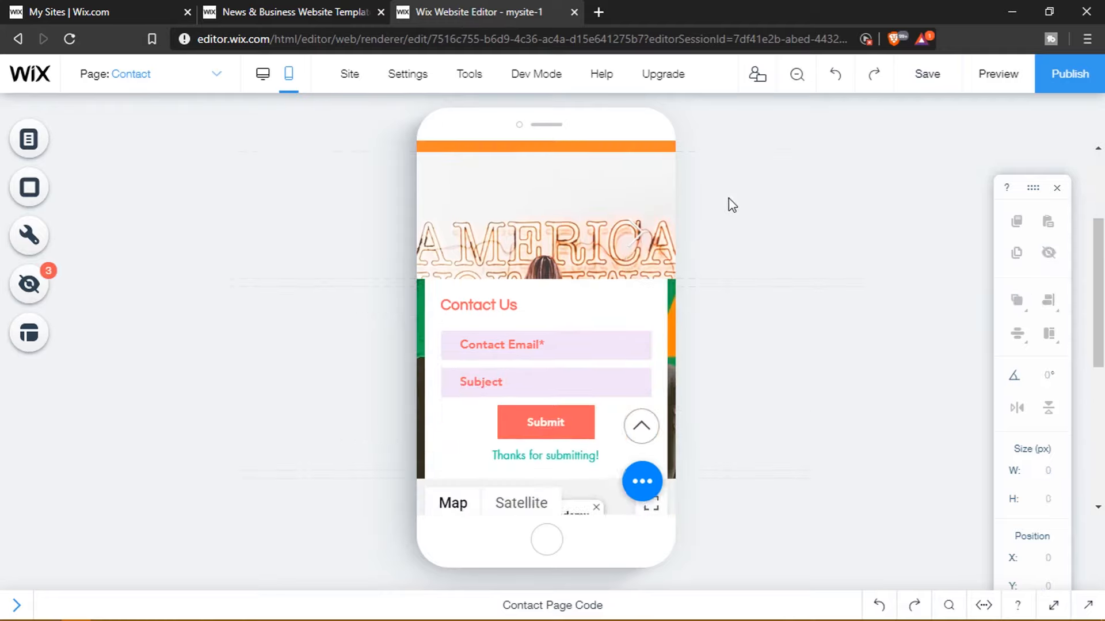
scroll(731, 204, "up", 7)
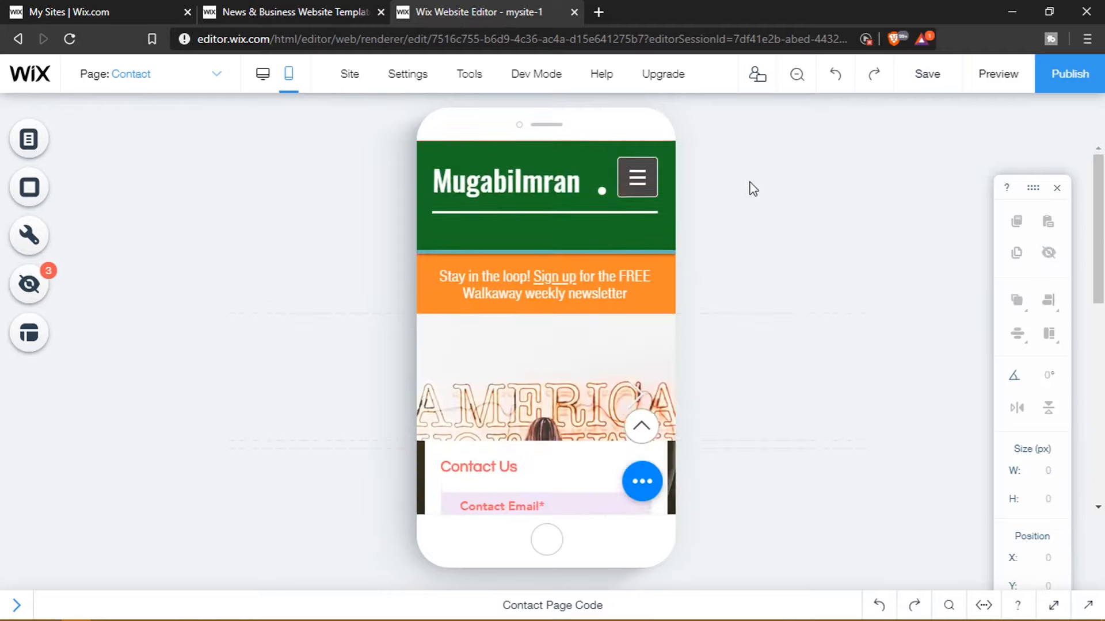
scroll(737, 207, "down", 4)
scroll(740, 209, "up", 2)
scroll(739, 207, "up", 3)
left_click(993, 75)
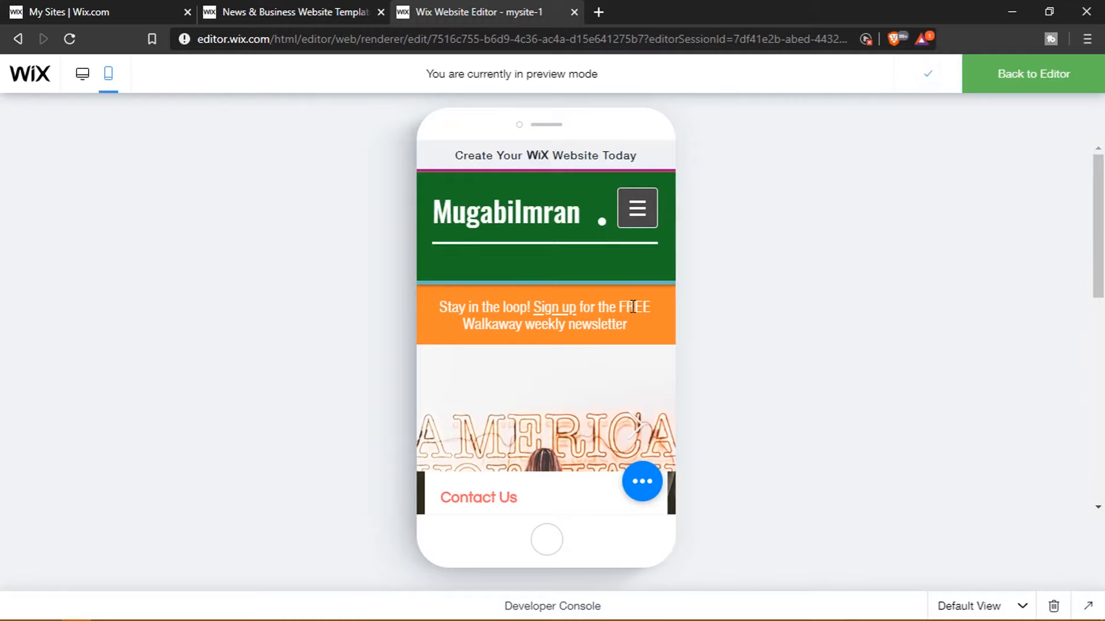
scroll(633, 306, "down", 10)
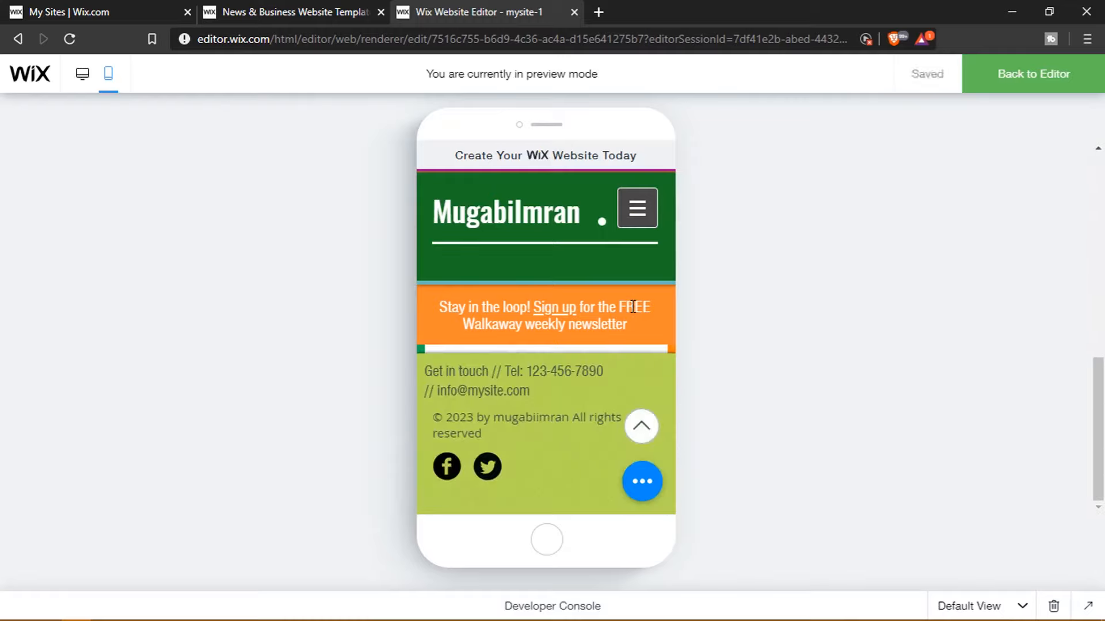
scroll(613, 361, "up", 5)
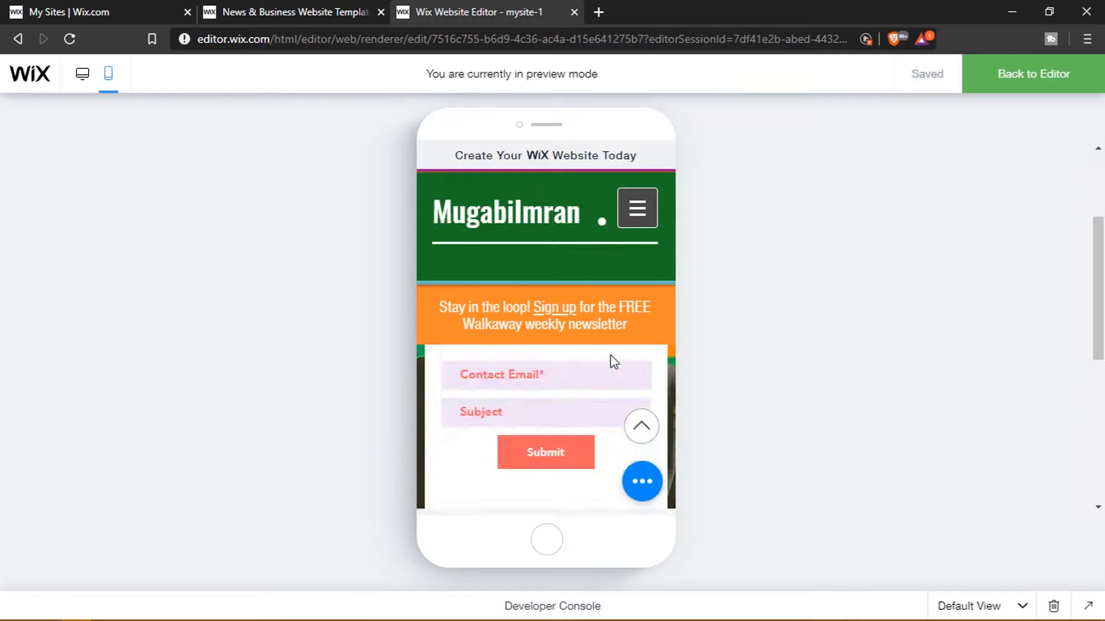
Step: Go to the BLOG page from the mobile menu in the preview, view its footer and test the Back to Top button
left_click(640, 217)
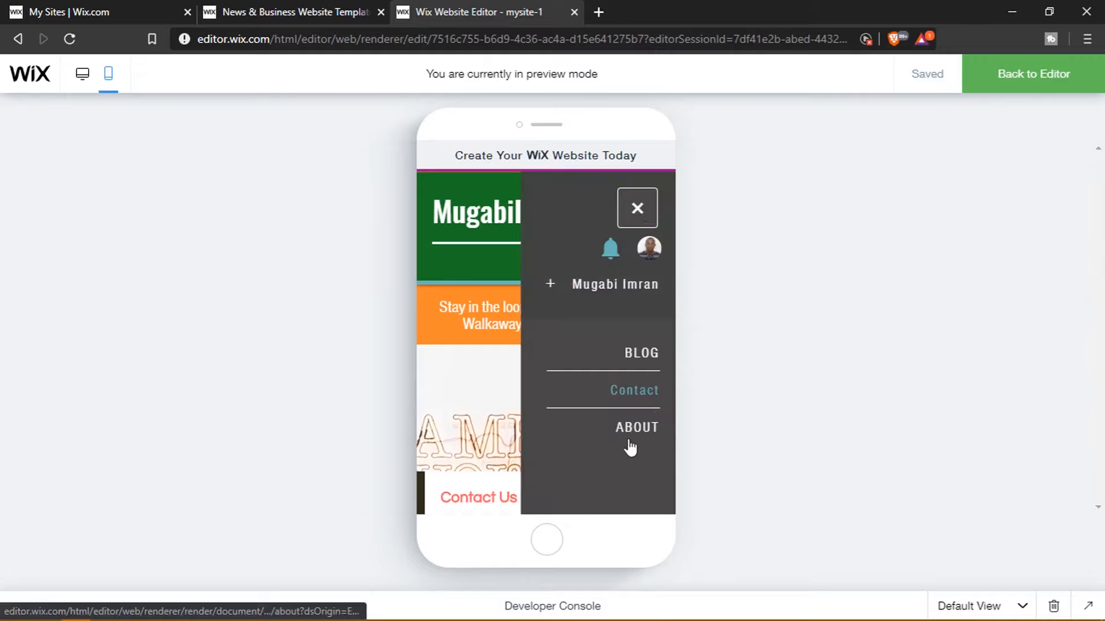
left_click(636, 355)
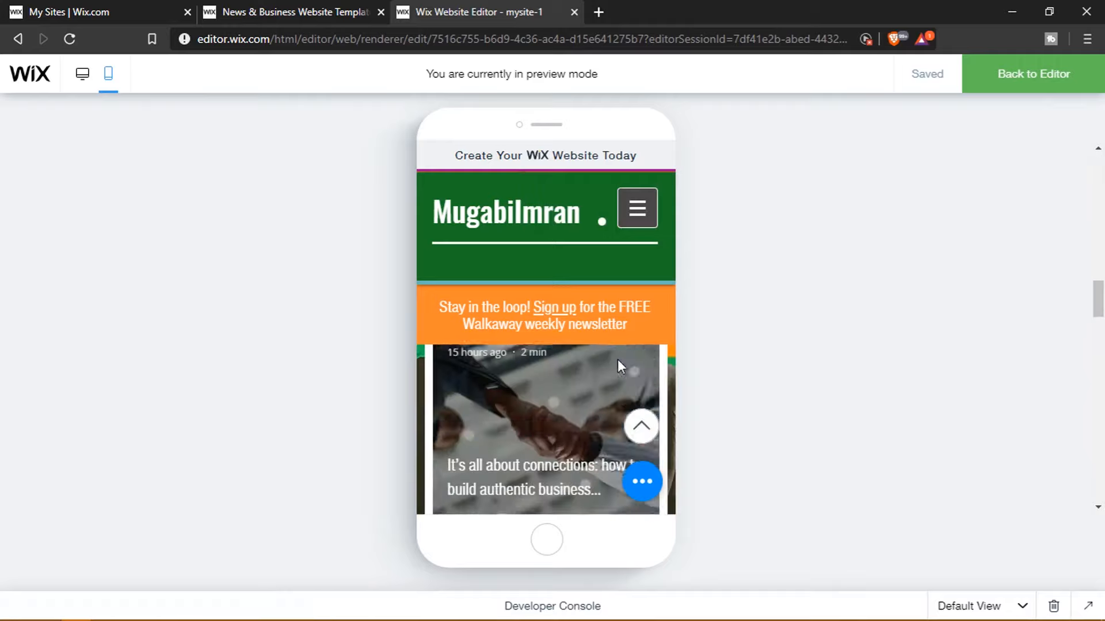
scroll(617, 359, "down", 10)
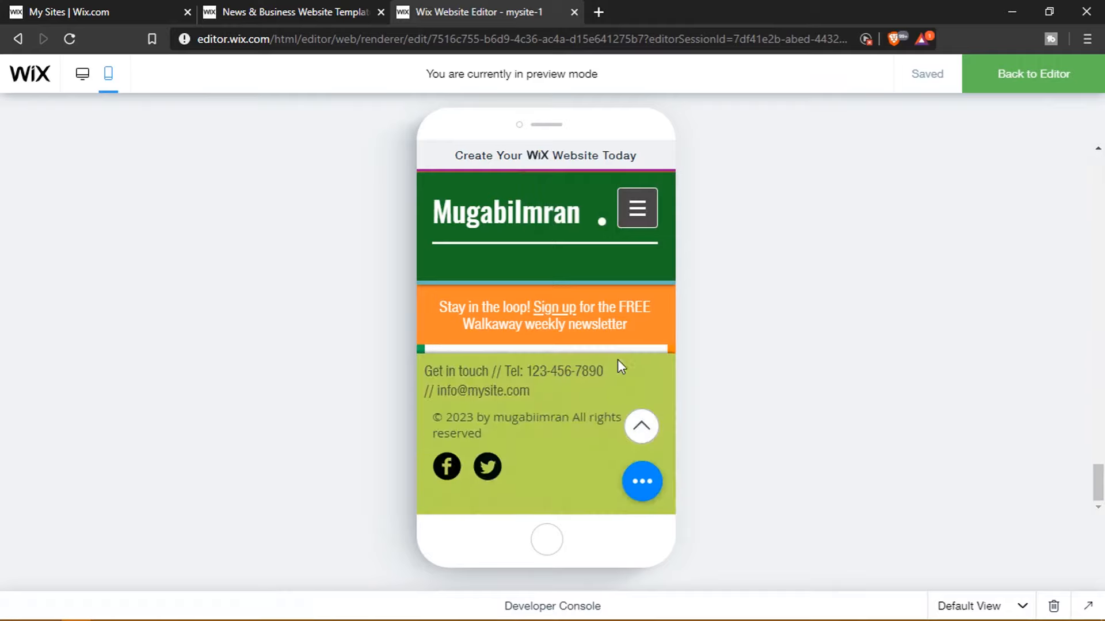
left_click(641, 428)
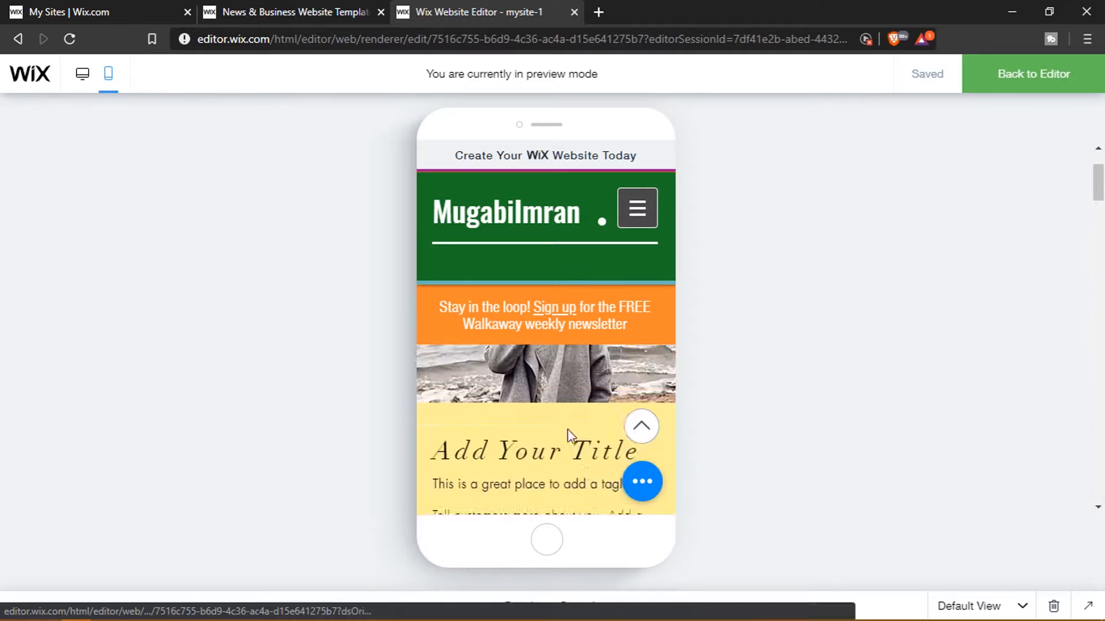
Step: Expand the floating quick actions in the mobile preview to check the Phone, Email and Facebook options, and collapse them
left_click(646, 486)
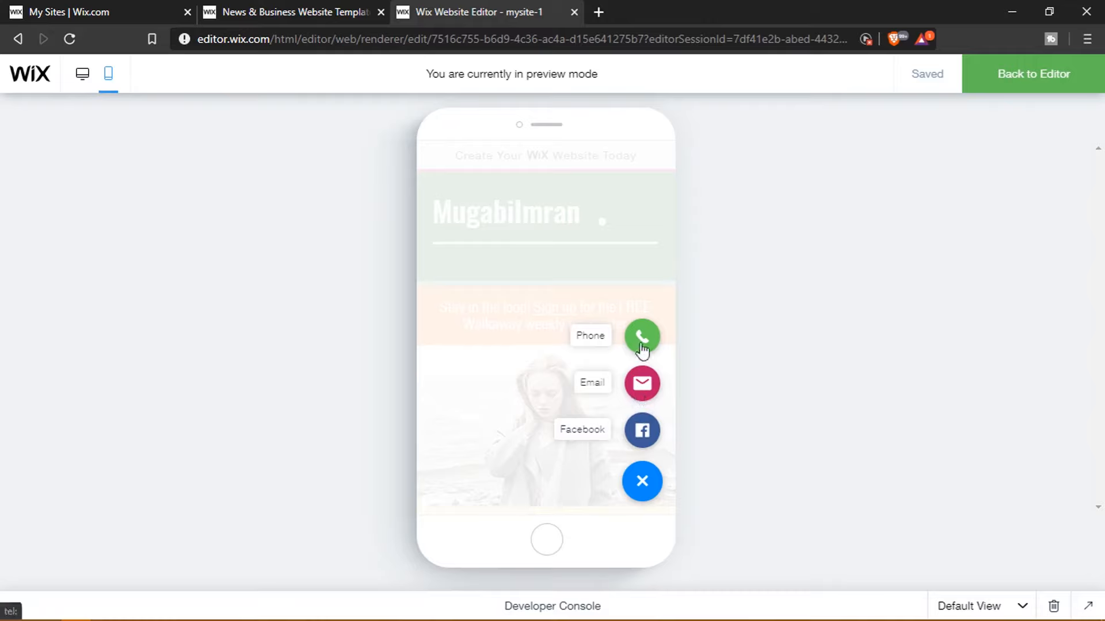
double_click(647, 305)
left_click(661, 311)
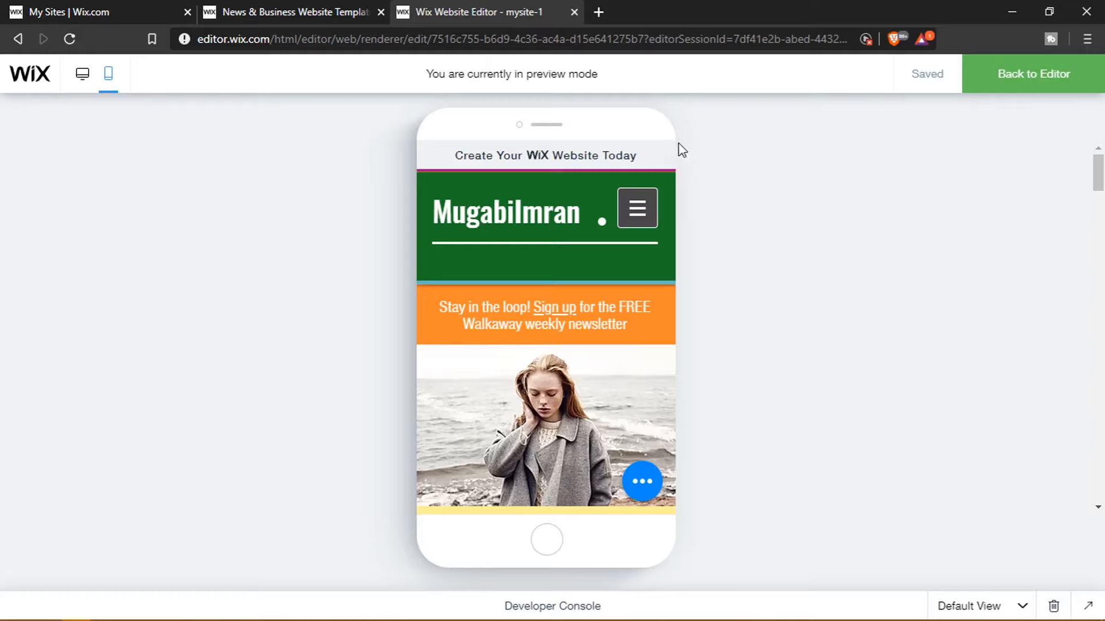
Step: Close the site editor and the template gallery, and return to the My Sites overview
left_click(574, 12)
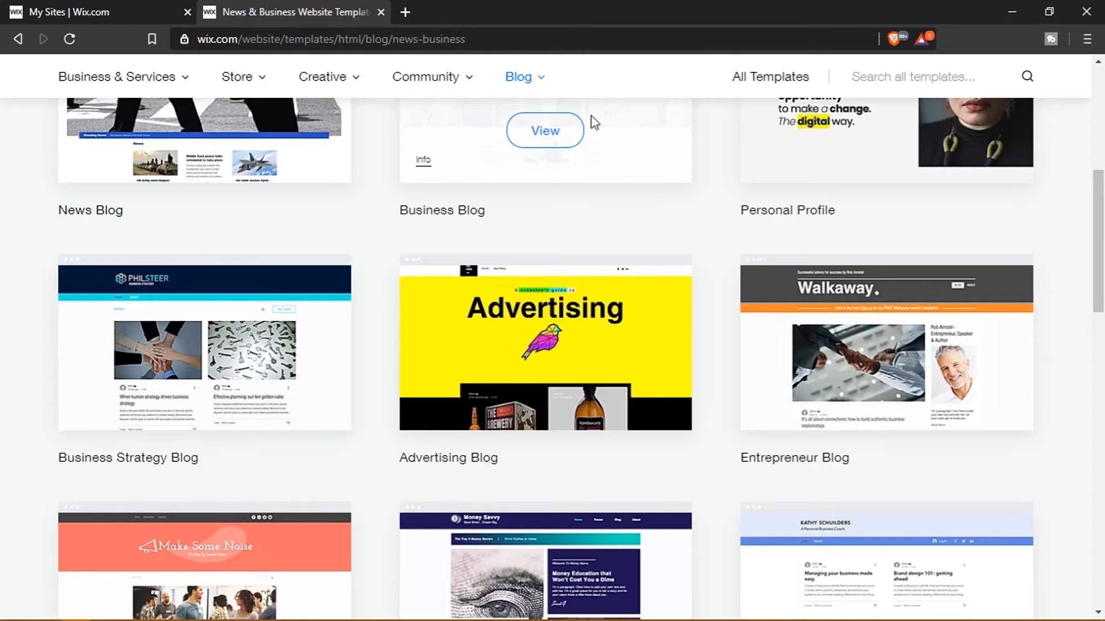
mouse_move(426, 77)
left_click(381, 12)
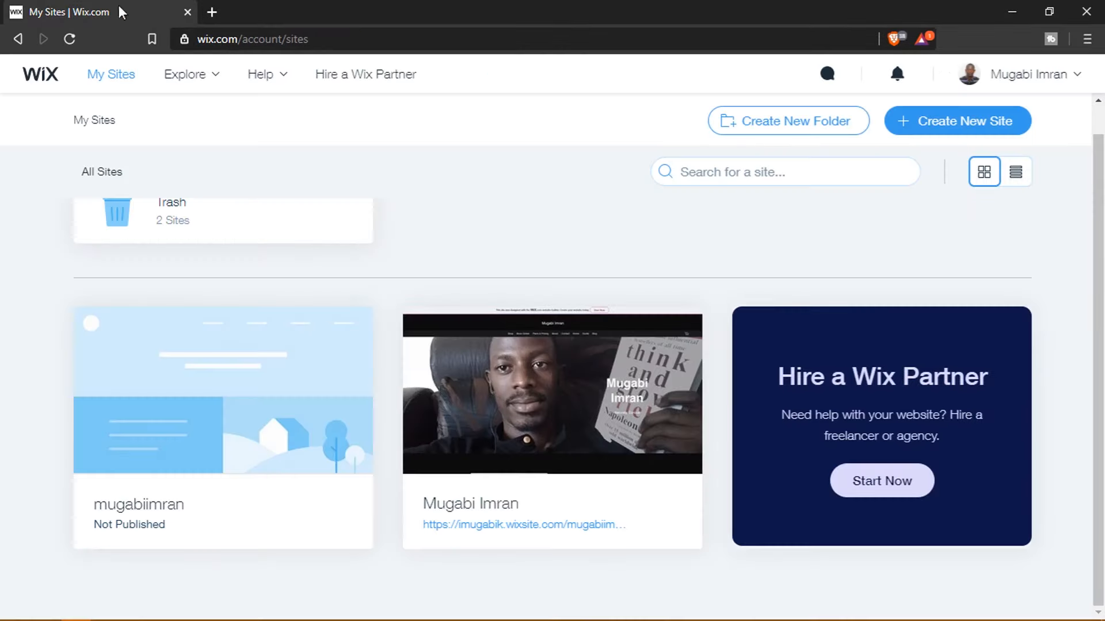
Step: Reload the My Sites overview, look over the listed sites and check the available site actions for Mysite 1
key("F5")
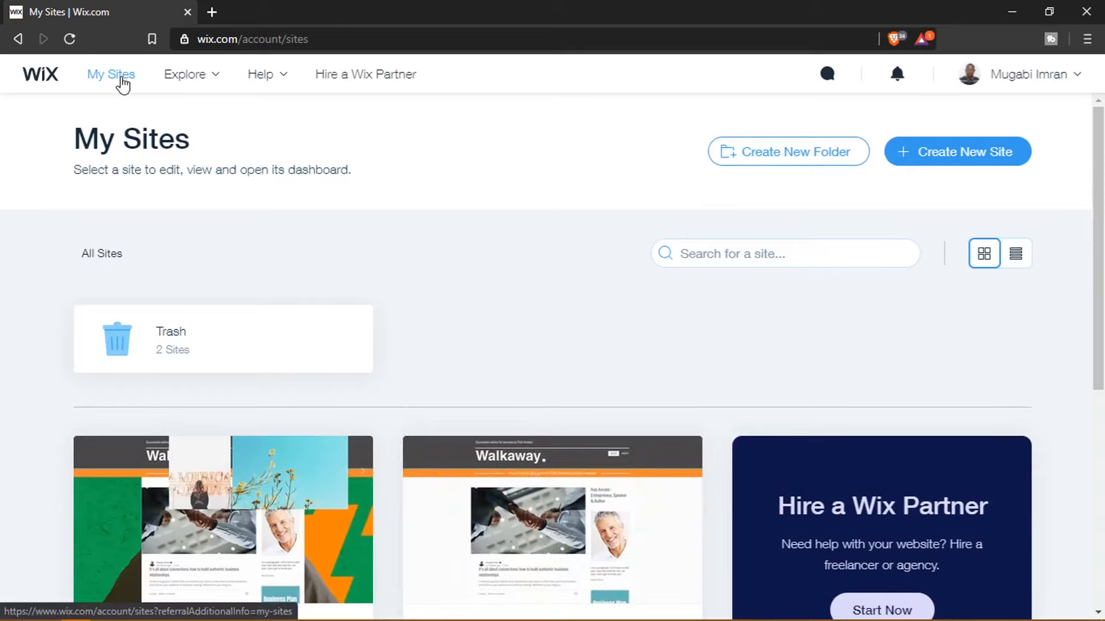
scroll(547, 246, "down", 6)
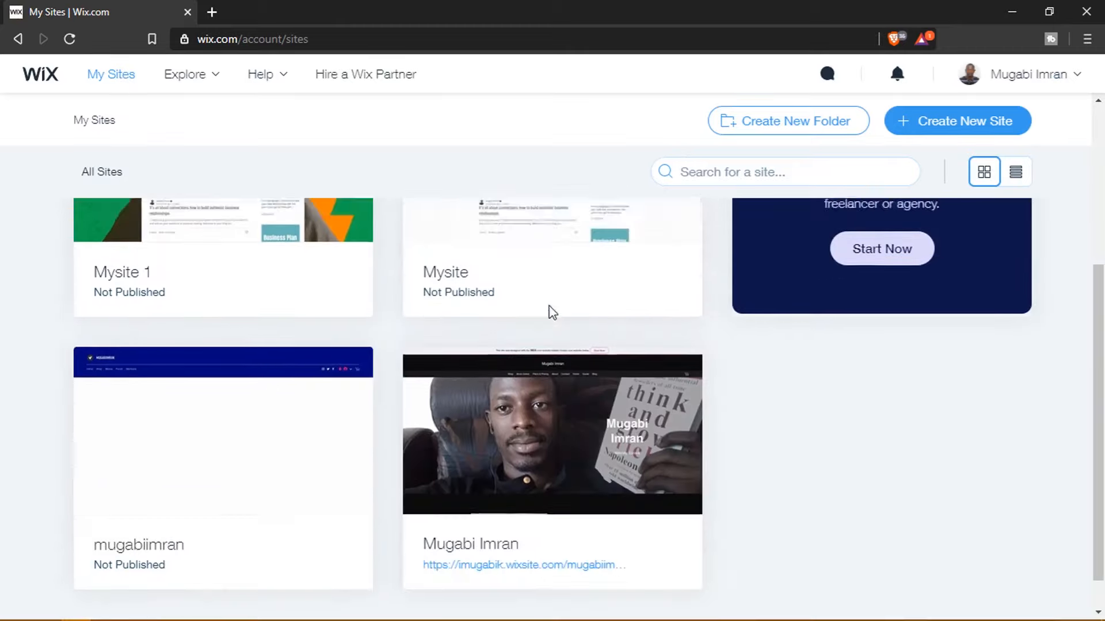
scroll(548, 313, "up", 2)
mouse_move(266, 308)
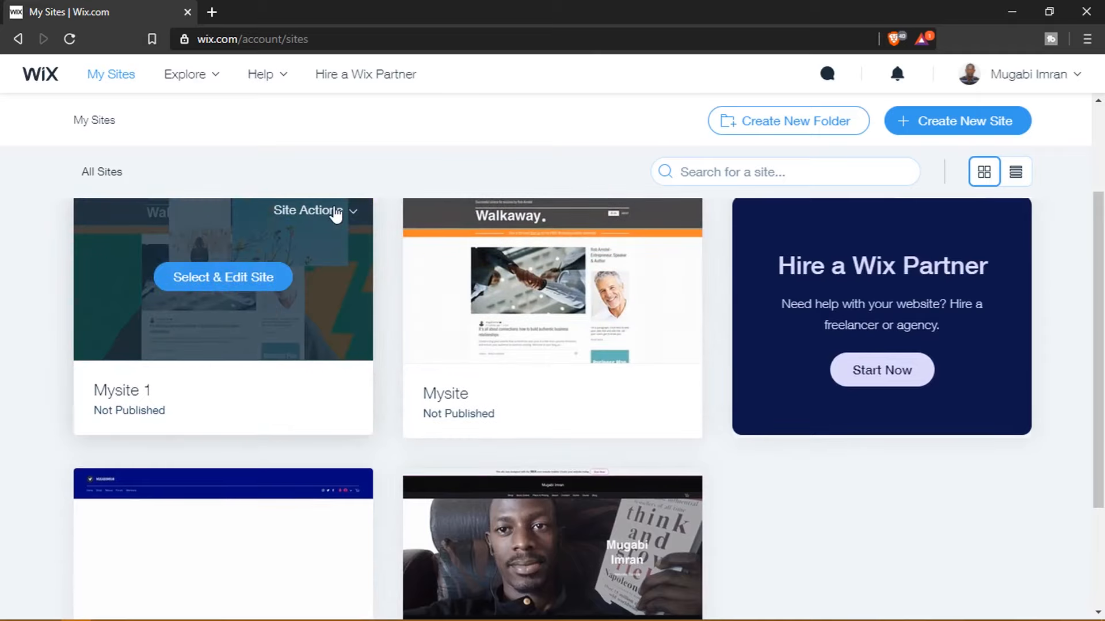
left_click(336, 211)
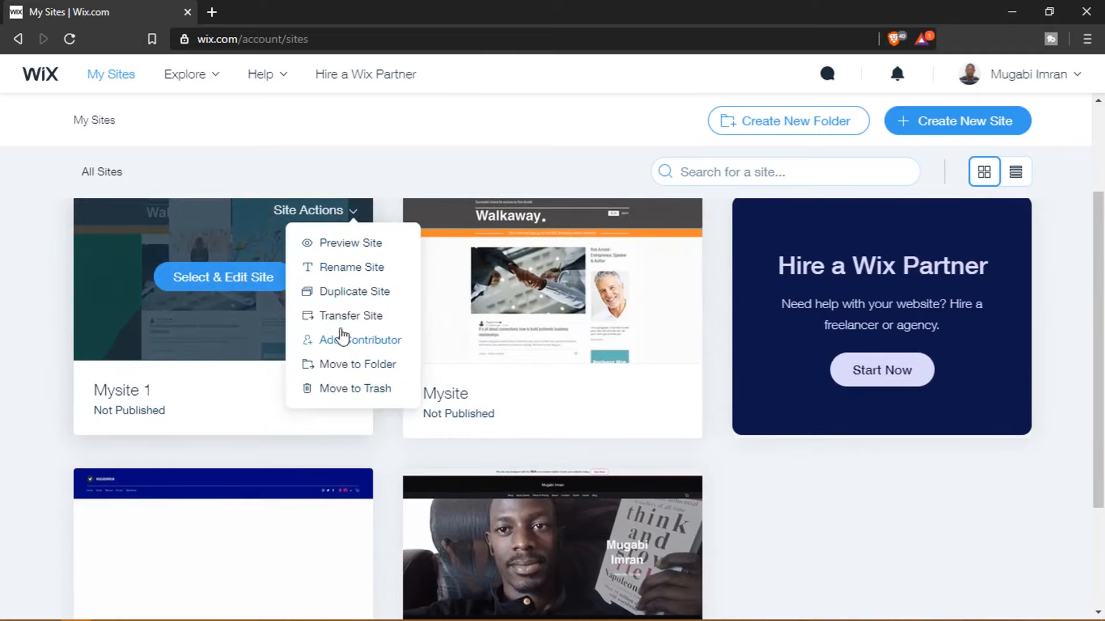
left_click(351, 218)
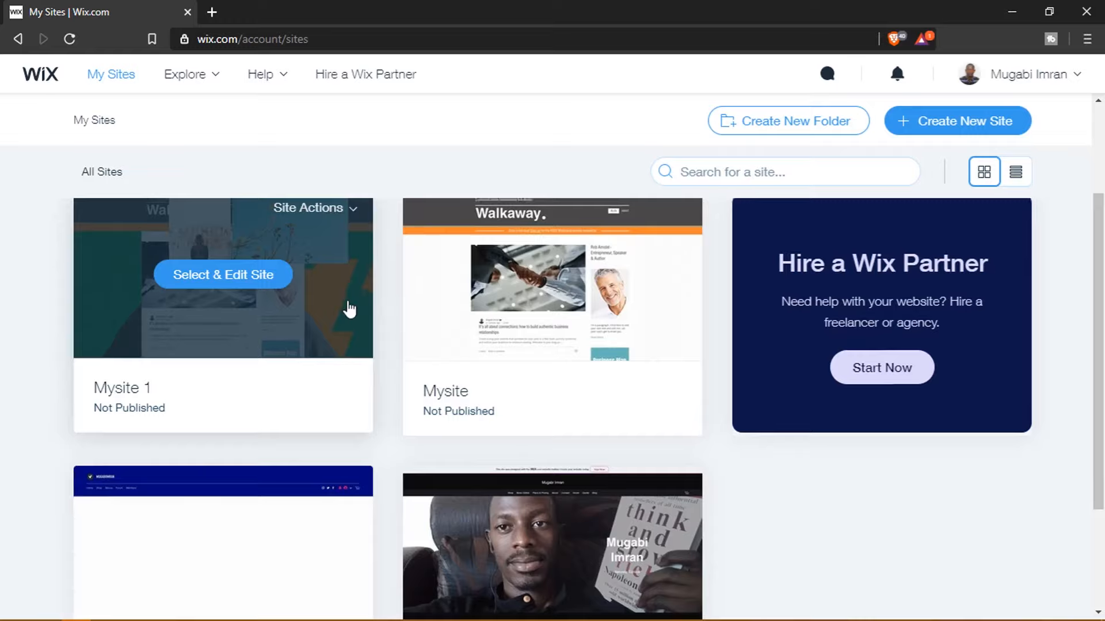
scroll(349, 309, "down", 3)
scroll(404, 375, "up", 4)
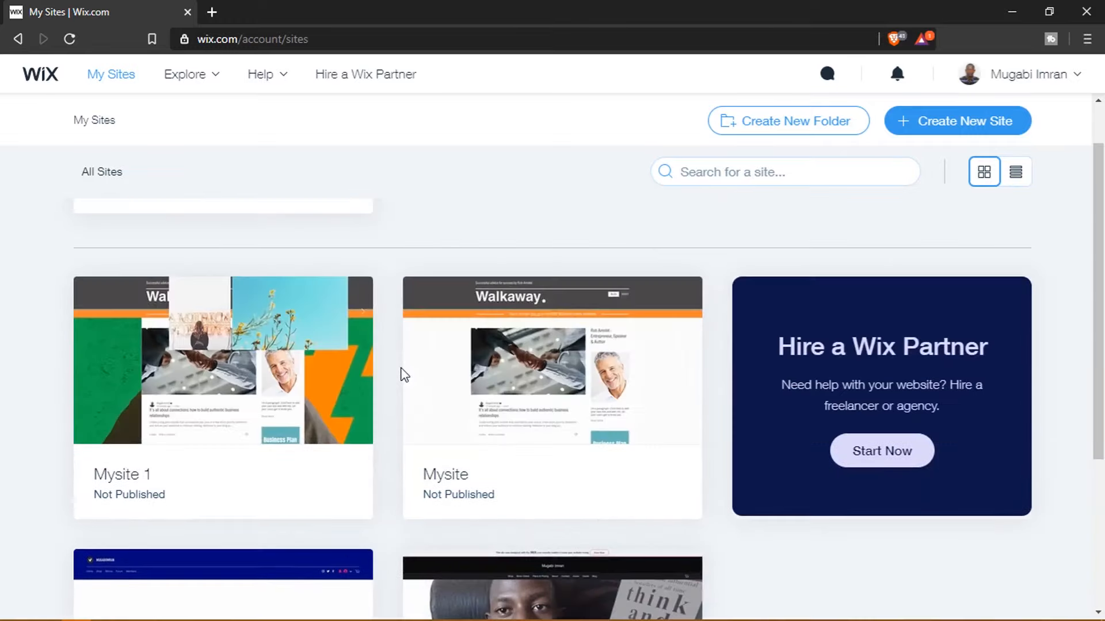
Step: Open the dashboard of the Mysite 1 site and inspect its full web address
mouse_move(340, 365)
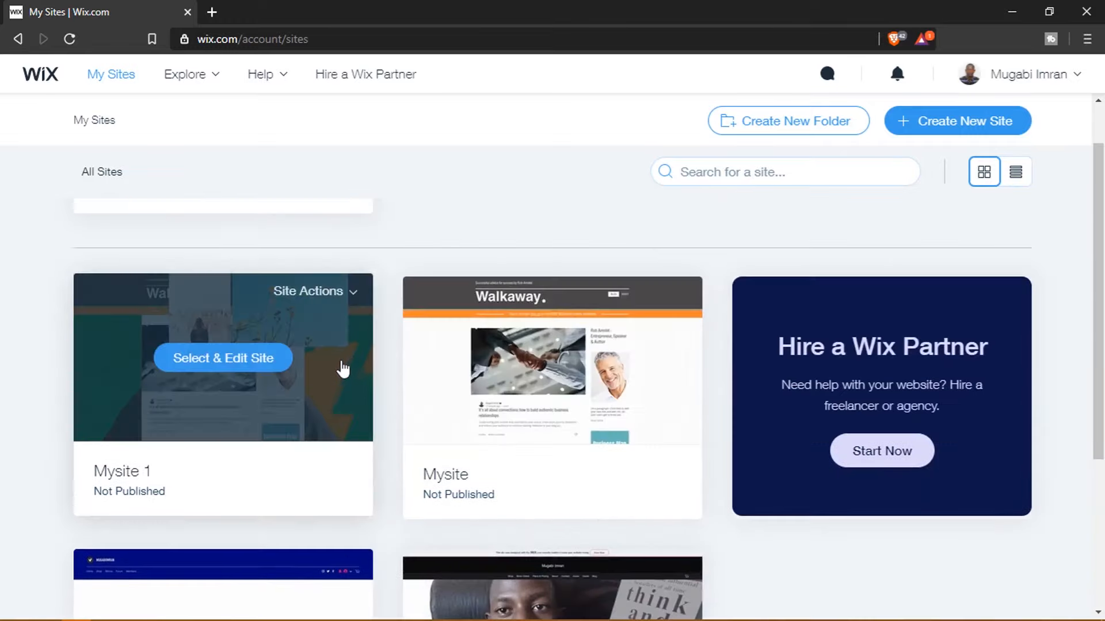
left_click(201, 375)
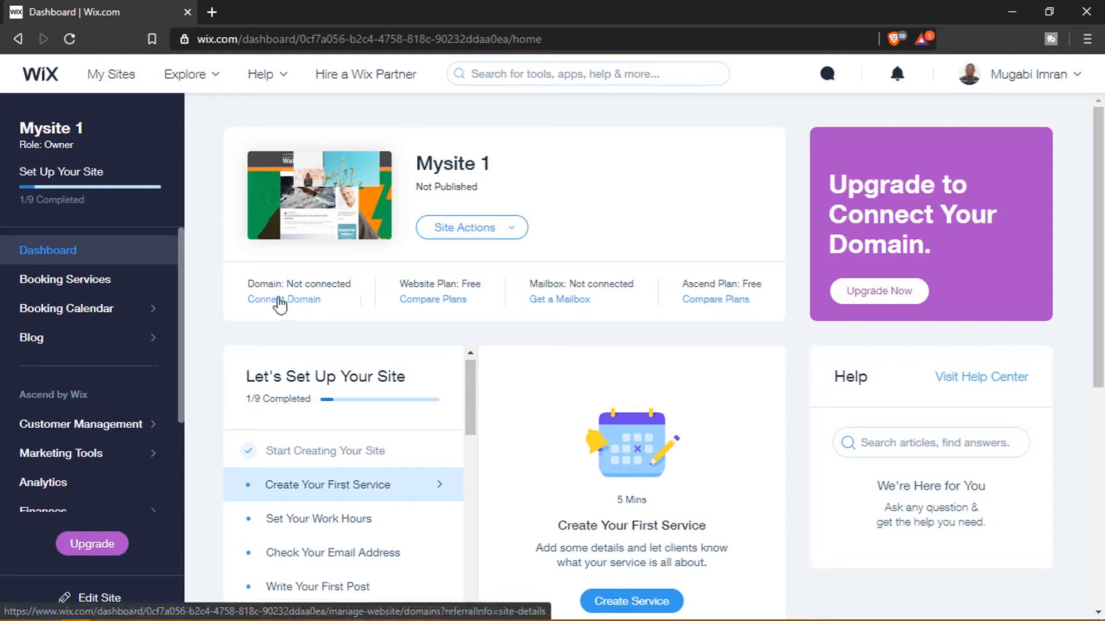
left_click(236, 43)
left_click(238, 43)
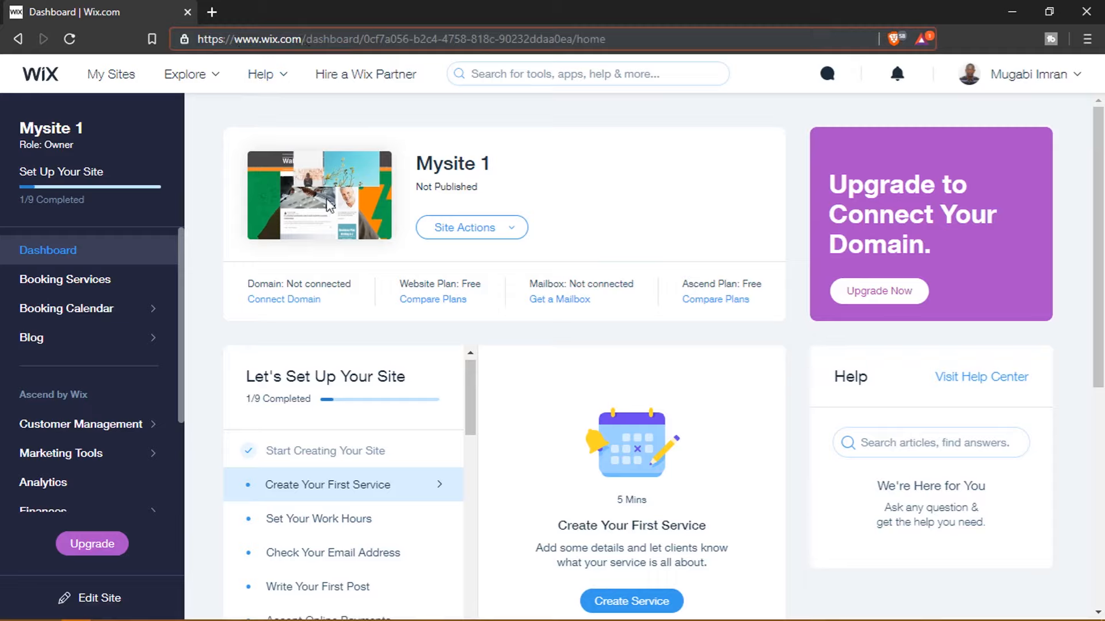
left_click(342, 302)
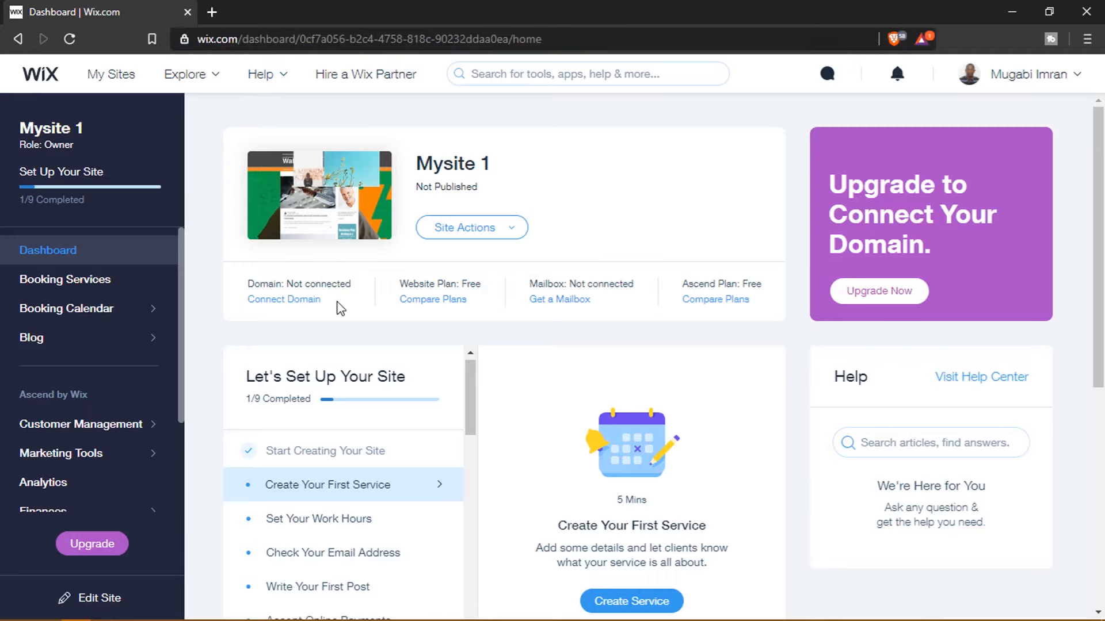
Step: Start connecting a domain to Mysite 1, view the search for buying a new domain name, and return to the domain options
left_click(295, 306)
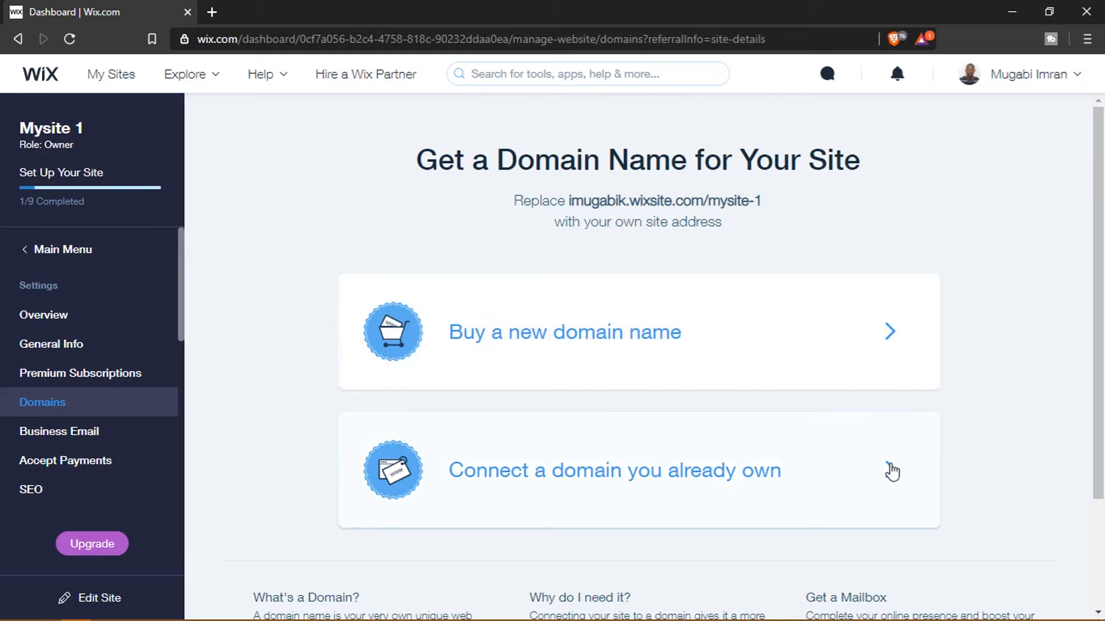
left_click(886, 344)
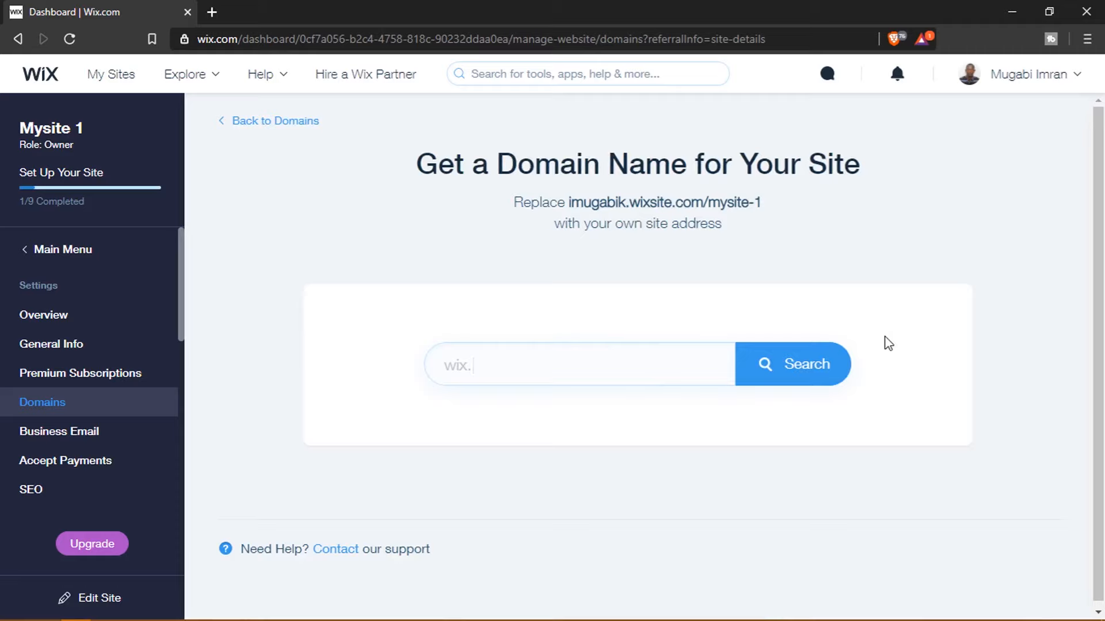
left_click(542, 363)
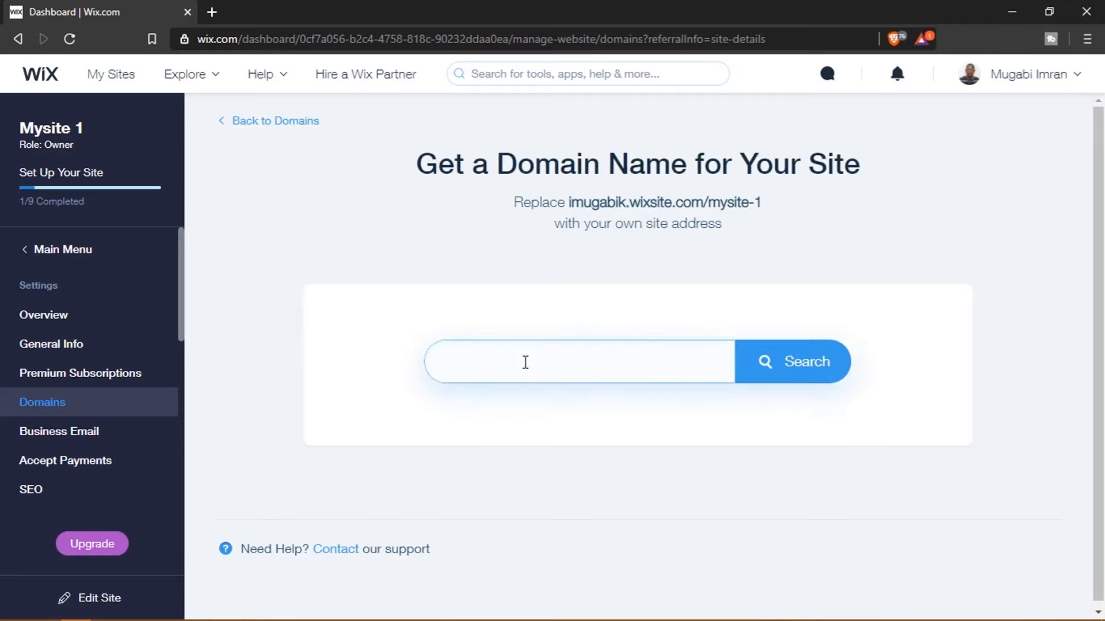
left_click(265, 122)
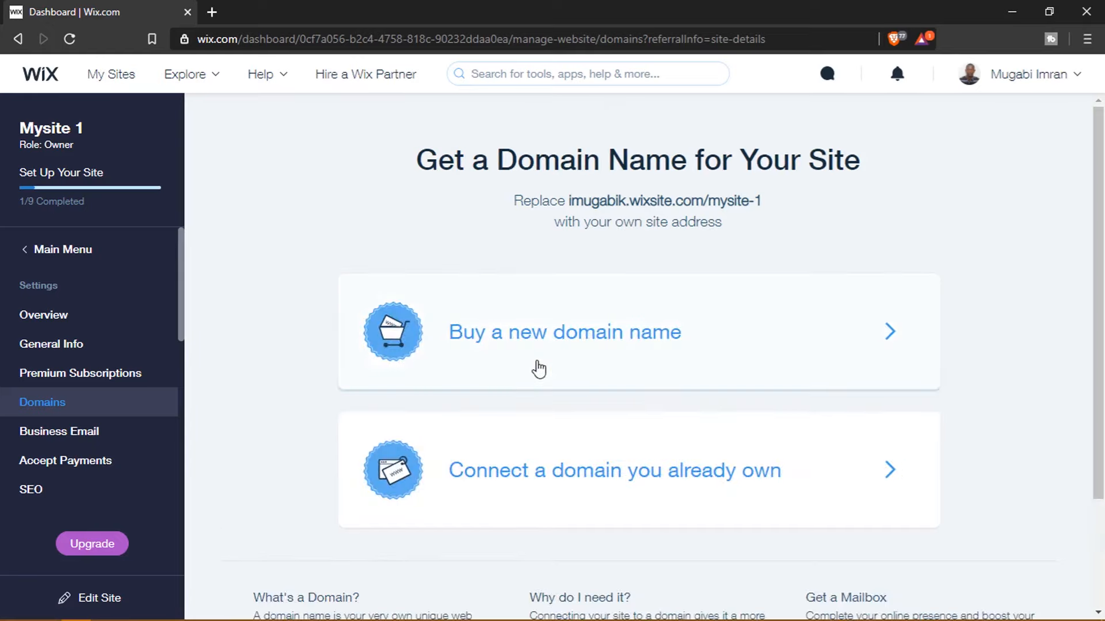
Step: Open the Premium plan upgrade page for Mysite 1 and compare the prices and features of the Website plans
scroll(101, 321, "down", 4)
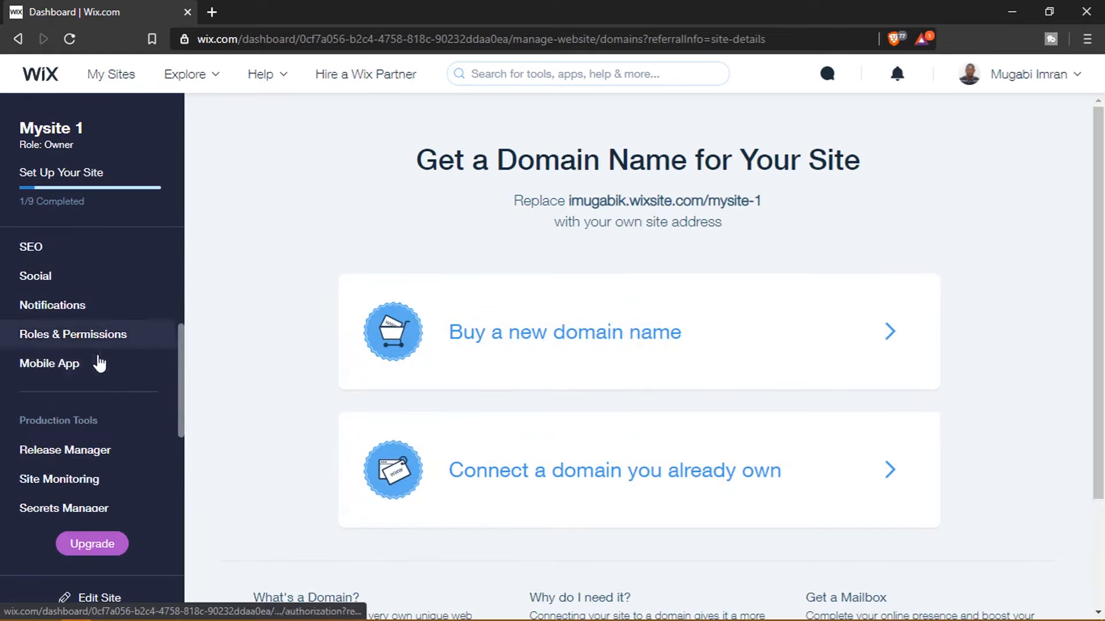
scroll(95, 460, "down", 3)
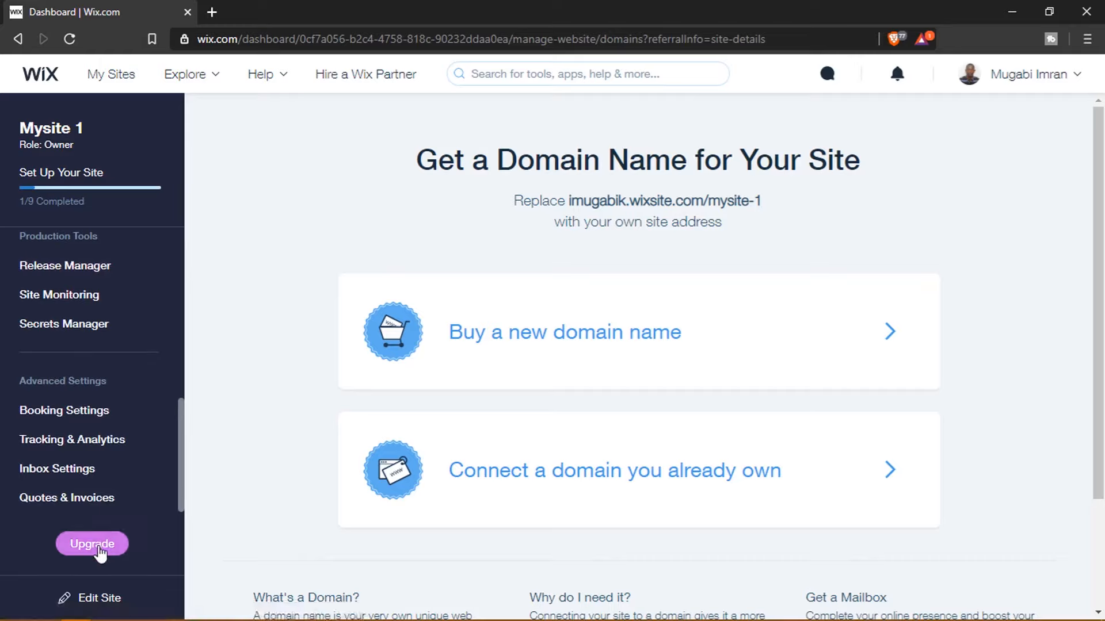
left_click(92, 544)
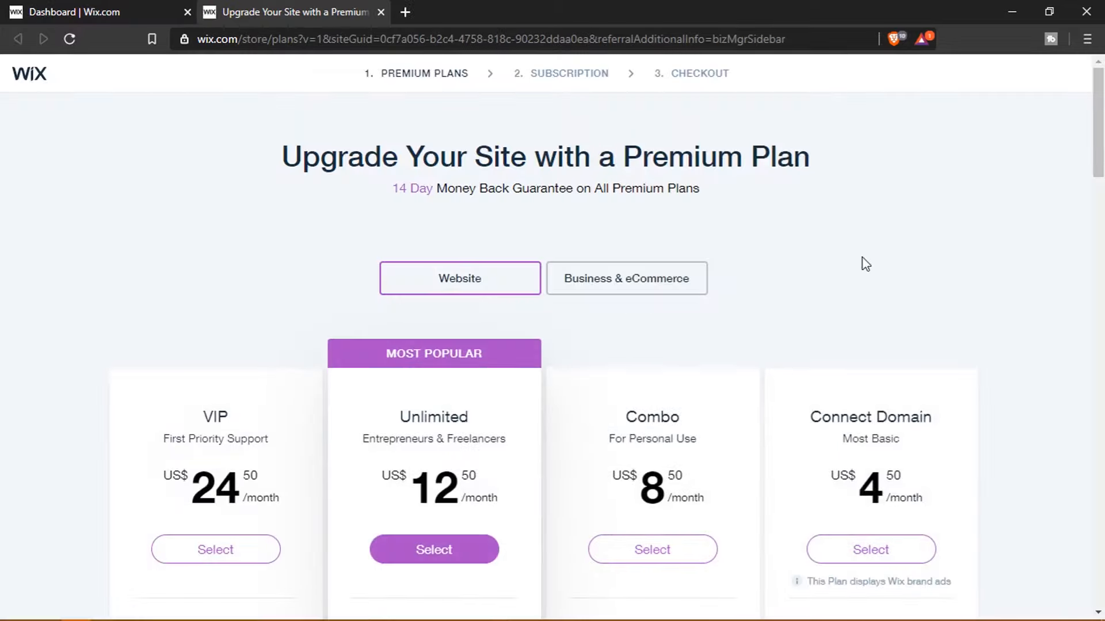
scroll(857, 266, "down", 2)
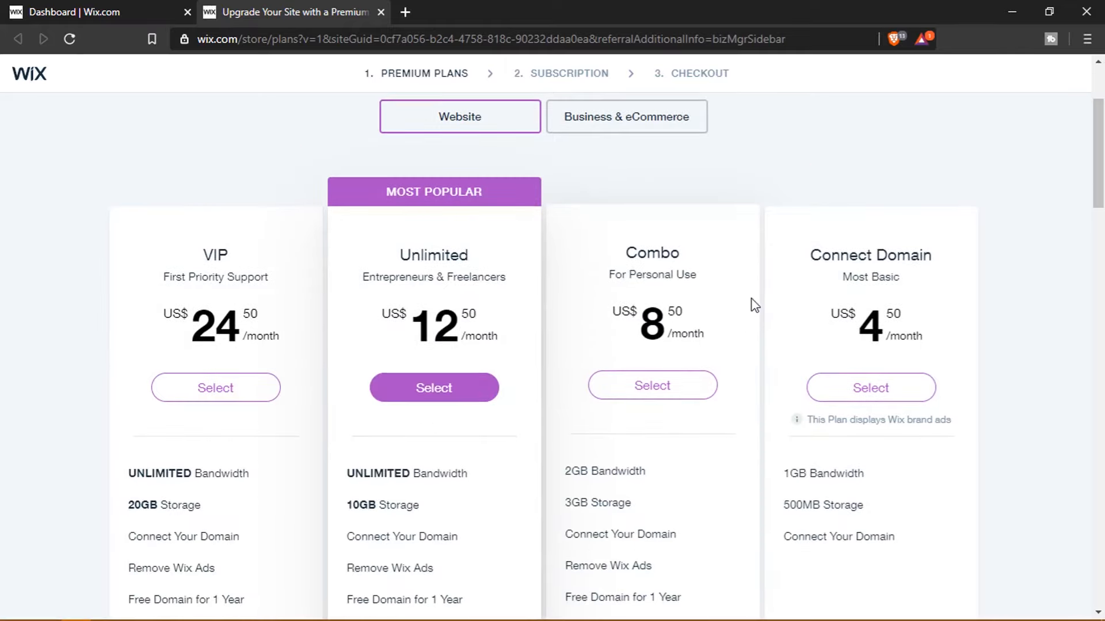
scroll(752, 304, "up", 1)
scroll(811, 355, "down", 4)
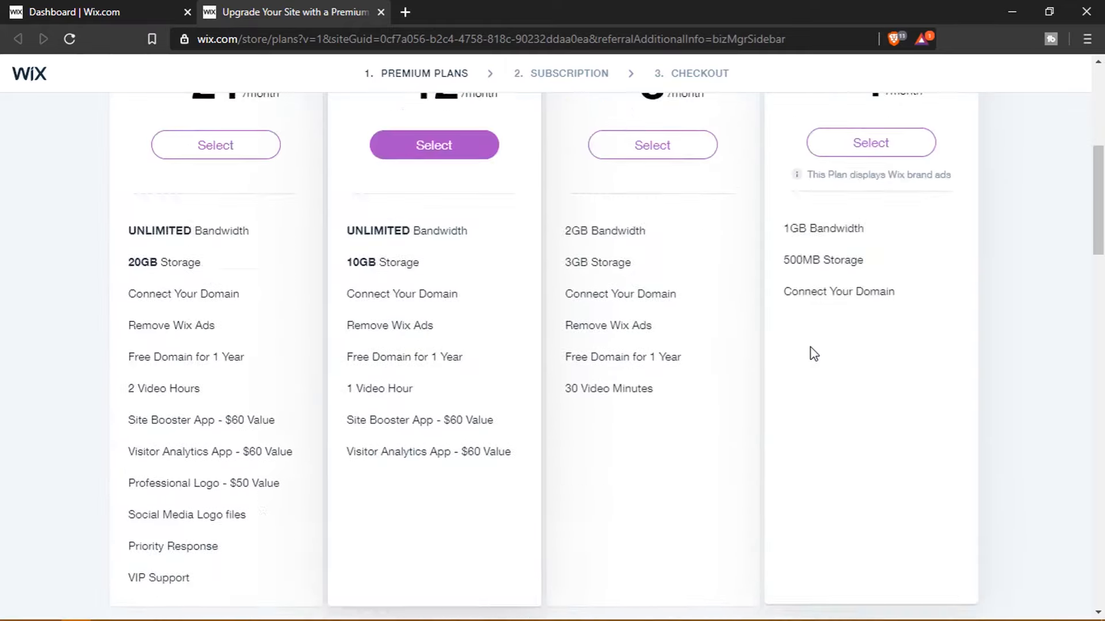
scroll(804, 347, "up", 2)
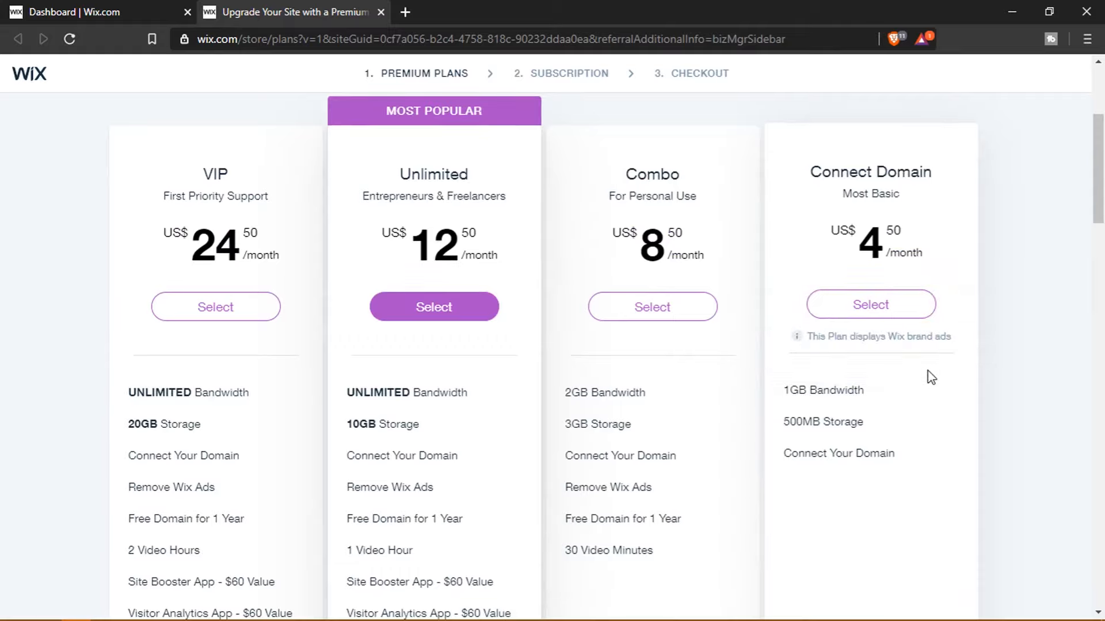
scroll(929, 375, "down", 1)
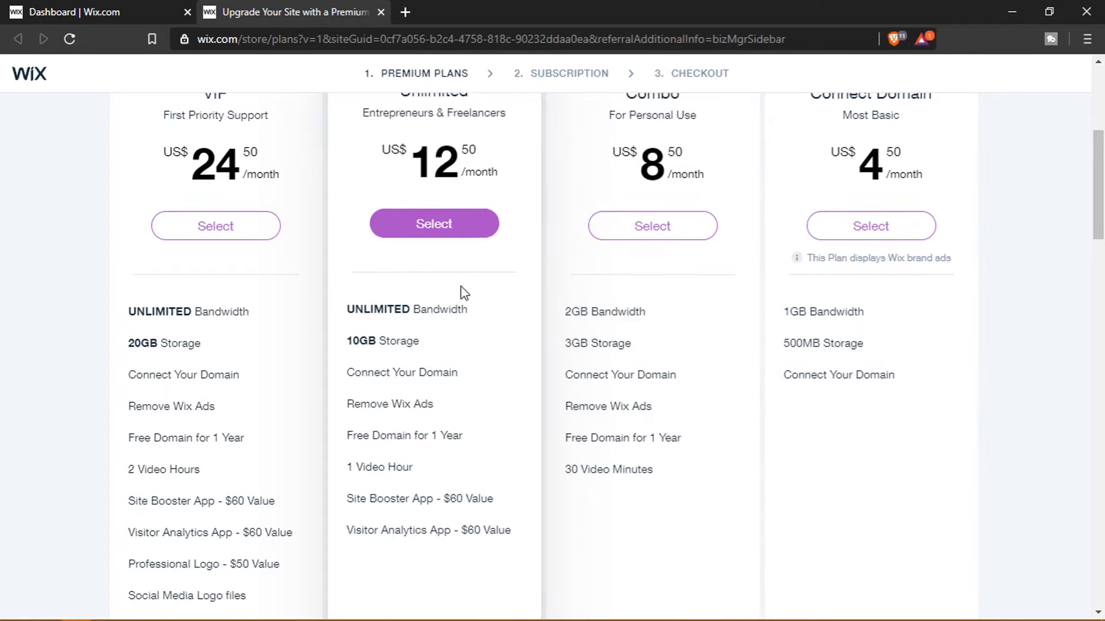
Step: Select the Unlimited plan to review its subscription periods and included features, and return to the plan overview
left_click(440, 225)
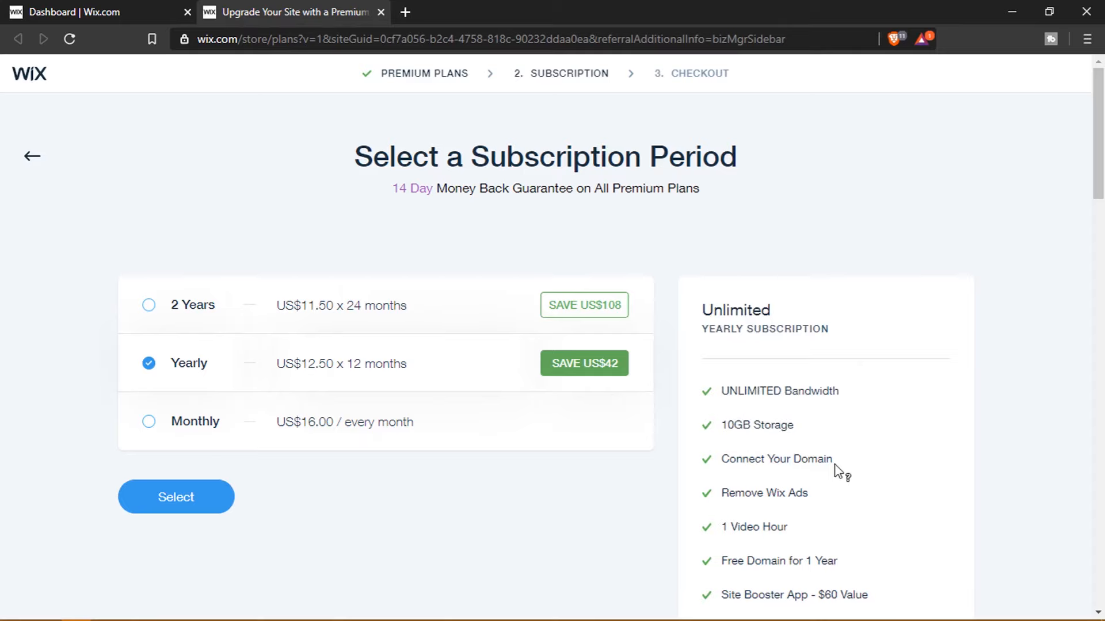
scroll(835, 469, "down", 3)
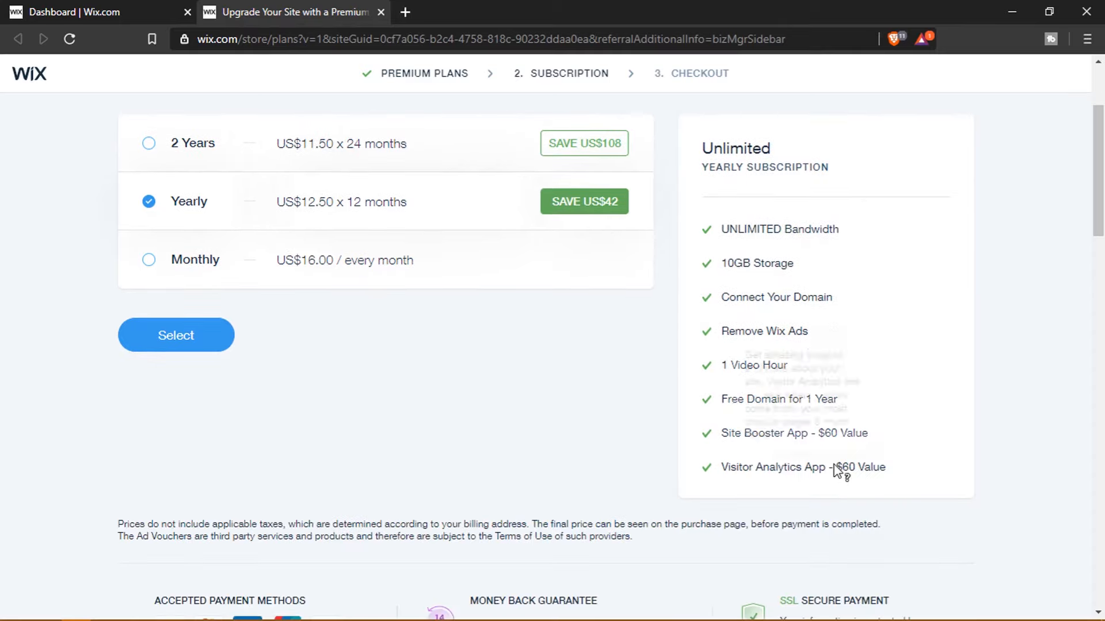
mouse_move(735, 408)
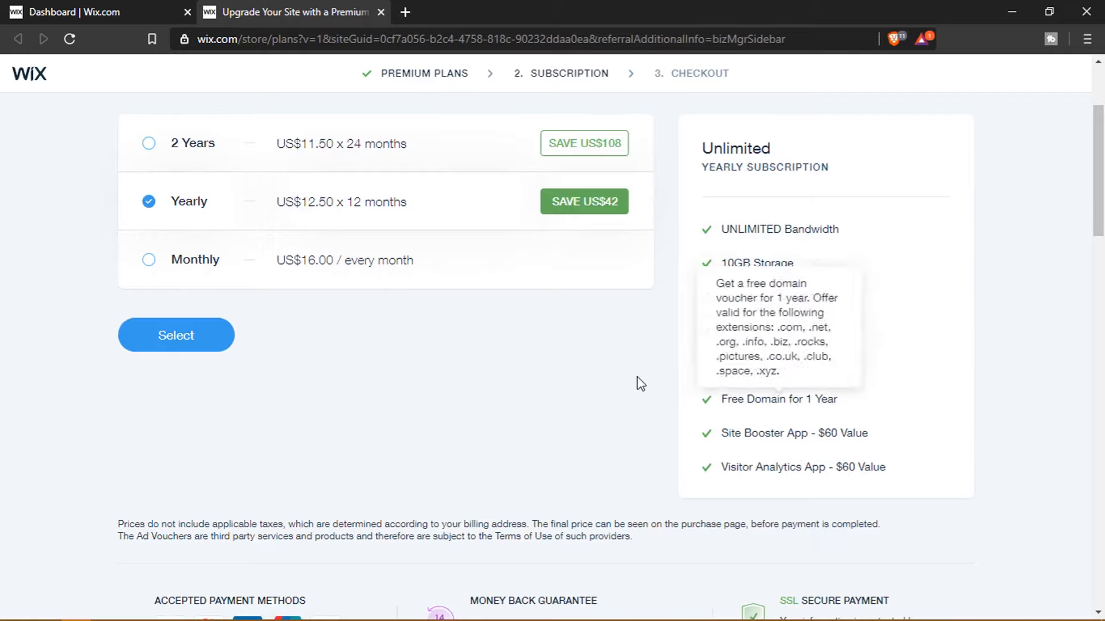
scroll(631, 383, "up", 1)
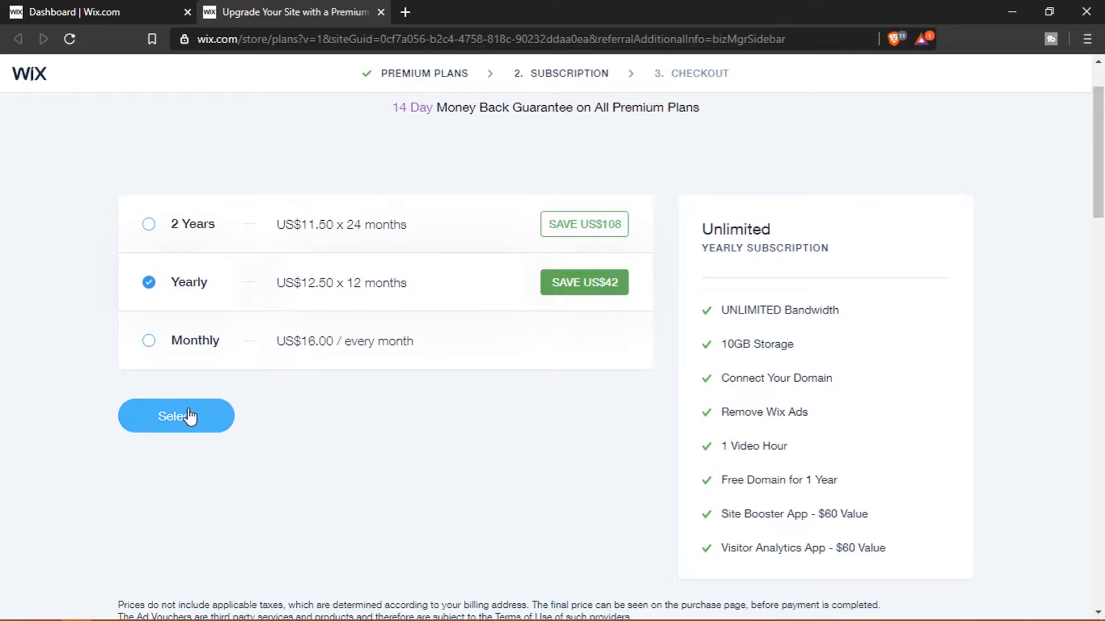
scroll(94, 177, "up", 1)
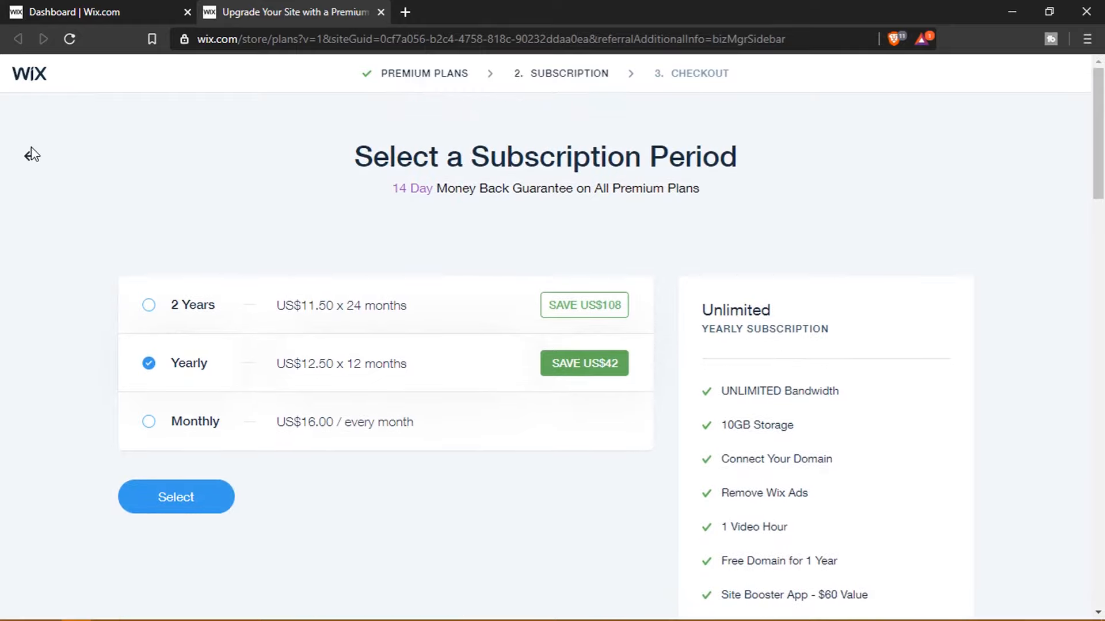
left_click(26, 154)
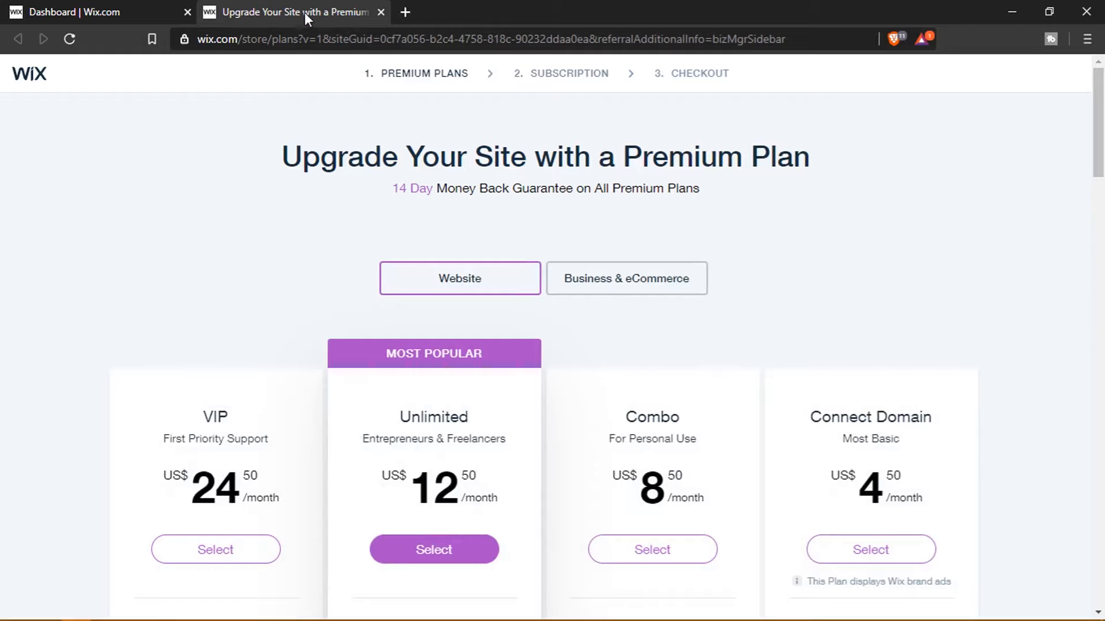
Step: Return to the site's Domains page and highlight the free Wix site address for inspection, clearing the selection
left_click(113, 7)
left_click_drag(571, 200, 775, 206)
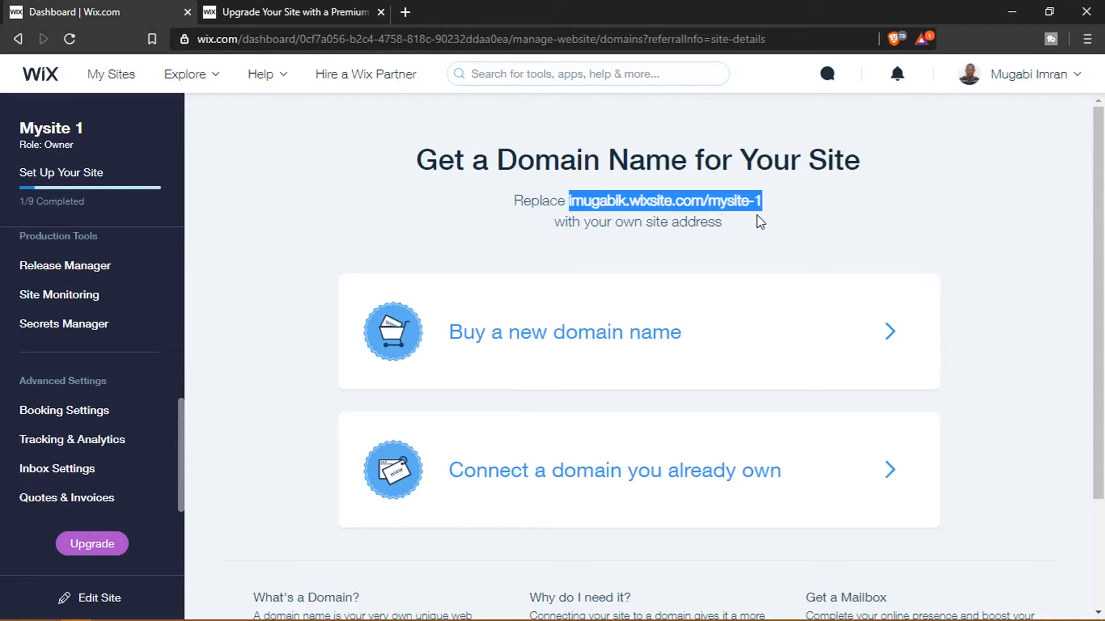
left_click(778, 198)
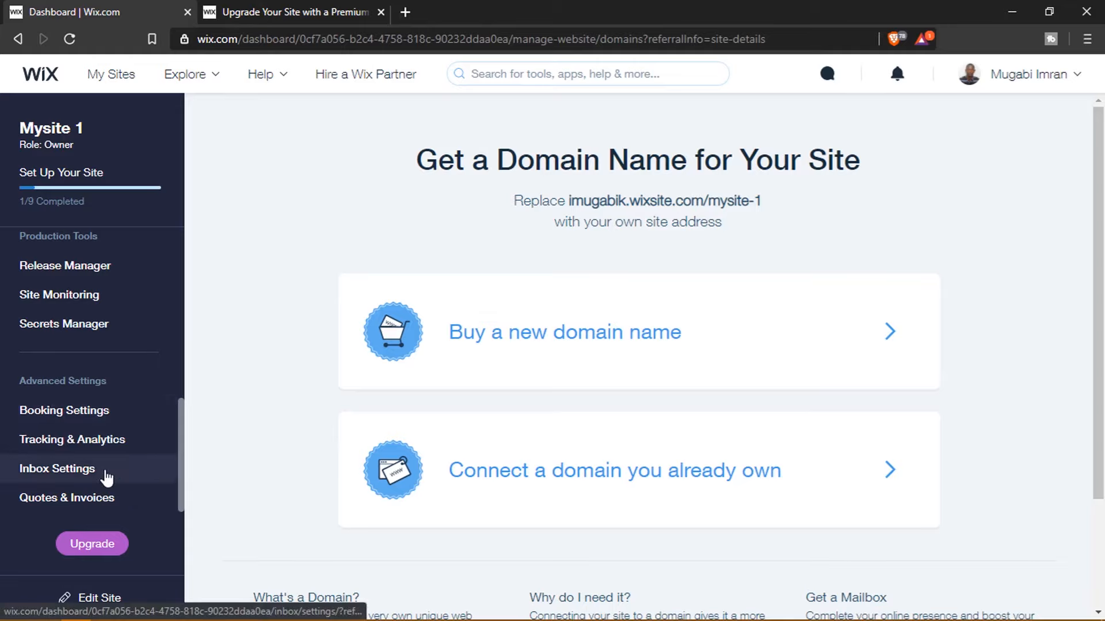
Step: View the Mobile App settings and the Social Share settings of Mysite 1
scroll(104, 469, "up", 4)
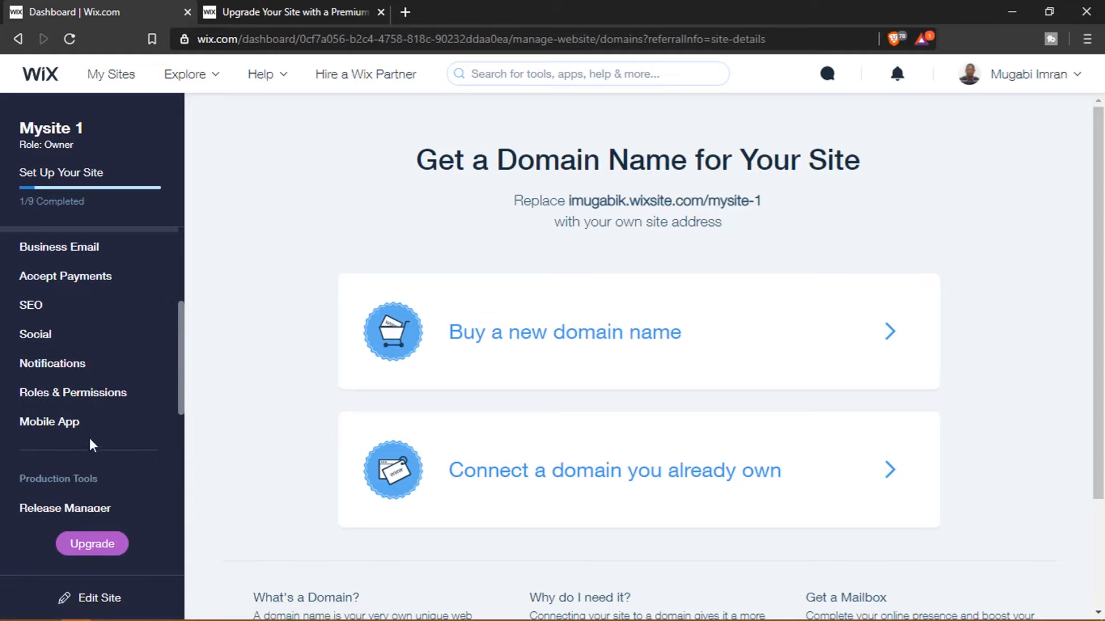
left_click(73, 427)
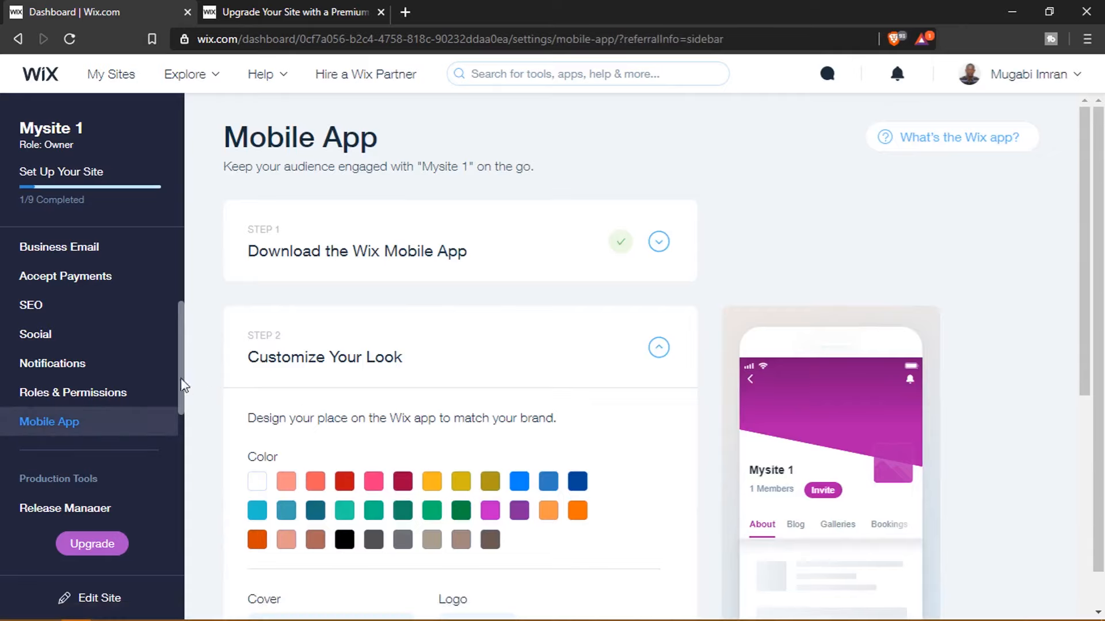
scroll(143, 391, "up", 2)
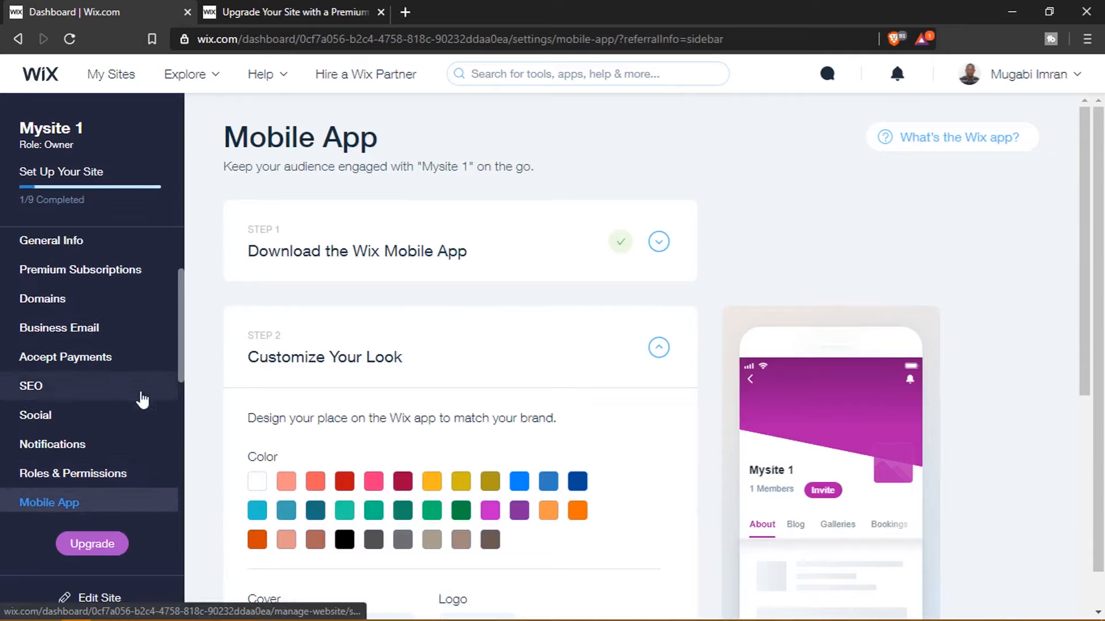
left_click(124, 419)
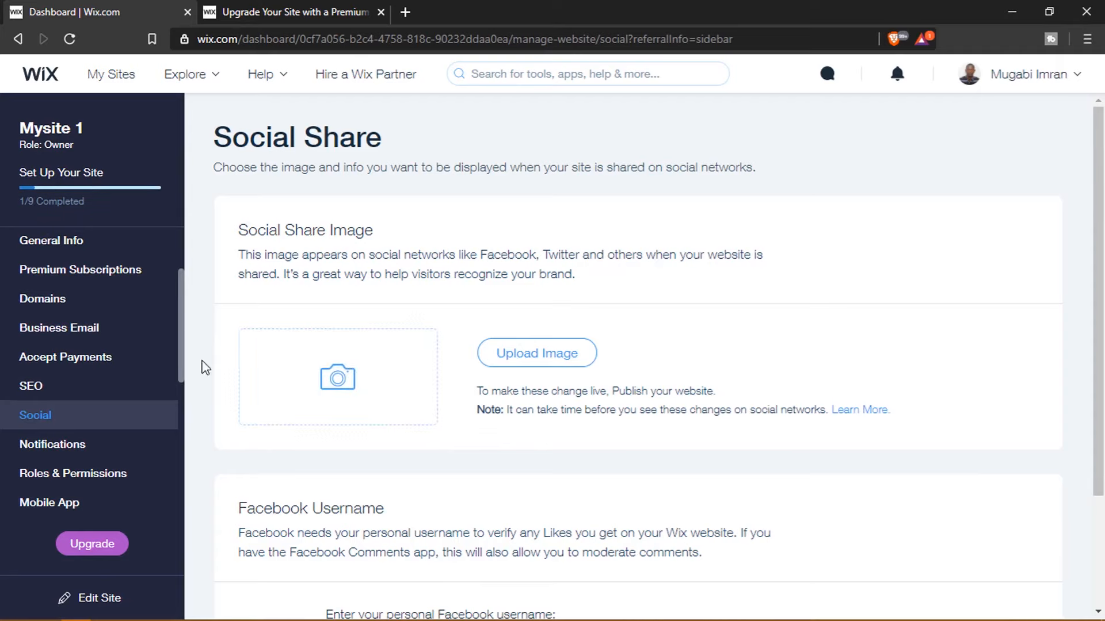
Step: View the SEO settings and the Roles & Permissions page of Mysite 1
left_click(89, 384)
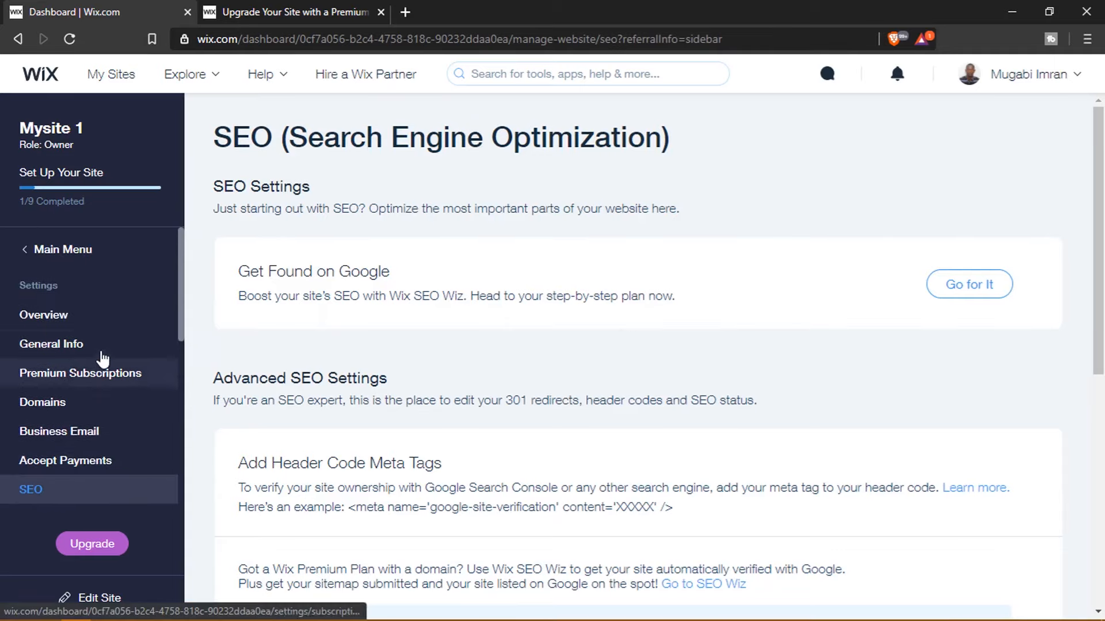
scroll(103, 359, "down", 4)
left_click(106, 336)
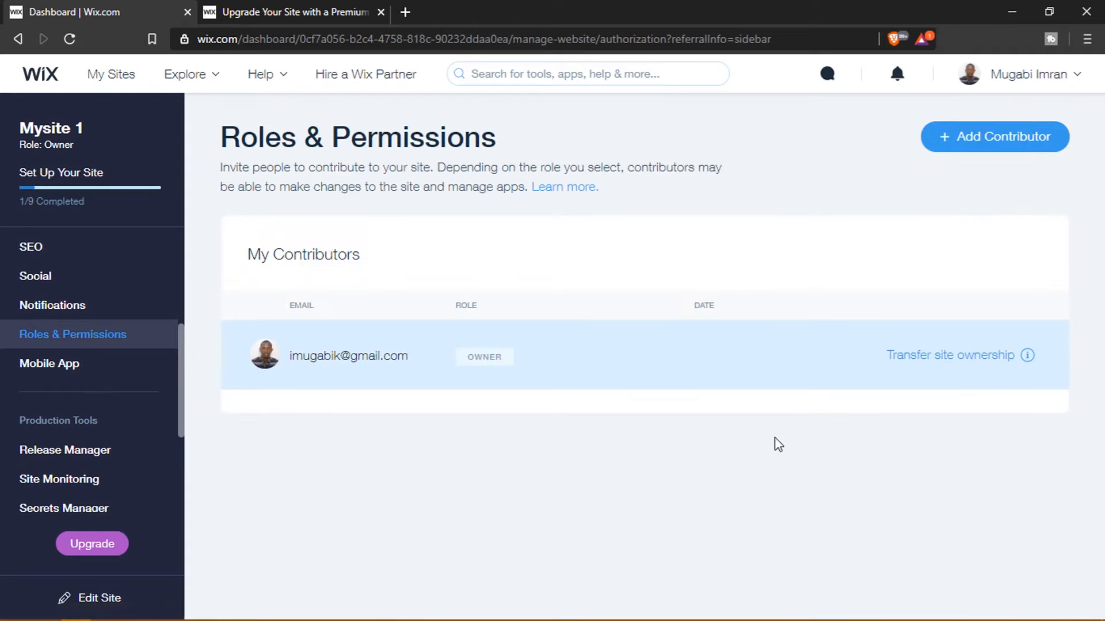
Step: Review the roles available when adding a contributor to Mysite 1, from Admin to Bookings Staff Member, and close the invitation without sending it
left_click(955, 149)
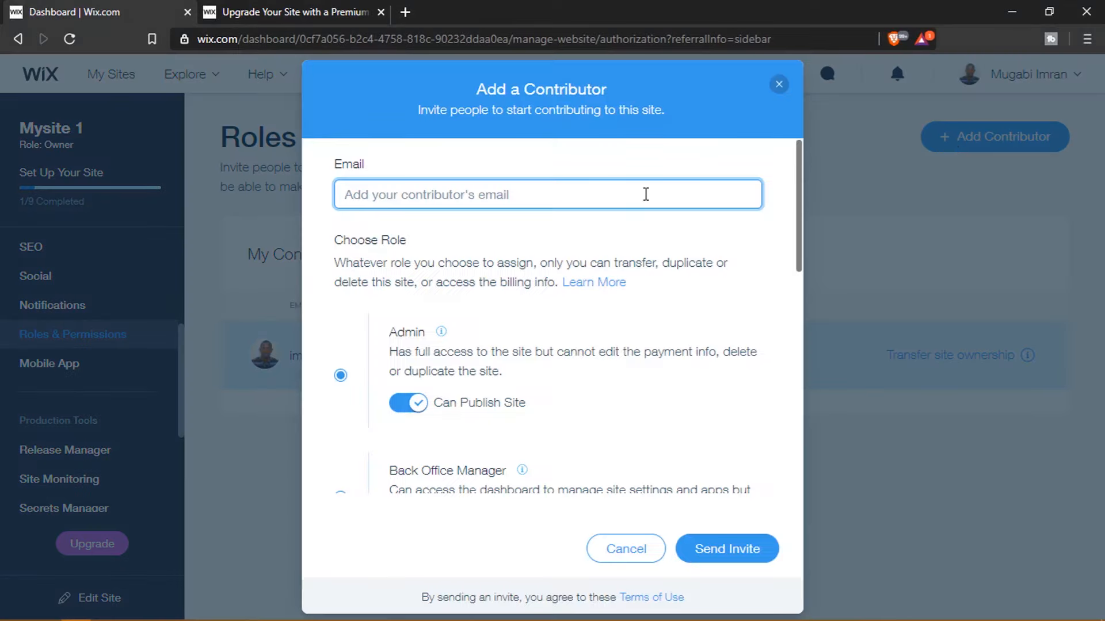
scroll(668, 333, "down", 4)
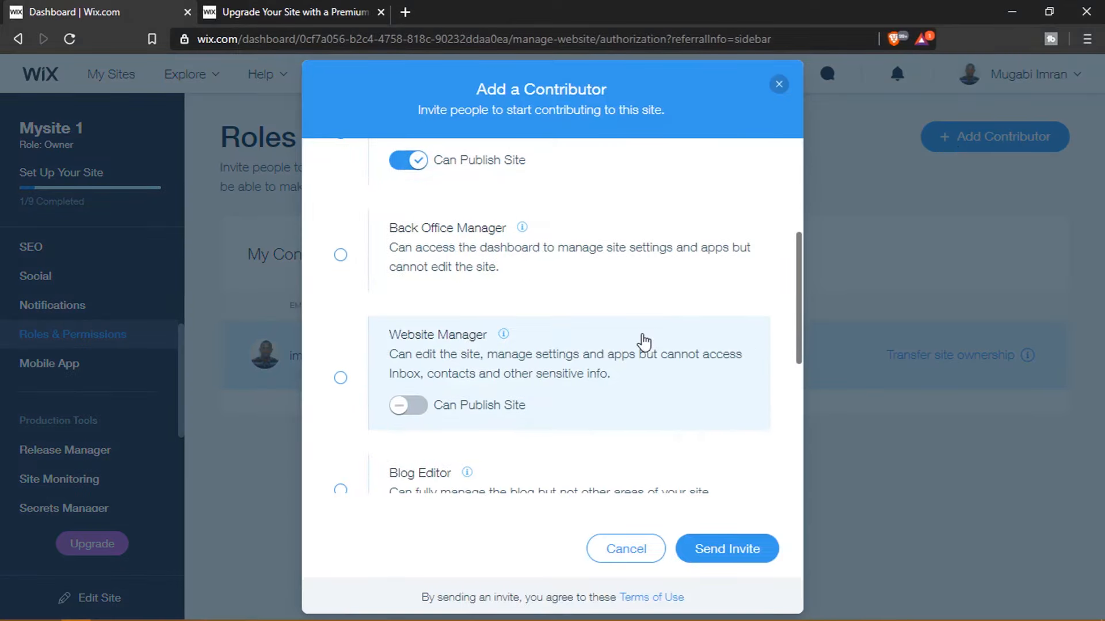
scroll(648, 340, "down", 1)
scroll(644, 342, "down", 3)
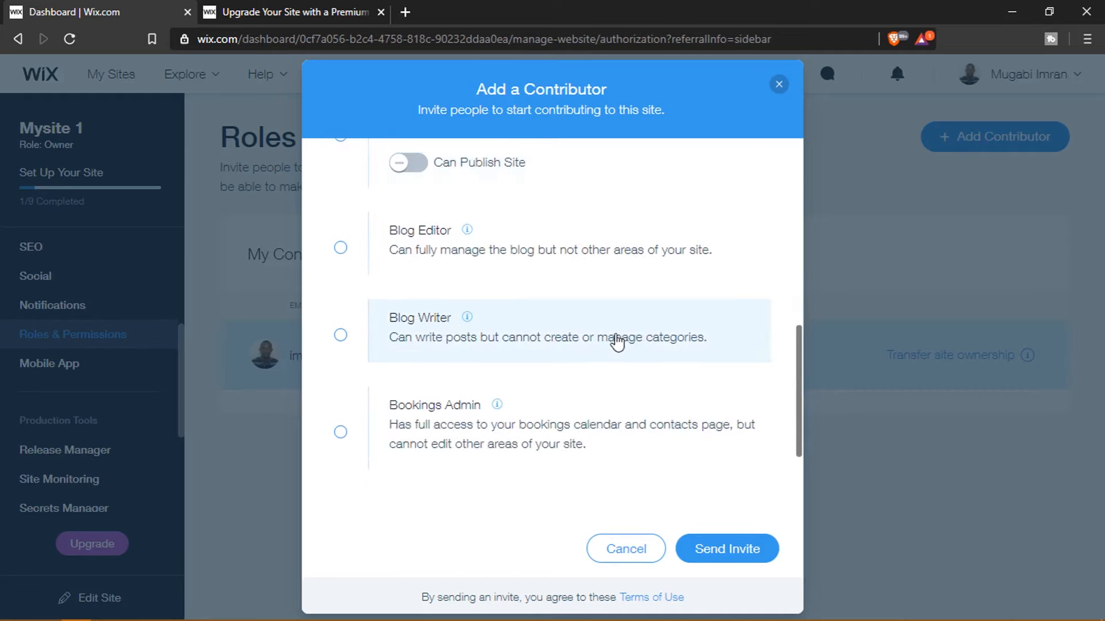
scroll(441, 339, "down", 2)
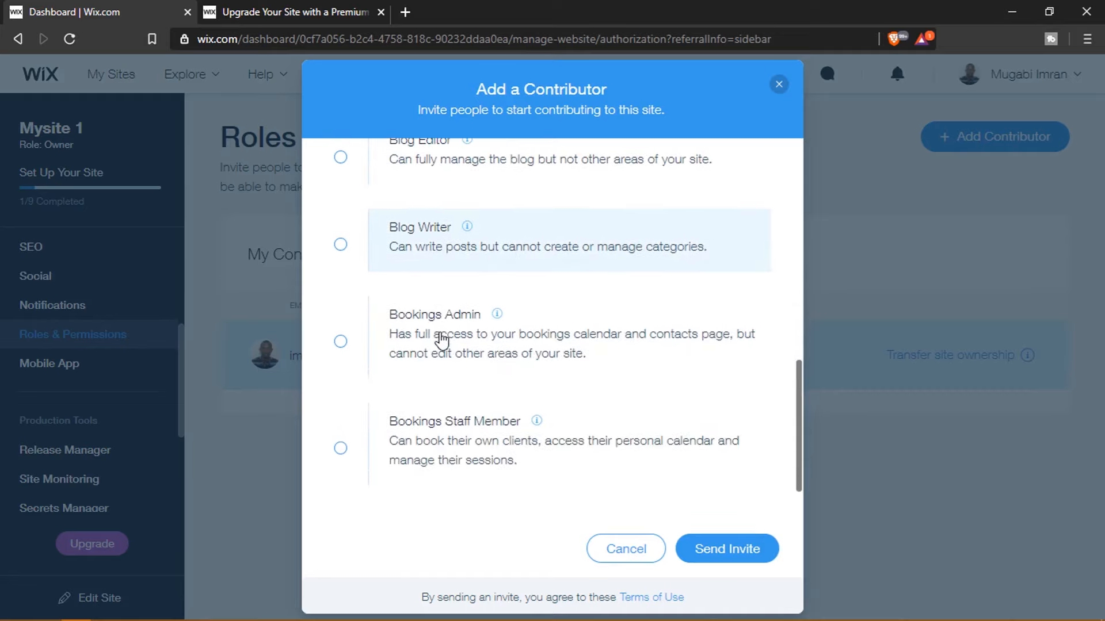
scroll(460, 373, "up", 4)
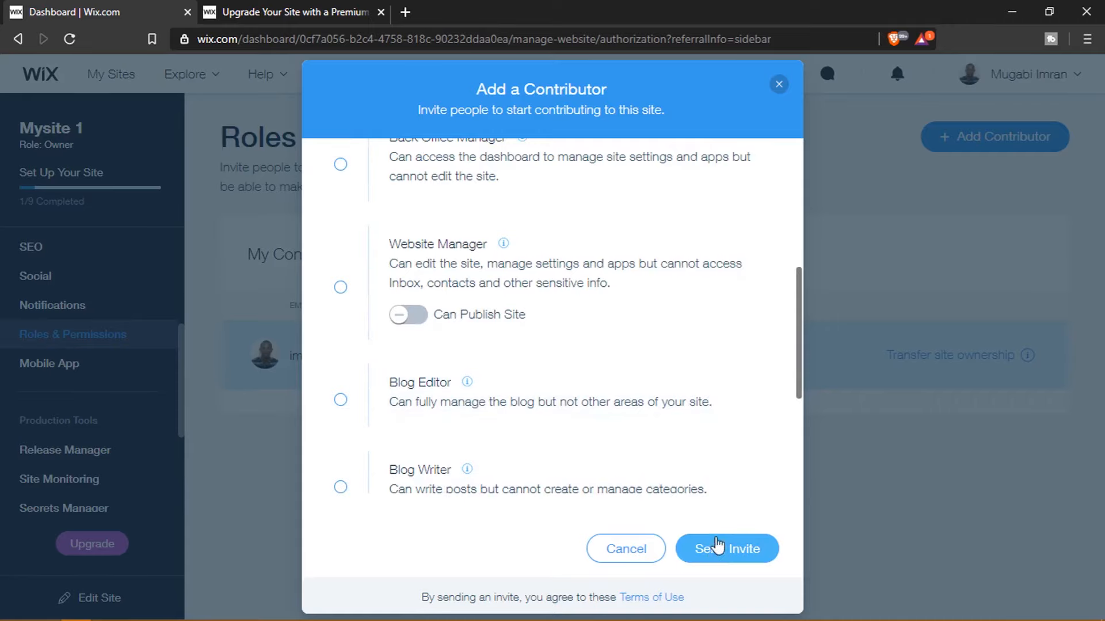
left_click(779, 85)
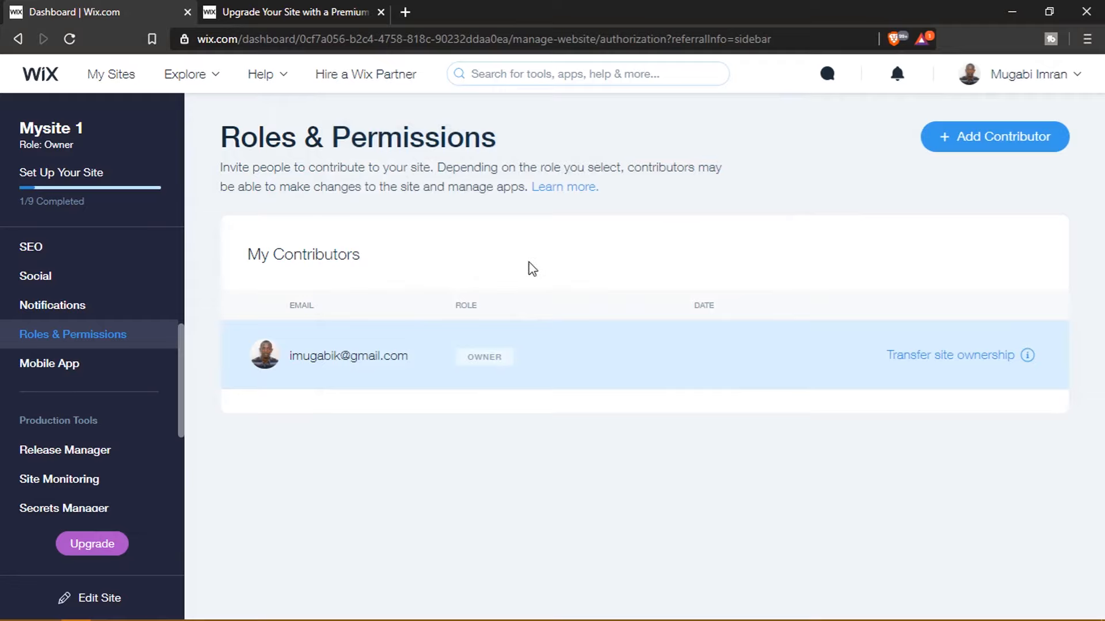
Step: Leave the site's Roles & Permissions page and open the account's My Sites overview
left_click(112, 75)
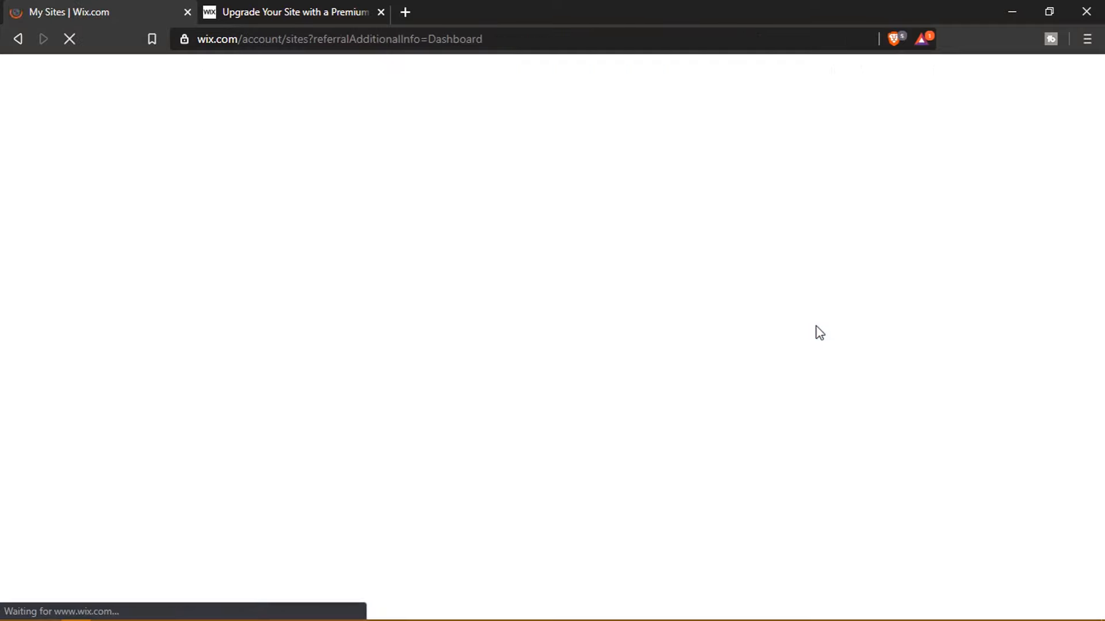